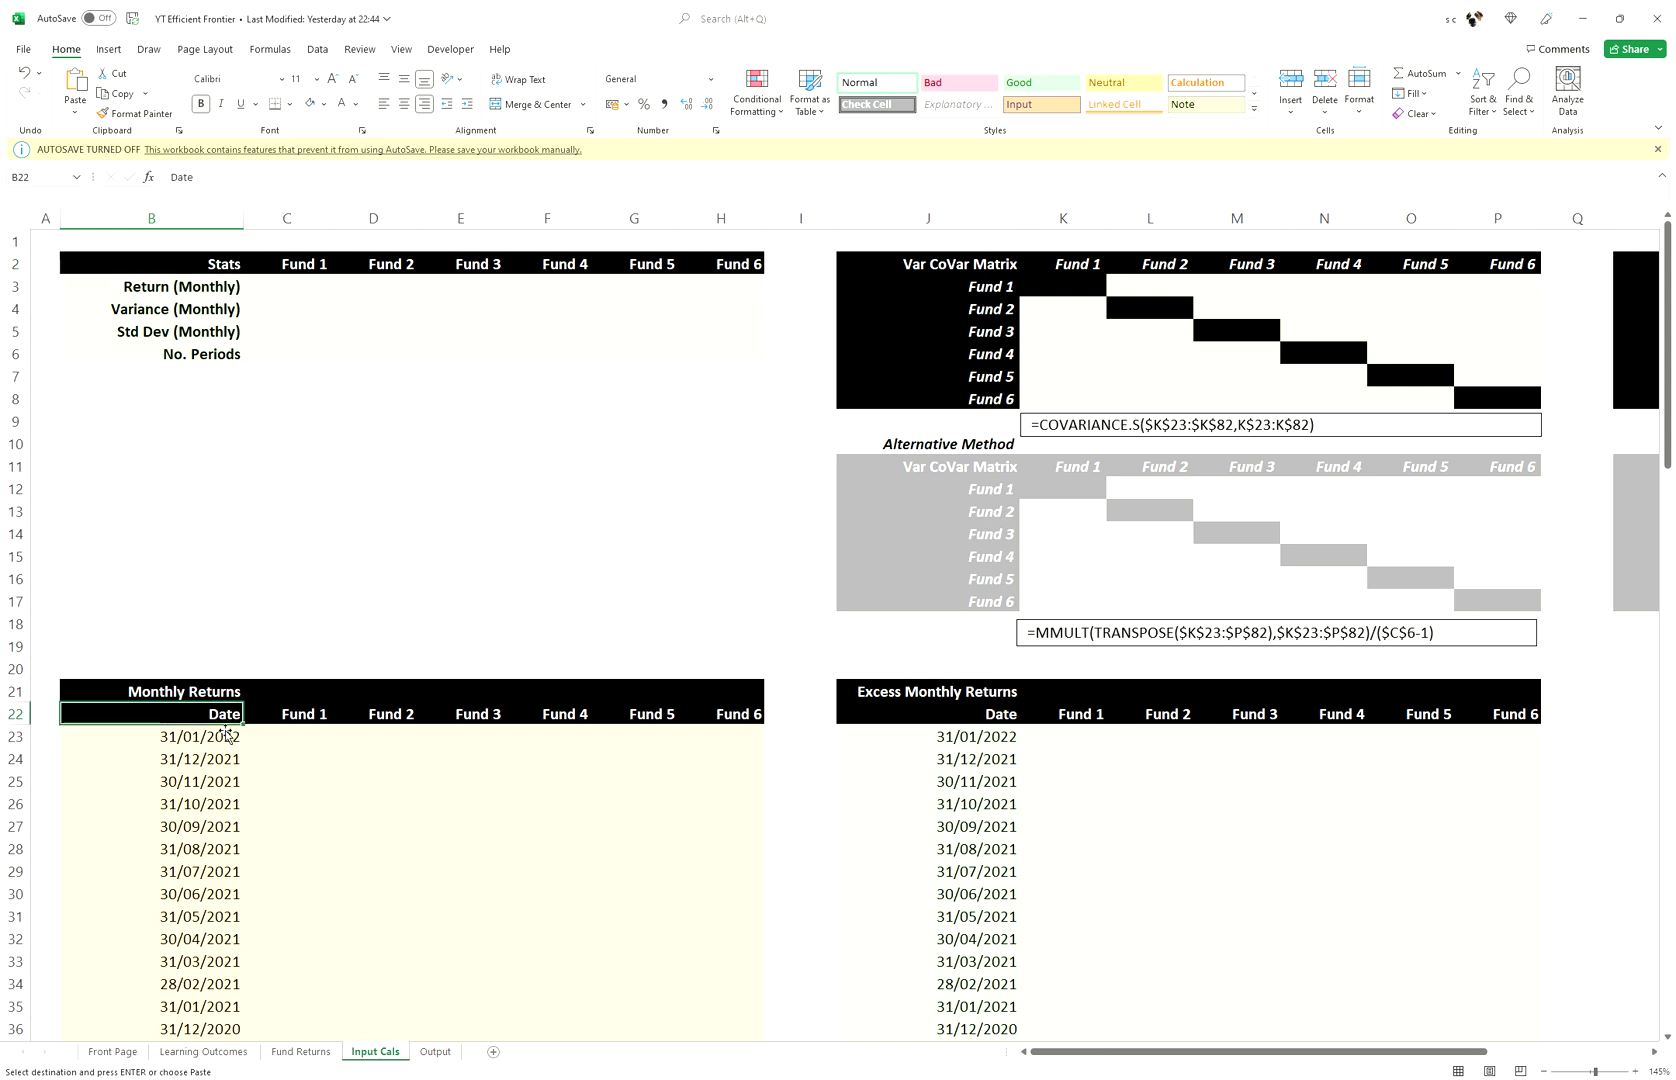
# - Paste the copied monthly fund returns starting at cell B22, and look over the Stats, Var CoVar Matrix and Correlation Matrix tables
pyautogui.hotkey('ctrl', 'v')
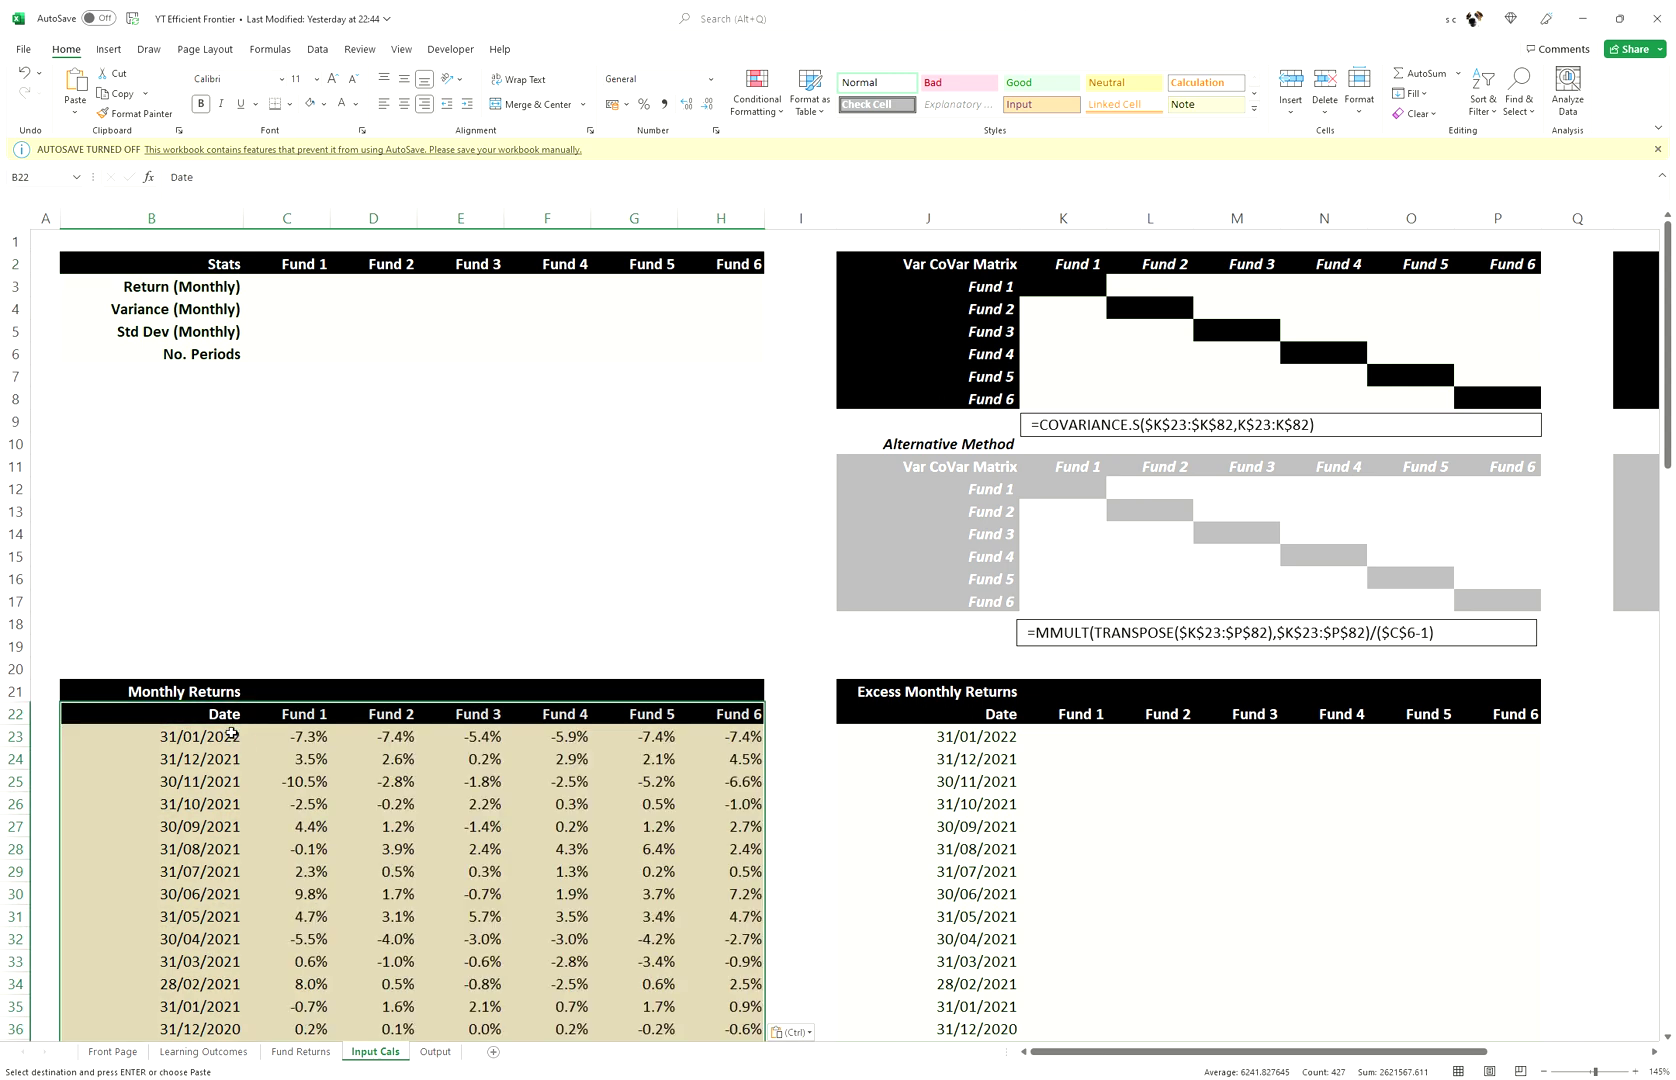
pyautogui.click(227, 735)
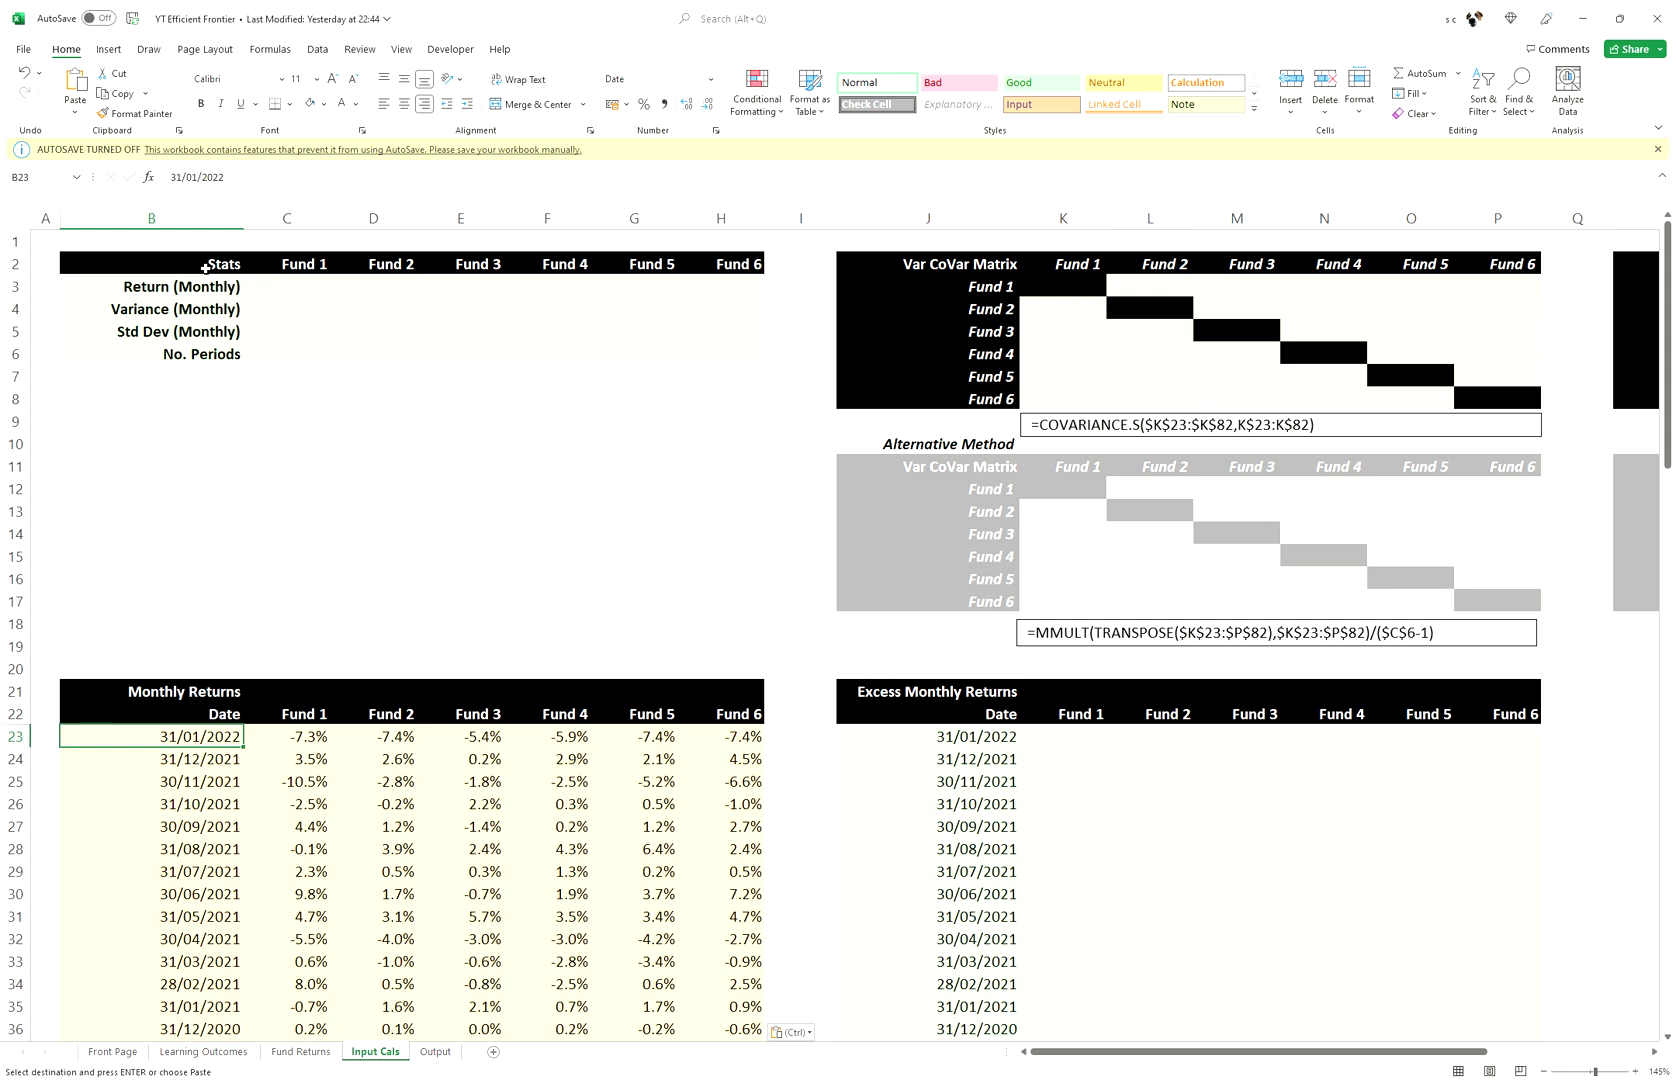
pyautogui.moveTo(205, 267); pyautogui.dragTo(725, 361)
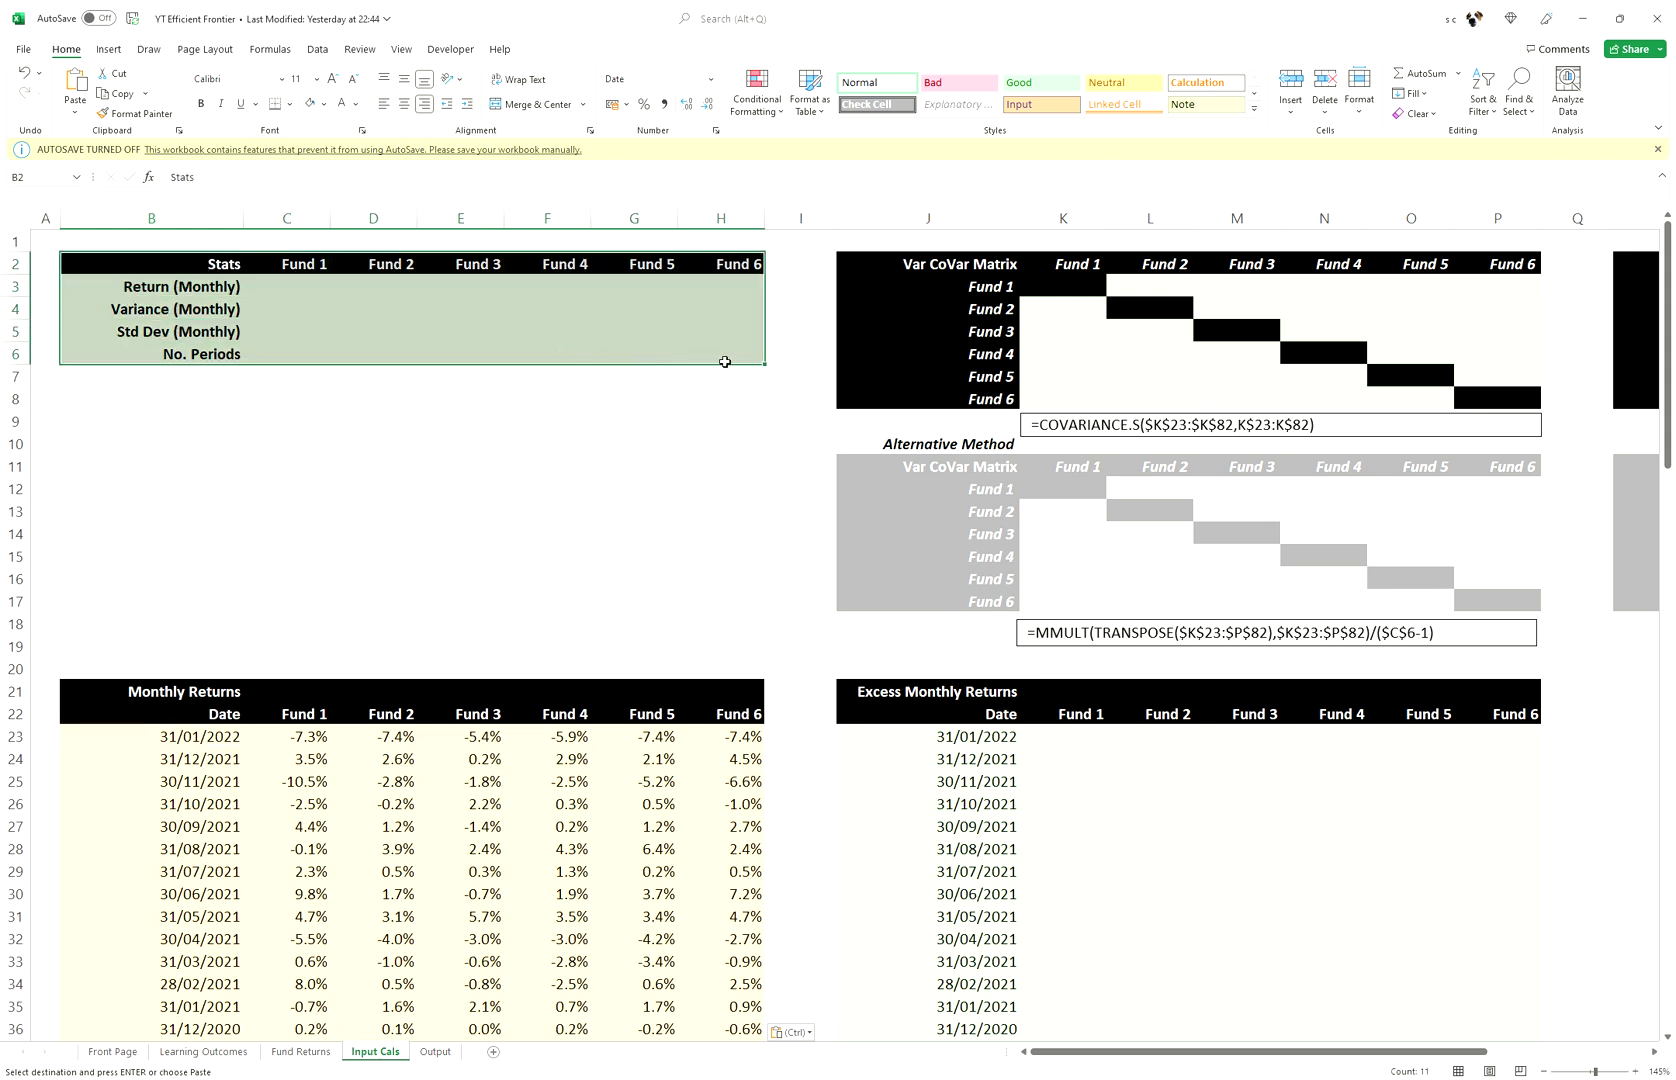
pyautogui.moveTo(968, 266); pyautogui.dragTo(1491, 407)
pyautogui.moveTo(1625, 265); pyautogui.dragTo(1535, 402)
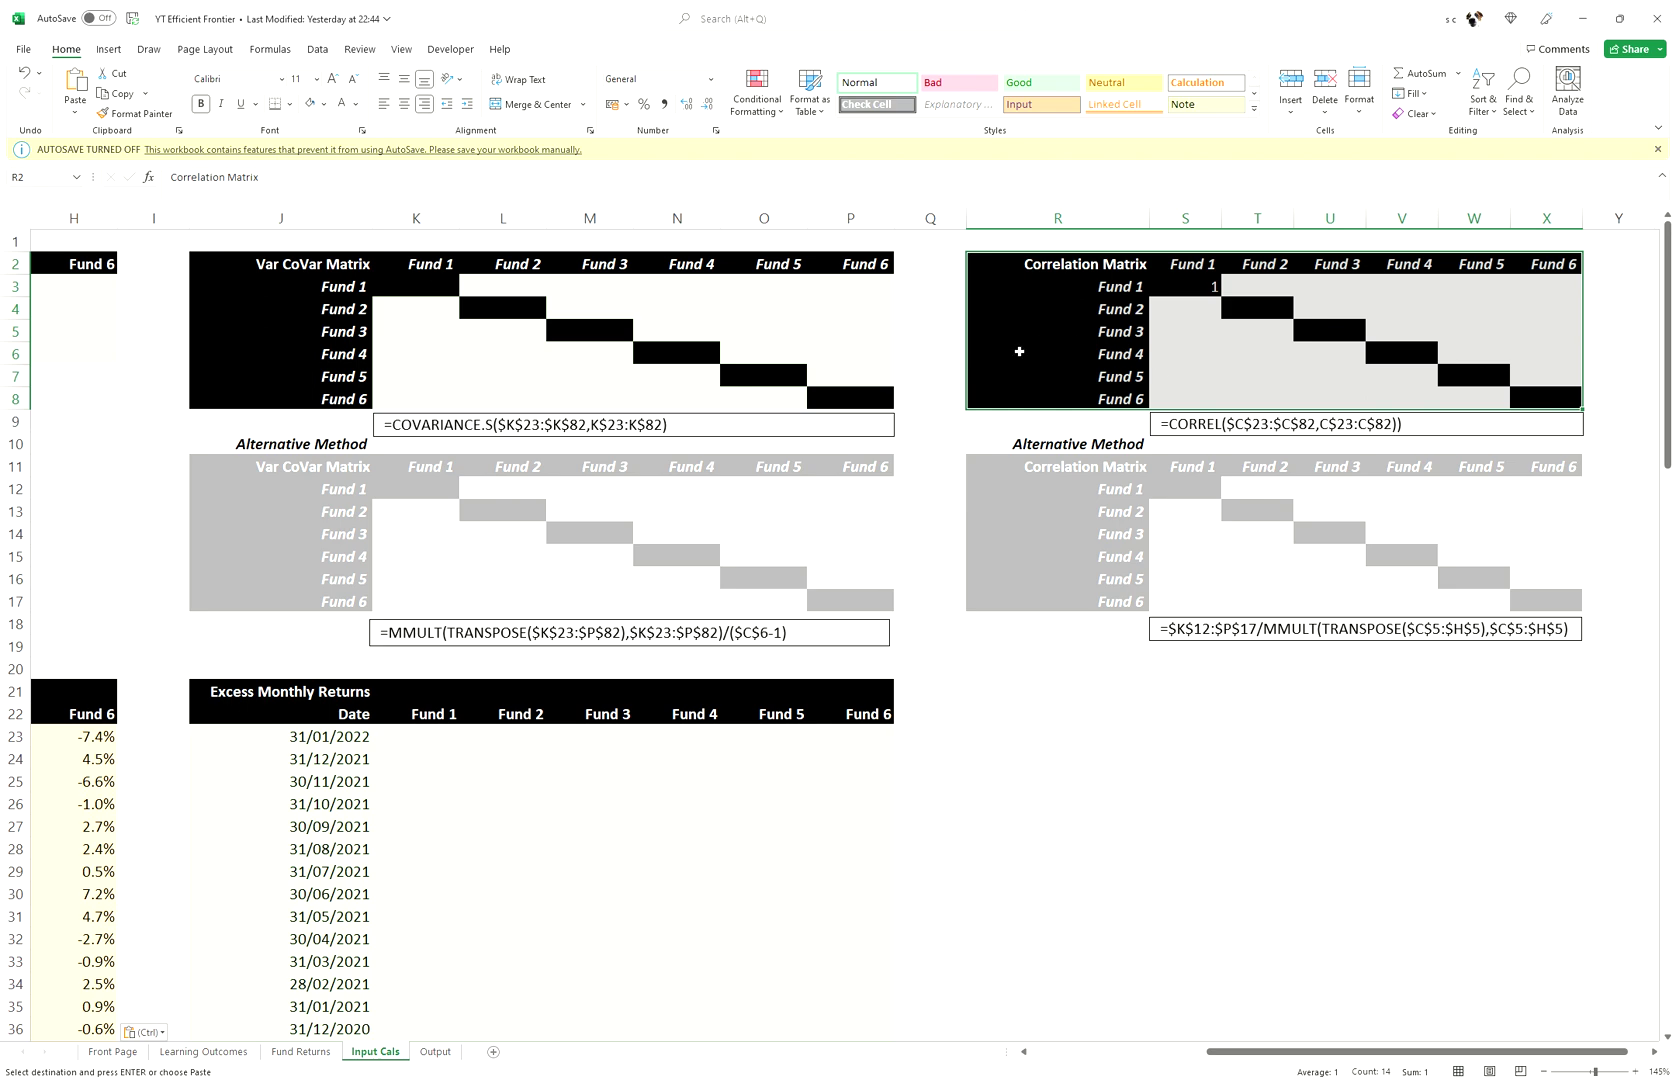
pyautogui.moveTo(793, 380); pyautogui.dragTo(4, 317)
# - Calculate Fund 1's average monthly return in C3 with =AVERAGE(C$23:C$82)
pyautogui.click(329, 293)
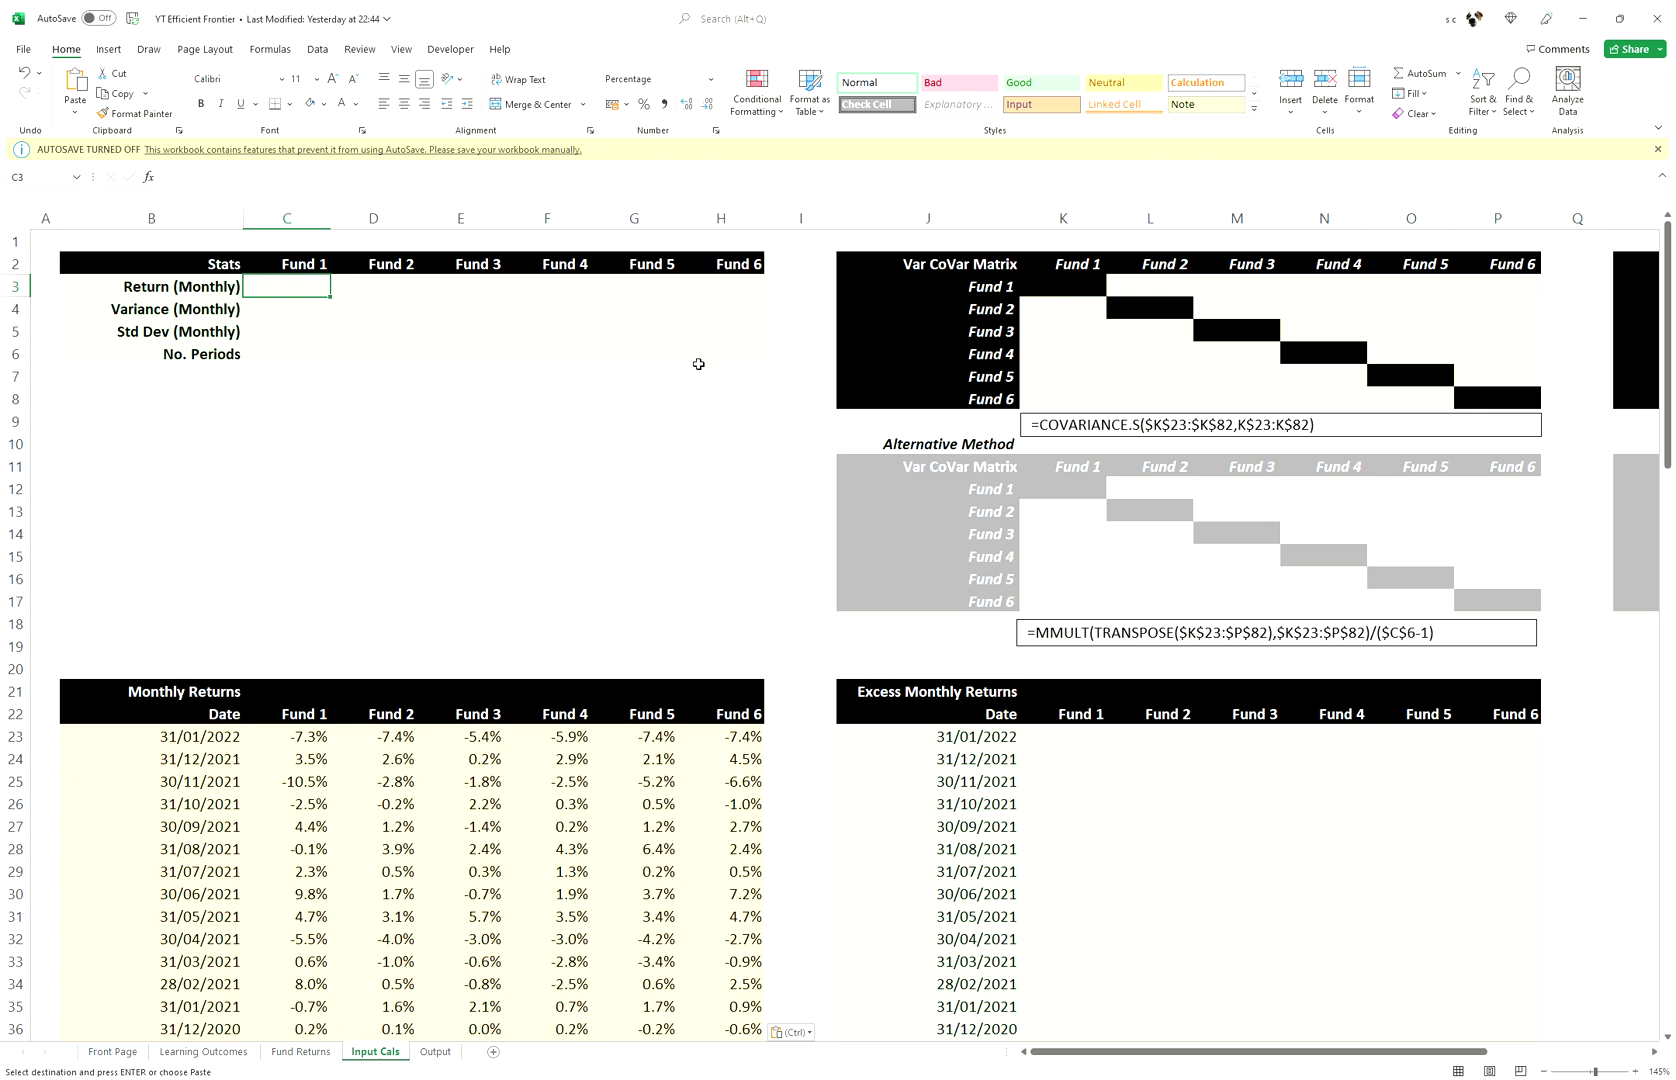
pyautogui.write('=AVERAG')
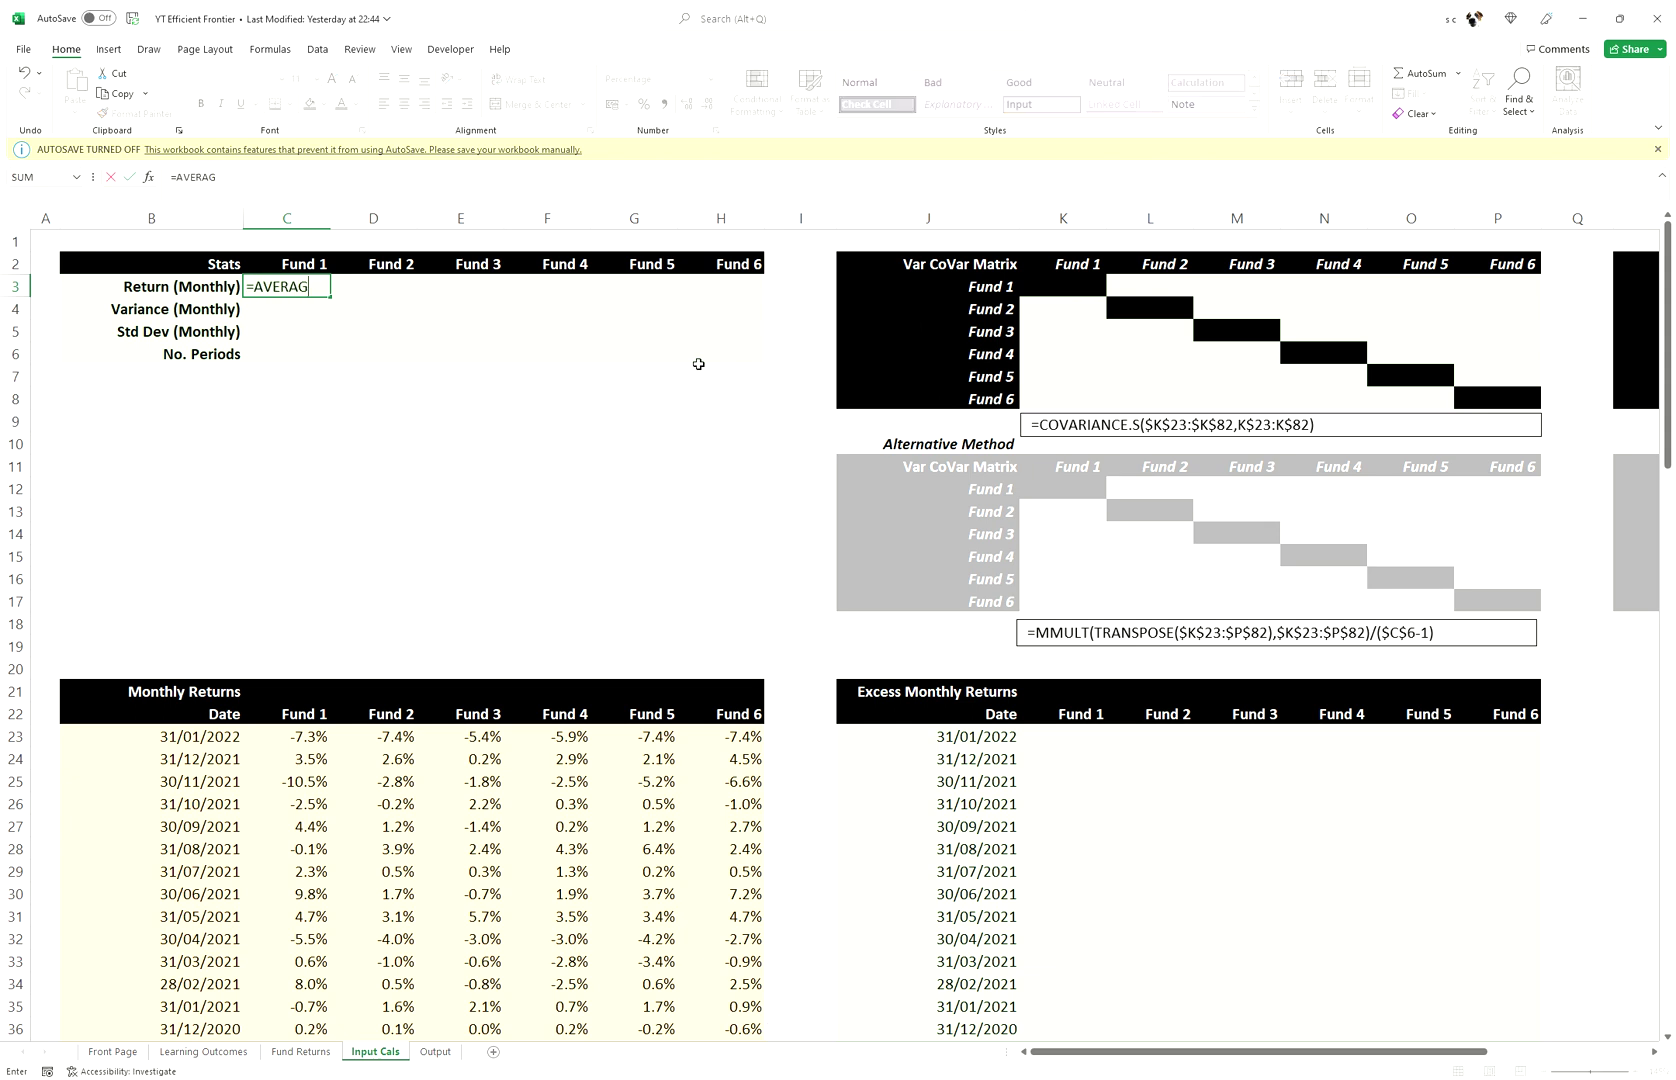
pyautogui.write('E(')
pyautogui.click(313, 746)
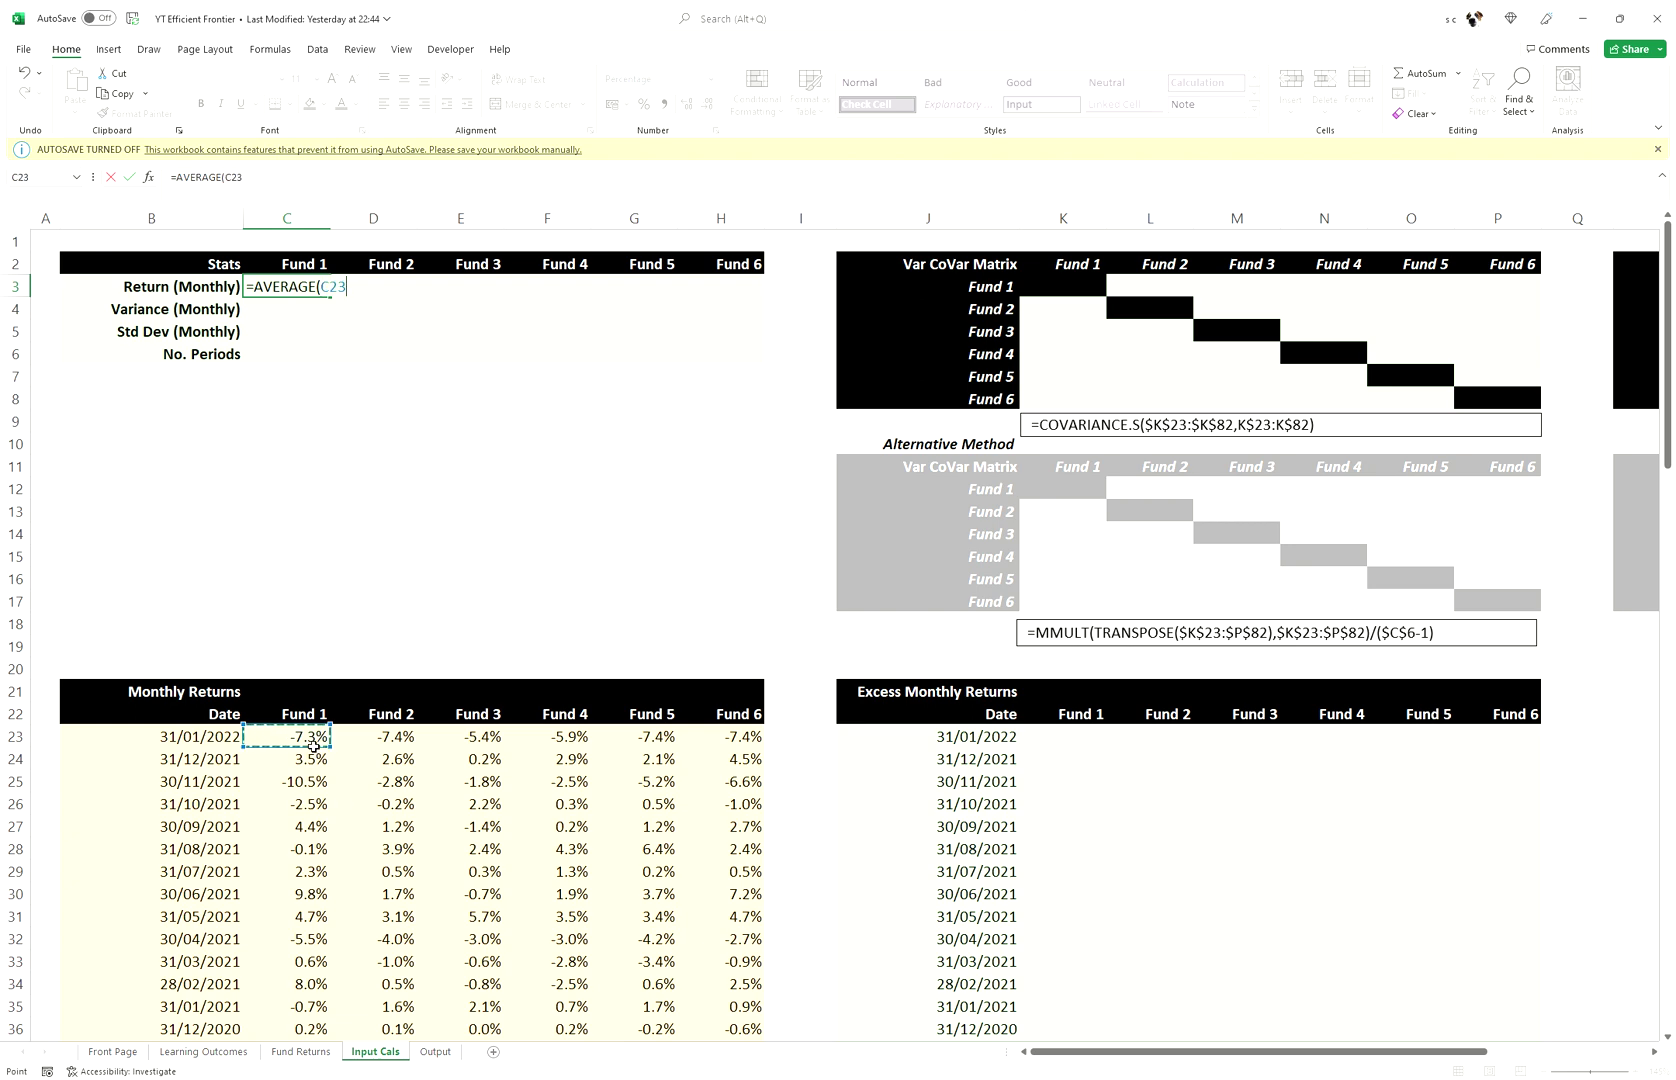
pyautogui.hotkey('ctrl', 'shift', 'Down')
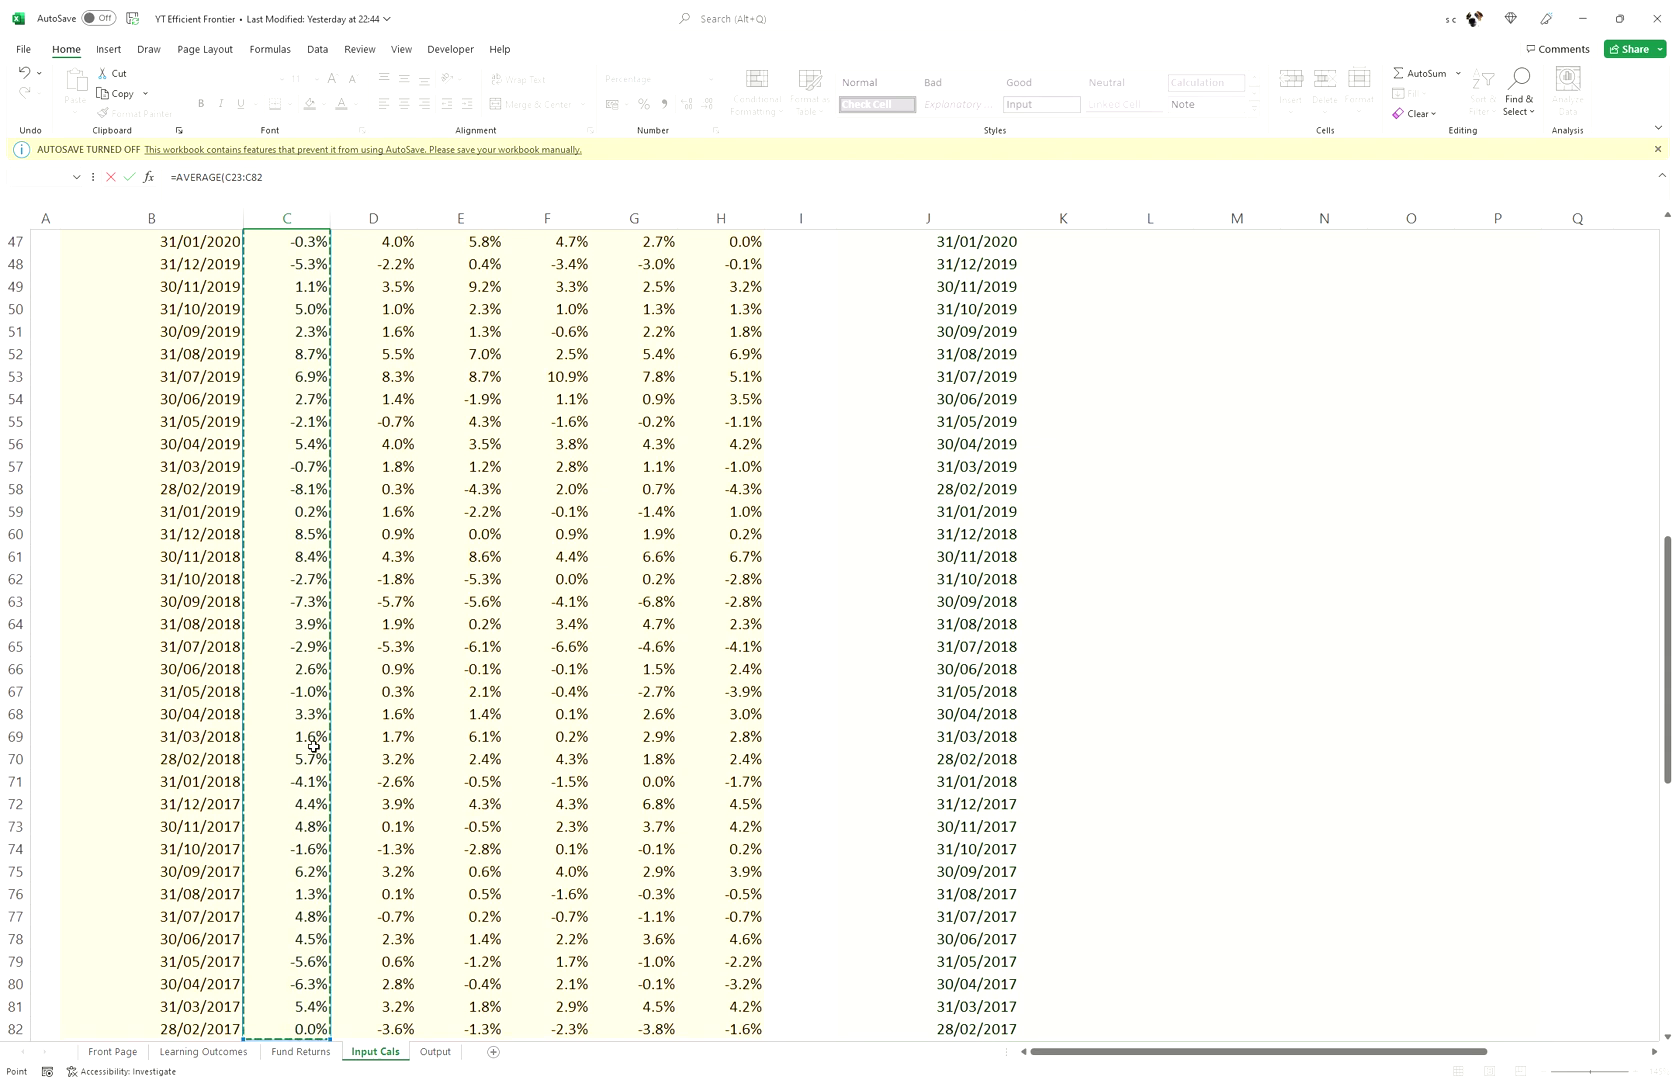
pyautogui.press('F4')
pyautogui.press('F4')
pyautogui.write(')')
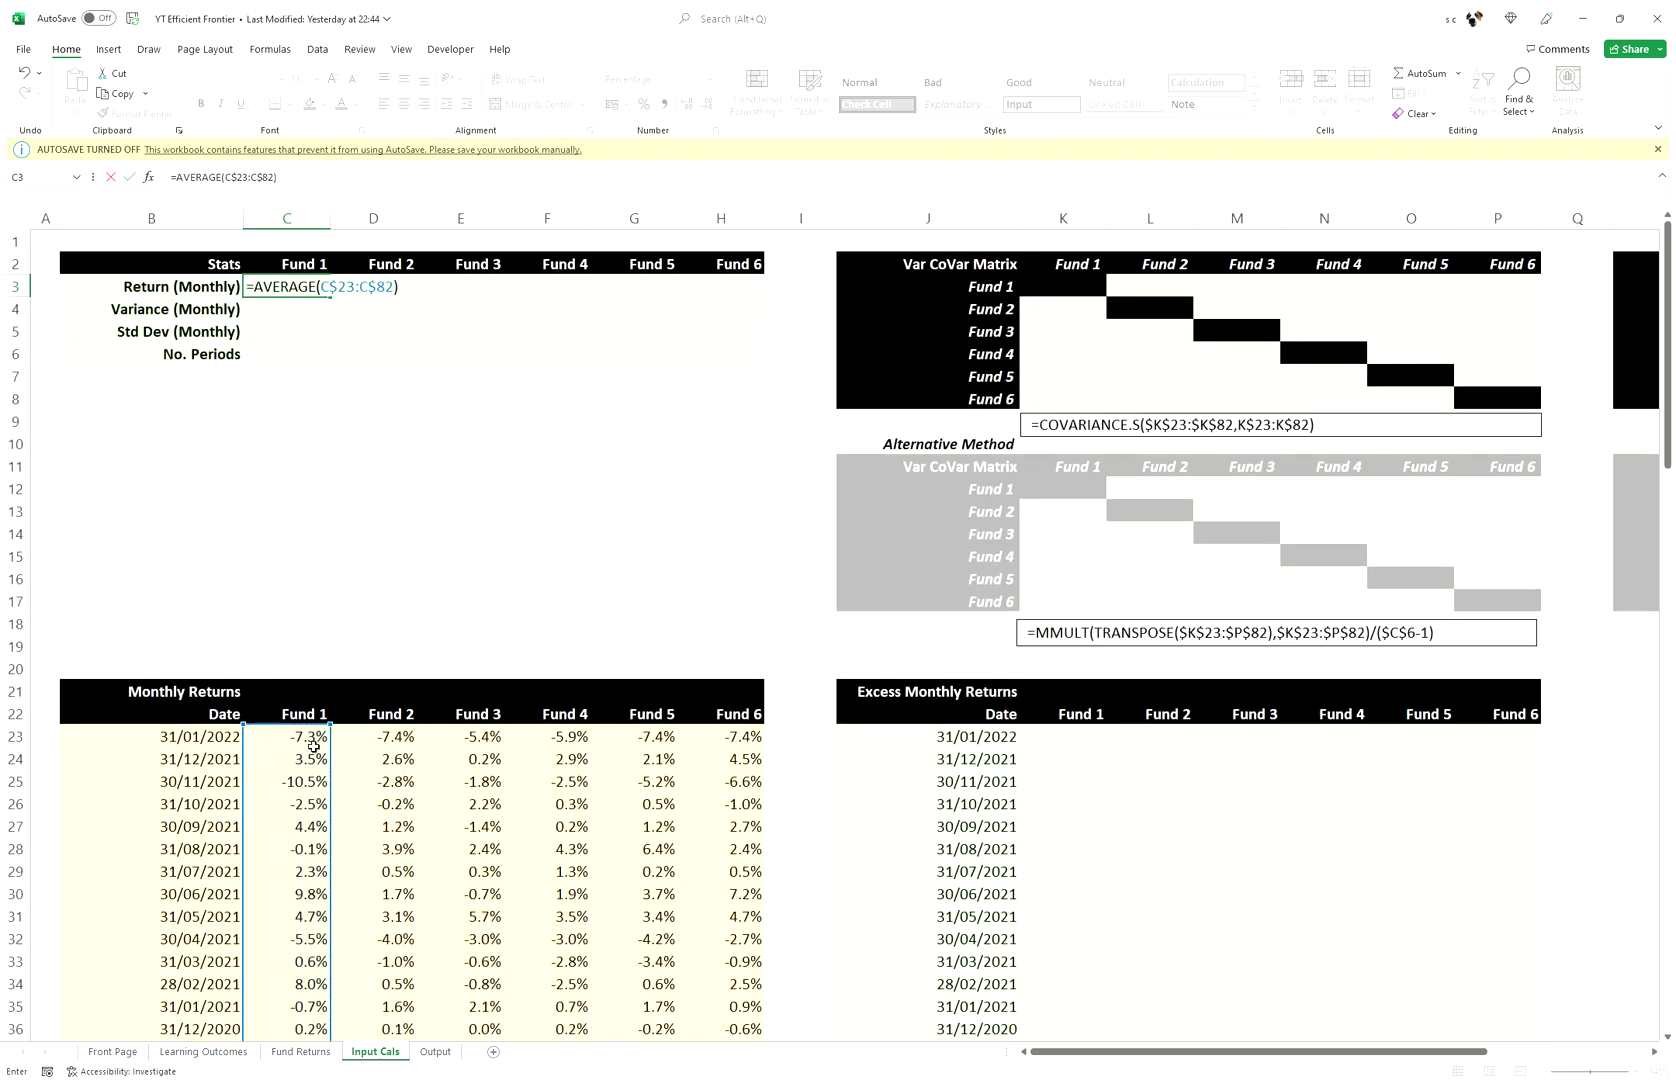
pyautogui.press('Return')
# - Fill the average return formula across to Fund 6 in H3, and check the copied formula for Fund 5
pyautogui.click(310, 289)
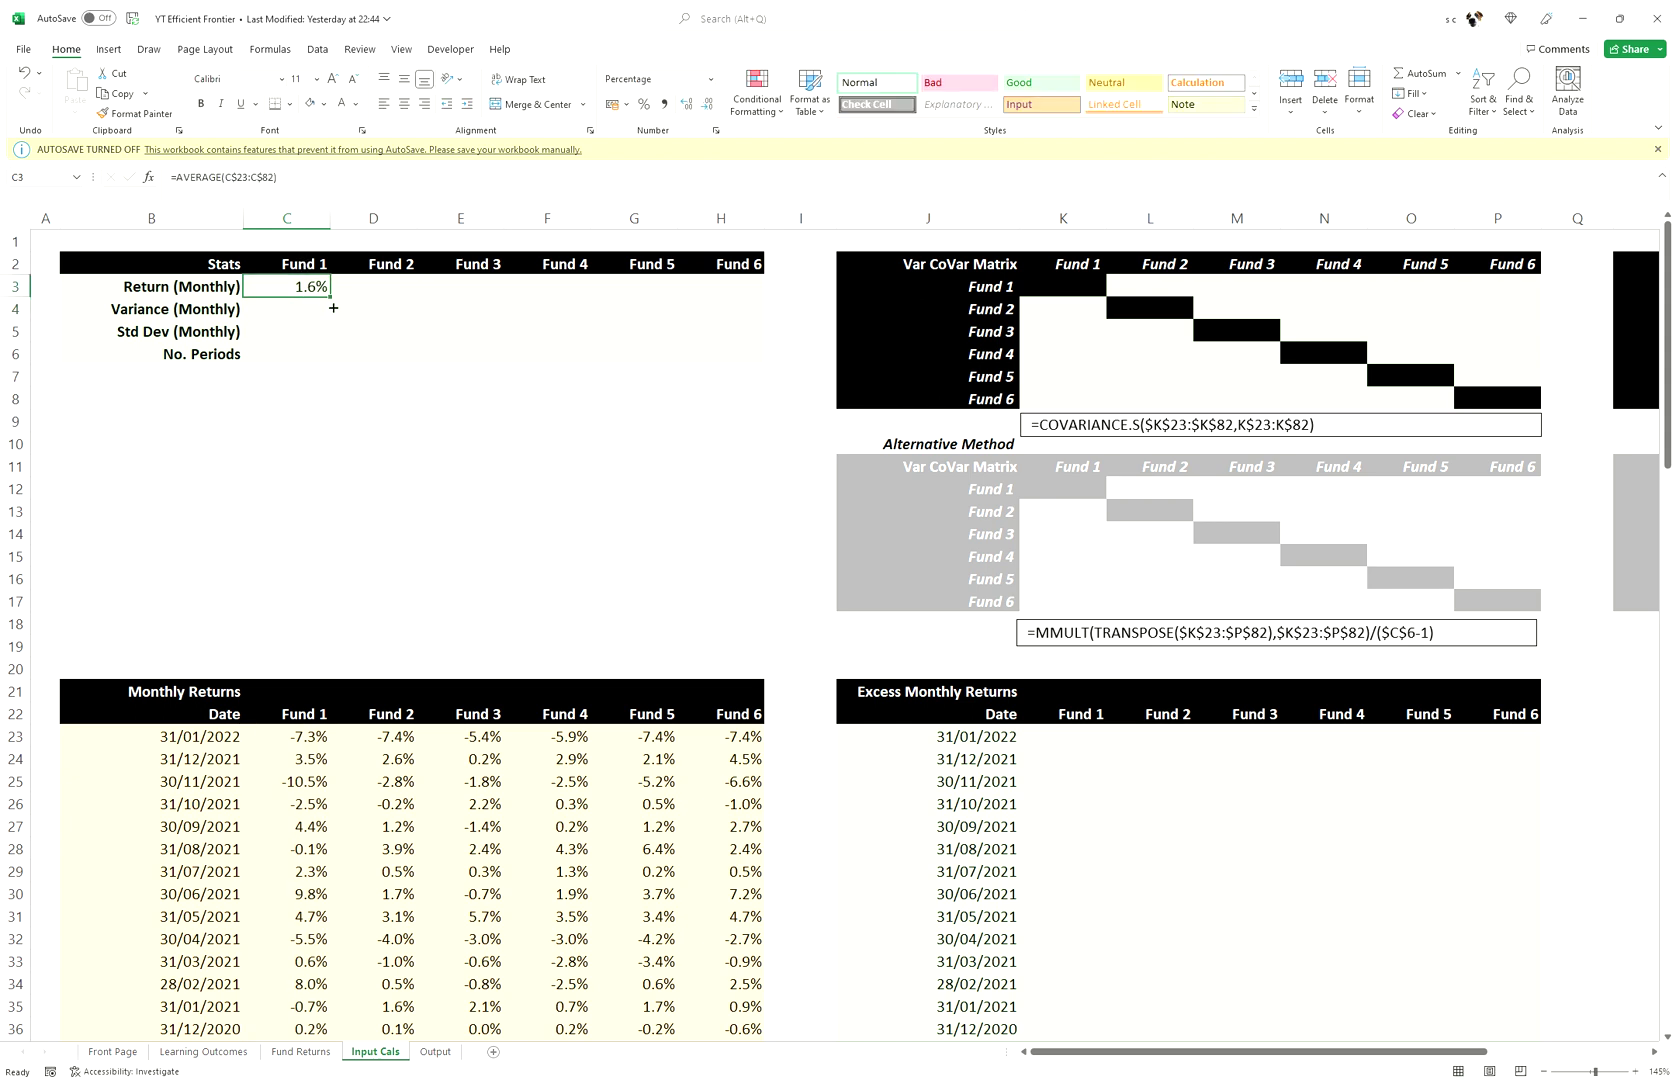
pyautogui.moveTo(335, 304); pyautogui.dragTo(765, 330)
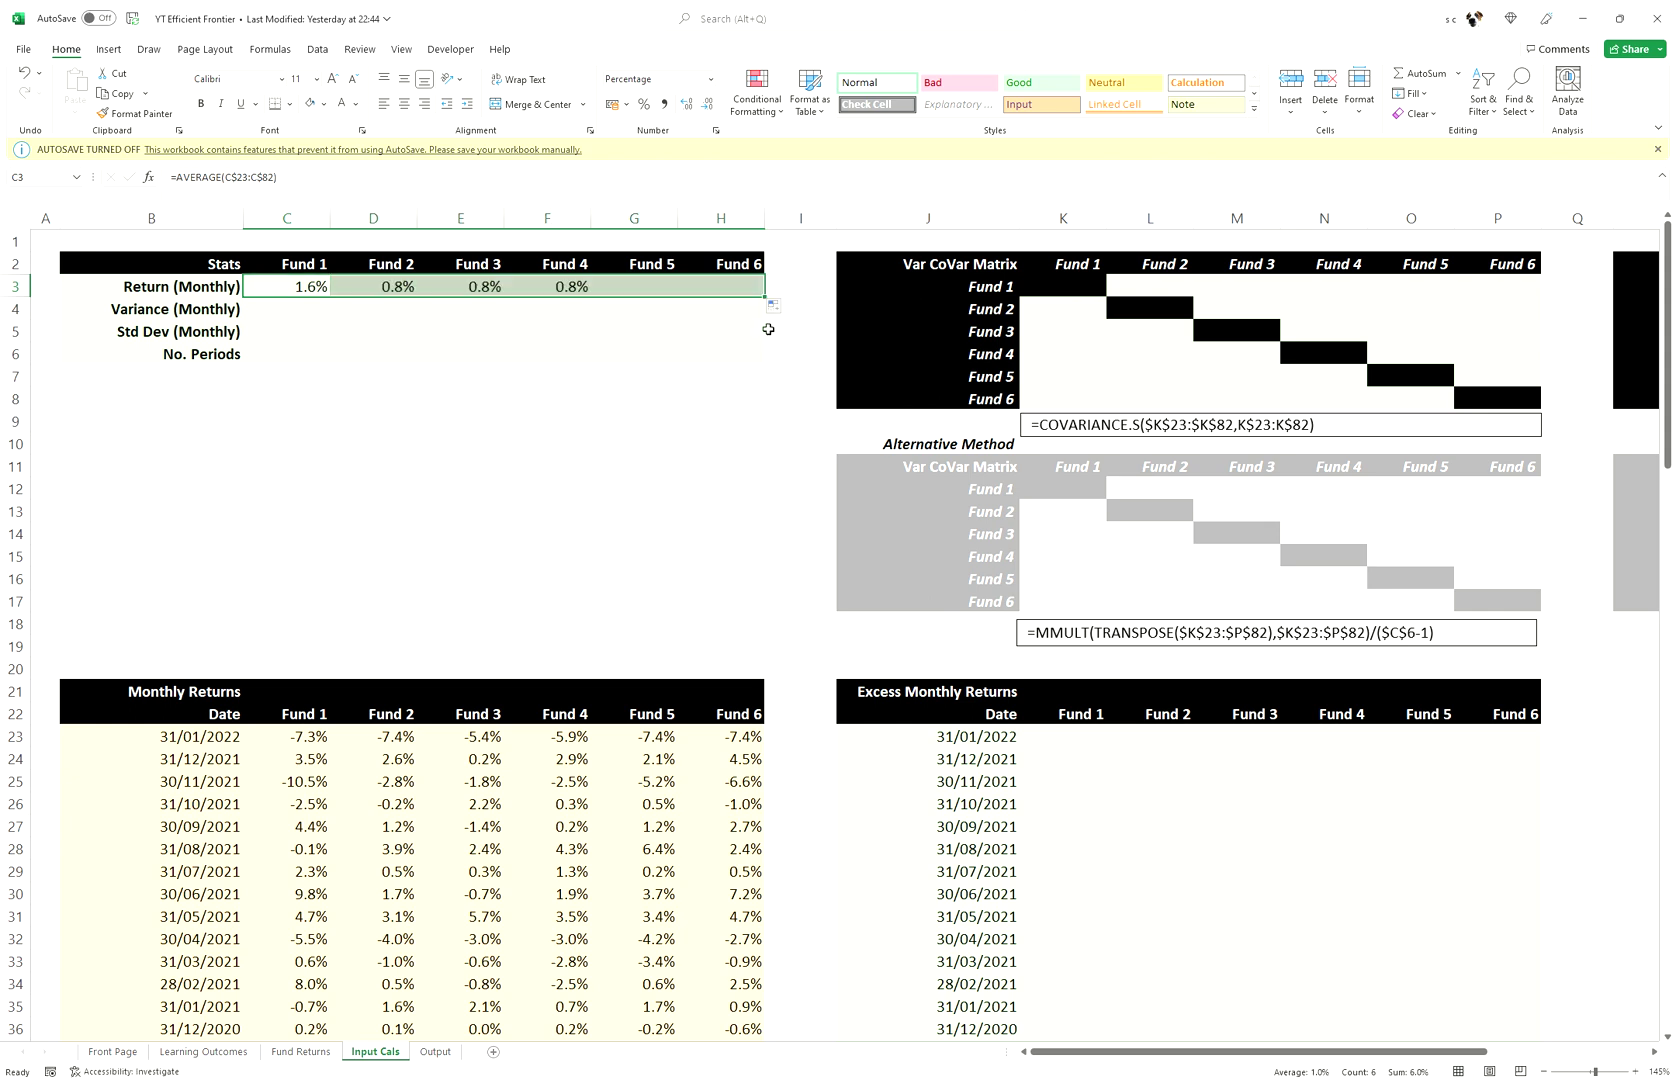
pyautogui.doubleClick(669, 286)
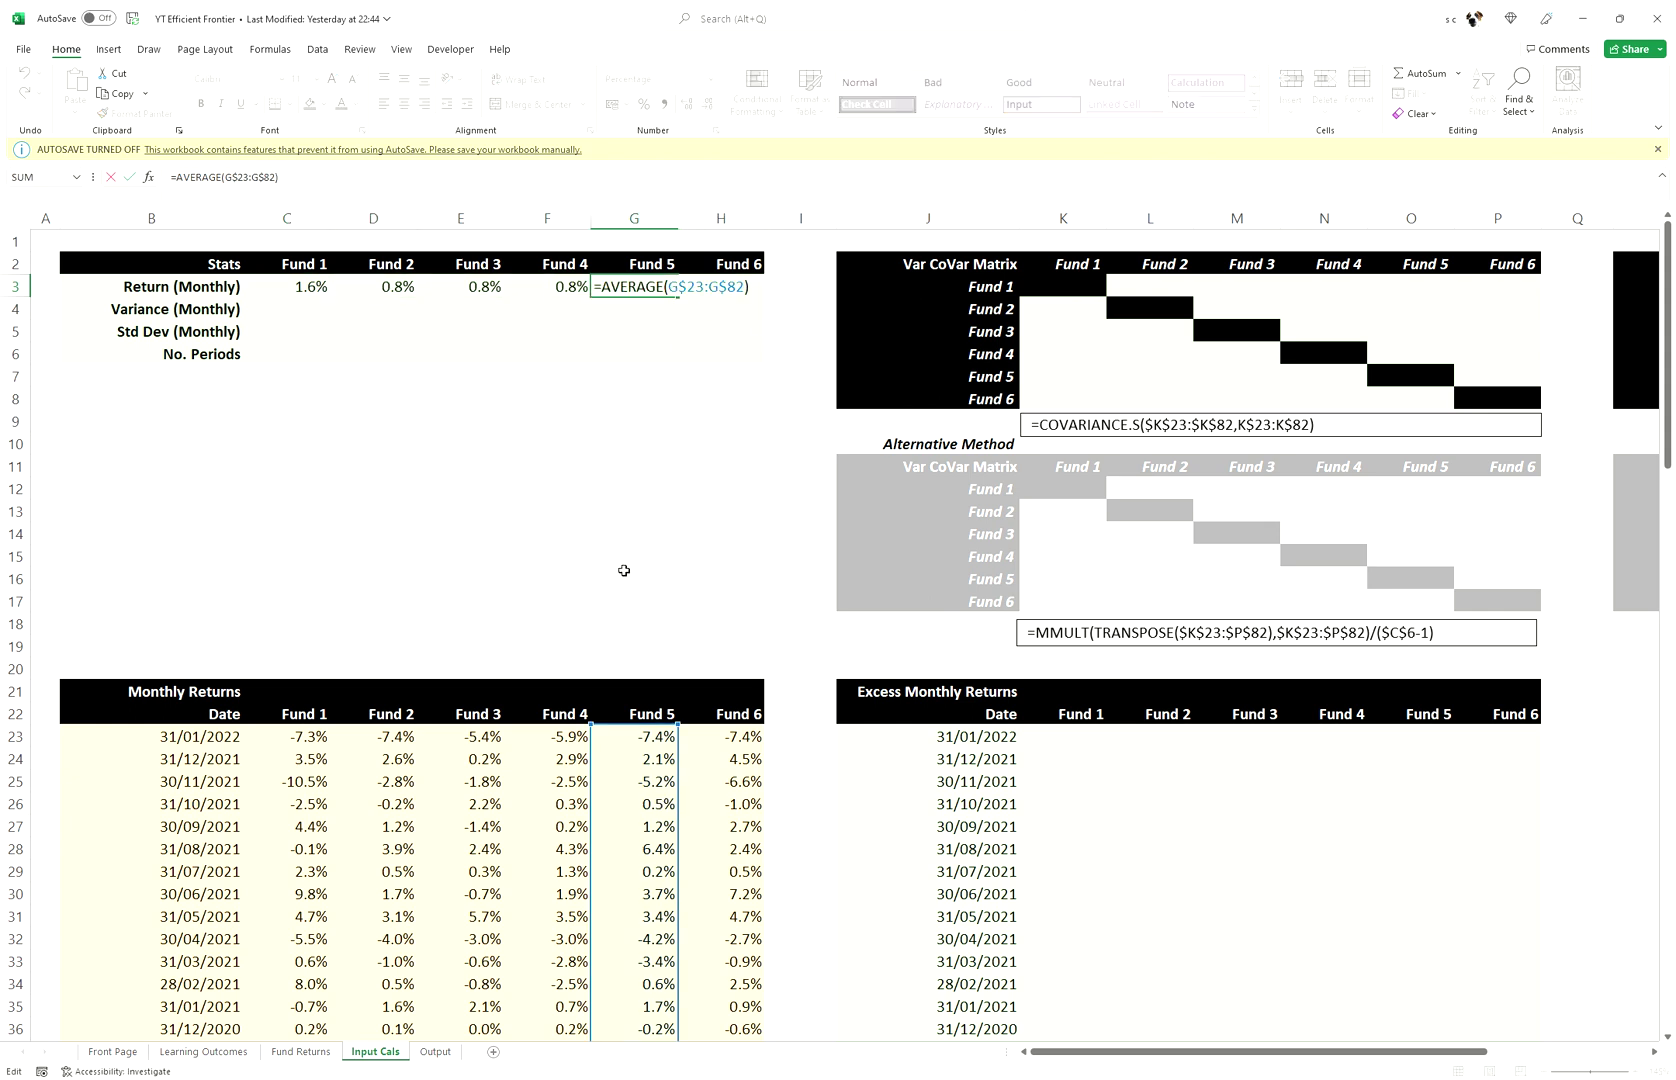
pyautogui.press('Escape')
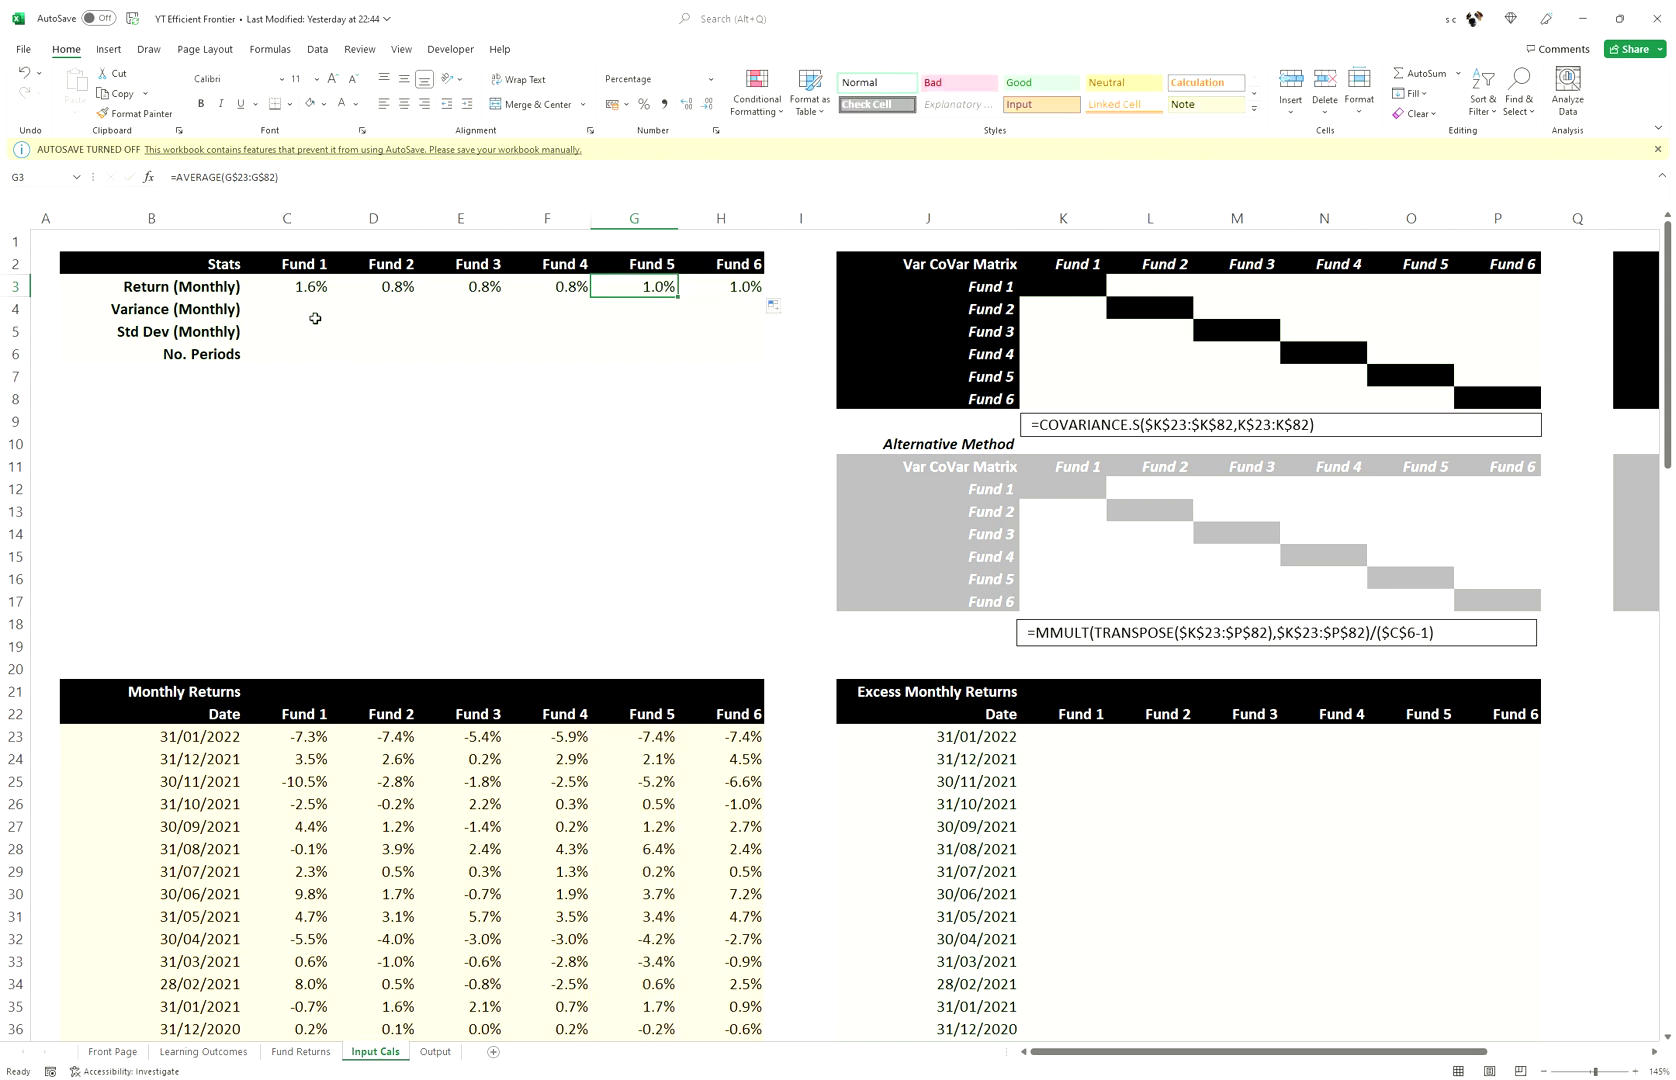
# - Calculate Fund 1's monthly sample variance in C4 with =VAR.S(C$23:C$82)
pyautogui.click(315, 318)
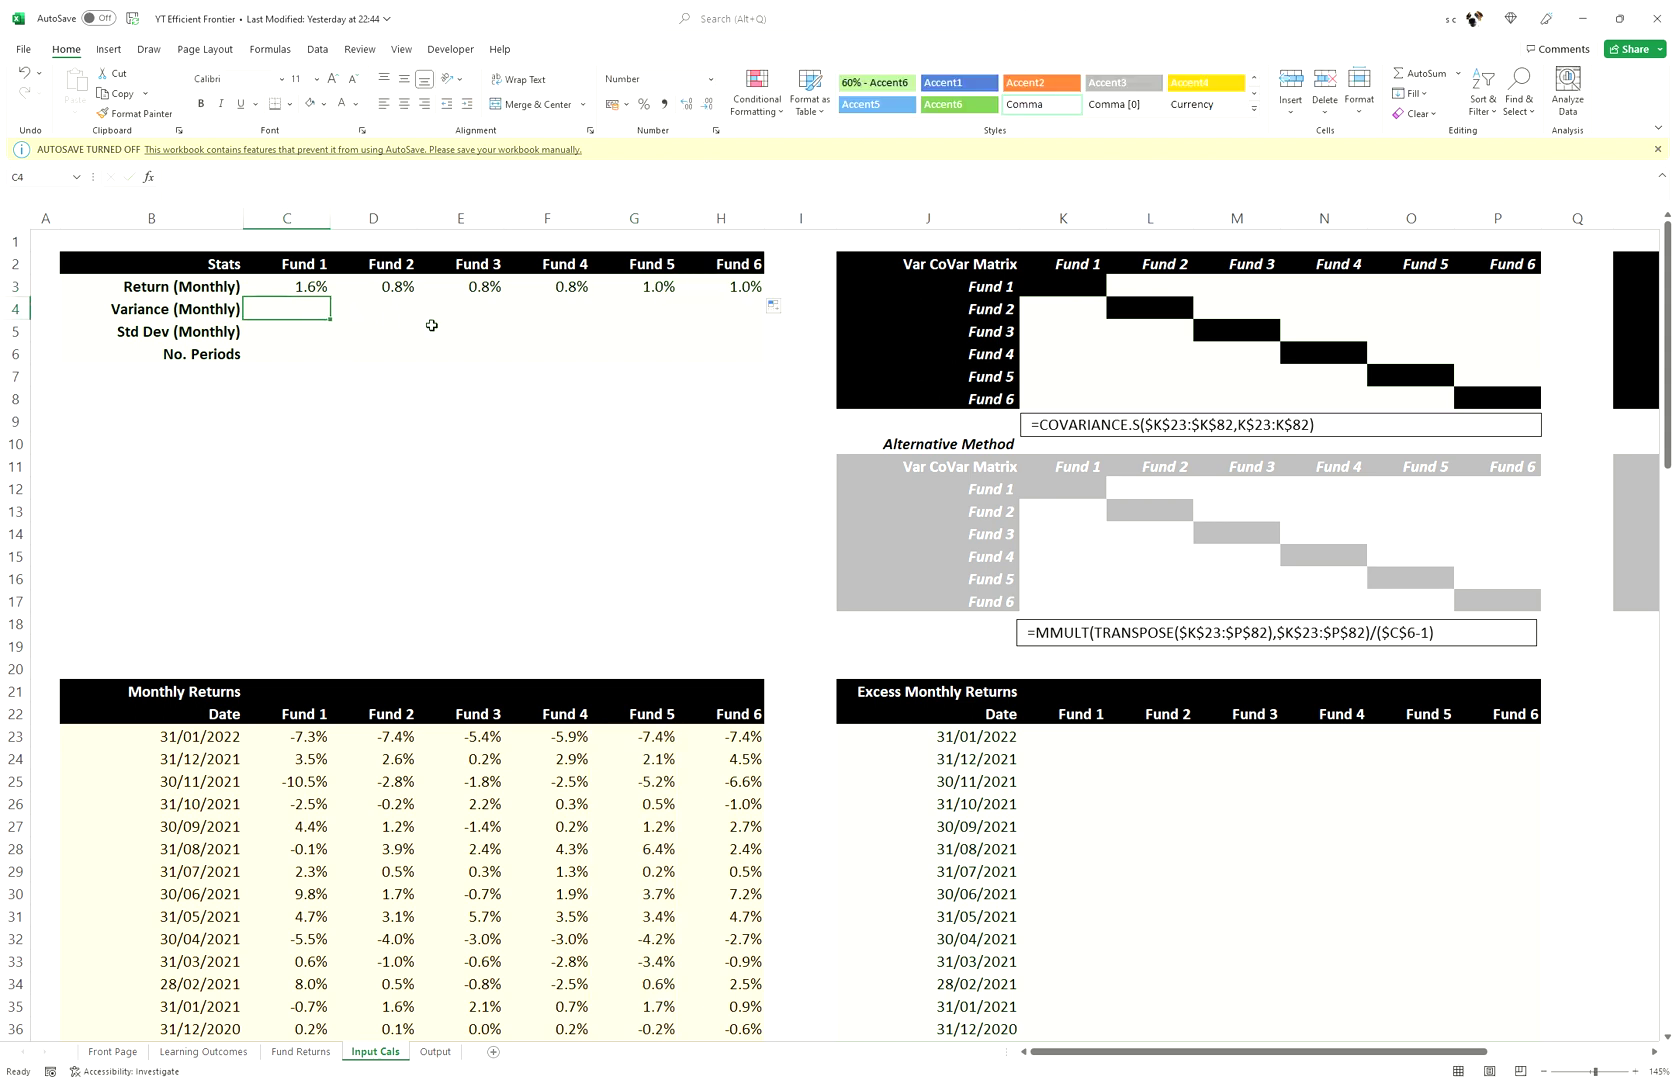
pyautogui.write('=VAR.S(')
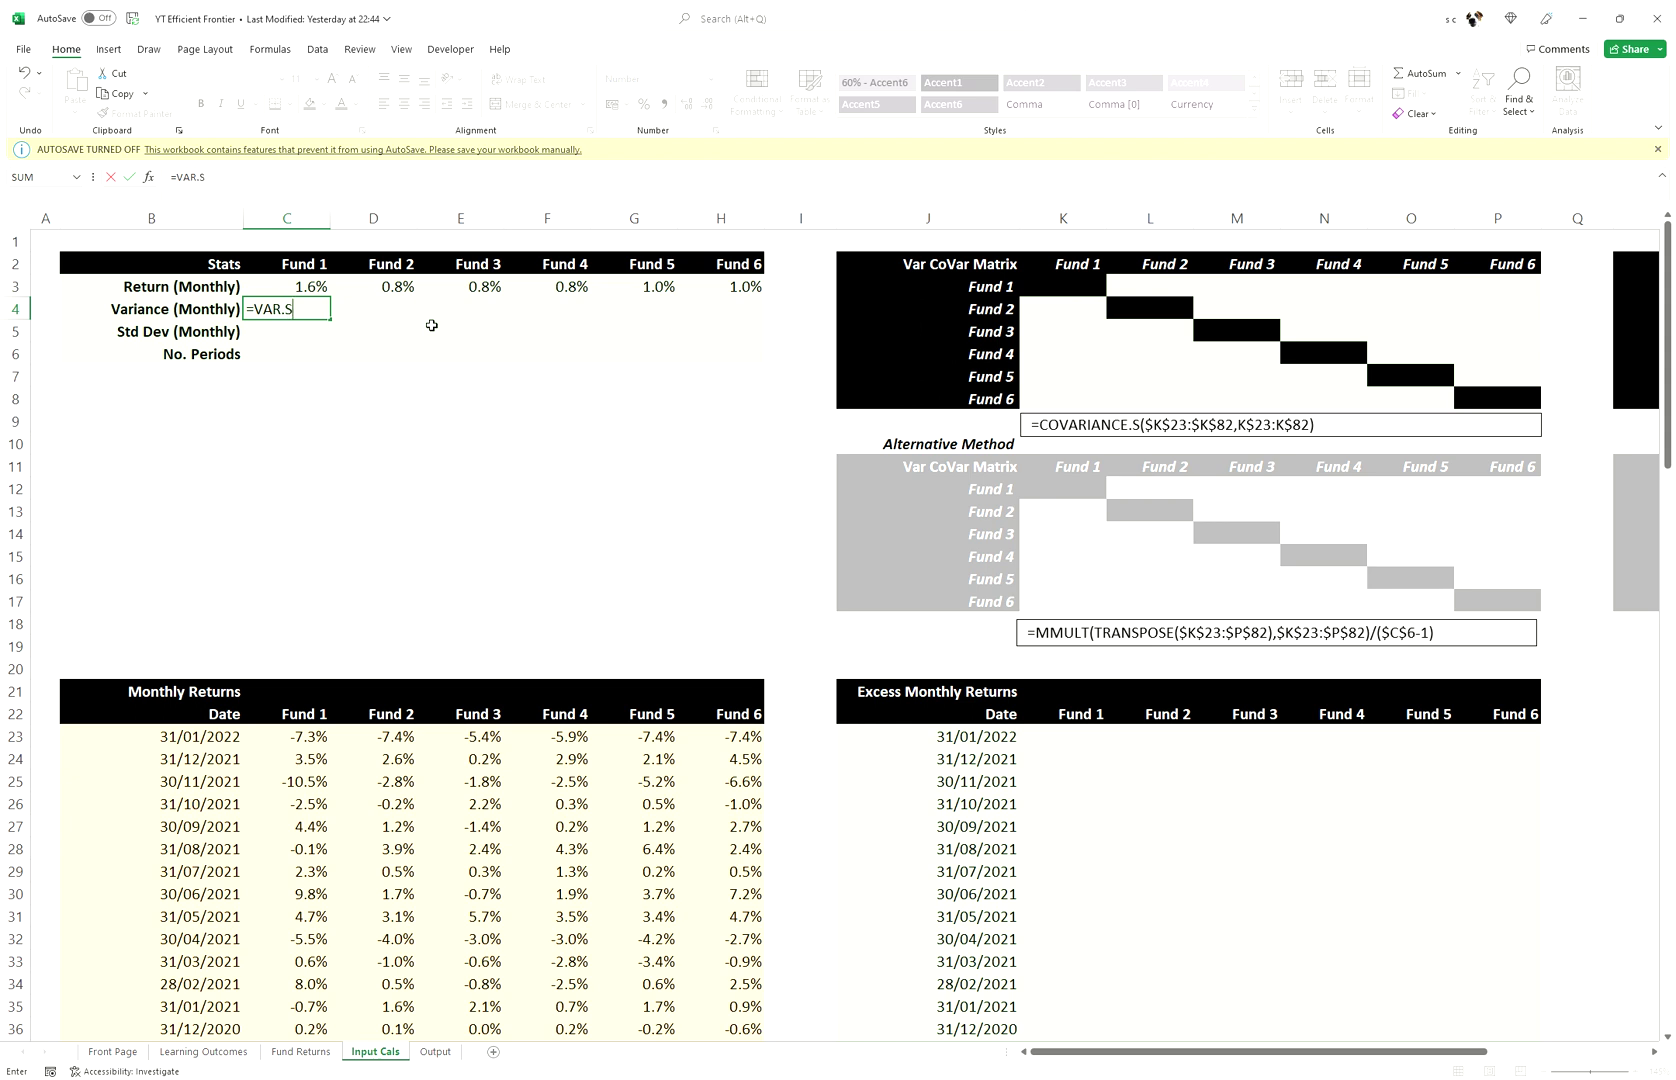
pyautogui.click(303, 738)
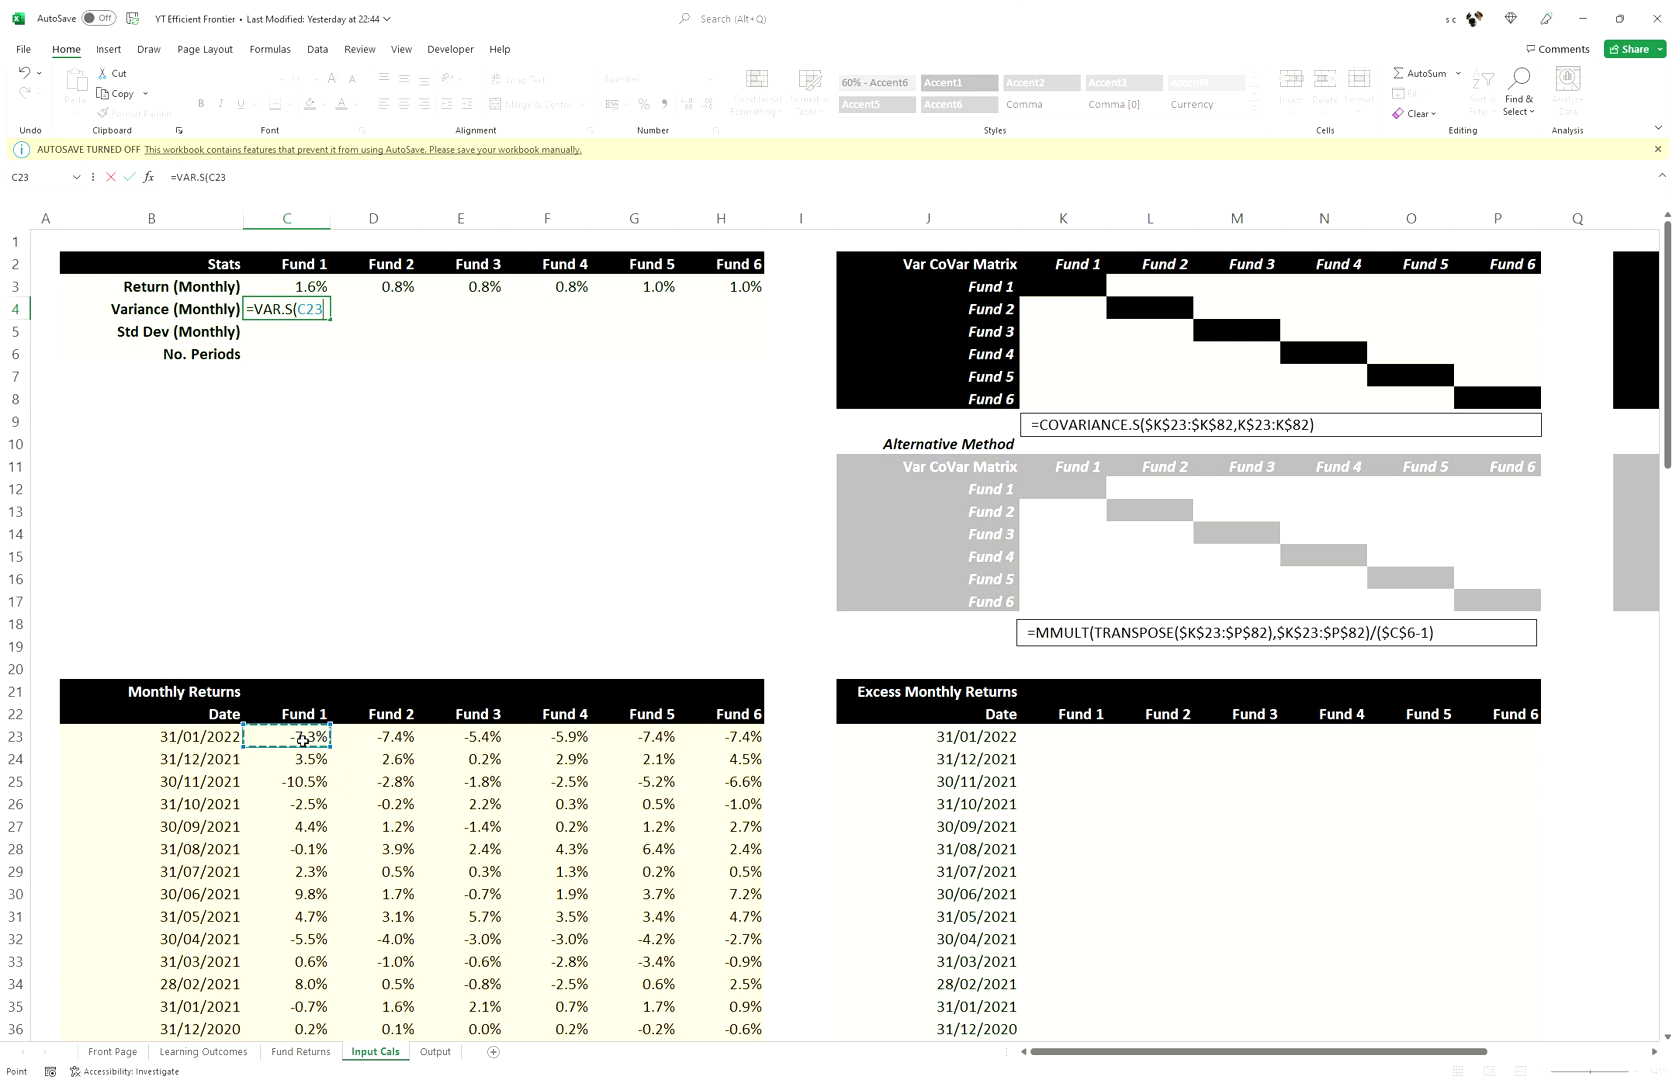
pyautogui.hotkey('ctrl', 'shift', 'Down')
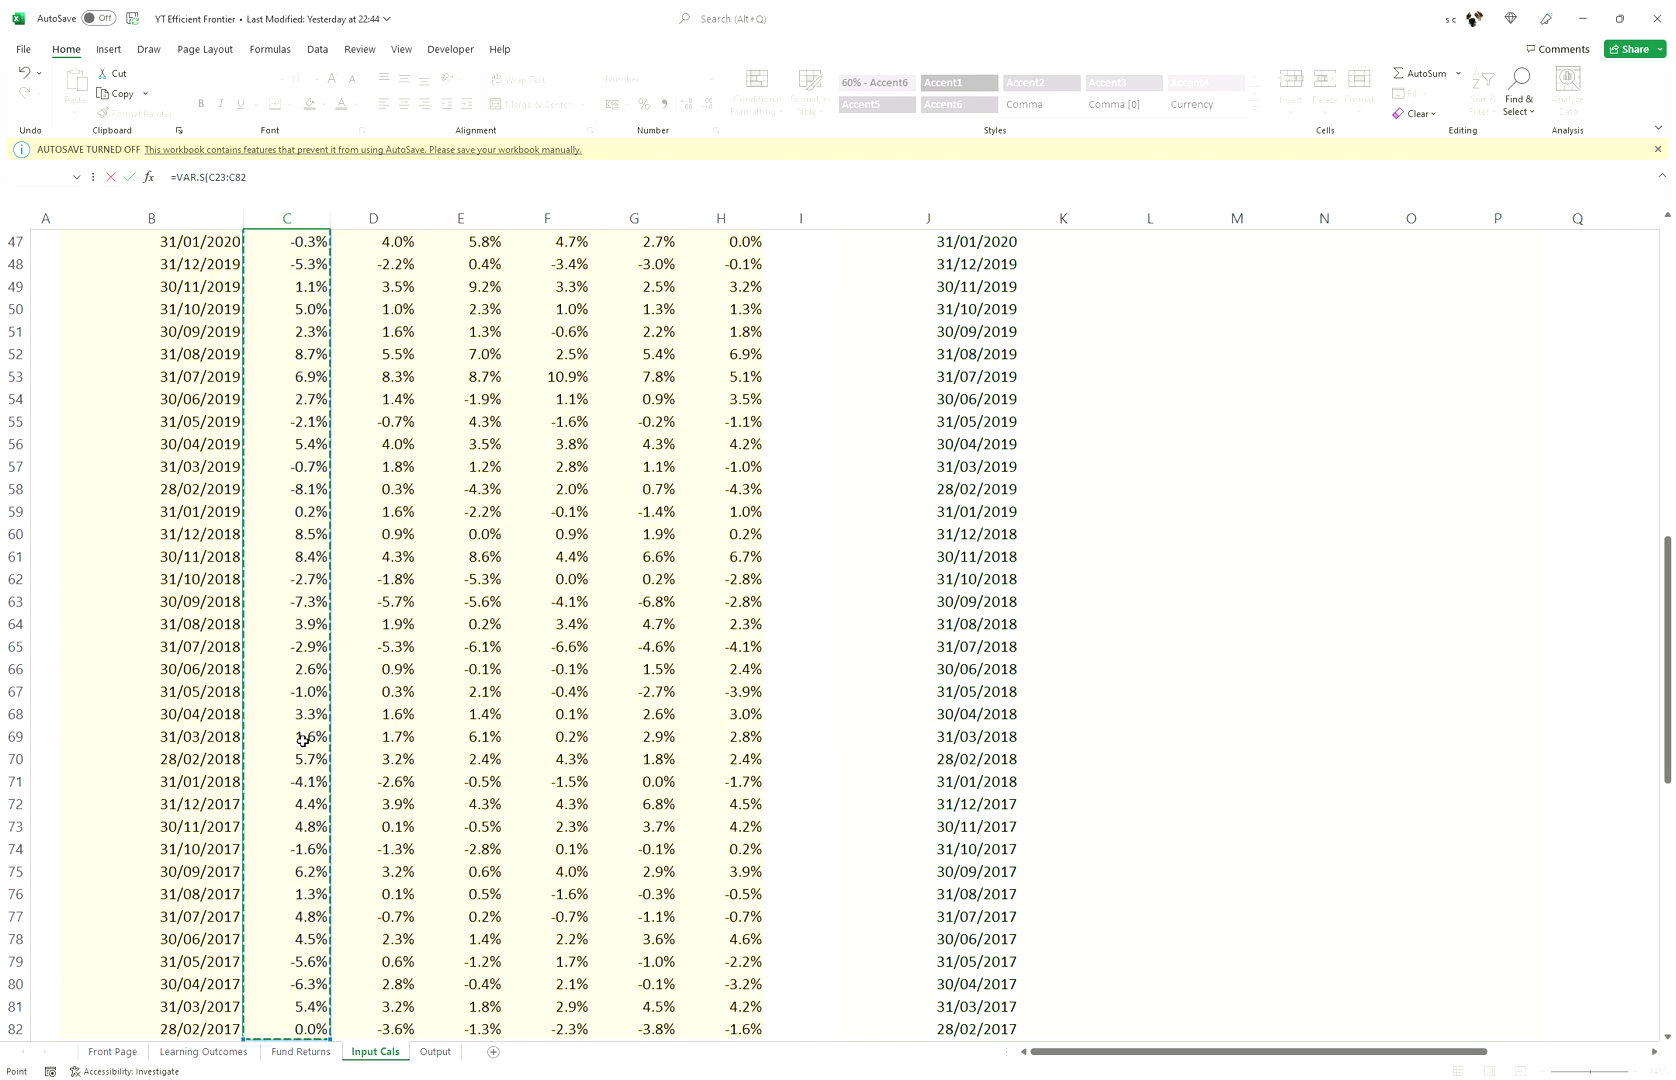
pyautogui.scroll(15, 303, 740)
pyautogui.press('F4')
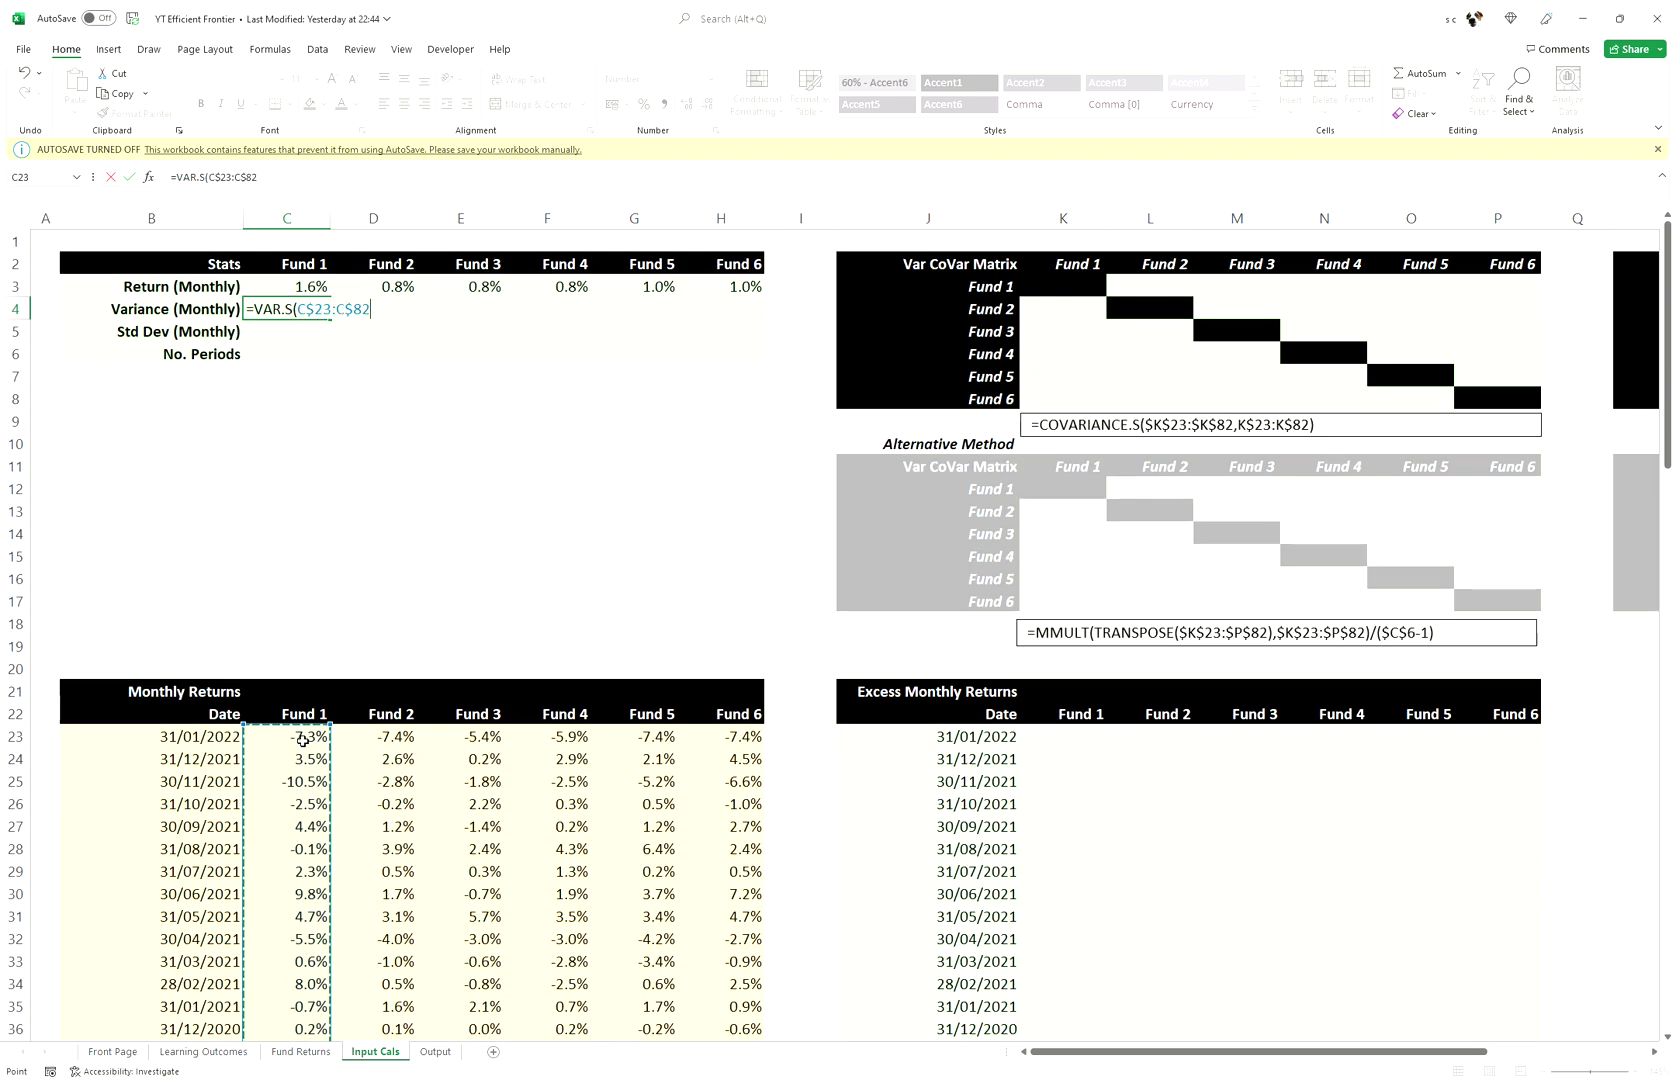
pyautogui.write(')')
pyautogui.press('Return')
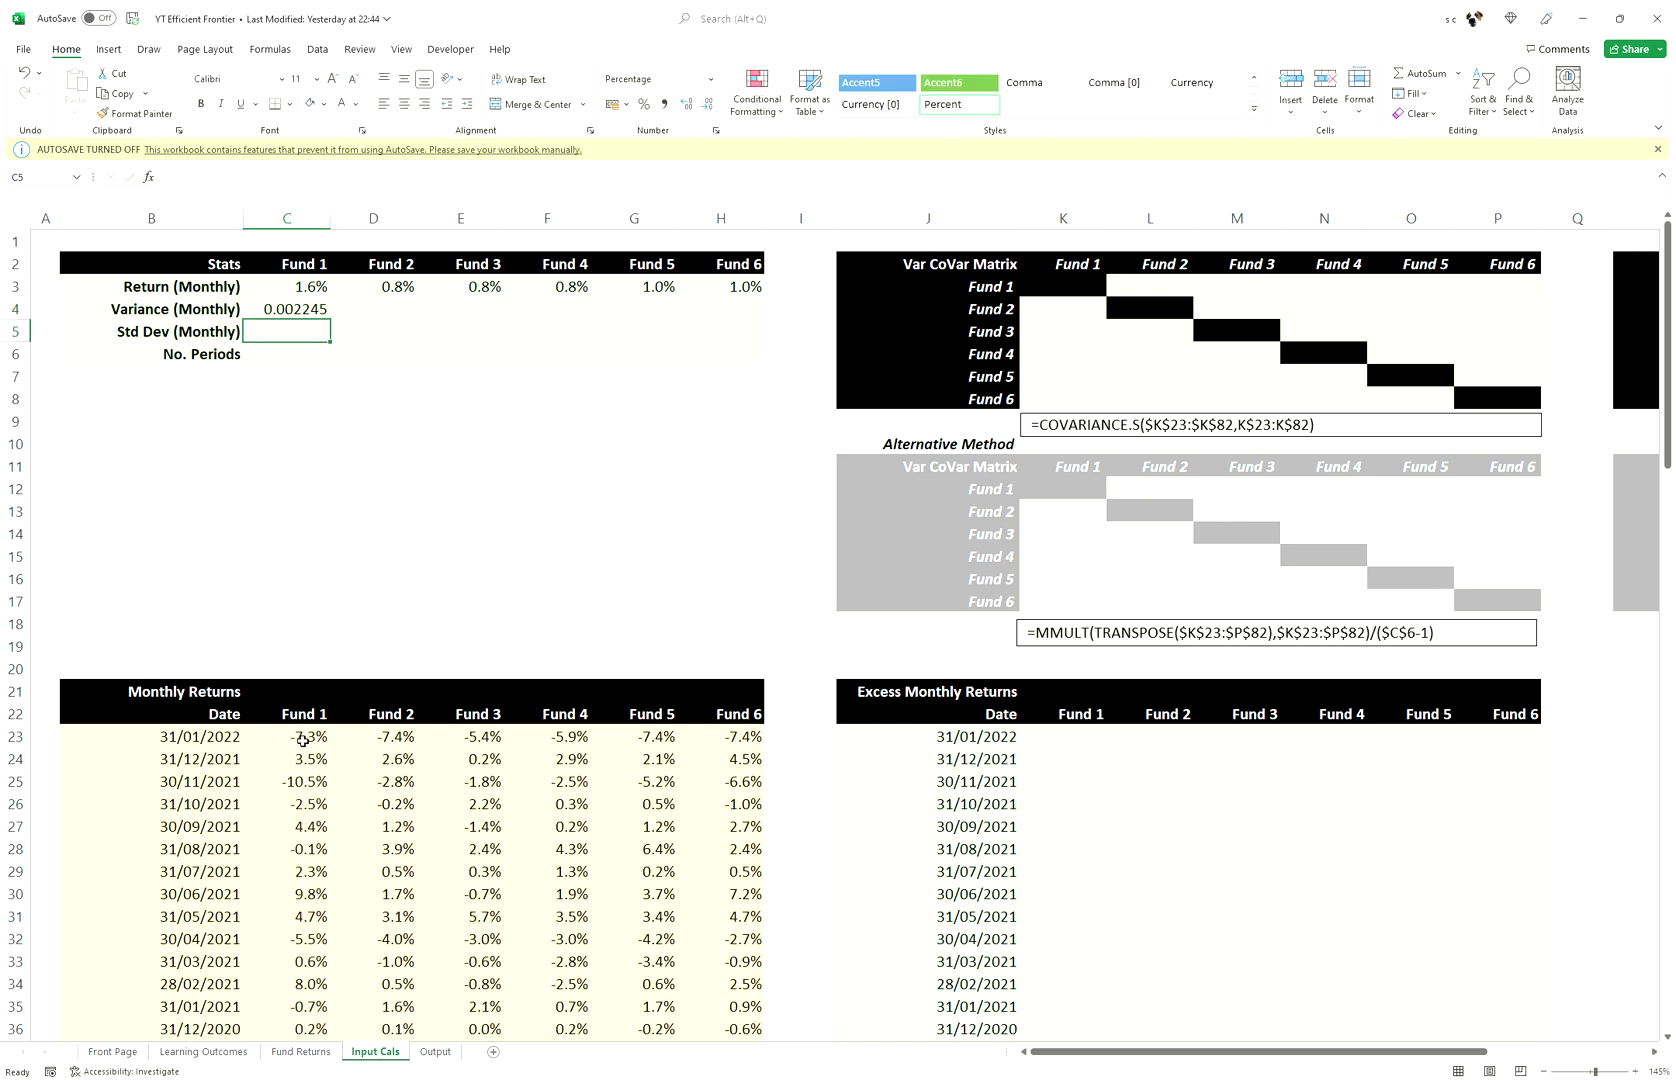
# - Fill the variance formula across to Fund 6 in H4, and check the copied formulas for Fund 2 and Fund 6
pyautogui.click(305, 312)
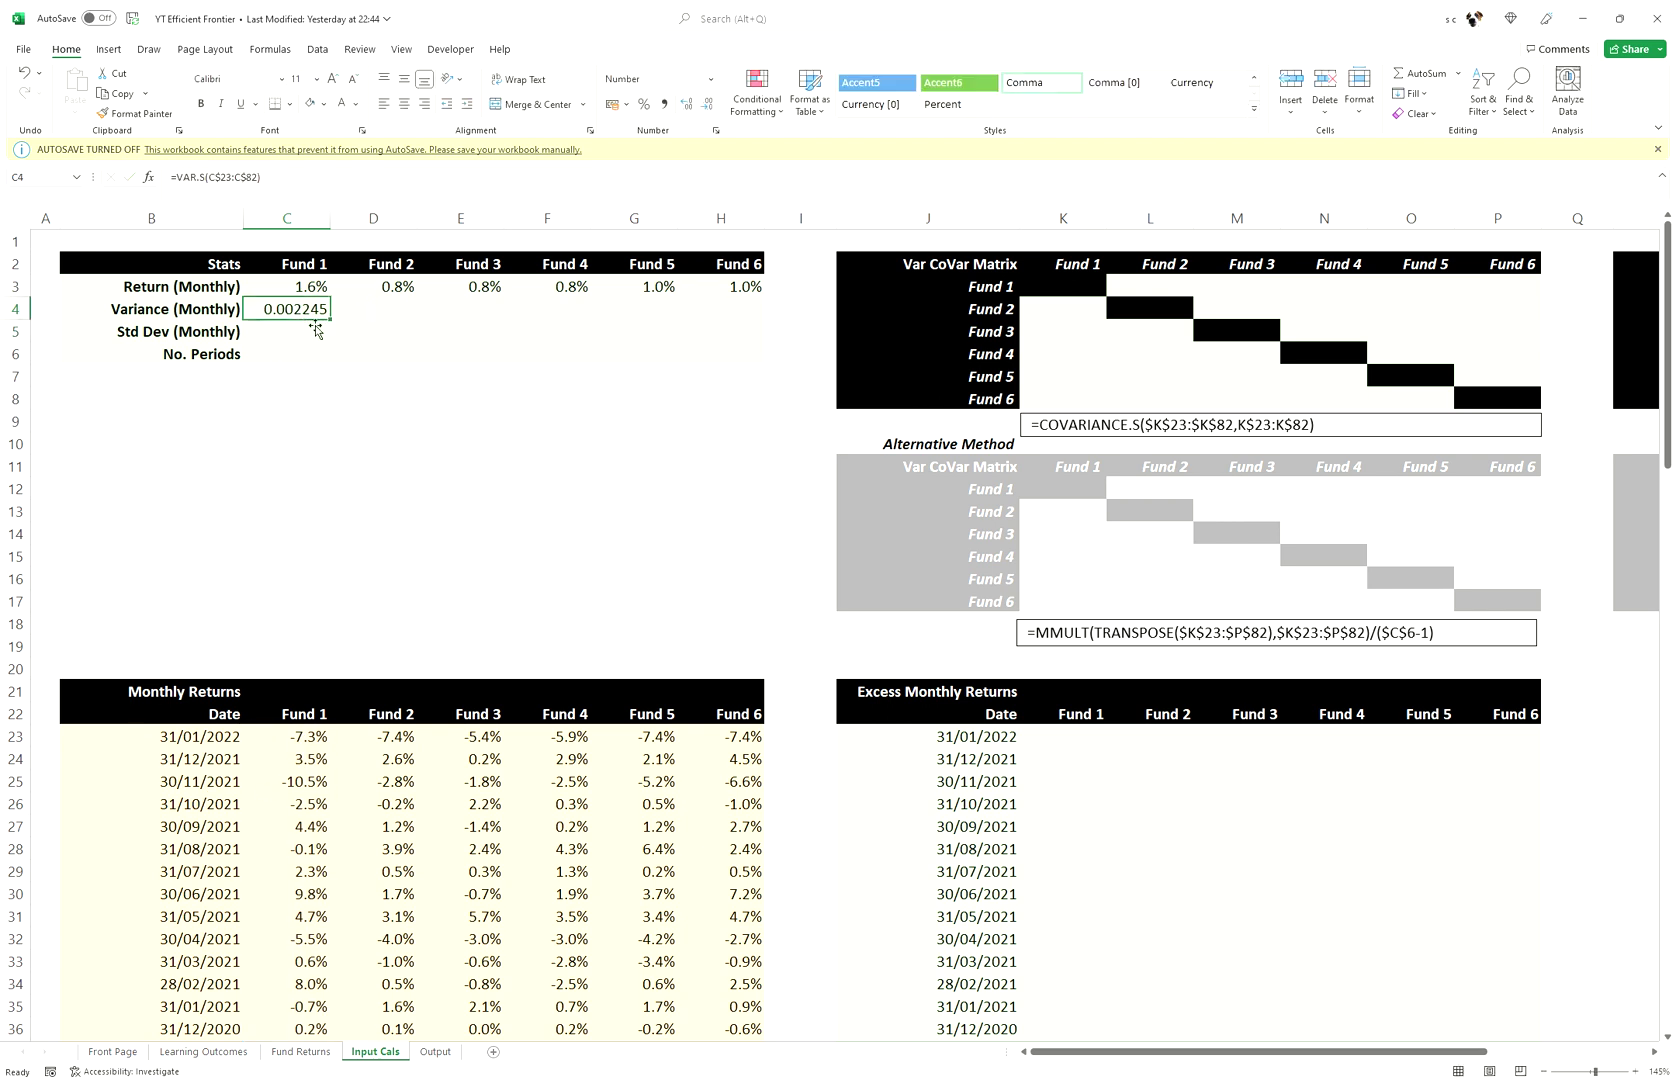
pyautogui.moveTo(330, 320); pyautogui.dragTo(765, 332)
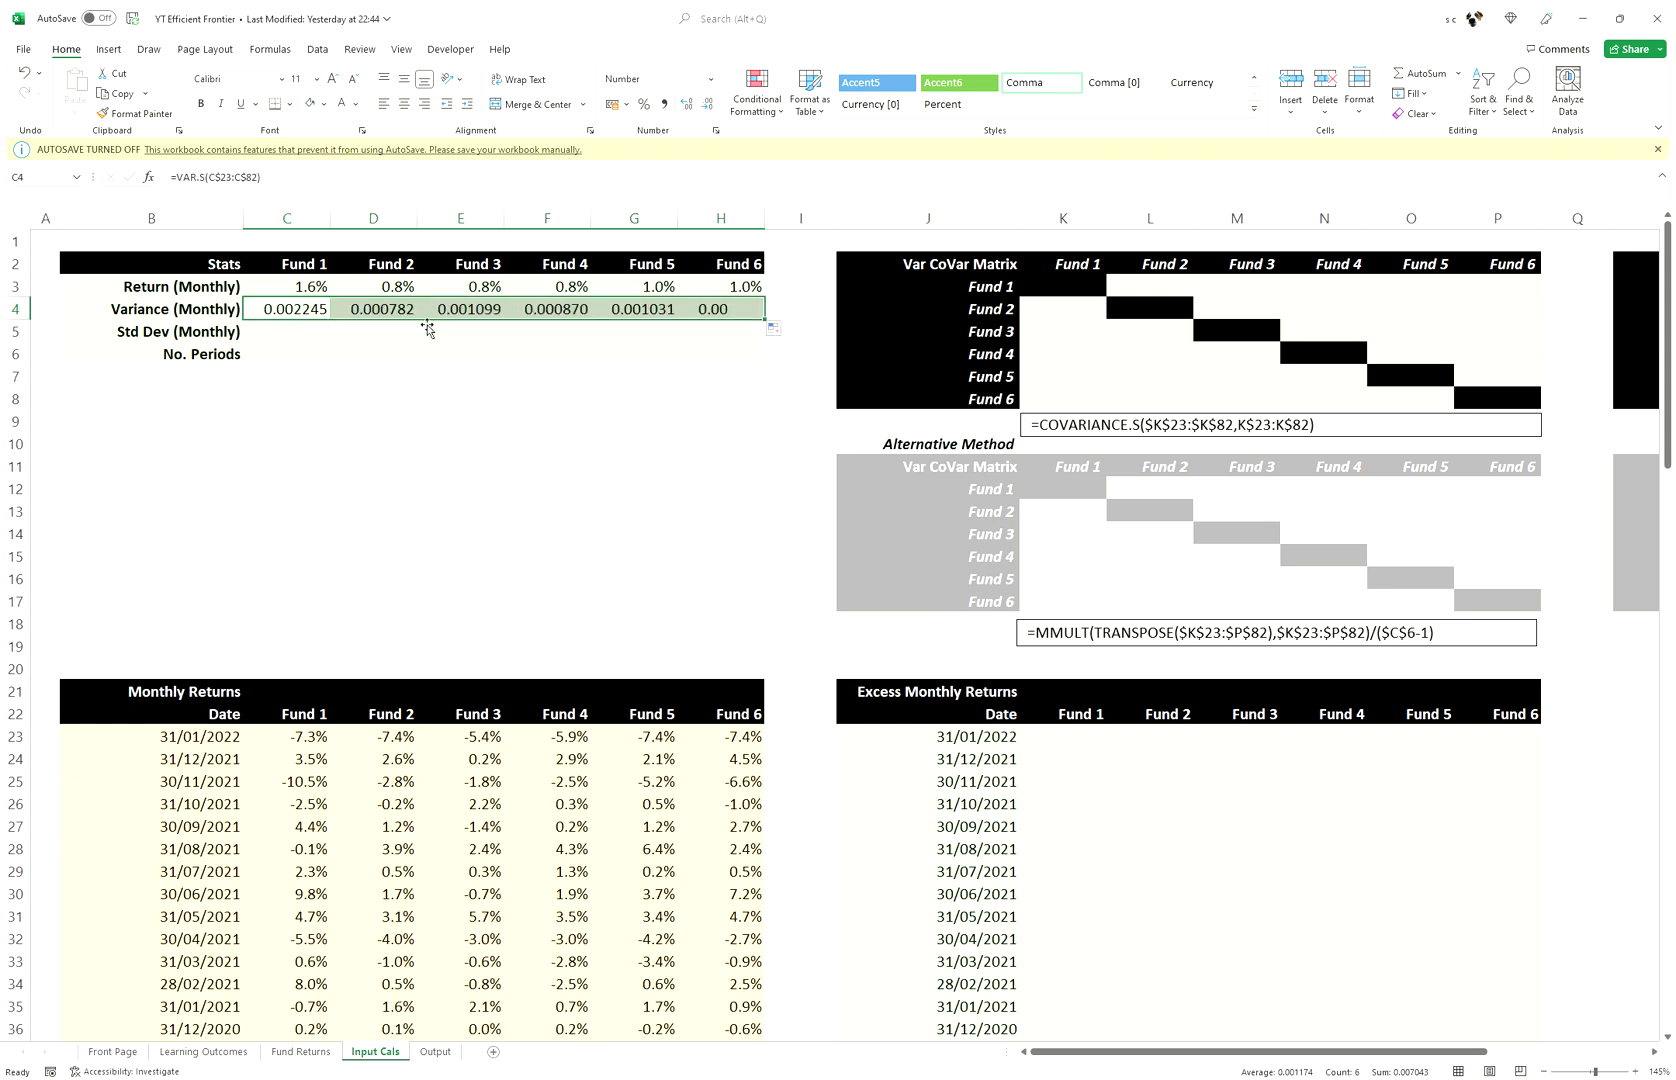
pyautogui.click(400, 316)
pyautogui.click(718, 312)
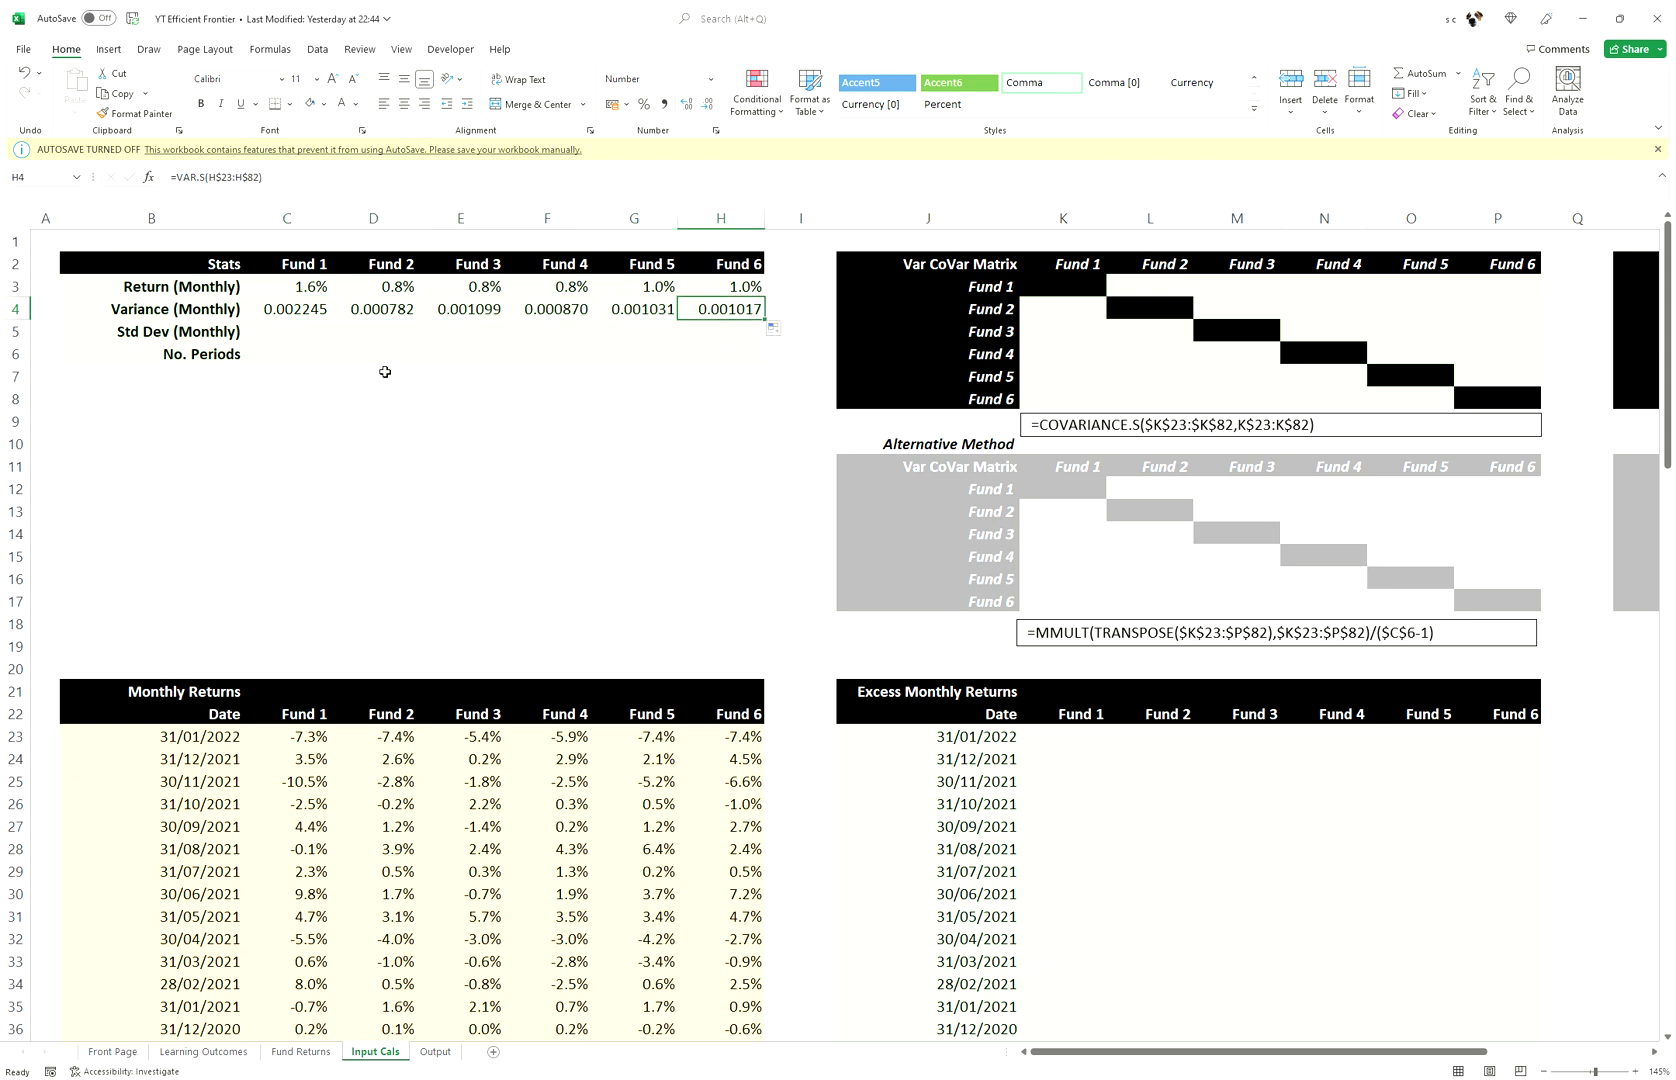
# - Calculate Fund 1's monthly standard deviation in C5 with =STDEV.S(C$23:C$82), and fill the formula across to Fund 6 in H5
pyautogui.click(336, 340)
pyautogui.click(308, 336)
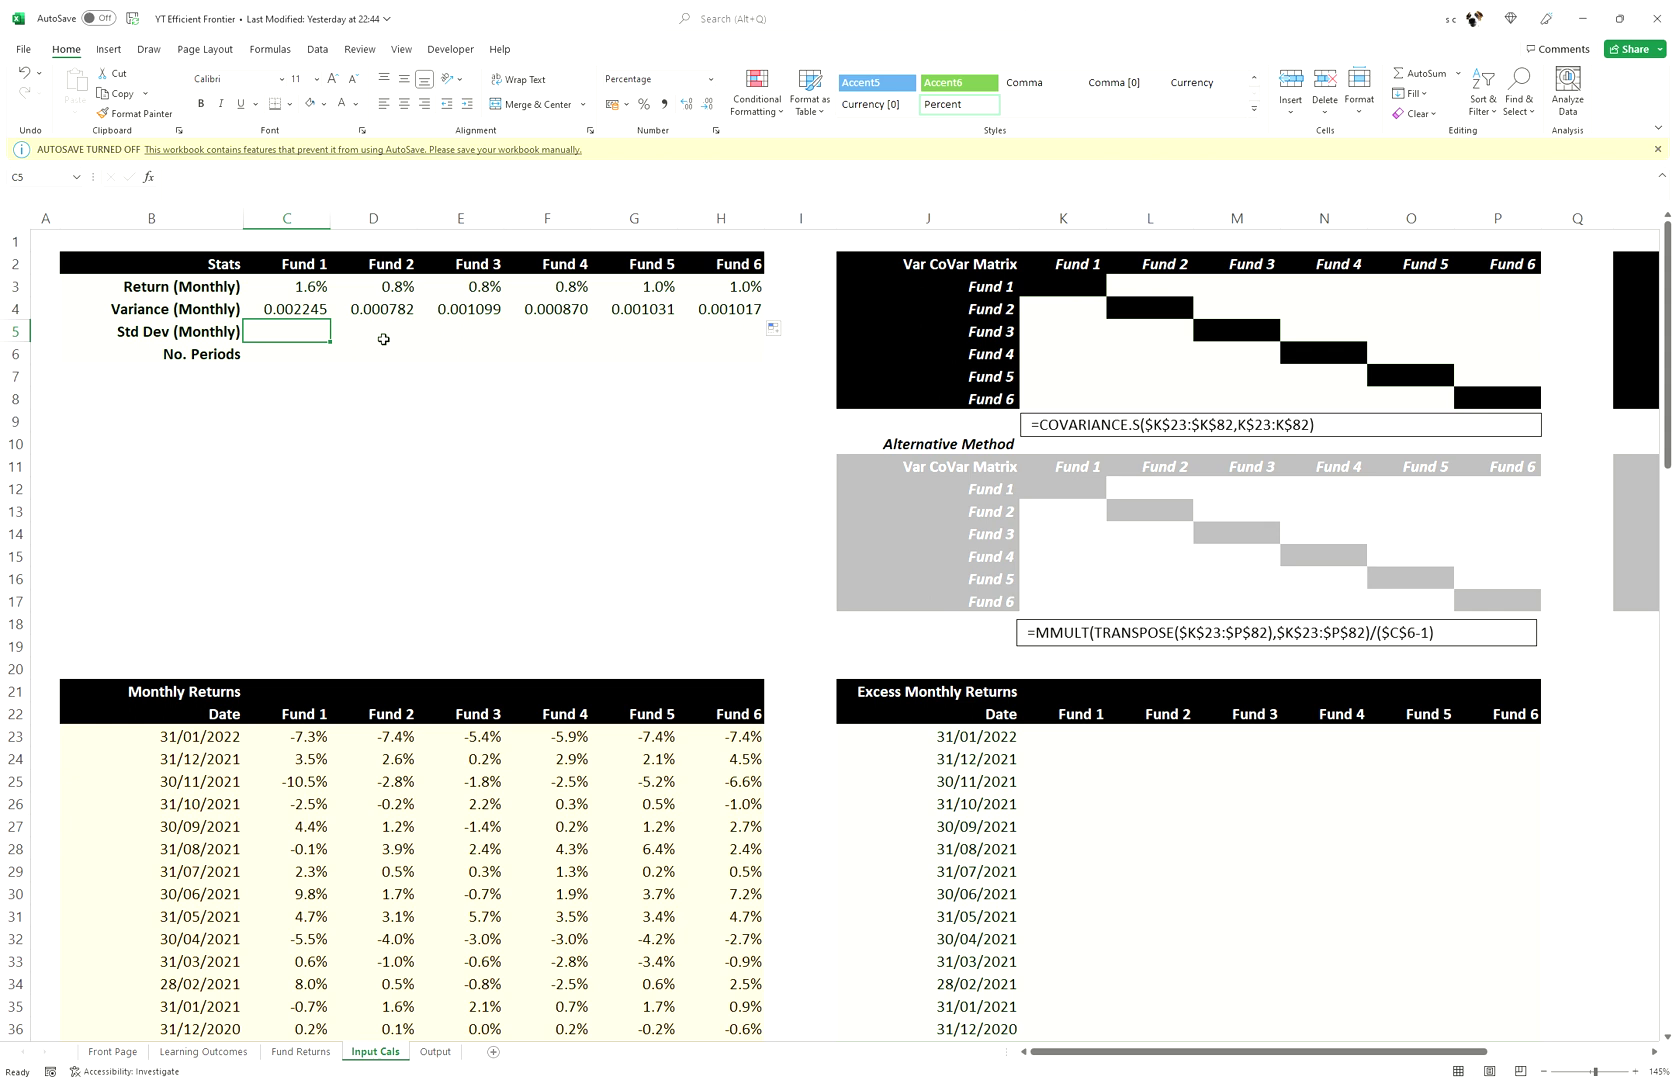
pyautogui.write('=STDEV.S(')
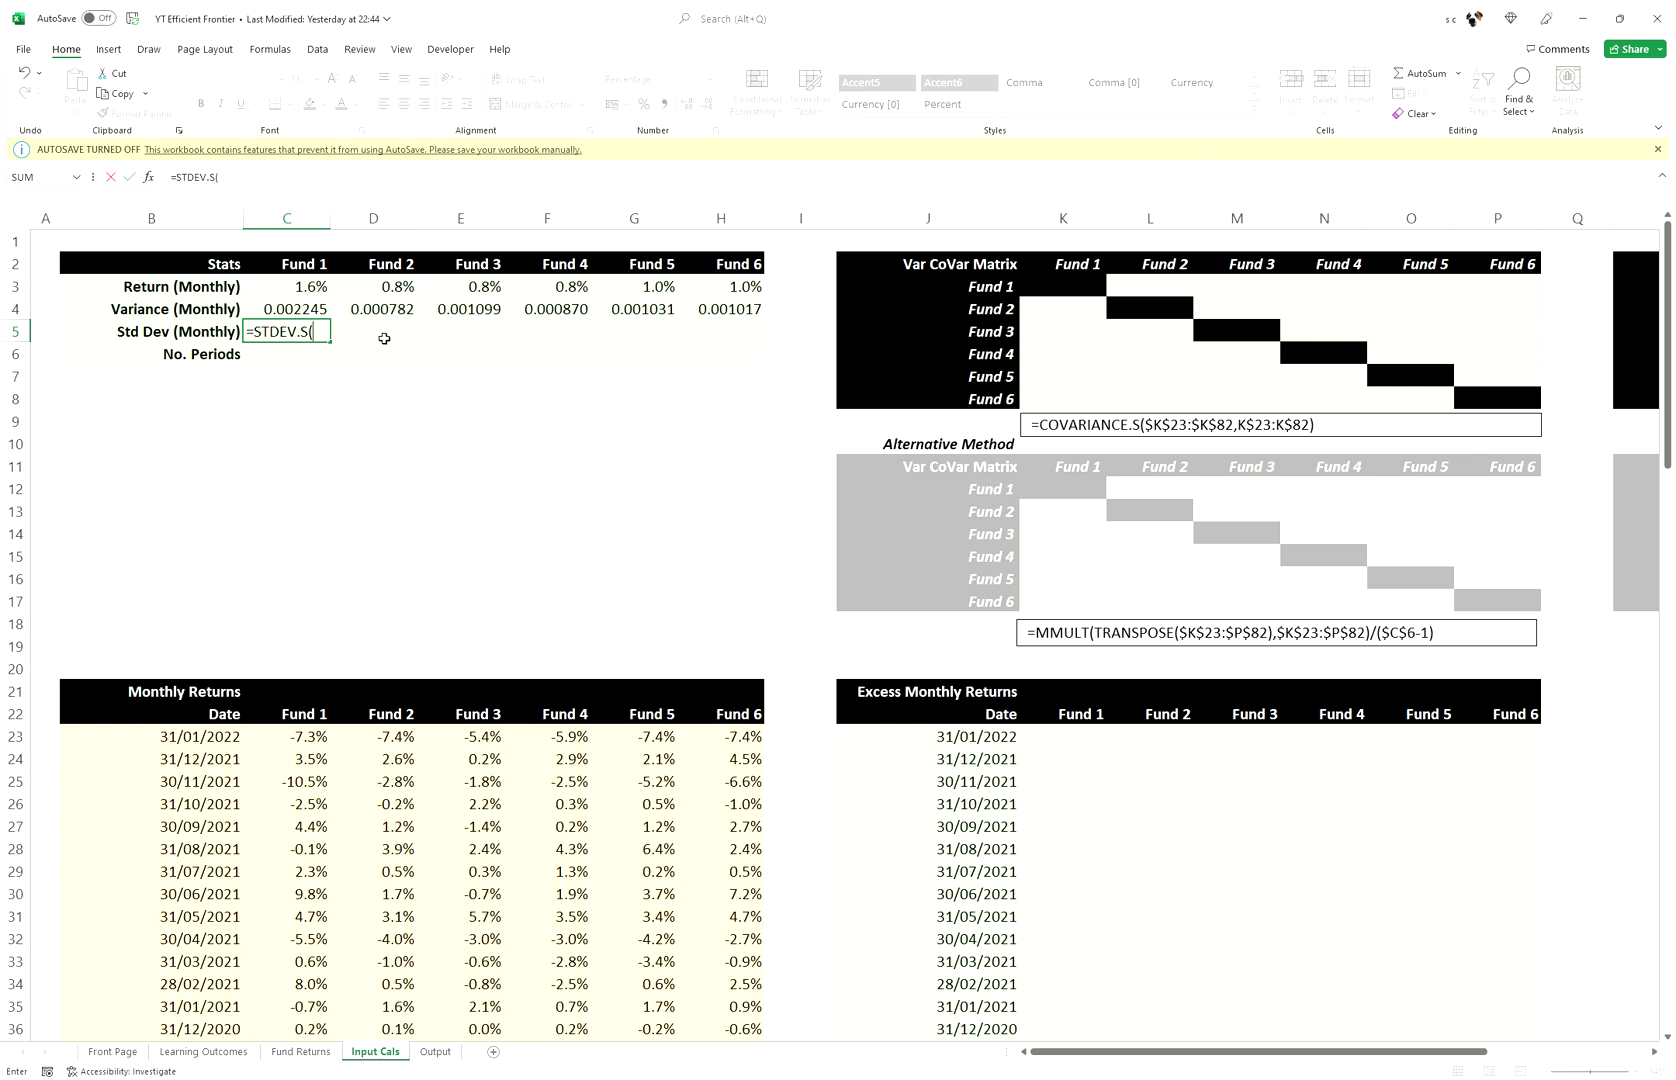
pyautogui.click(311, 743)
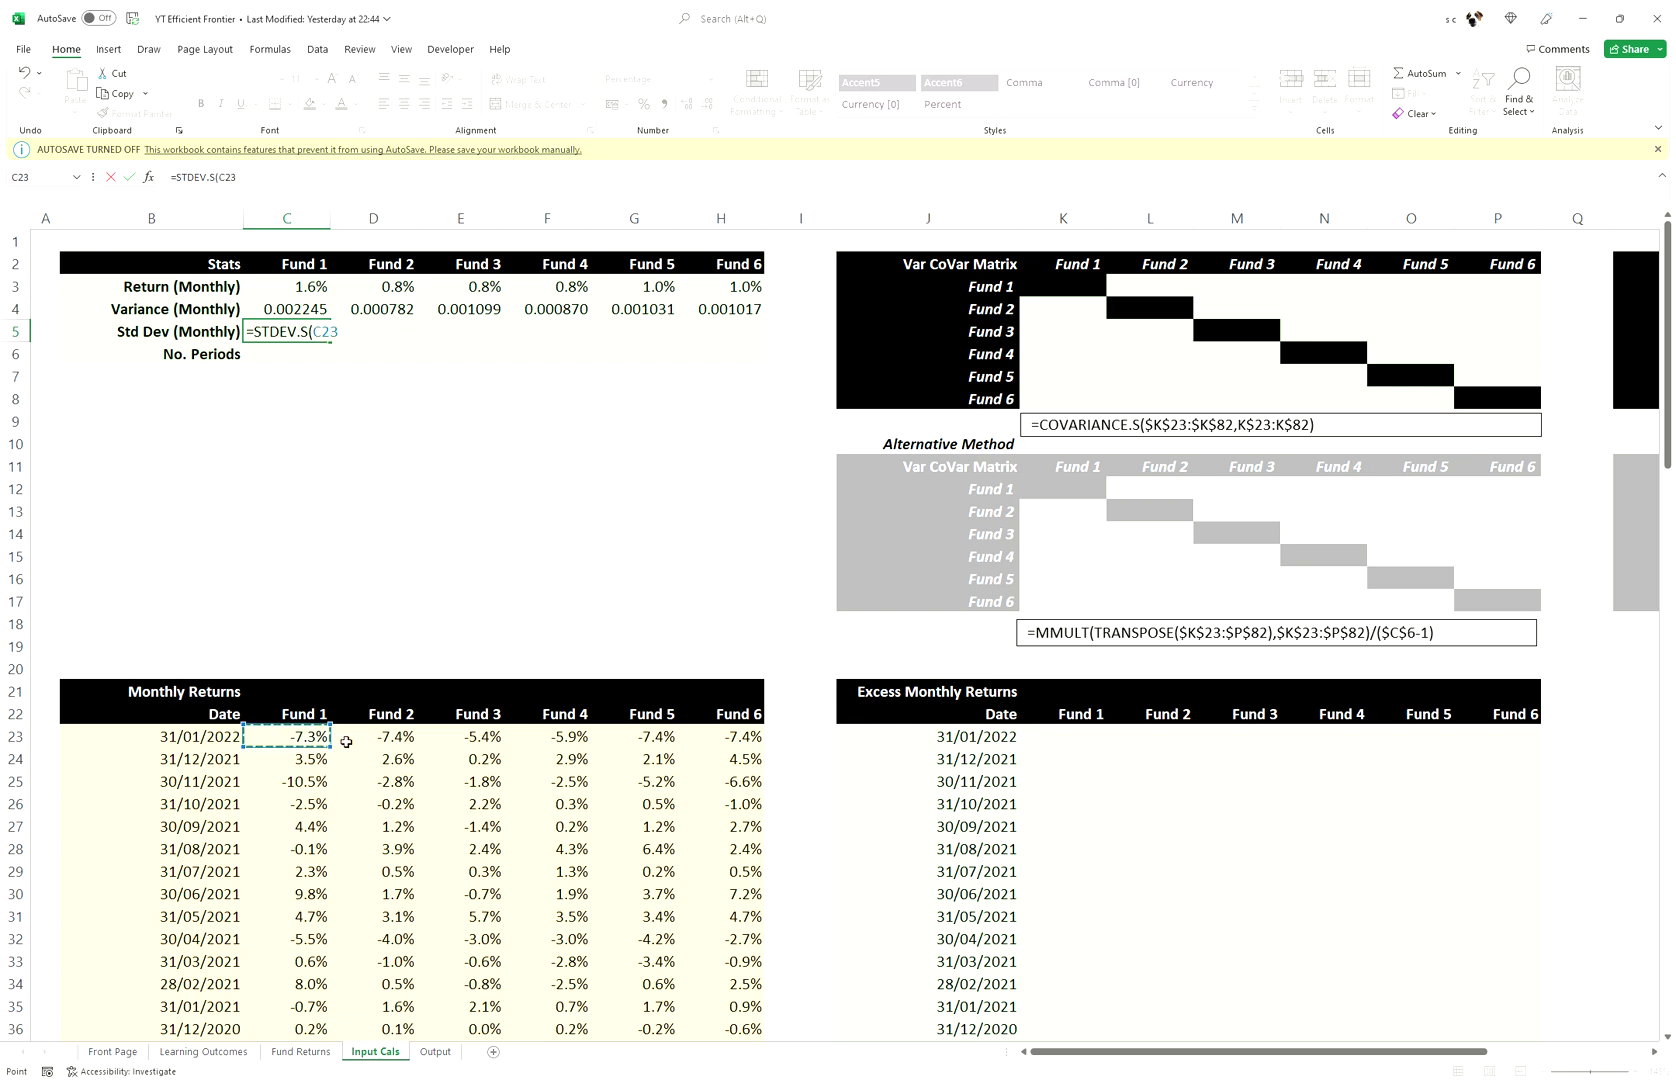
pyautogui.hotkey('ctrl', 'shift', 'Down')
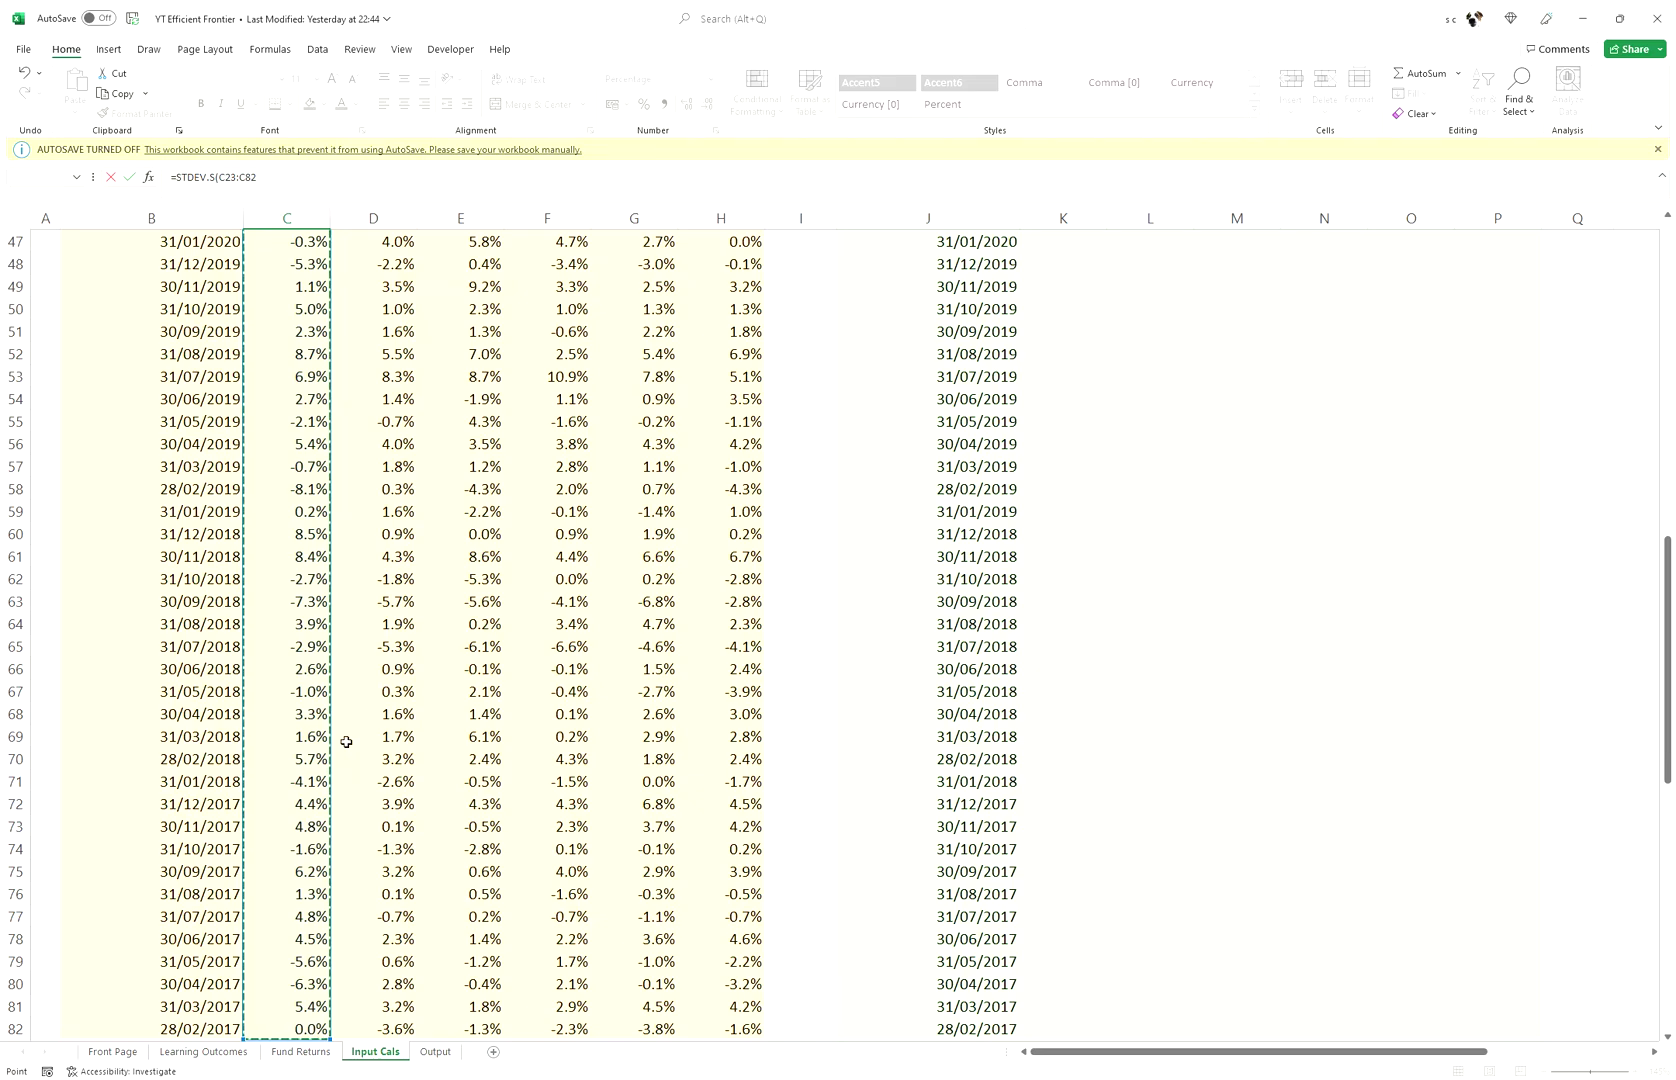
pyautogui.press('F4')
pyautogui.press('F4')
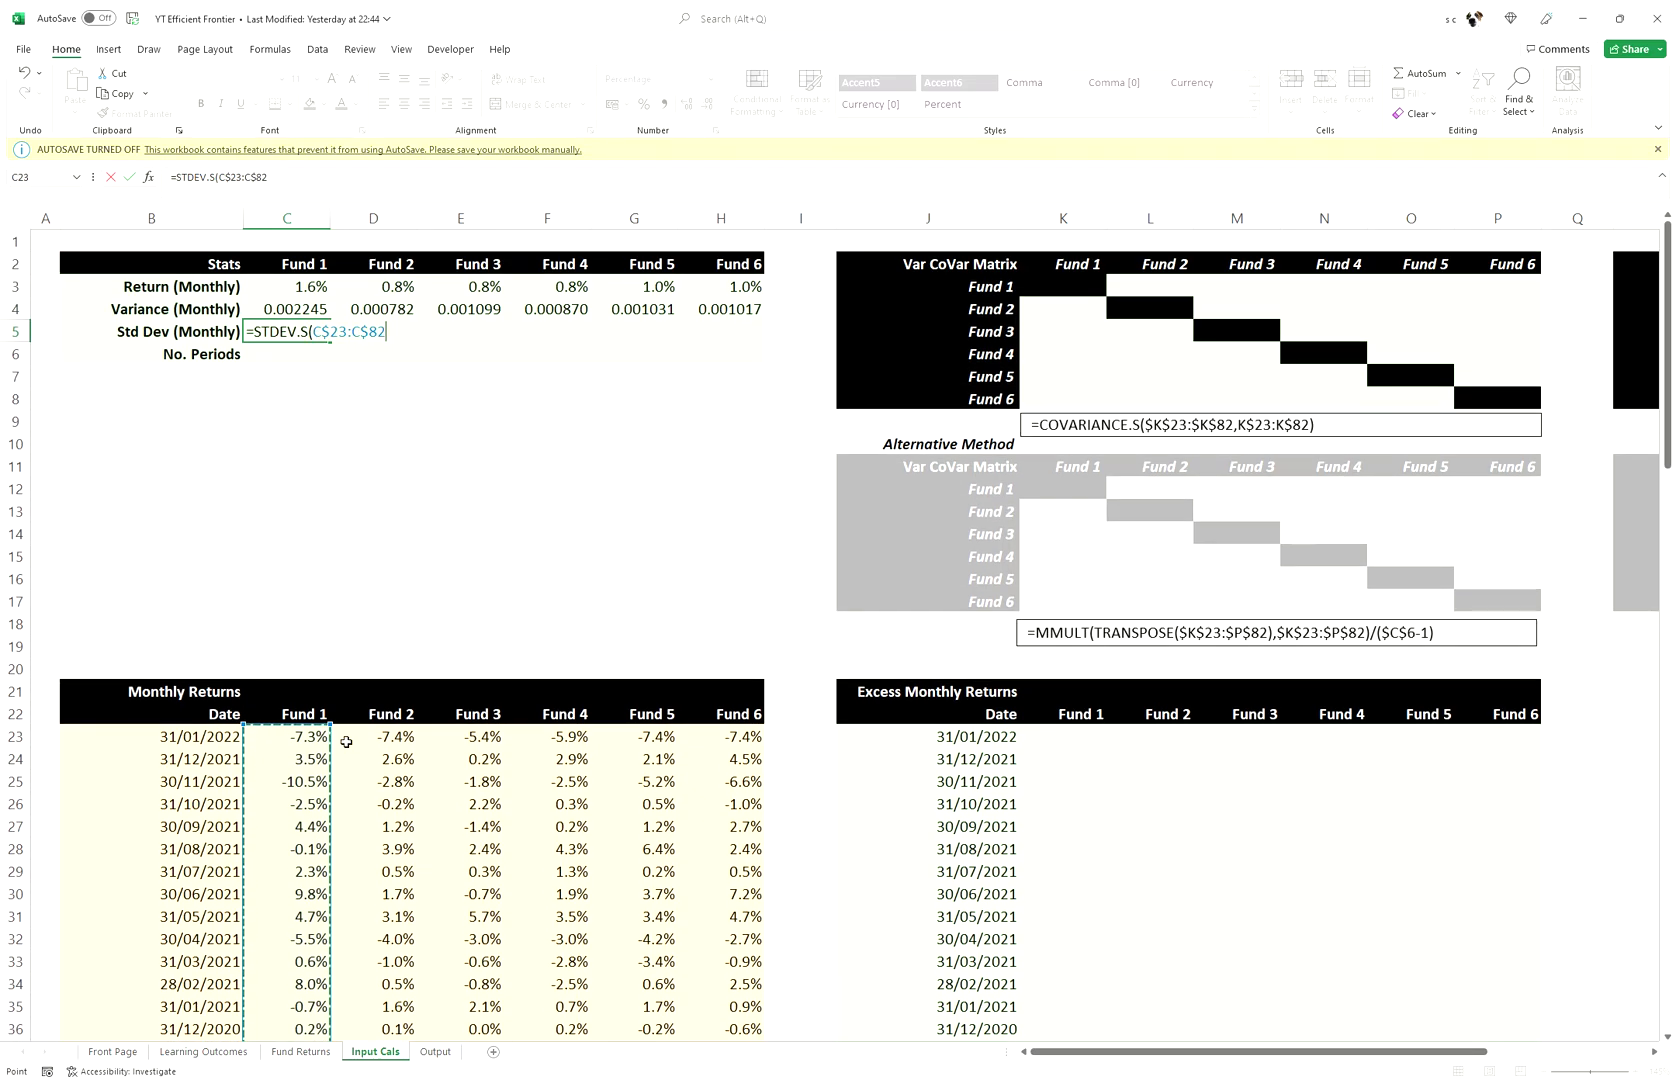
pyautogui.press('Return')
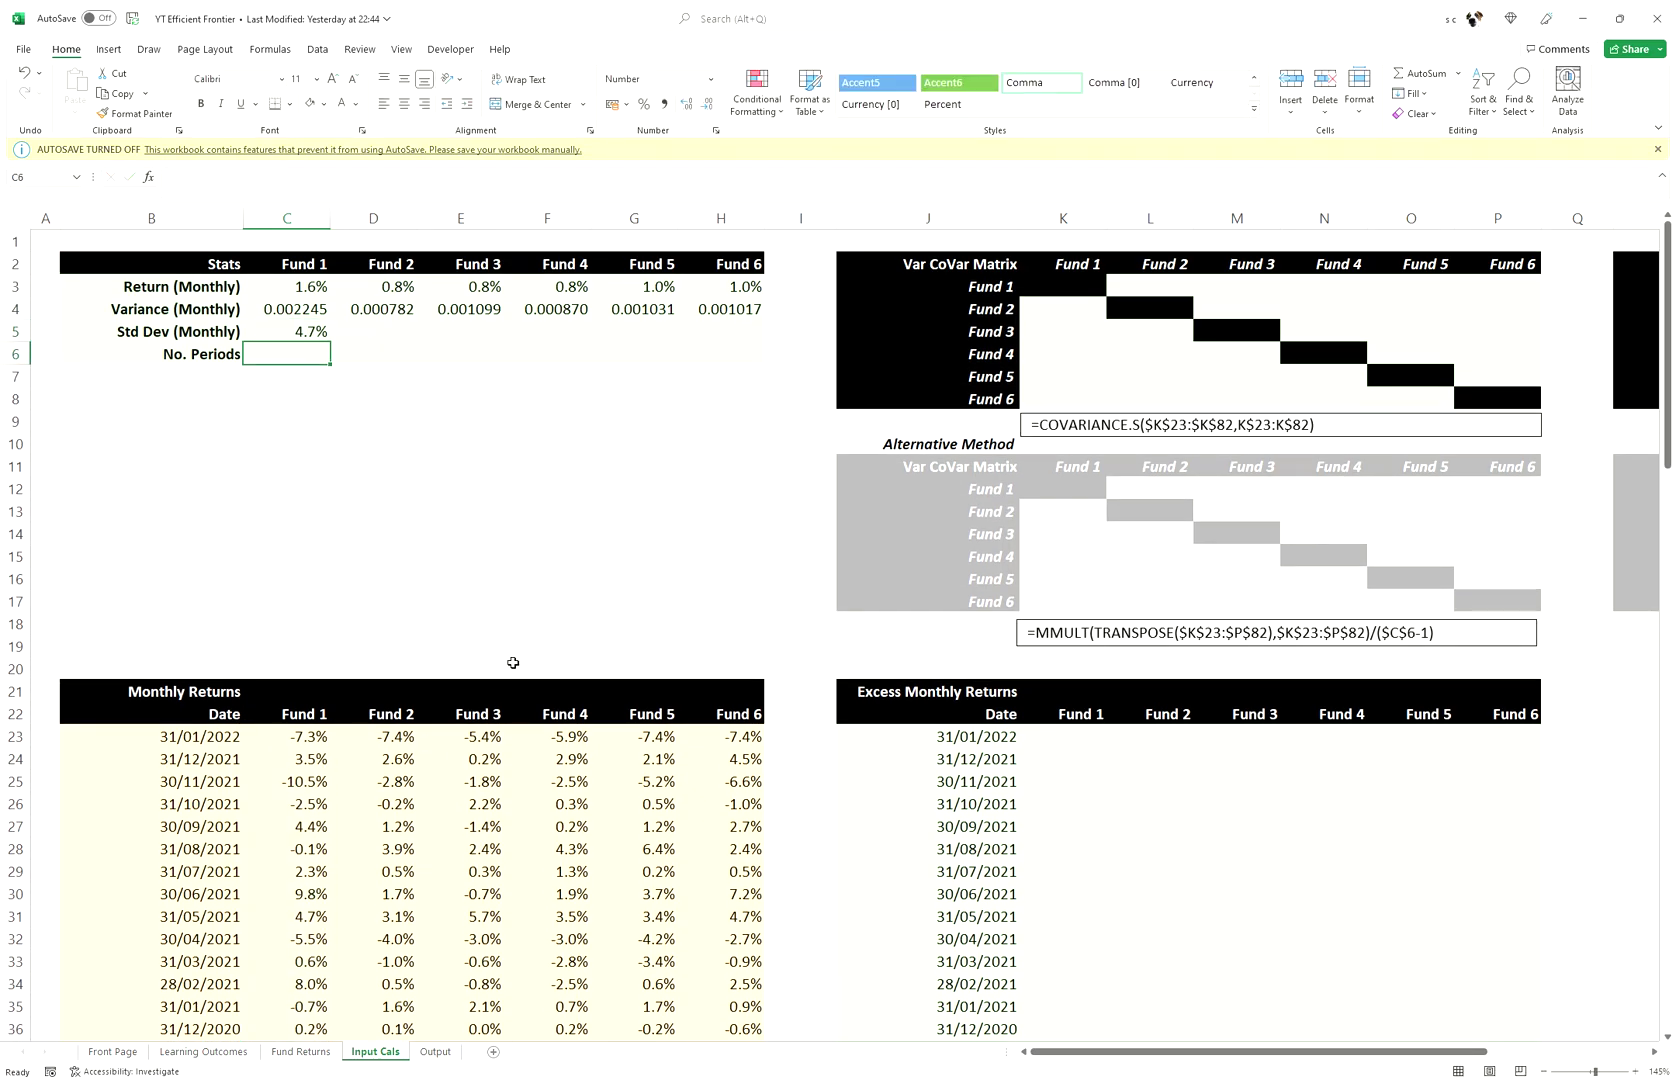
pyautogui.press('Up')
pyautogui.moveTo(330, 342); pyautogui.dragTo(776, 344)
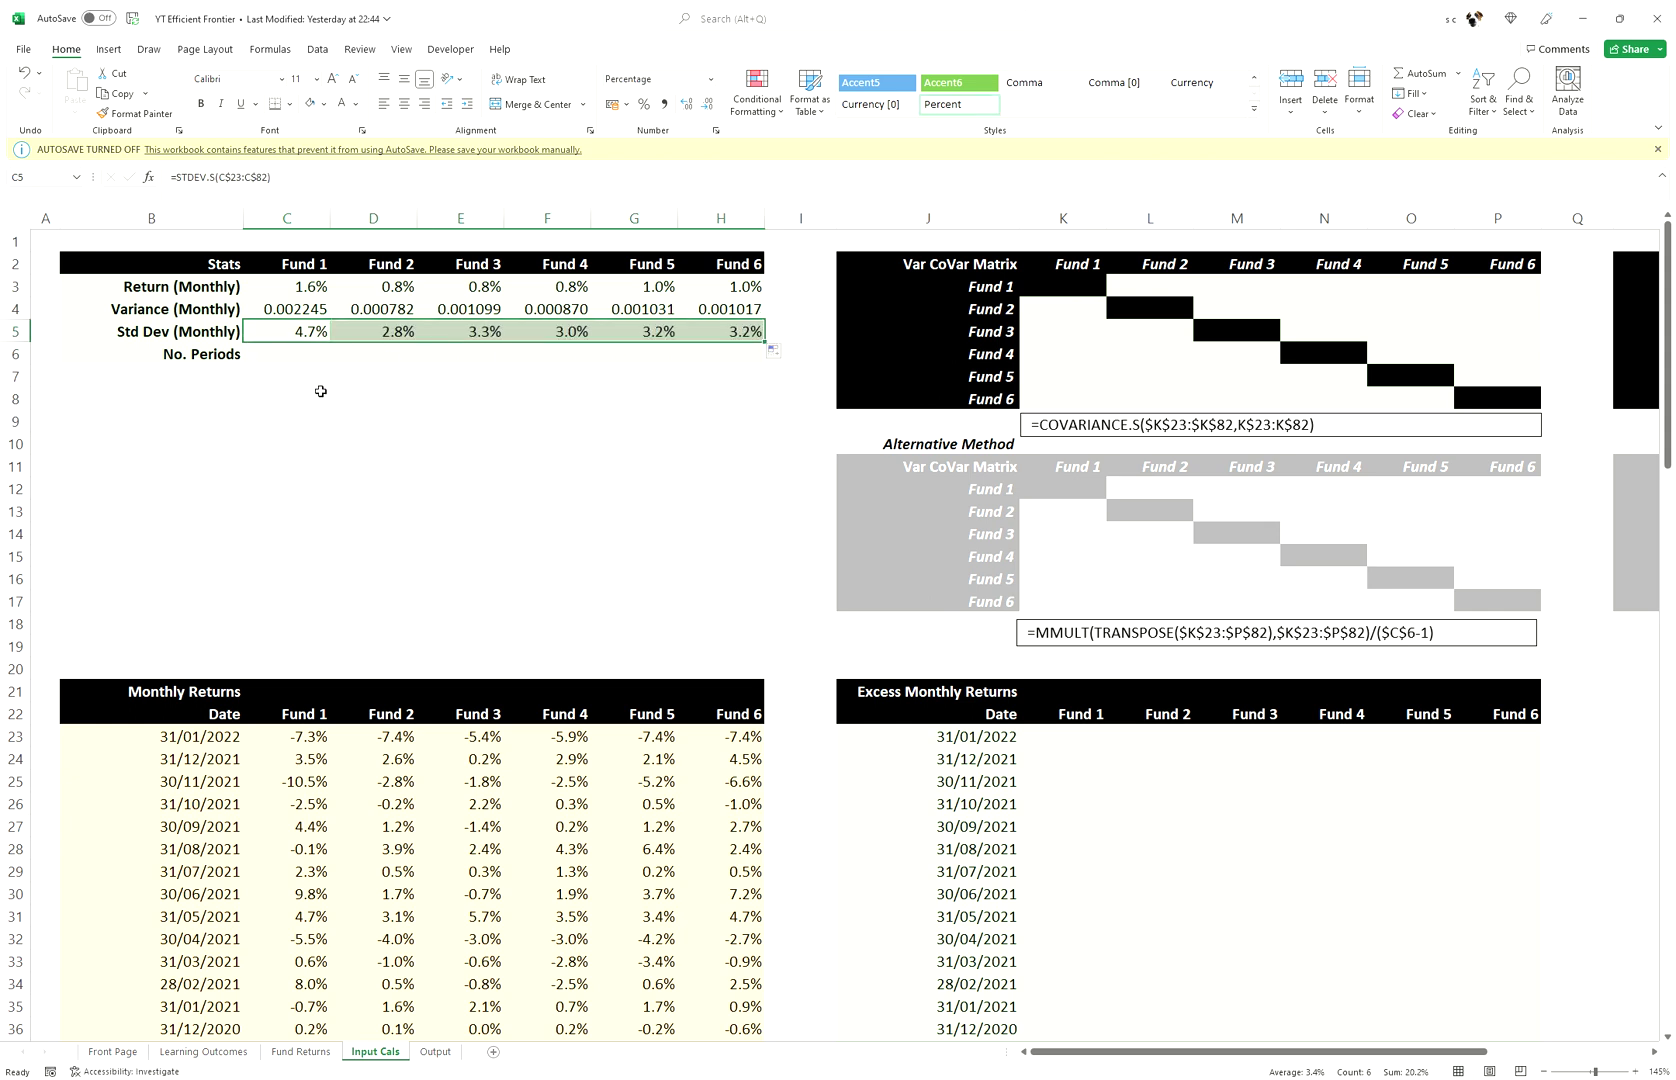
# - Cross-check Fund 1's standard deviation against a temporary =SQRT(C4) formula in C8, and clear that cell once compared
pyautogui.click(314, 405)
pyautogui.write('=')
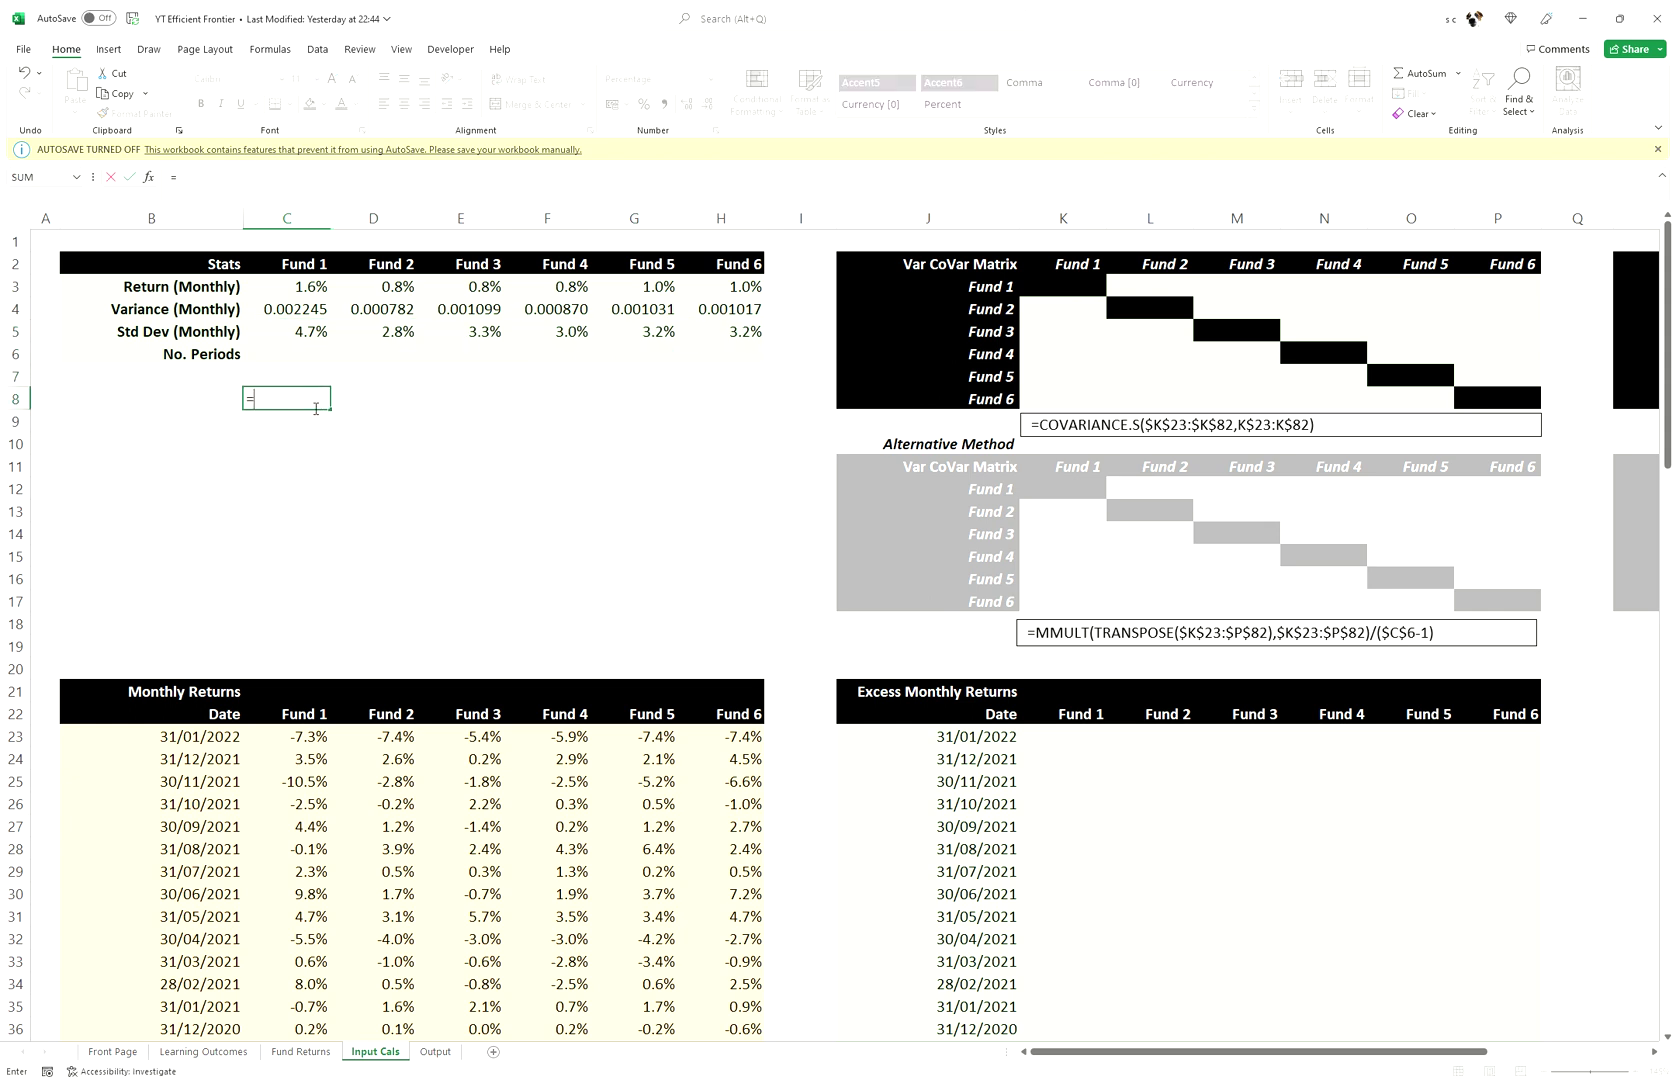
pyautogui.write('SQRT(')
pyautogui.click(271, 316)
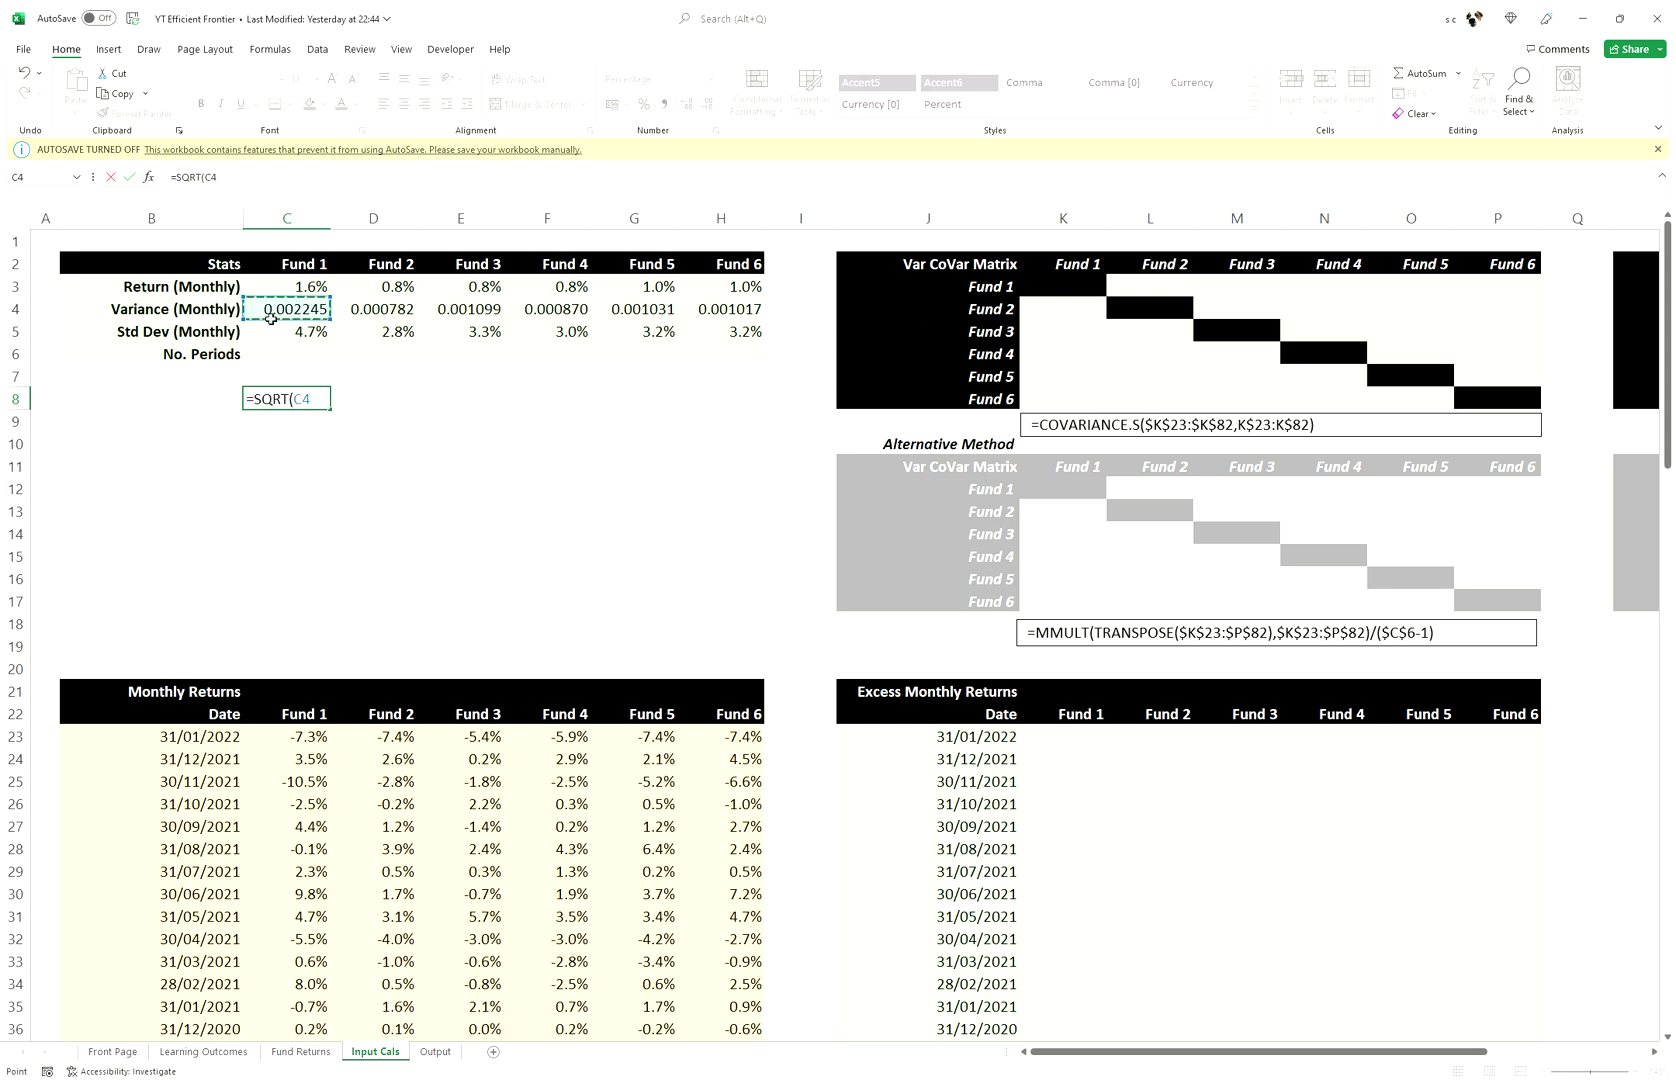
pyautogui.press('Return')
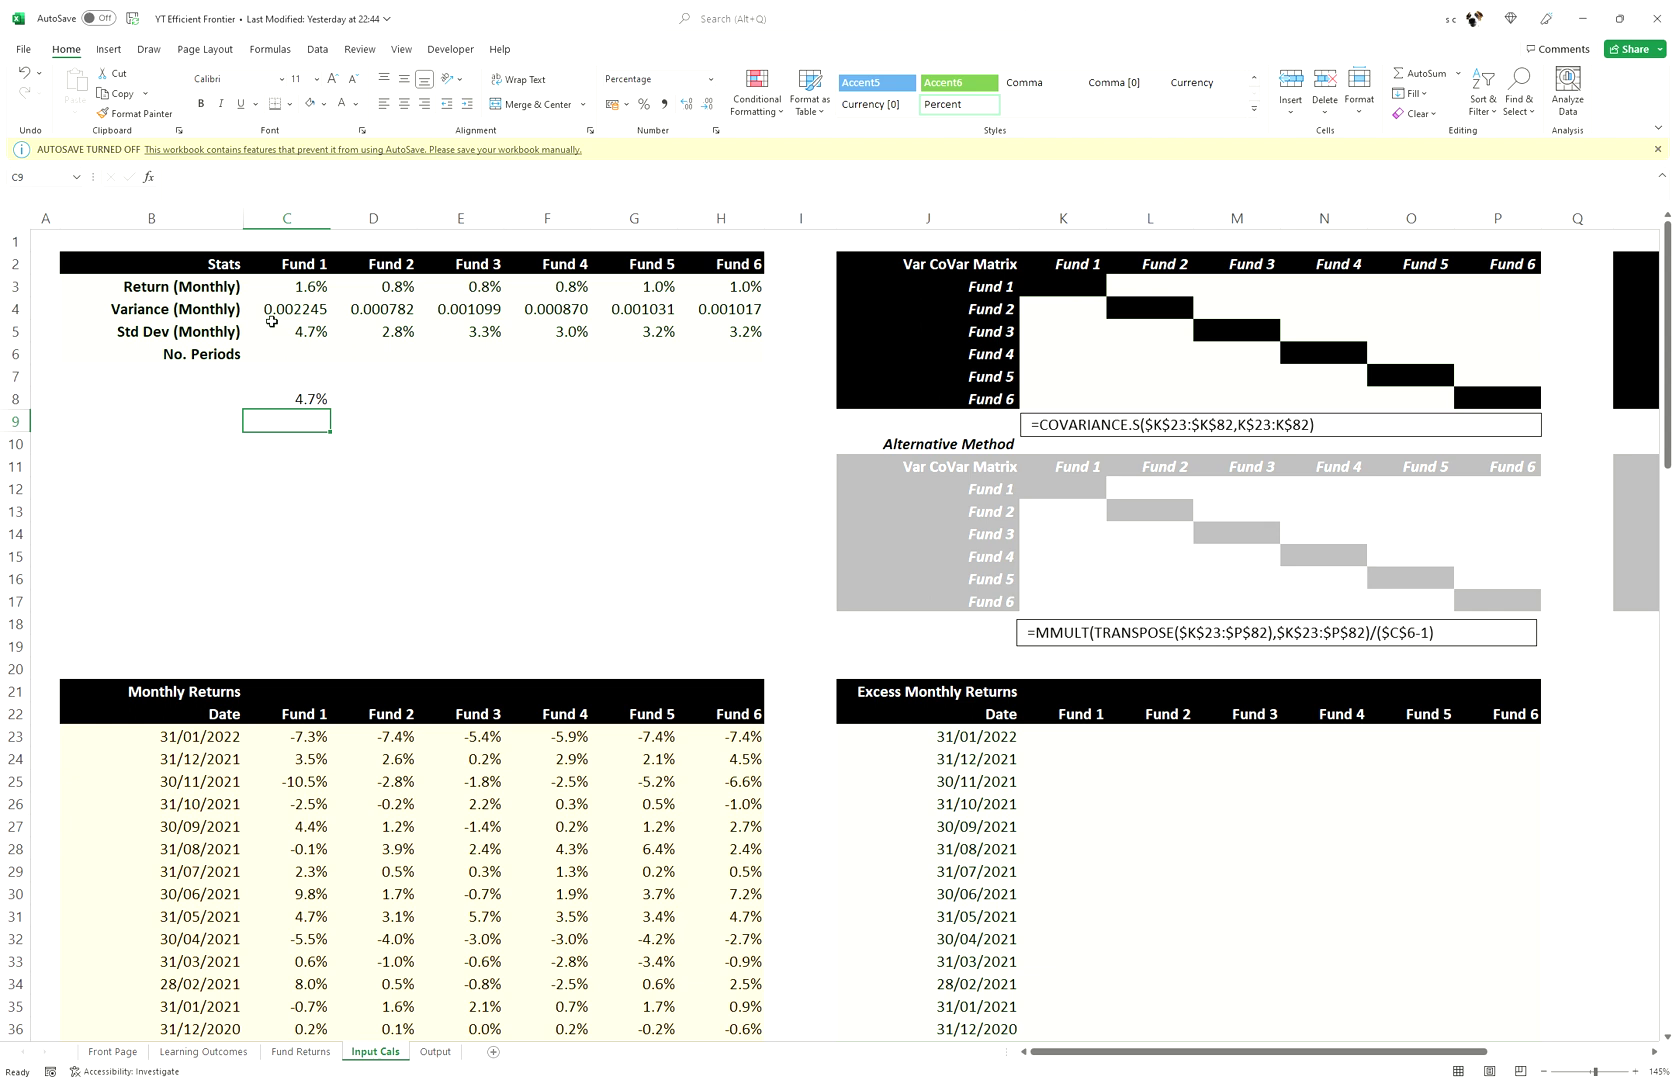
pyautogui.press('Up')
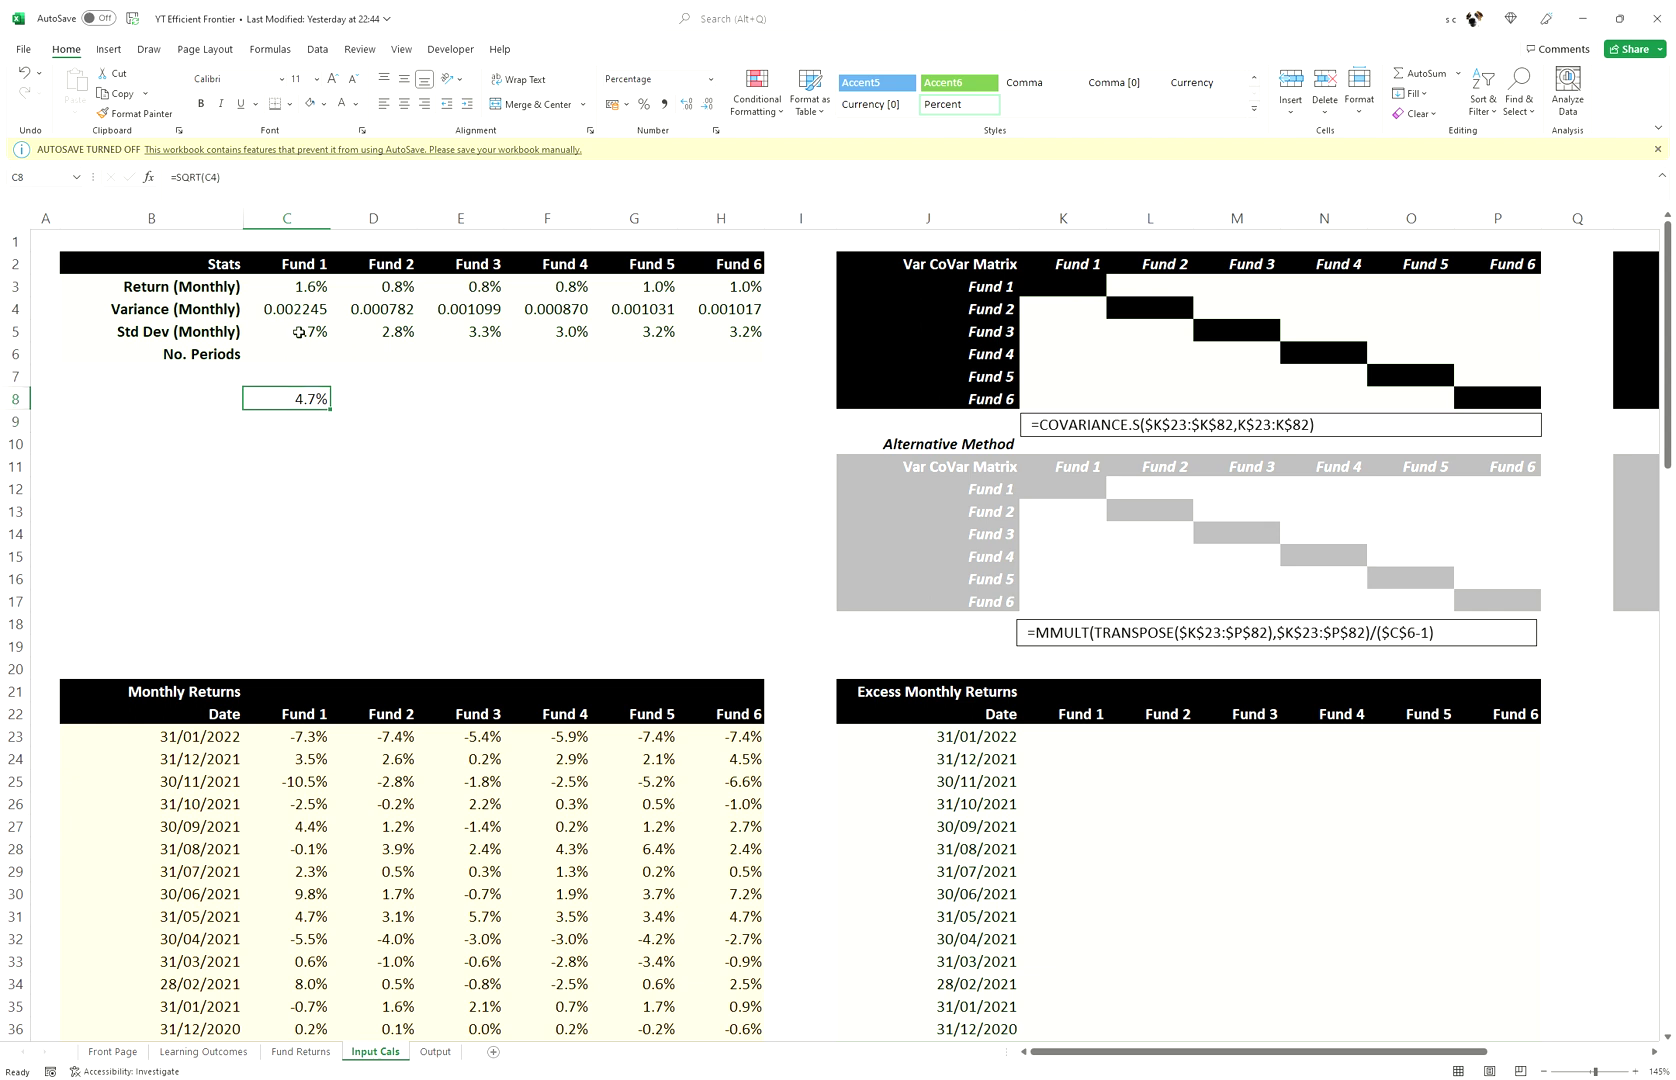
pyautogui.keyDown('ctrl'); pyautogui.click(300, 333); pyautogui.keyUp('ctrl')
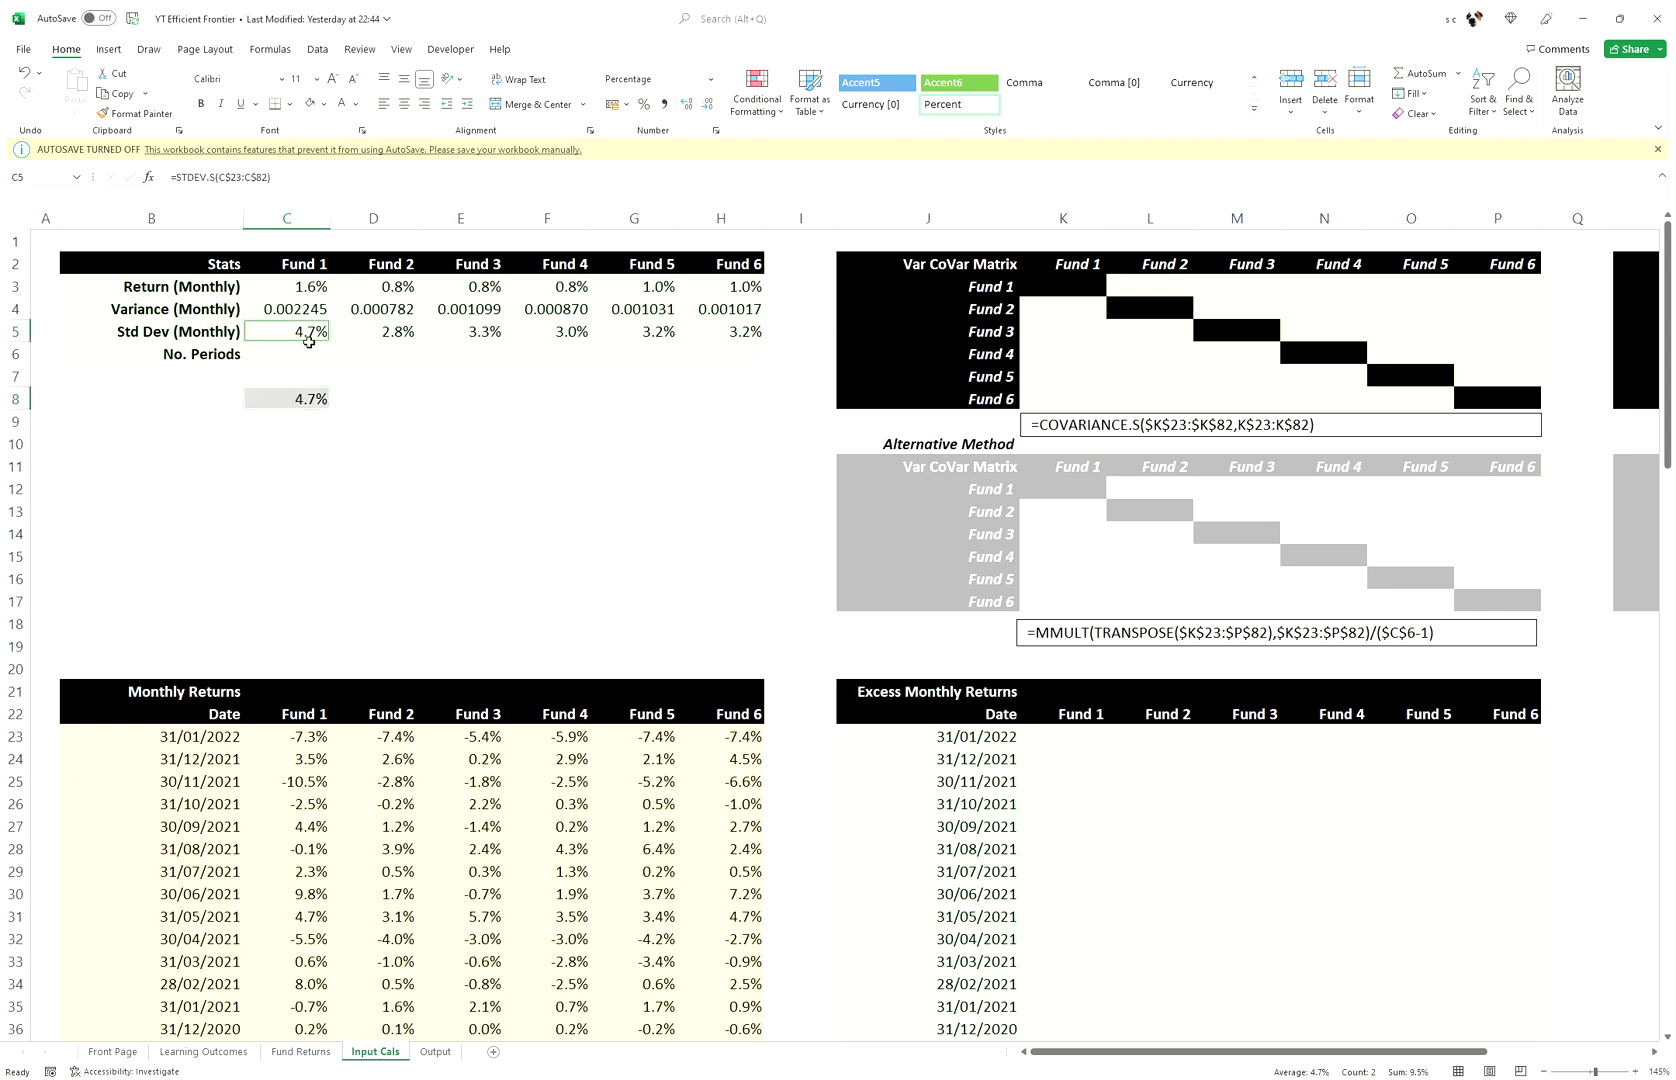
pyautogui.click(312, 400)
pyautogui.press('Delete')
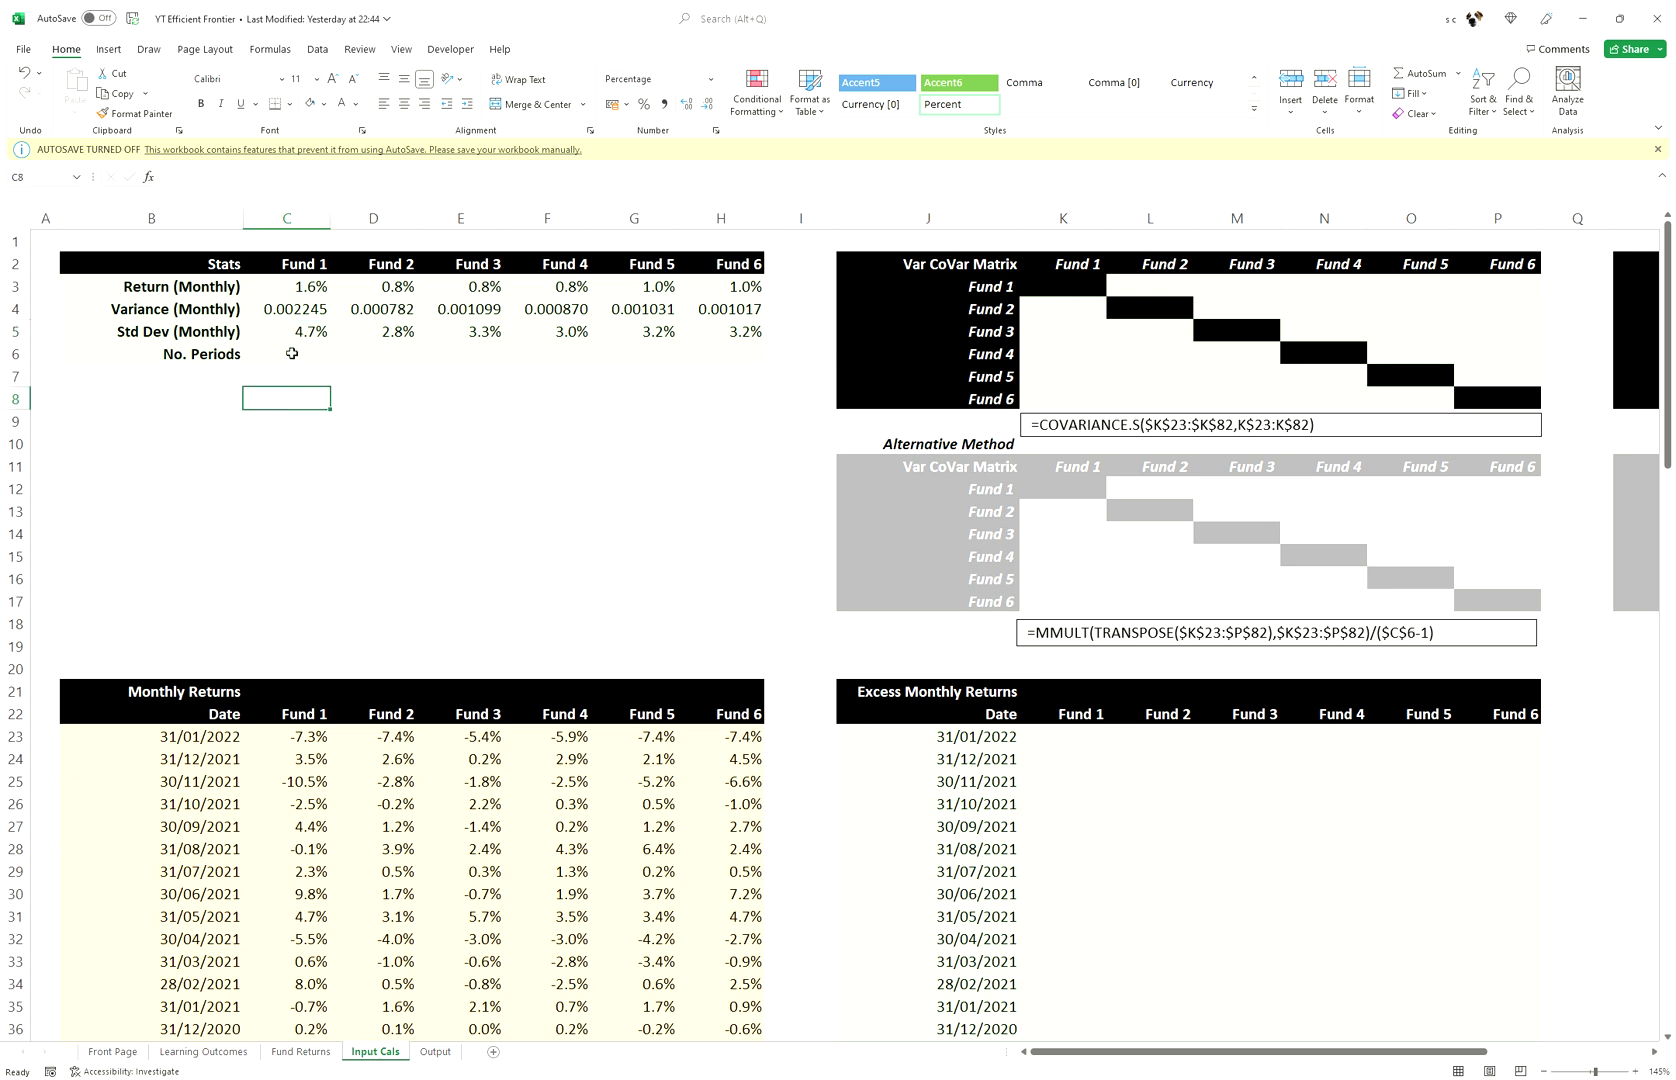
# - Count Fund 1's periods in C6 with =COUNTA(C$23:C$82), and fill the formula across to Fund 6 in H6
pyautogui.click(292, 355)
pyautogui.write('=C')
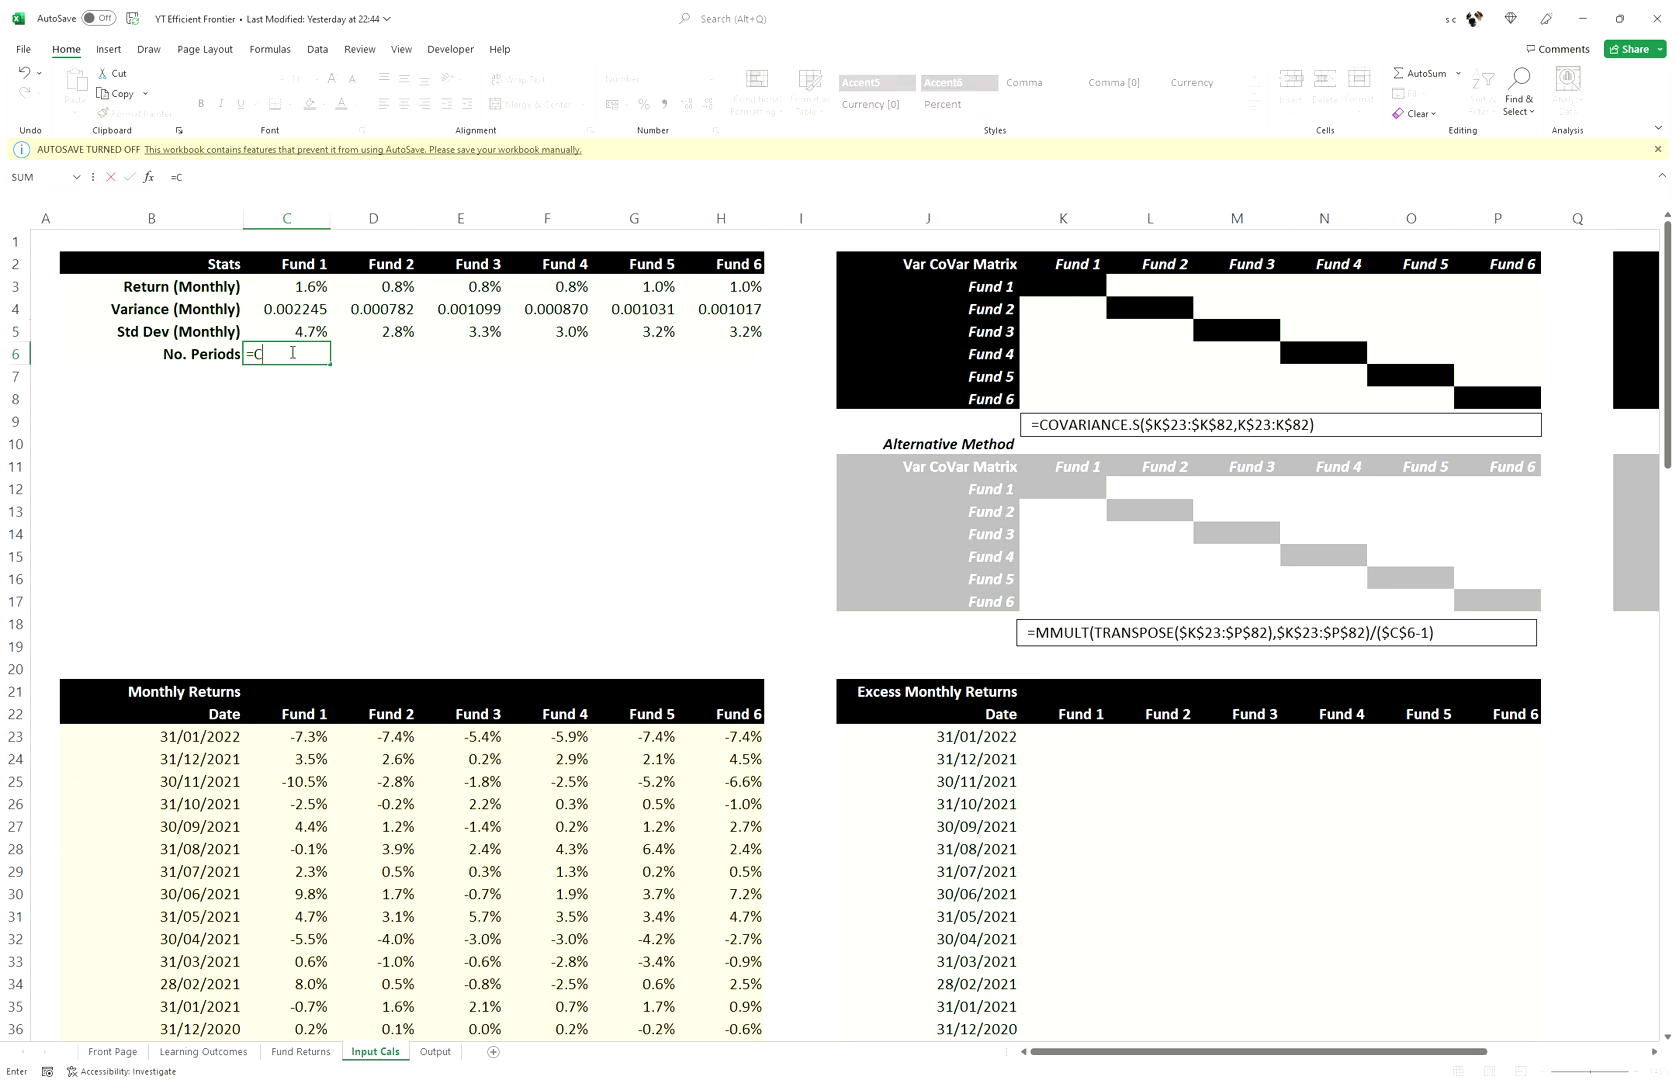
pyautogui.write('OUNTA(')
pyautogui.click(320, 737)
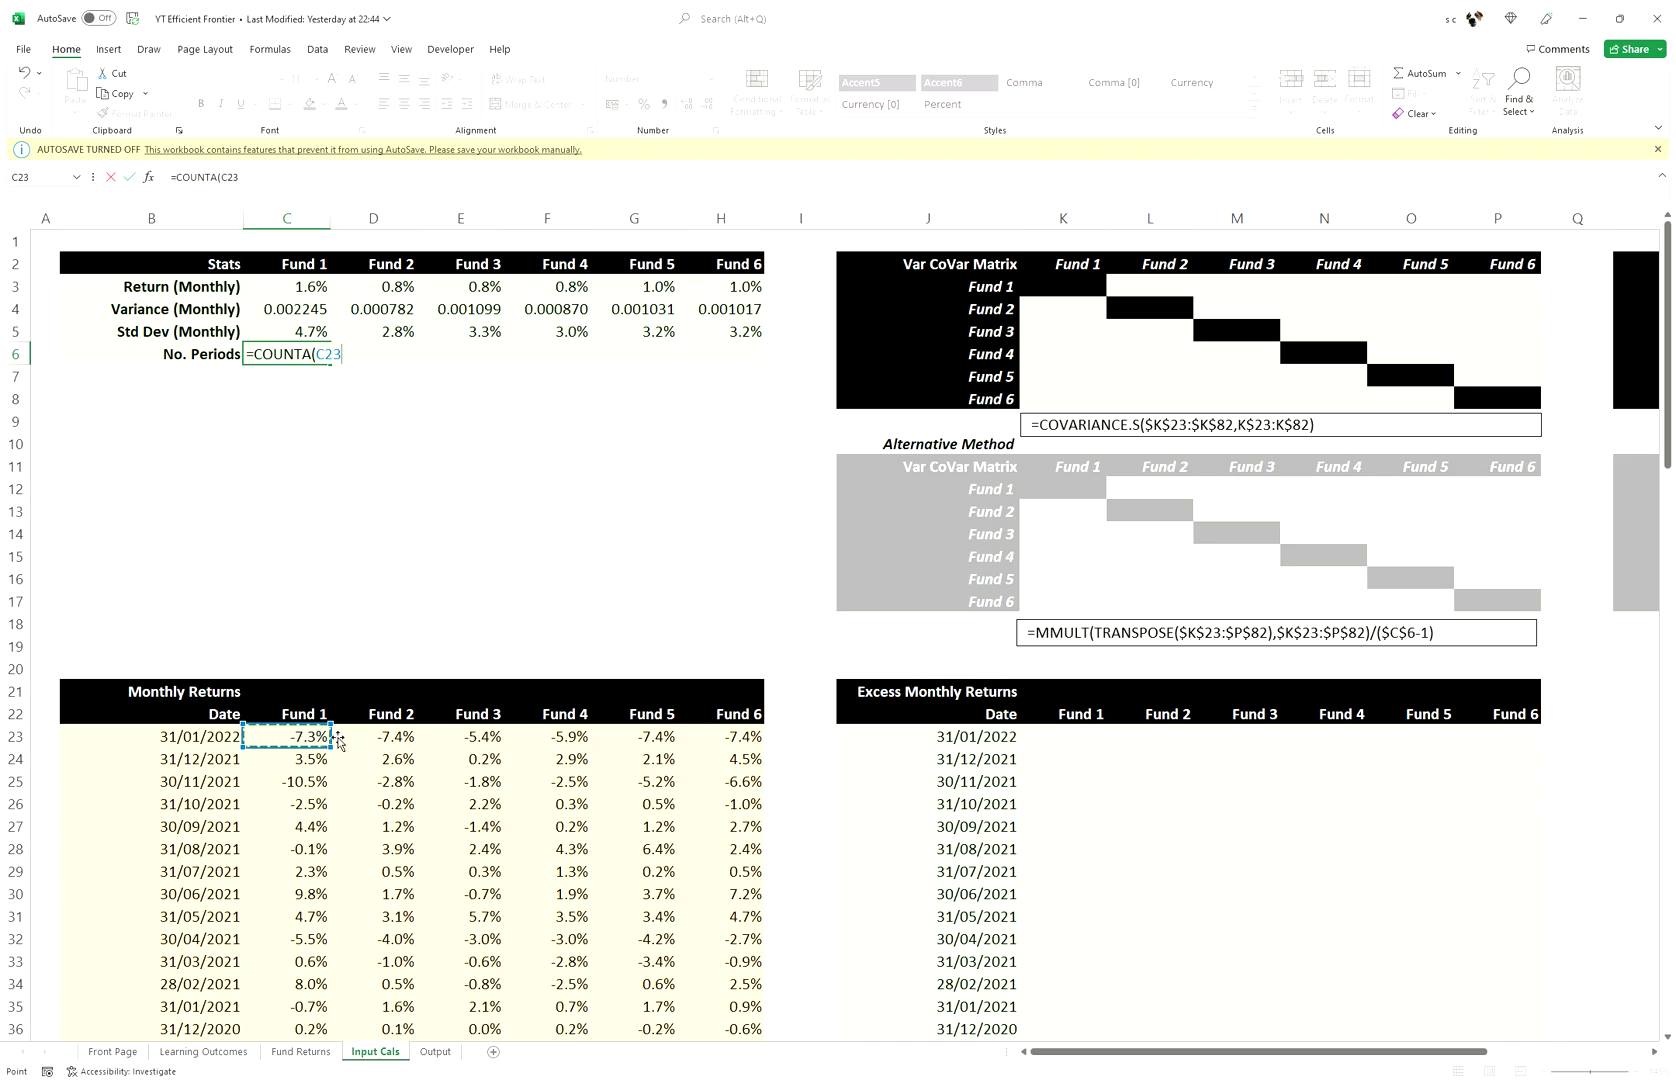
pyautogui.hotkey('ctrl', 'shift', 'Down')
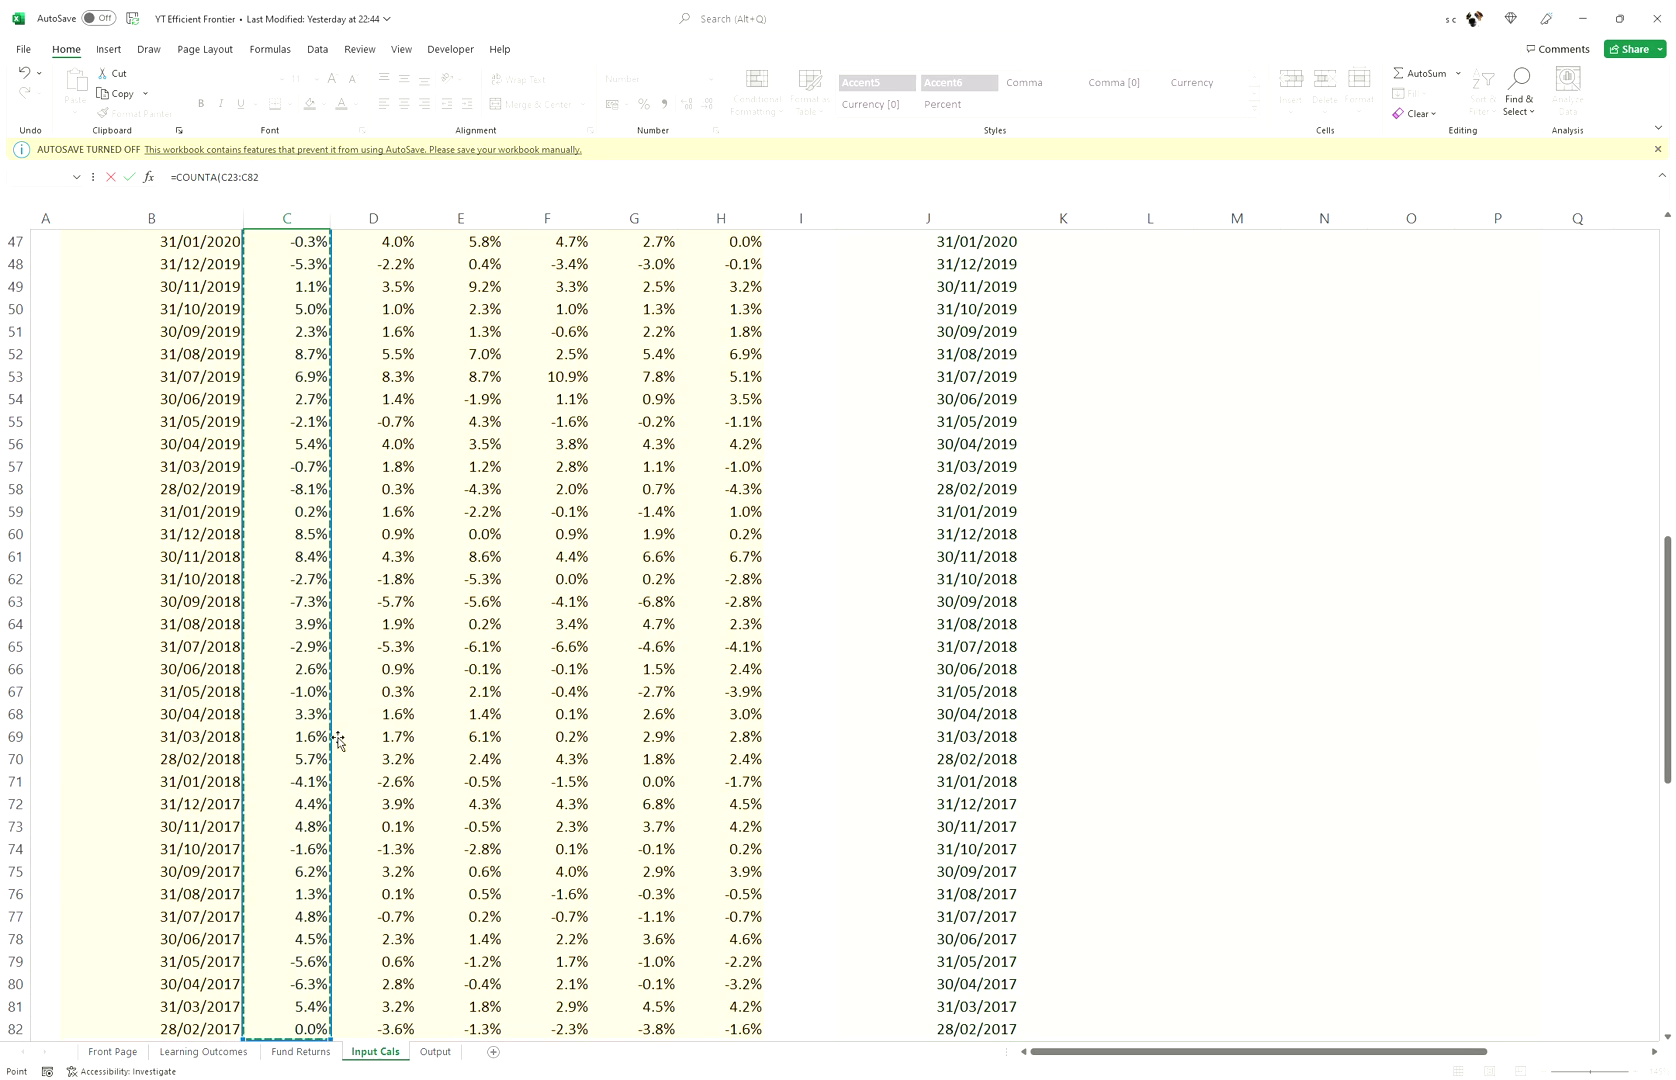
pyautogui.press('F4')
pyautogui.press('F4')
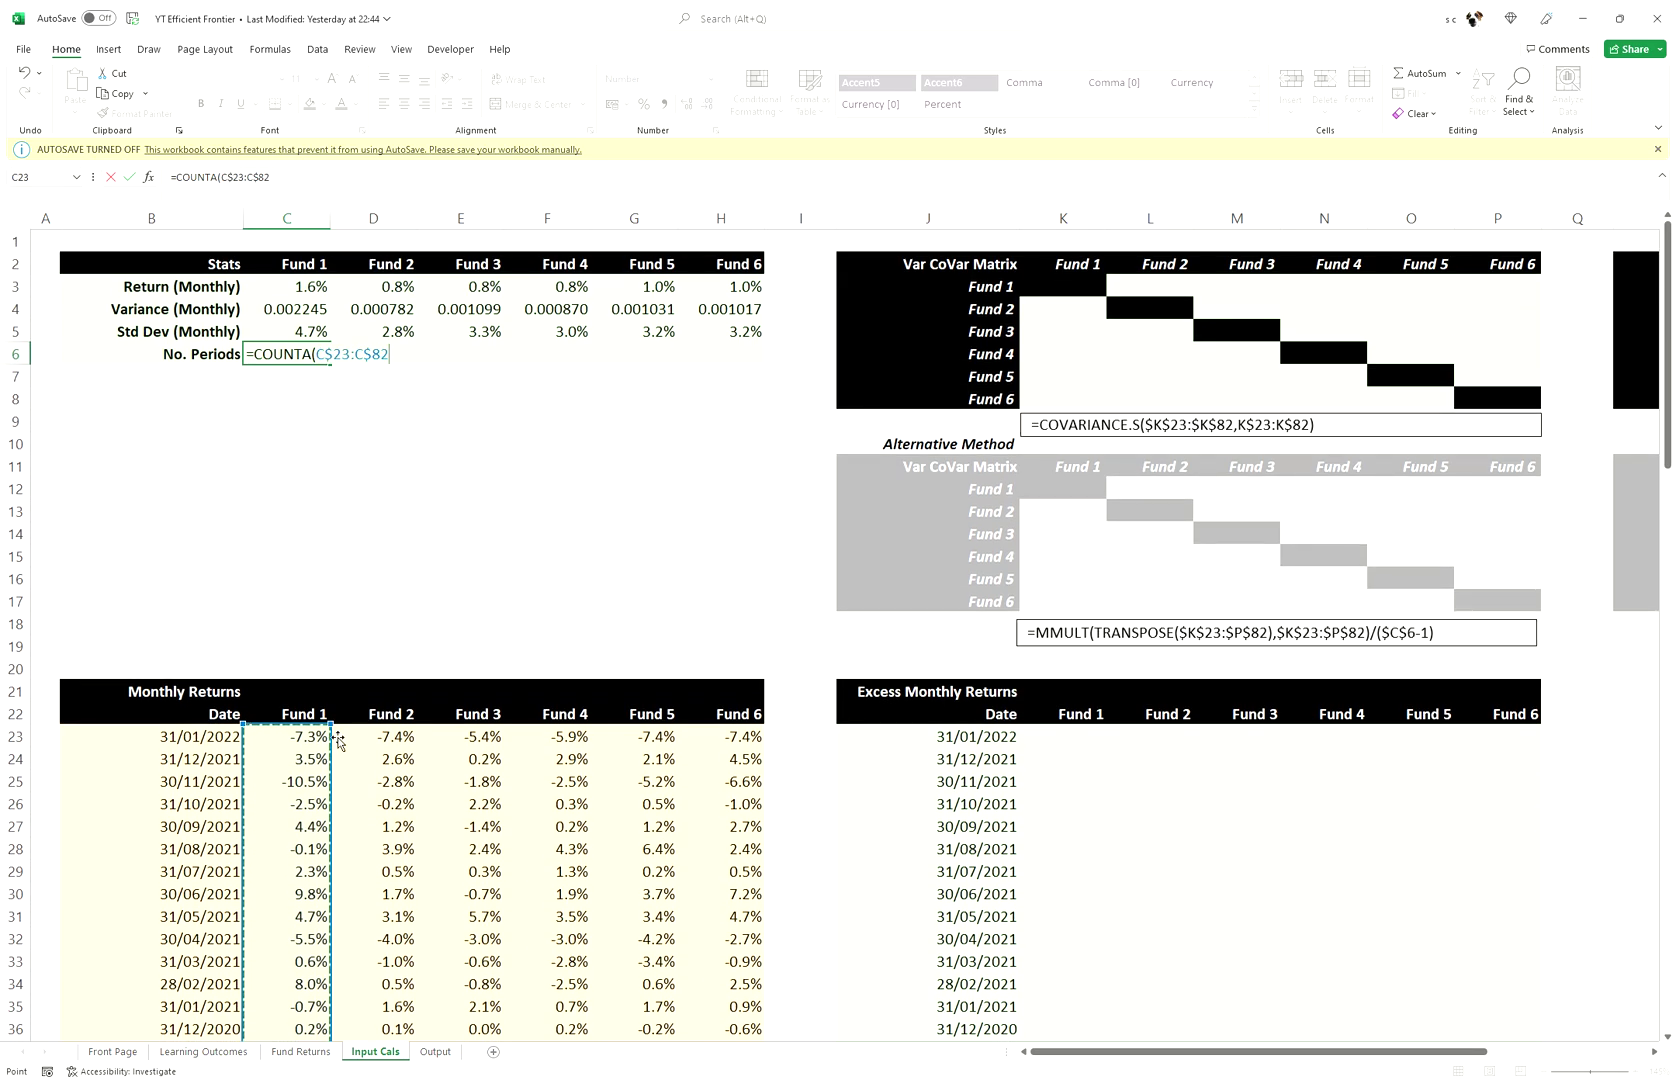
pyautogui.write(')')
pyautogui.press('Return')
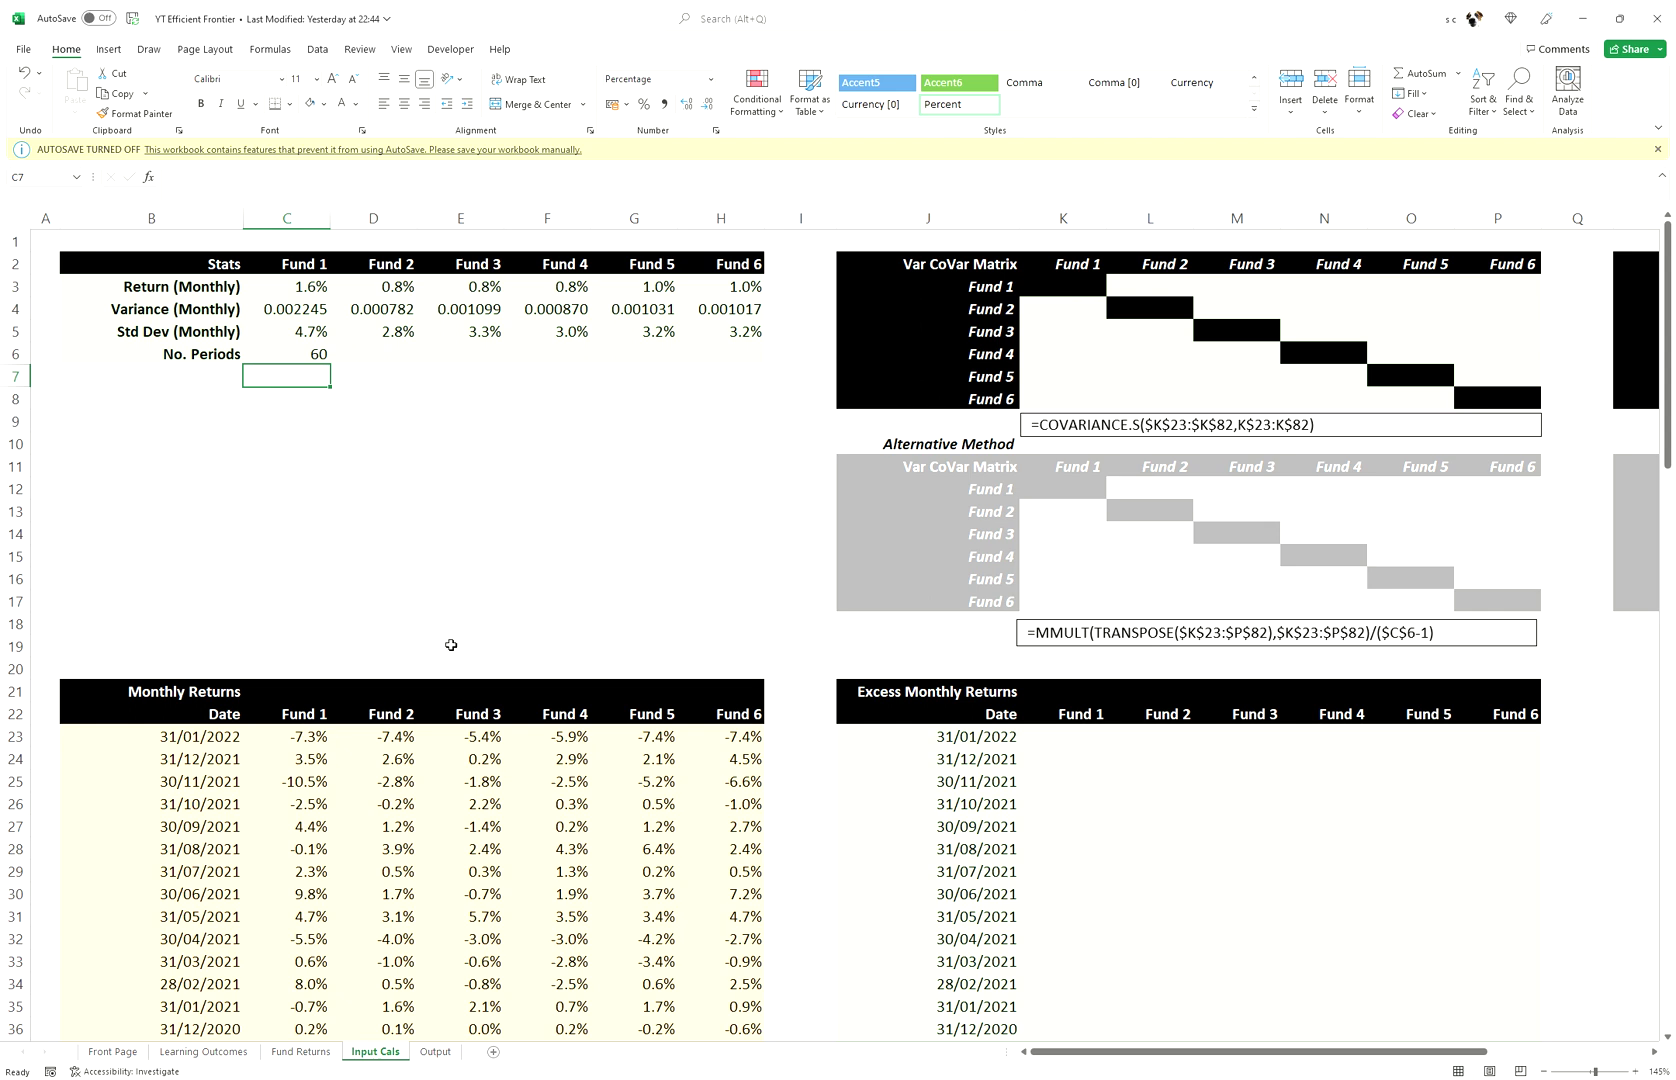
pyautogui.click(318, 357)
pyautogui.moveTo(330, 363); pyautogui.dragTo(784, 379)
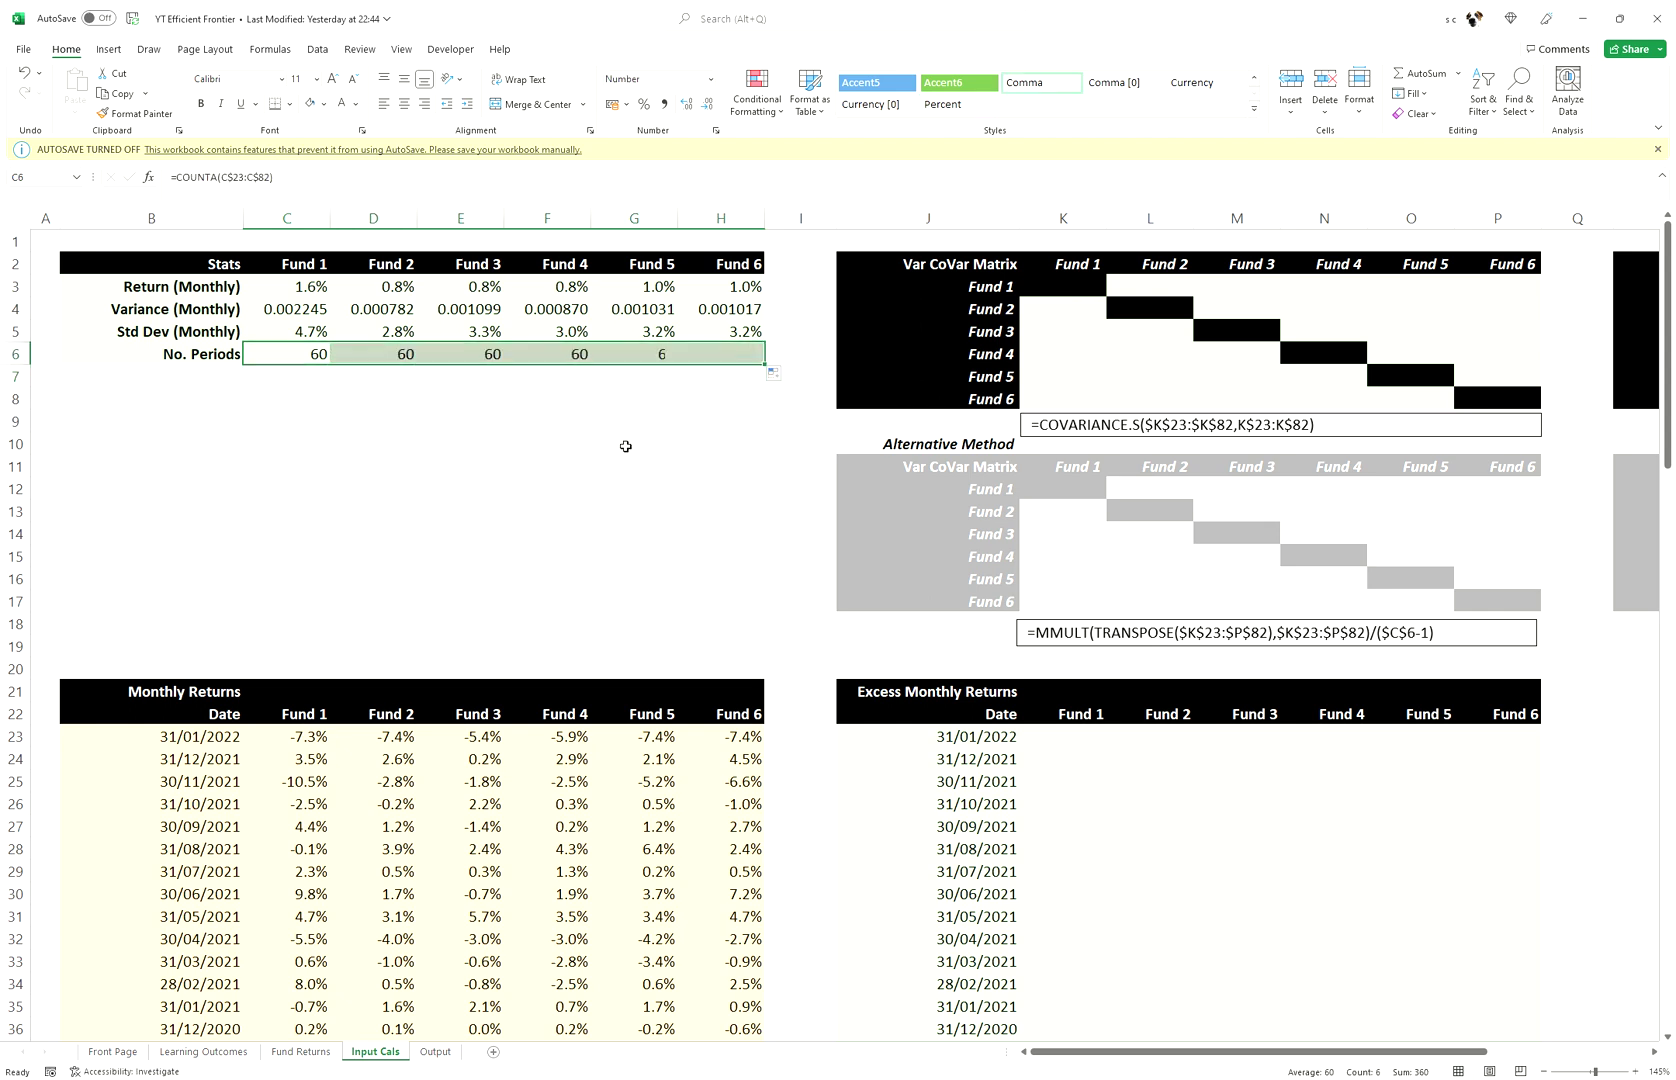
pyautogui.moveTo(203, 273); pyautogui.dragTo(745, 356)
pyautogui.click(720, 488)
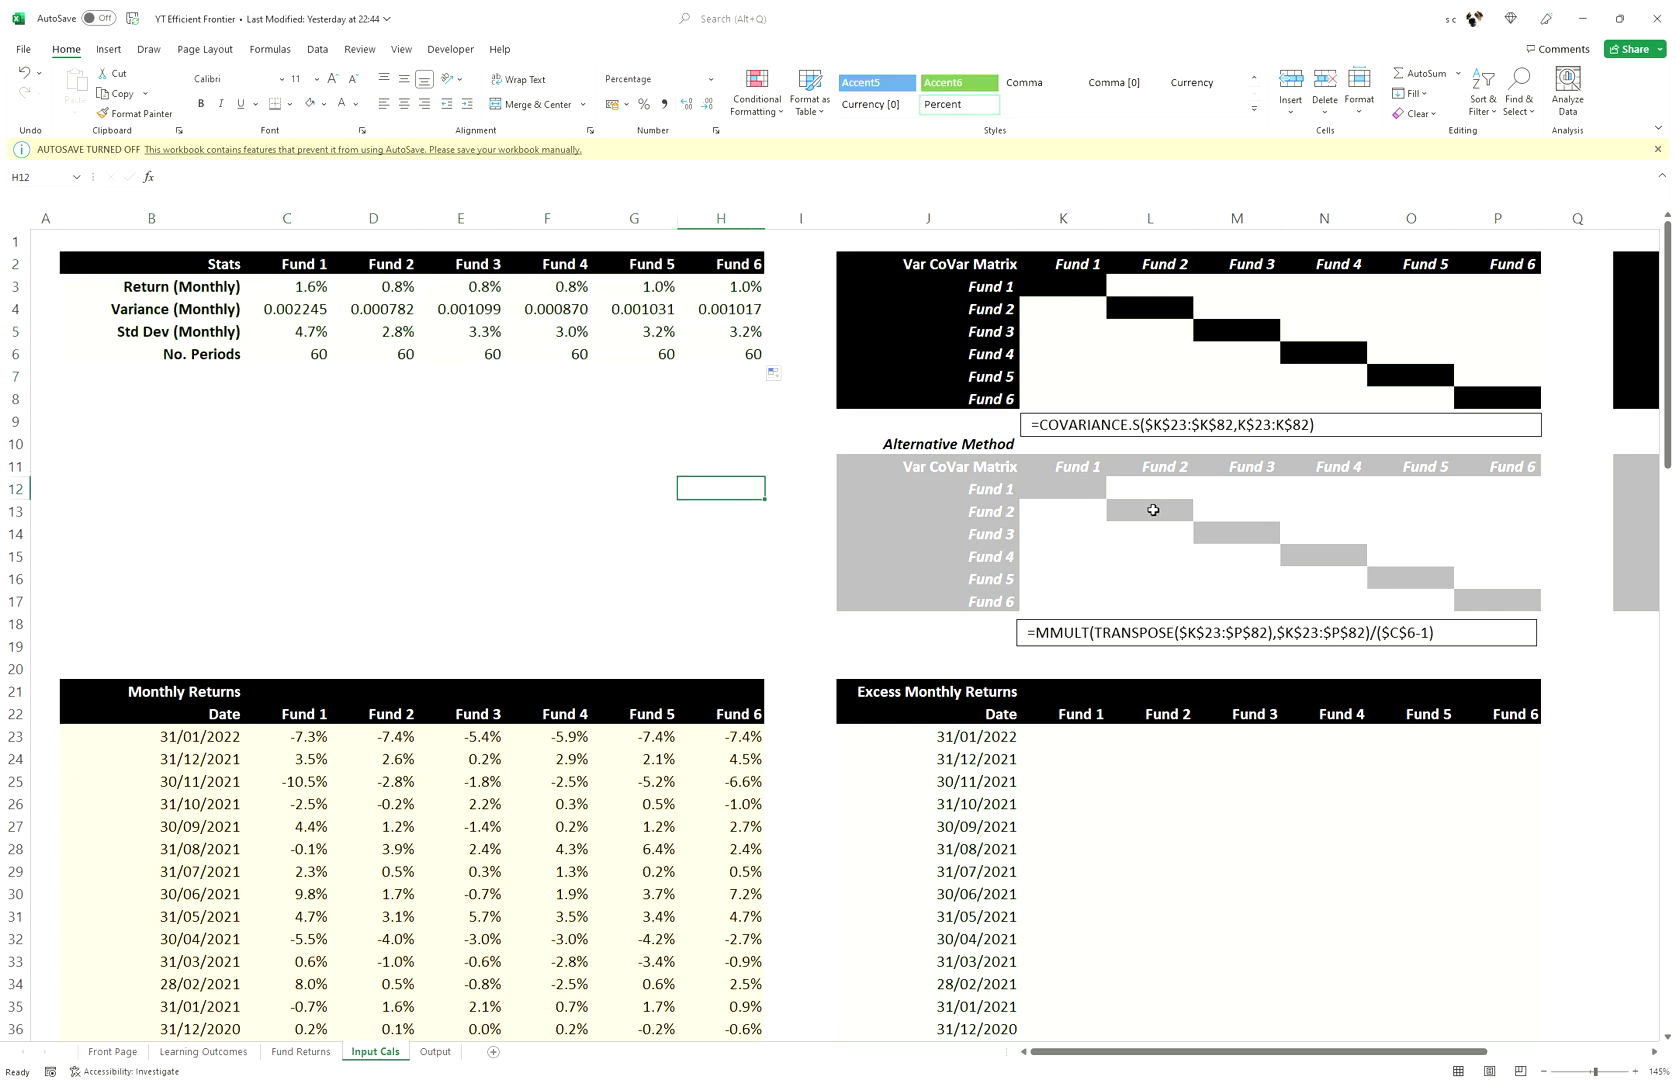
pyautogui.click(1062, 746)
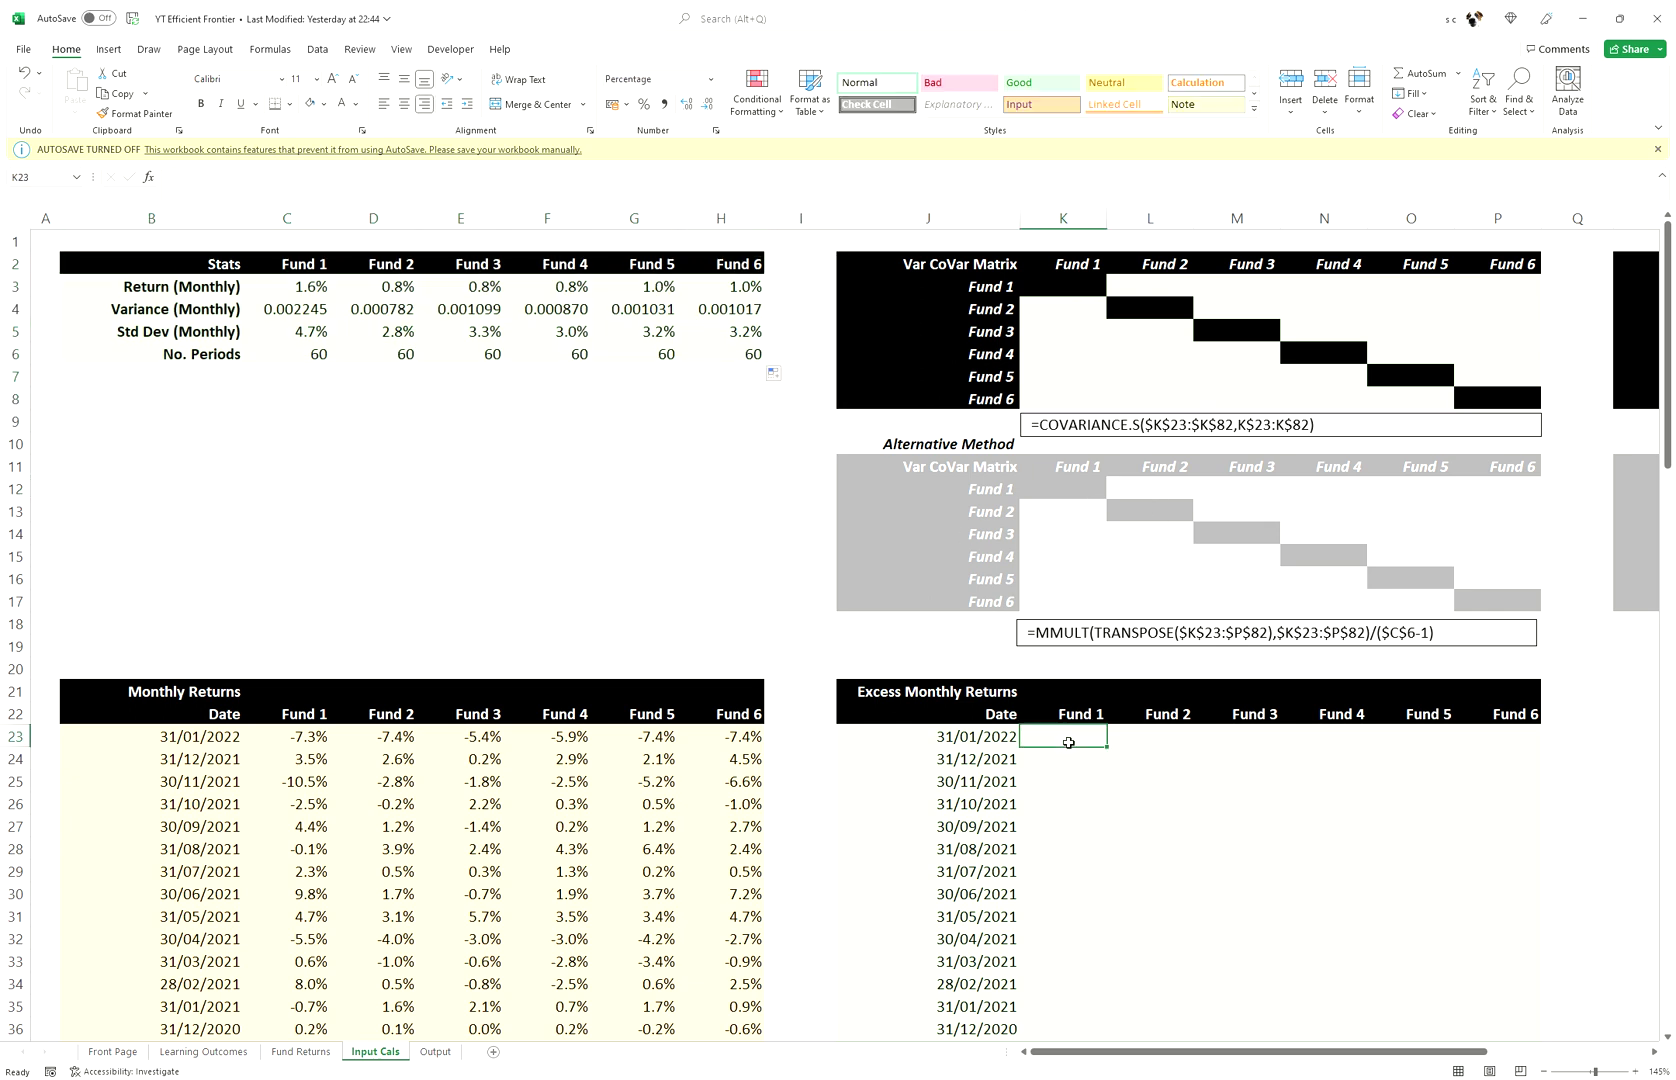
pyautogui.moveTo(980, 262); pyautogui.dragTo(1495, 395)
pyautogui.click(1050, 740)
pyautogui.click(934, 695)
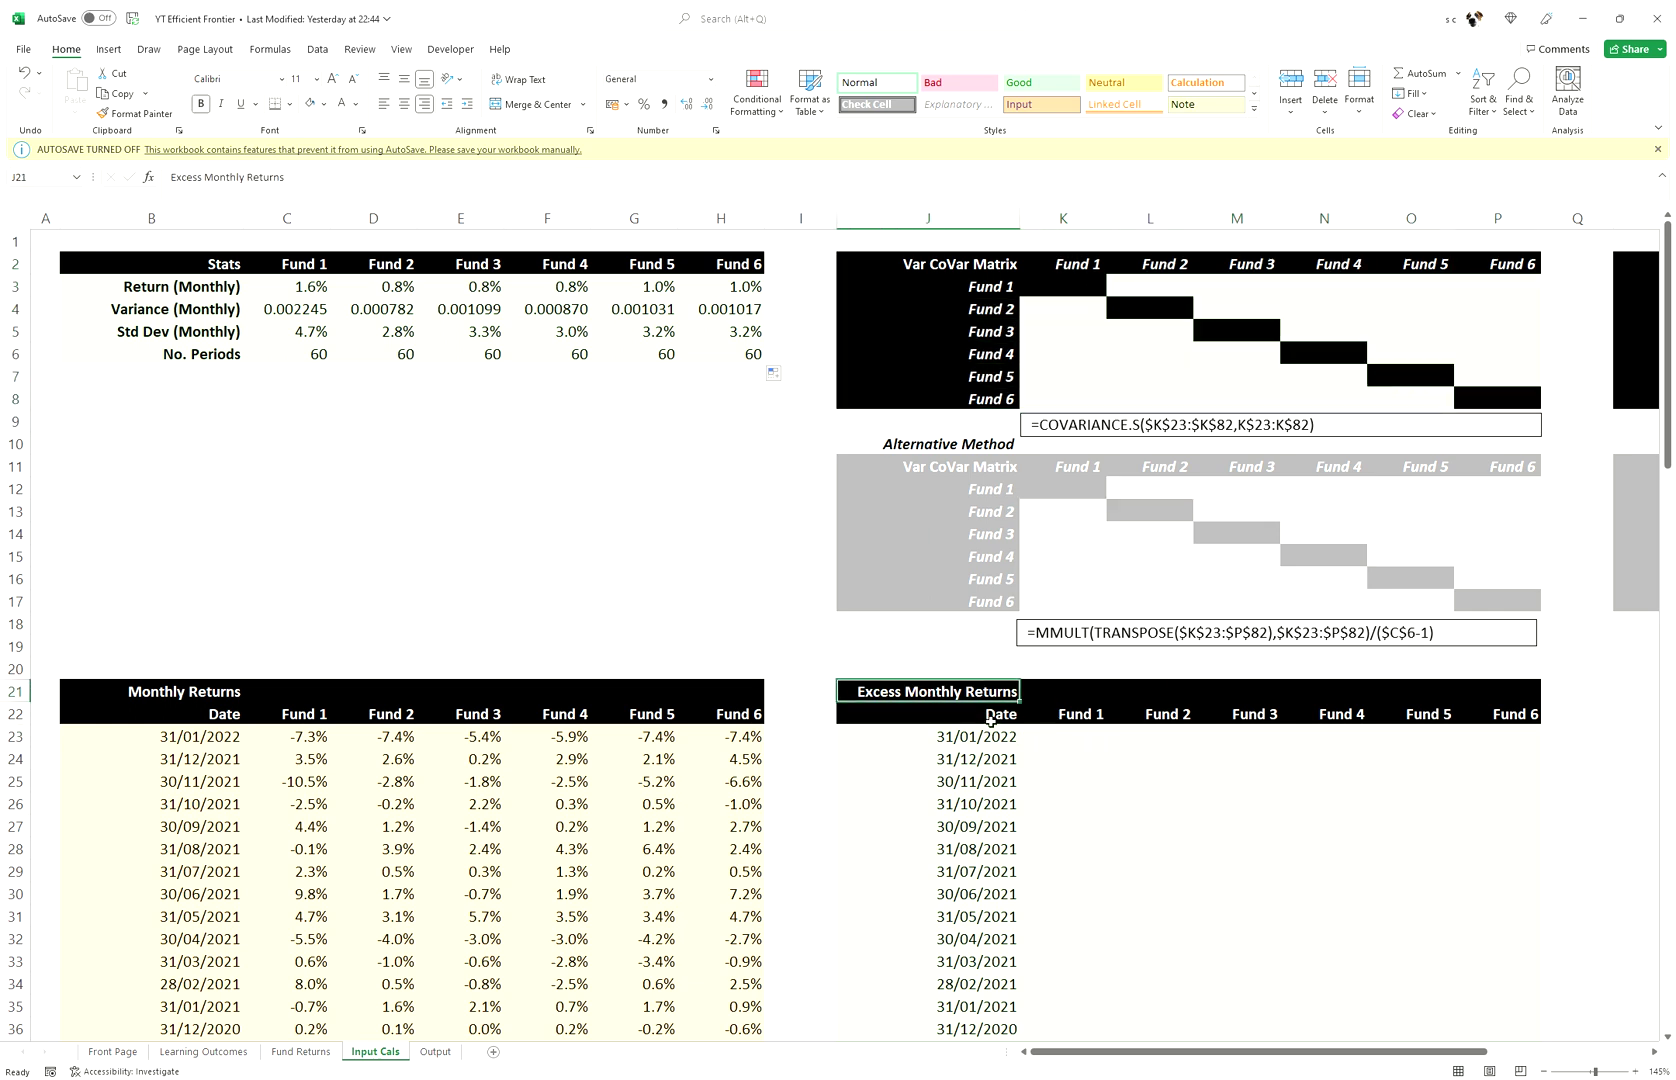
# - Calculate Fund 1's excess monthly return for 31/01/2022 in K23 with =C23-C$3
pyautogui.click(1047, 738)
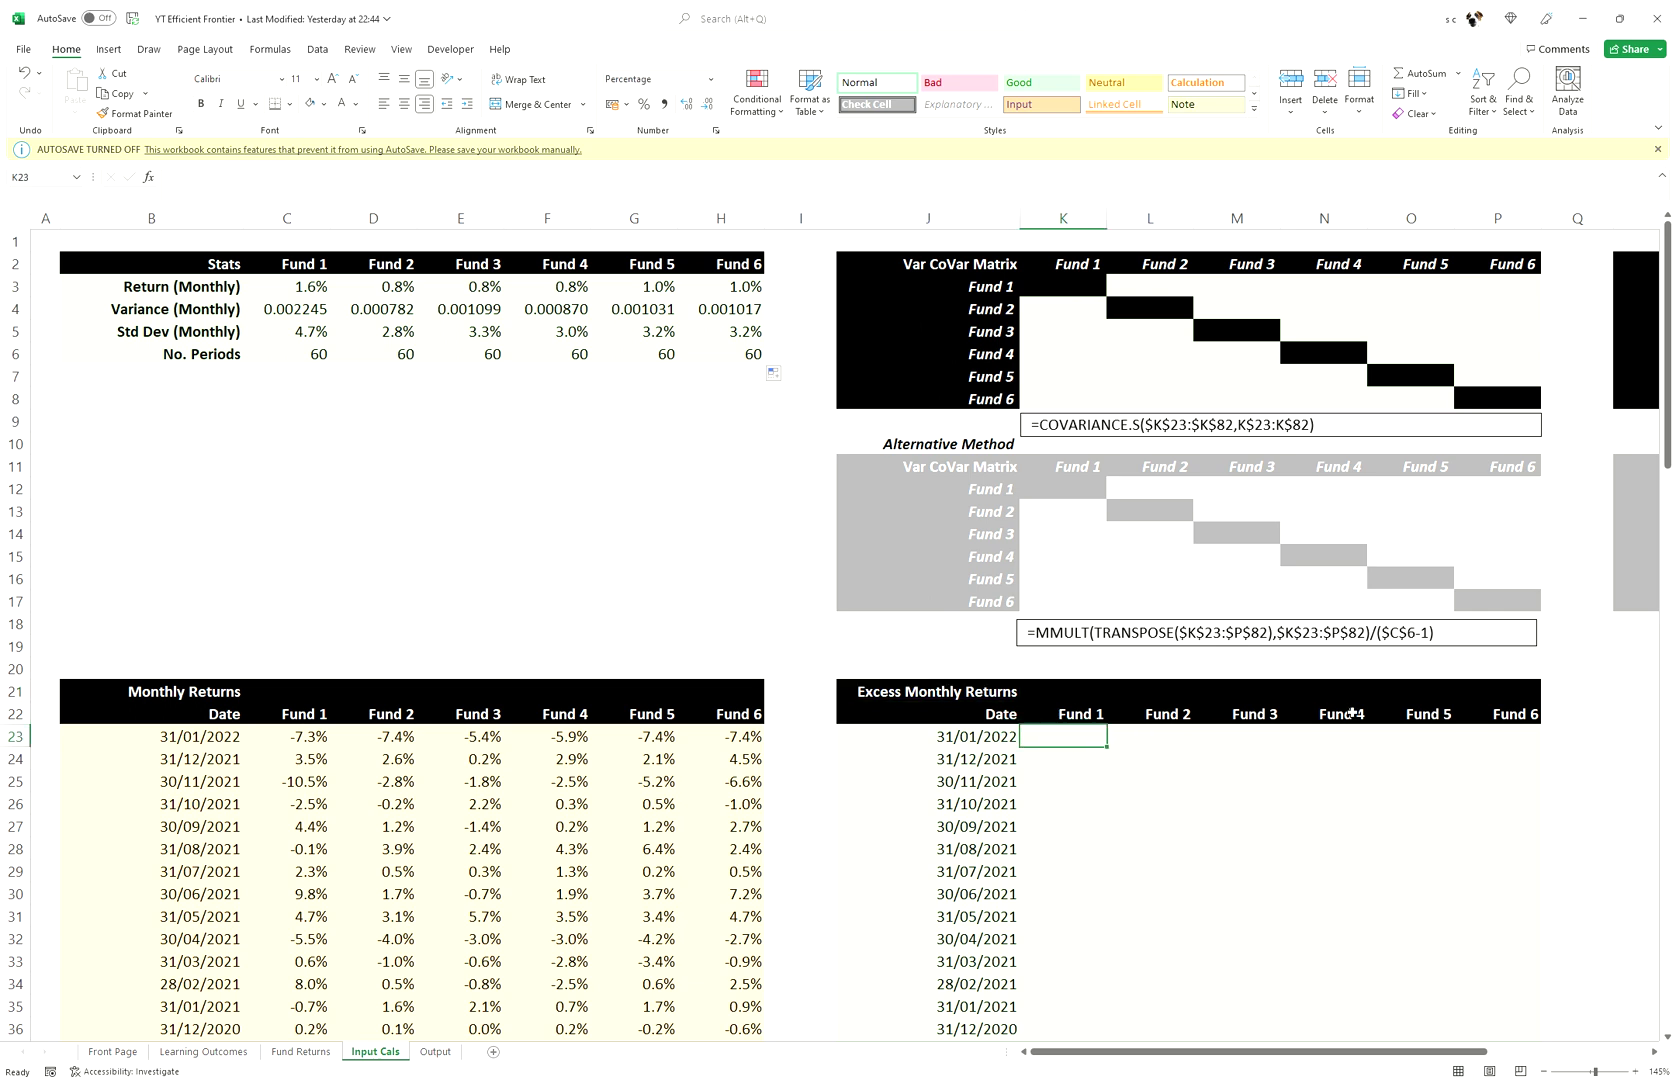
pyautogui.write('=')
pyautogui.press('Left')
pyautogui.press('Left')
pyautogui.press('Left')
pyautogui.press('Left')
pyautogui.press('Left')
pyautogui.press('Left')
pyautogui.press('Left')
pyautogui.press('Left')
pyautogui.press('Left')
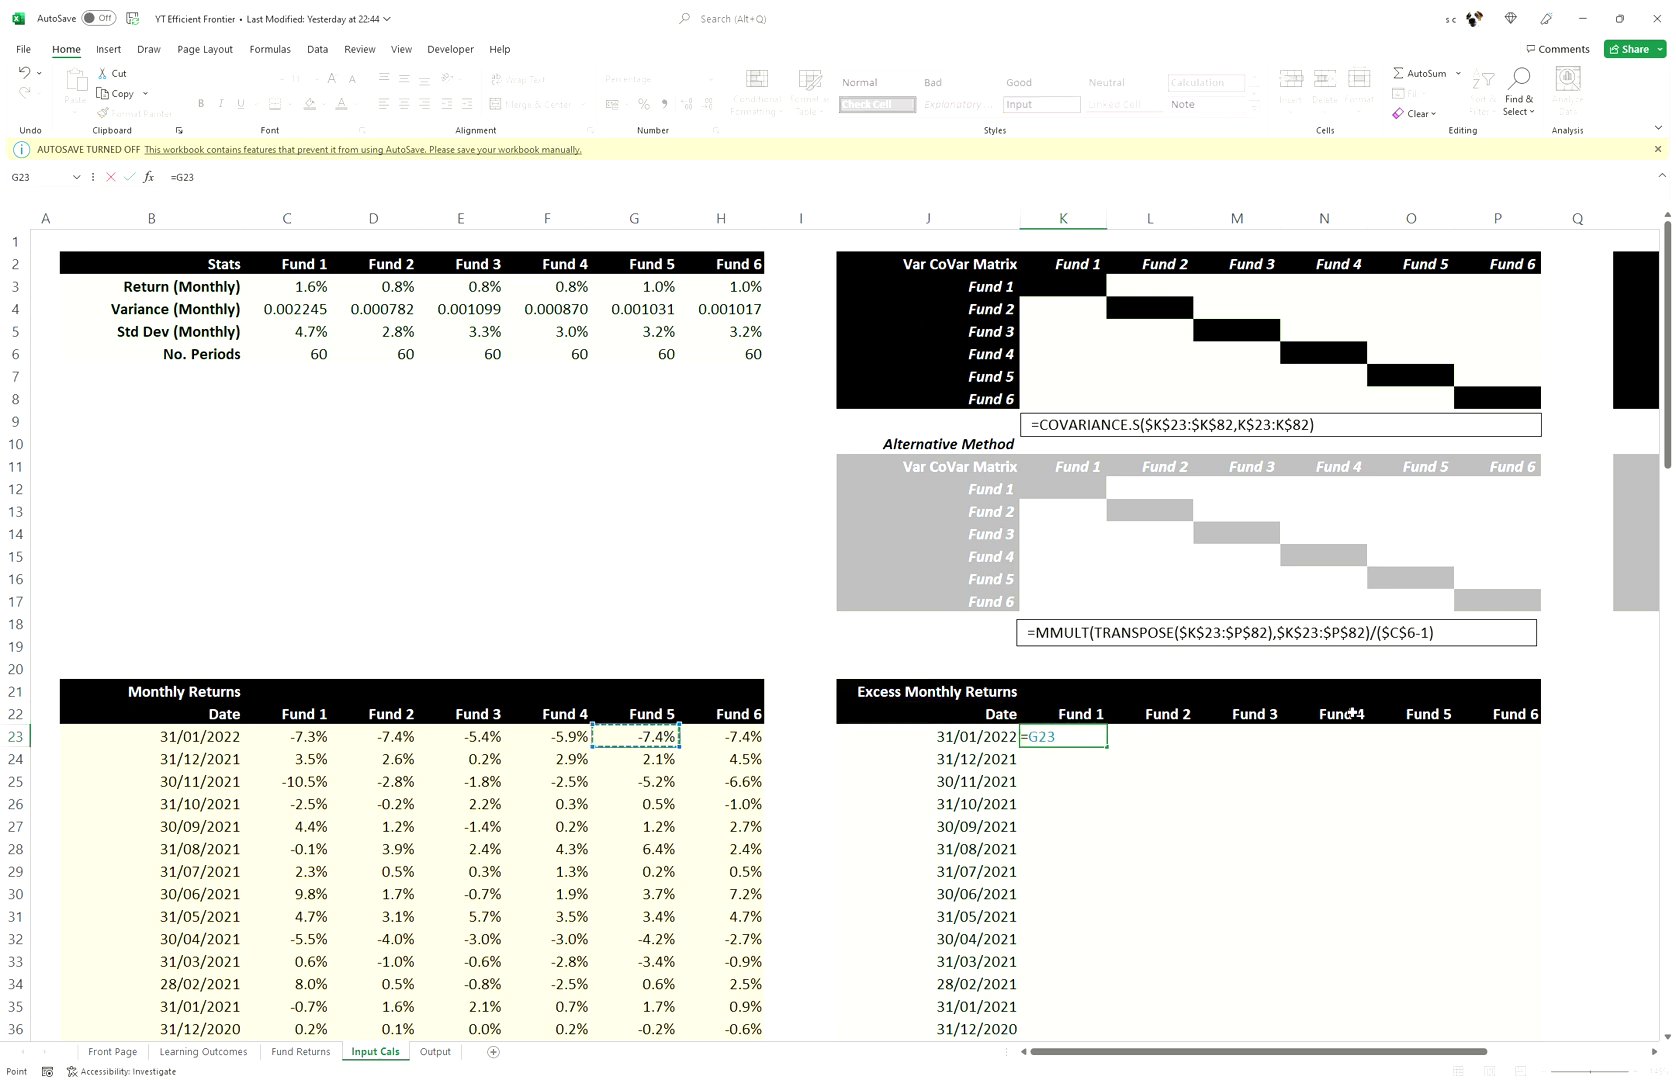
pyautogui.press('Right')
pyautogui.press('Right')
pyautogui.press('Left')
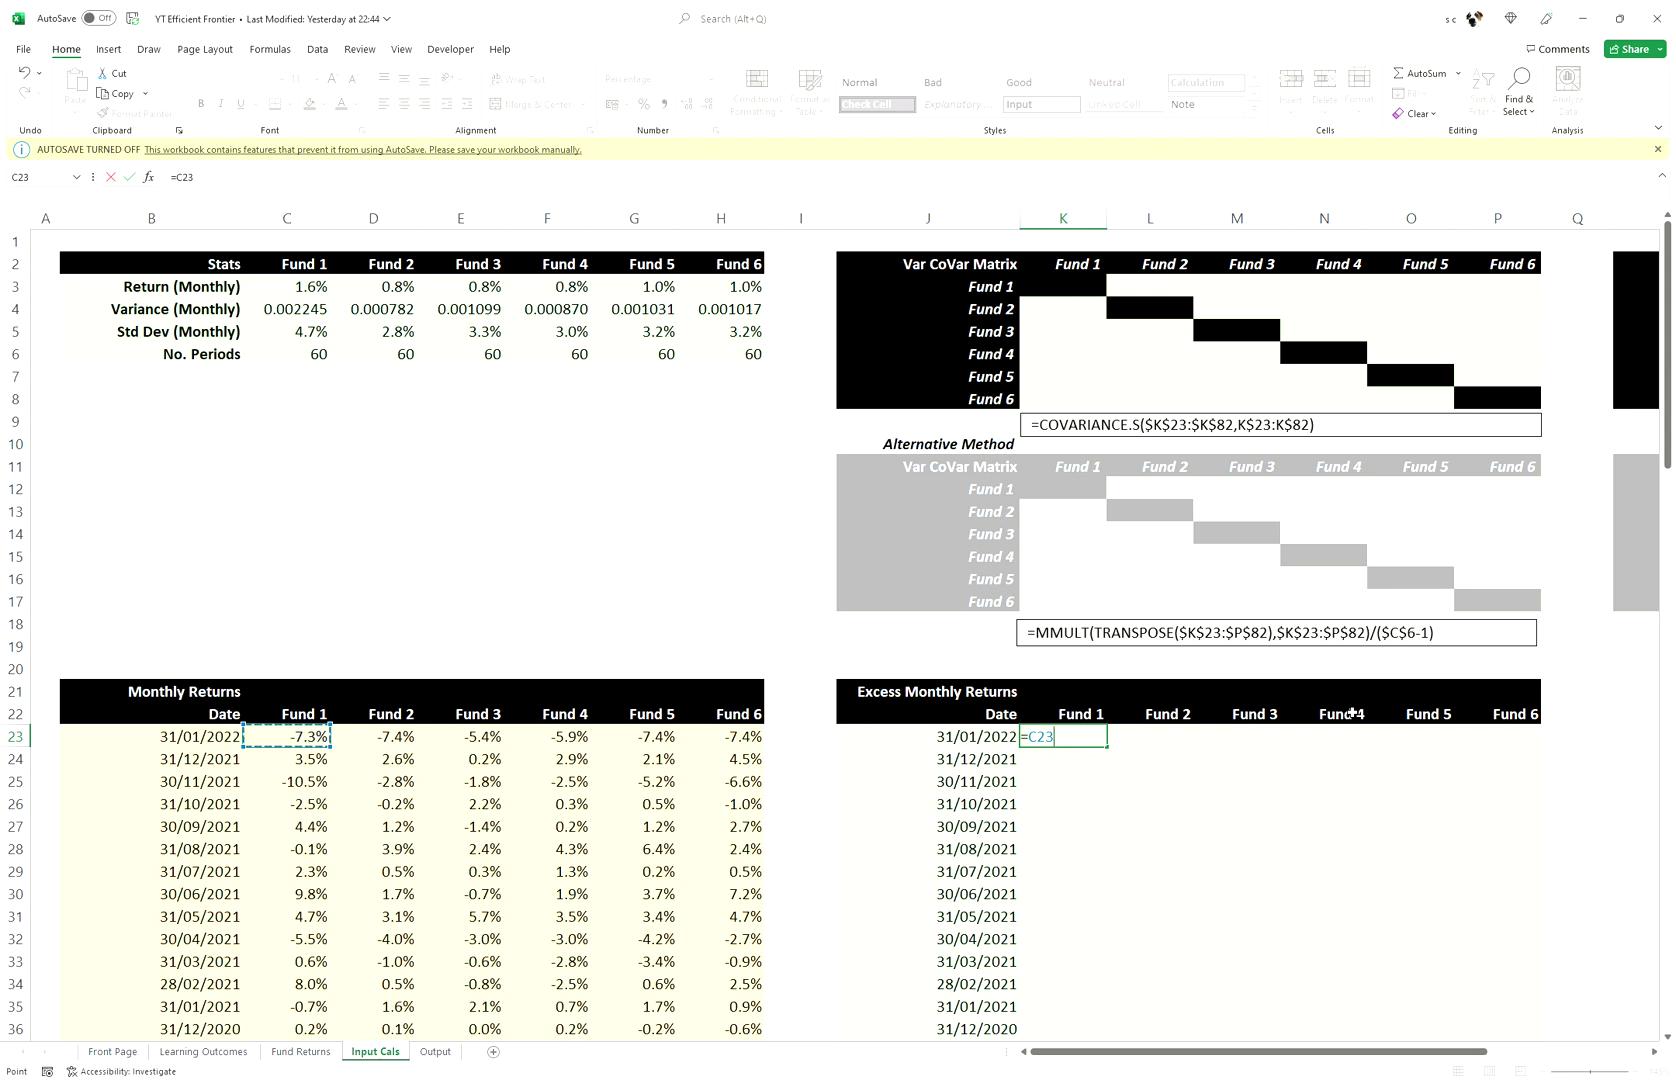
pyautogui.write('-')
pyautogui.click(280, 289)
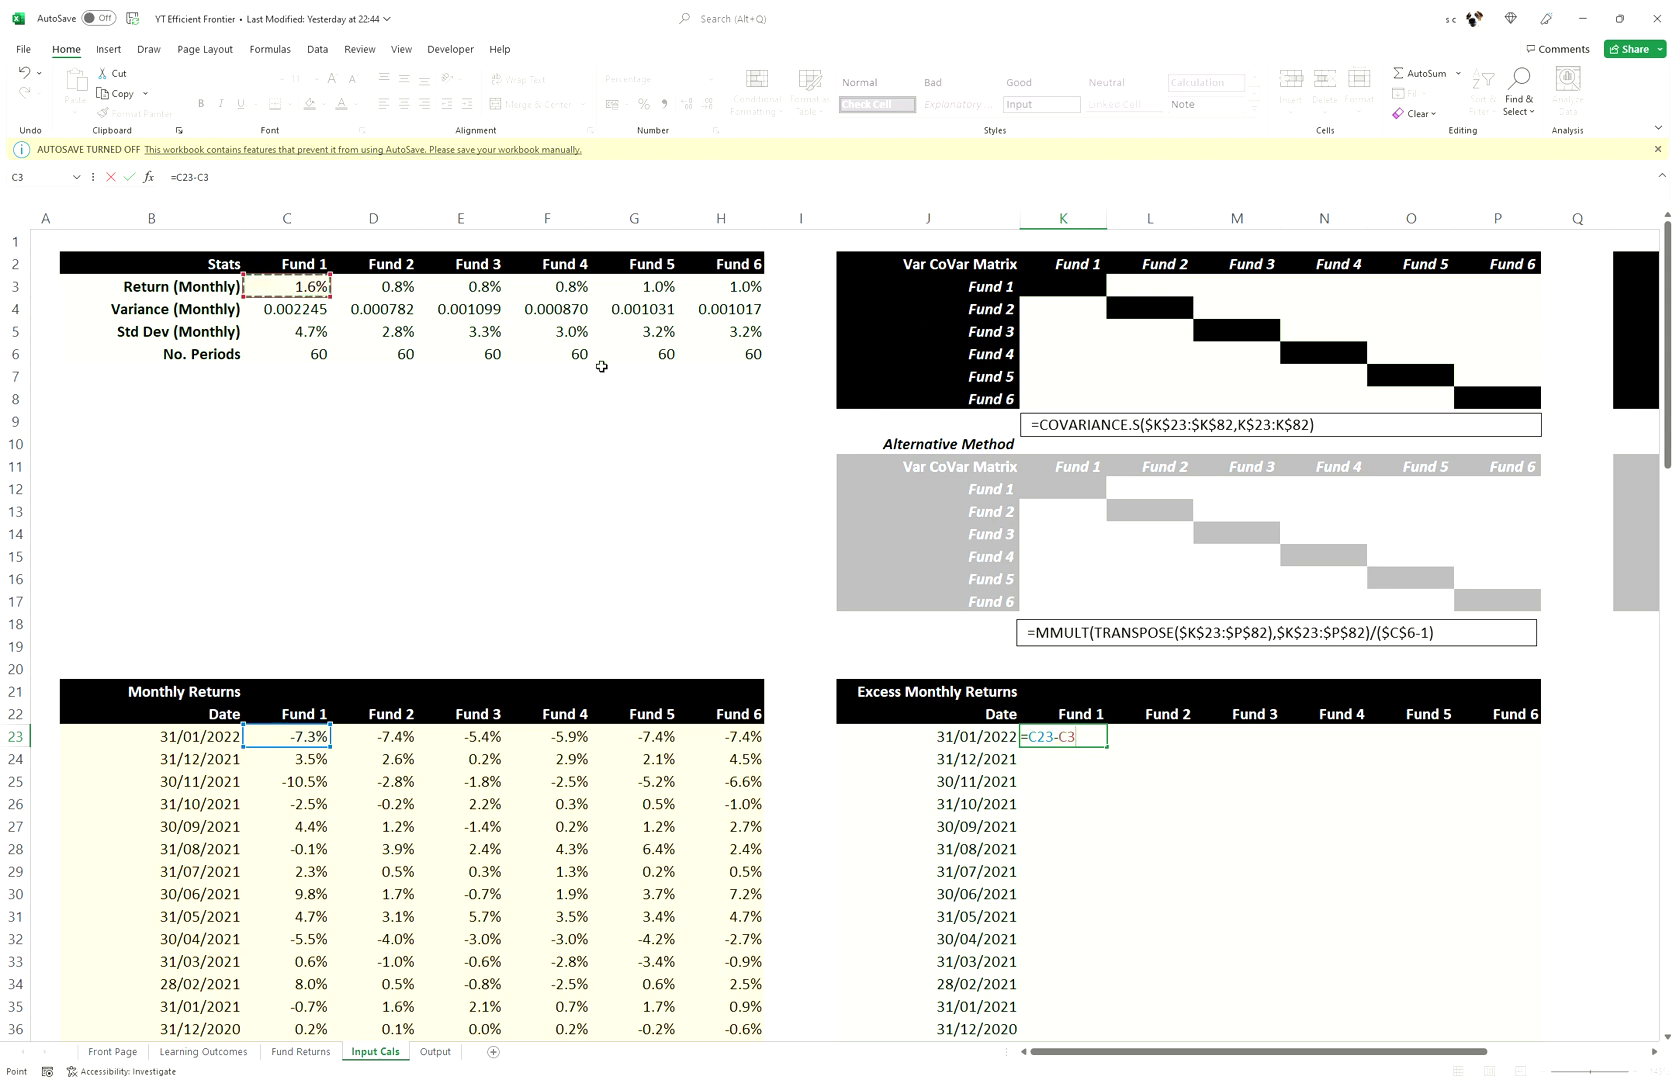
pyautogui.press('F4')
pyautogui.press('F4')
pyautogui.press('Return')
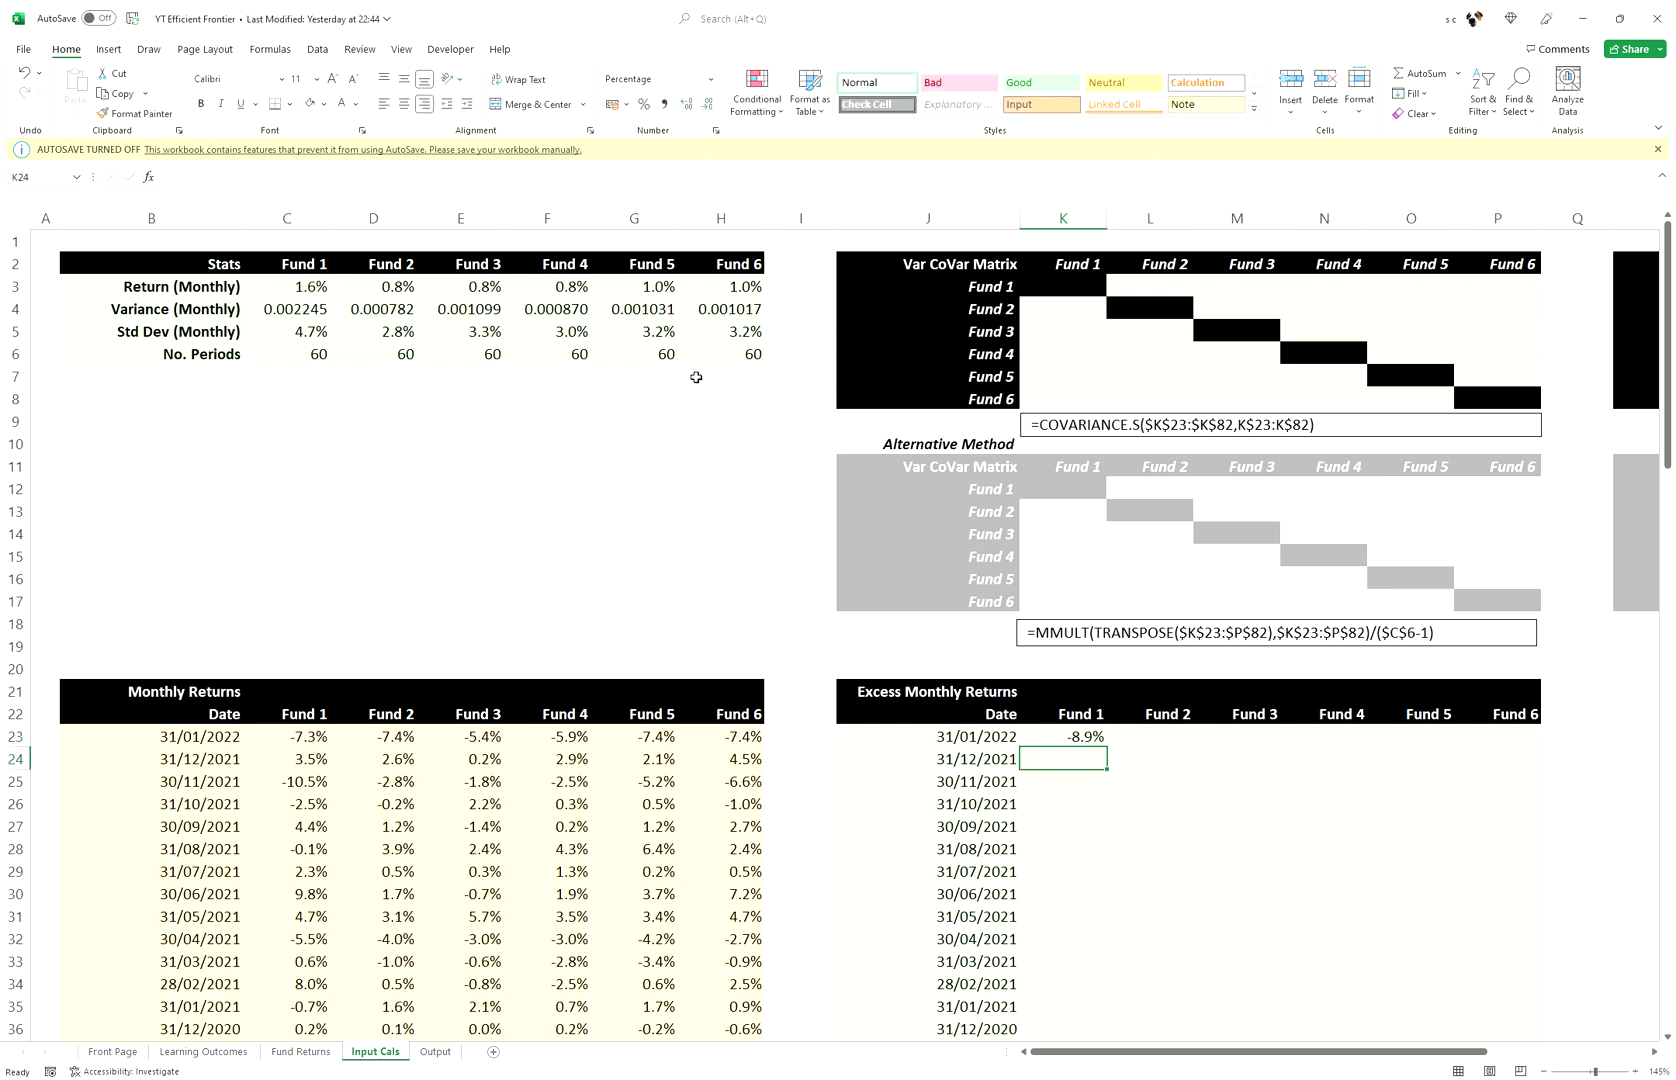
# - Check the excess return formula in K23, and fill it down Fund 1's column to the last date in row 82
pyautogui.doubleClick(1100, 740)
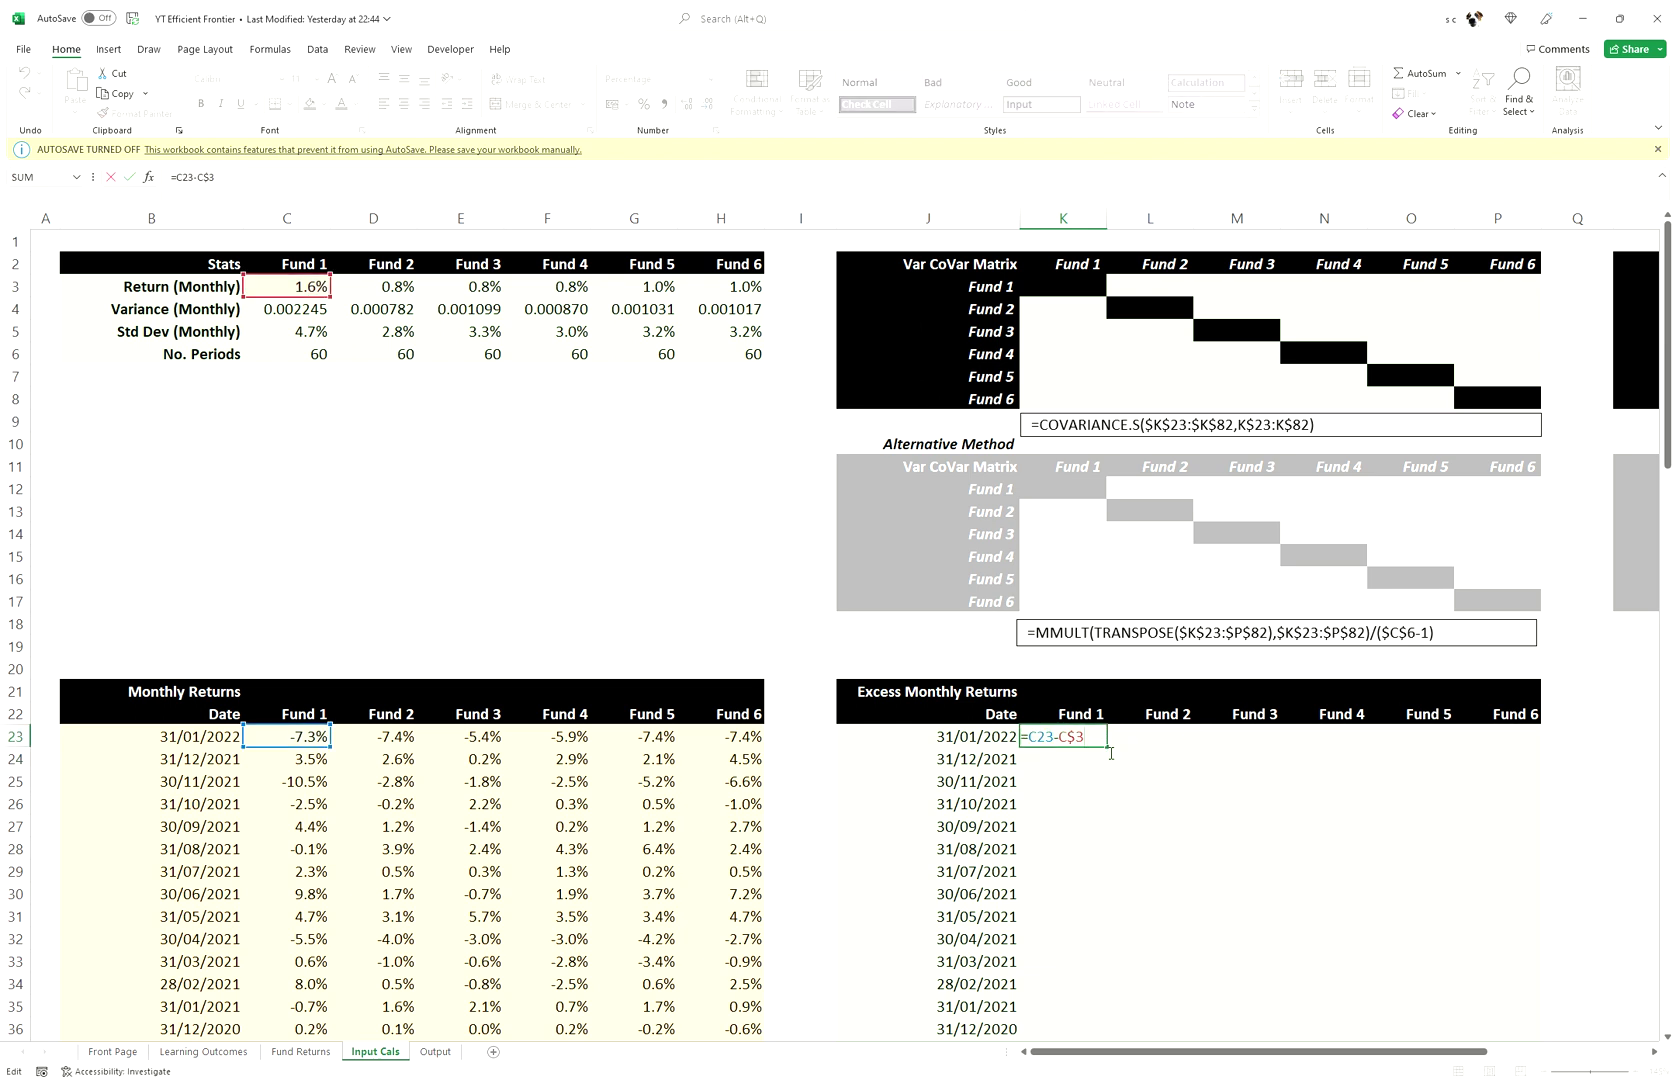
pyautogui.press('Escape')
pyautogui.doubleClick(1110, 750)
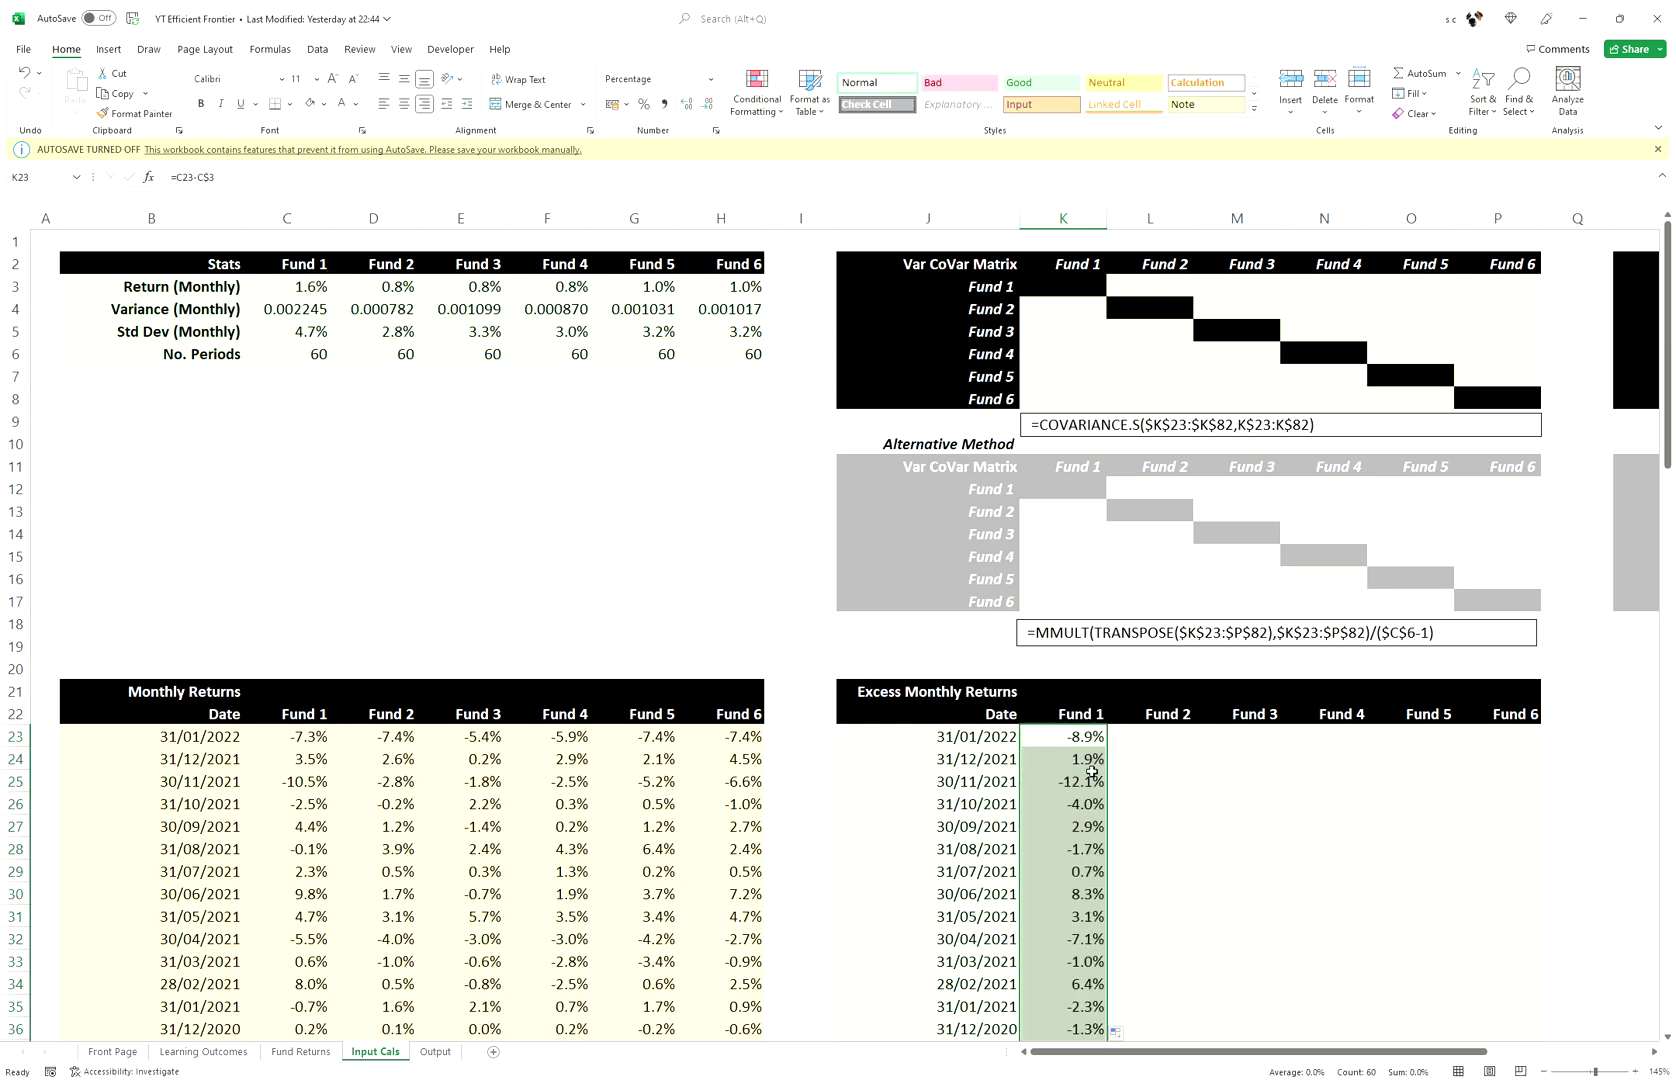
# - Inspect the copied Fund 1 excess return formulas in K24, K25 and K26 for correct cell references
pyautogui.doubleClick(1094, 762)
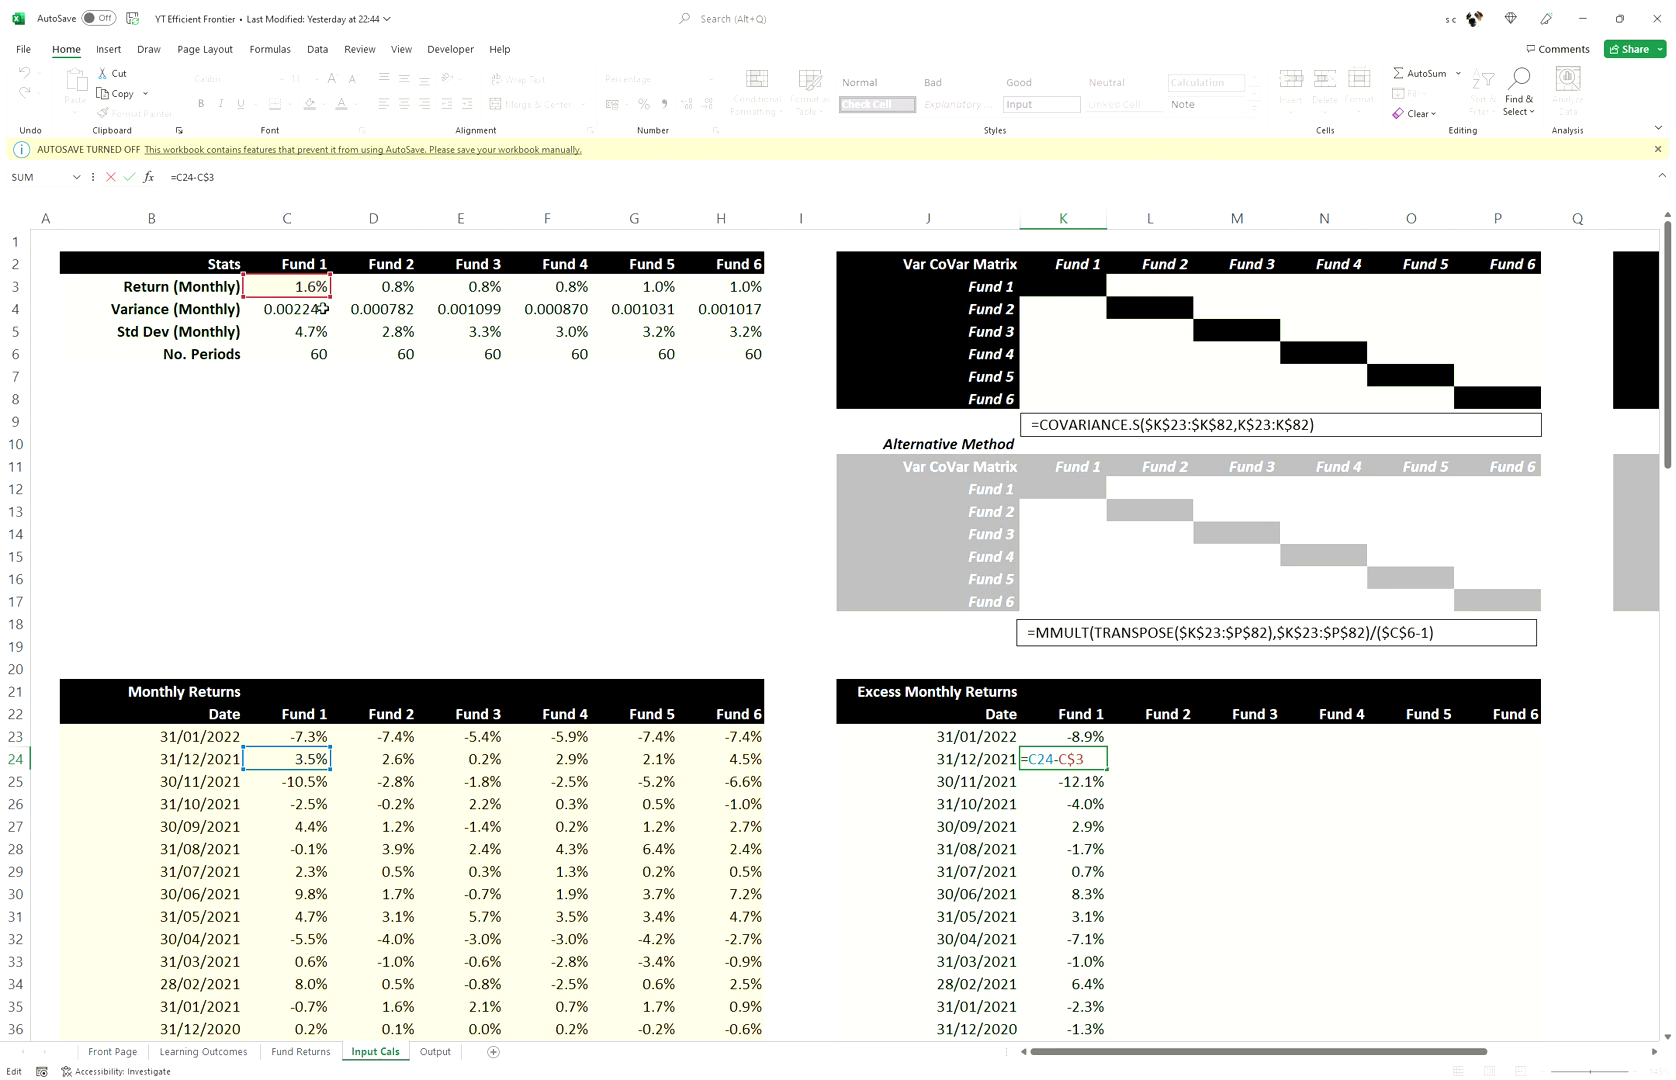
pyautogui.doubleClick(1088, 782)
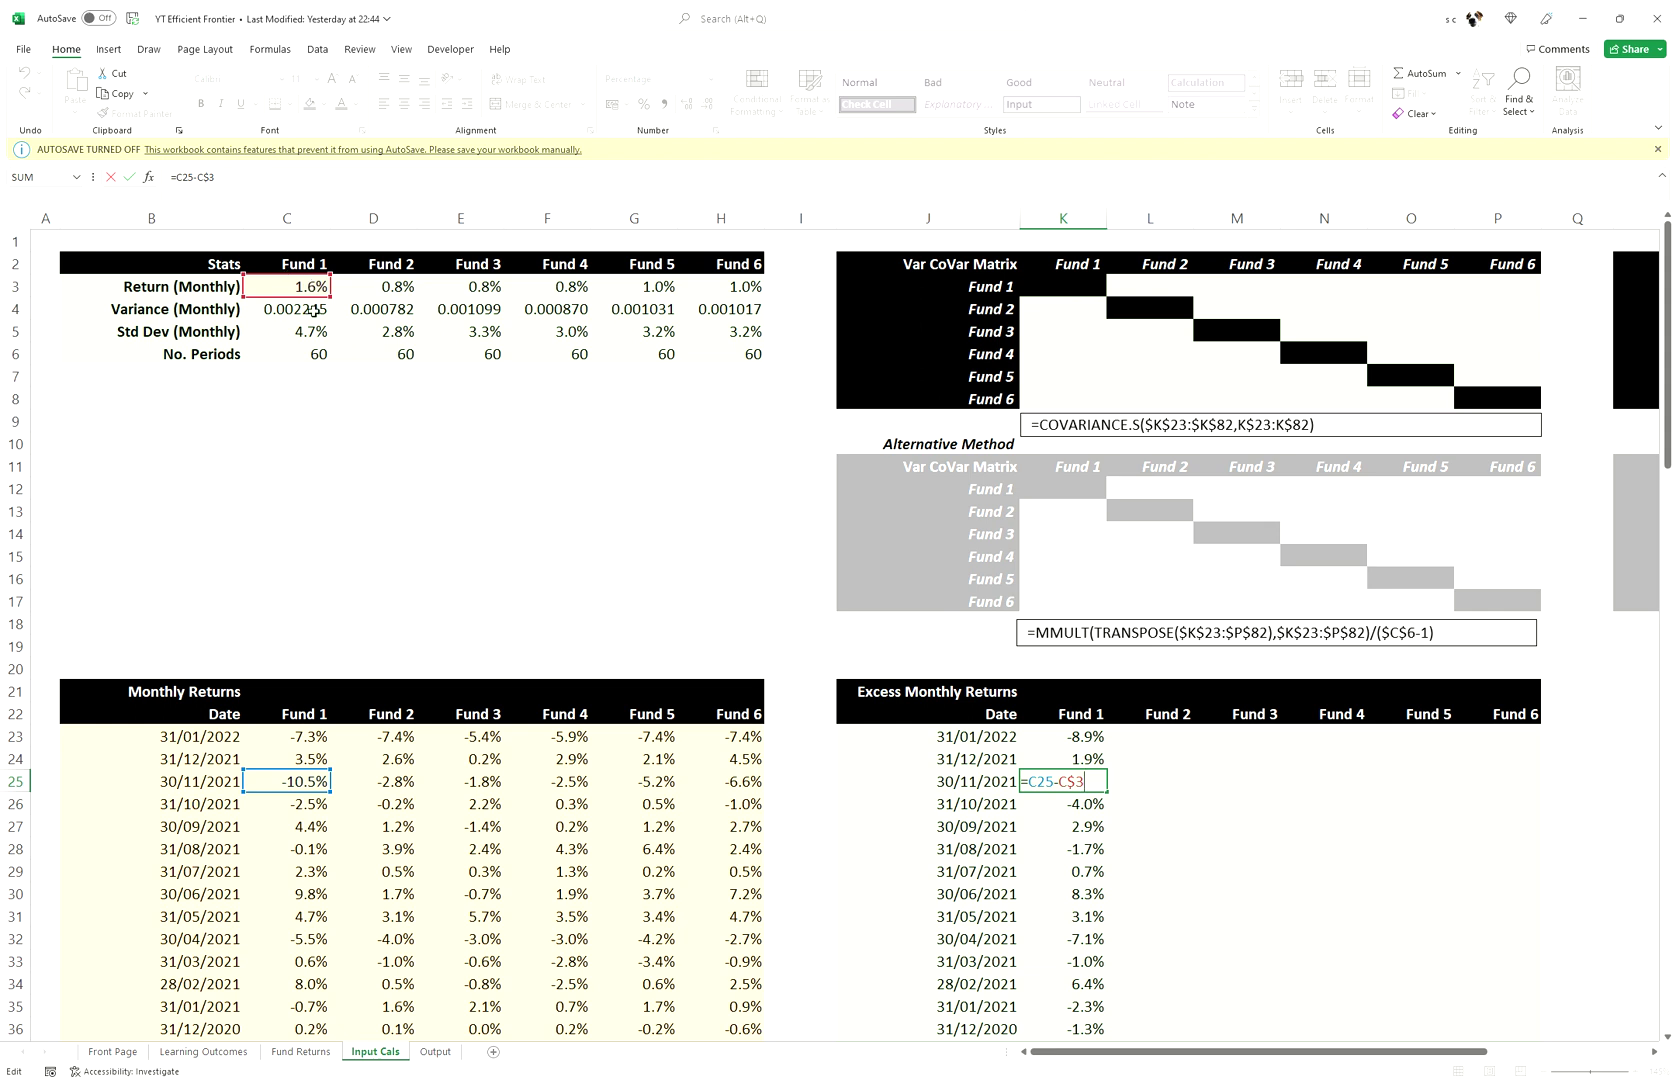
pyautogui.press('Escape')
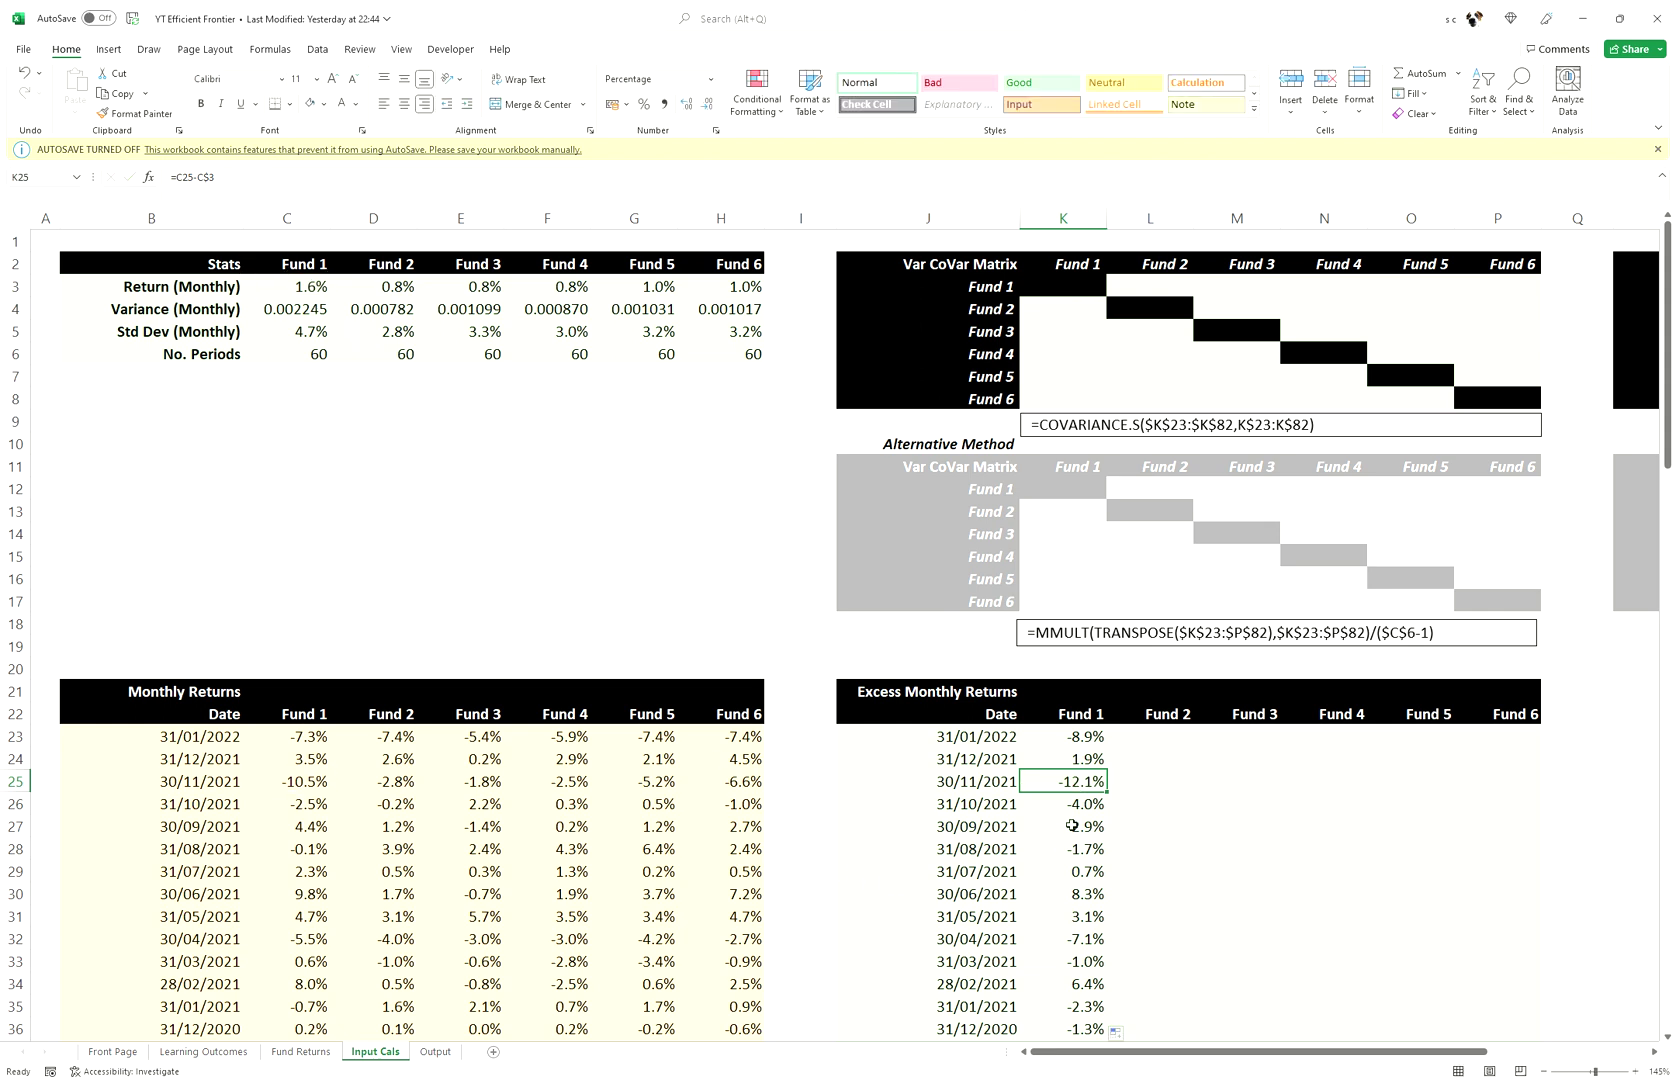
pyautogui.click(1072, 812)
pyautogui.doubleClick(1072, 810)
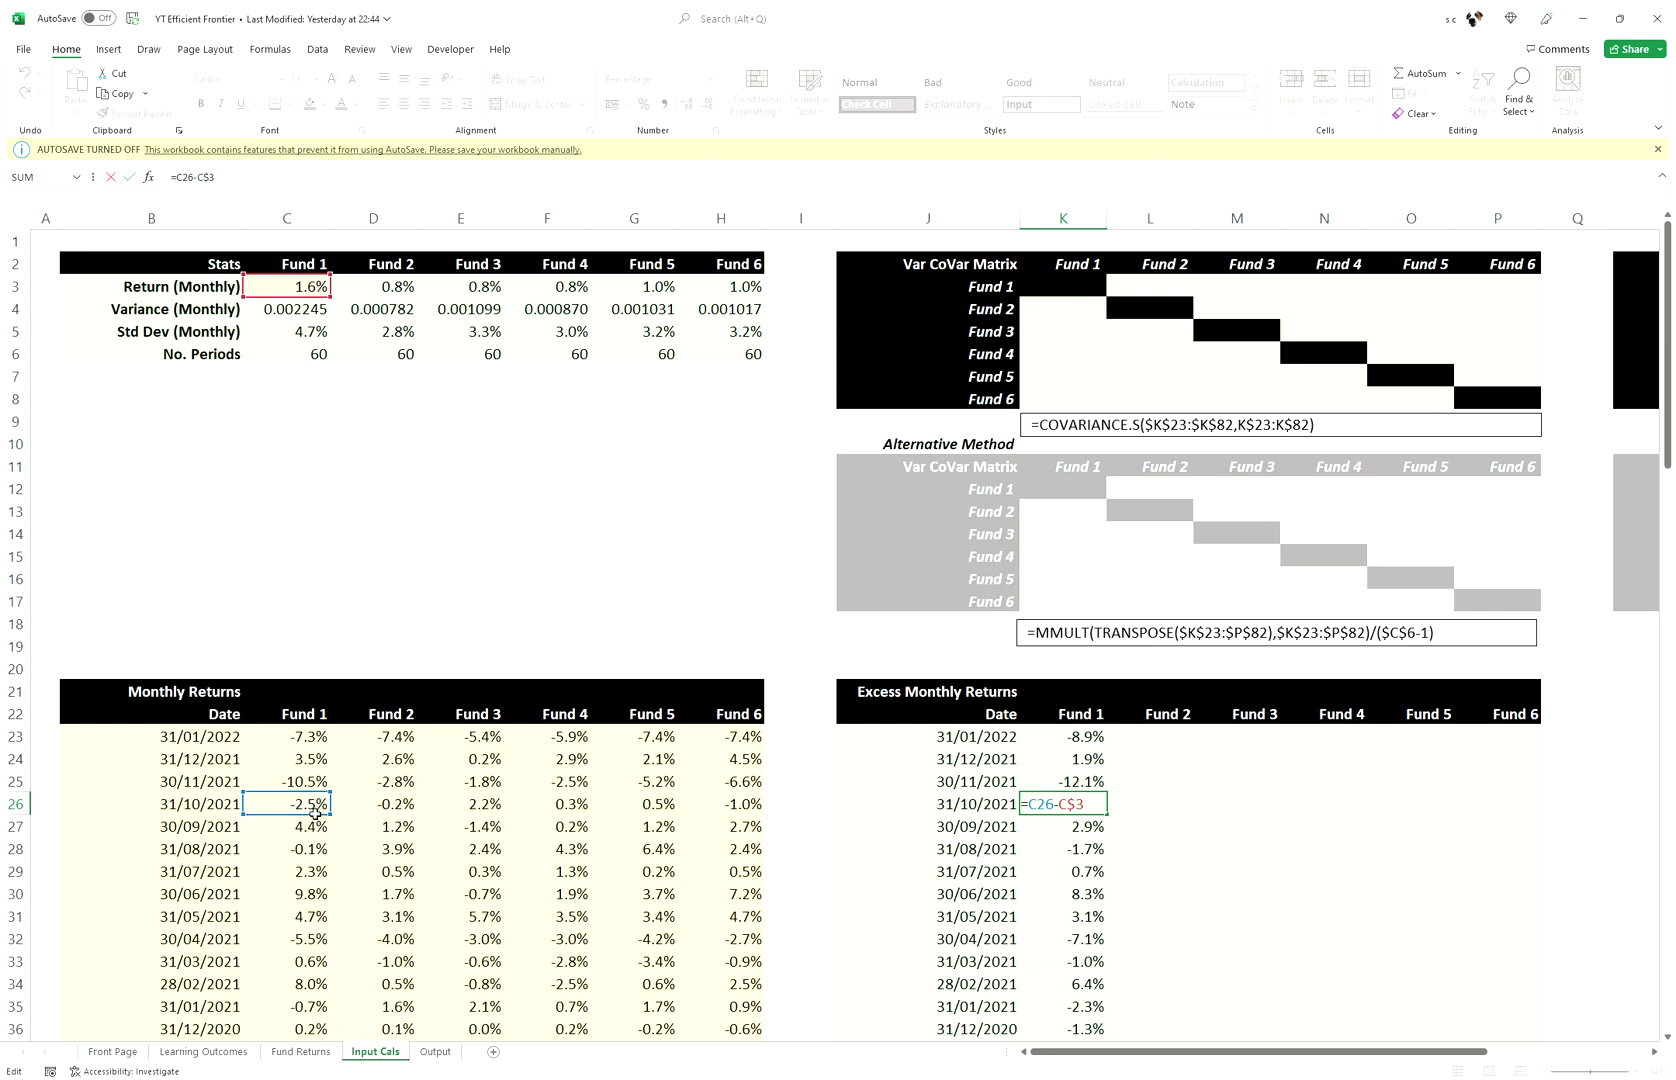
pyautogui.hotkey('ctrl', 'Return')
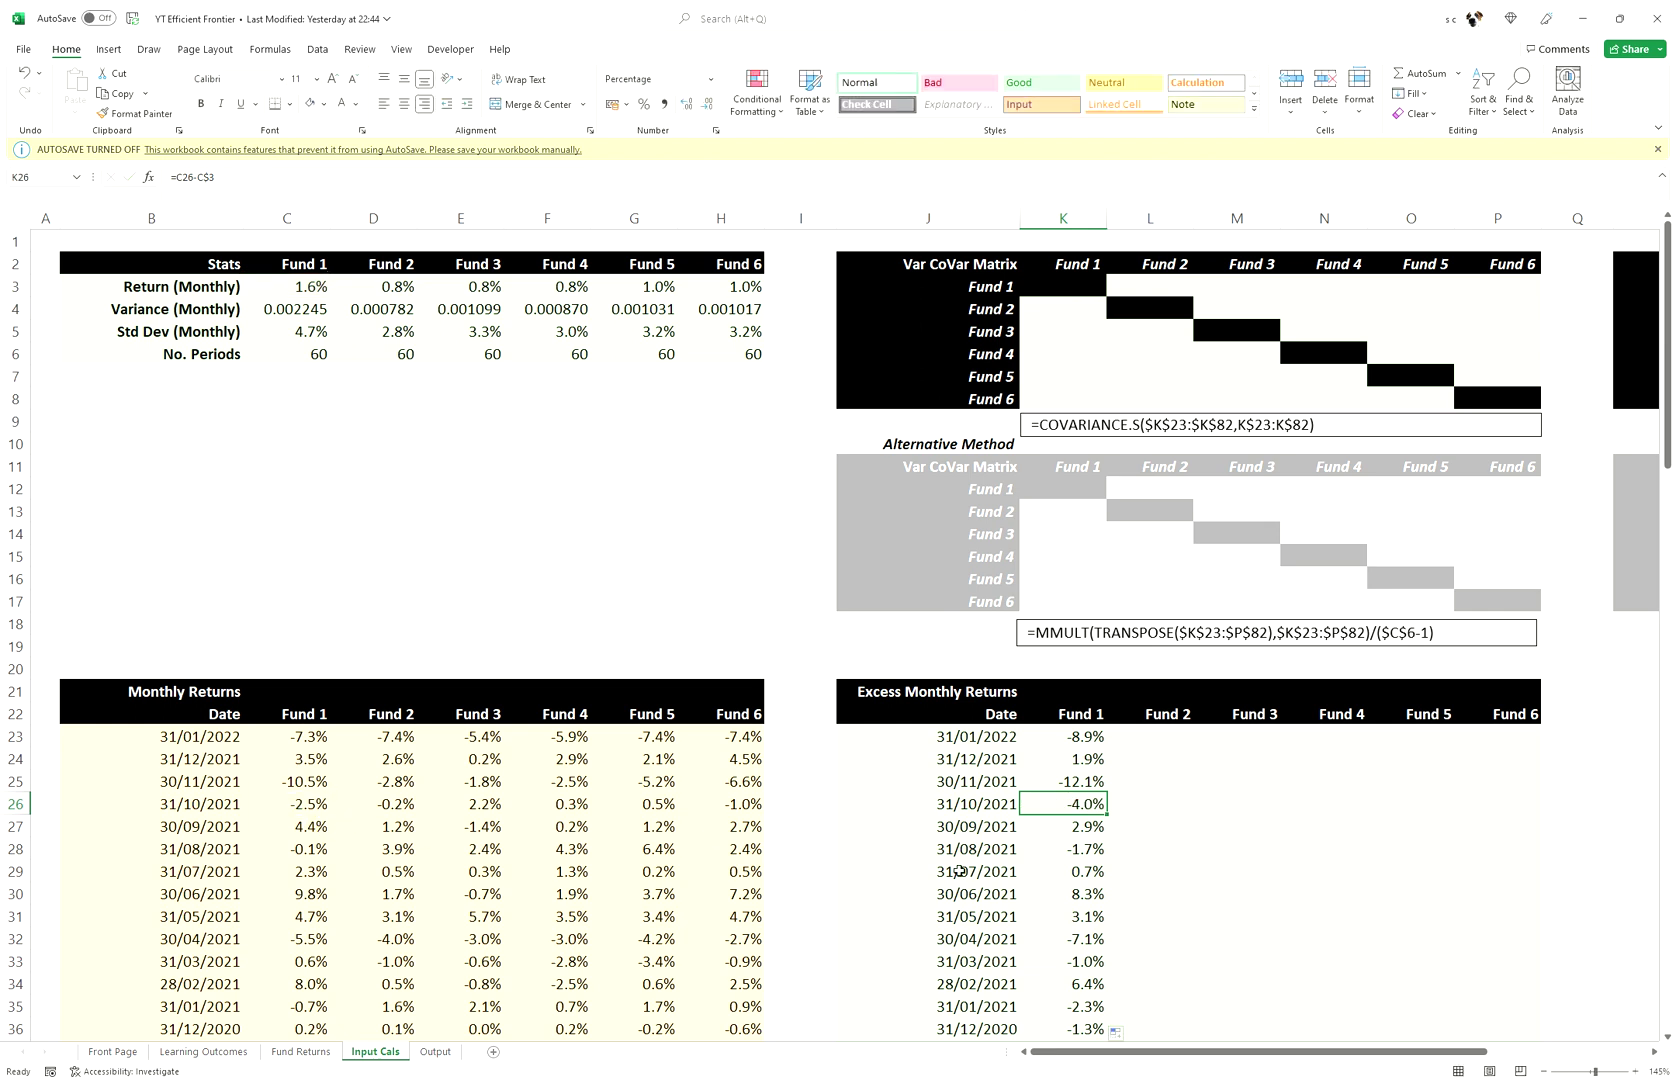
# - Fill the excess return formula from K23 across to Fund 6 in P23, and fill L23:P23 down to row 82
pyautogui.click(1080, 737)
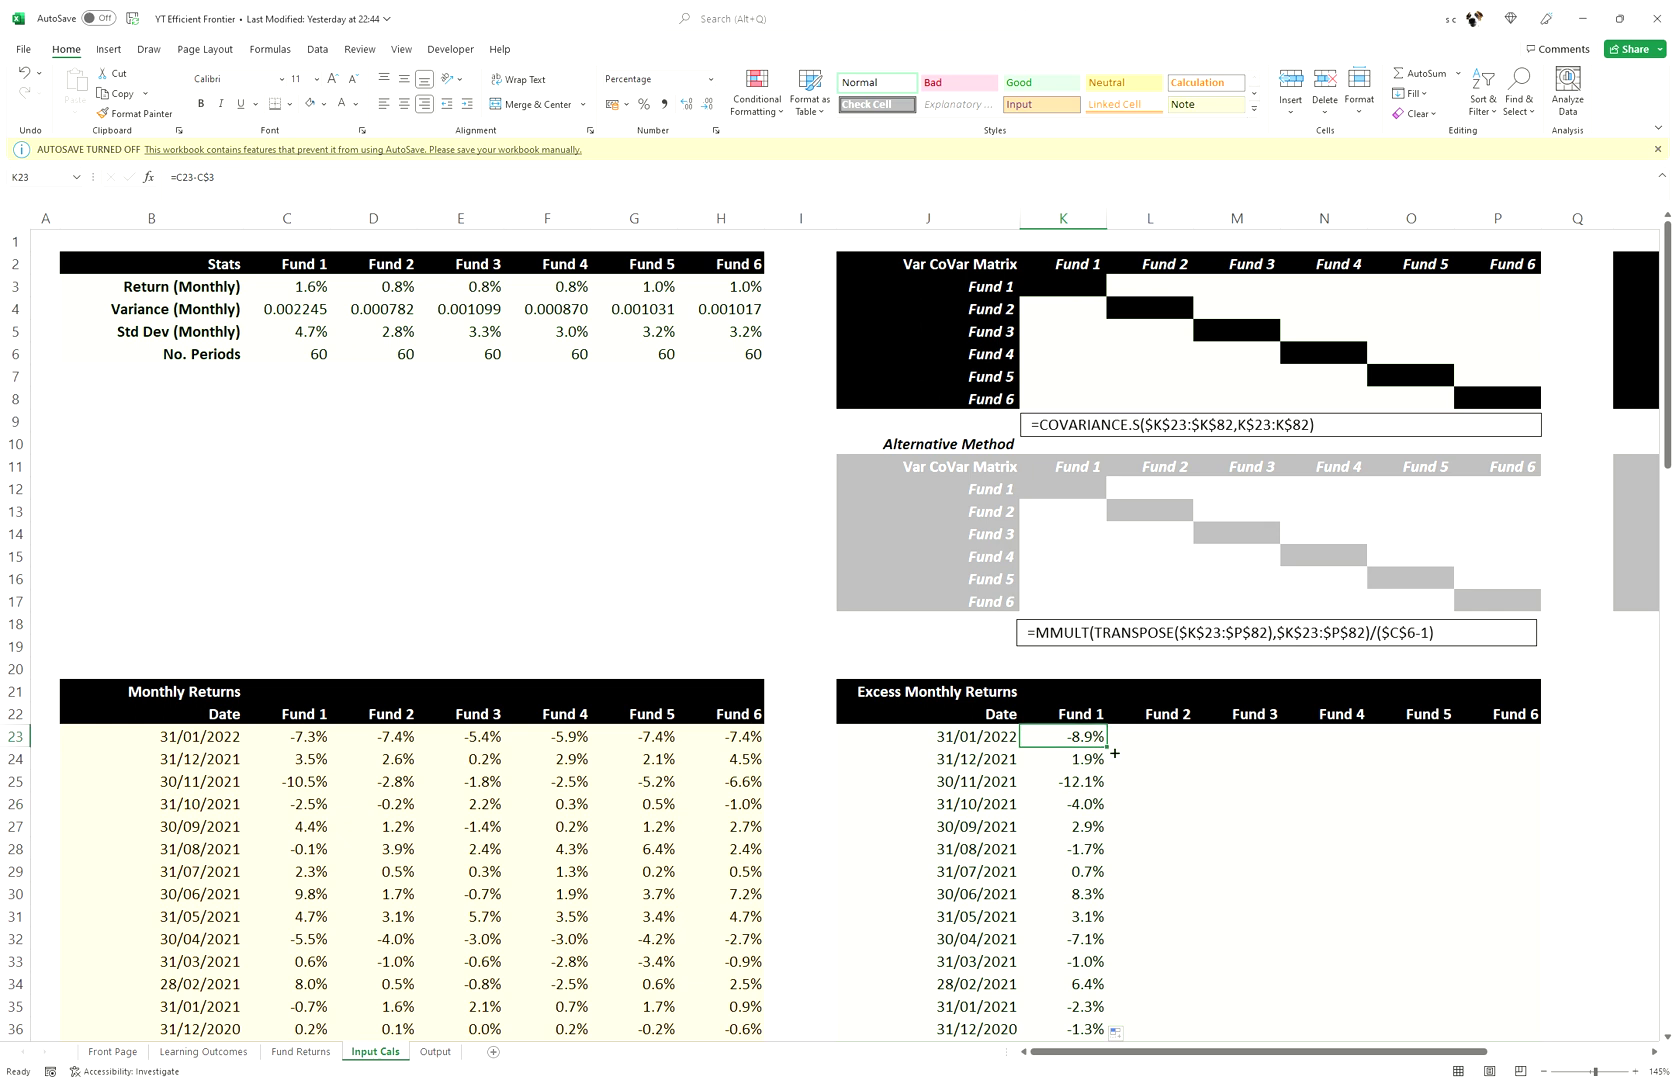
pyautogui.moveTo(1107, 747); pyautogui.dragTo(1513, 763)
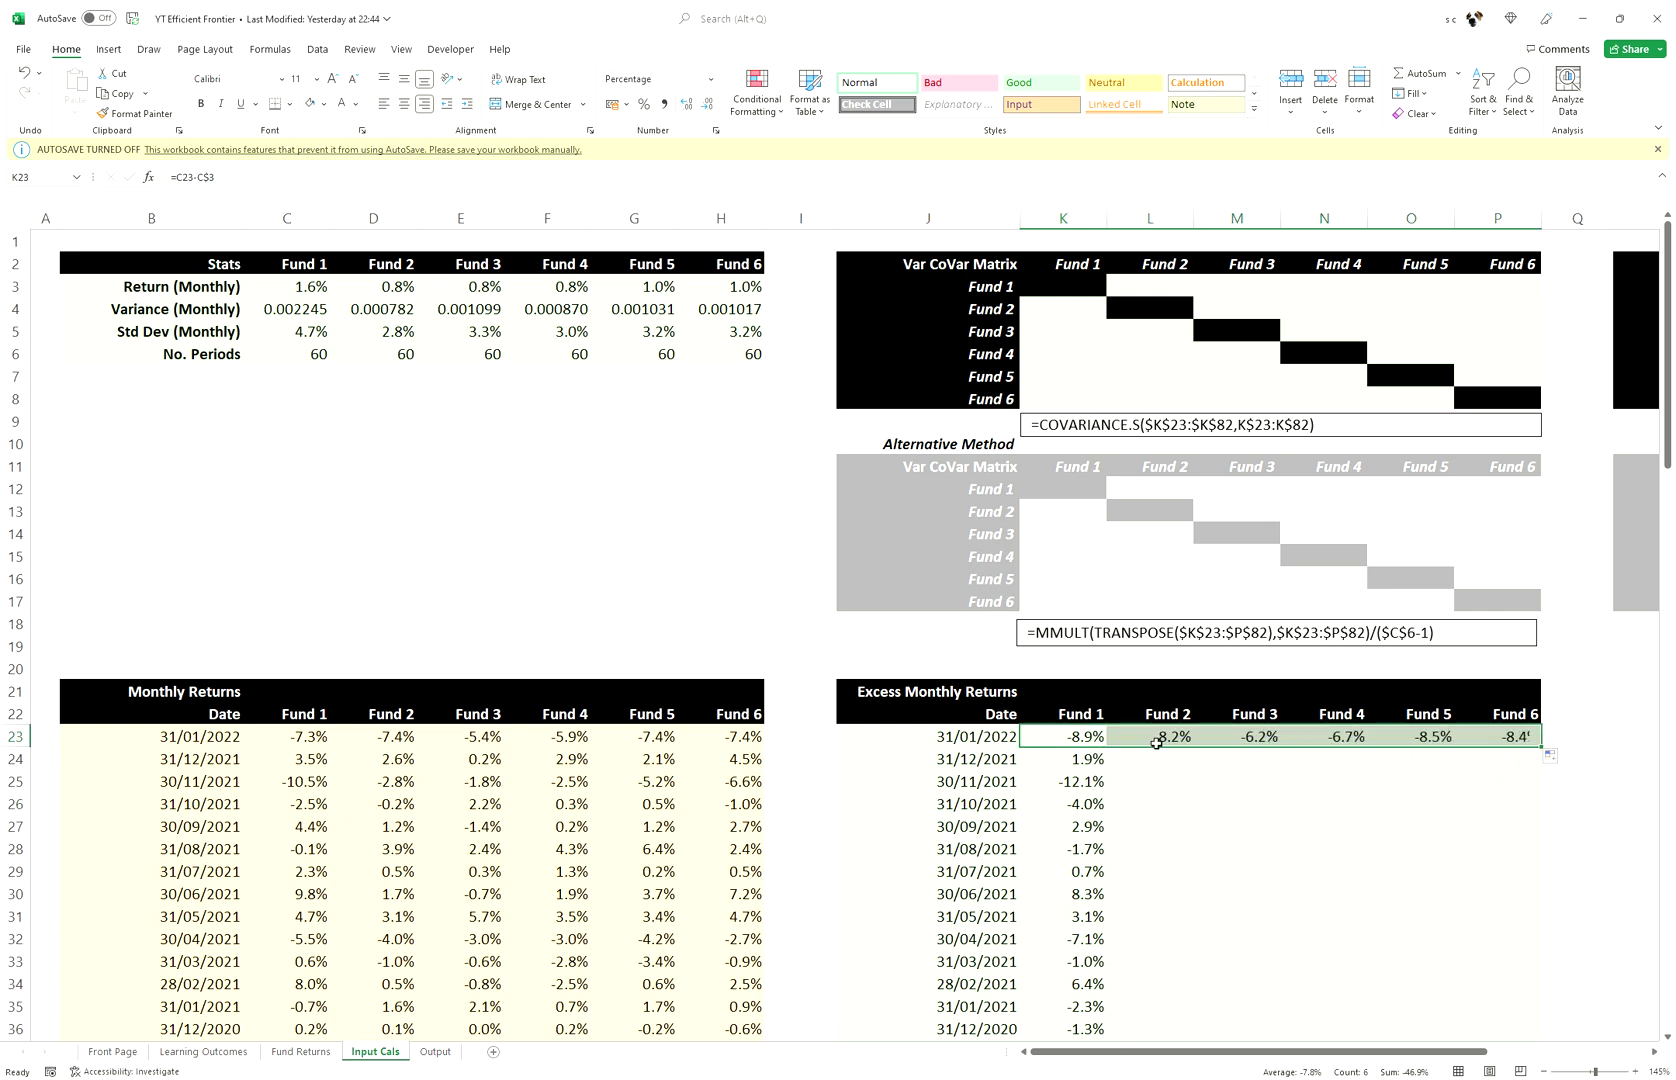
pyautogui.moveTo(1153, 743); pyautogui.dragTo(1541, 750)
pyautogui.doubleClick(1541, 750)
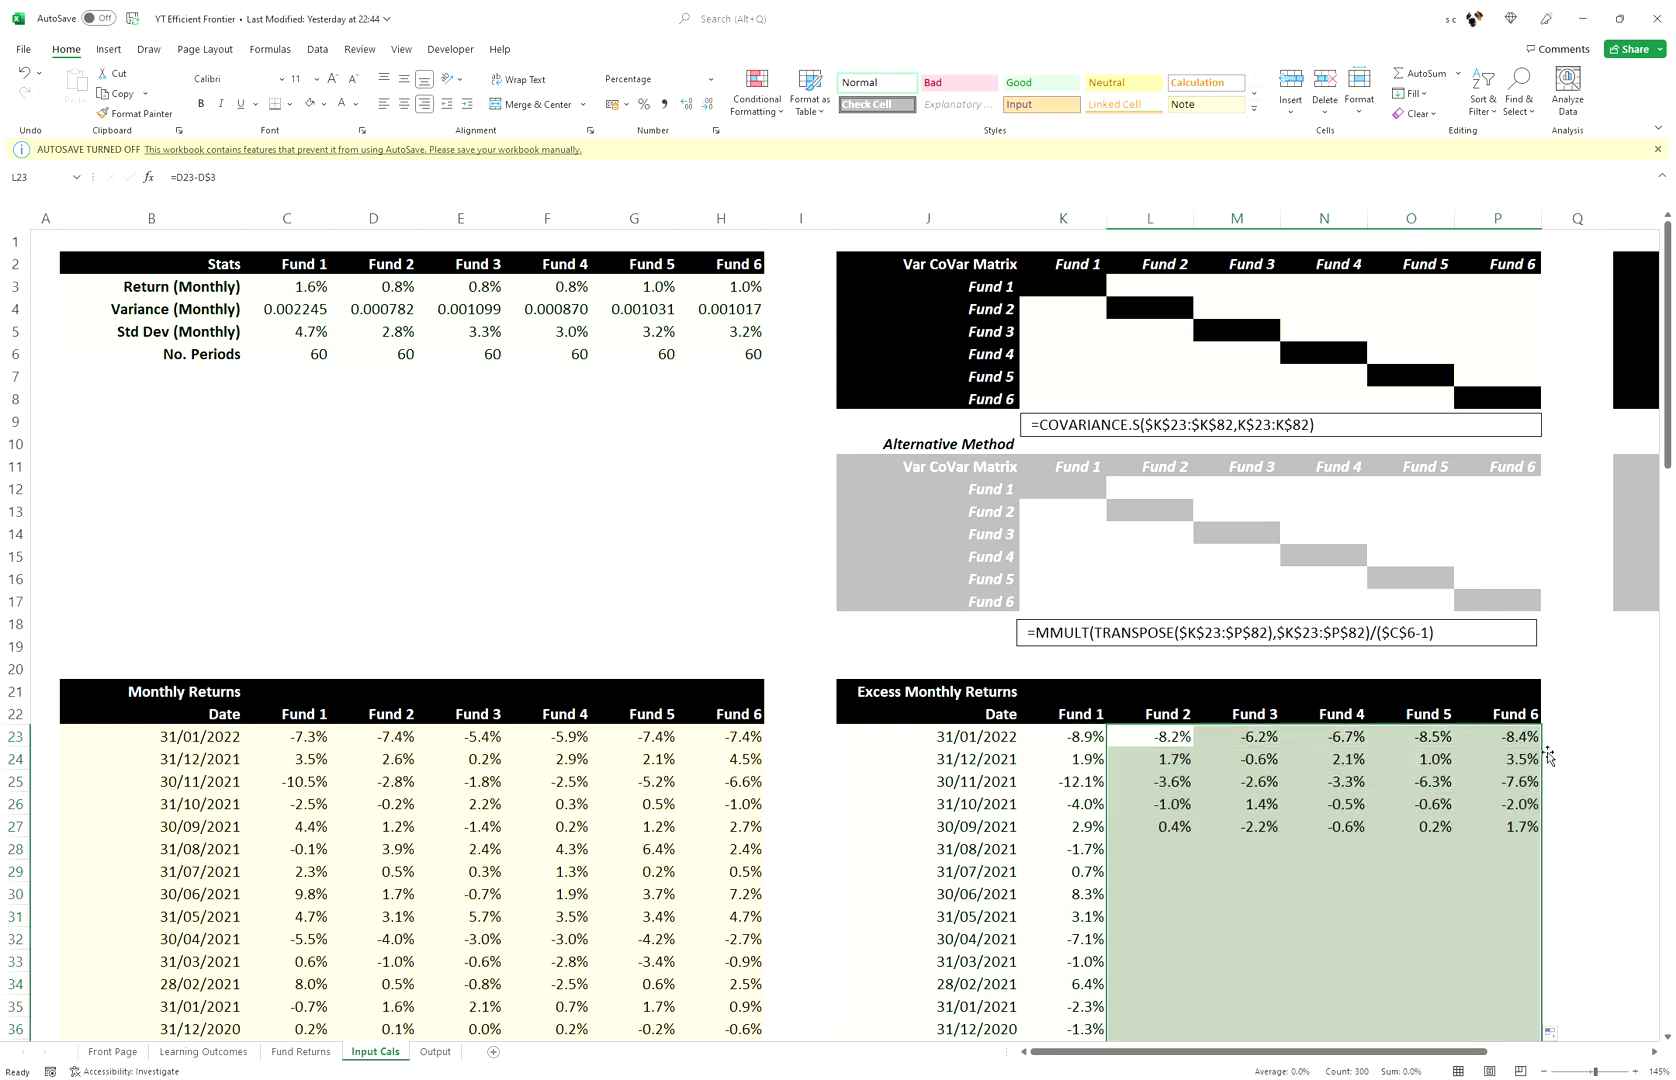
# - Inspect the copied Fund 6 excess return formulas in P28 and P30 for correct cell references
pyautogui.click(1527, 873)
pyautogui.click(1522, 850)
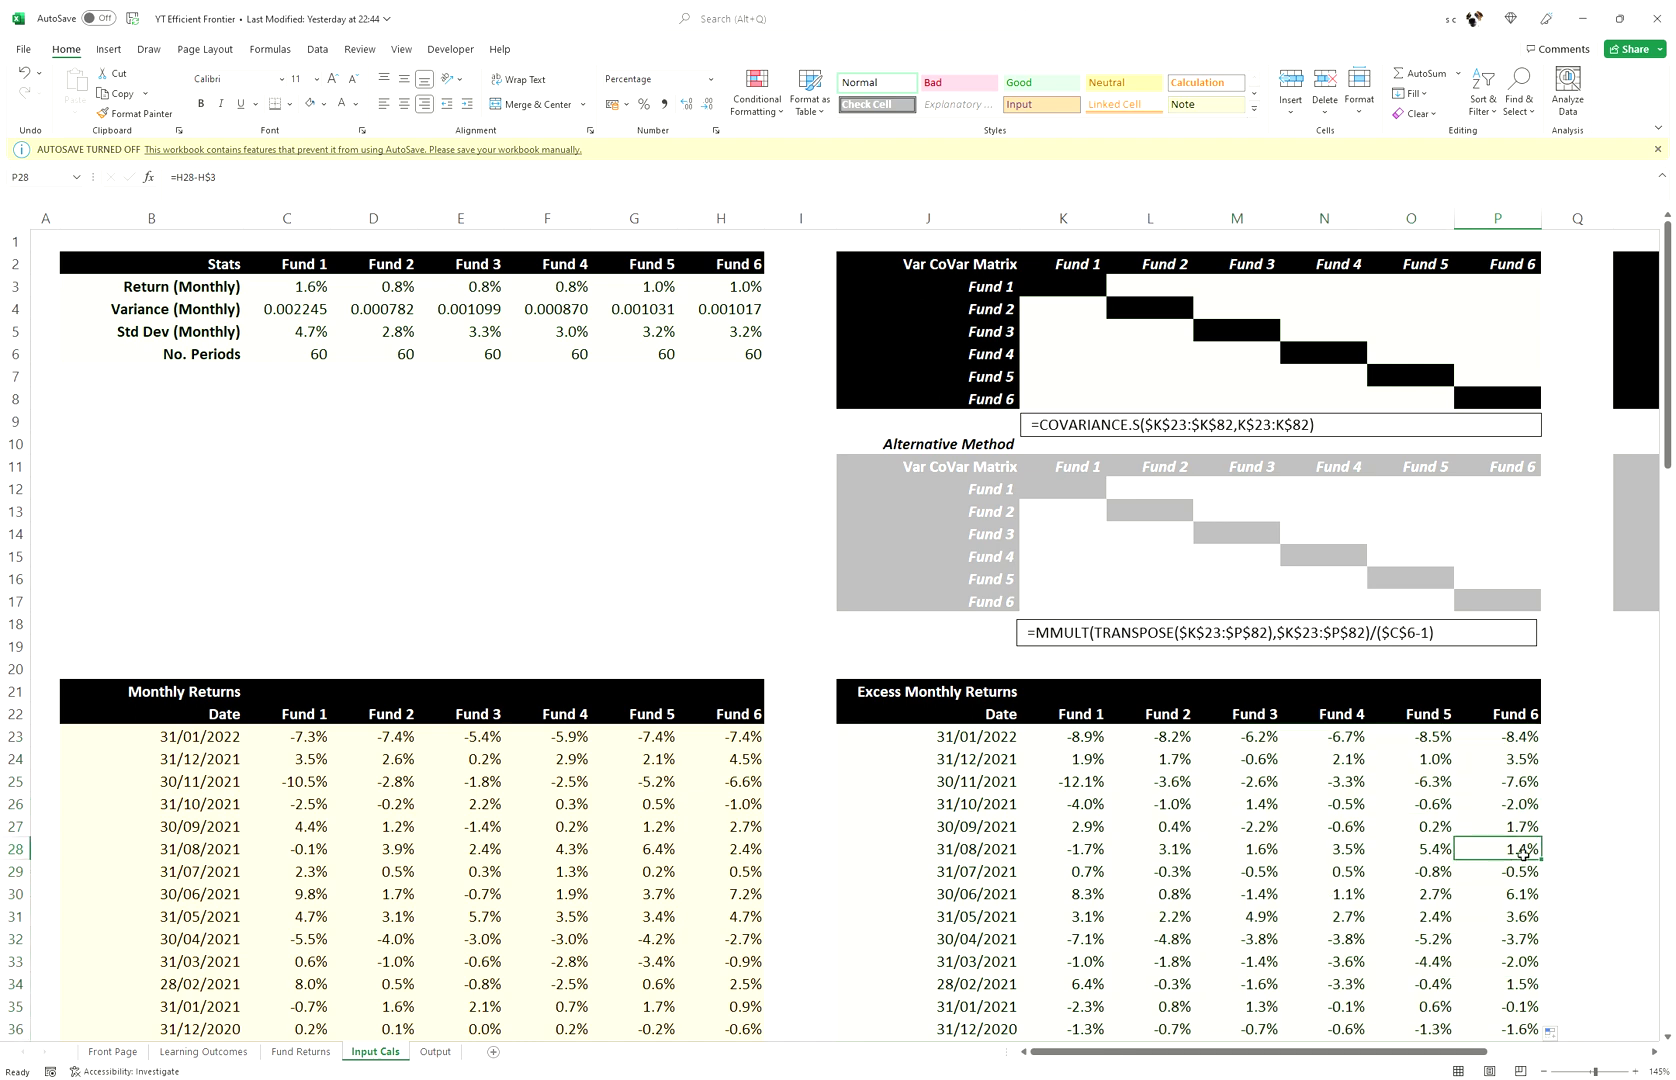
pyautogui.doubleClick(1522, 850)
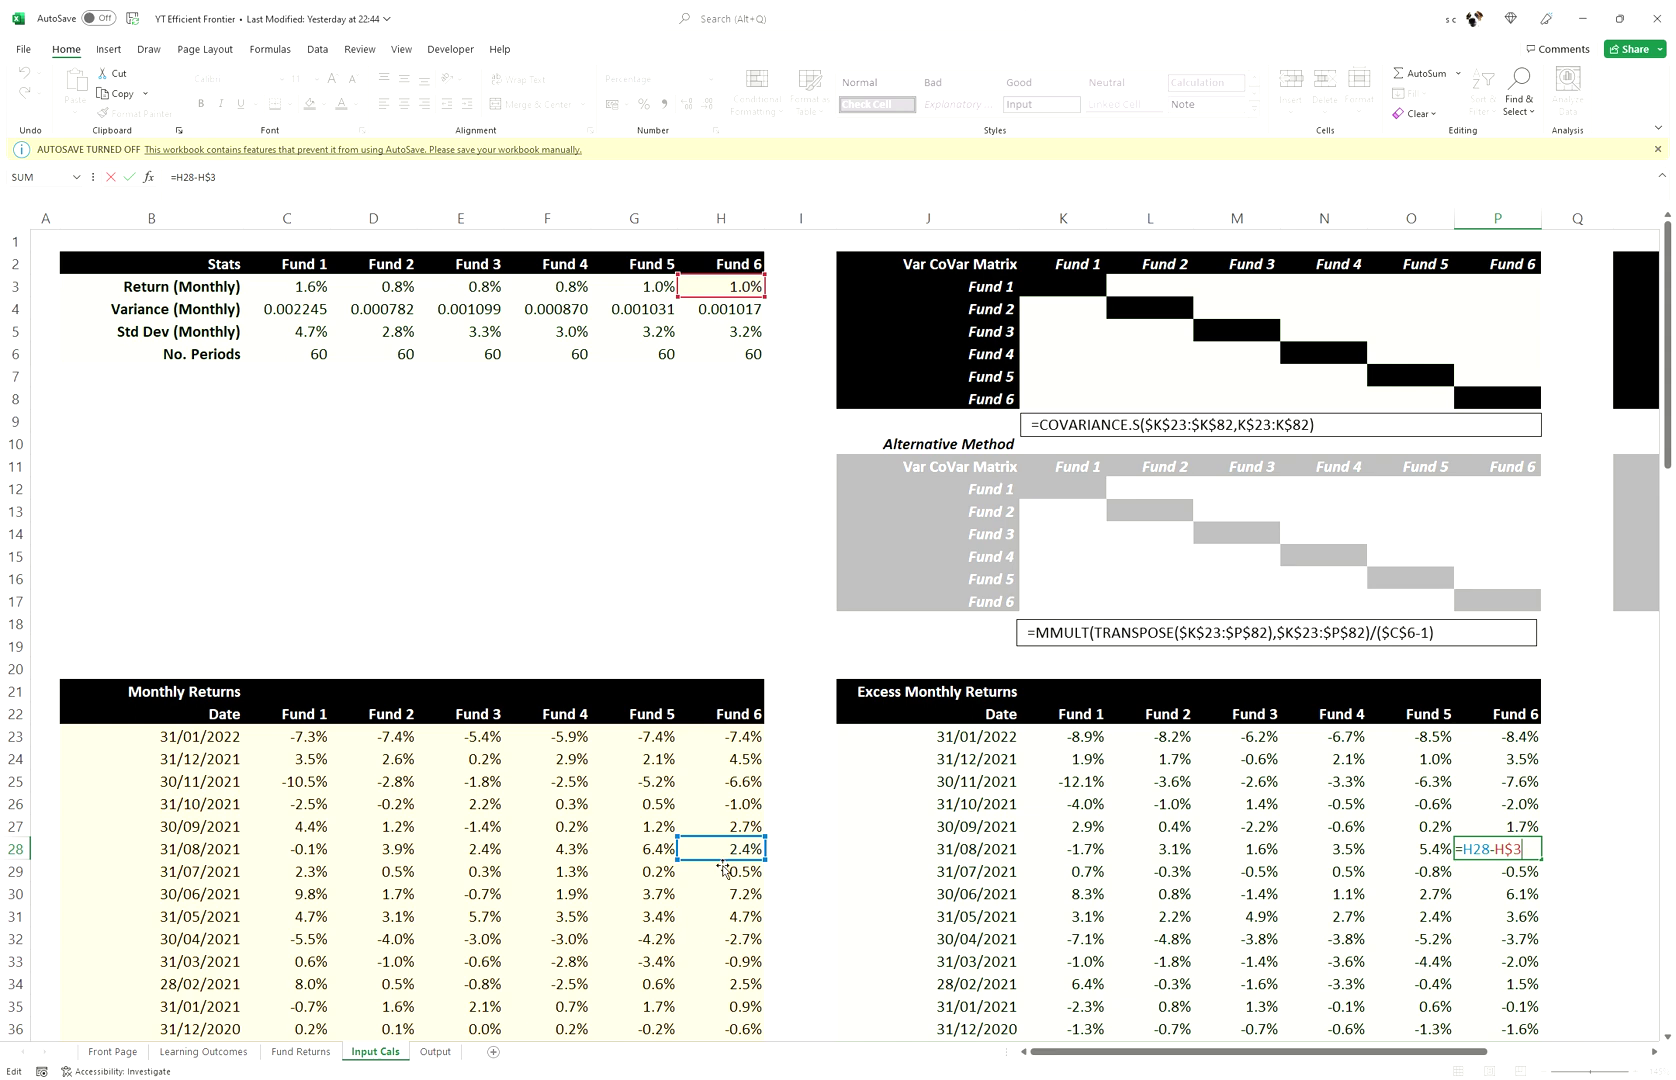
pyautogui.press('Escape')
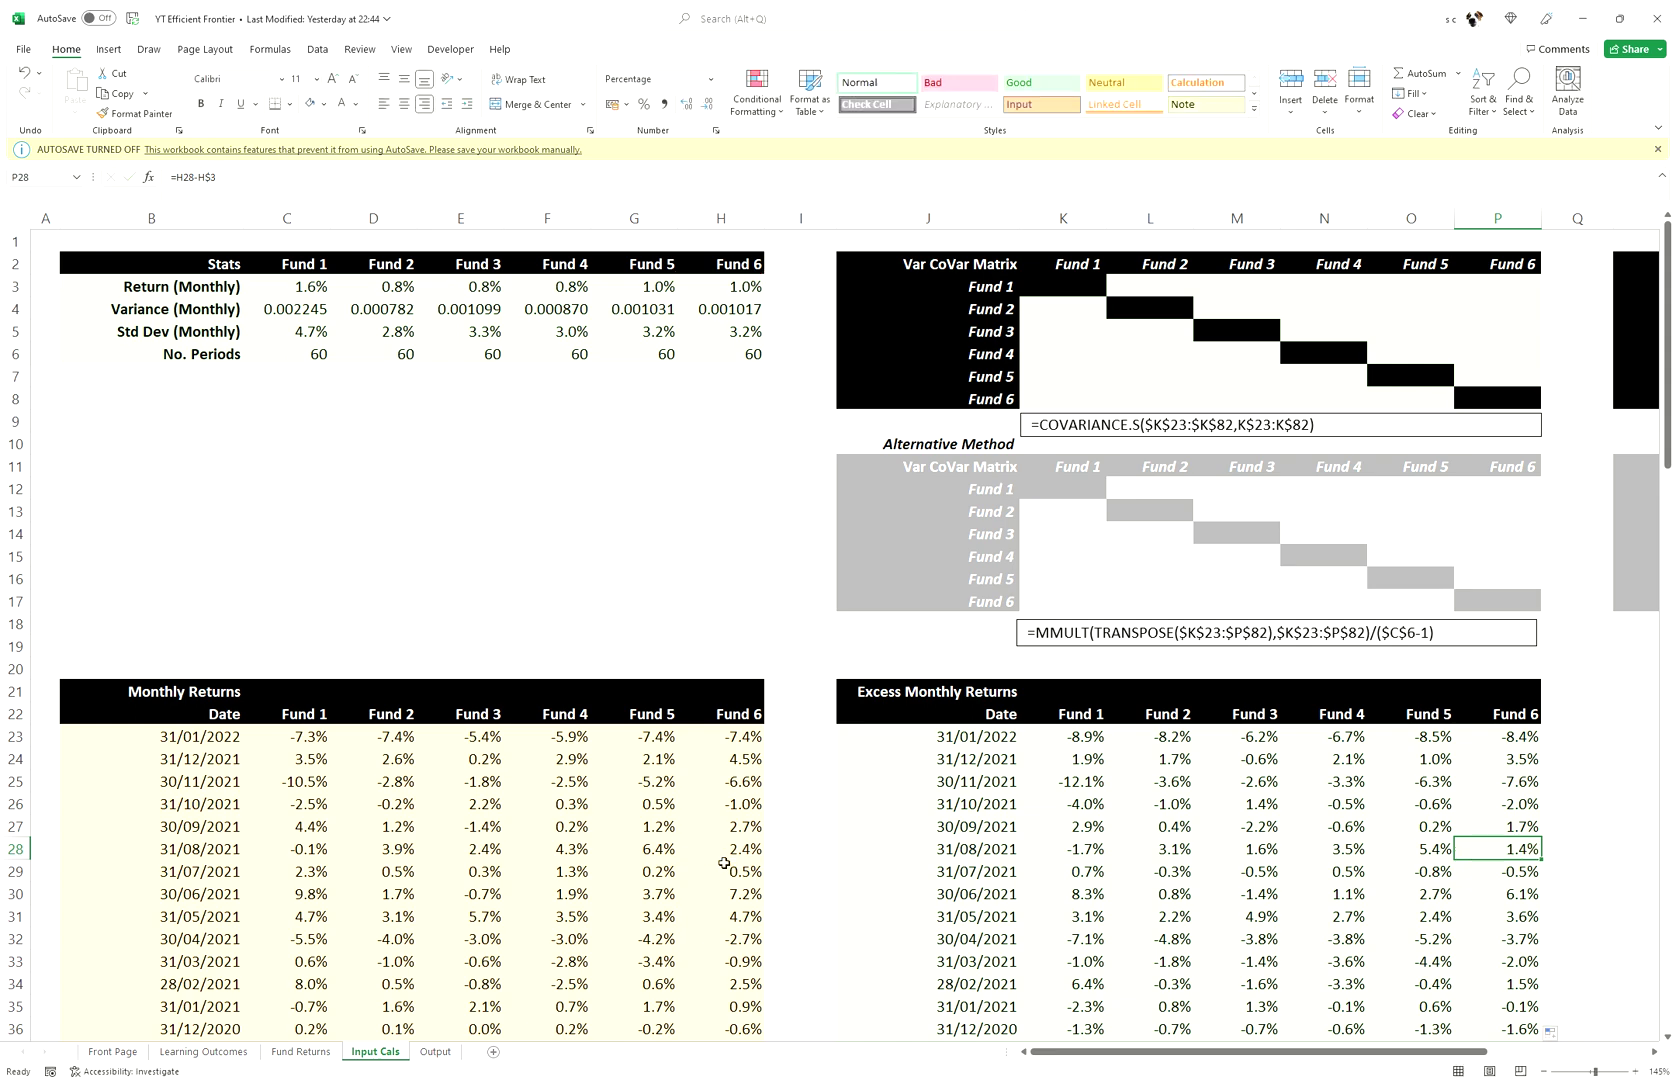
pyautogui.doubleClick(1515, 891)
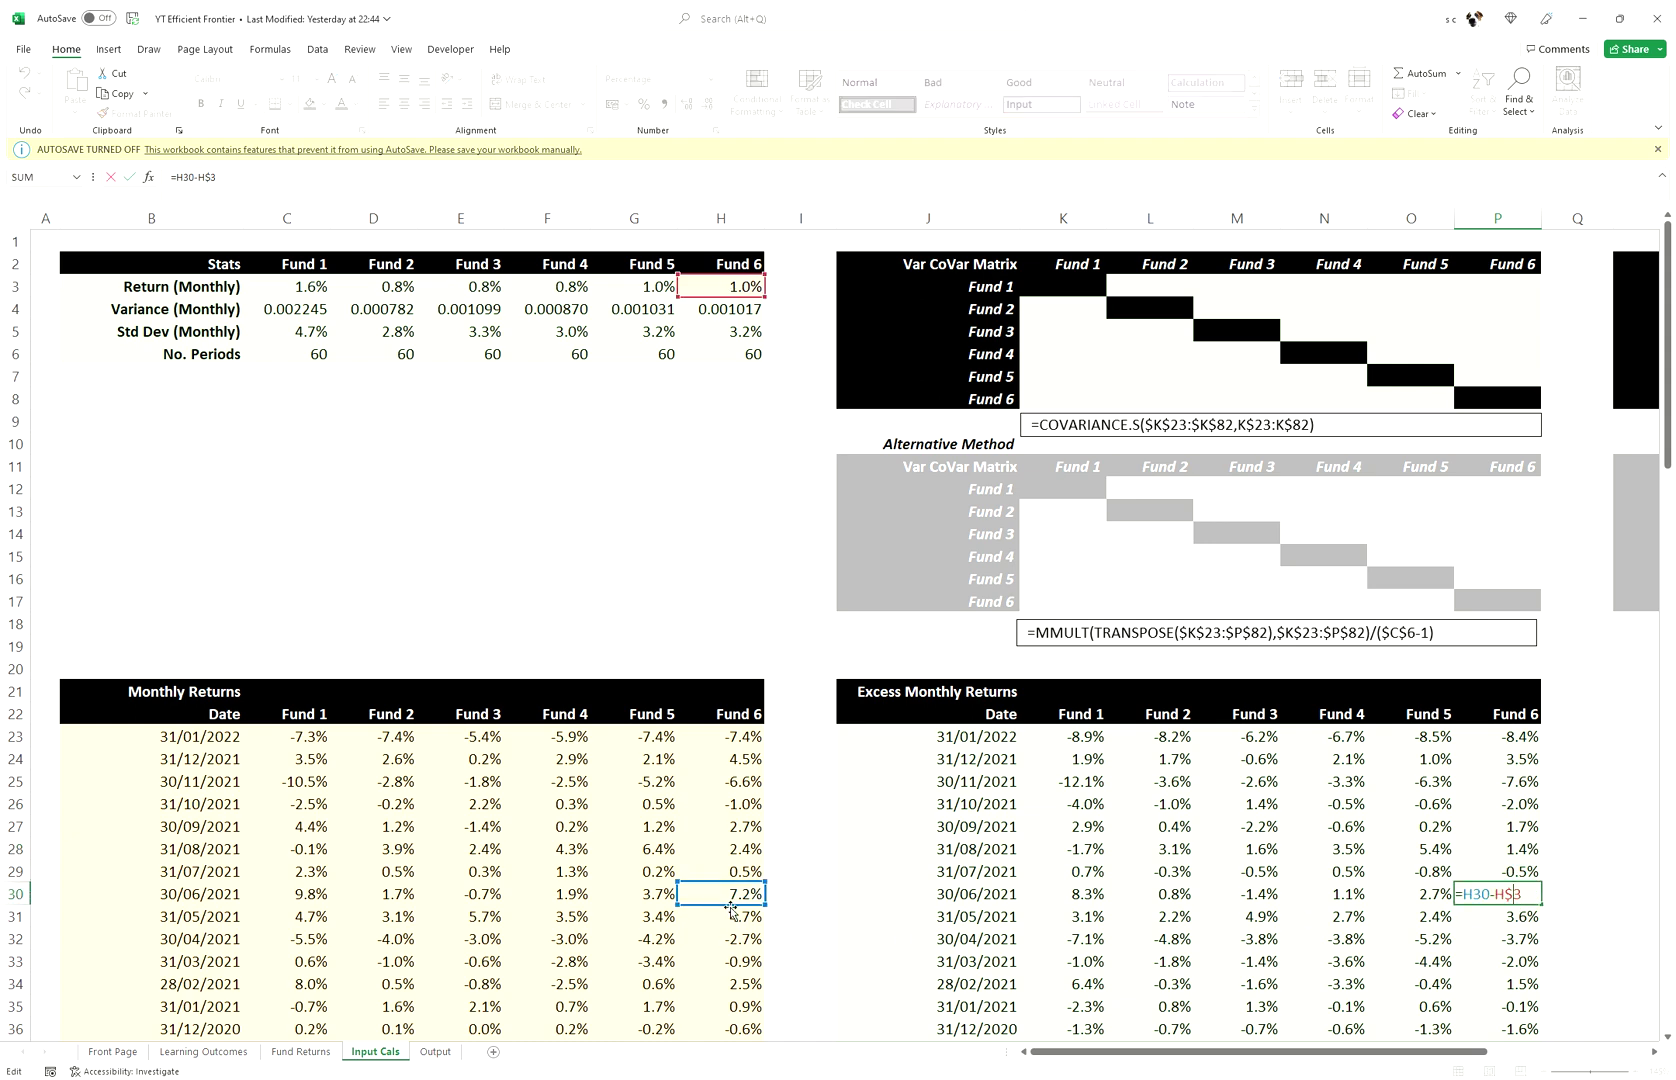
pyautogui.press('Escape')
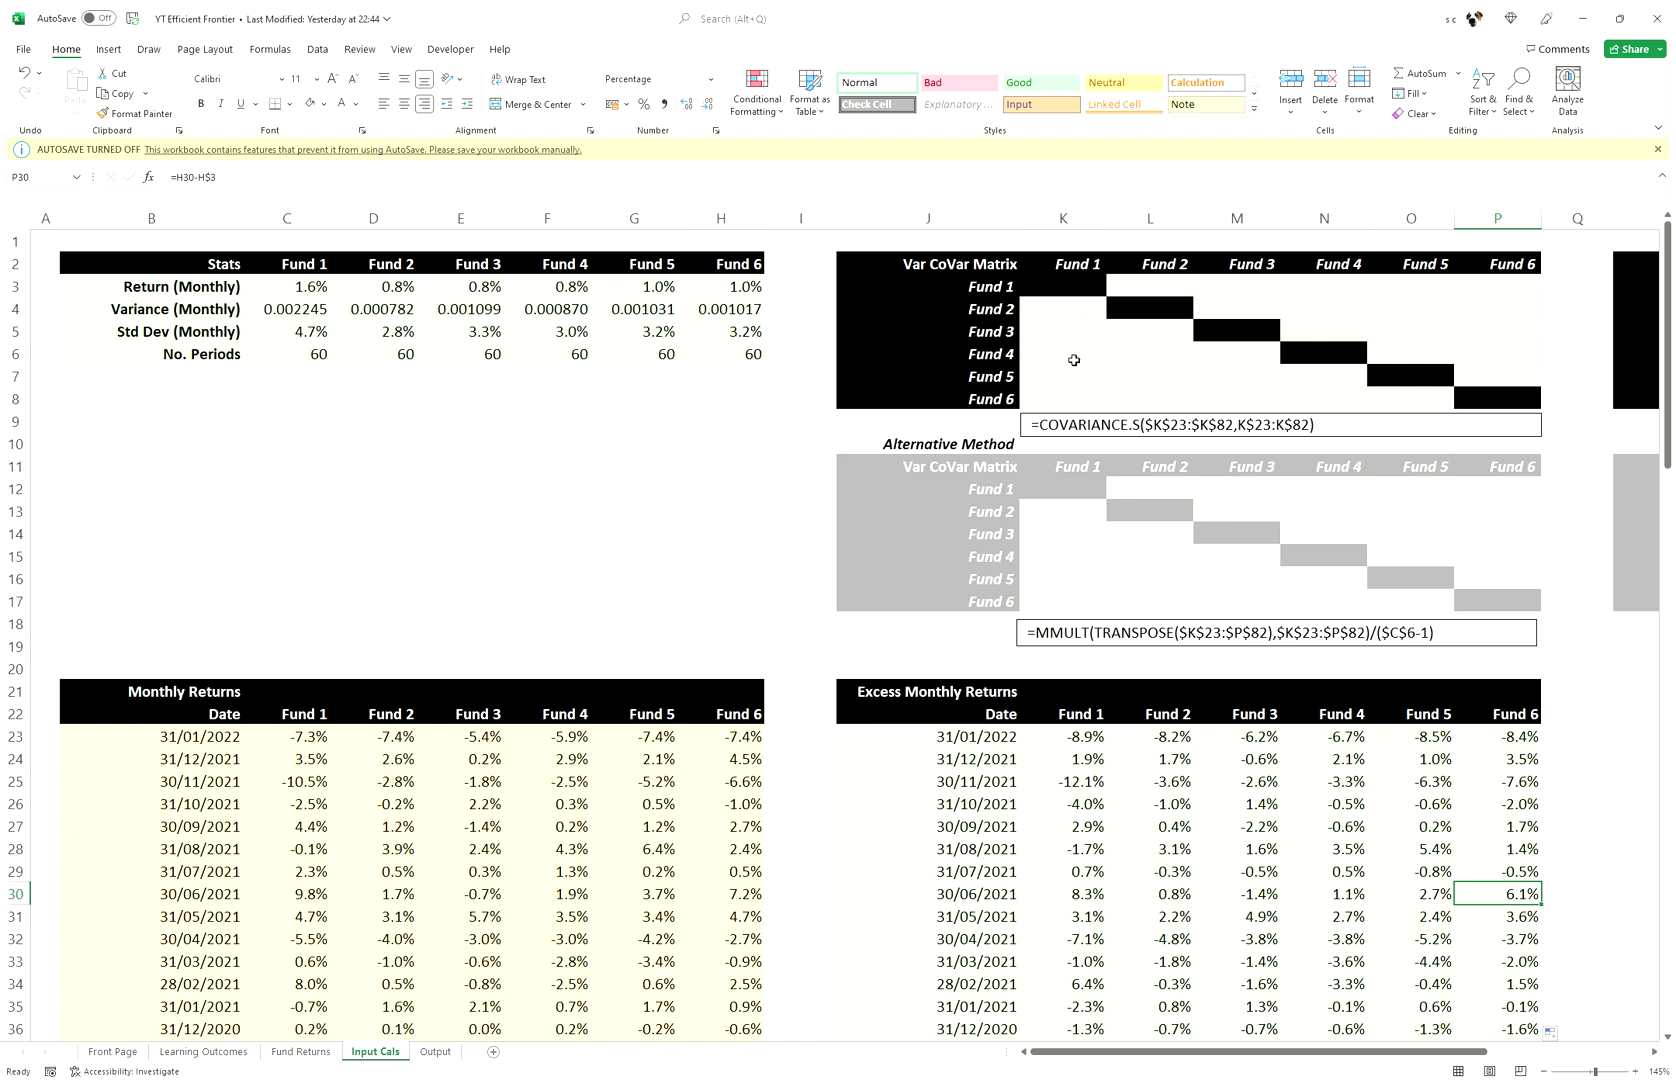
pyautogui.moveTo(1036, 430); pyautogui.dragTo(1345, 432)
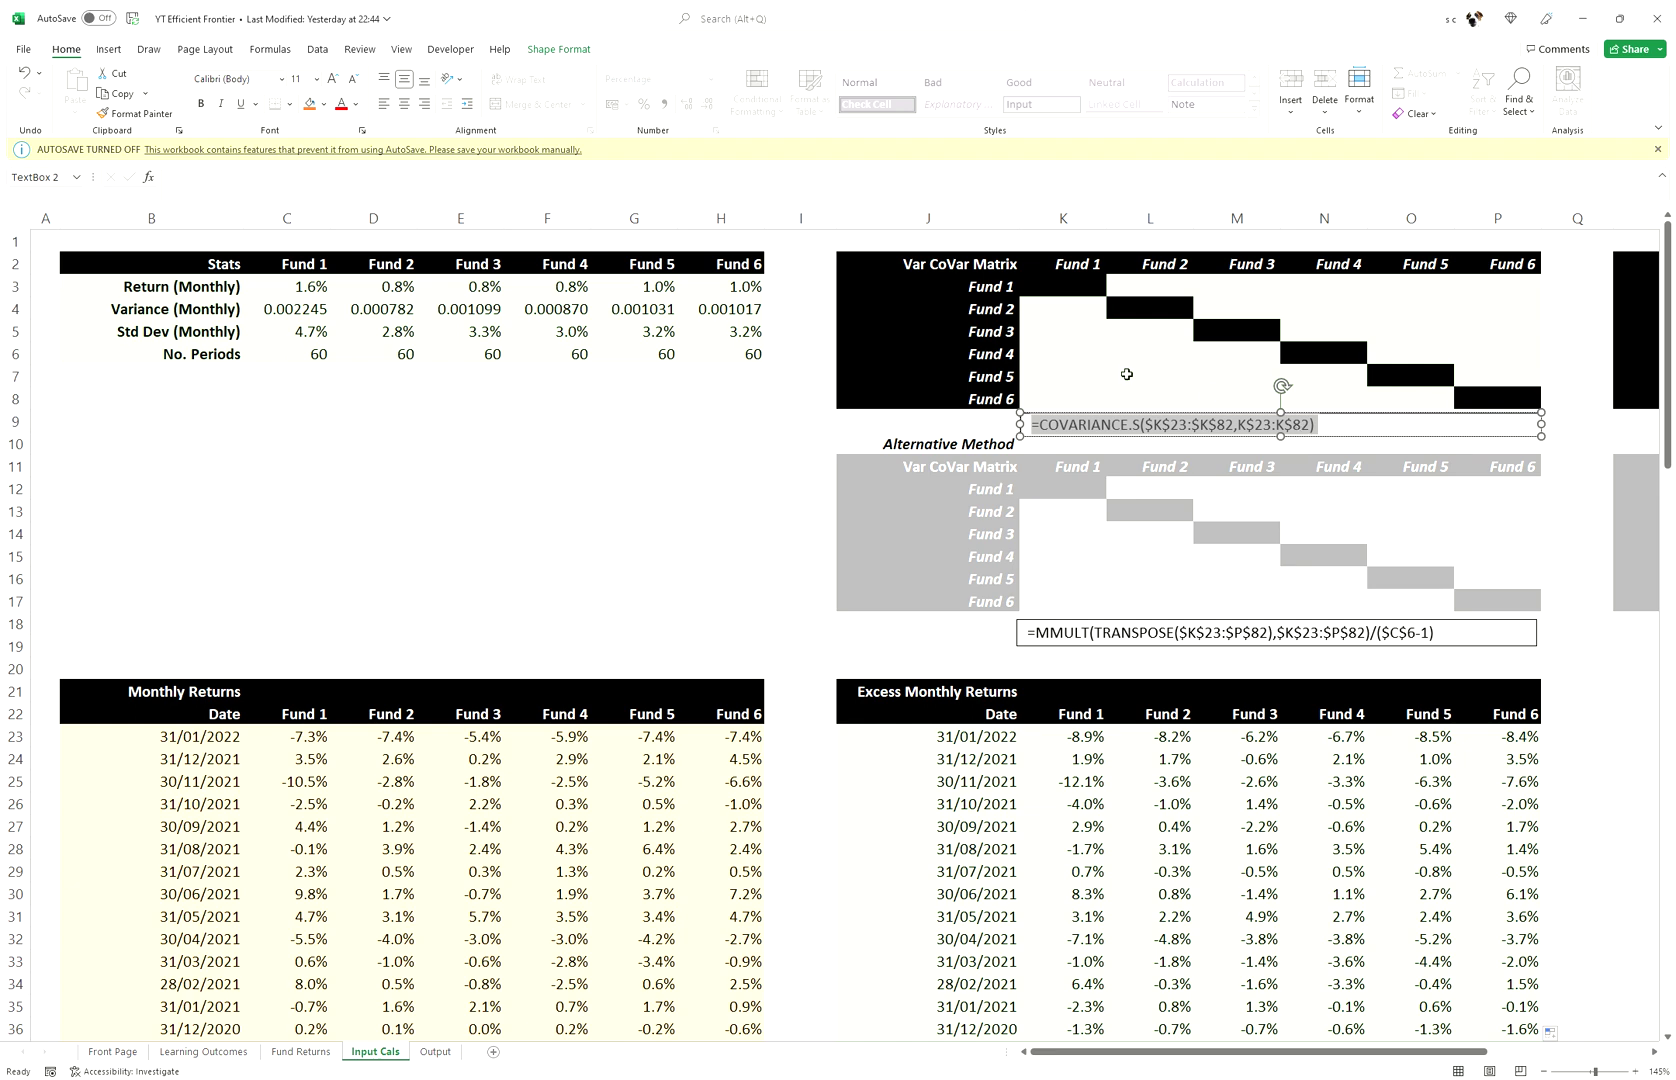
pyautogui.moveTo(1095, 286); pyautogui.dragTo(1101, 399)
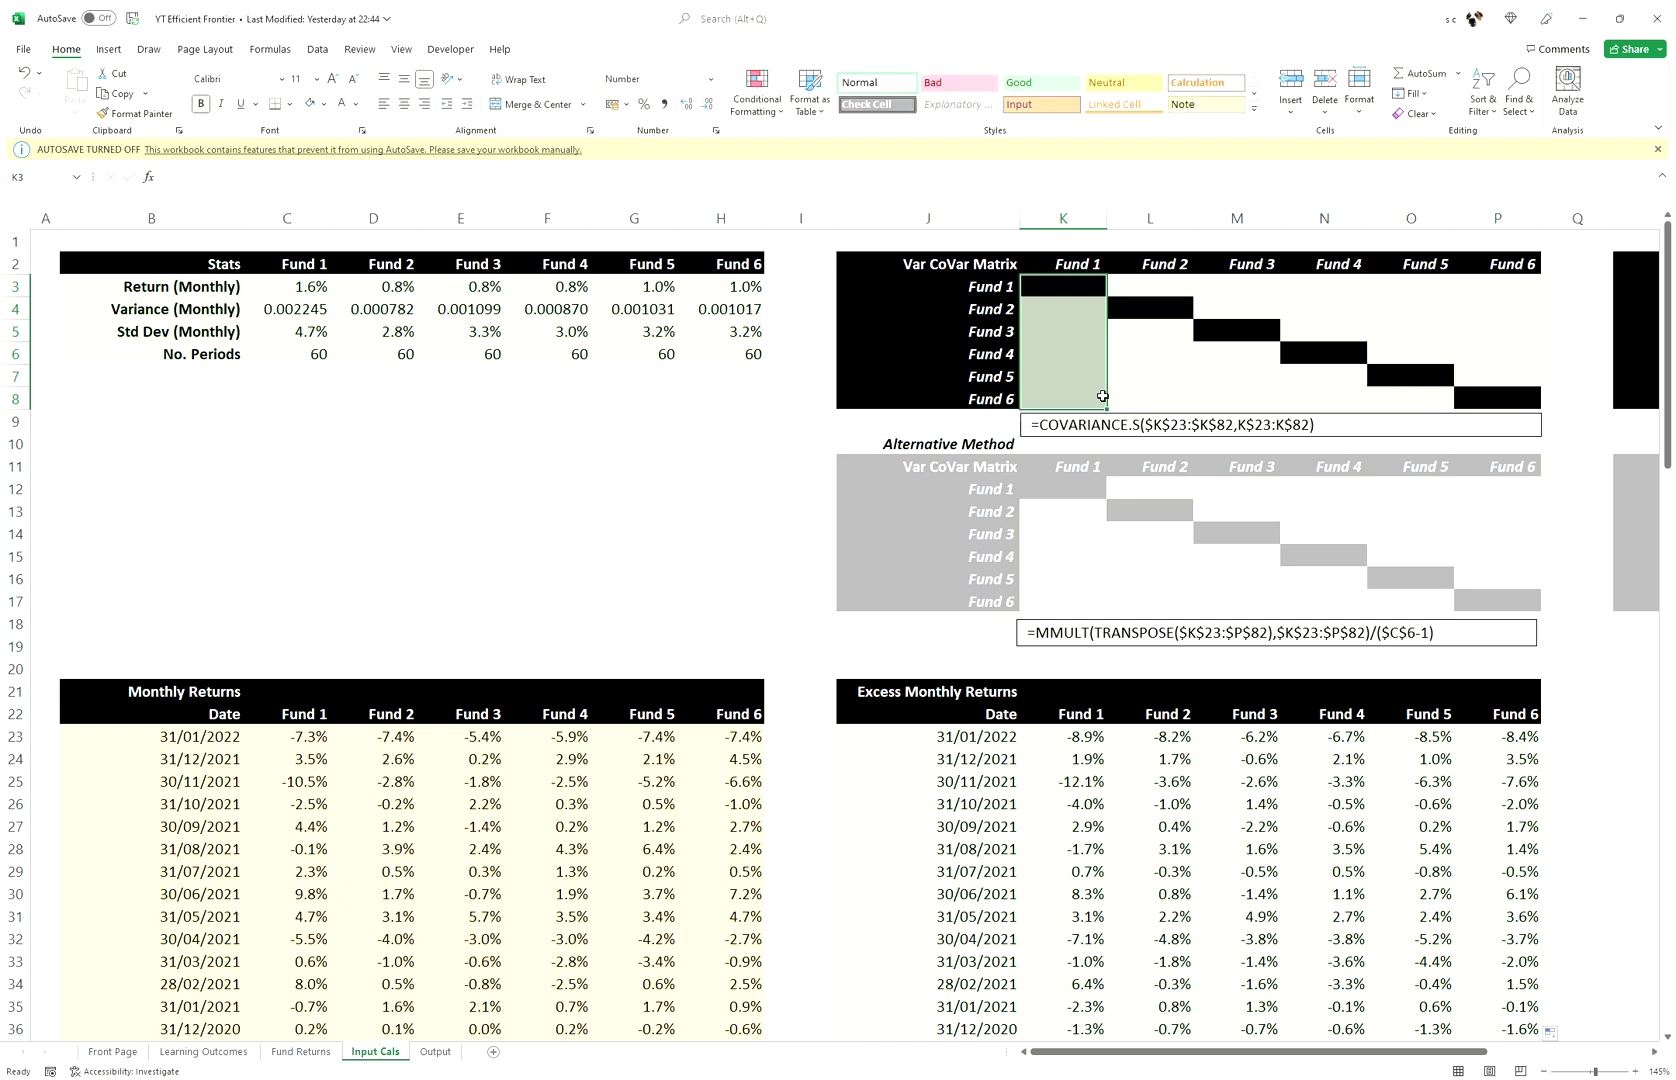
pyautogui.click(1143, 339)
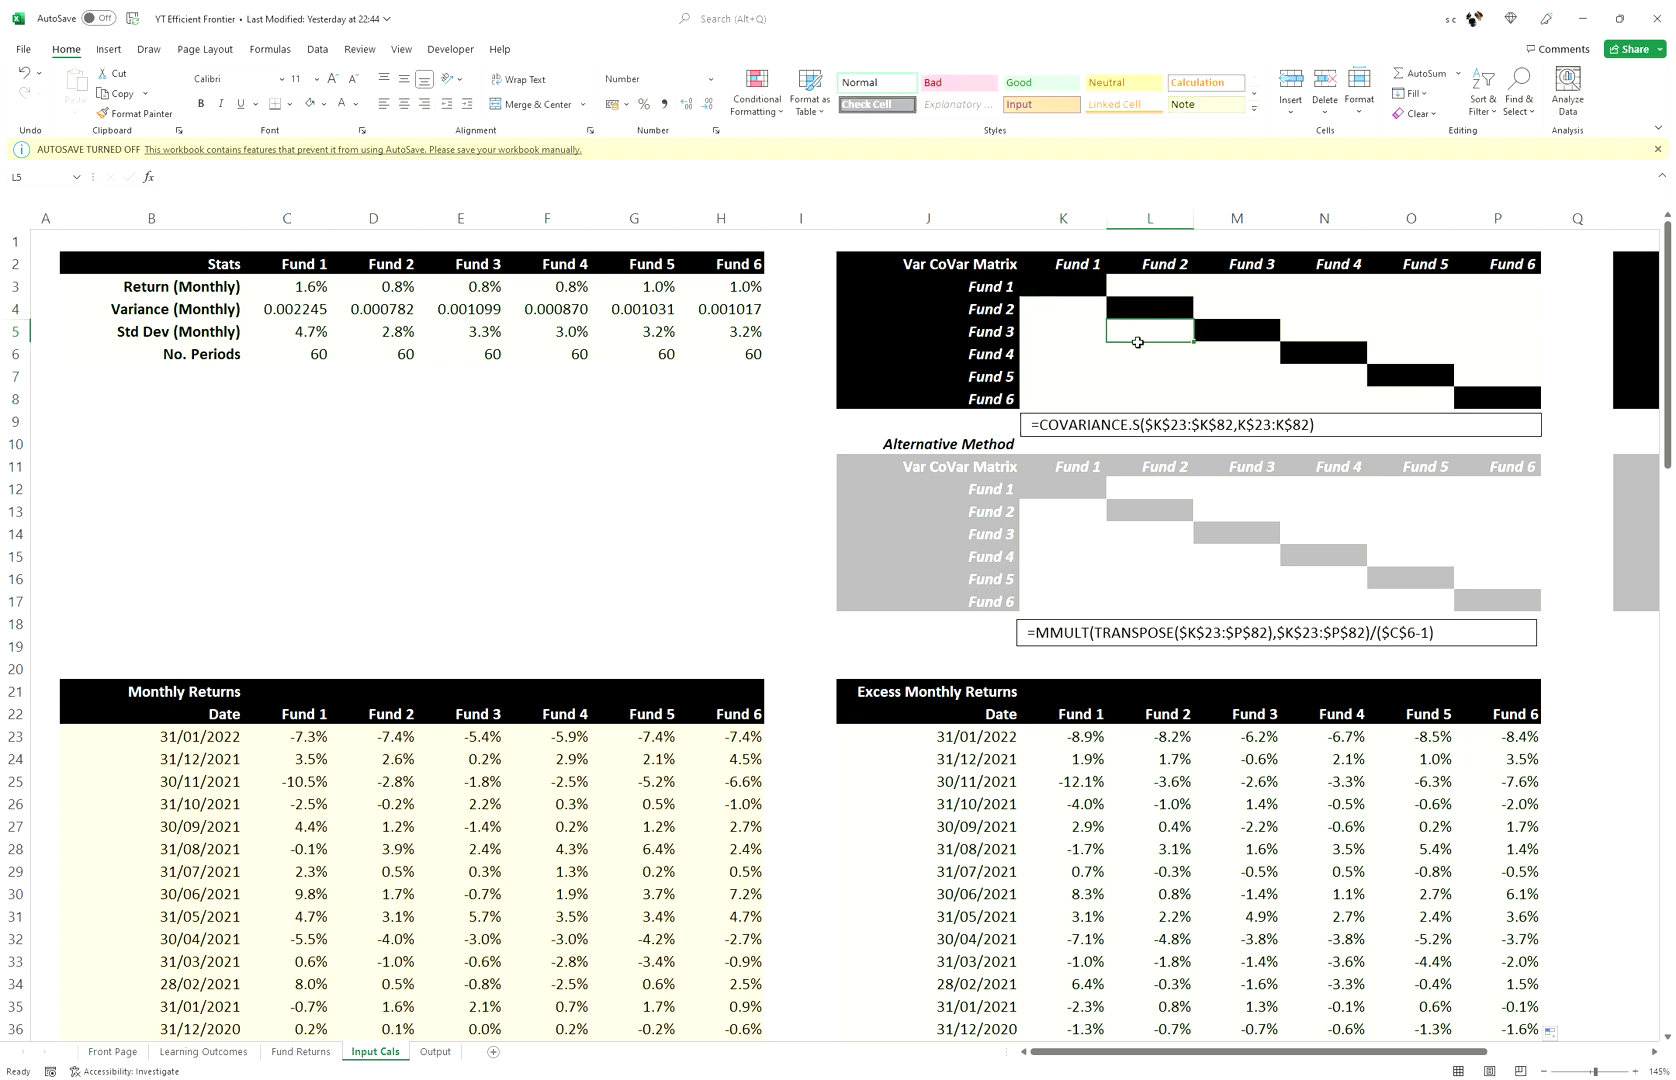
# - Enter =COVARIANCE.S($K$23:$K$82,K$23:K$82) in K3 of the Var CoVar Matrix, and compare the result with Fund 1's variance in C4
pyautogui.click(1080, 293)
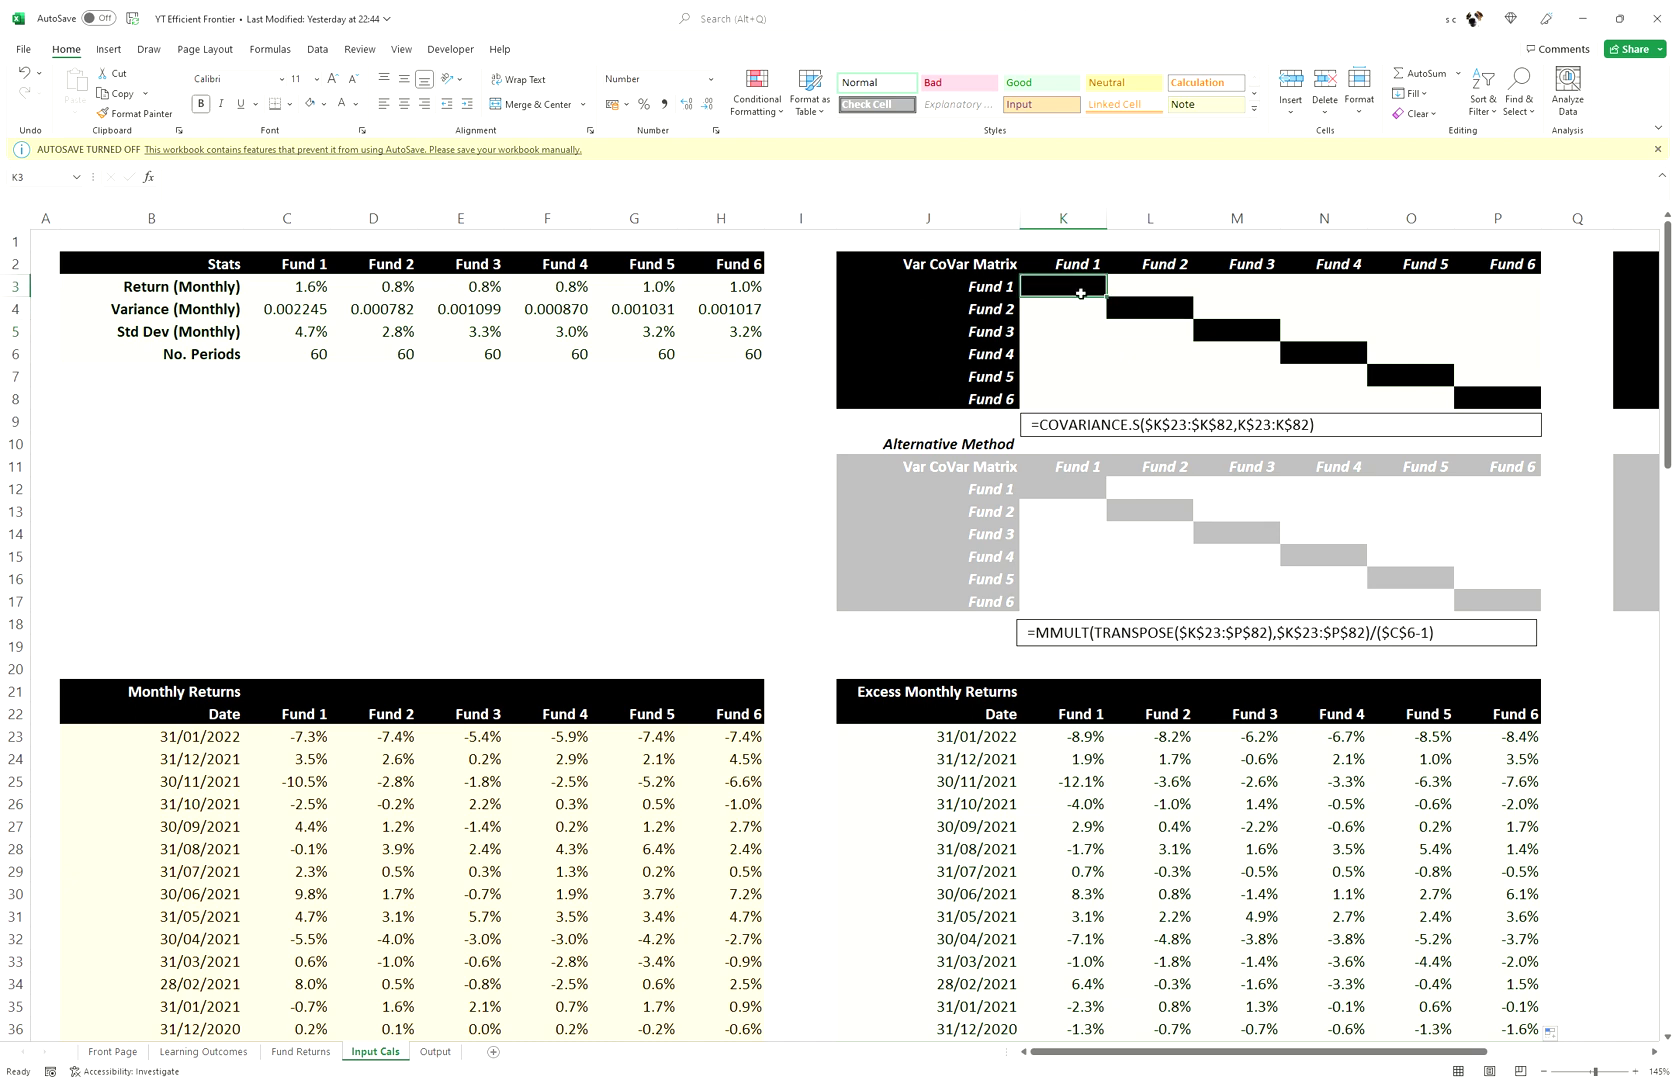
pyautogui.write('=COVARIANCE.S(')
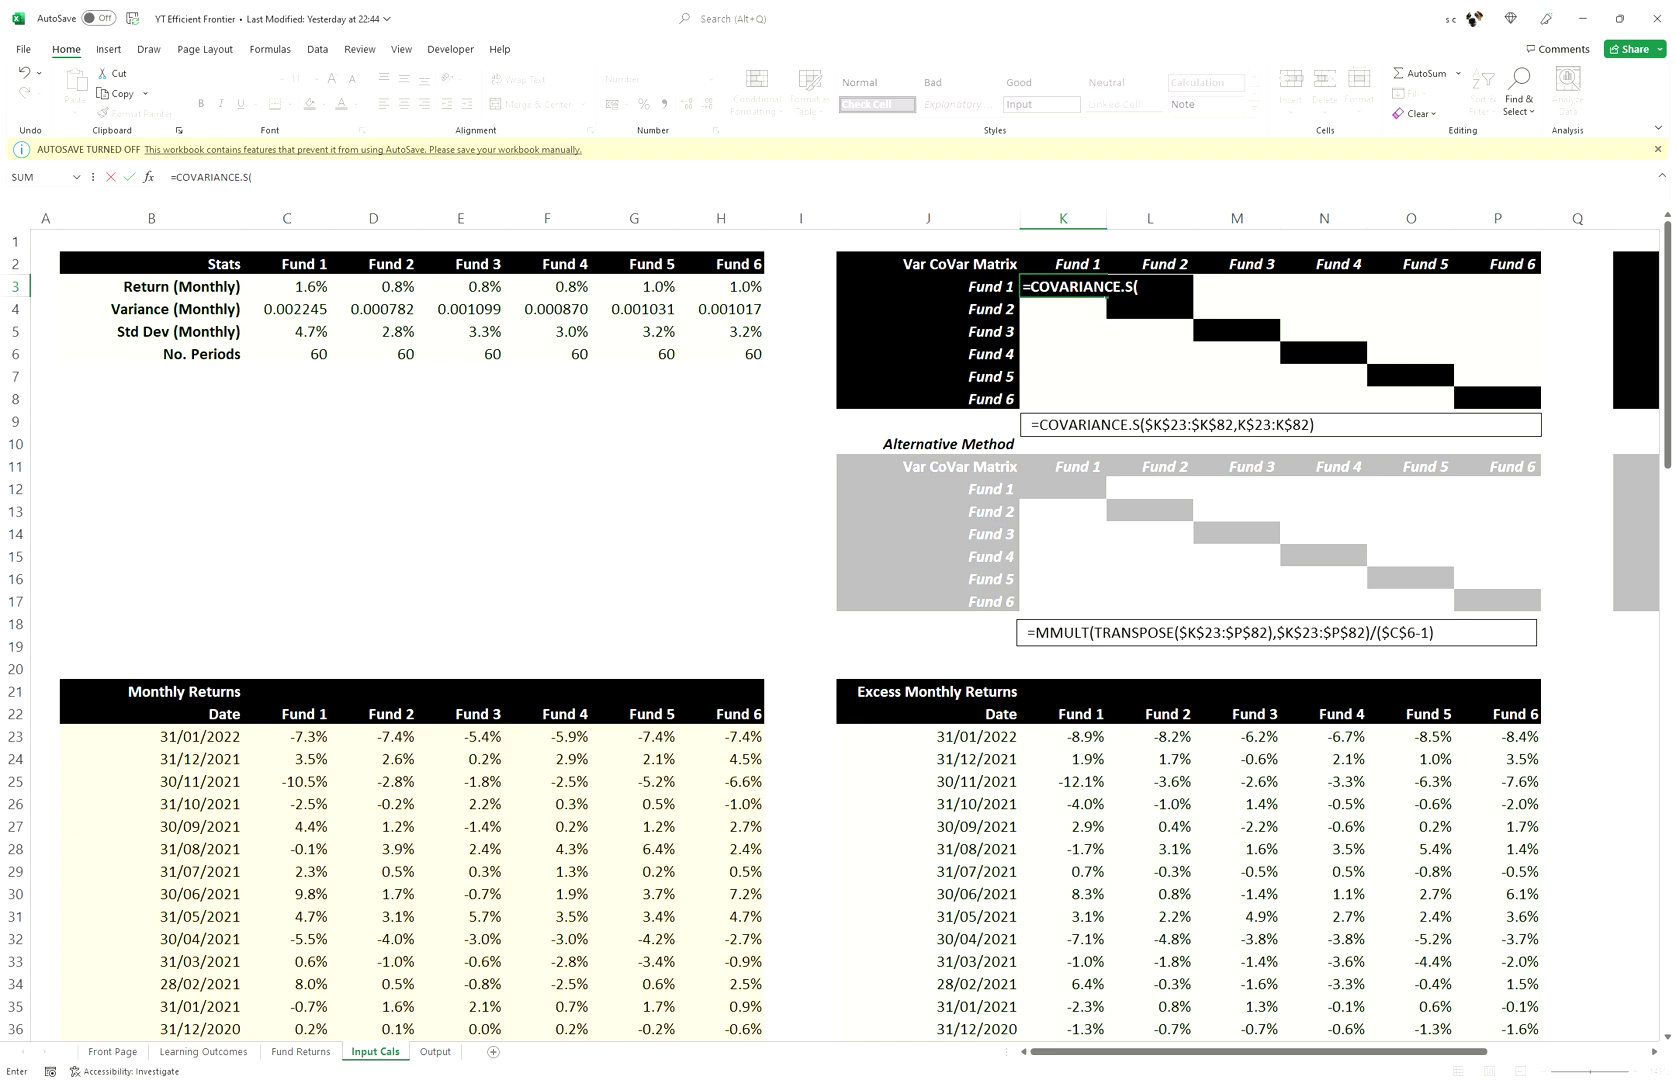
pyautogui.click(1087, 738)
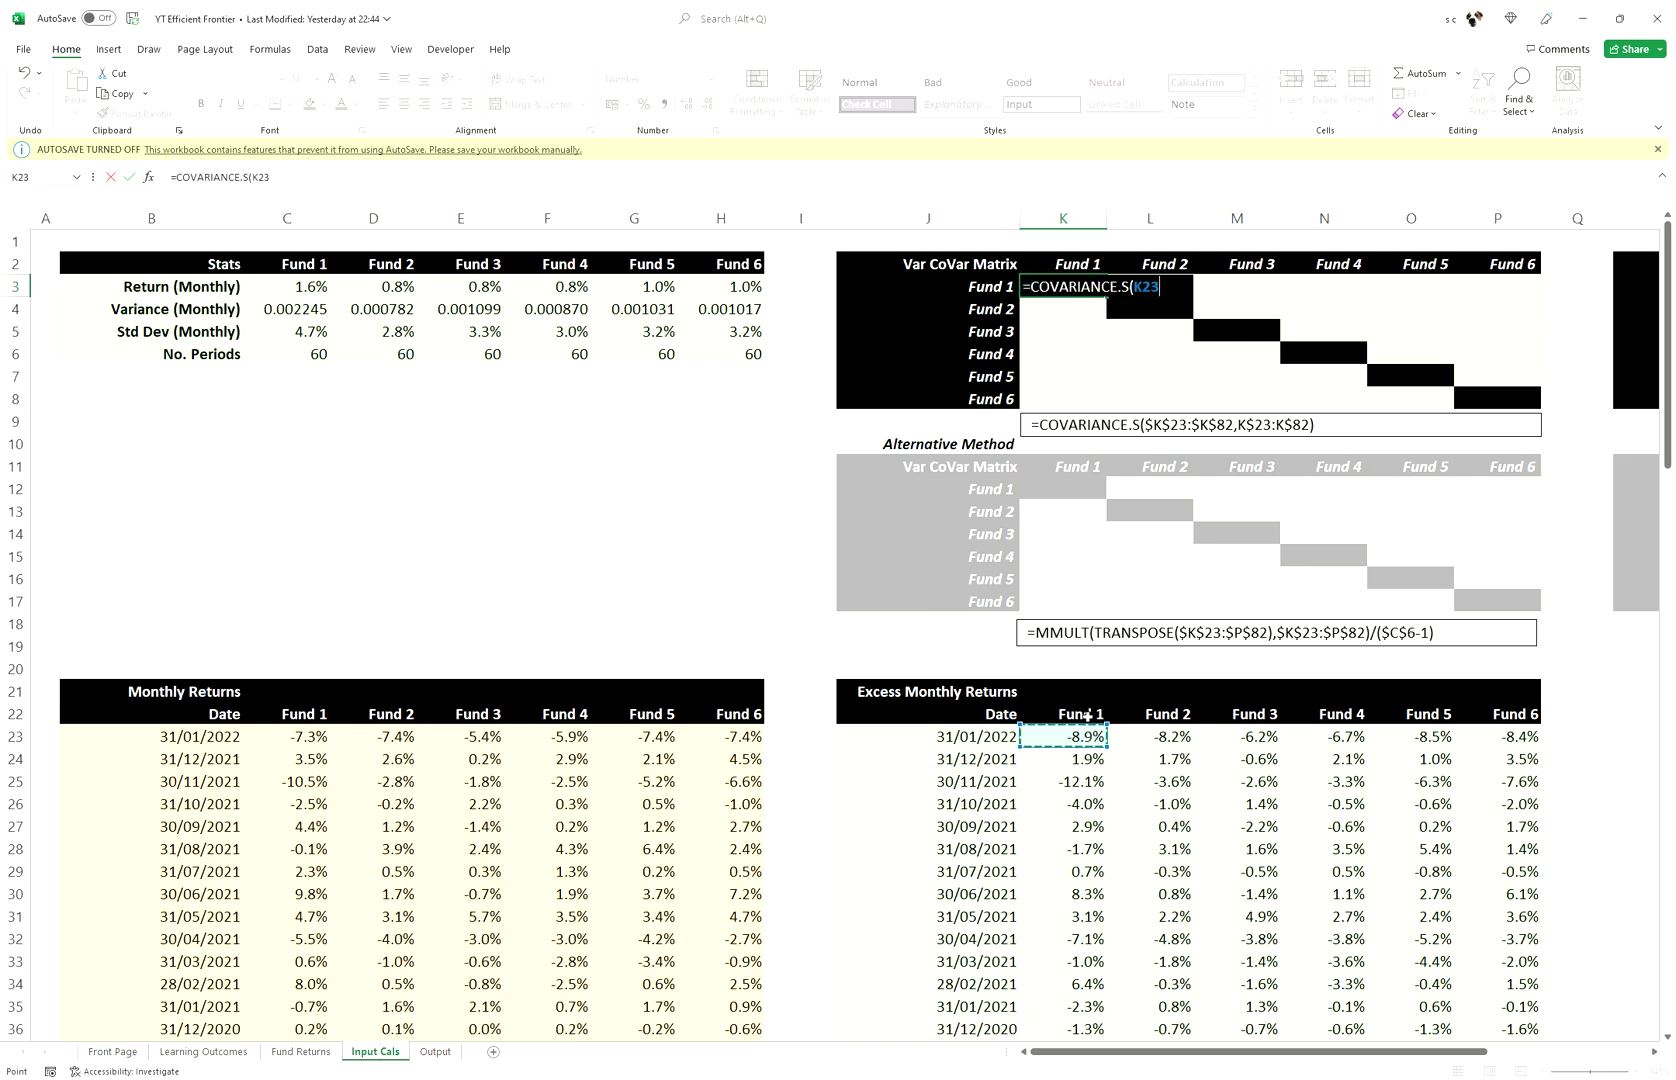
pyautogui.hotkey('ctrl', 'shift', 'Down')
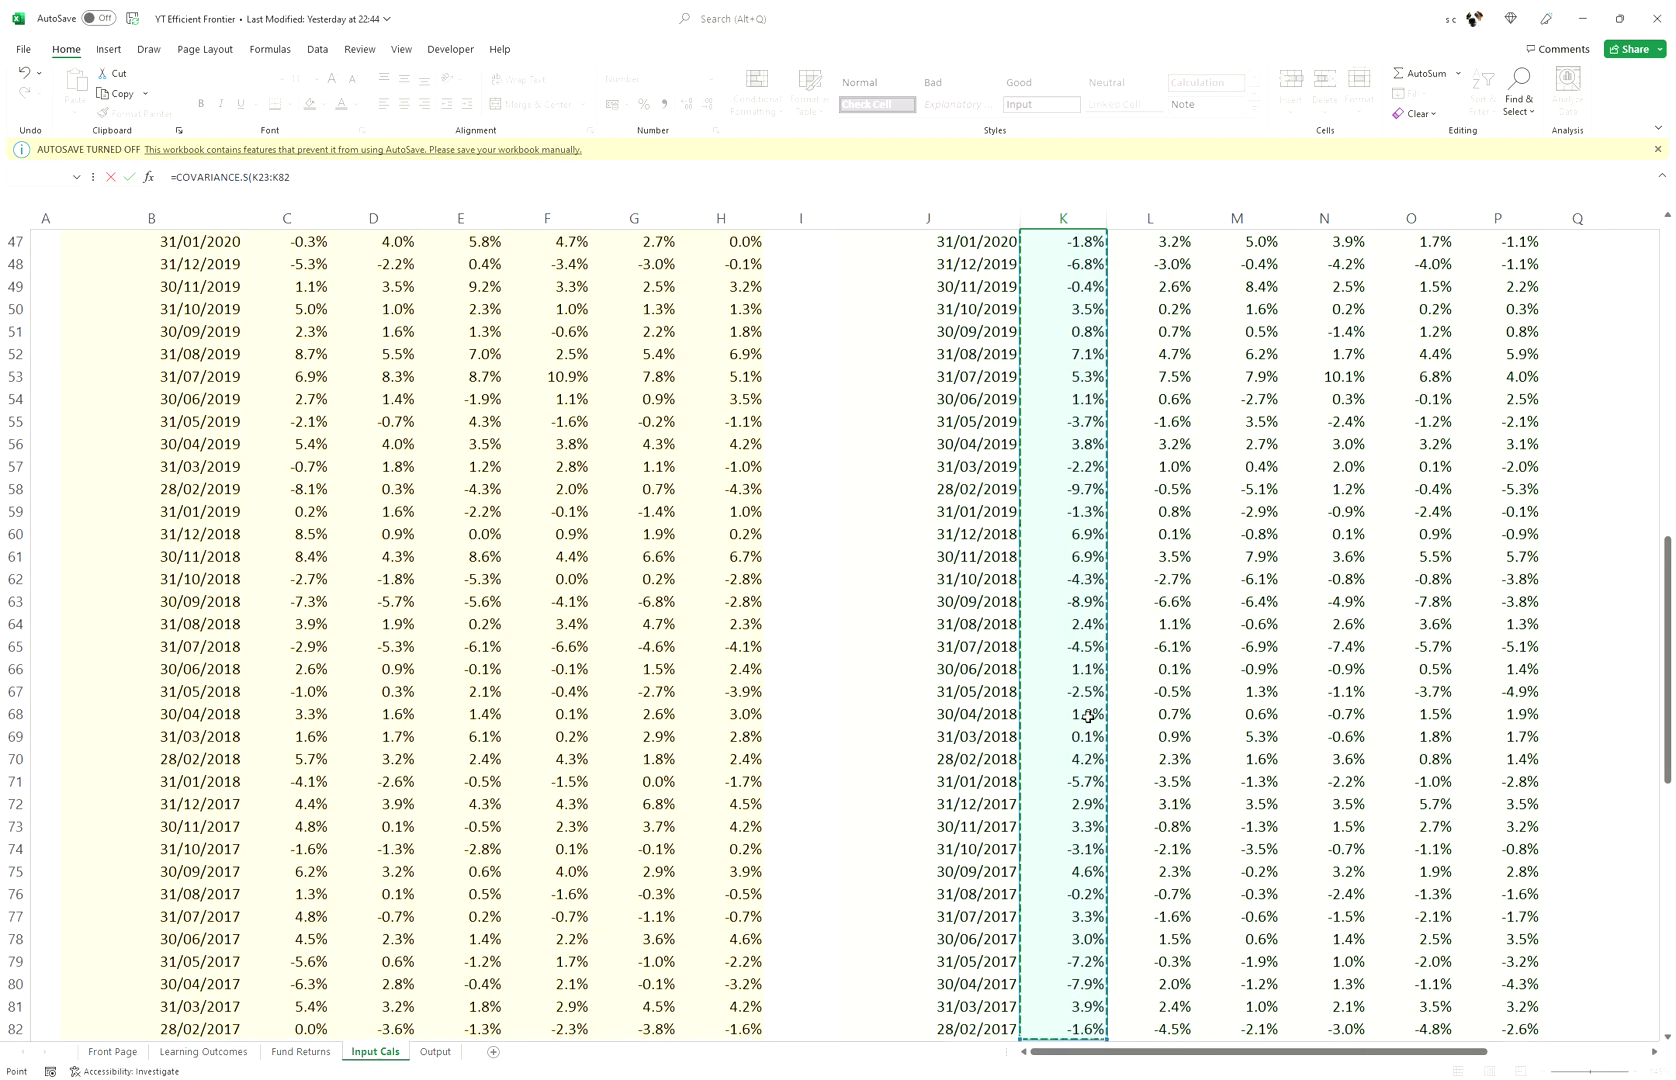
pyautogui.press('F4')
pyautogui.write(',')
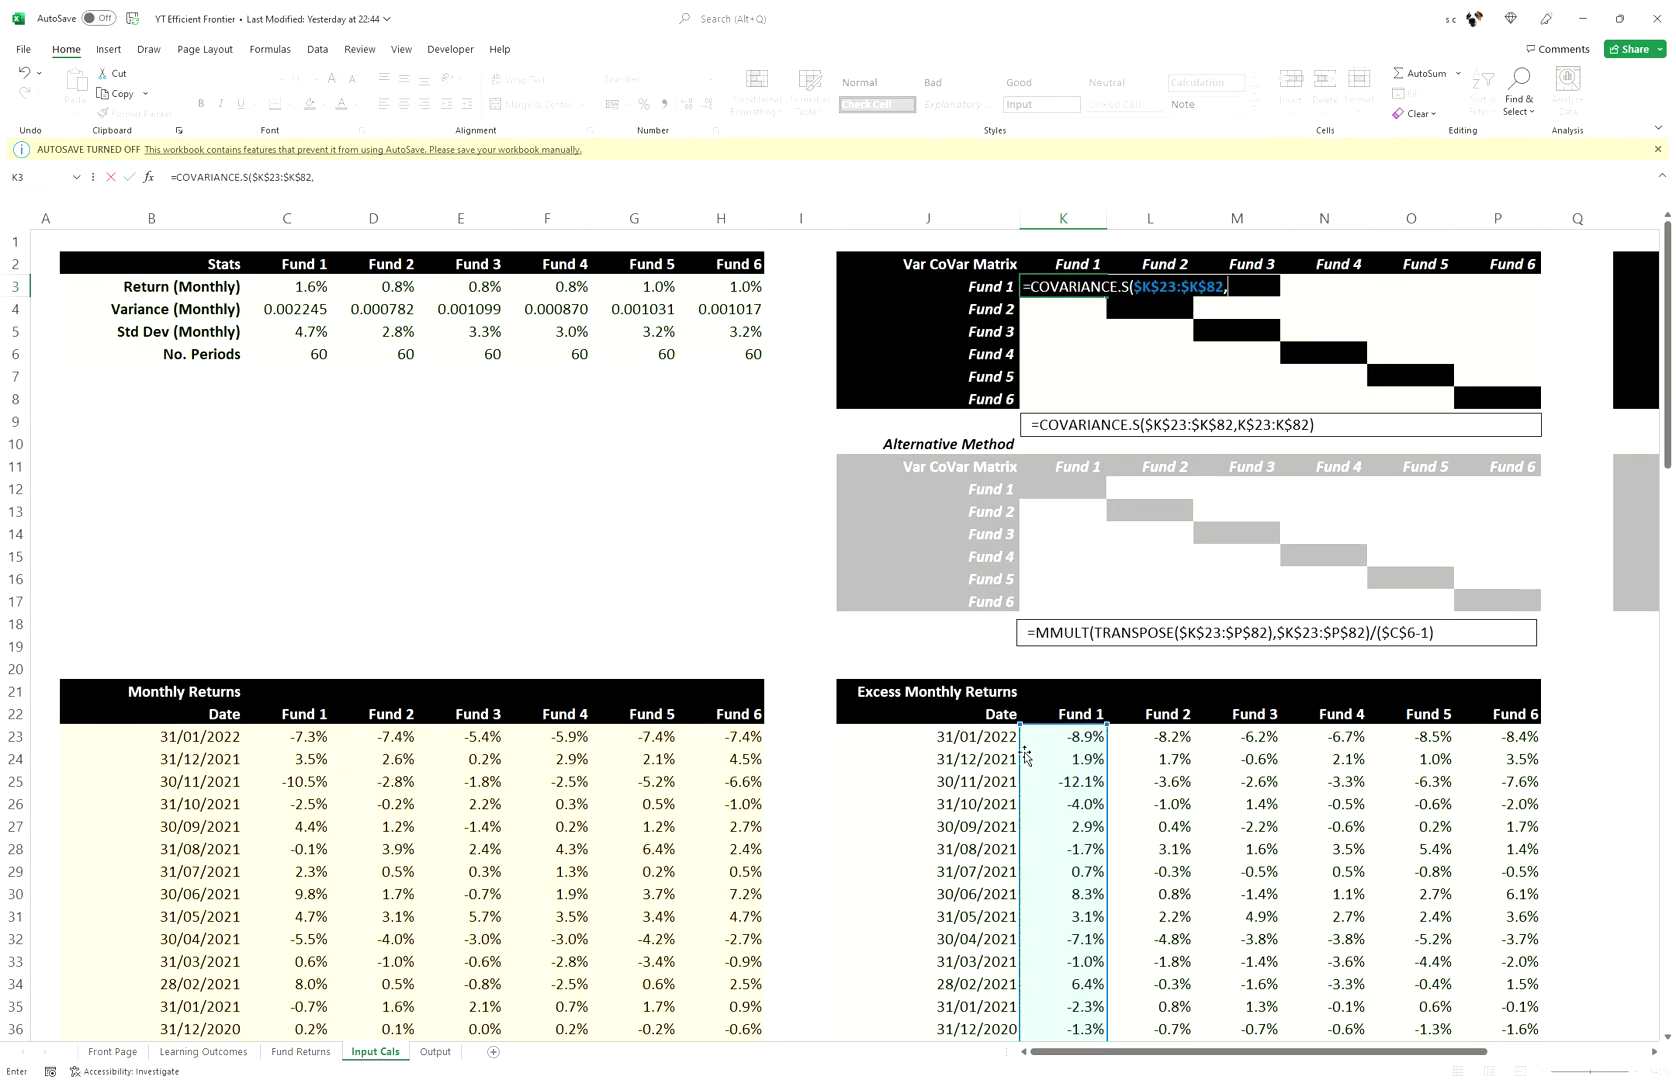
pyautogui.click(1050, 738)
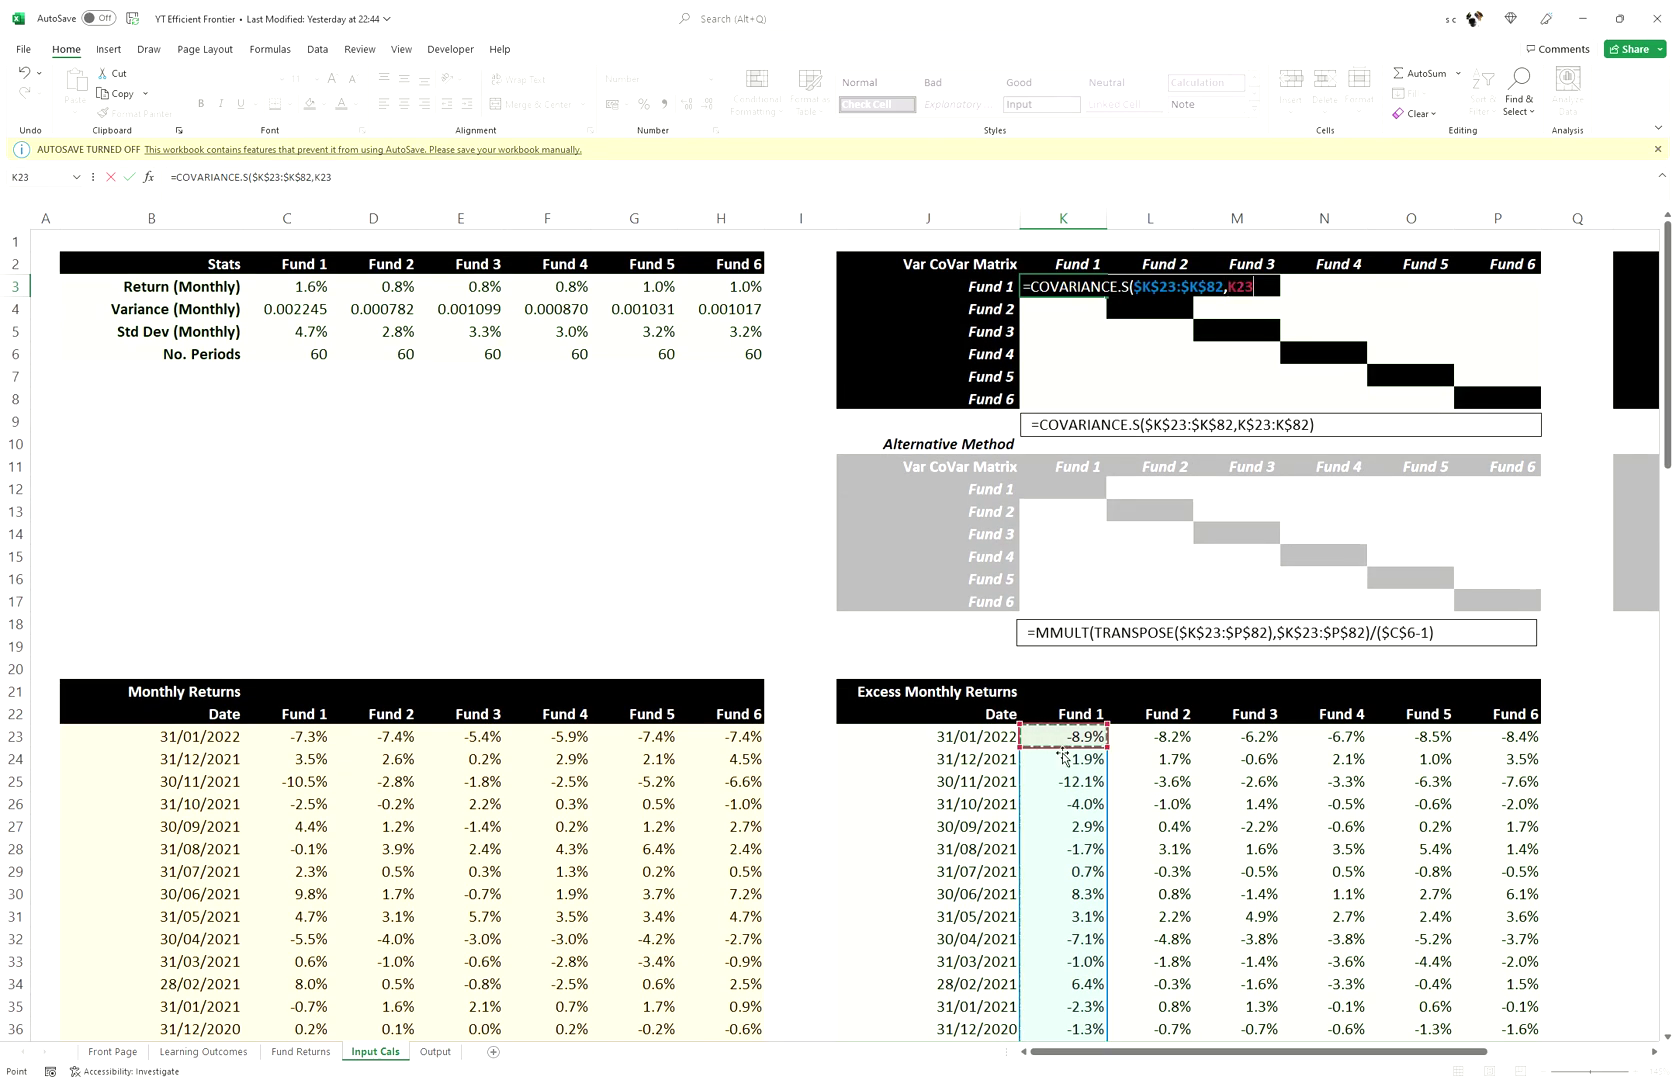
pyautogui.hotkey('ctrl', 'shift', 'Down')
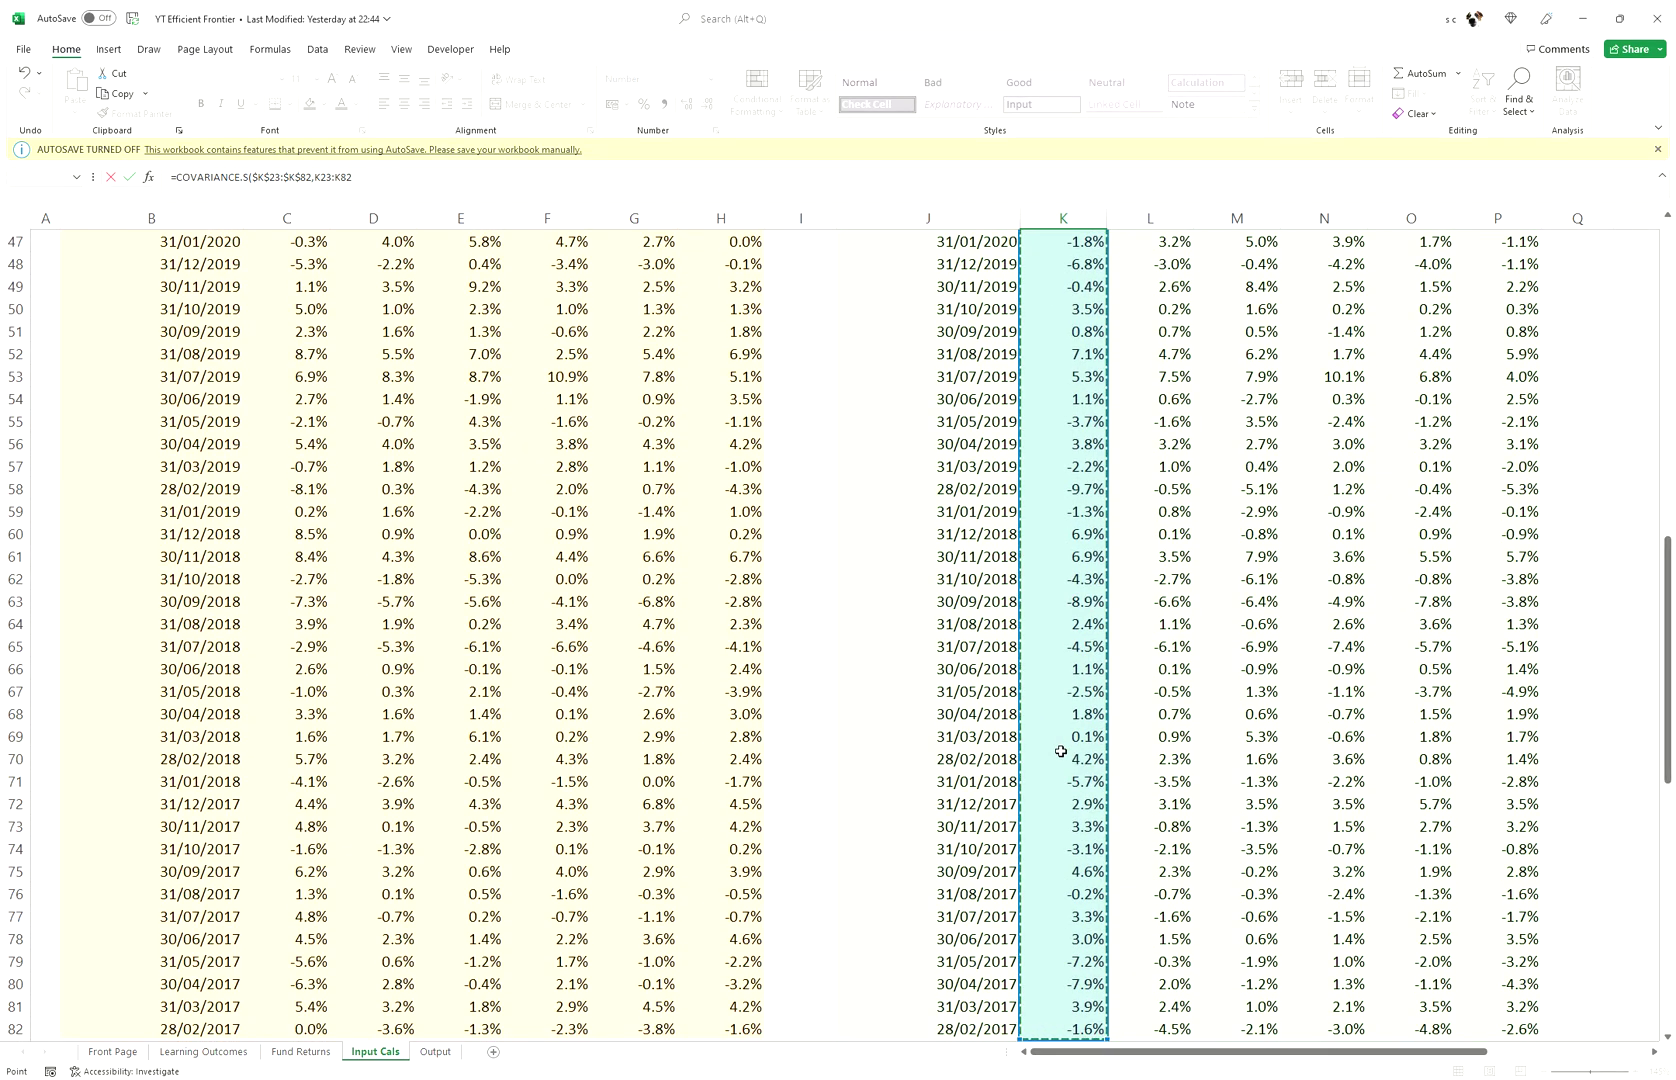
pyautogui.press('F4')
pyautogui.press('F4')
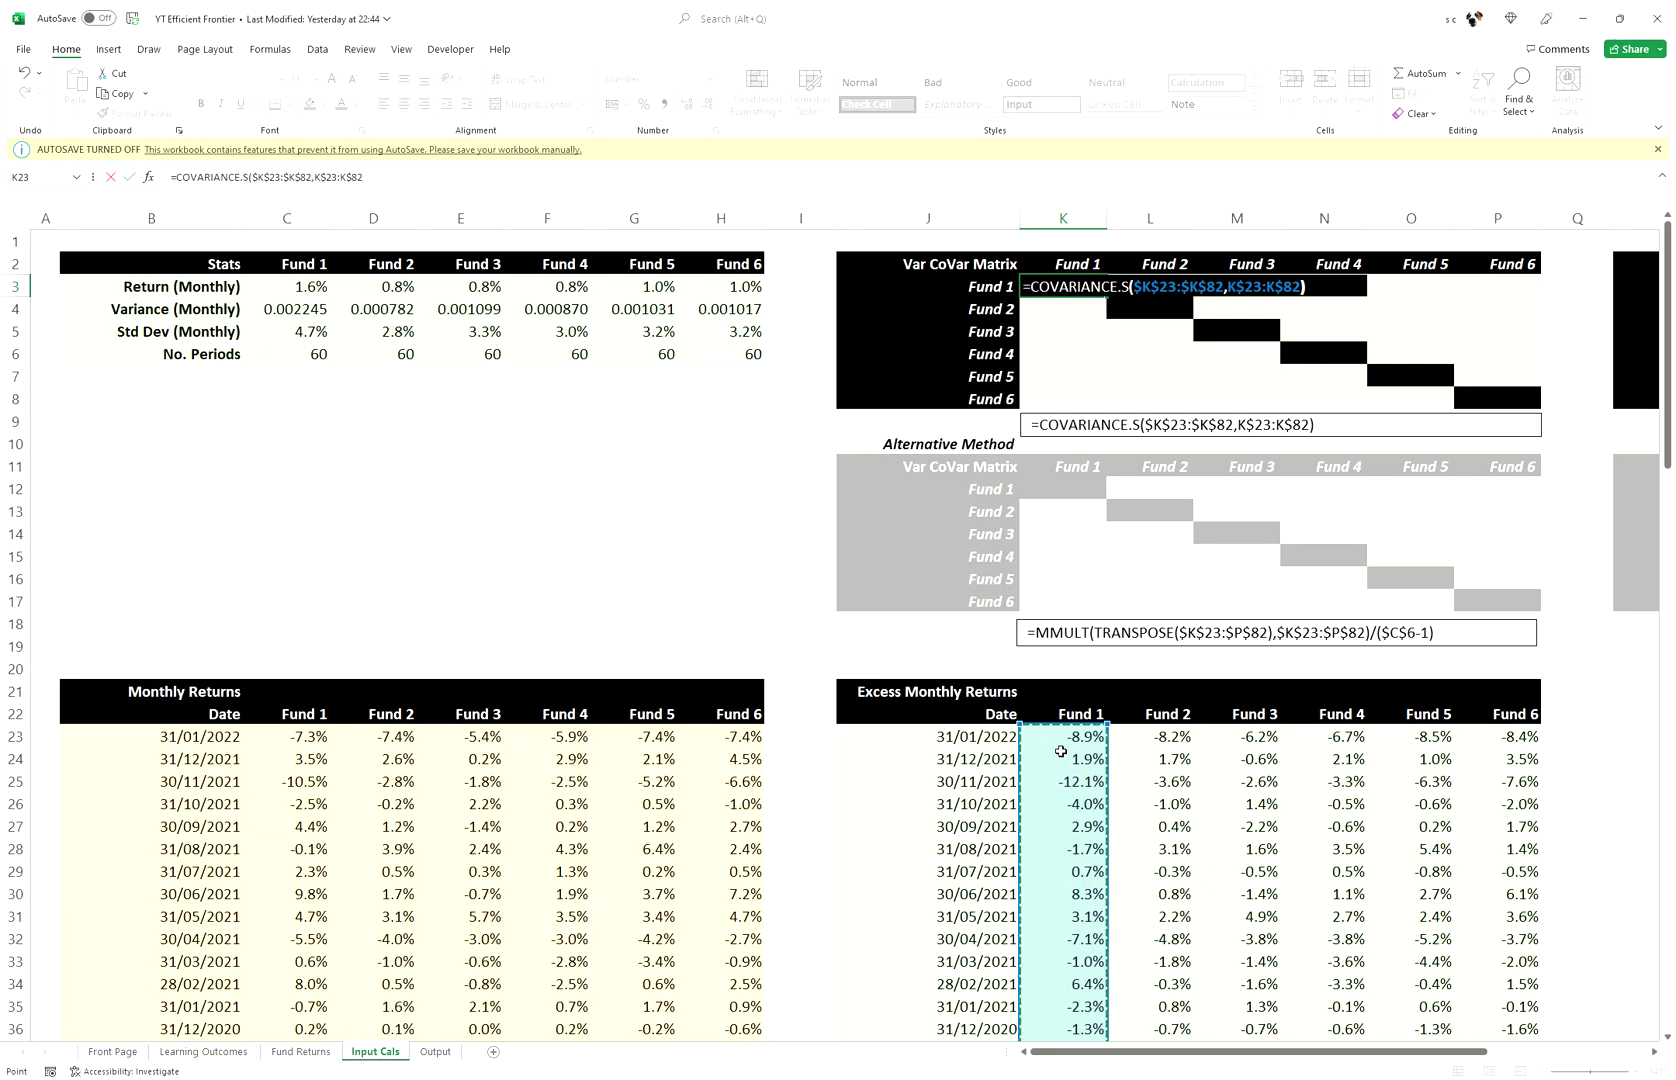
pyautogui.press('Return')
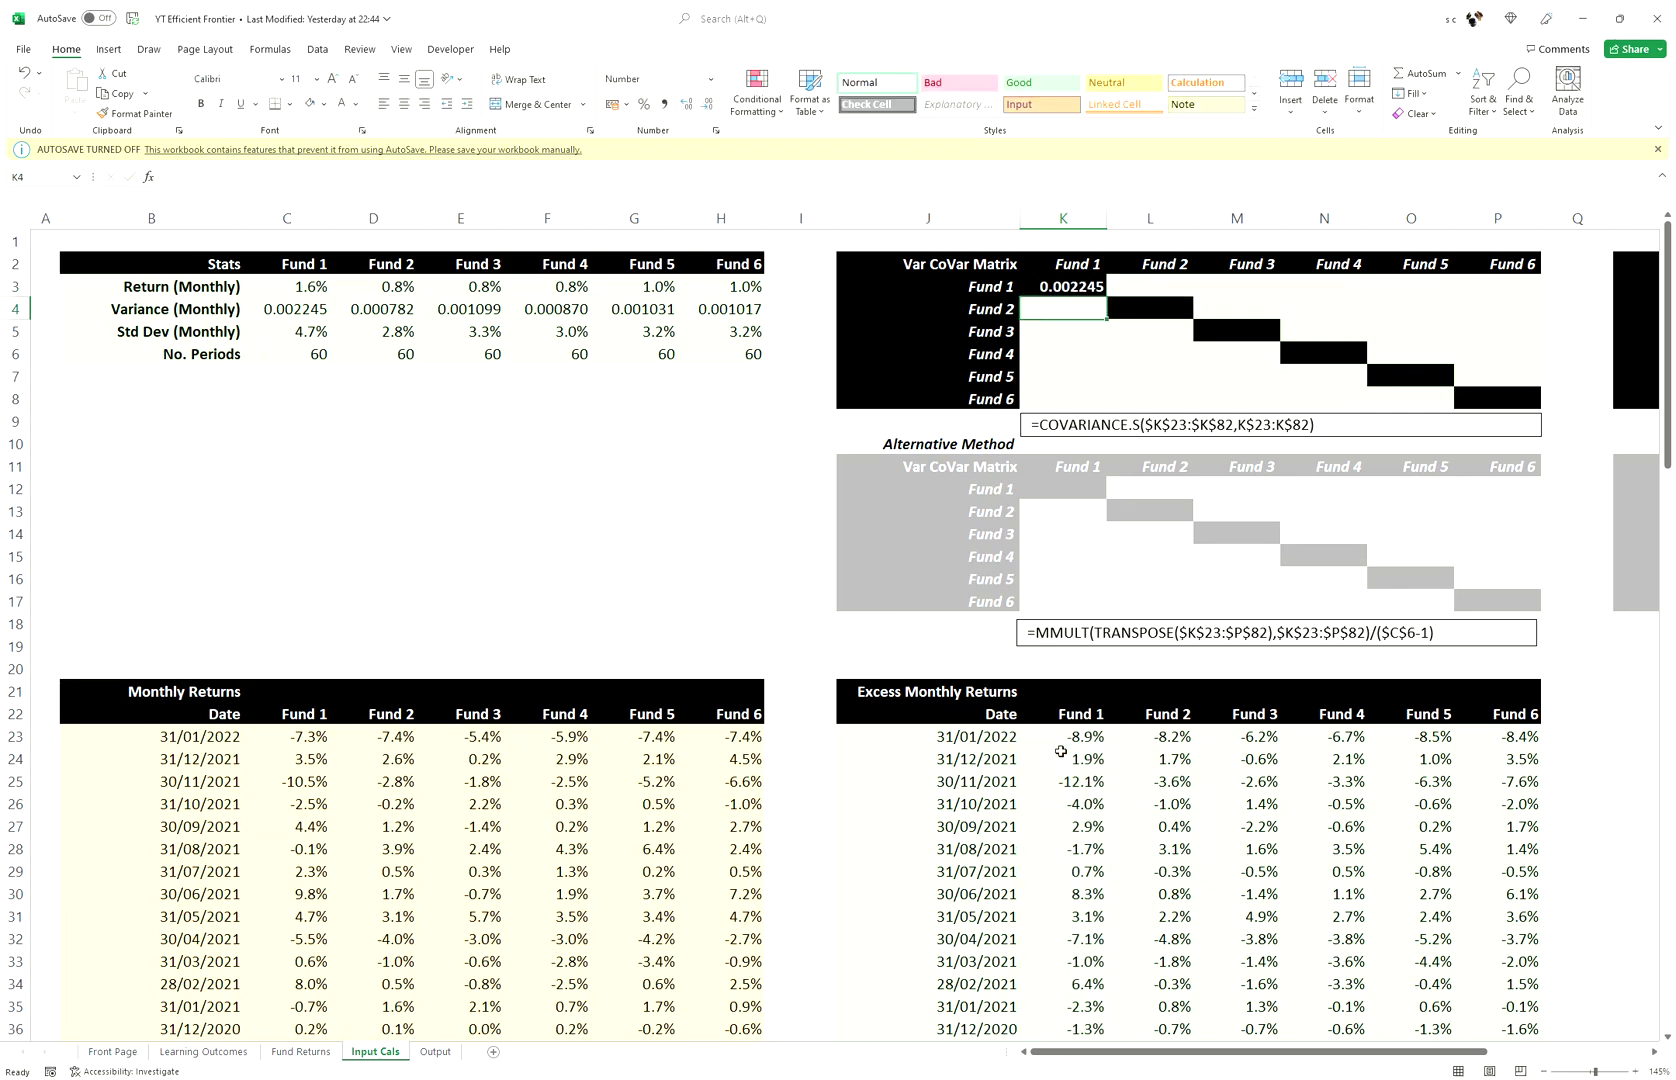
pyautogui.click(1055, 286)
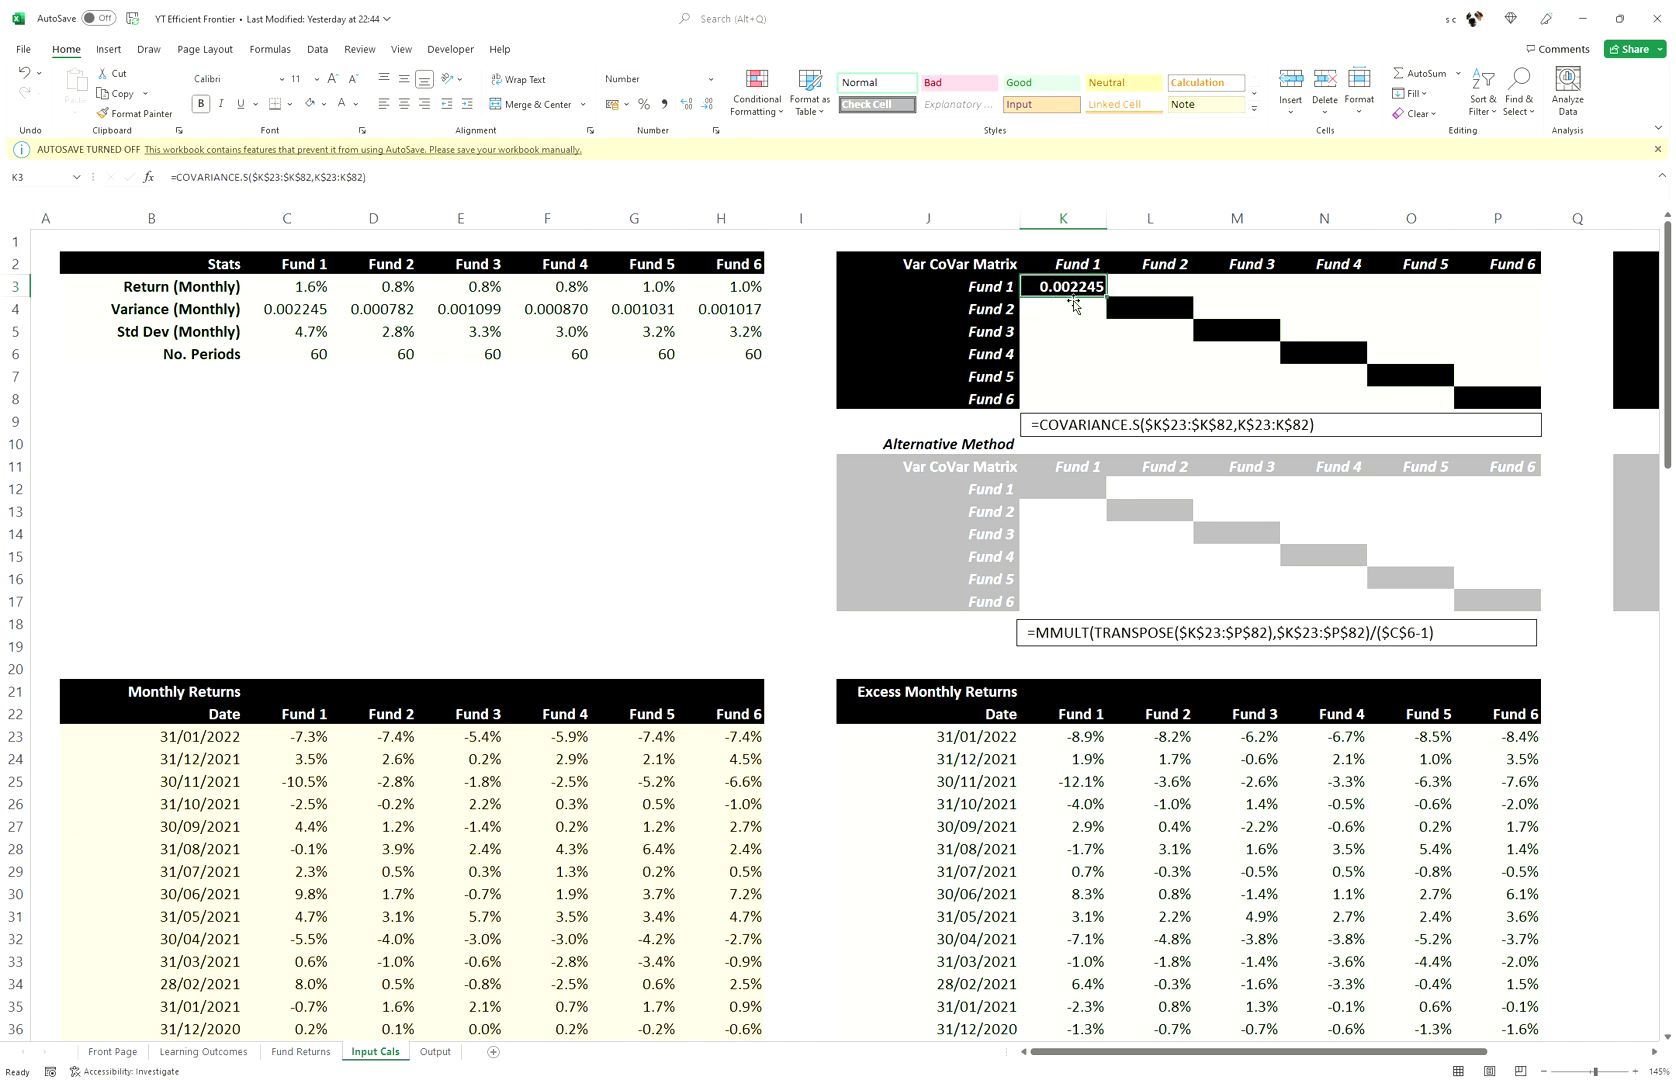
pyautogui.keyDown('ctrl'); pyautogui.click(308, 316); pyautogui.keyUp('ctrl')
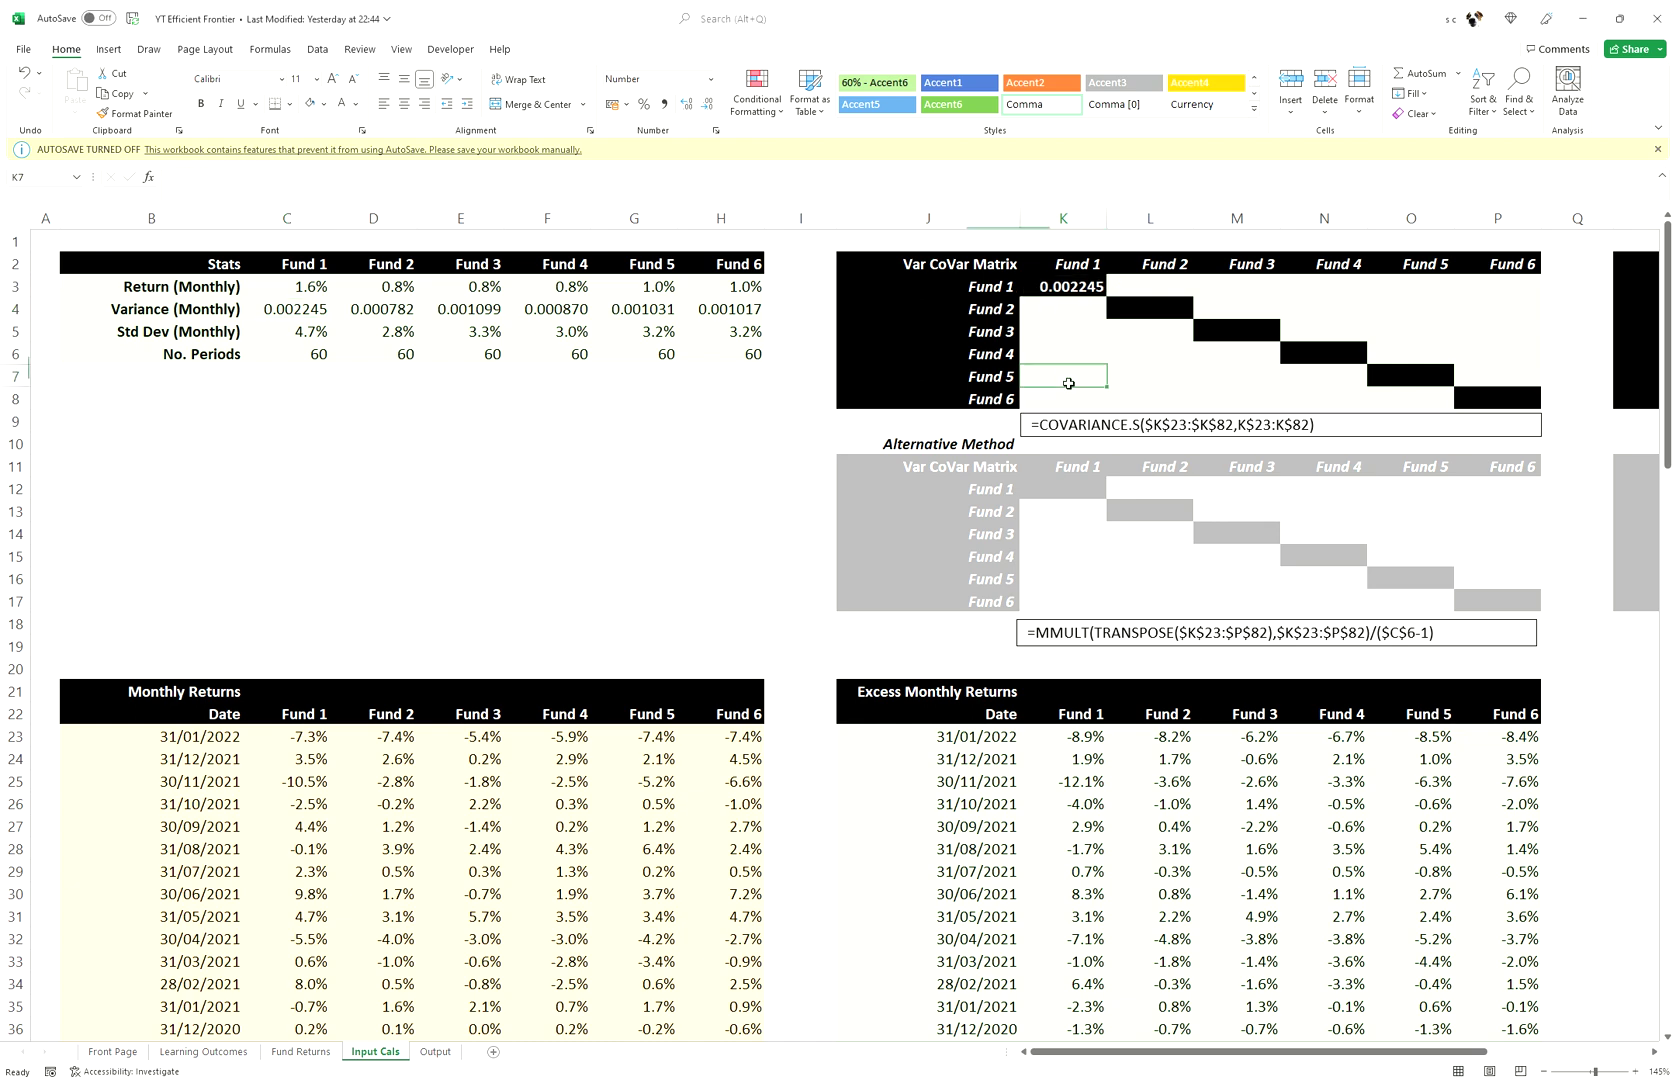
# - Copy the covariance formula from K3 across the Fund 1 row to Fund 6 in P3
pyautogui.click(1076, 288)
pyautogui.hotkey('ctrl', 'c')
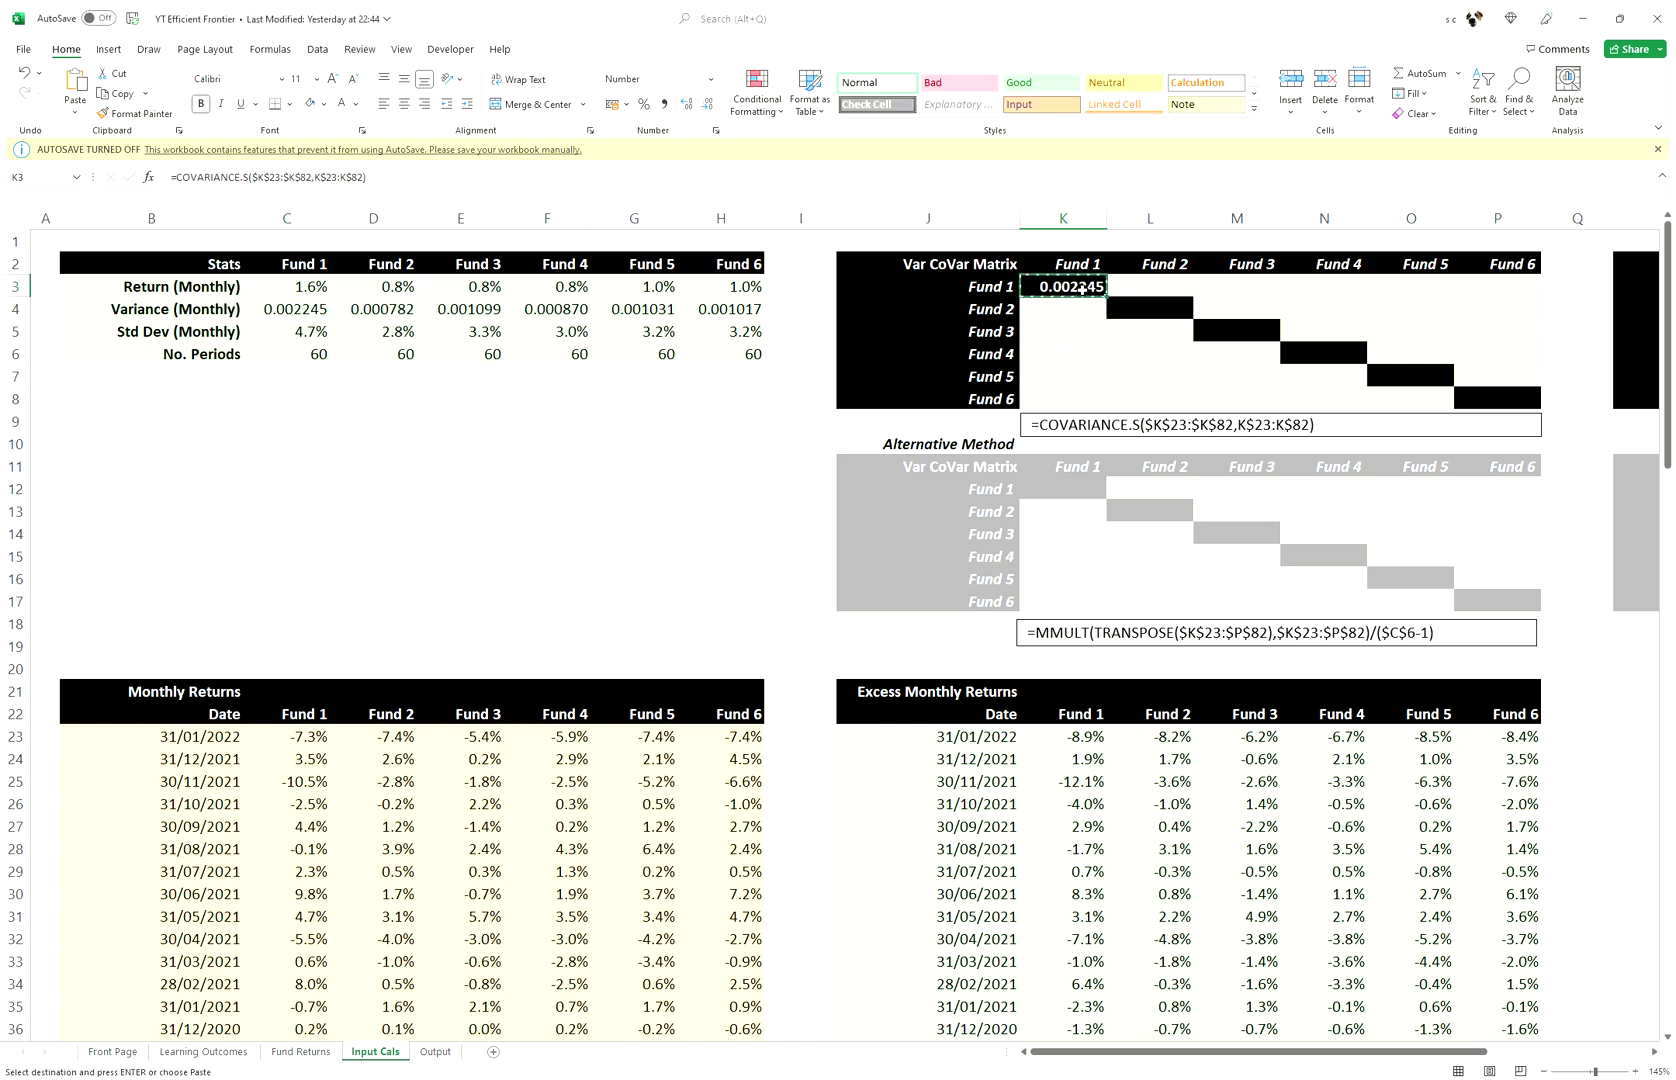
pyautogui.hotkey('shift', 'Right')
pyautogui.hotkey('shift', 'Right')
pyautogui.hotkey('shift', 'Right')
pyautogui.hotkey('shift', 'Right')
pyautogui.hotkey('shift', 'Right')
pyautogui.hotkey('shift', 'Right')
pyautogui.hotkey('shift', 'Left')
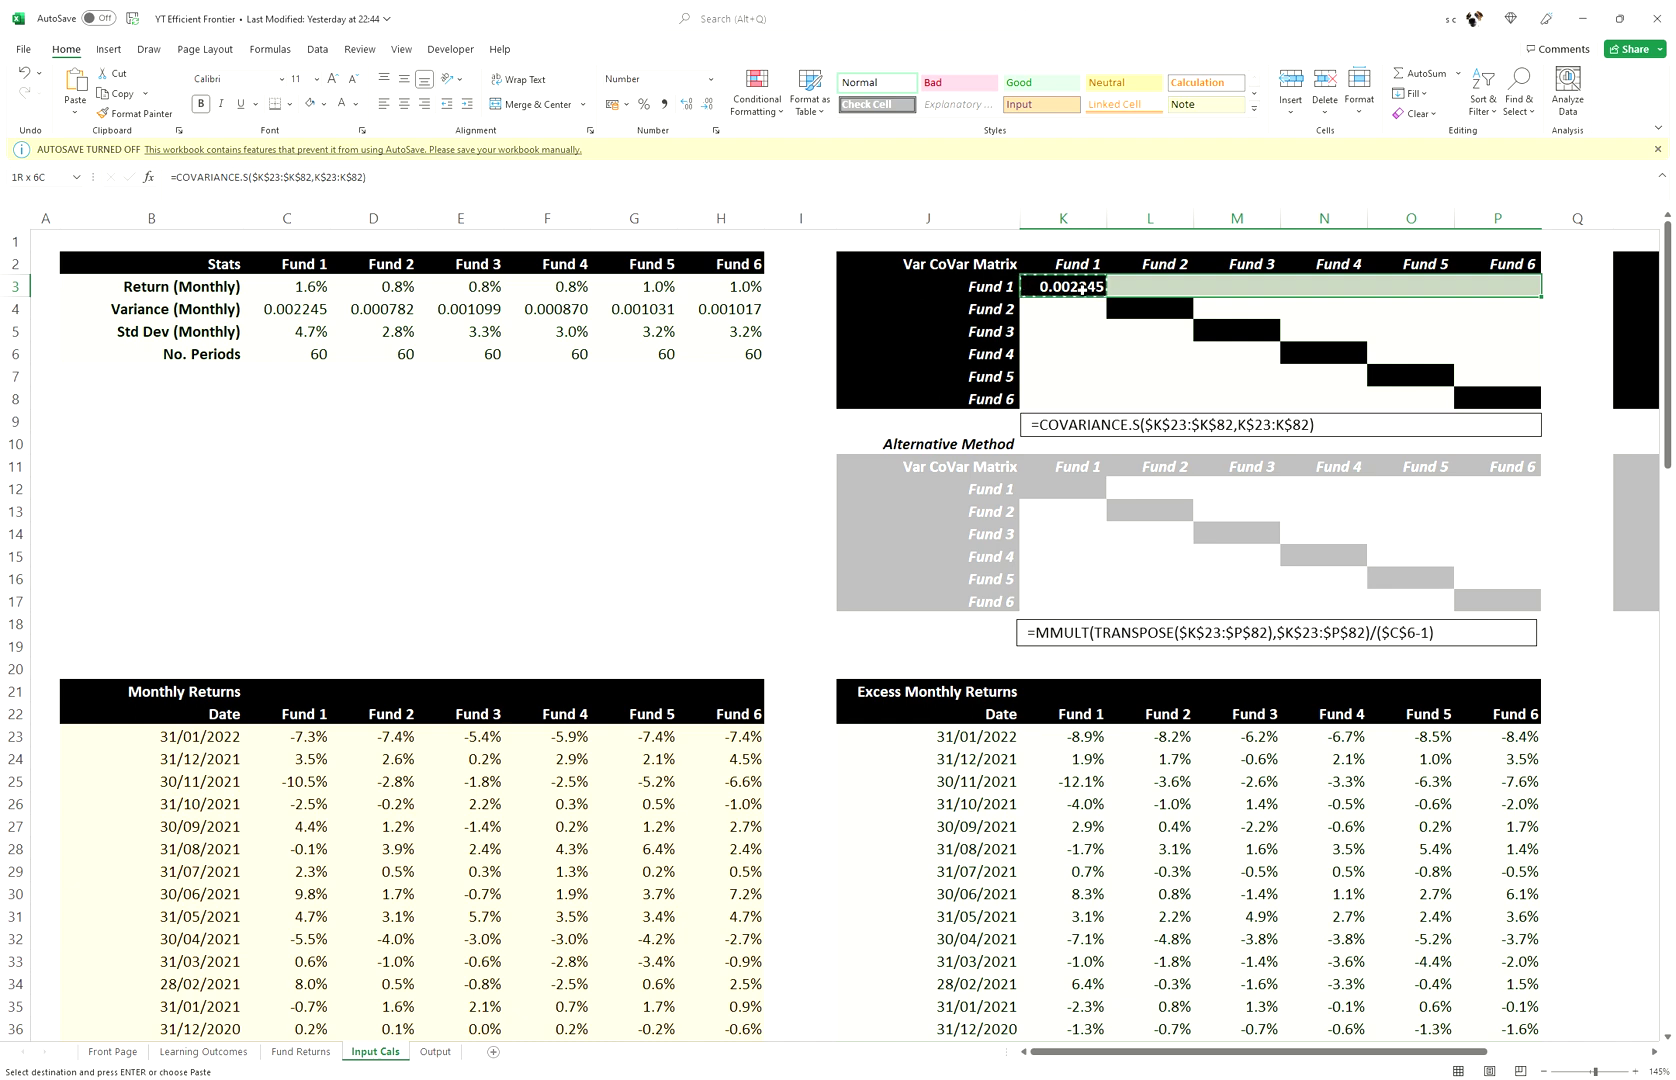
pyautogui.press('Return')
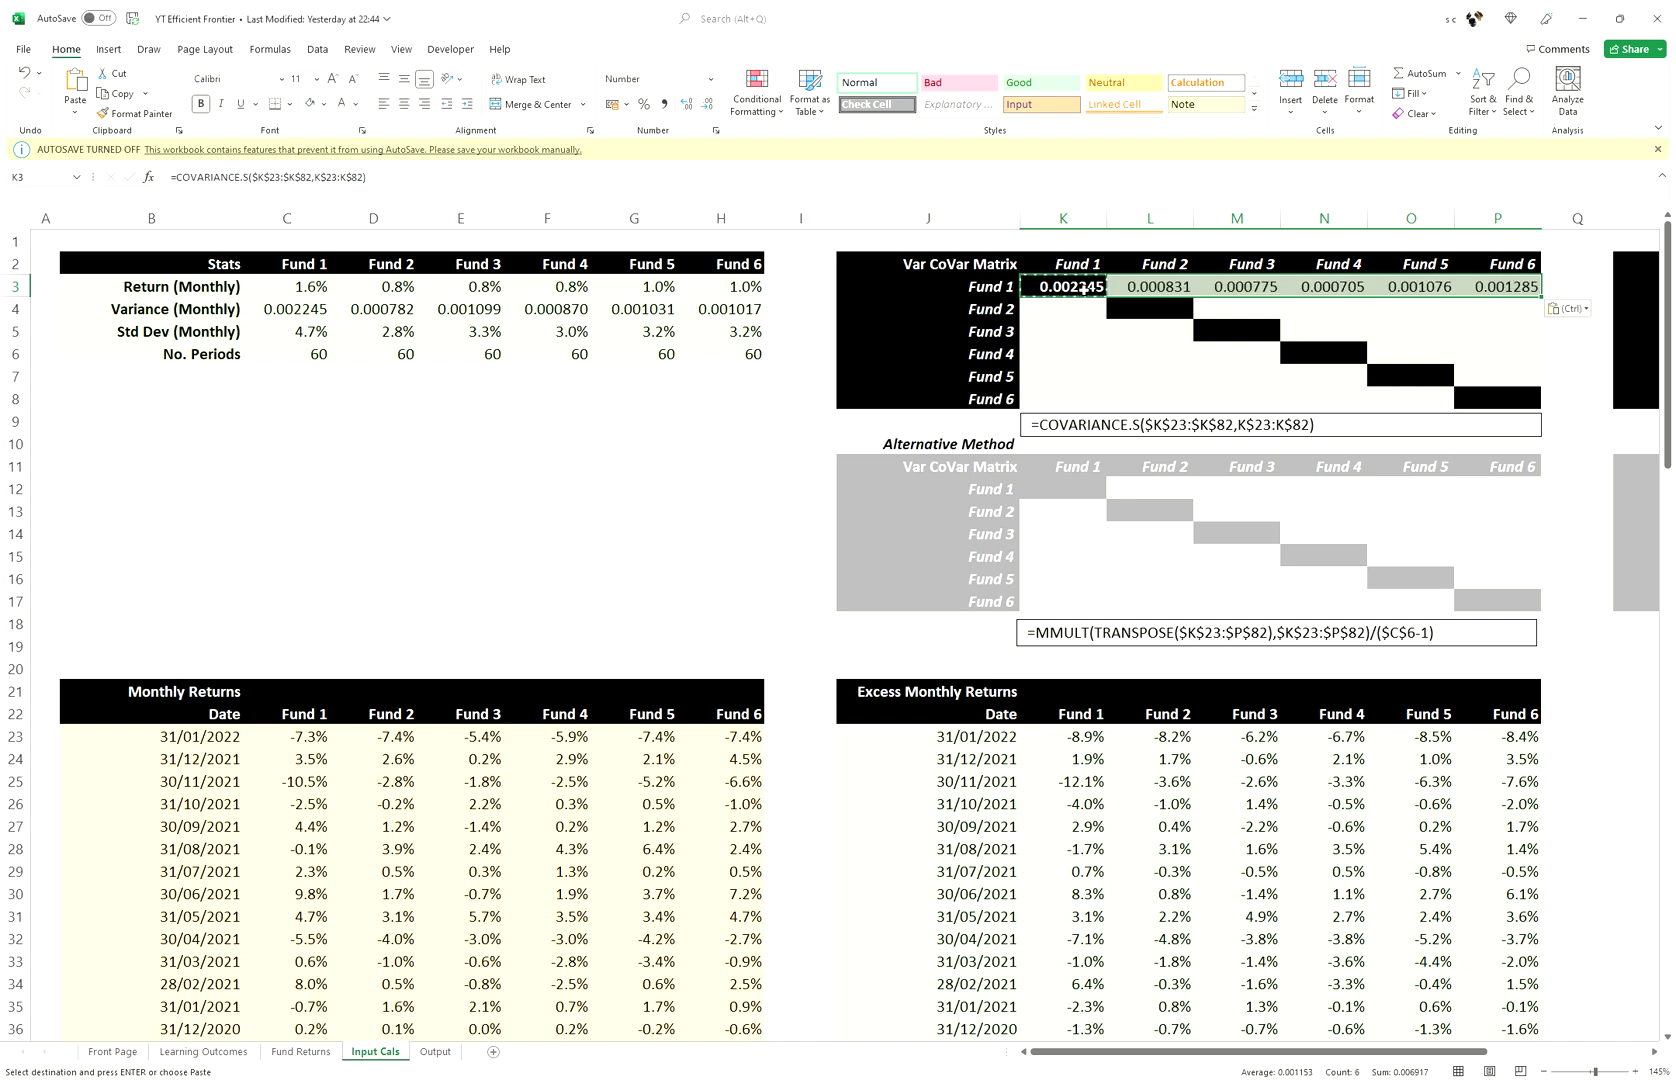
# - Copy the formula text of K3 into K4 of the Fund 2 row with its references unshifted
pyautogui.click(1089, 310)
pyautogui.click(1090, 291)
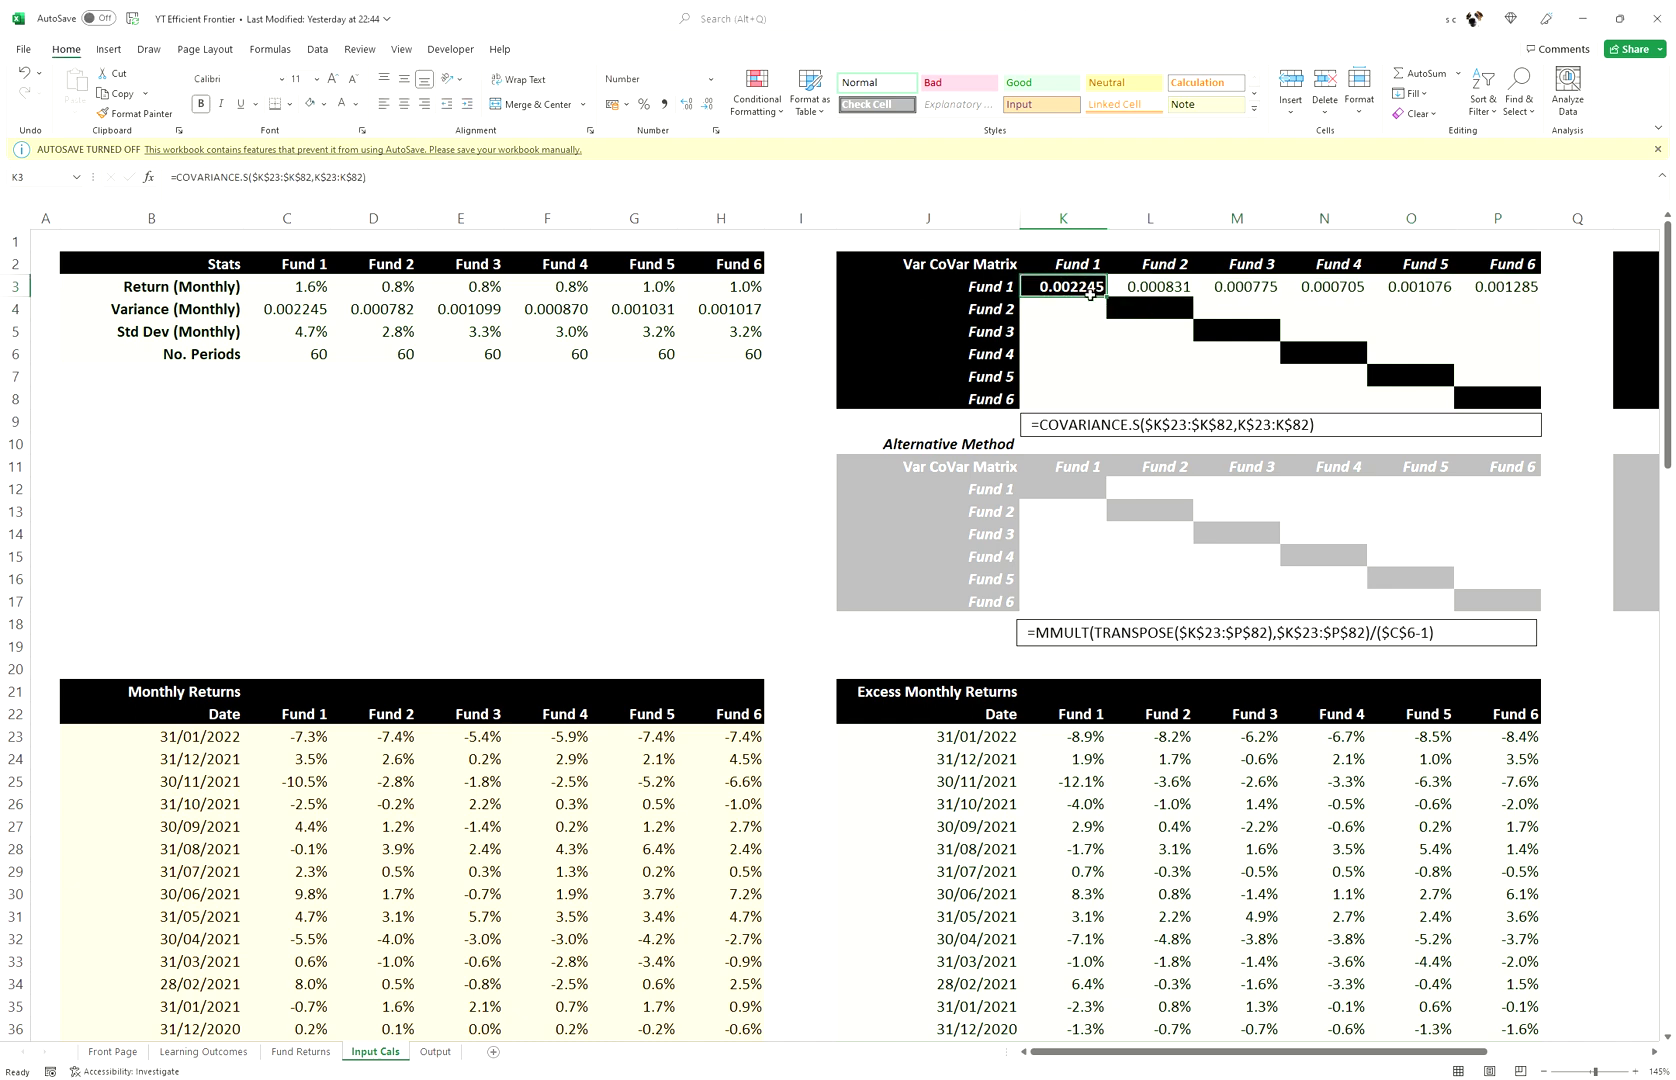
pyautogui.moveTo(488, 195); pyautogui.dragTo(9, 173)
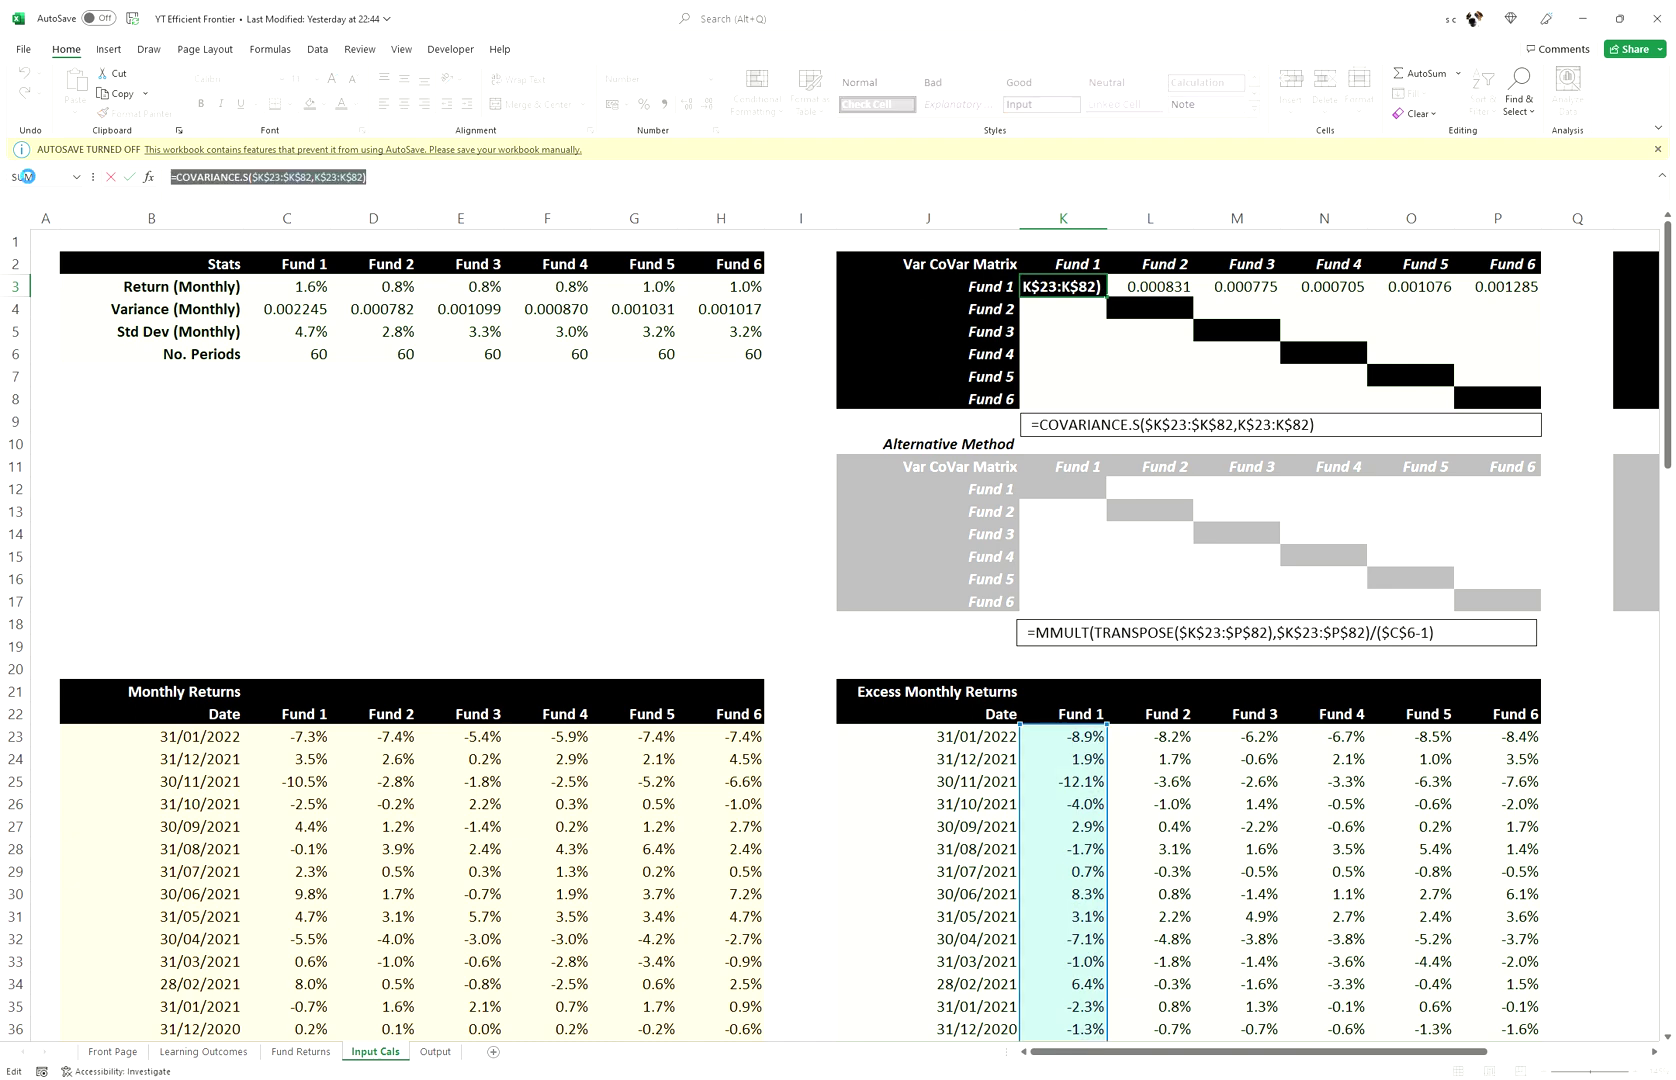
pyautogui.hotkey('ctrl', 'c')
pyautogui.write('`')
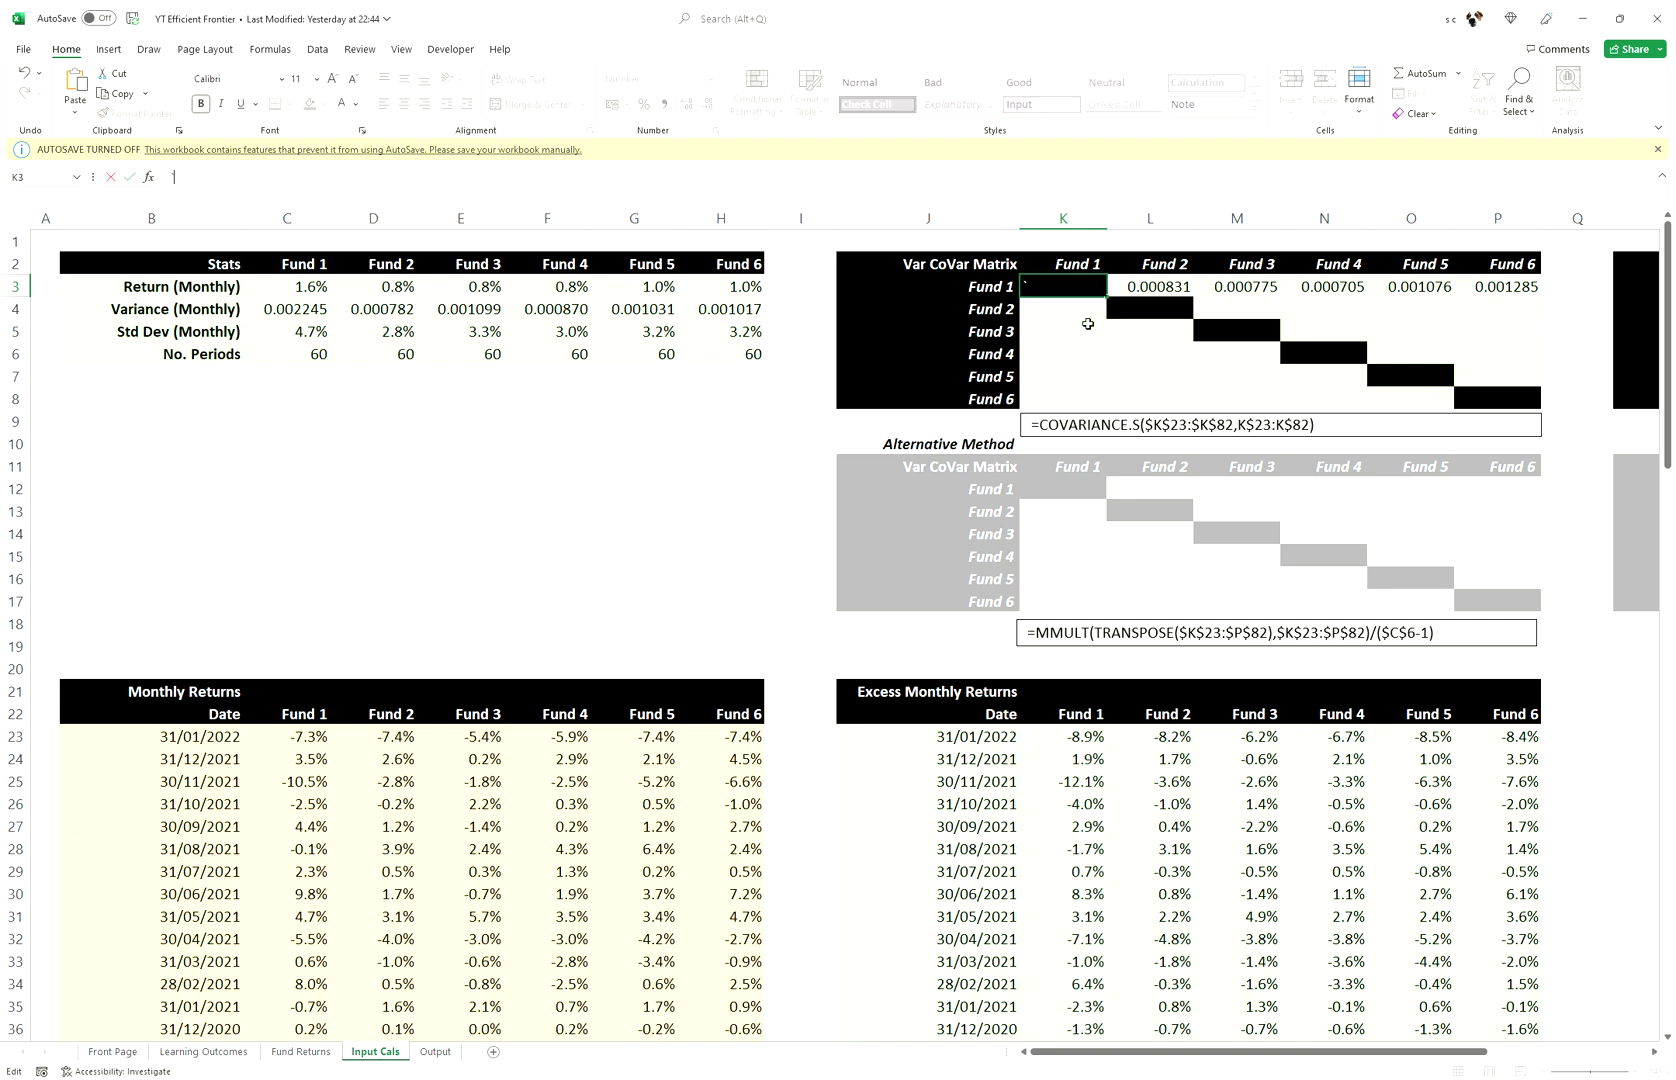
pyautogui.press('Escape')
pyautogui.press('Return')
pyautogui.press('F2')
pyautogui.hotkey('ctrl', 'v')
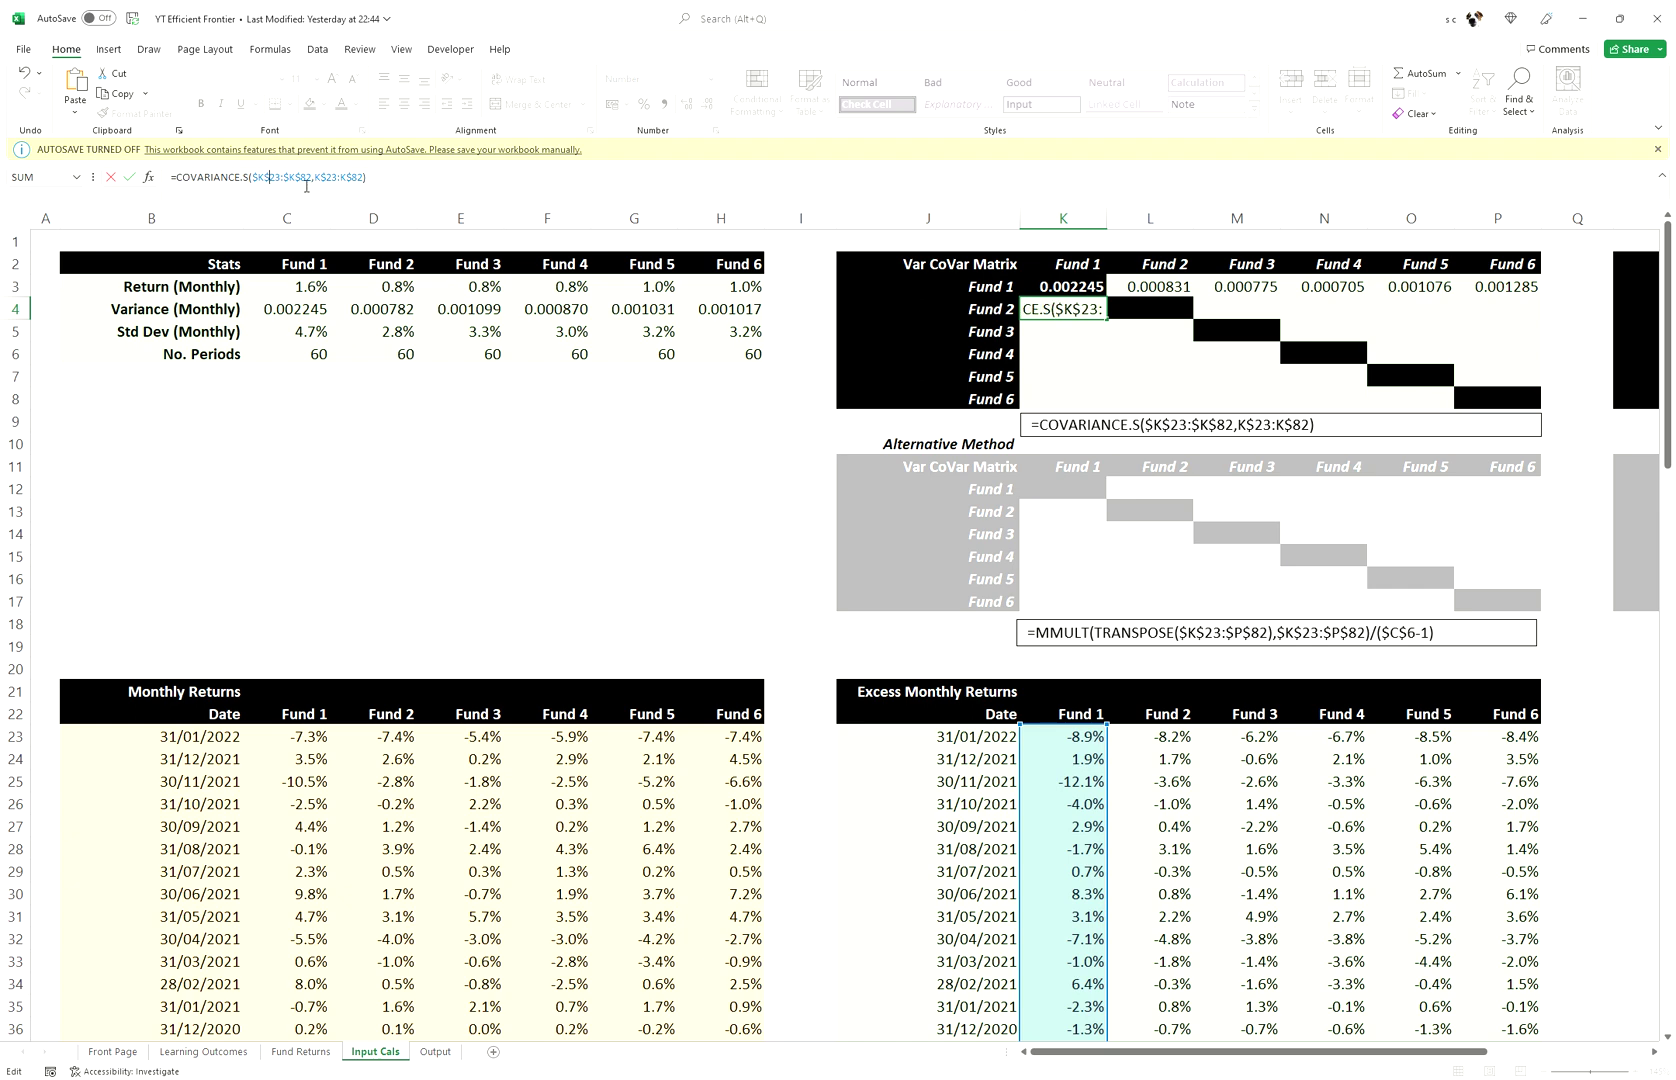
# - Change the first range of K4's covariance formula to Fund 2's excess returns, $L$23:$L$82
pyautogui.moveTo(306, 181); pyautogui.dragTo(251, 182)
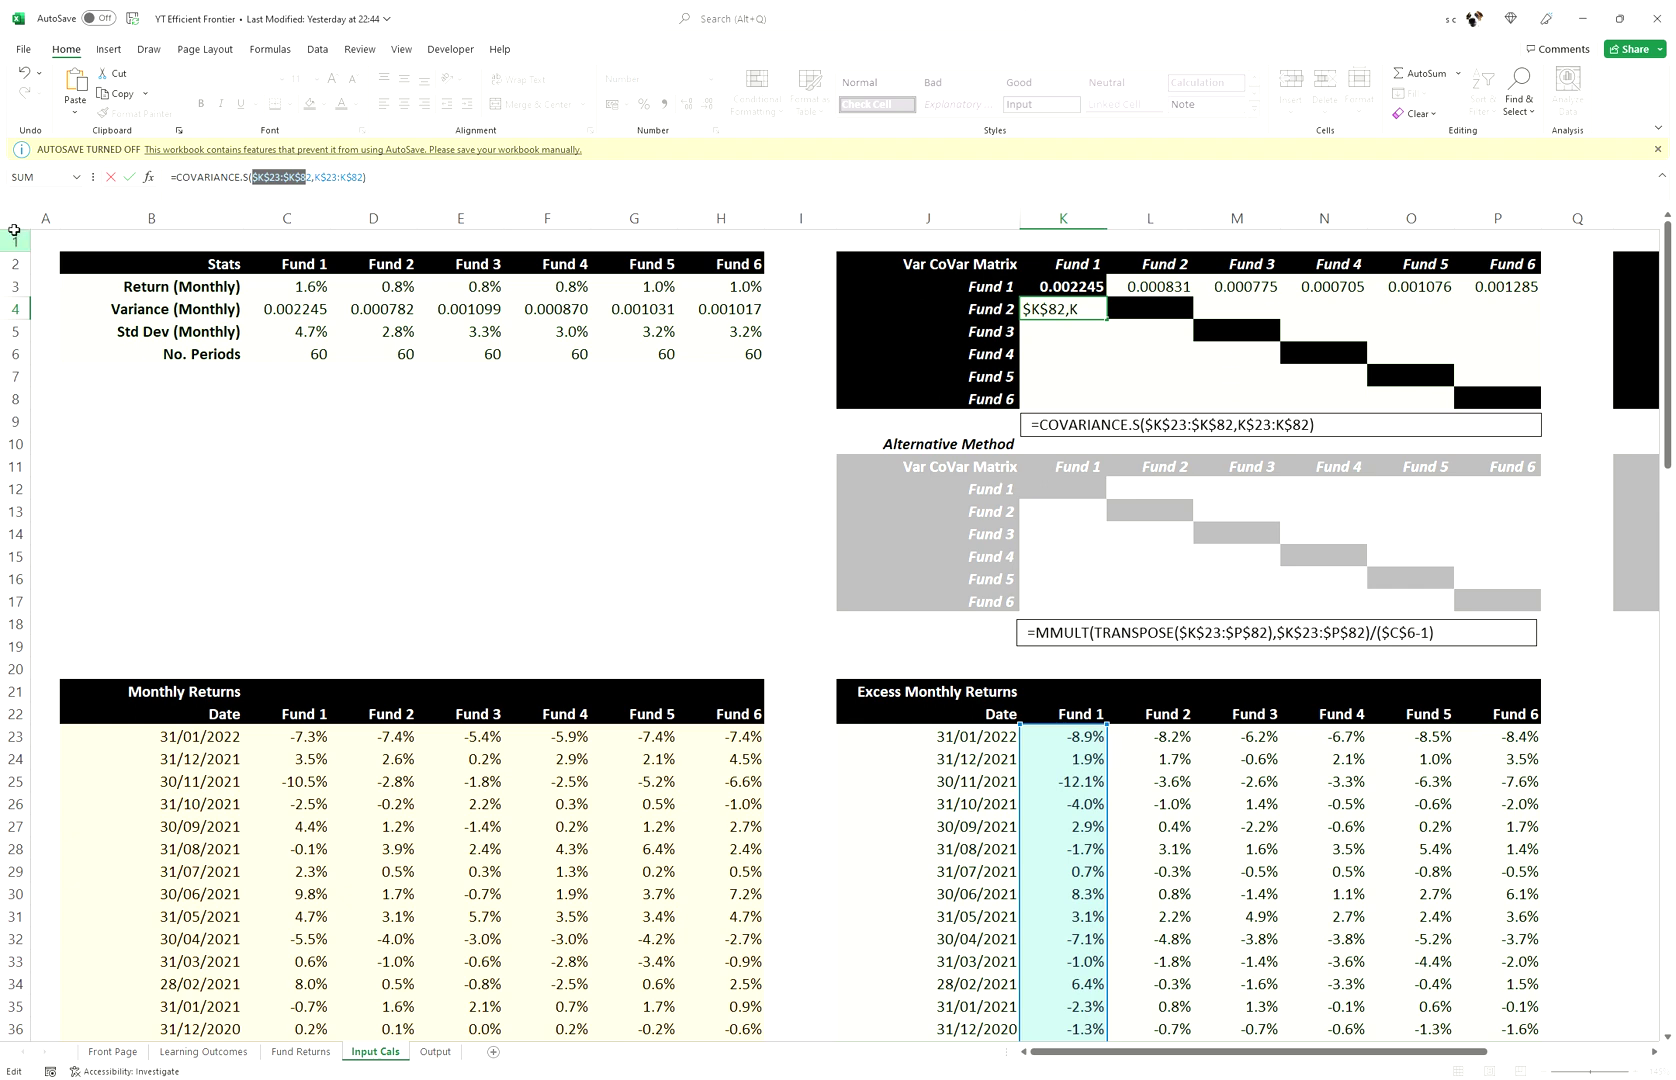
pyautogui.click(259, 177)
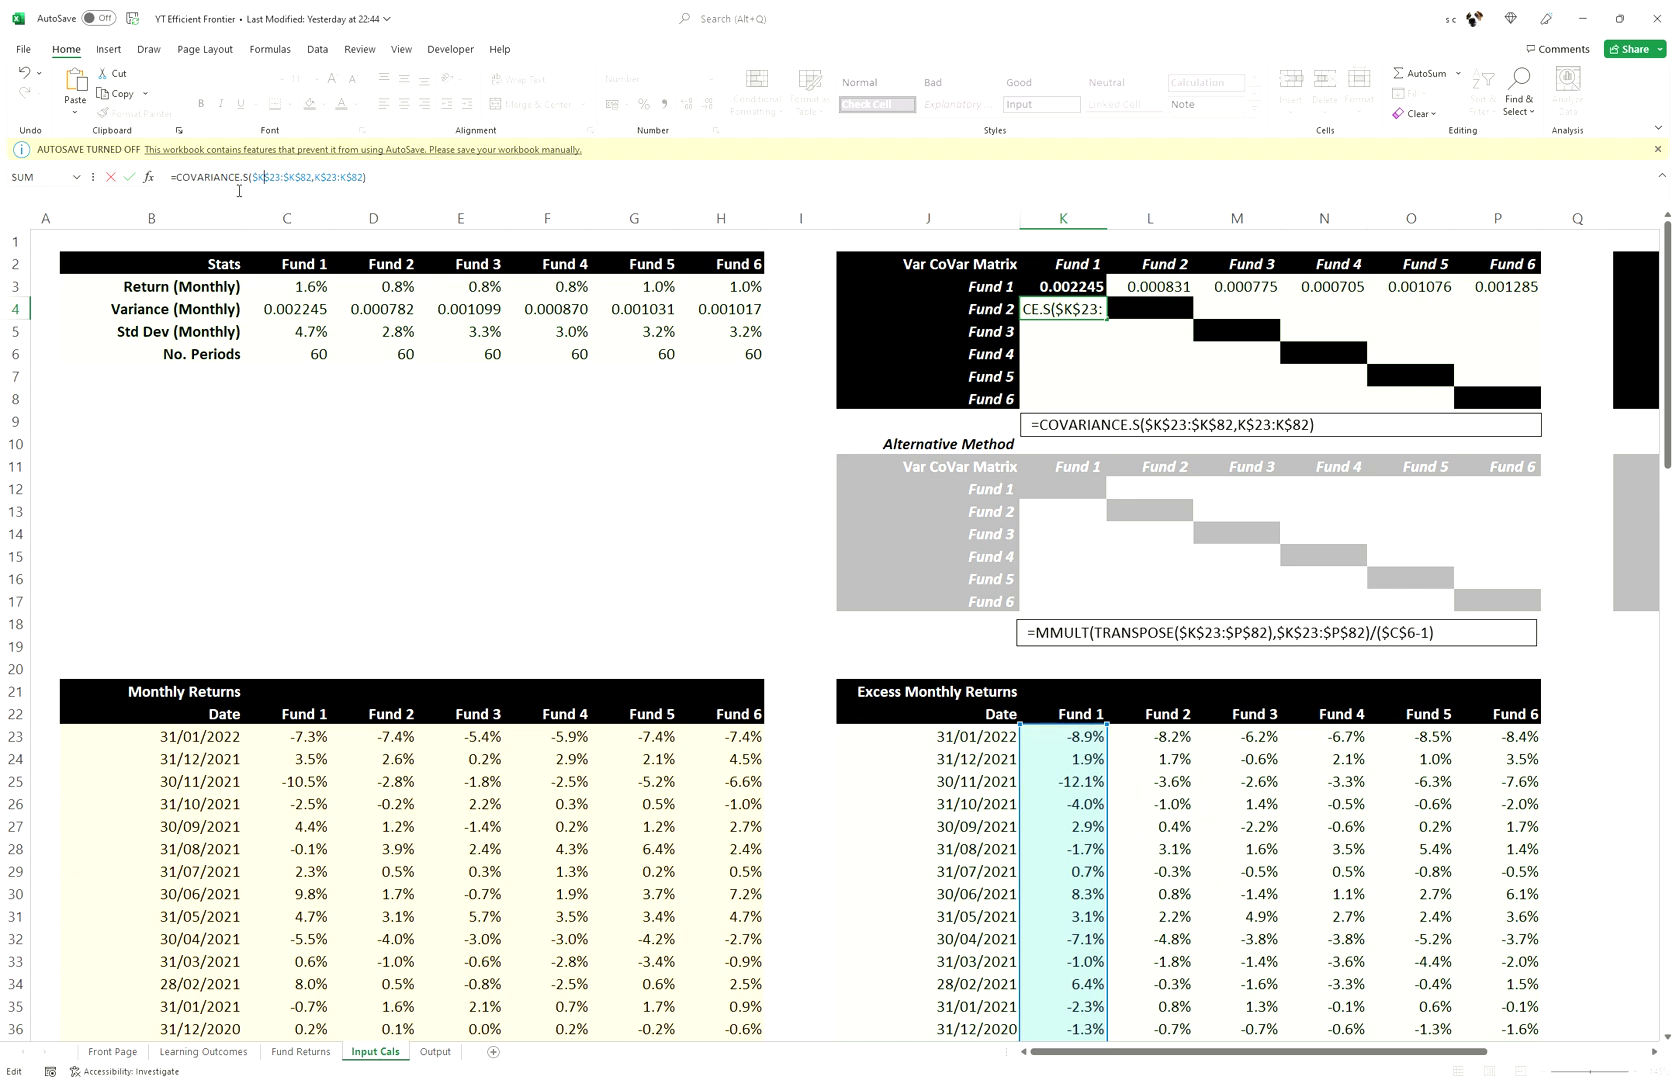
pyautogui.press('BackSpace')
pyautogui.write('L')
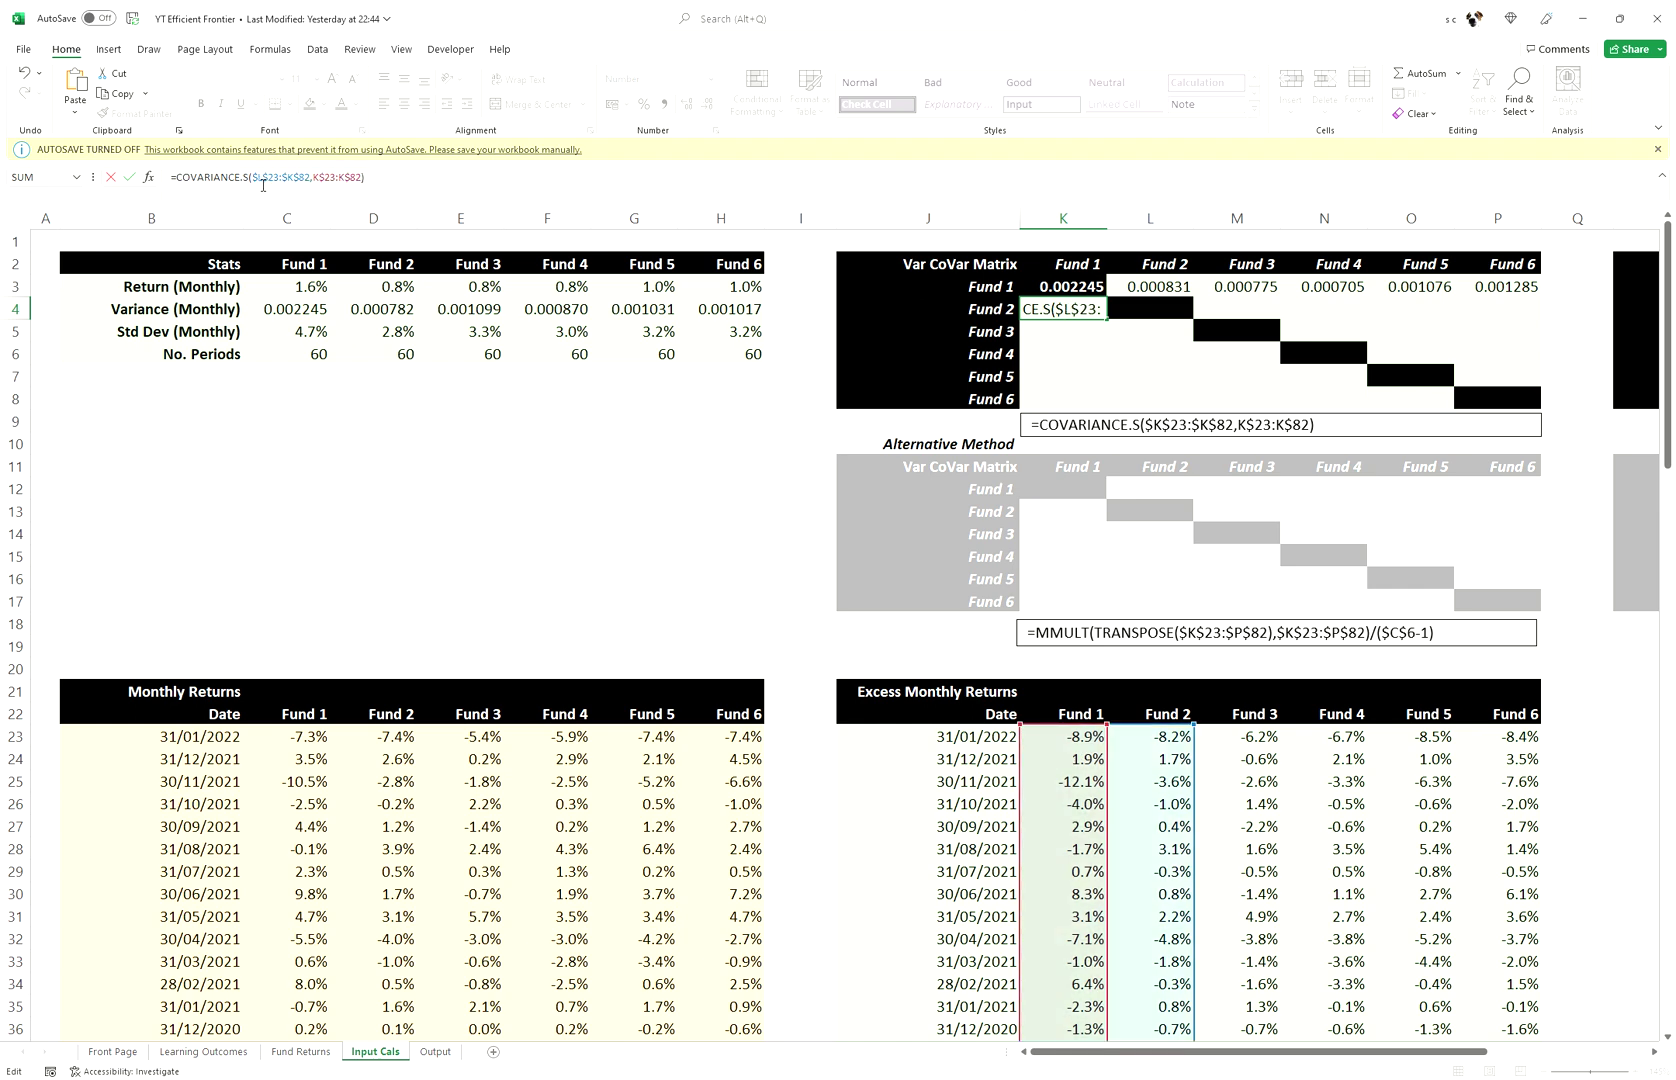
pyautogui.click(303, 185)
pyautogui.press('BackSpace')
pyautogui.write('L')
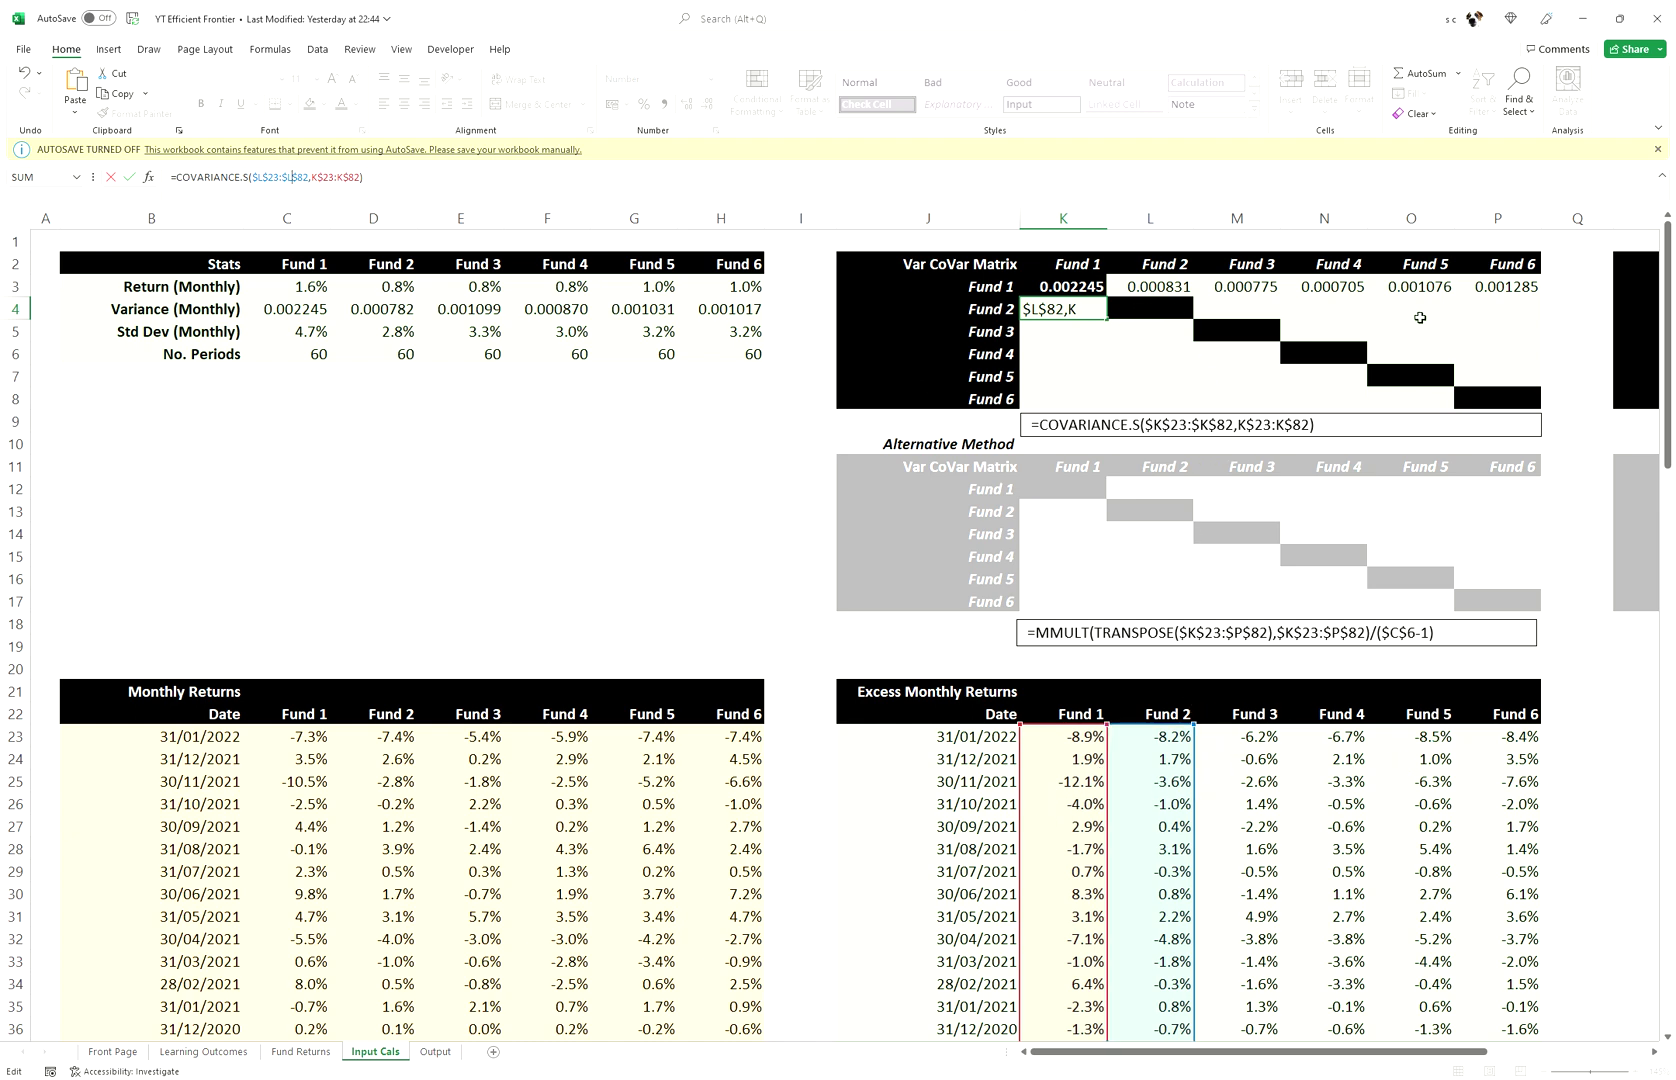
pyautogui.press('Return')
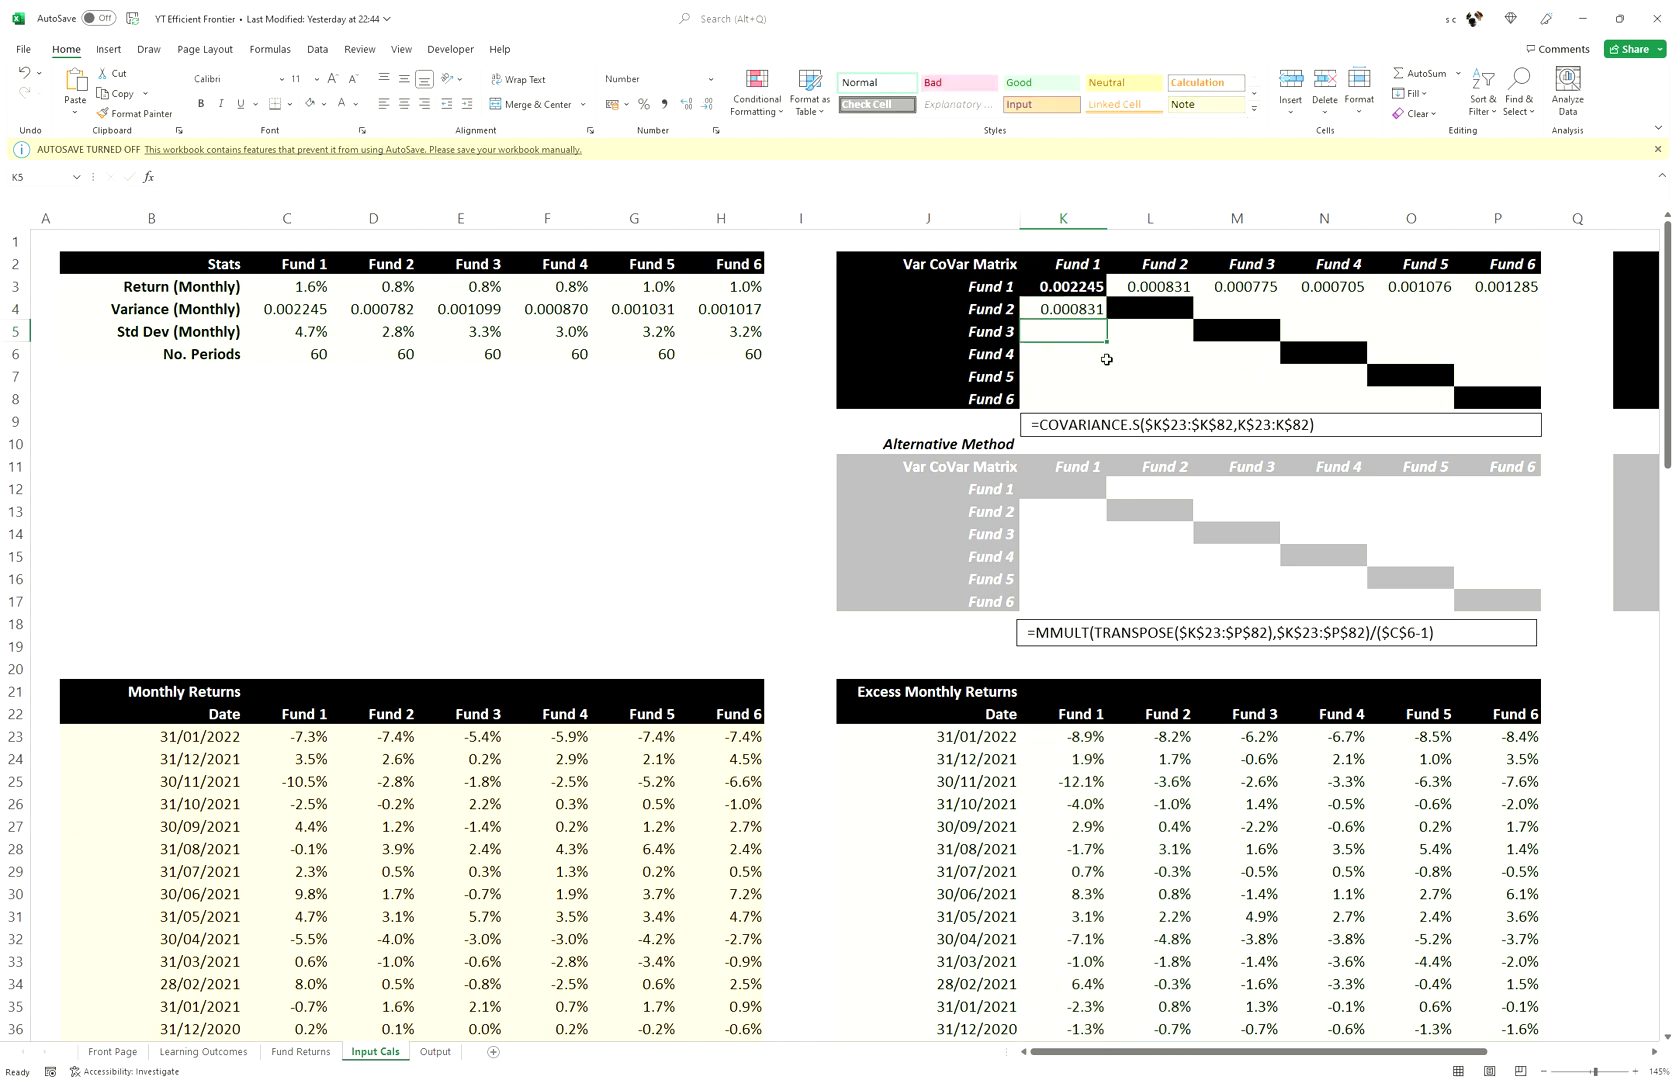
# - Copy K4's covariance formula across the Fund 2 row to P4, and compare L4 with Fund 2's variance in D4
pyautogui.click(1085, 311)
pyautogui.hotkey('ctrl', 'c')
pyautogui.hotkey('shift', 'Right')
pyautogui.hotkey('shift', 'Right')
pyautogui.hotkey('shift', 'Right')
pyautogui.hotkey('shift', 'Right')
pyautogui.hotkey('shift', 'Right')
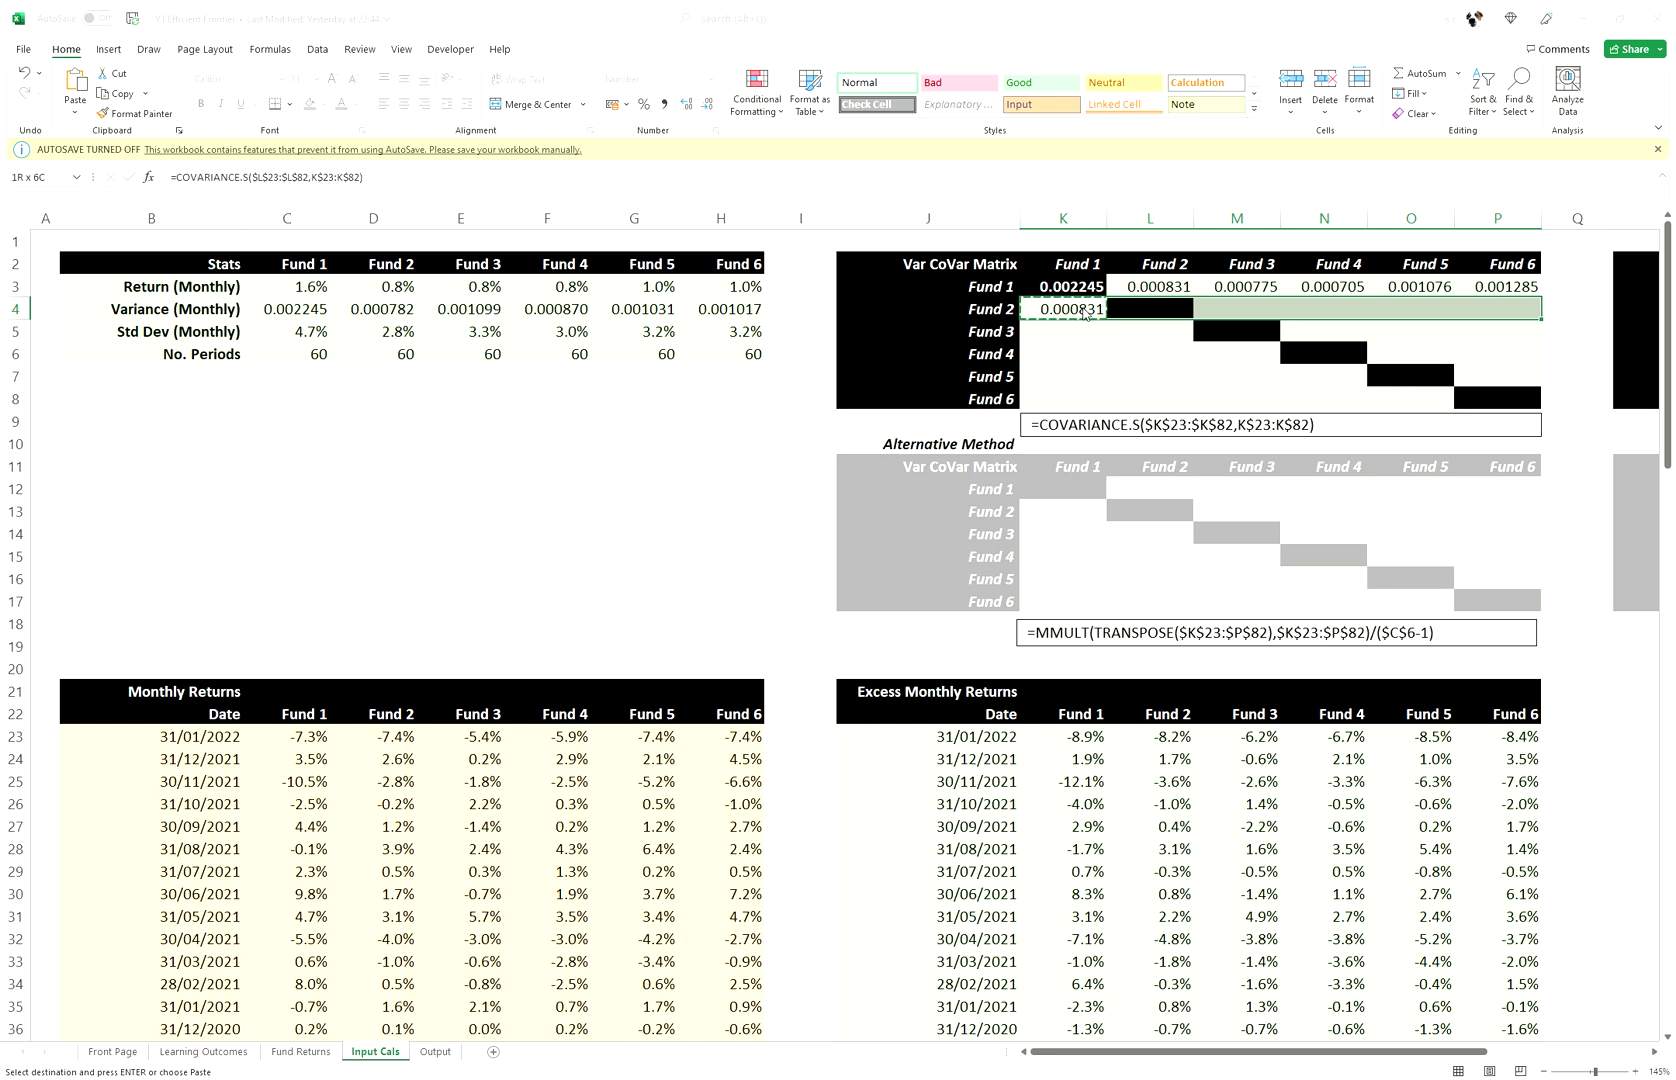
pyautogui.hotkey('ctrl', 'v')
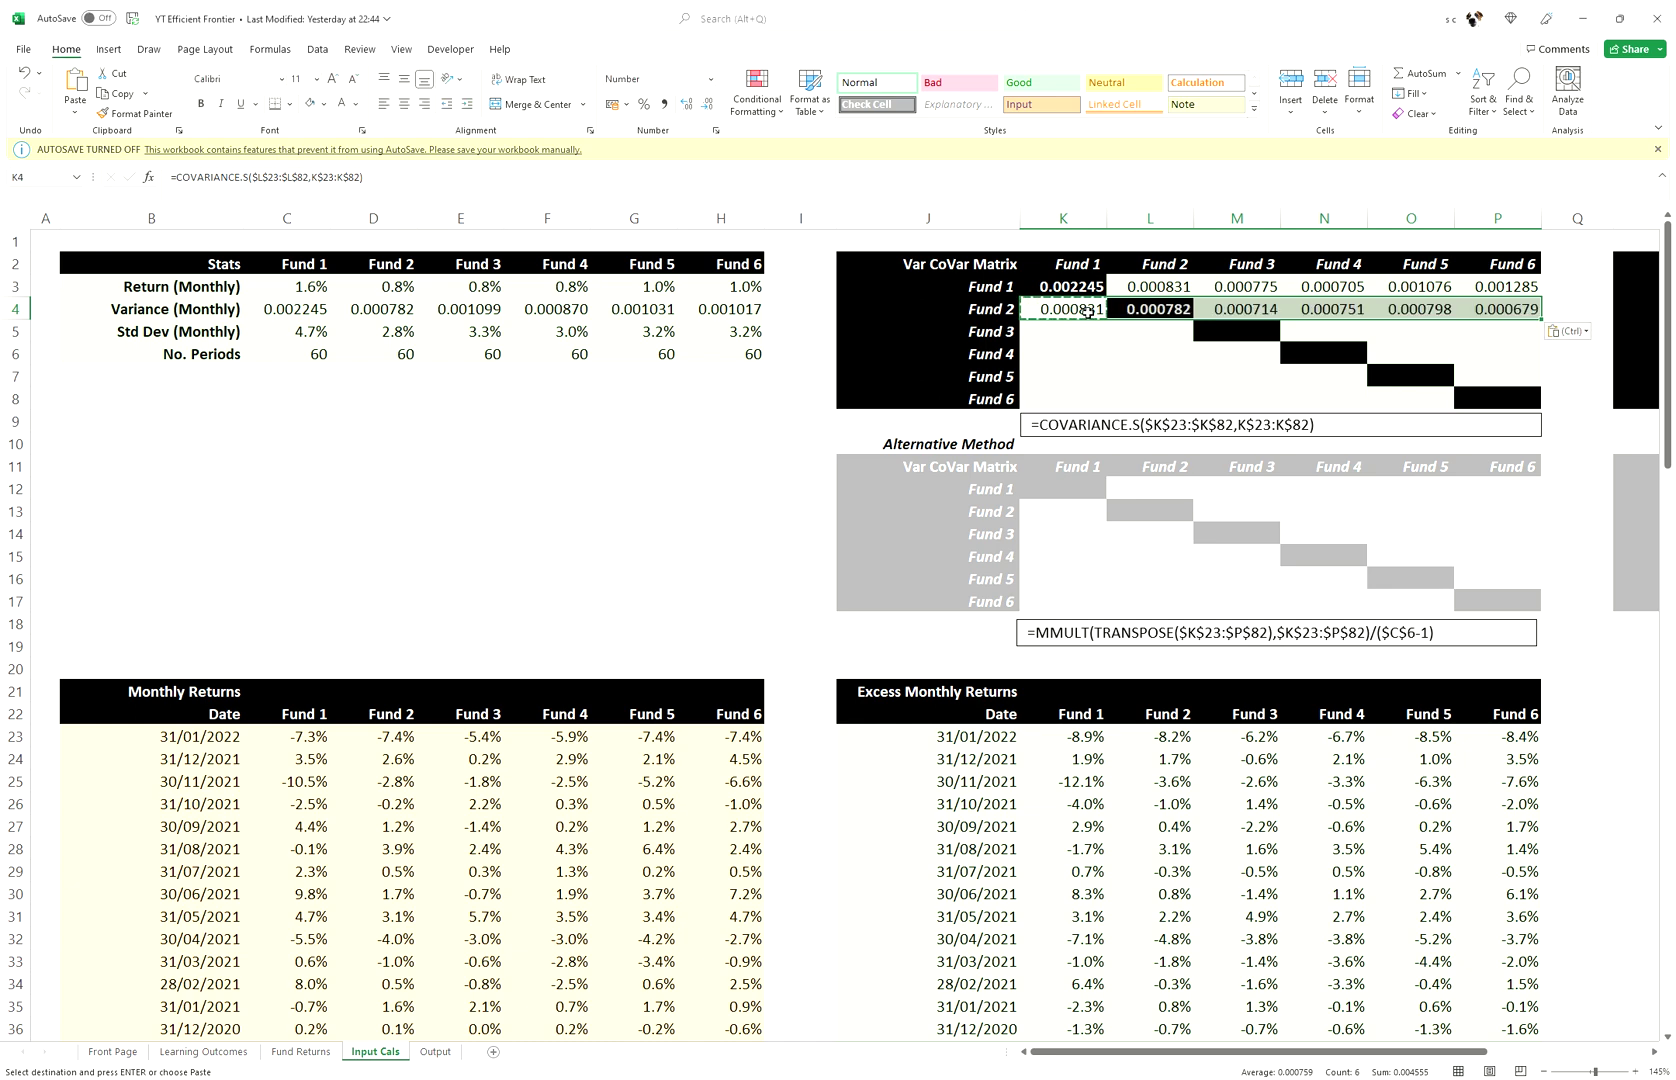
pyautogui.press('Escape')
pyautogui.click(1166, 312)
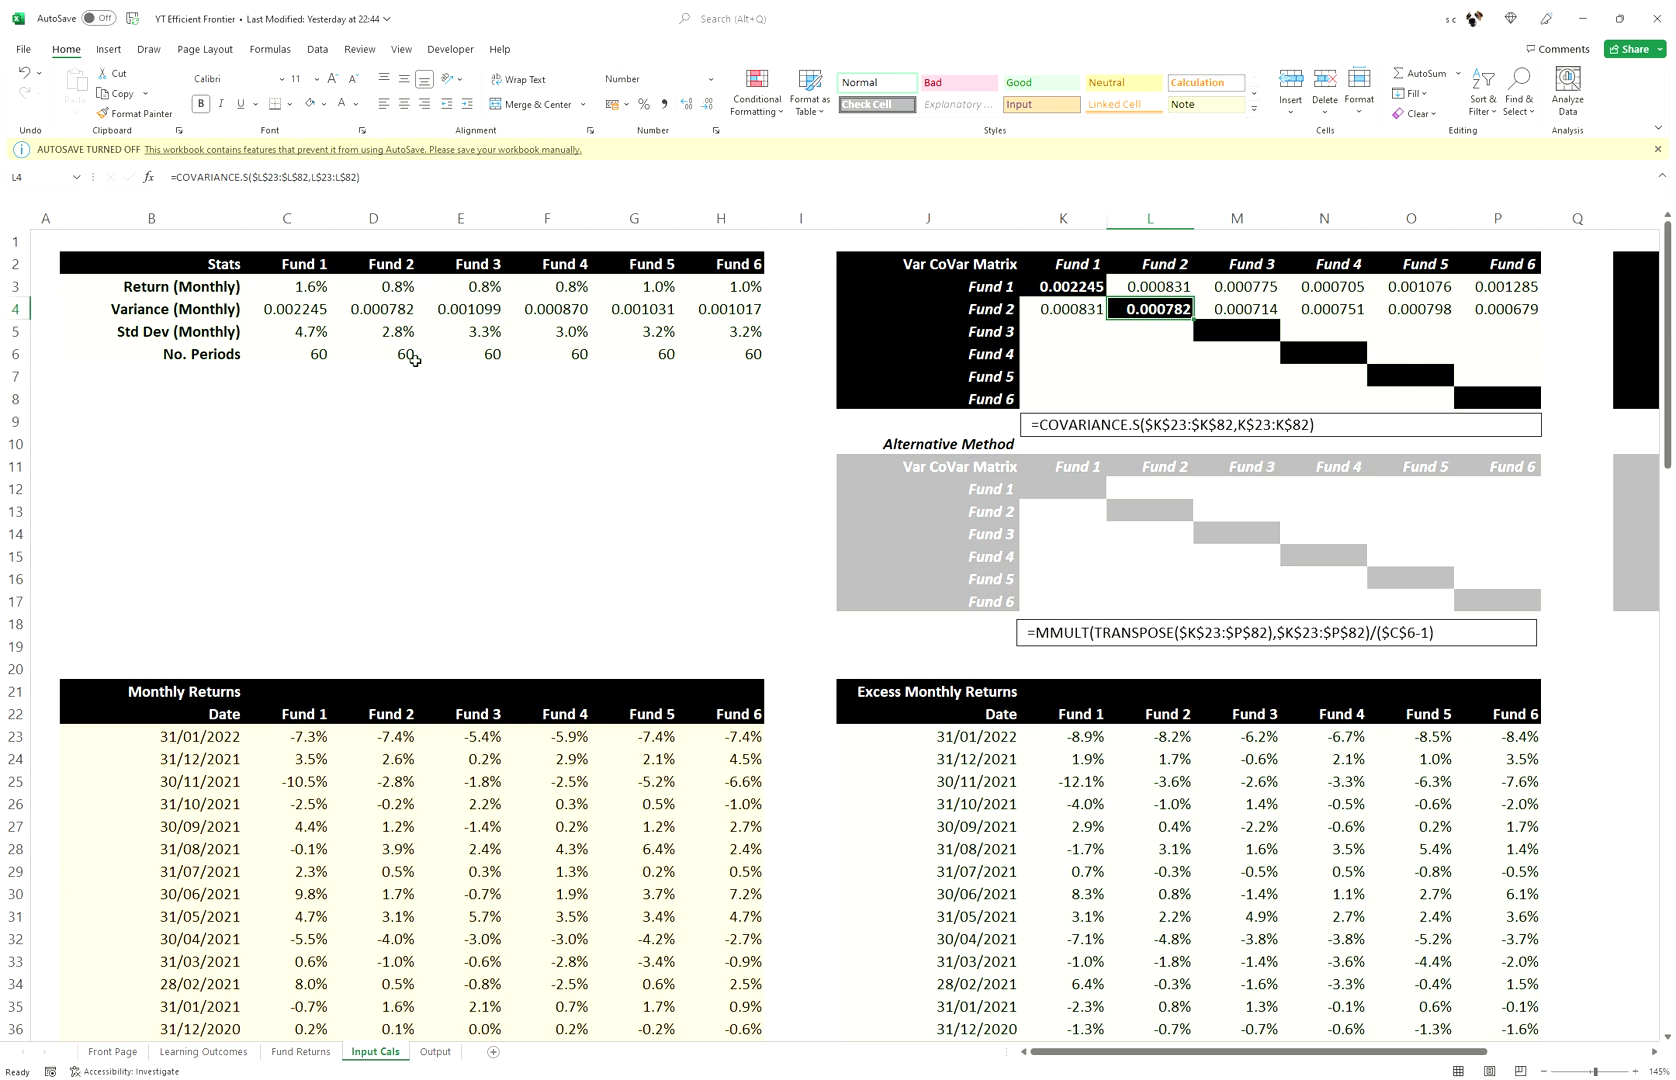
pyautogui.keyDown('ctrl'); pyautogui.click(404, 316); pyautogui.keyUp('ctrl')
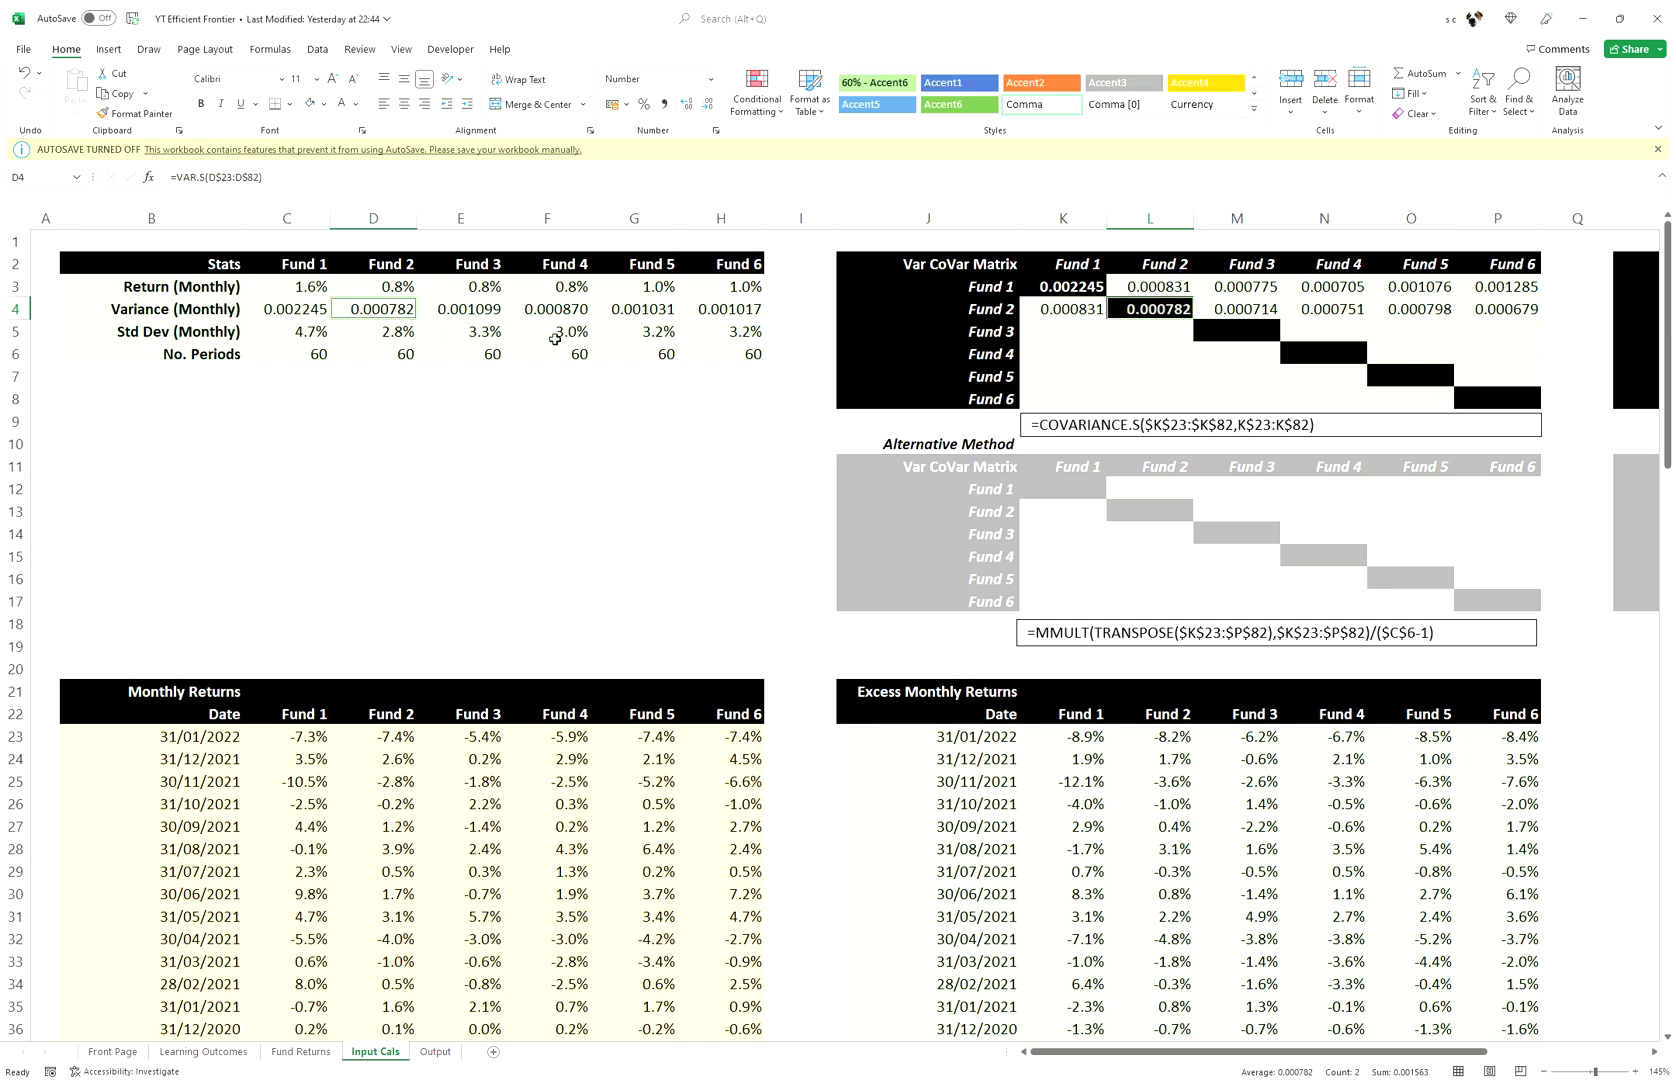
# - Fill K4's covariance formula down to K8, and change the first range in K5 to Fund 3's excess returns, $M$23:$M$82
pyautogui.click(1075, 315)
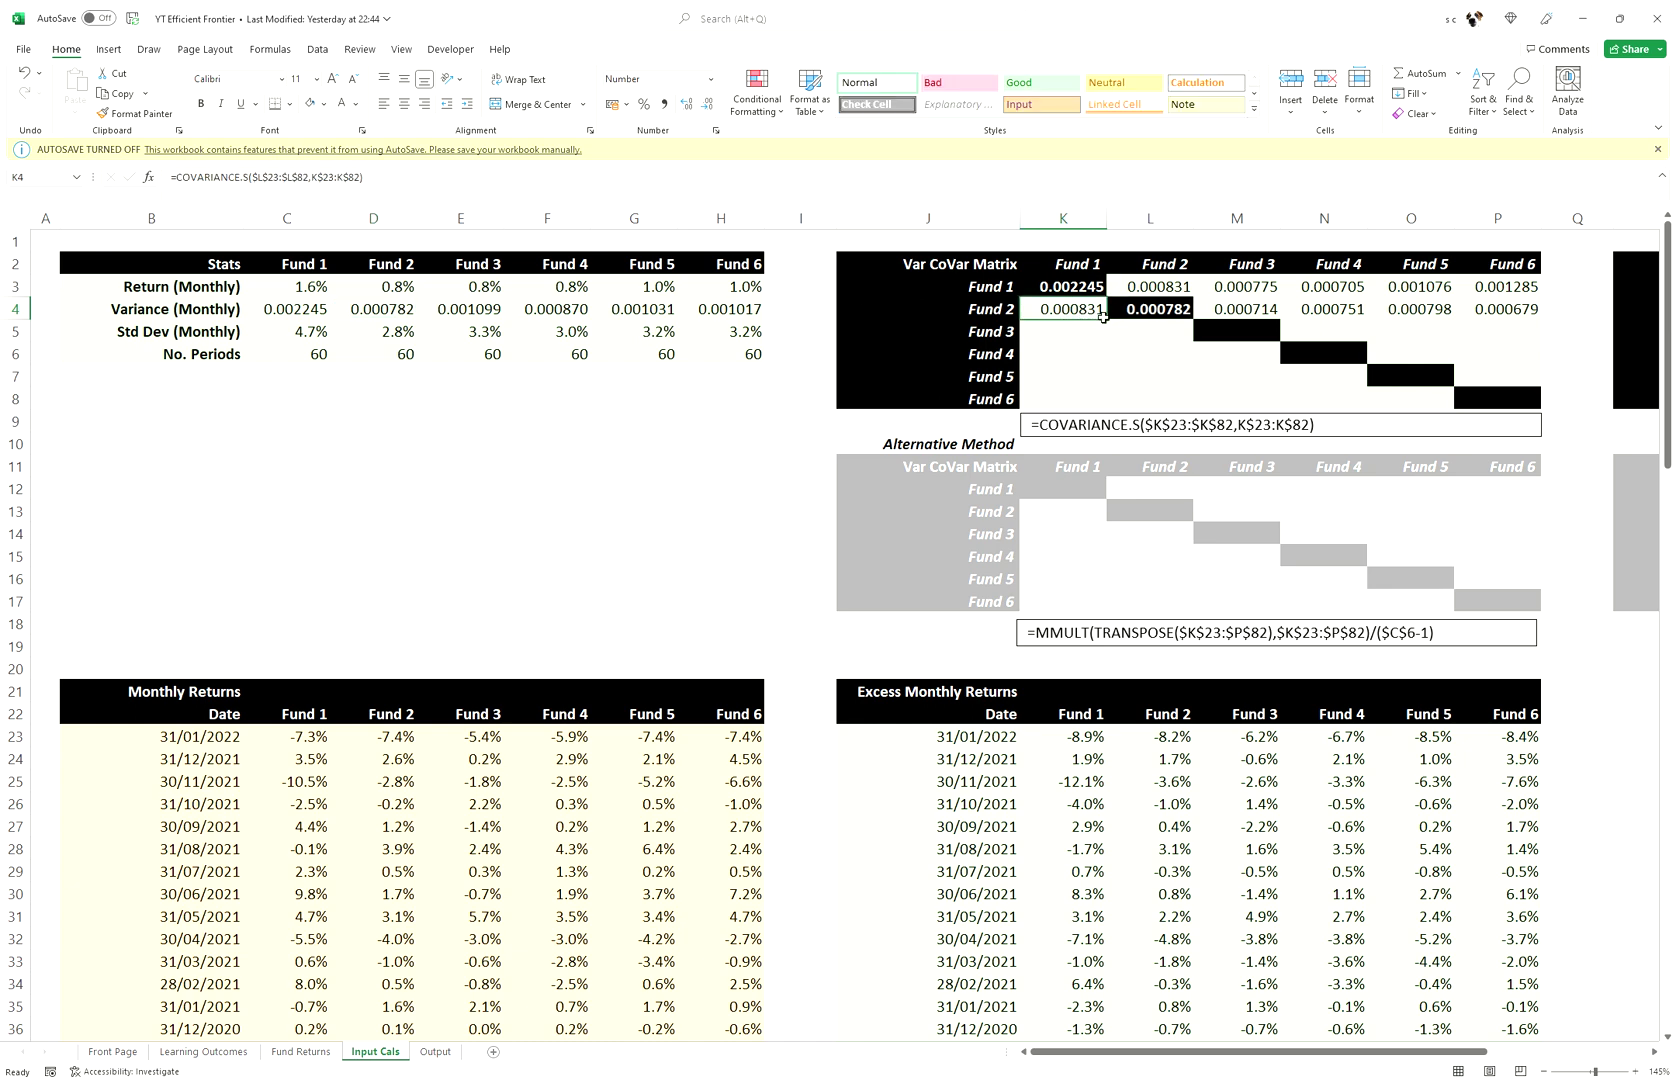
pyautogui.moveTo(1106, 320); pyautogui.dragTo(1099, 400)
pyautogui.click(1080, 335)
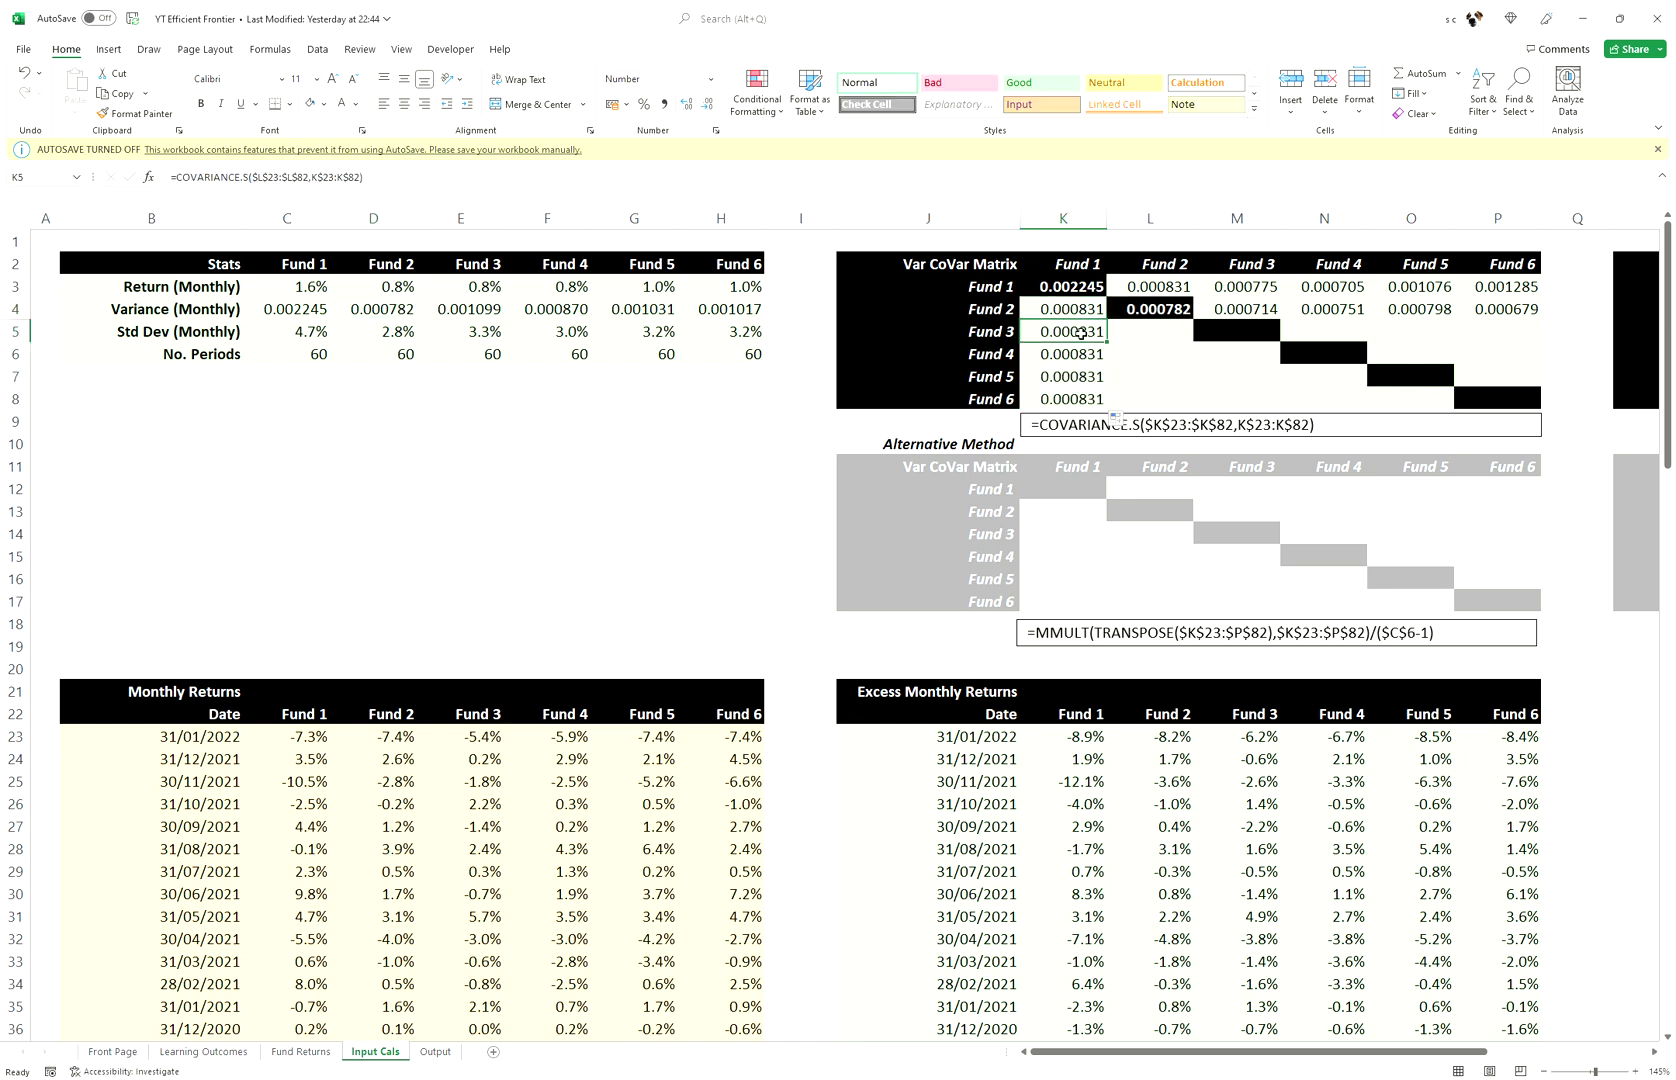
pyautogui.click(275, 185)
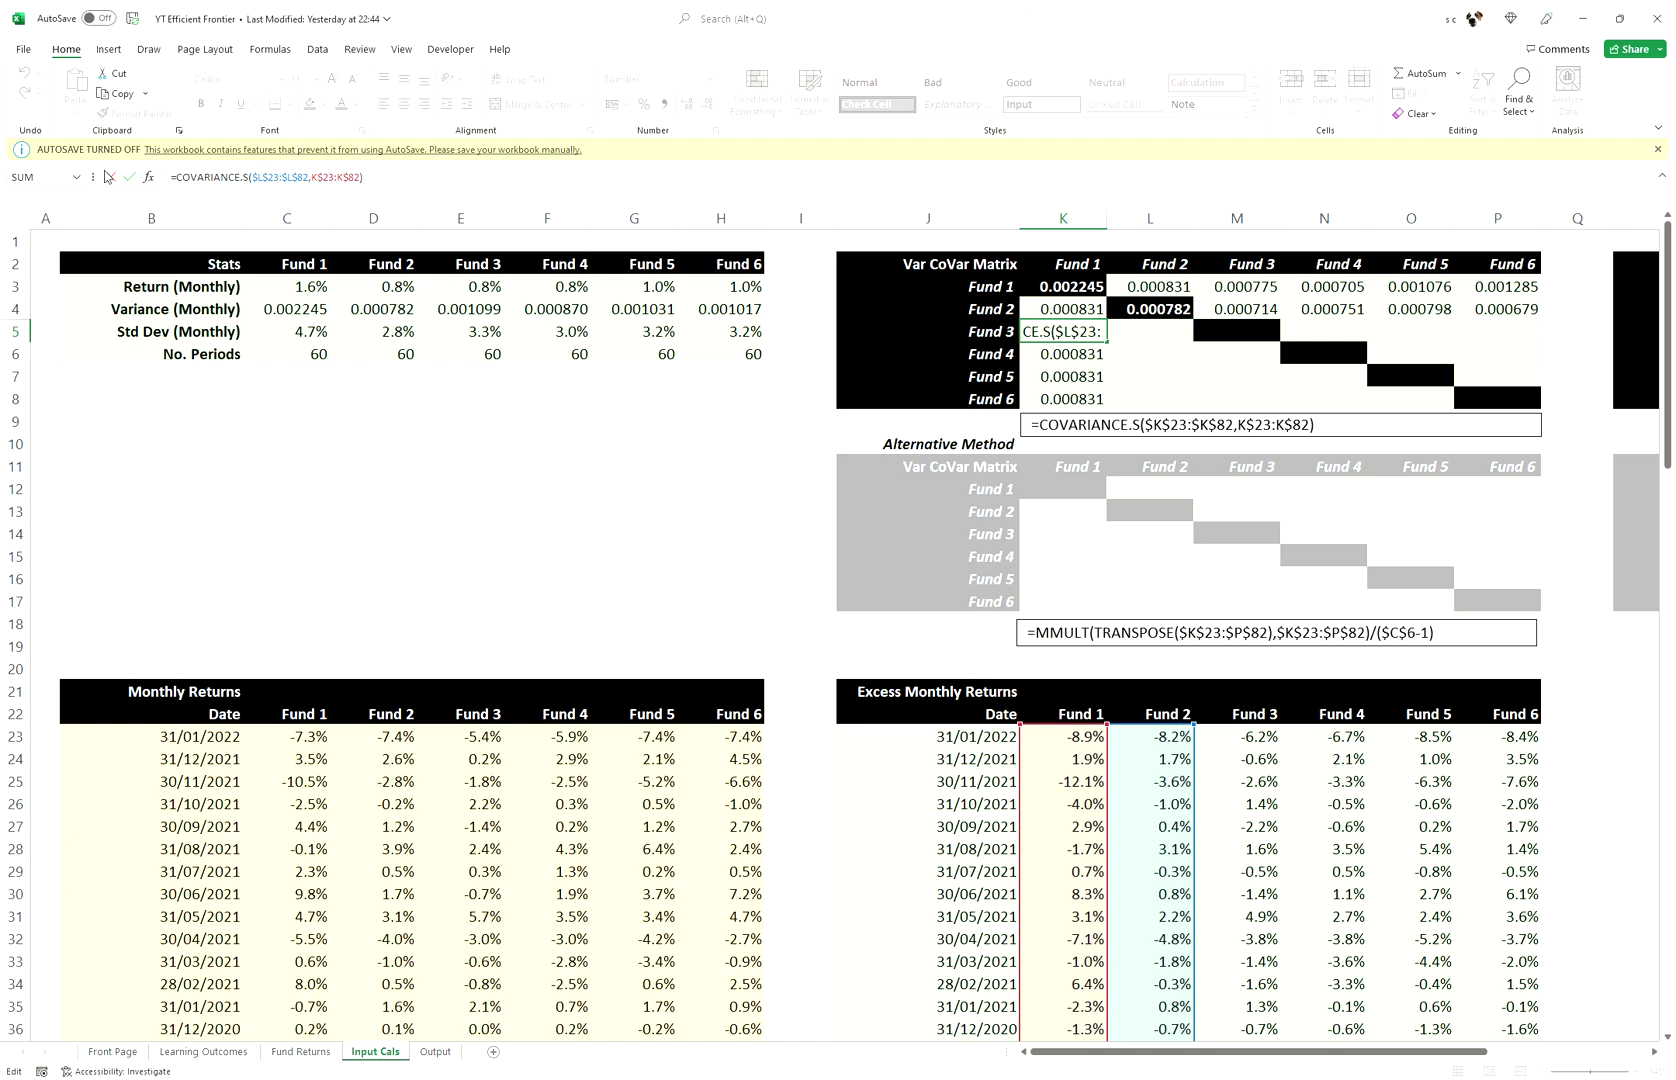
pyautogui.press('Delete')
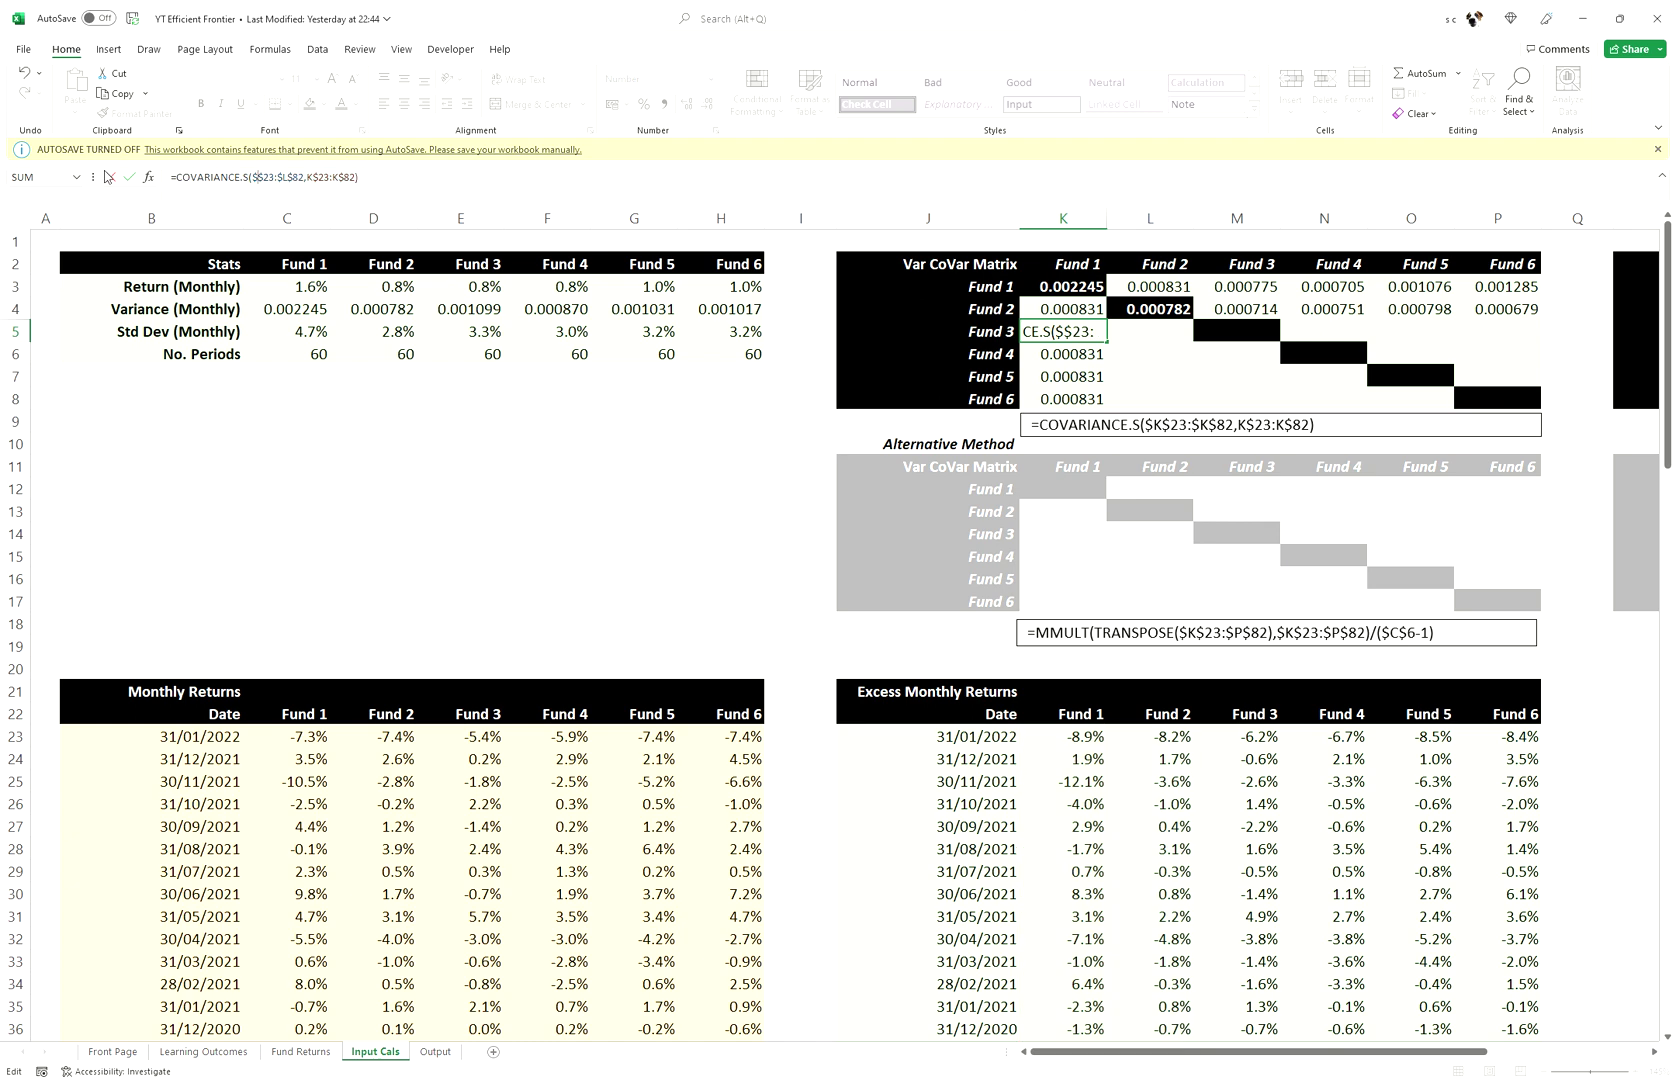
pyautogui.write('M')
pyautogui.press('Right')
pyautogui.press('Right')
pyautogui.press('Right')
pyautogui.press('Right')
pyautogui.press('Right')
pyautogui.press('Delete')
pyautogui.write('M')
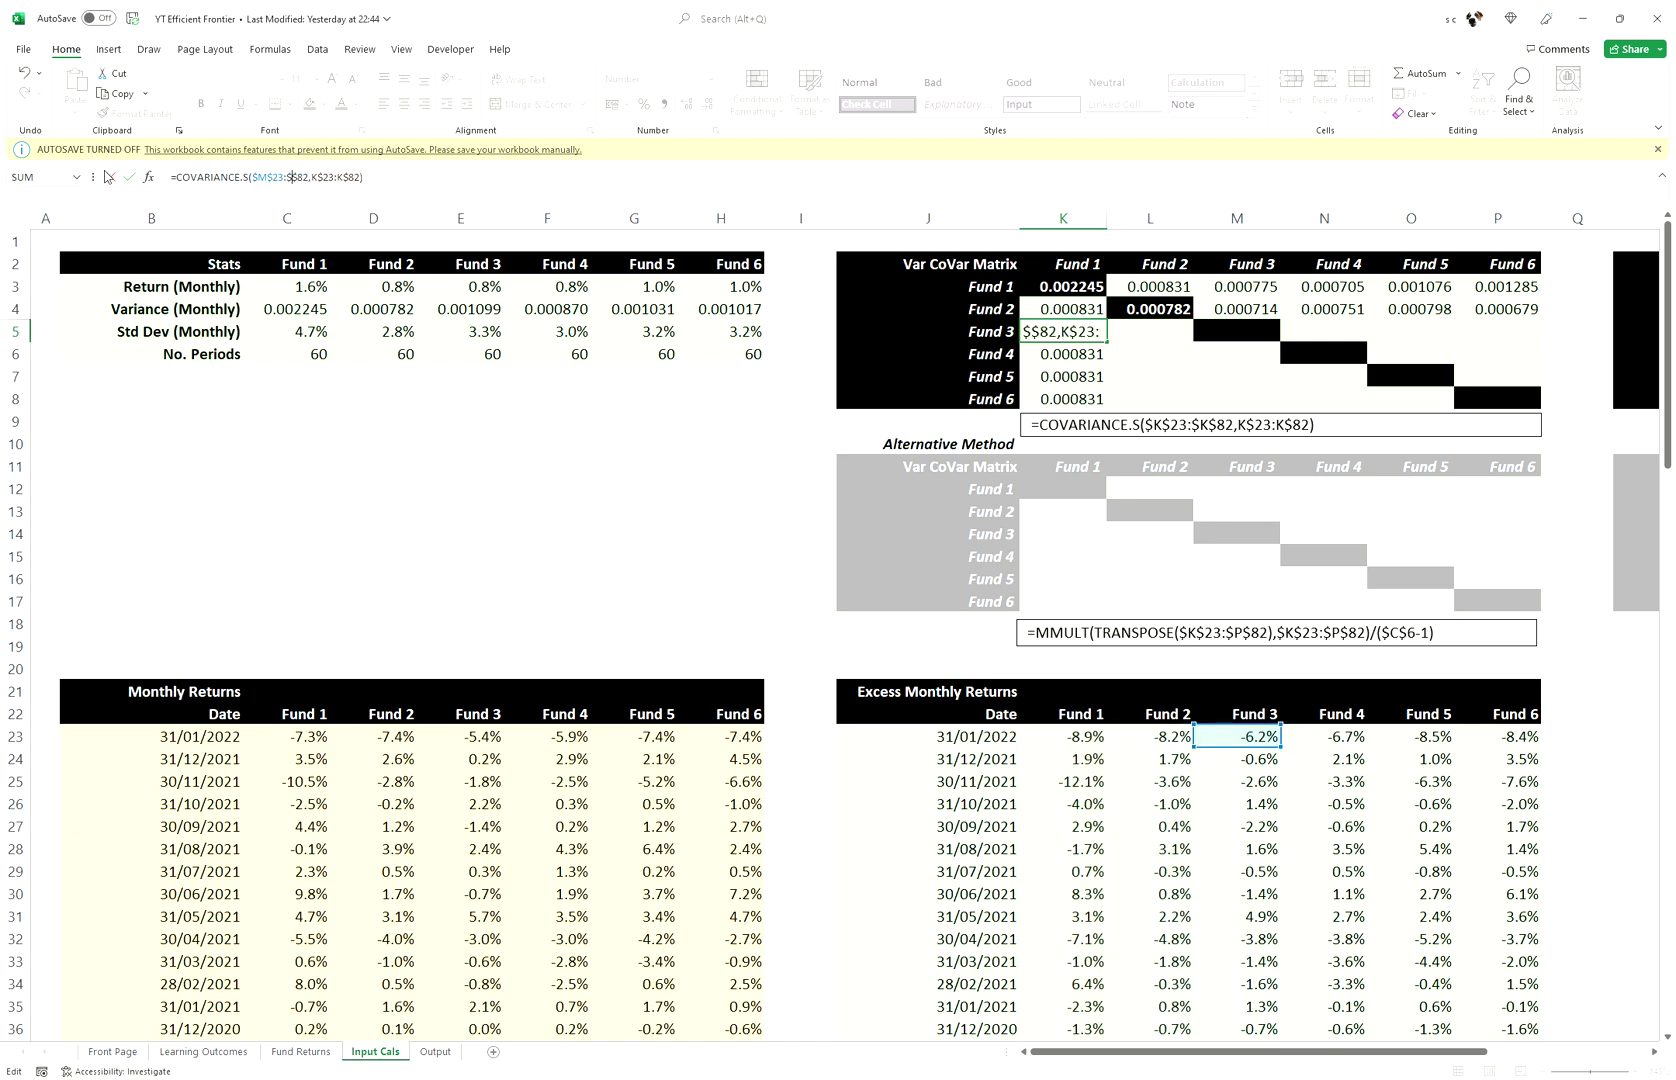
pyautogui.press('Return')
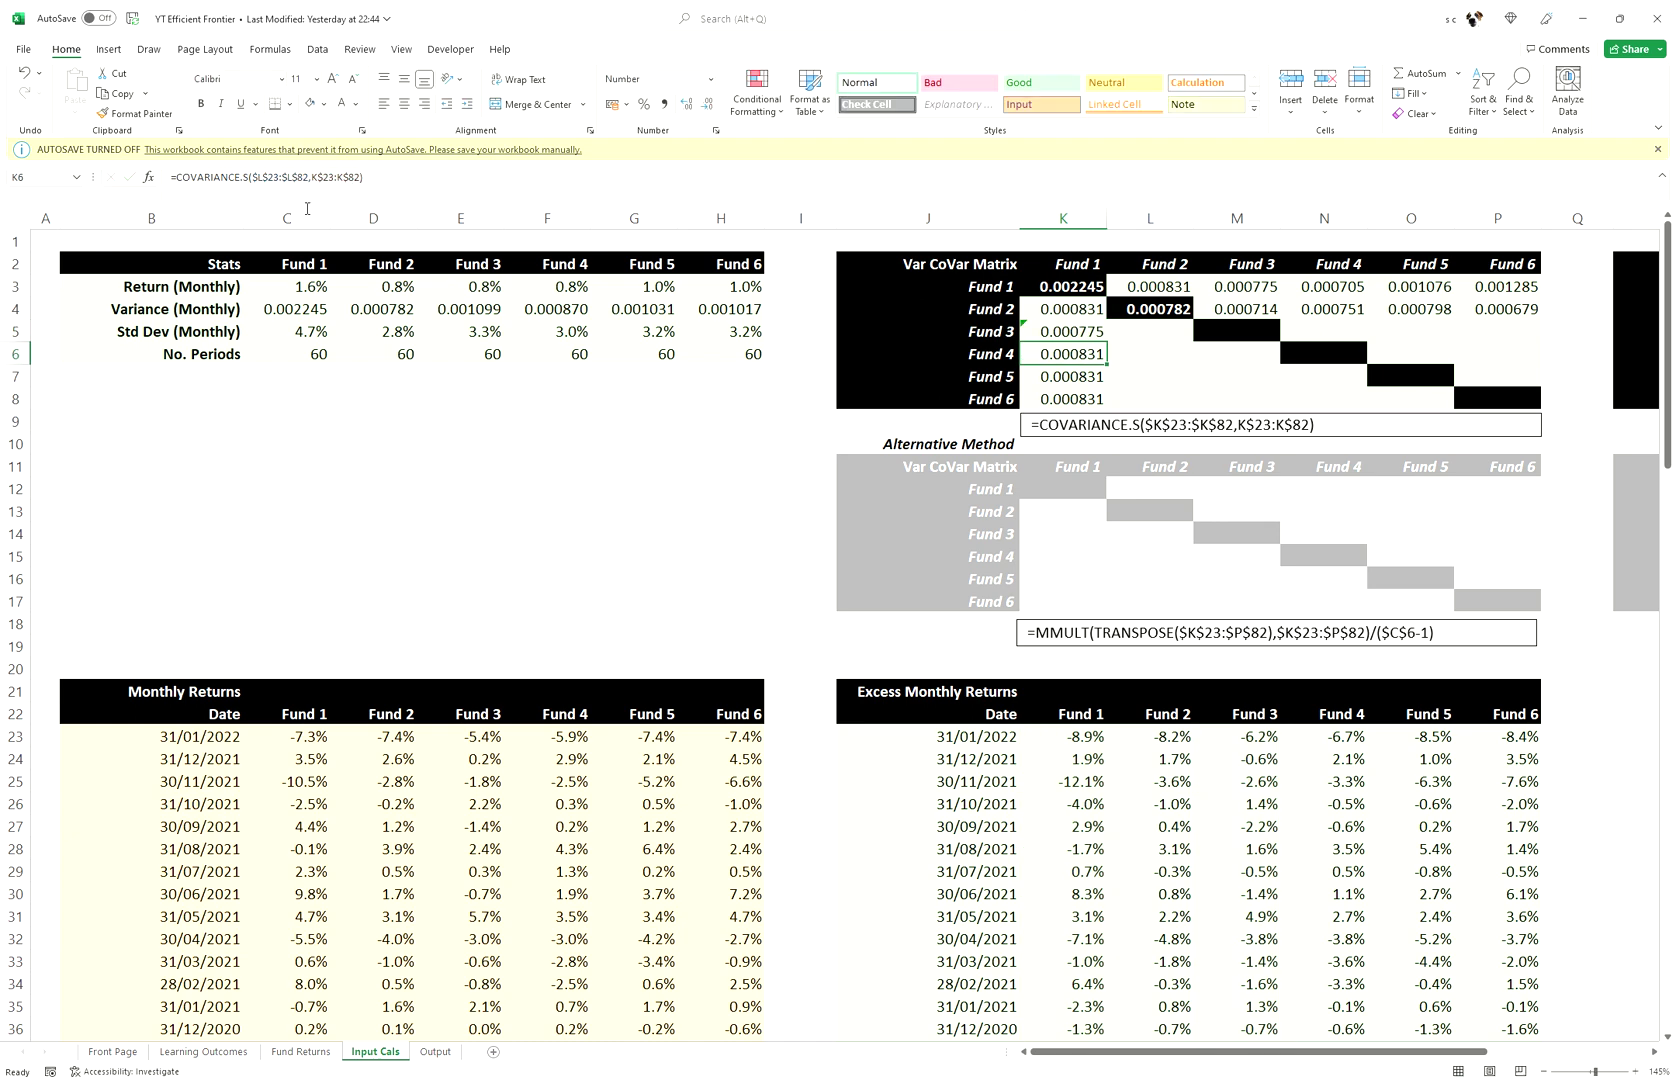
# - Change the first range of K6's covariance formula to Fund 4's excess returns, $N$23:$N$82
pyautogui.click(273, 188)
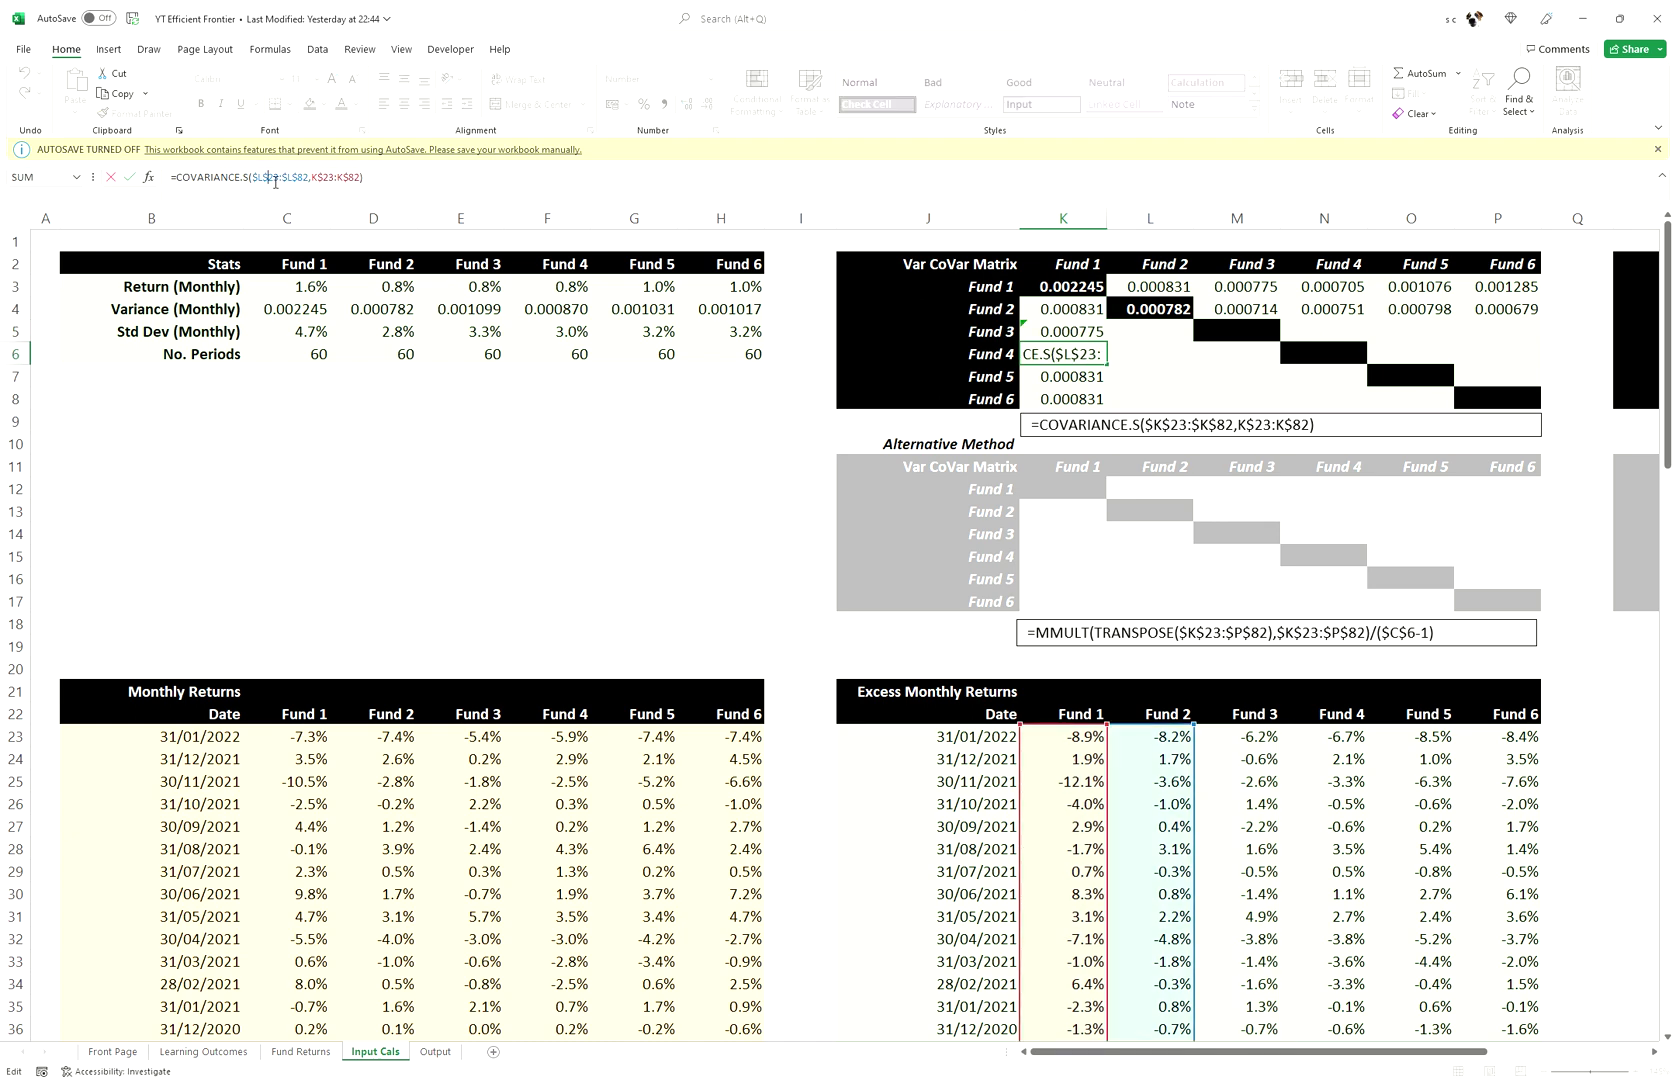
pyautogui.press('BackSpace')
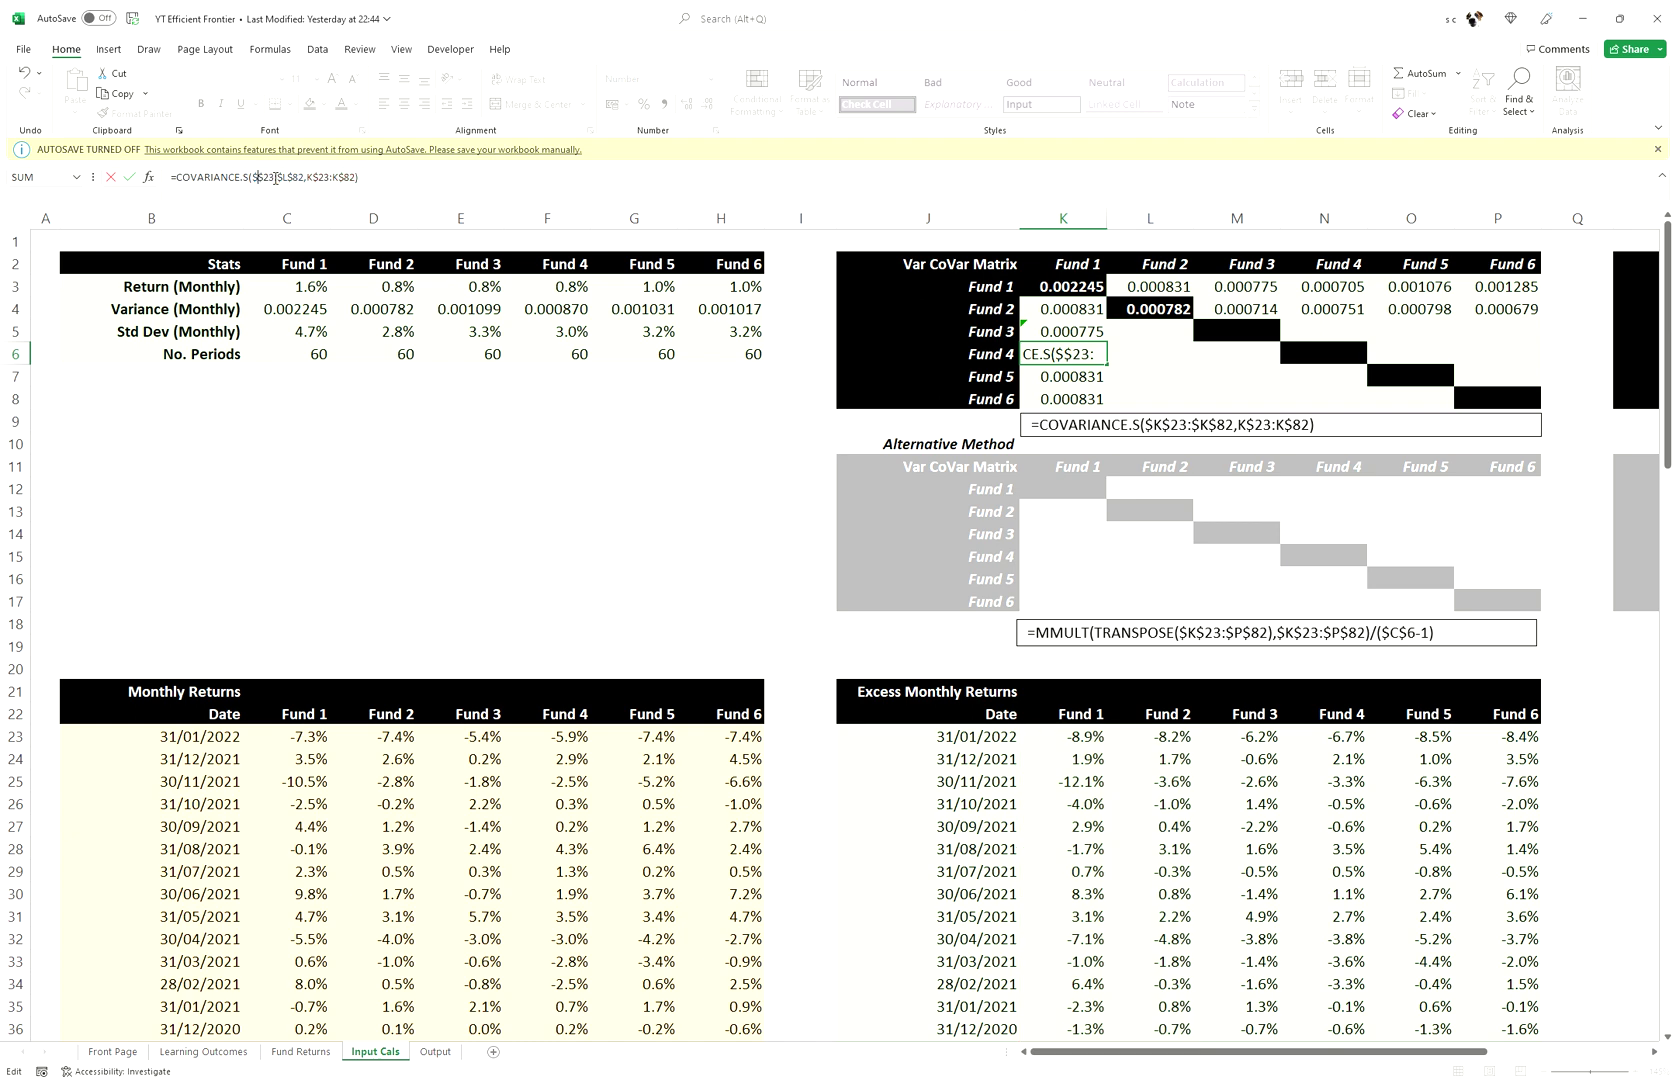
pyautogui.write('N')
pyautogui.press('Right')
pyautogui.press('Right')
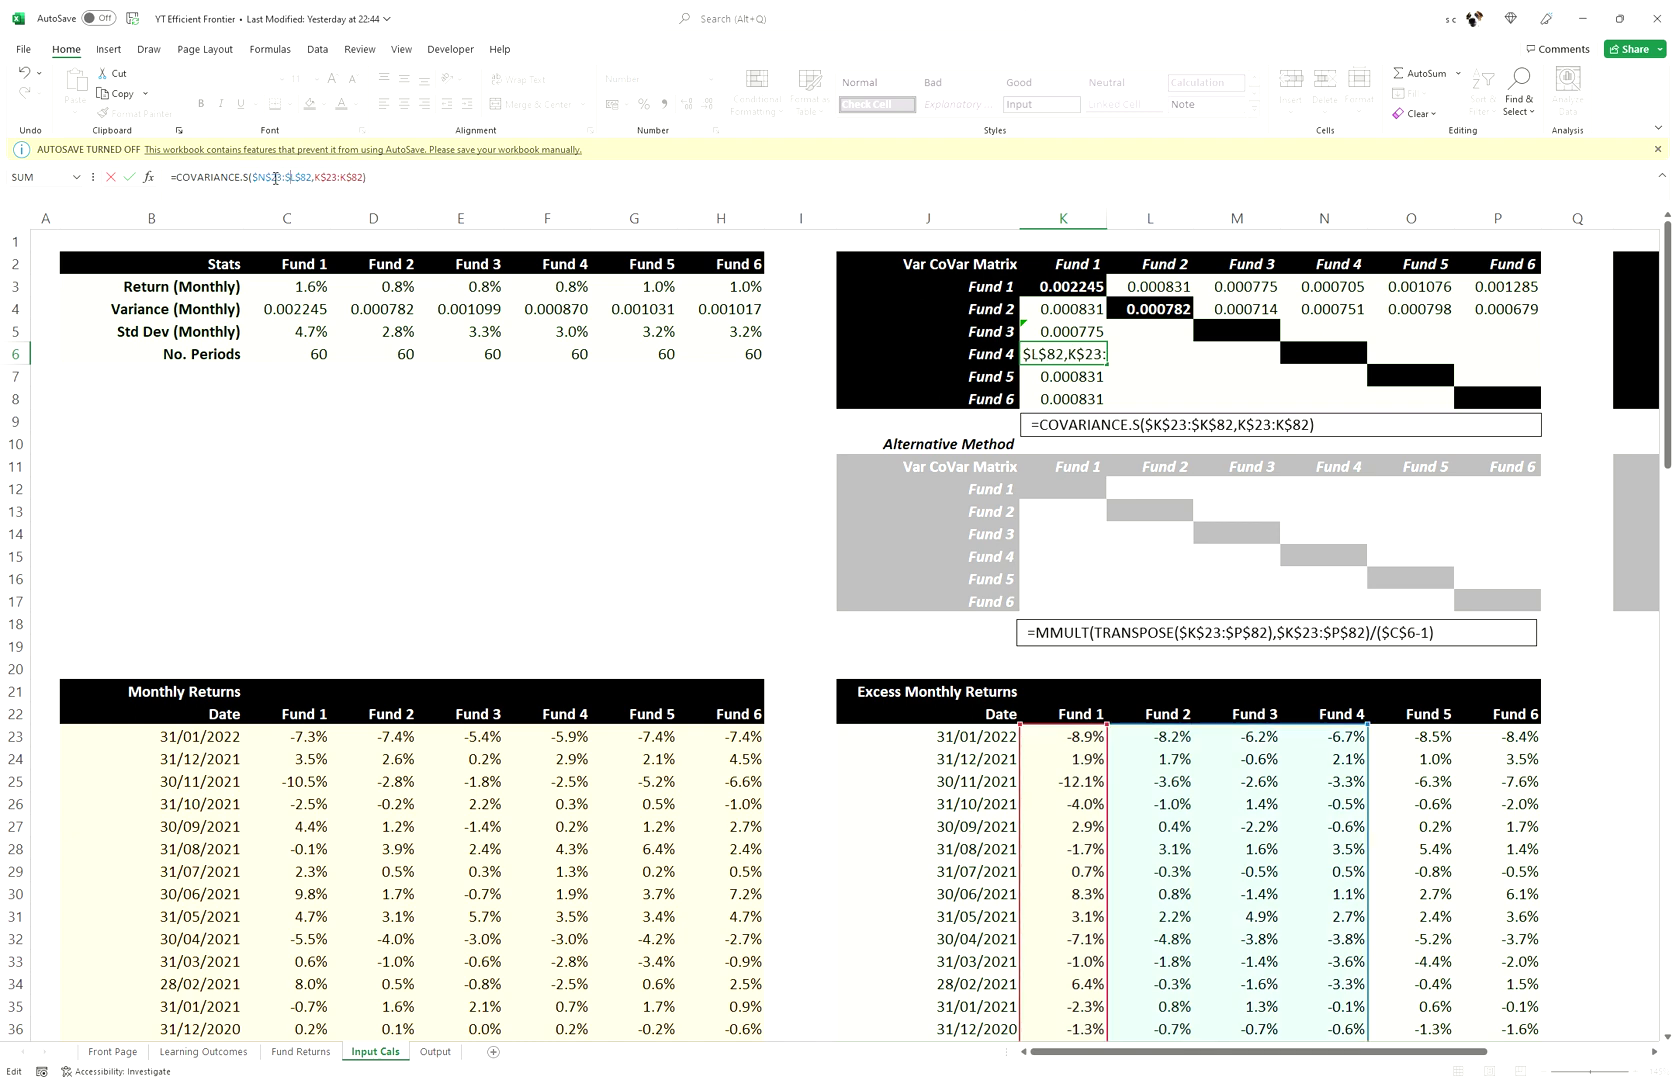
pyautogui.press('Right')
pyautogui.press('Right')
pyautogui.press('BackSpace')
pyautogui.write('N')
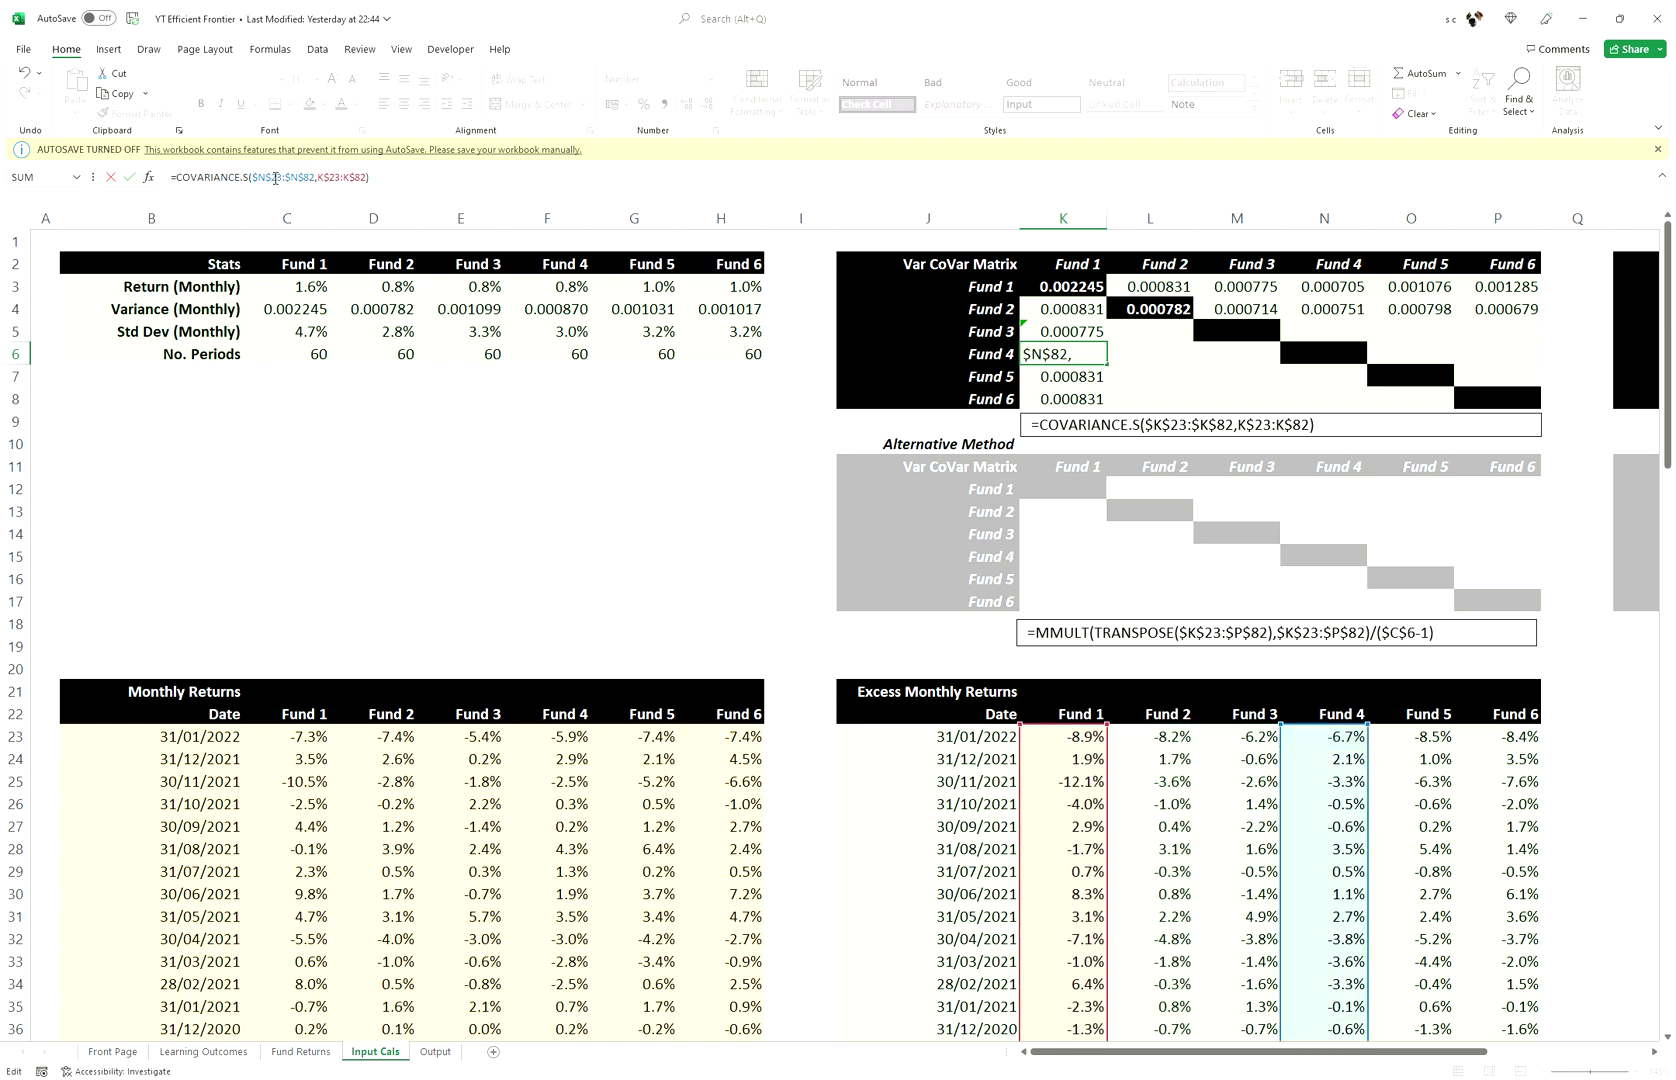
pyautogui.press('Return')
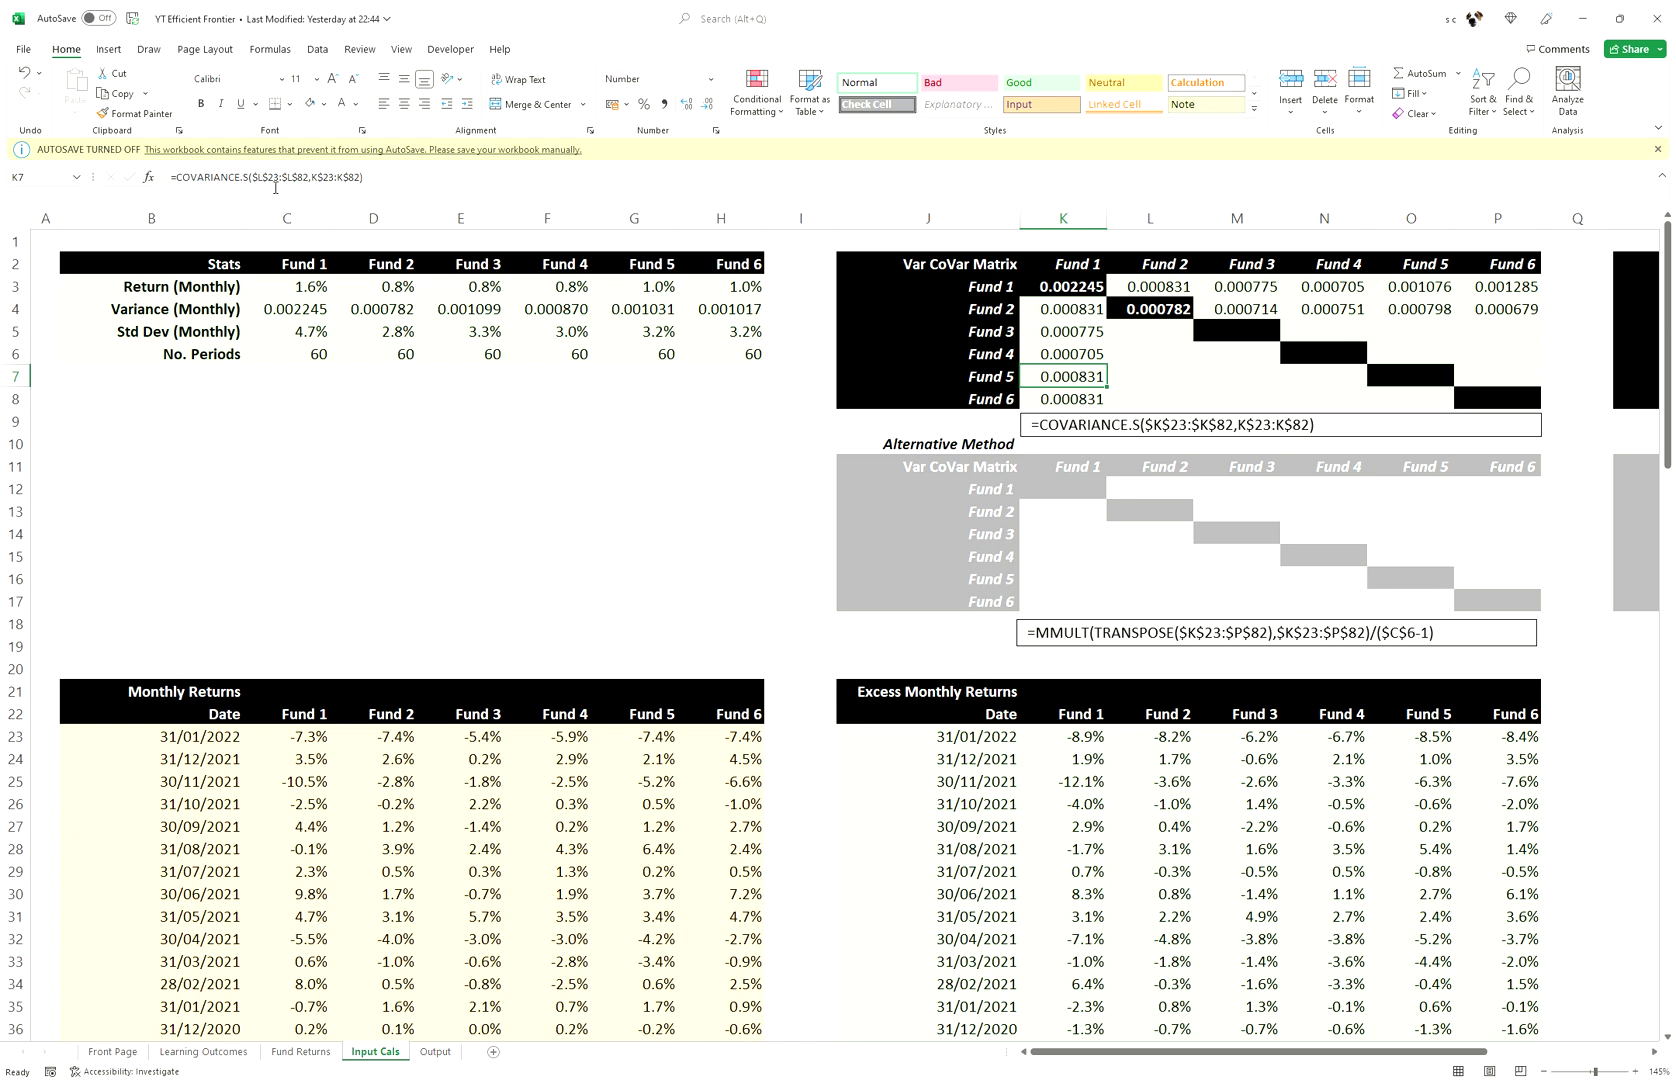
# - Change the first range of K7's covariance formula to Fund 5's excess returns, $O$23:$O$82
pyautogui.click(281, 180)
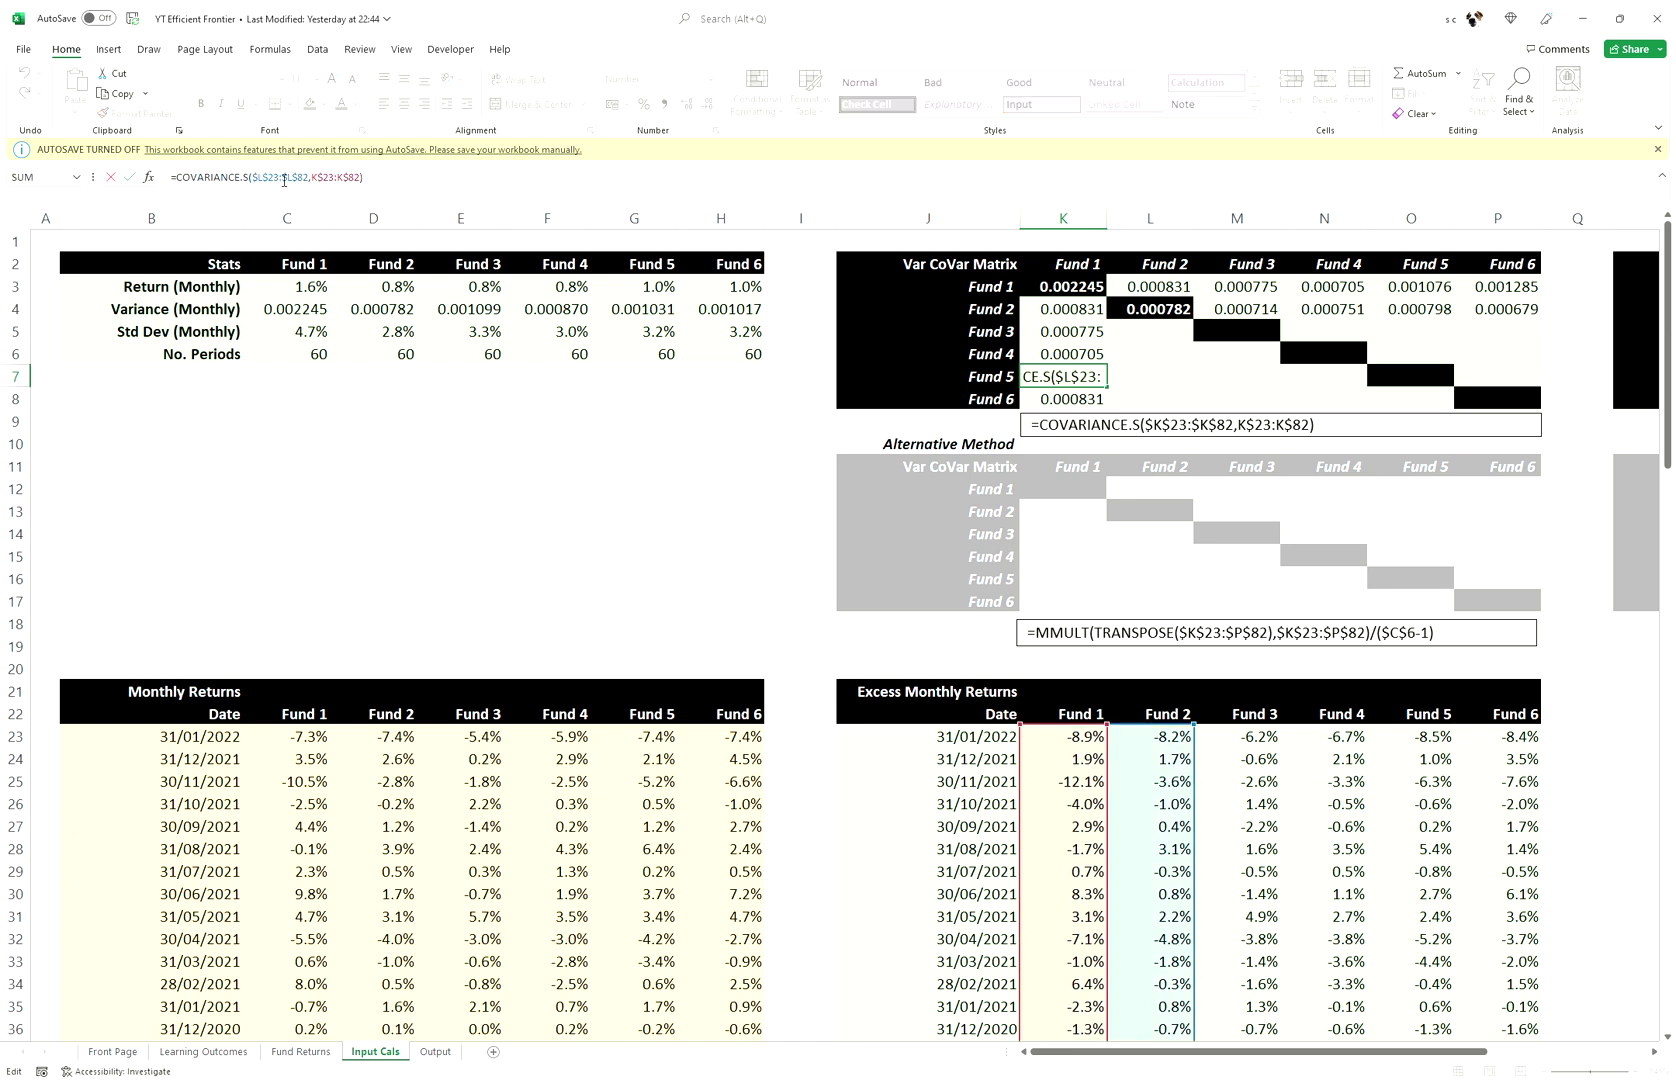
pyautogui.press('Left')
pyautogui.press('Left')
pyautogui.press('Left')
pyautogui.press('BackSpace')
pyautogui.write('O')
pyautogui.press('Right')
pyautogui.press('Right')
pyautogui.press('Right')
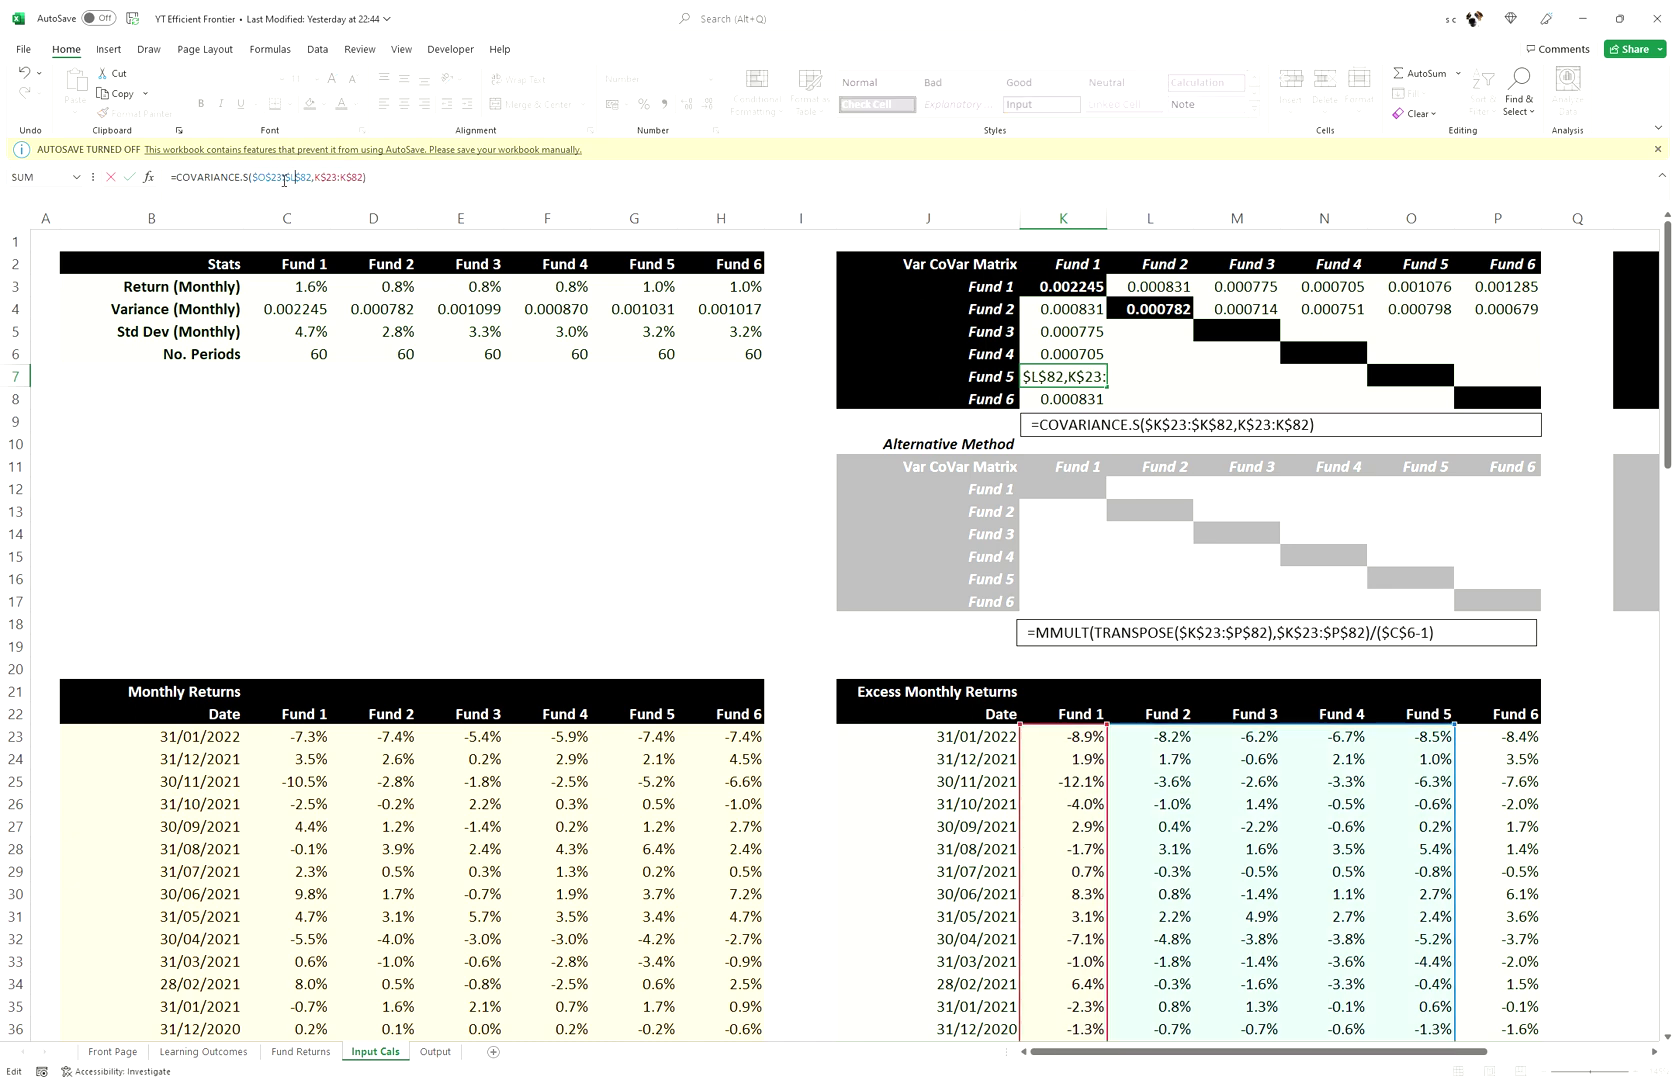
pyautogui.press('Right')
pyautogui.press('Right')
pyautogui.press('BackSpace')
pyautogui.write('O')
pyautogui.press('Return')
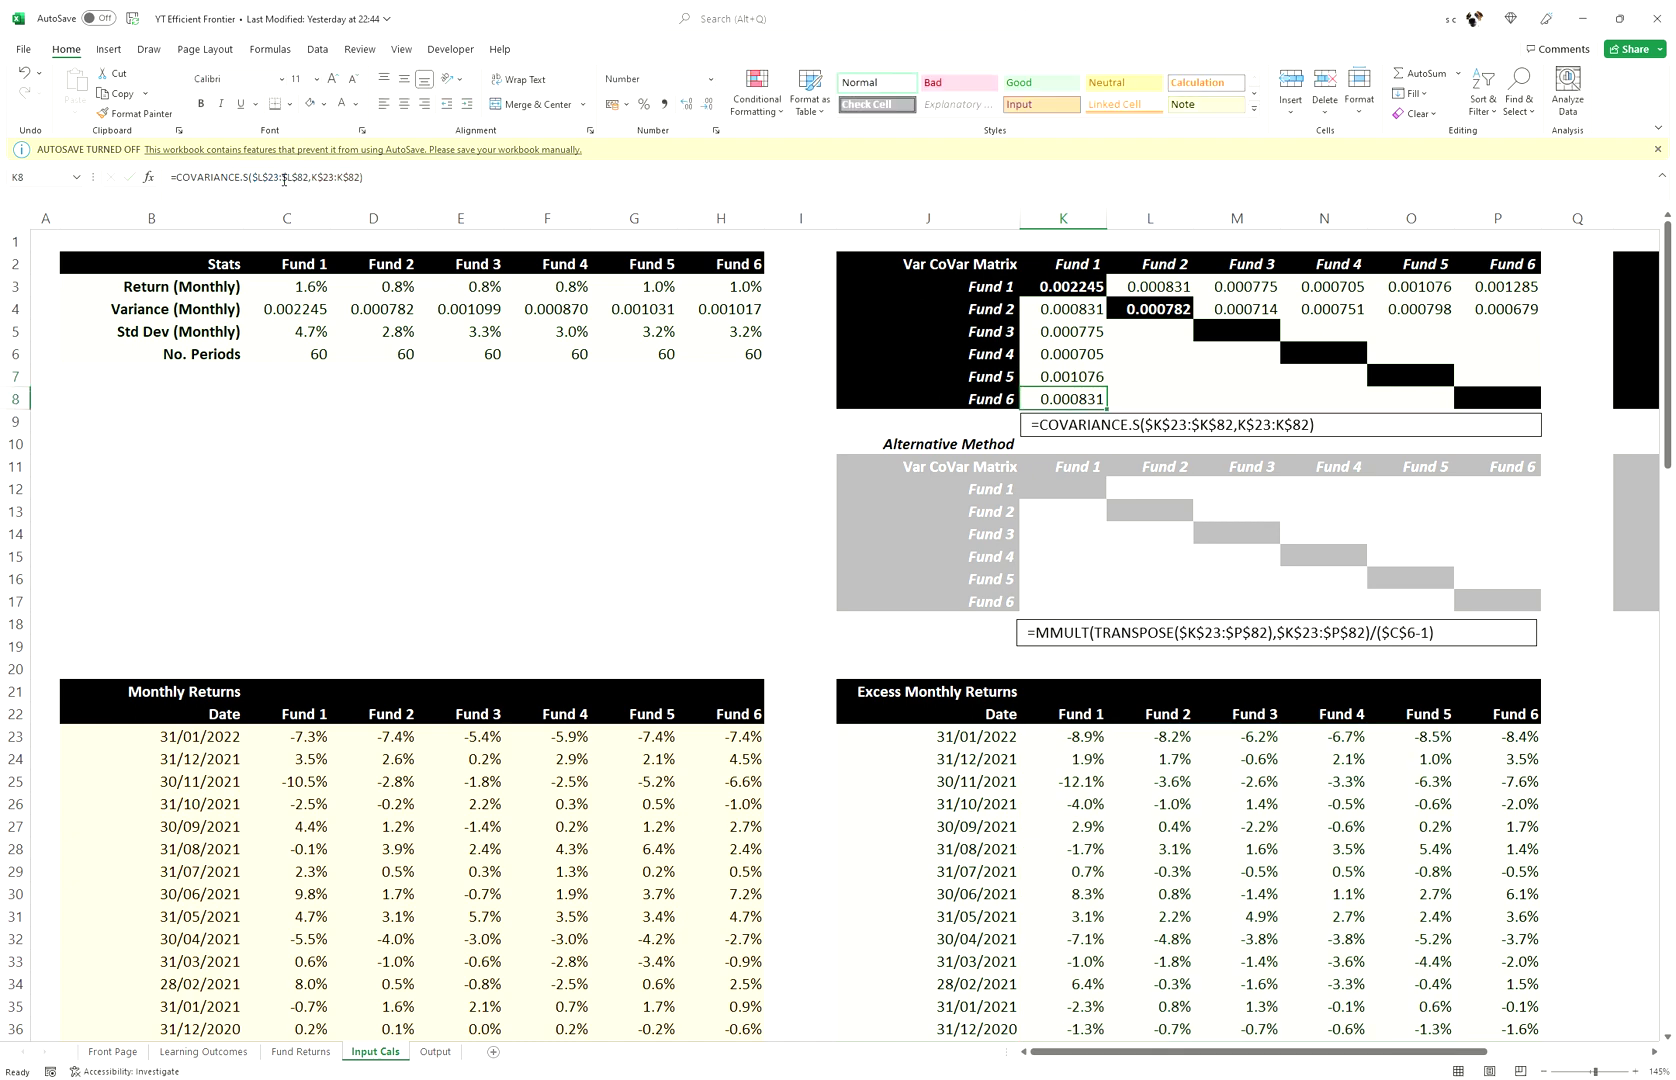
# - Change the first range of K8's covariance formula to Fund 6's excess returns, $P$23:$P$82
pyautogui.click(279, 193)
pyautogui.press('Left')
pyautogui.press('Left')
pyautogui.press('Left')
pyautogui.press('BackSpace')
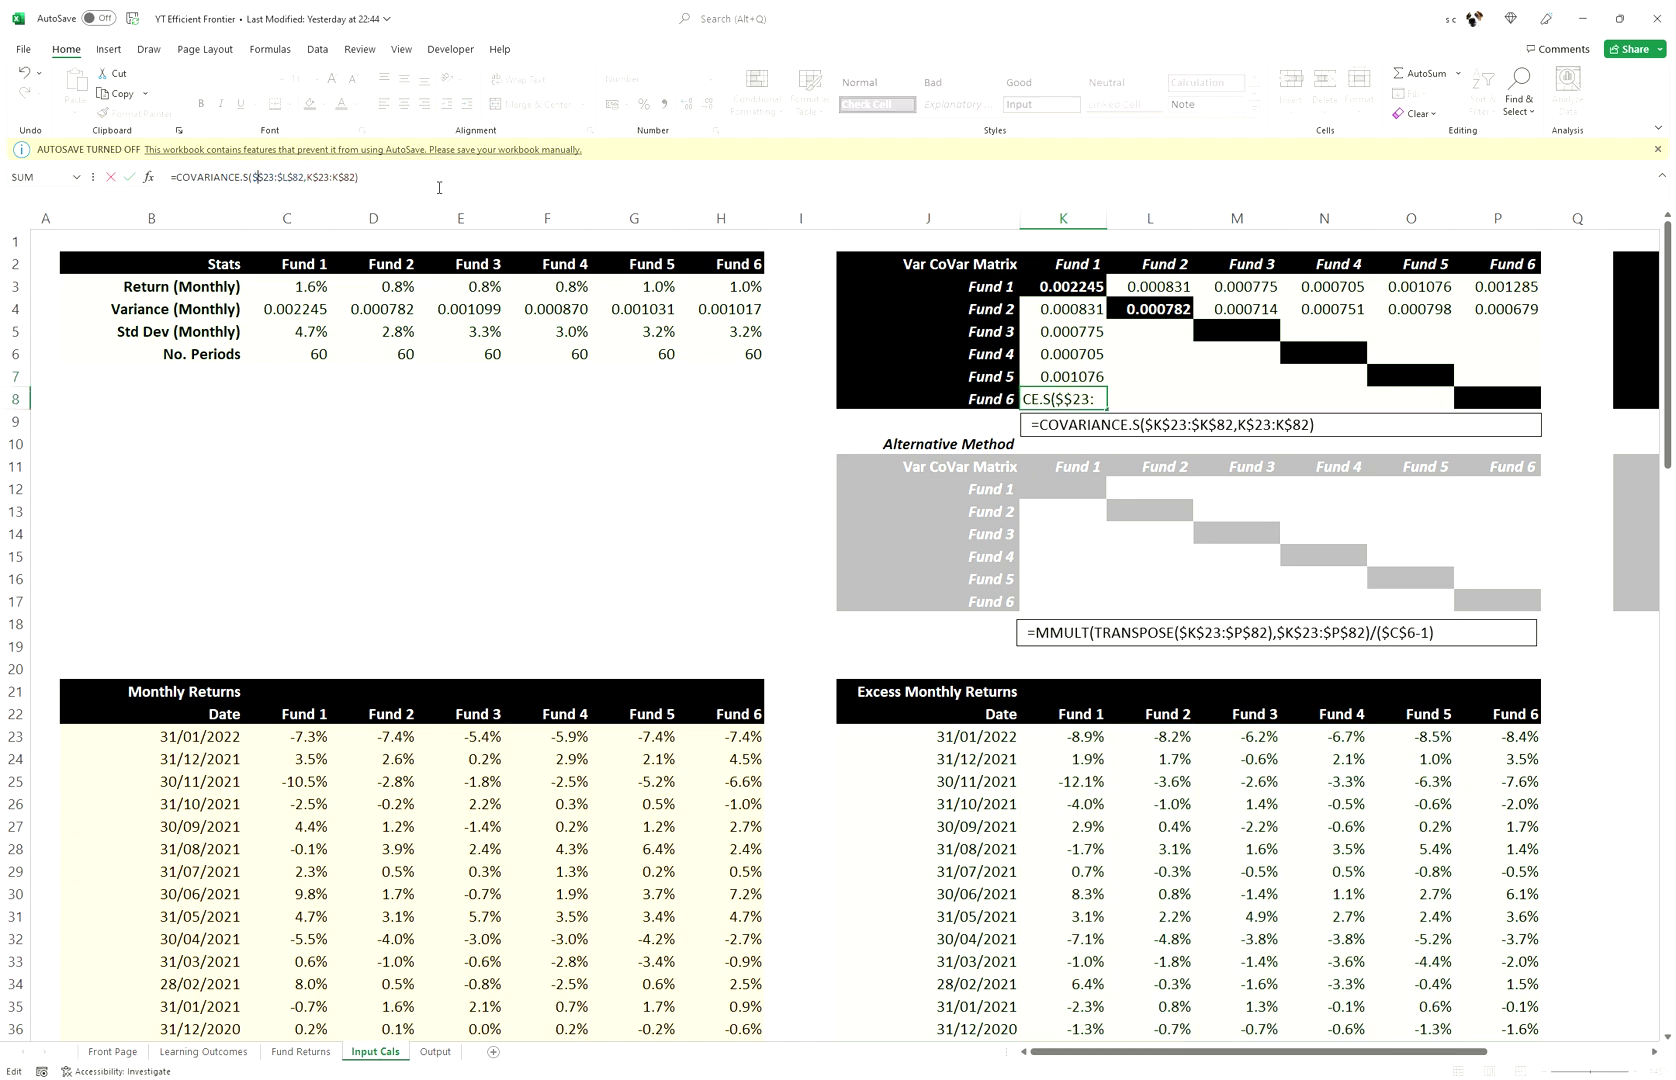
pyautogui.write('P')
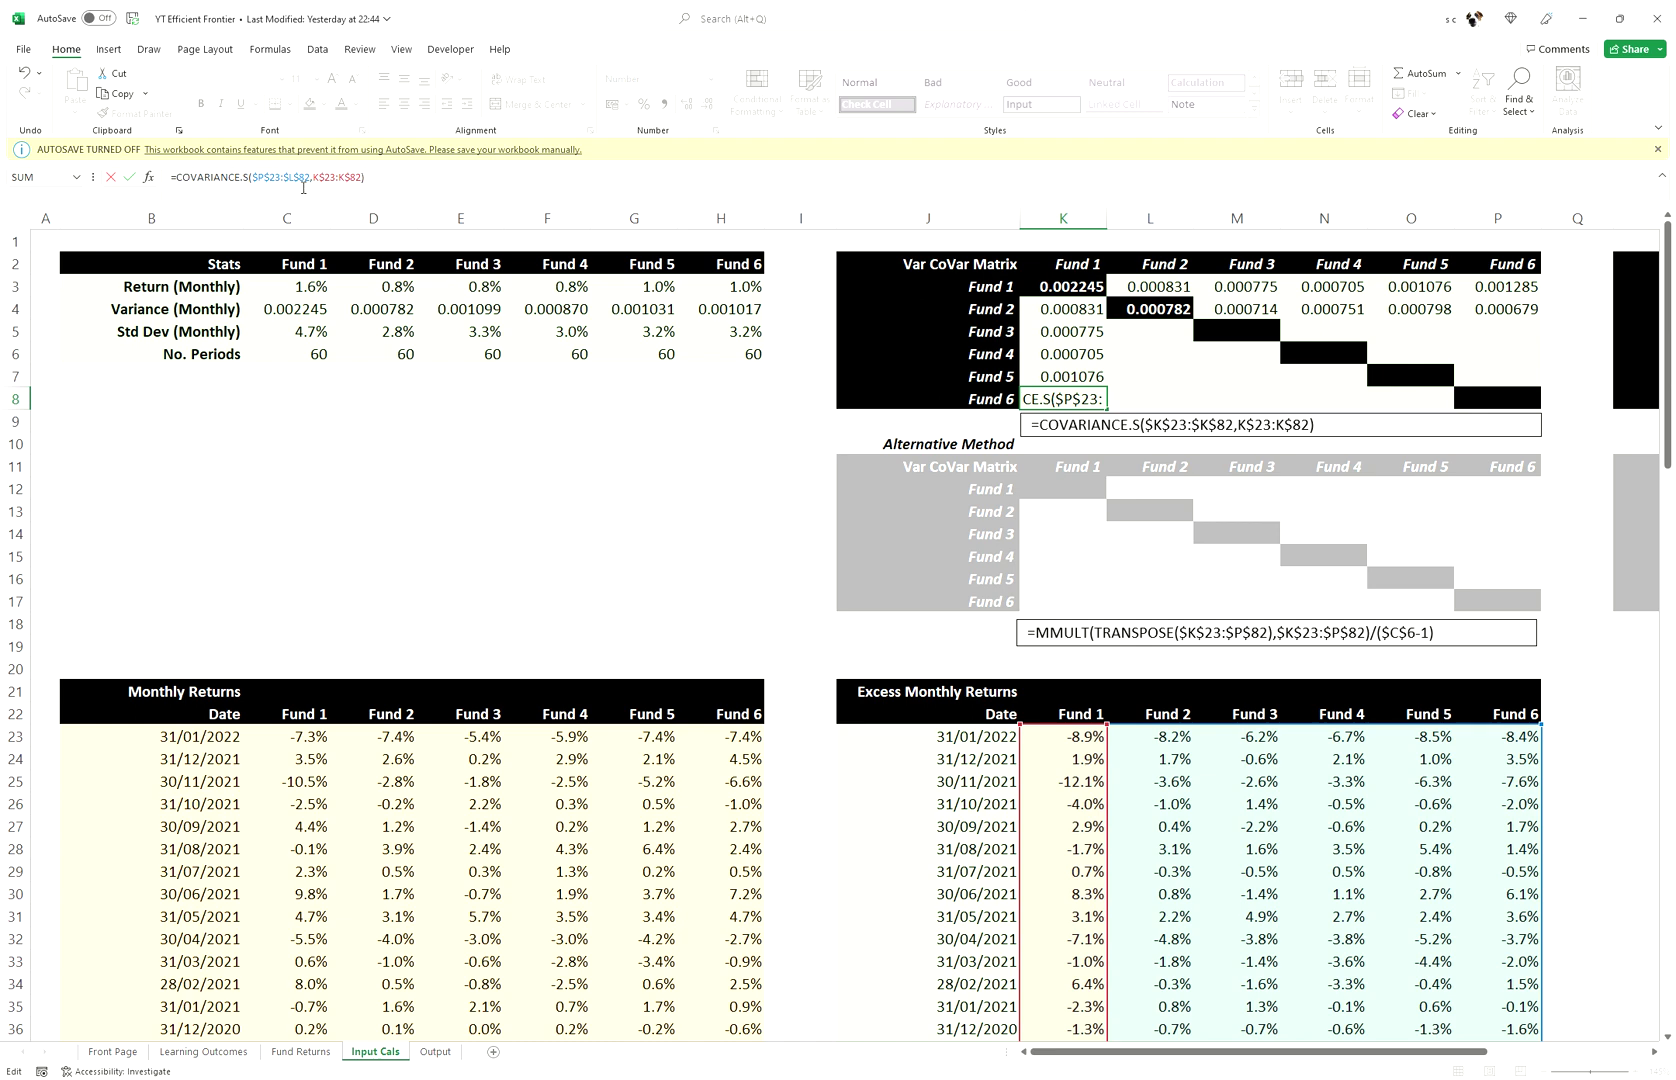
pyautogui.press('Right')
pyautogui.press('Right')
pyautogui.press('Right')
pyautogui.press('Right')
pyautogui.press('Right')
pyautogui.press('Right')
pyautogui.press('BackSpace')
pyautogui.write('P')
pyautogui.press('Return')
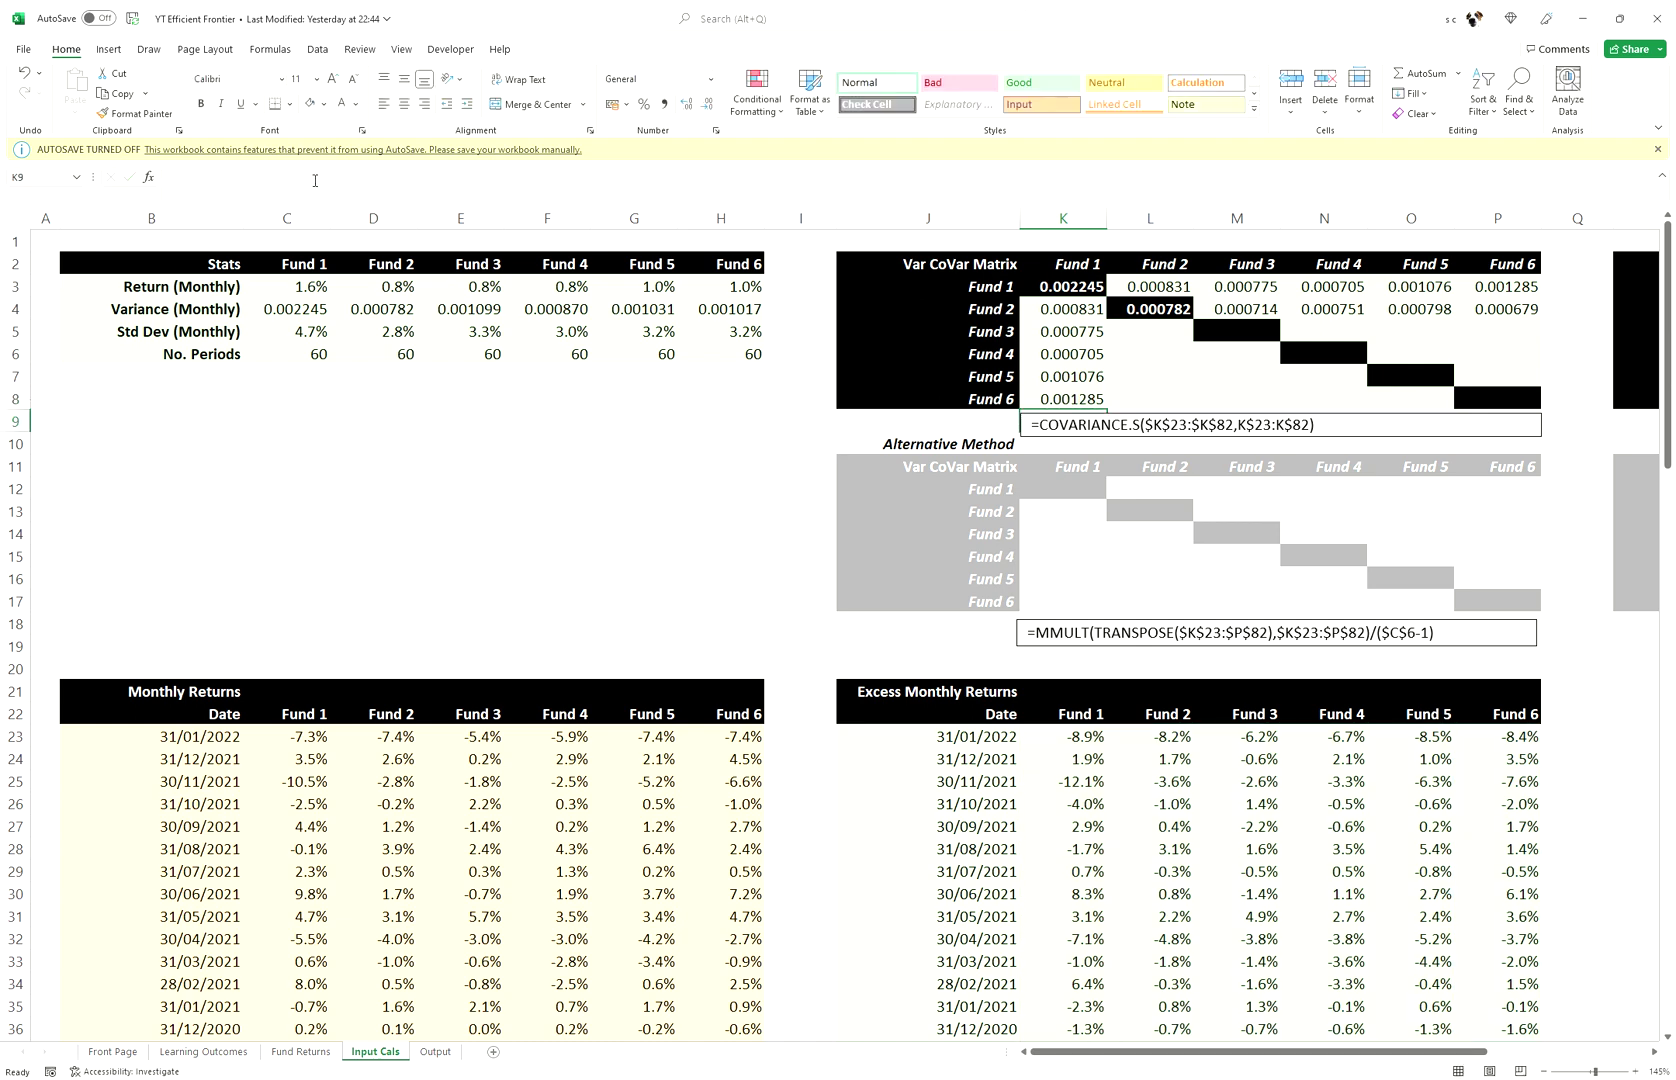
# - Copy the covariance formulas in K5:K8 across to column P to fill the Fund 3 to Fund 6 rows
pyautogui.moveTo(1080, 330); pyautogui.dragTo(1092, 399)
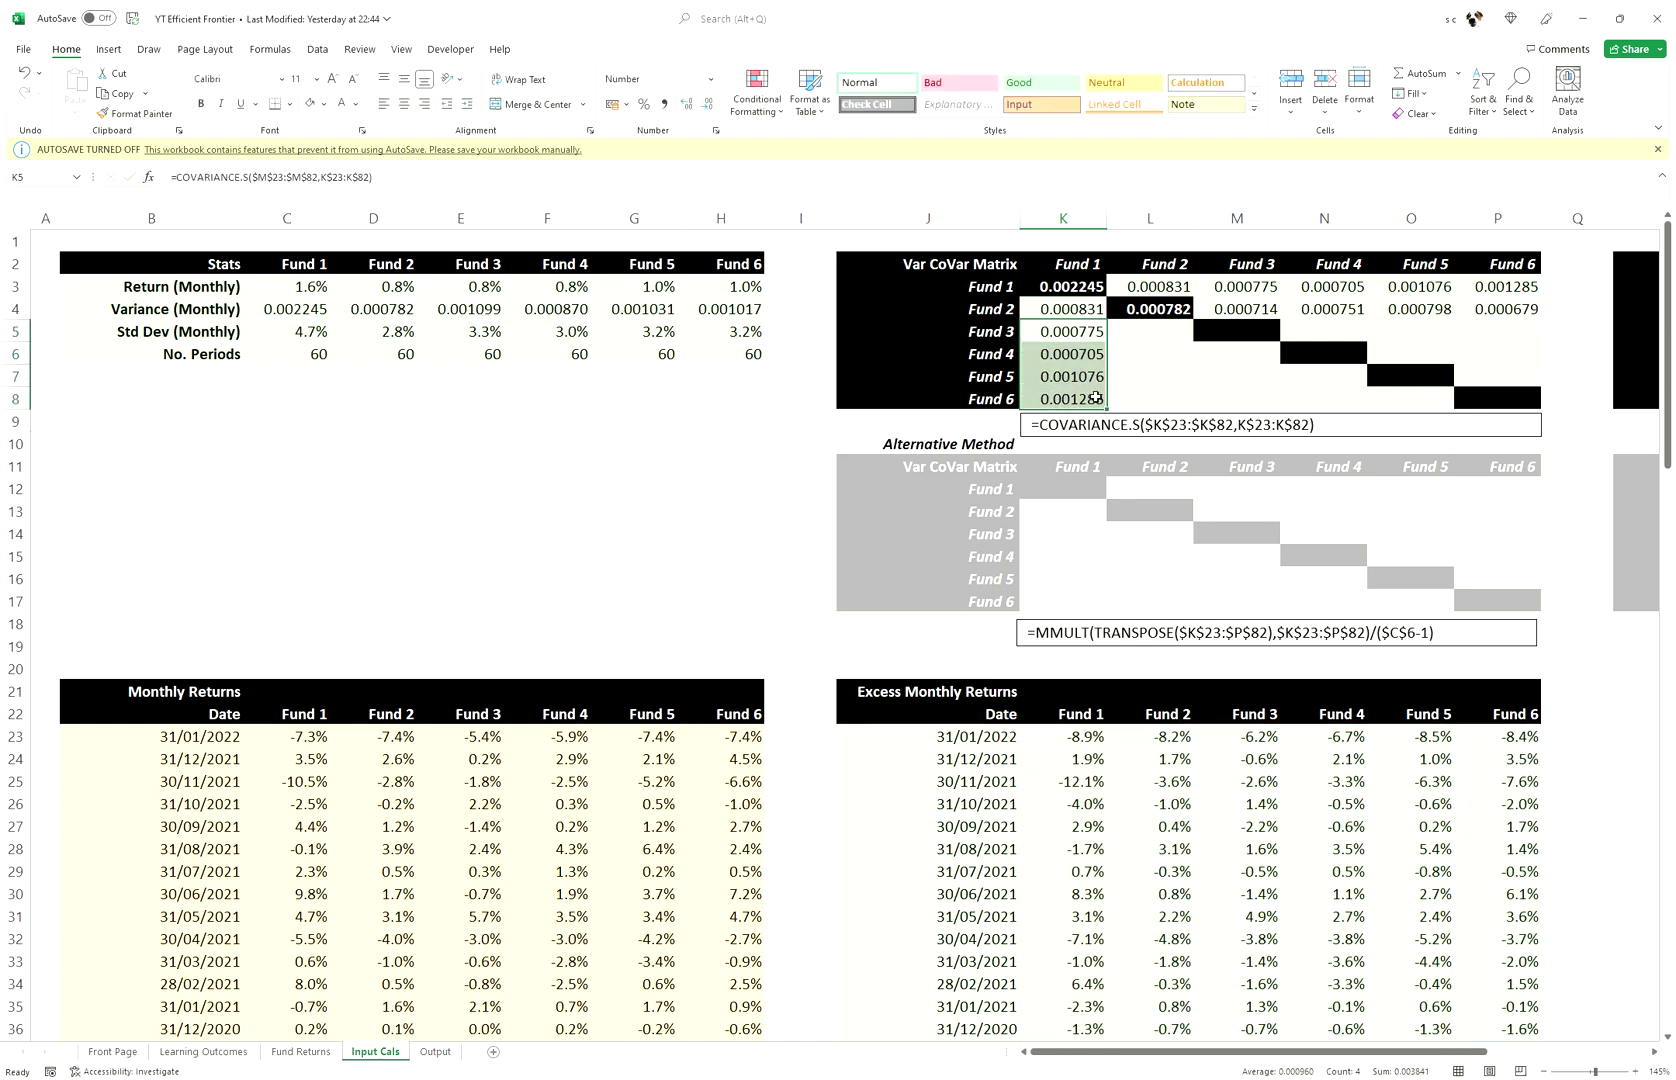
pyautogui.hotkey('ctrl', 'c')
pyautogui.hotkey('shift', 'Right')
pyautogui.hotkey('shift', 'Right')
pyautogui.hotkey('shift', 'Right')
pyautogui.hotkey('shift', 'Right')
pyautogui.hotkey('shift', 'Right')
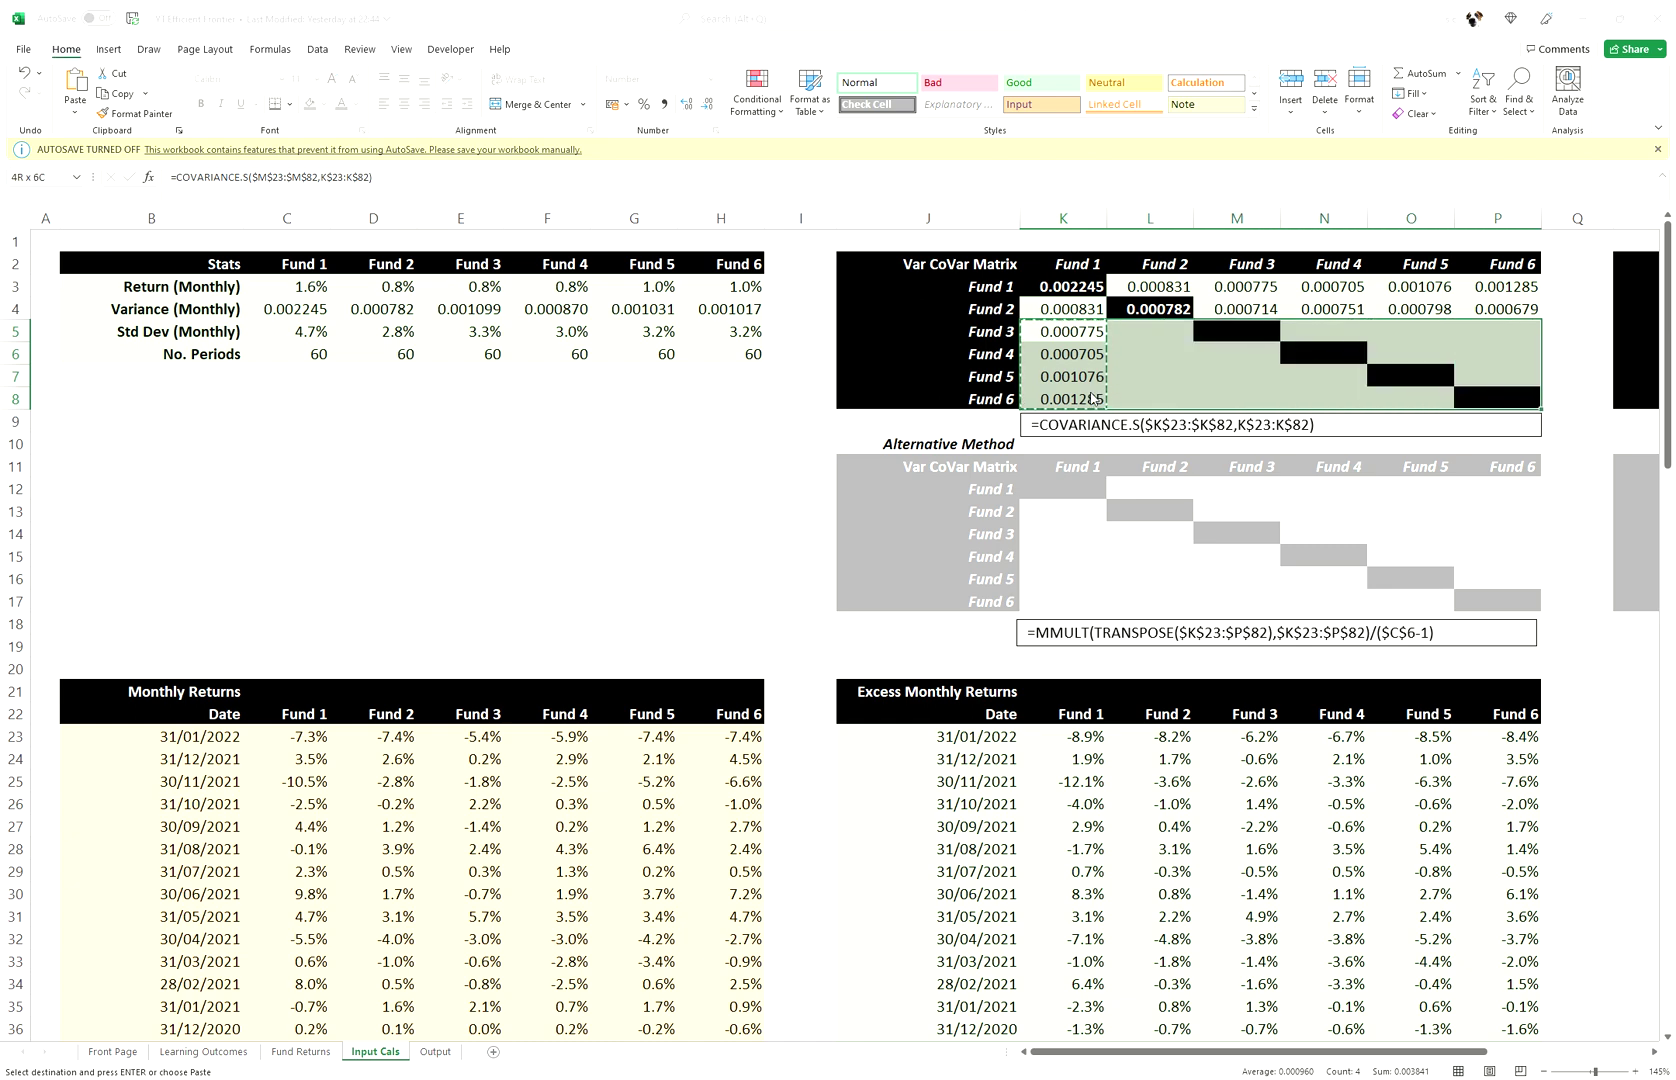
pyautogui.hotkey('ctrl', 'v')
pyautogui.press('Escape')
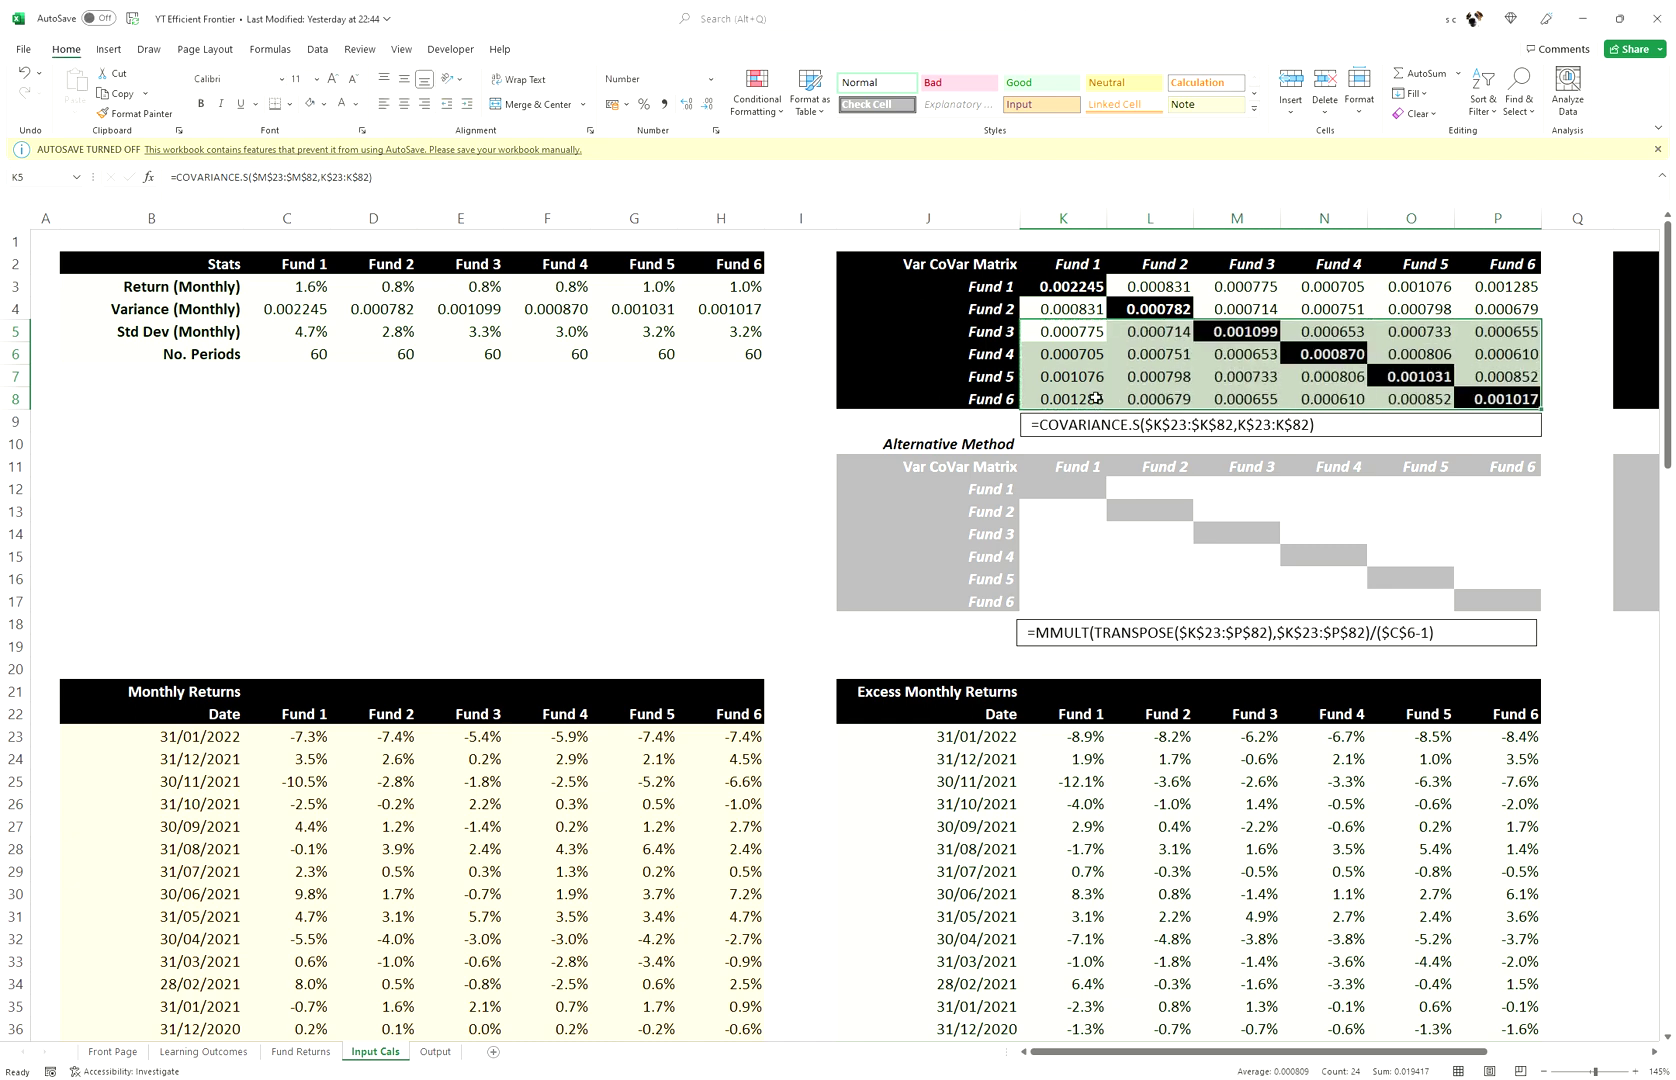
pyautogui.click(1151, 607)
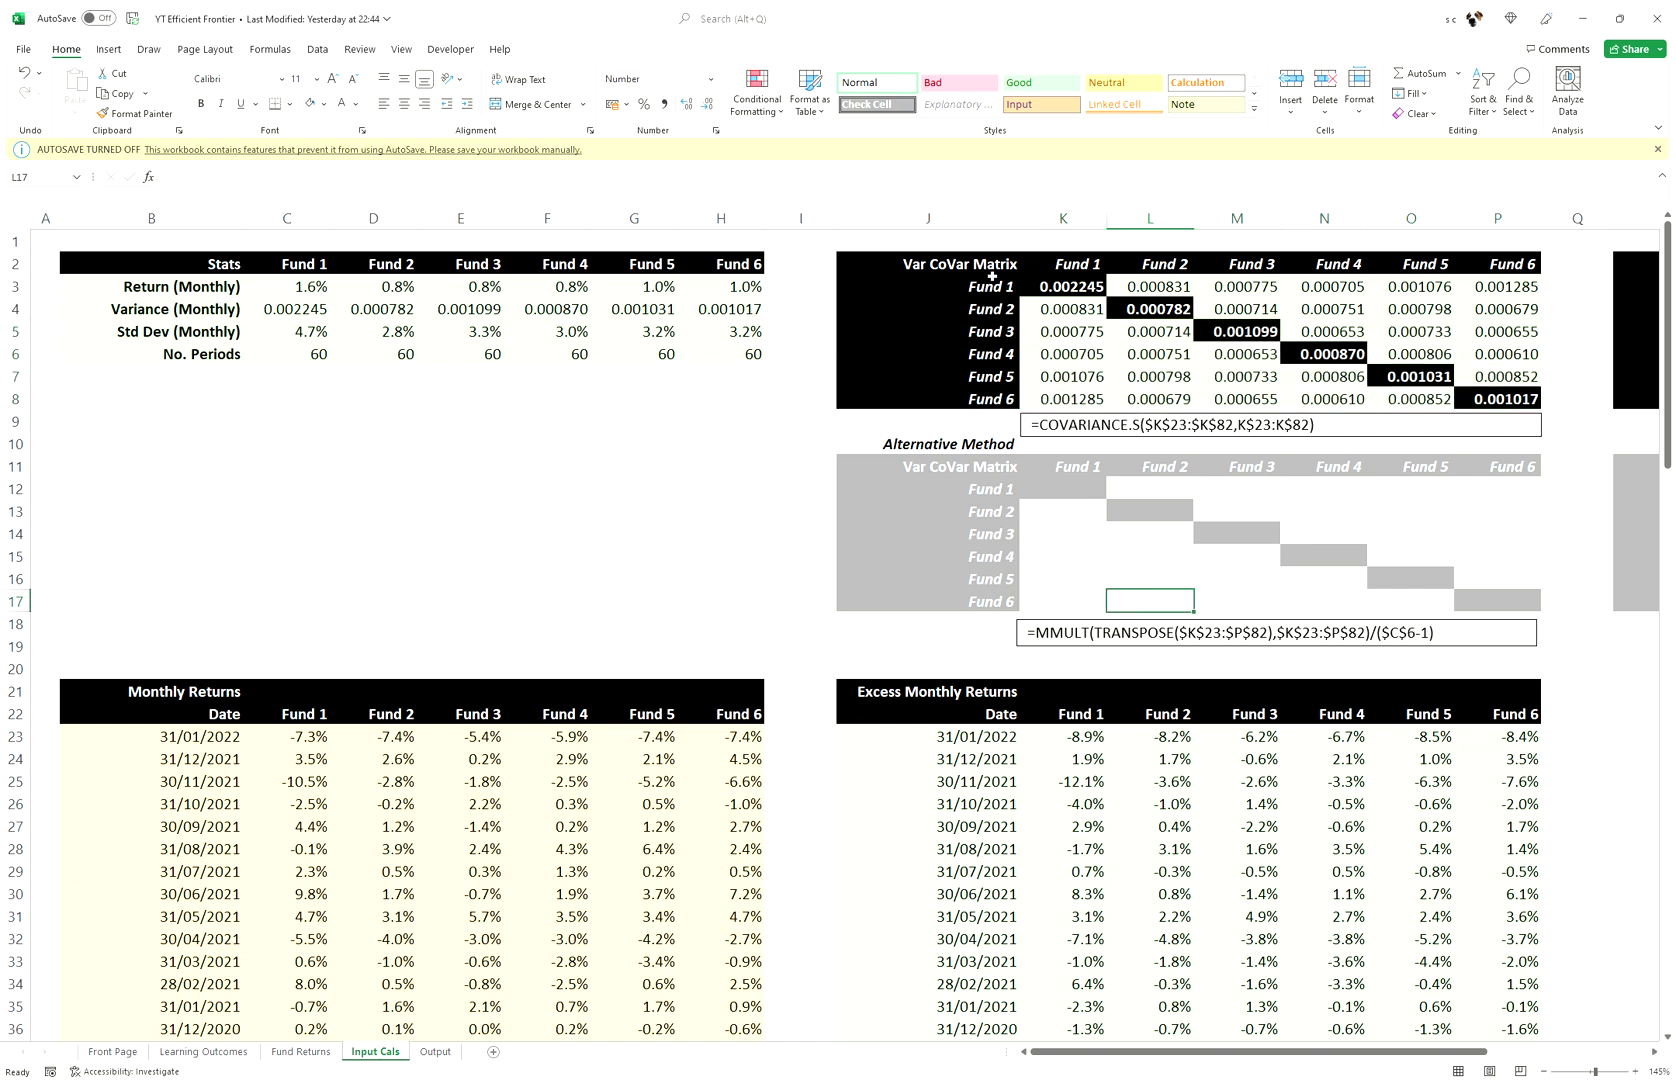
# - Review the variance-covariance matrix in J2:P8 and examine the MMULT and TRANSPOSE formula noted below the alternative method matrix
pyautogui.moveTo(992, 274); pyautogui.dragTo(1490, 398)
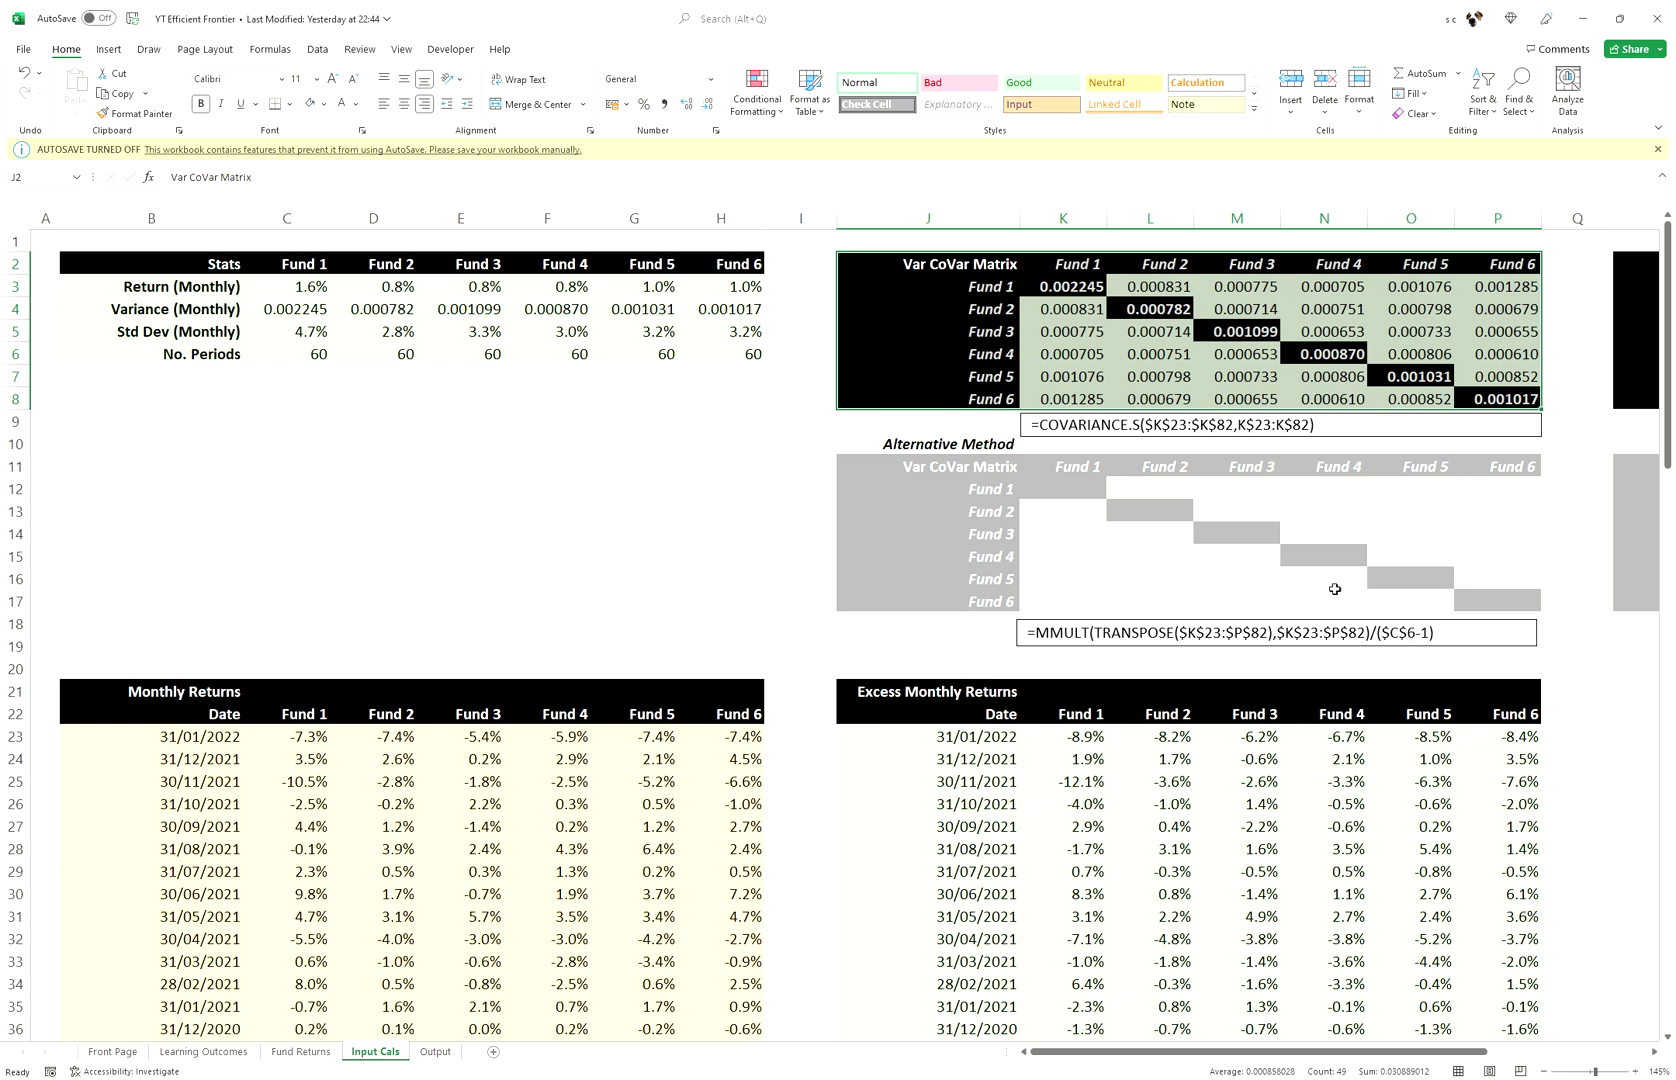
pyautogui.moveTo(1095, 486); pyautogui.dragTo(1036, 632)
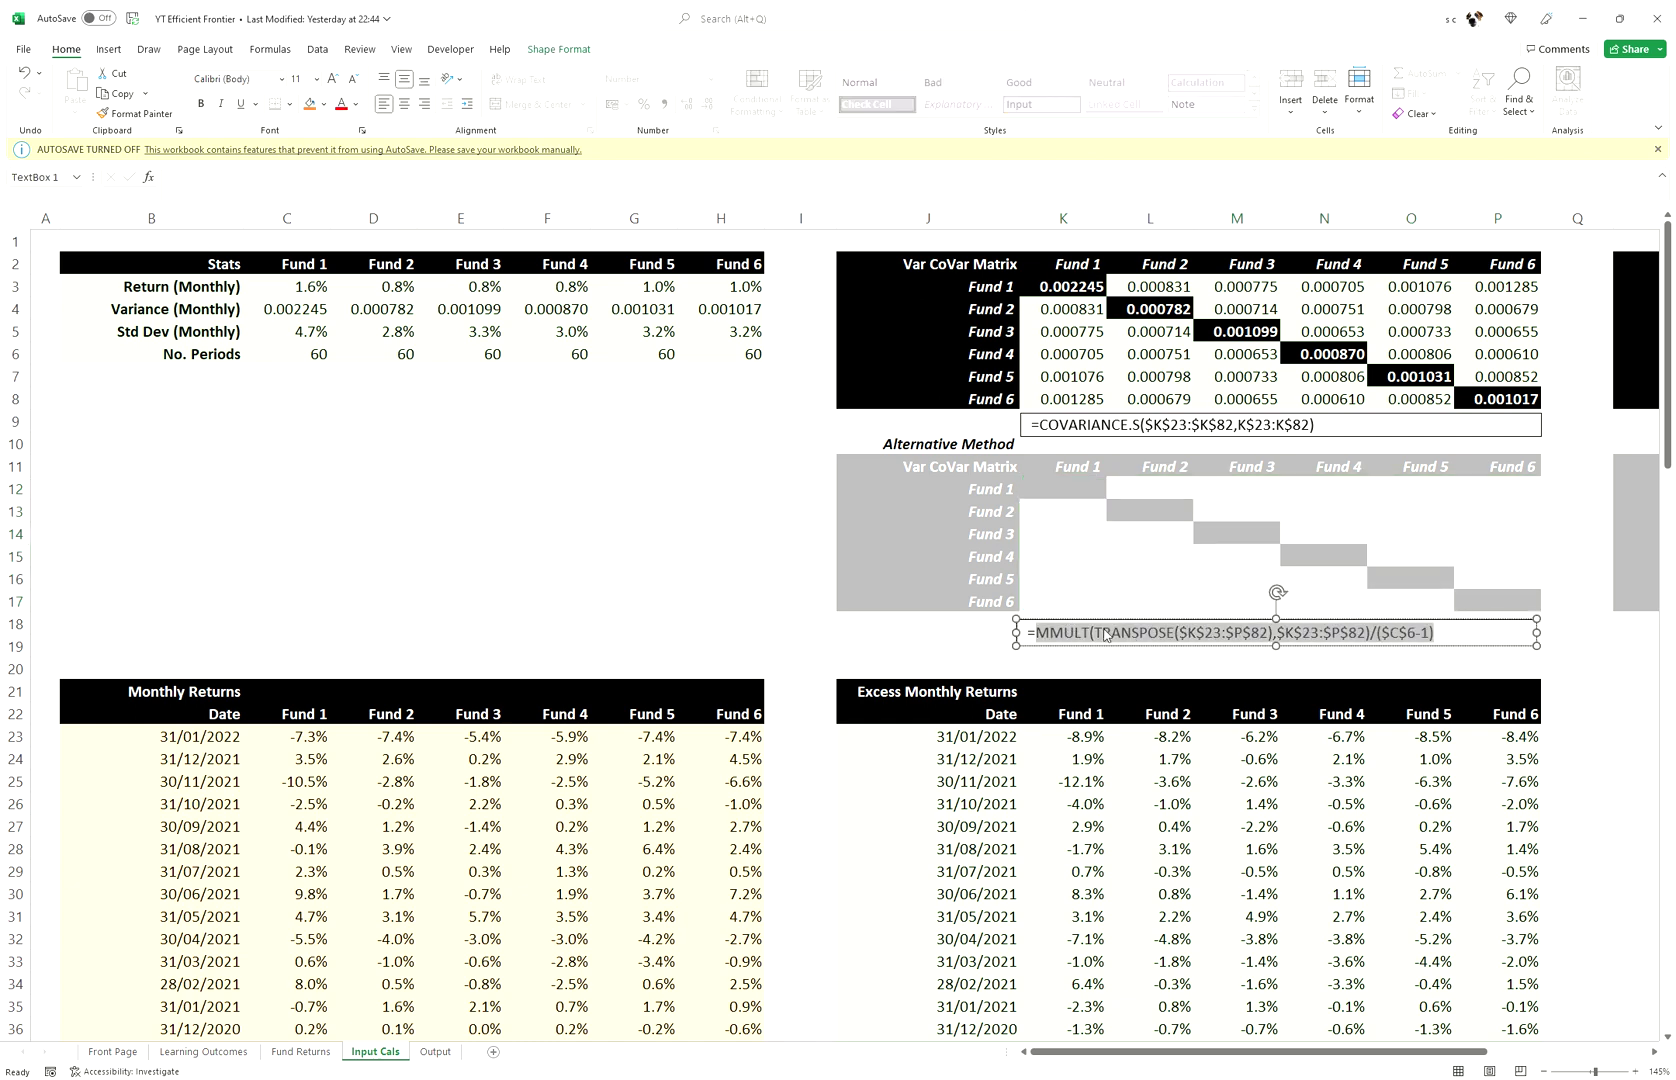
pyautogui.moveTo(1440, 633); pyautogui.dragTo(939, 555)
pyautogui.hotkey('ctrl', 'c')
pyautogui.click(1076, 317)
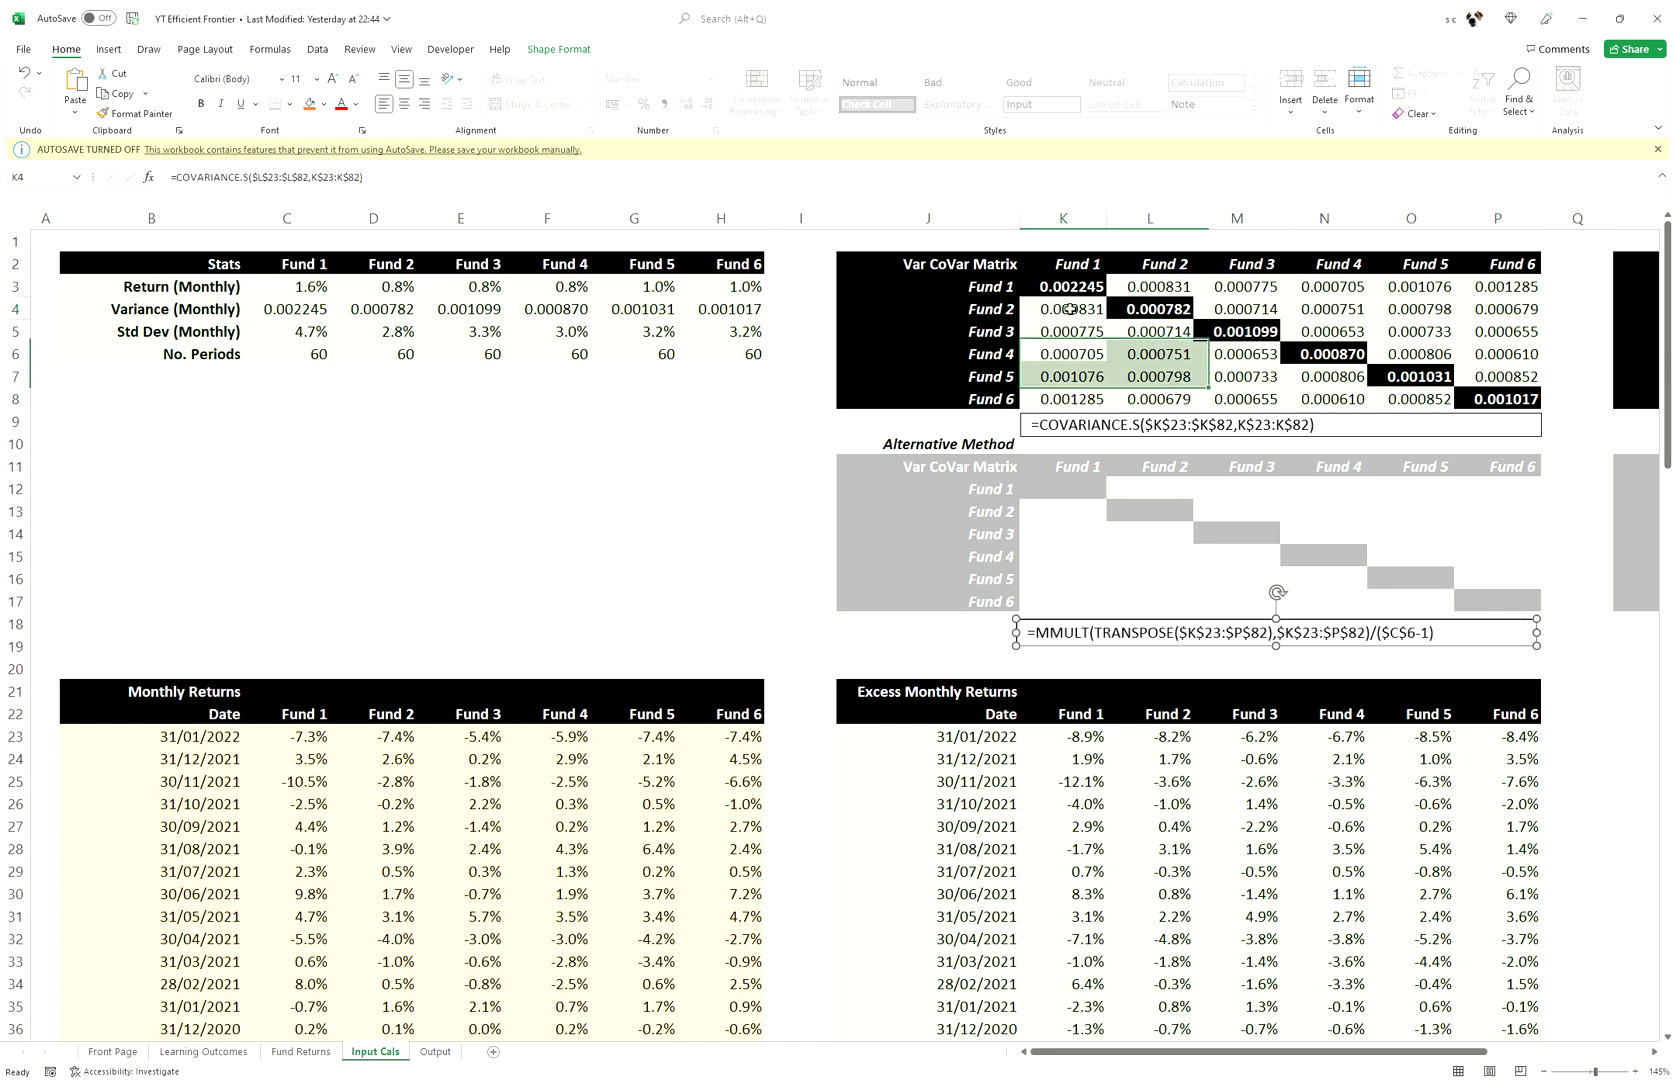
pyautogui.click(1080, 336)
pyautogui.click(1170, 357)
pyautogui.click(1090, 340)
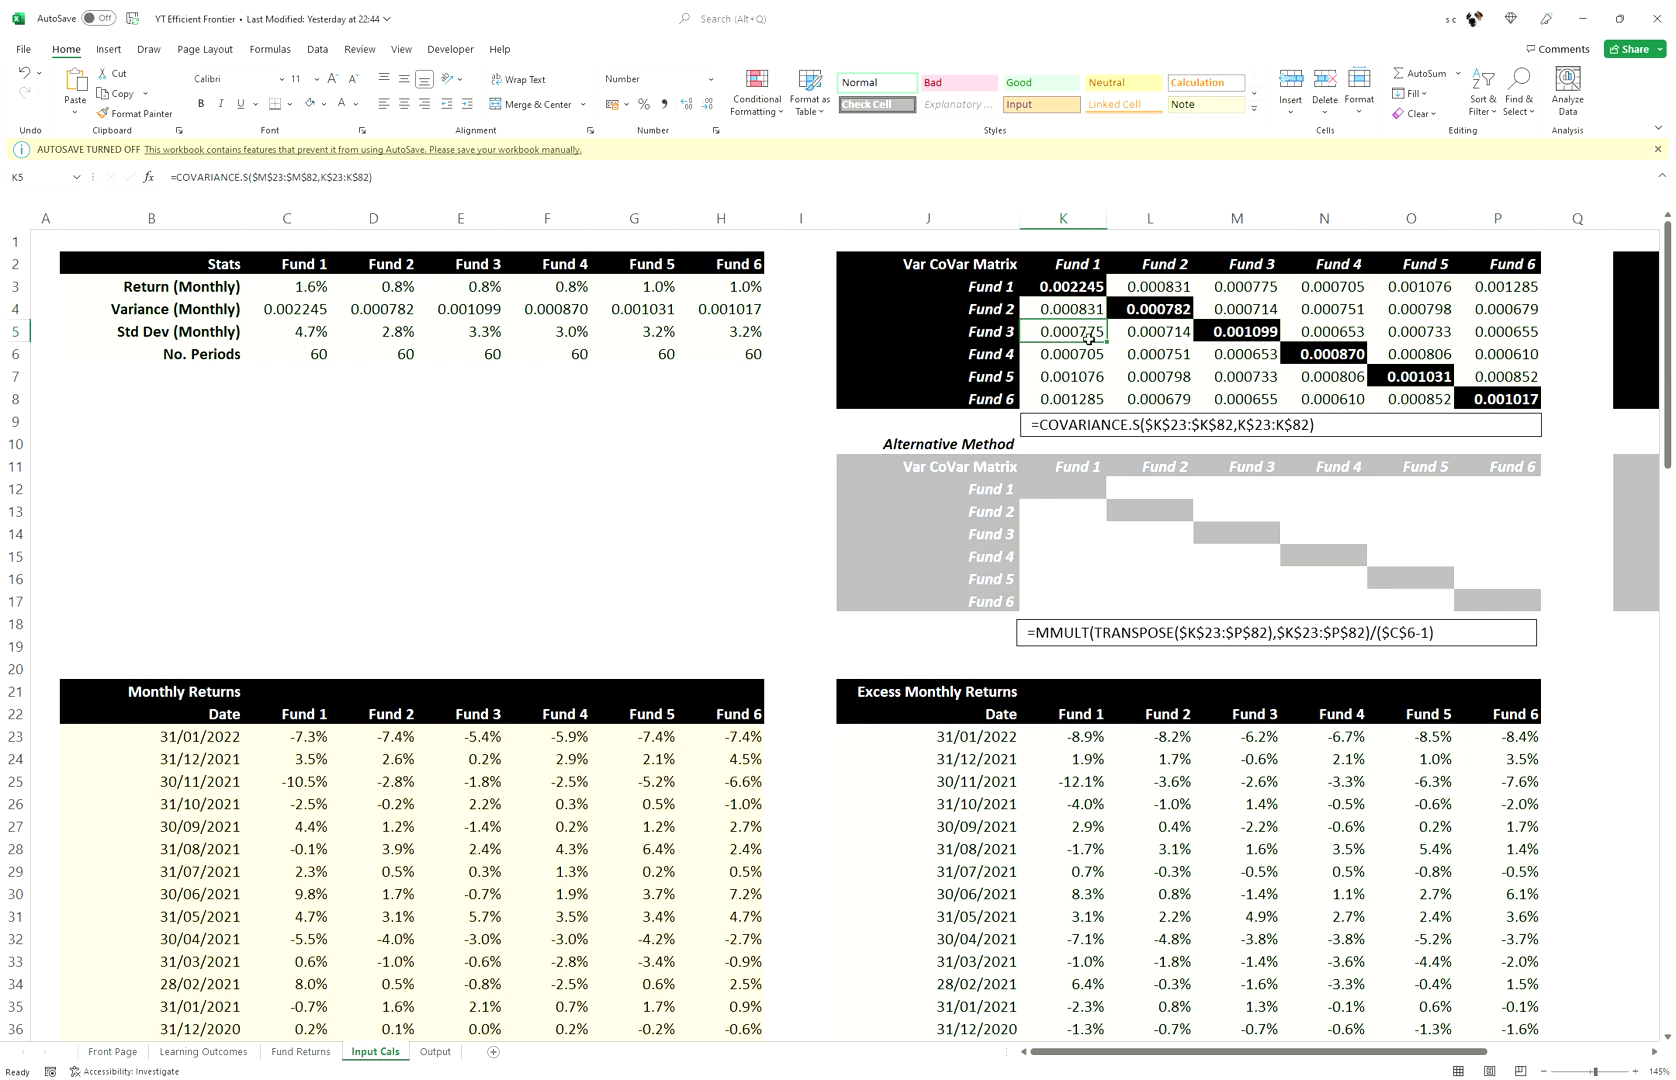
pyautogui.moveTo(1136, 377); pyautogui.dragTo(1138, 370)
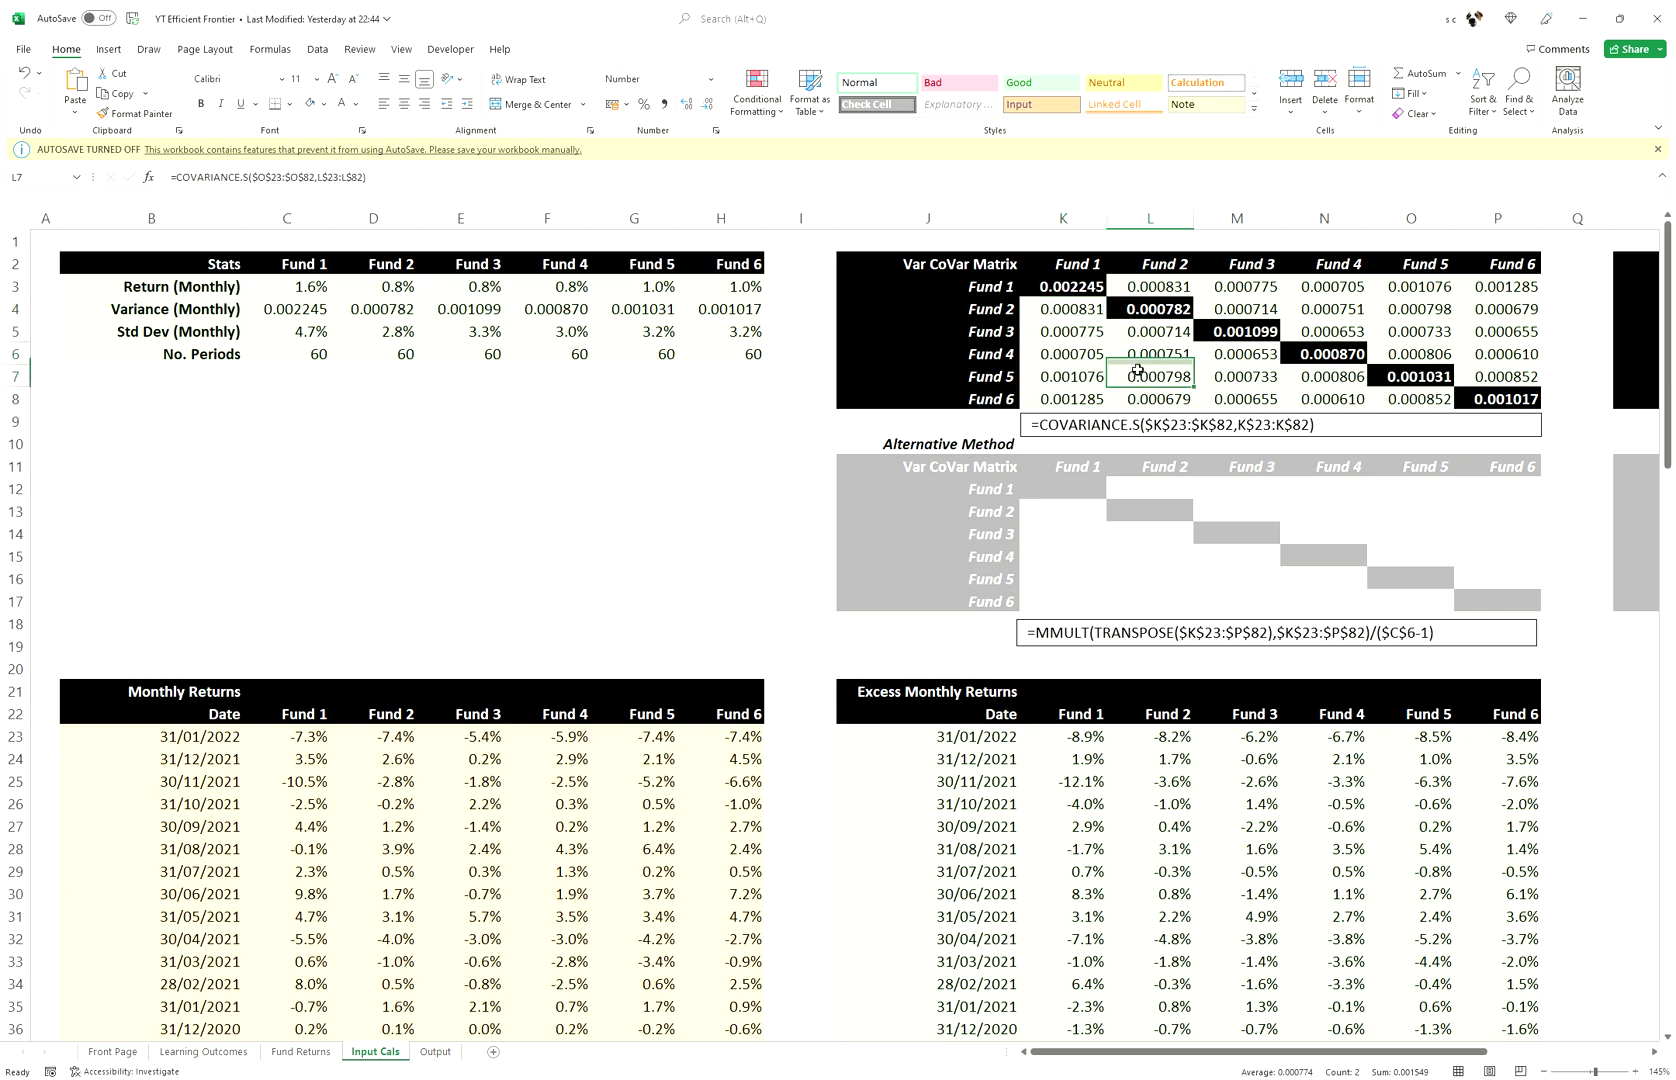
pyautogui.tripleClick(1495, 638)
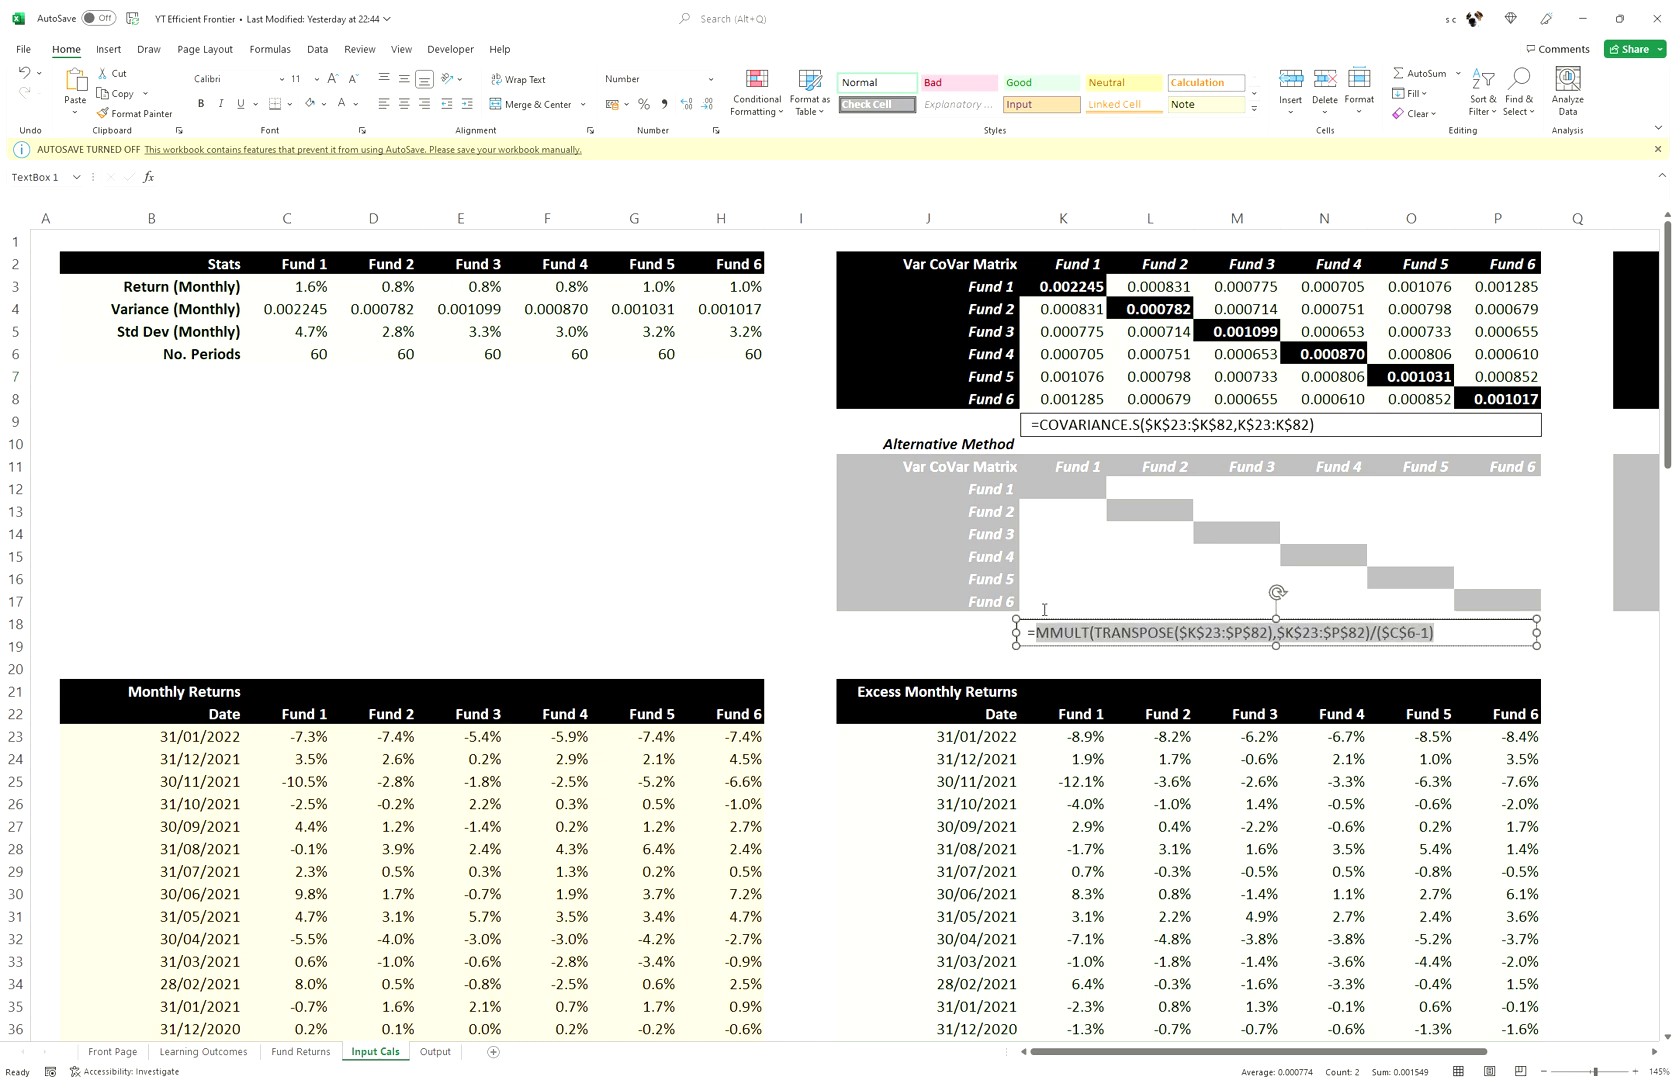
pyautogui.press('Escape')
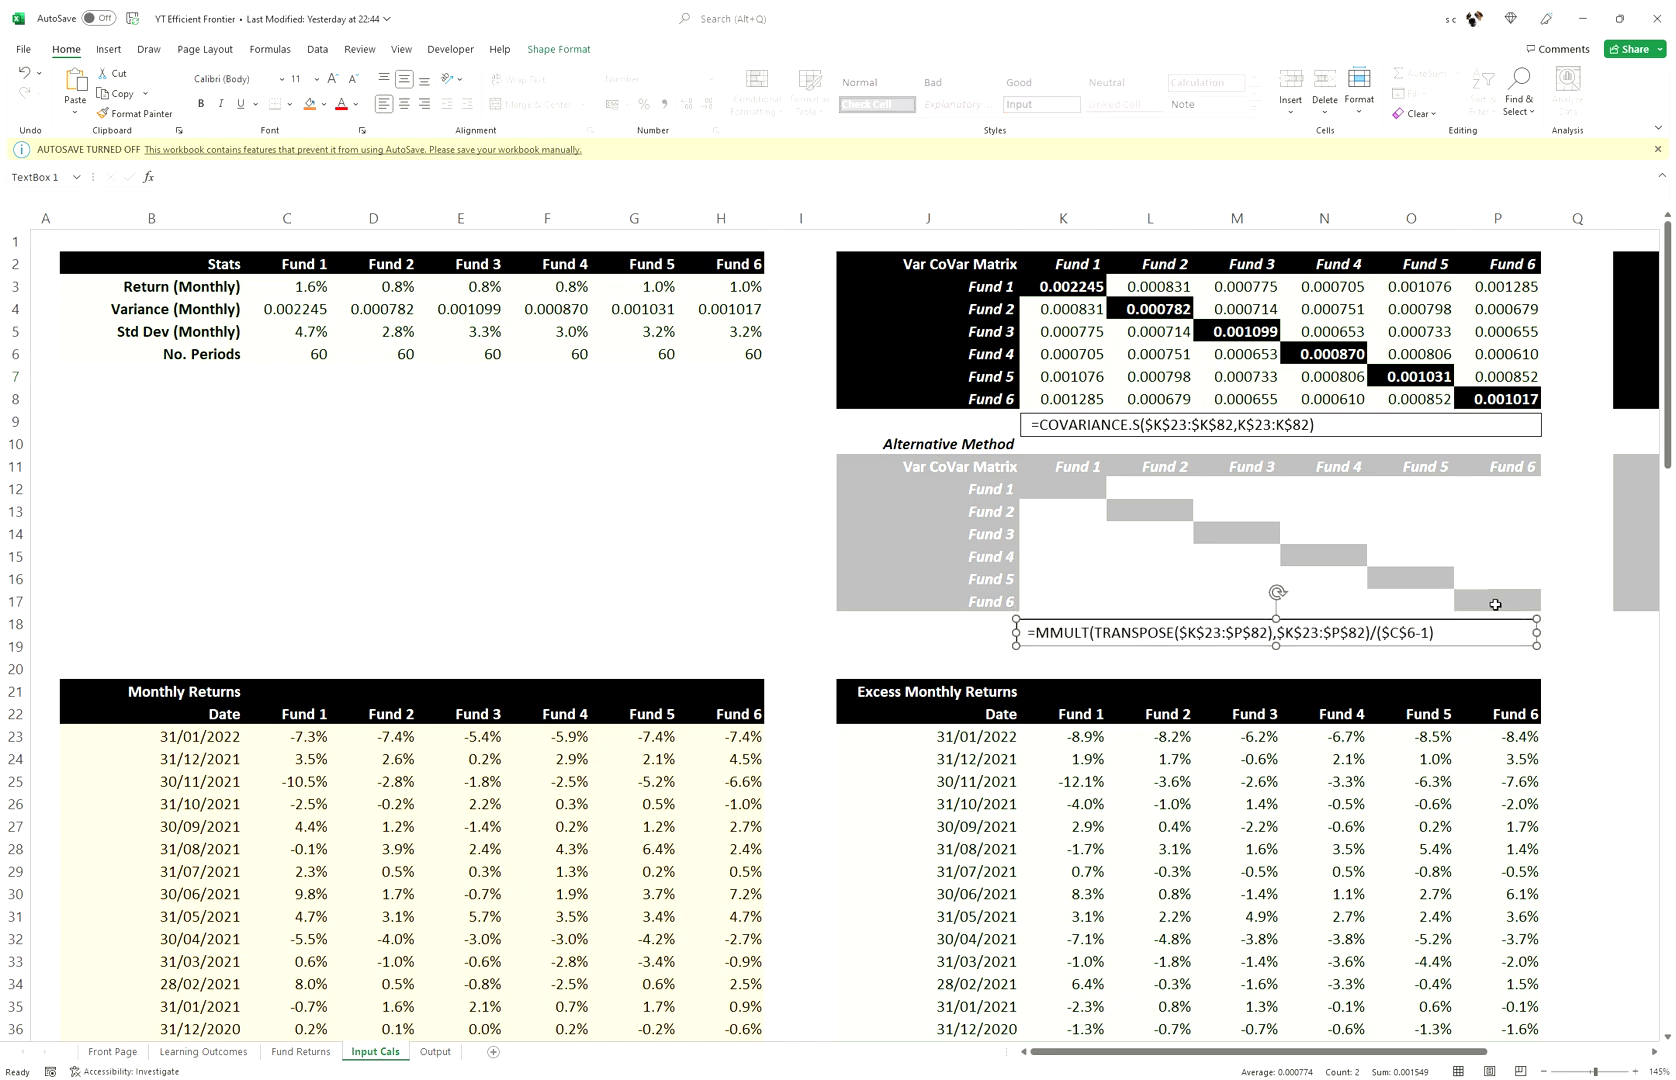
# - Try to fill the alternative matrix K12:P17 from P17 with =MMULT(TRANSPOSE($K$23:$P$82),$K$23:$P$82)
pyautogui.moveTo(1495, 604); pyautogui.dragTo(1064, 489)
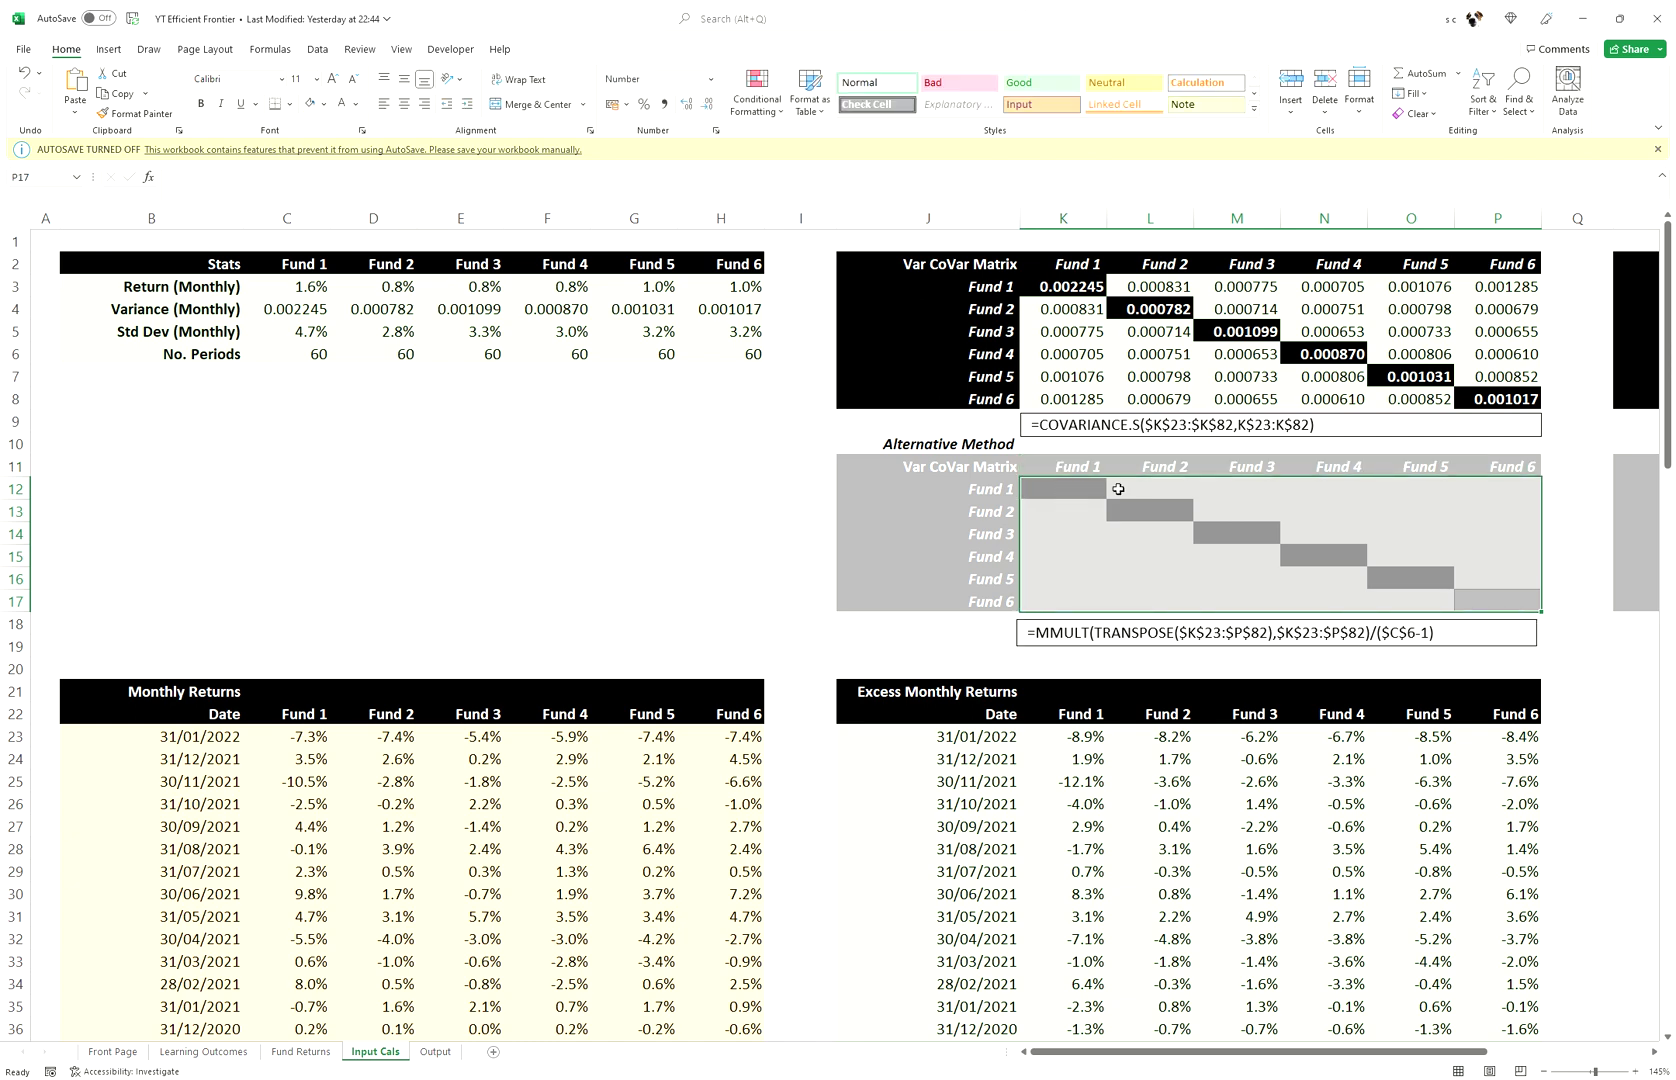
pyautogui.write('=')
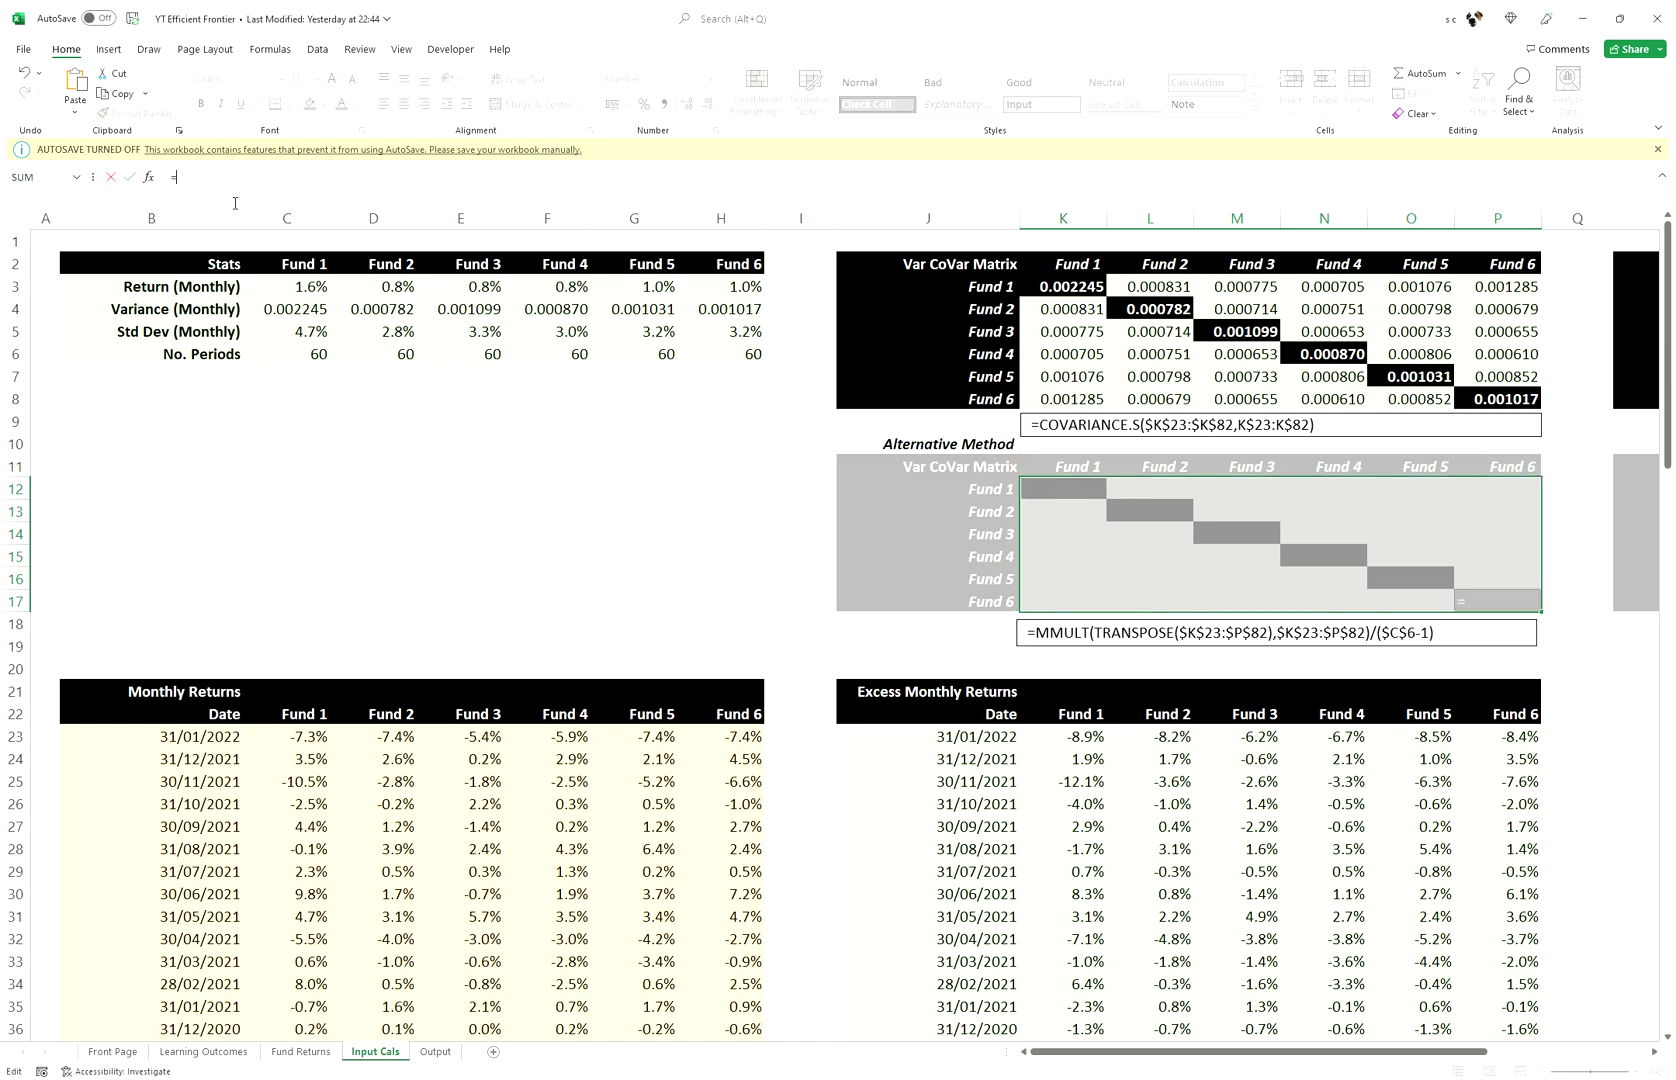
pyautogui.write('MMULT(TRANSPOSE(')
pyautogui.moveTo(1075, 745); pyautogui.dragTo(1493, 778)
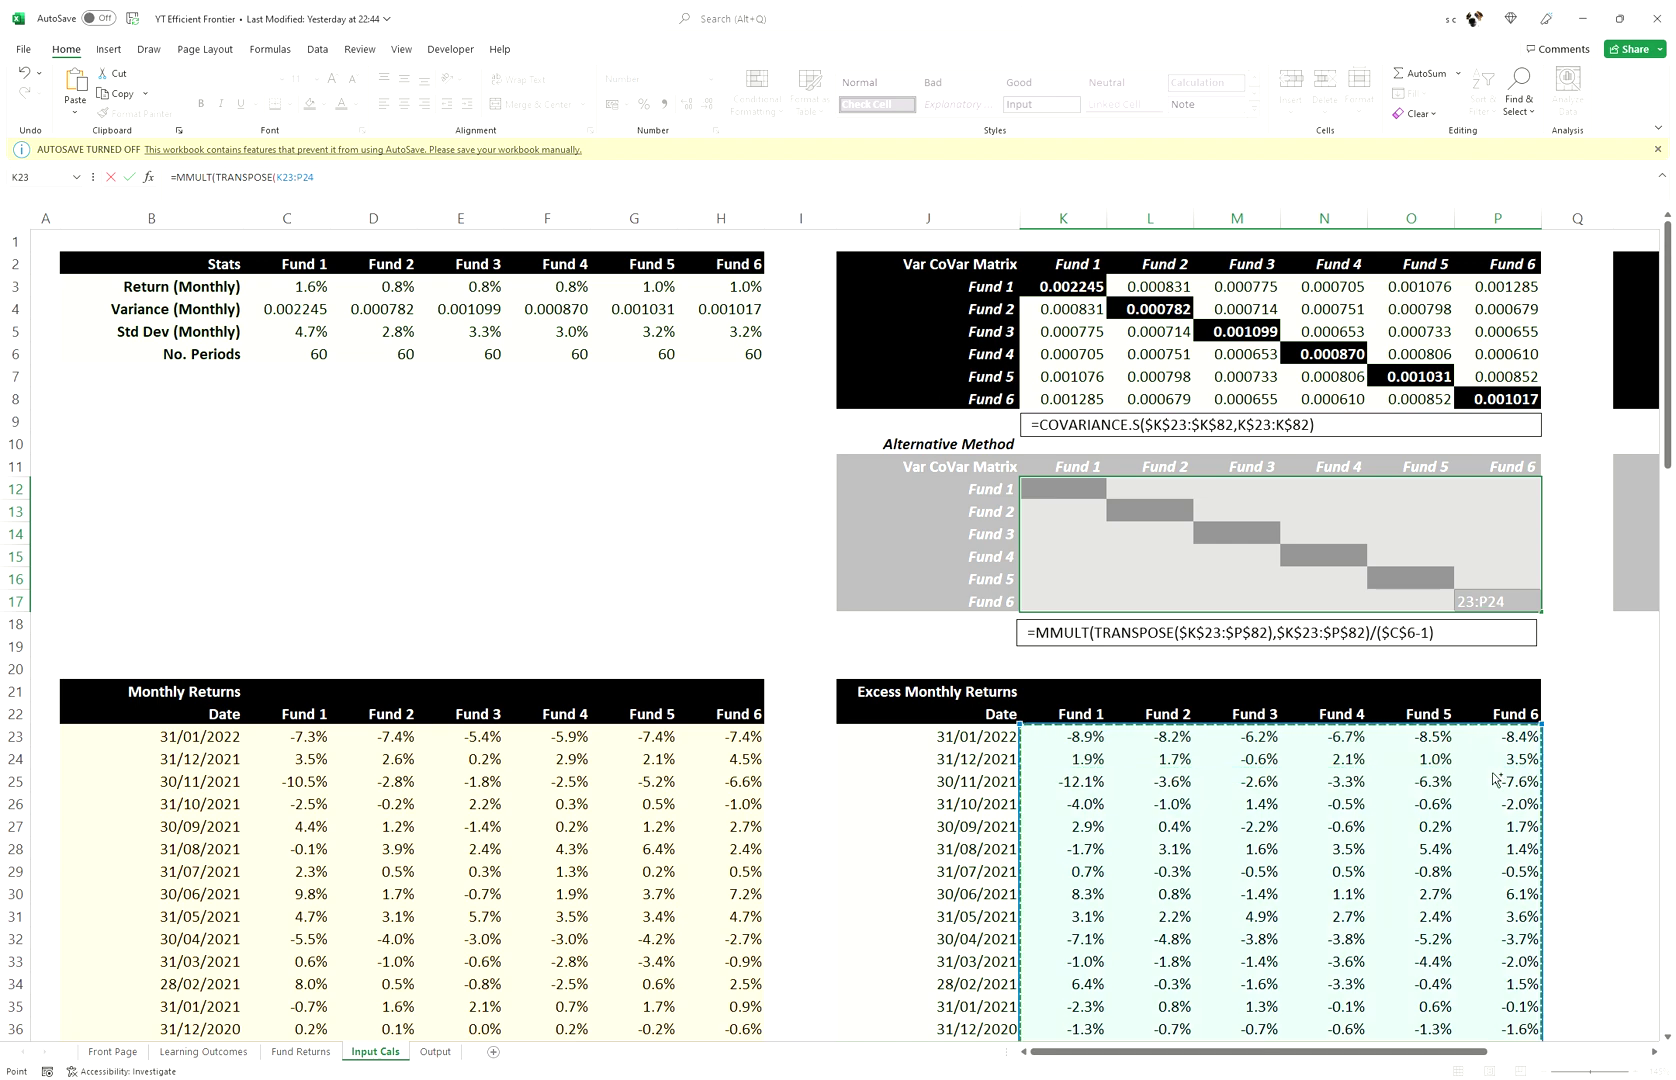
pyautogui.hotkey('ctrl', 'shift', 'Down')
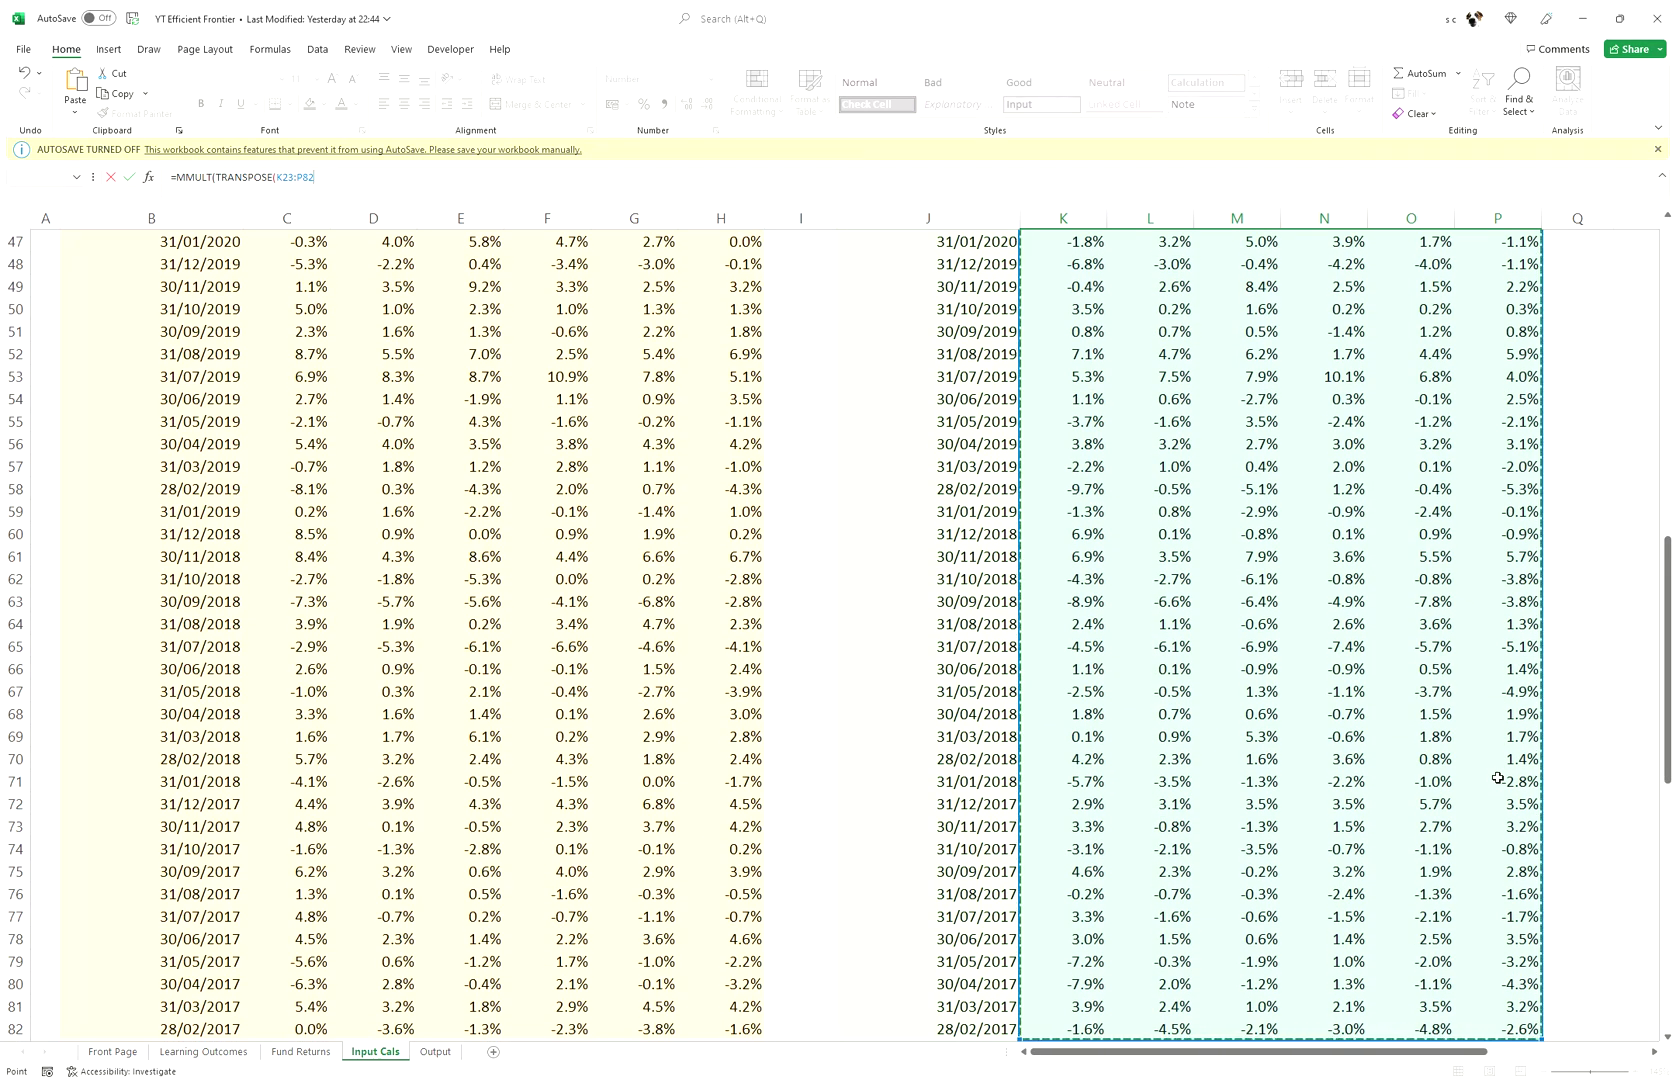
pyautogui.press('F4')
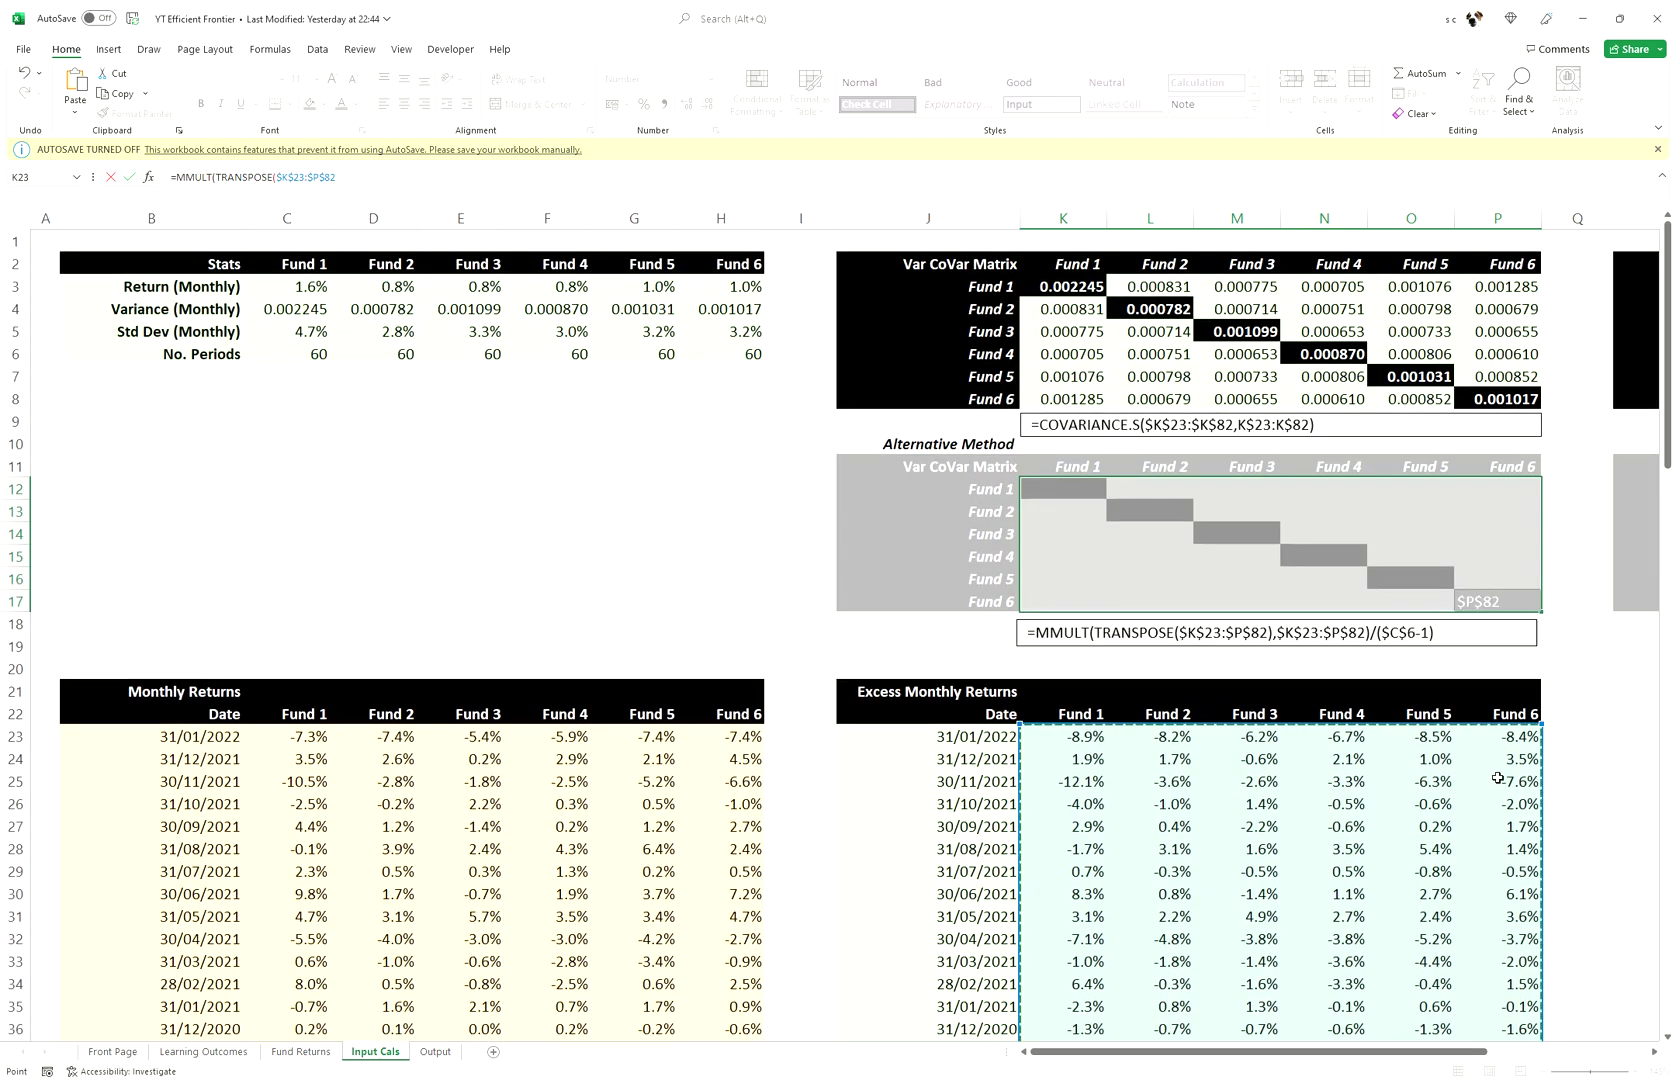
pyautogui.write('),')
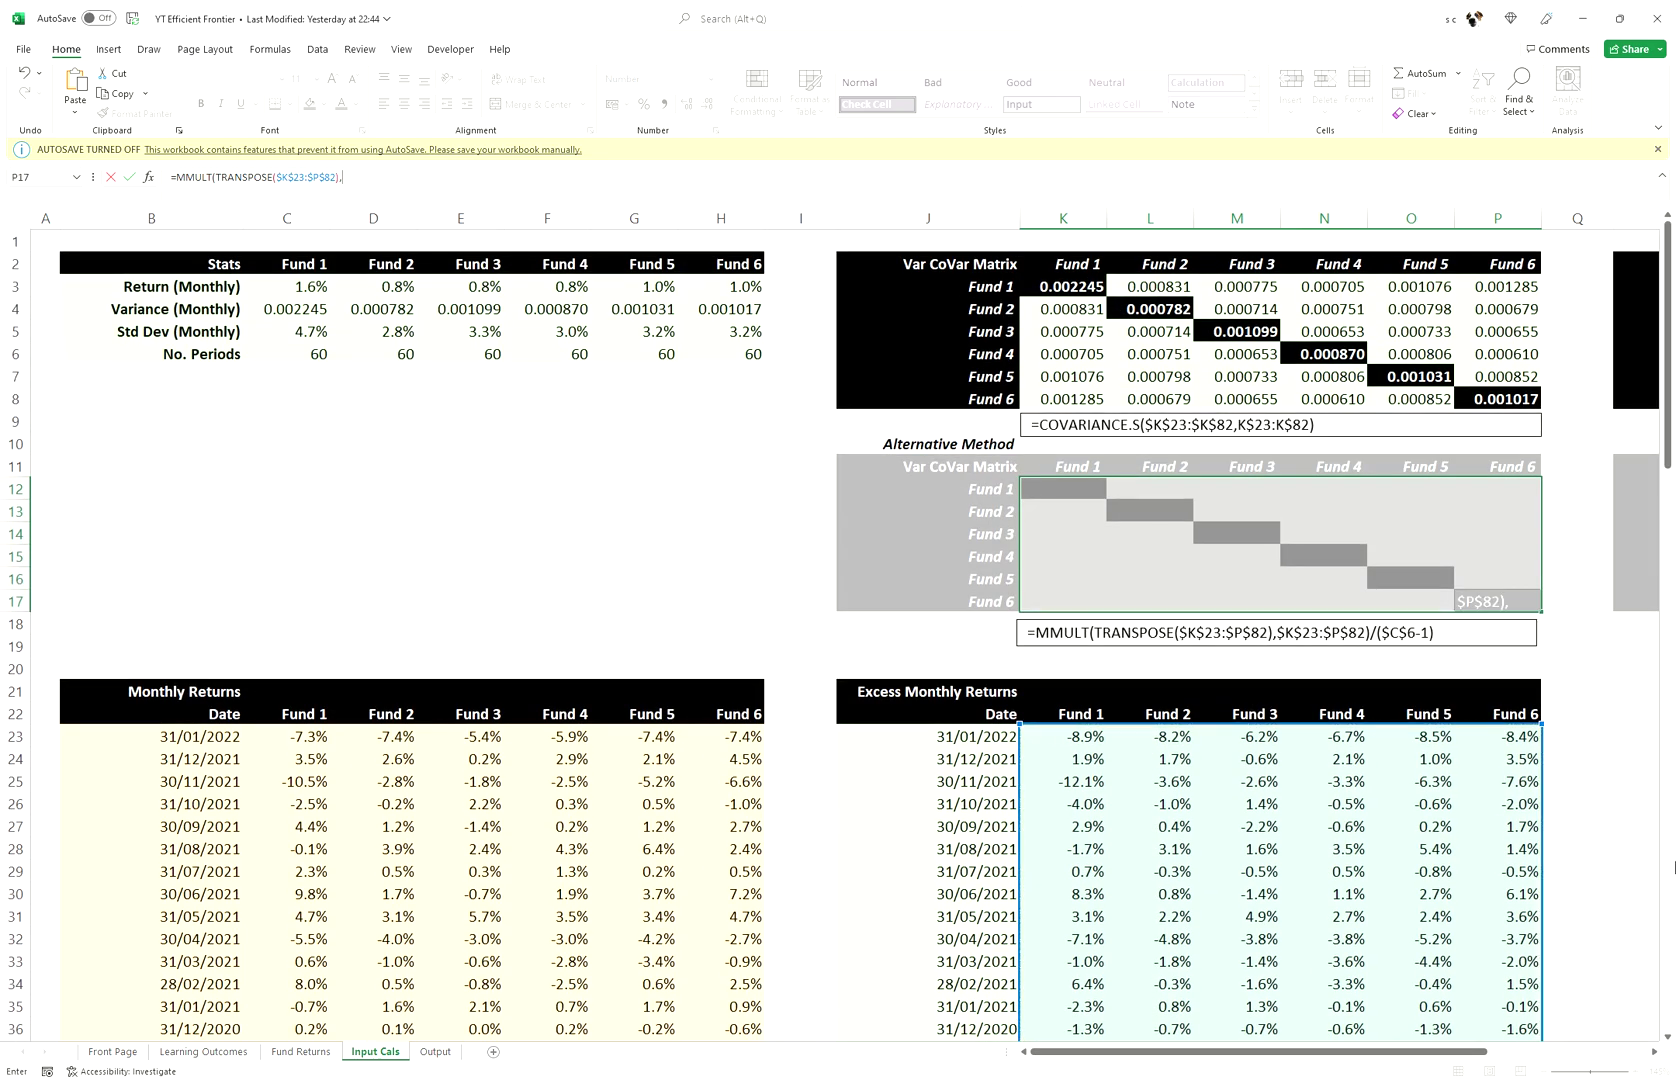
pyautogui.moveTo(1085, 745); pyautogui.dragTo(1504, 776)
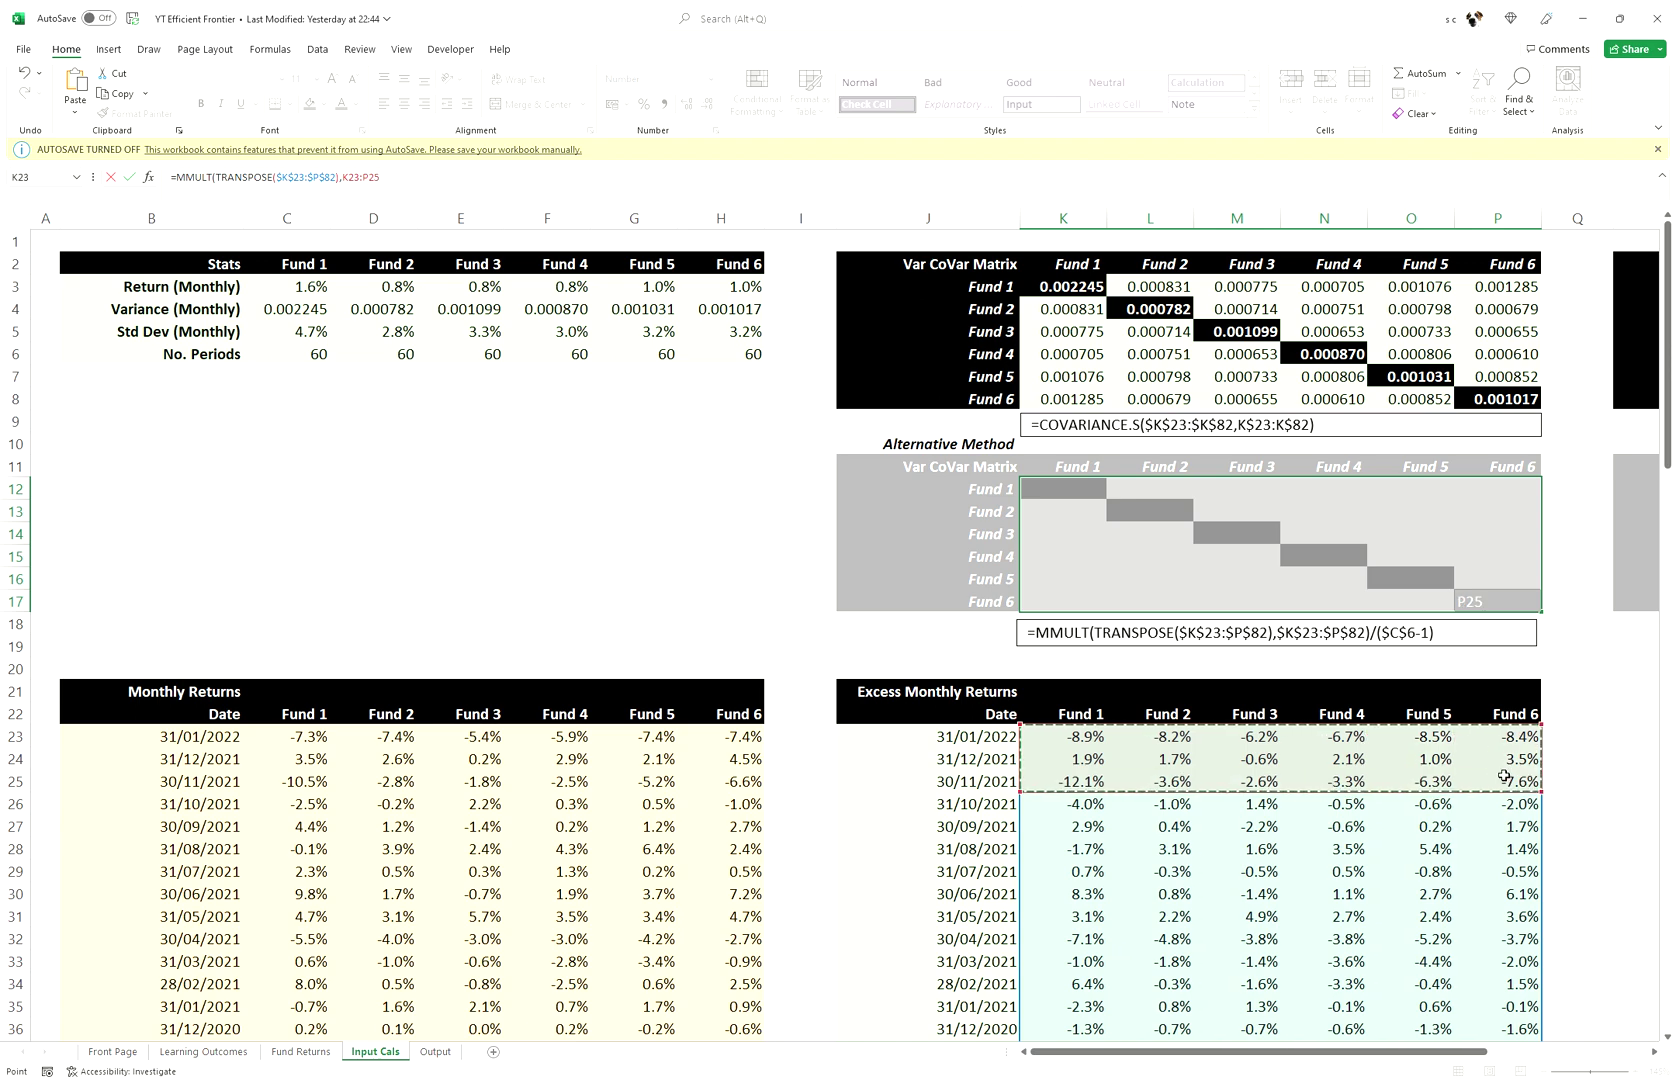
pyautogui.hotkey('ctrl', 'shift', 'Down')
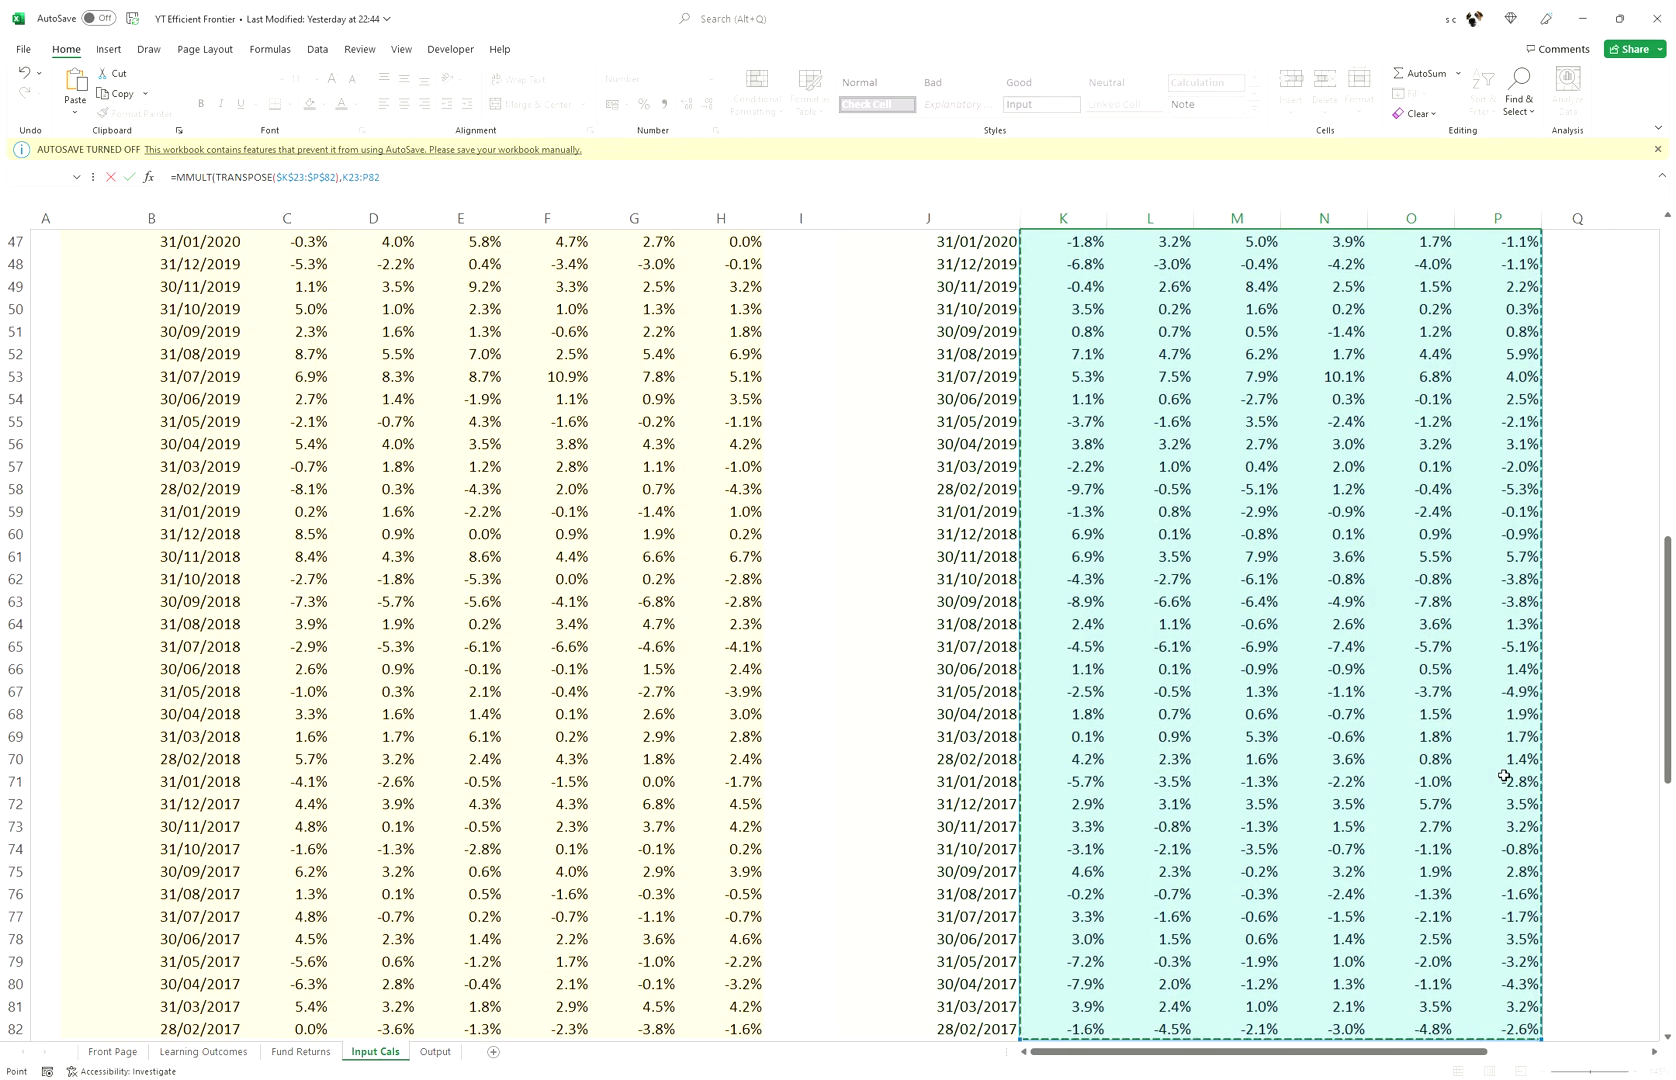
pyautogui.press('F4')
pyautogui.write(')')
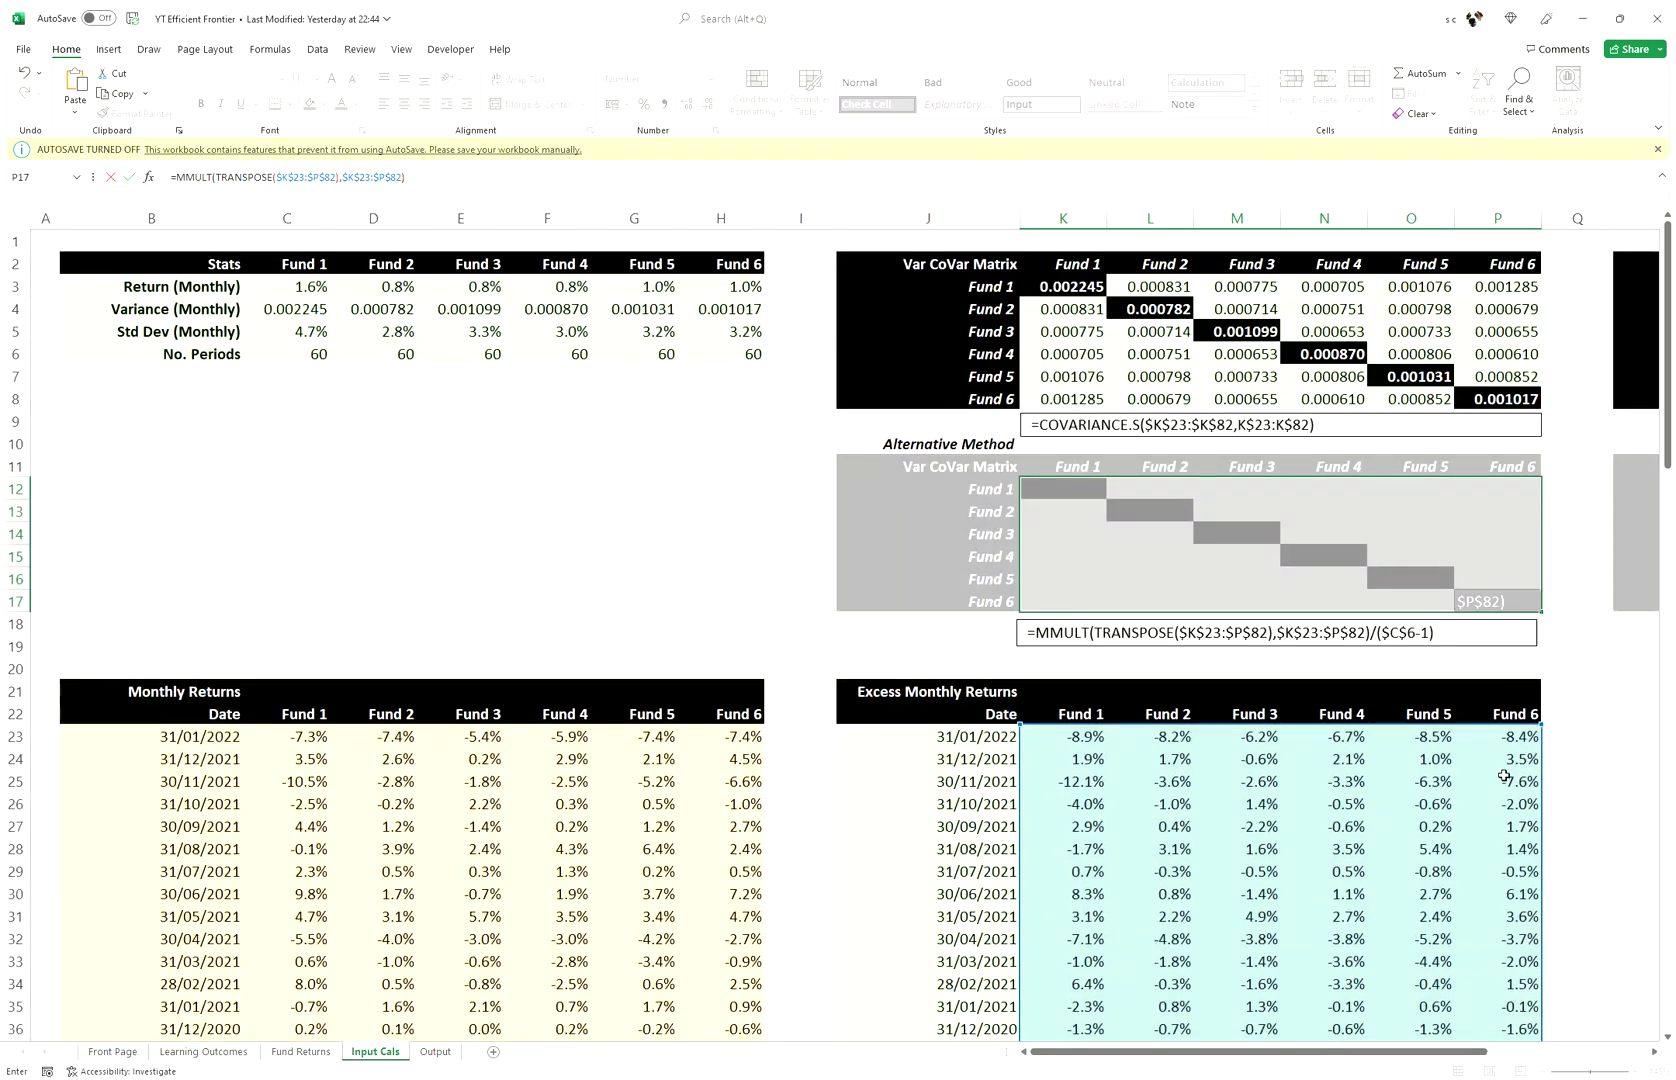
pyautogui.press('Return')
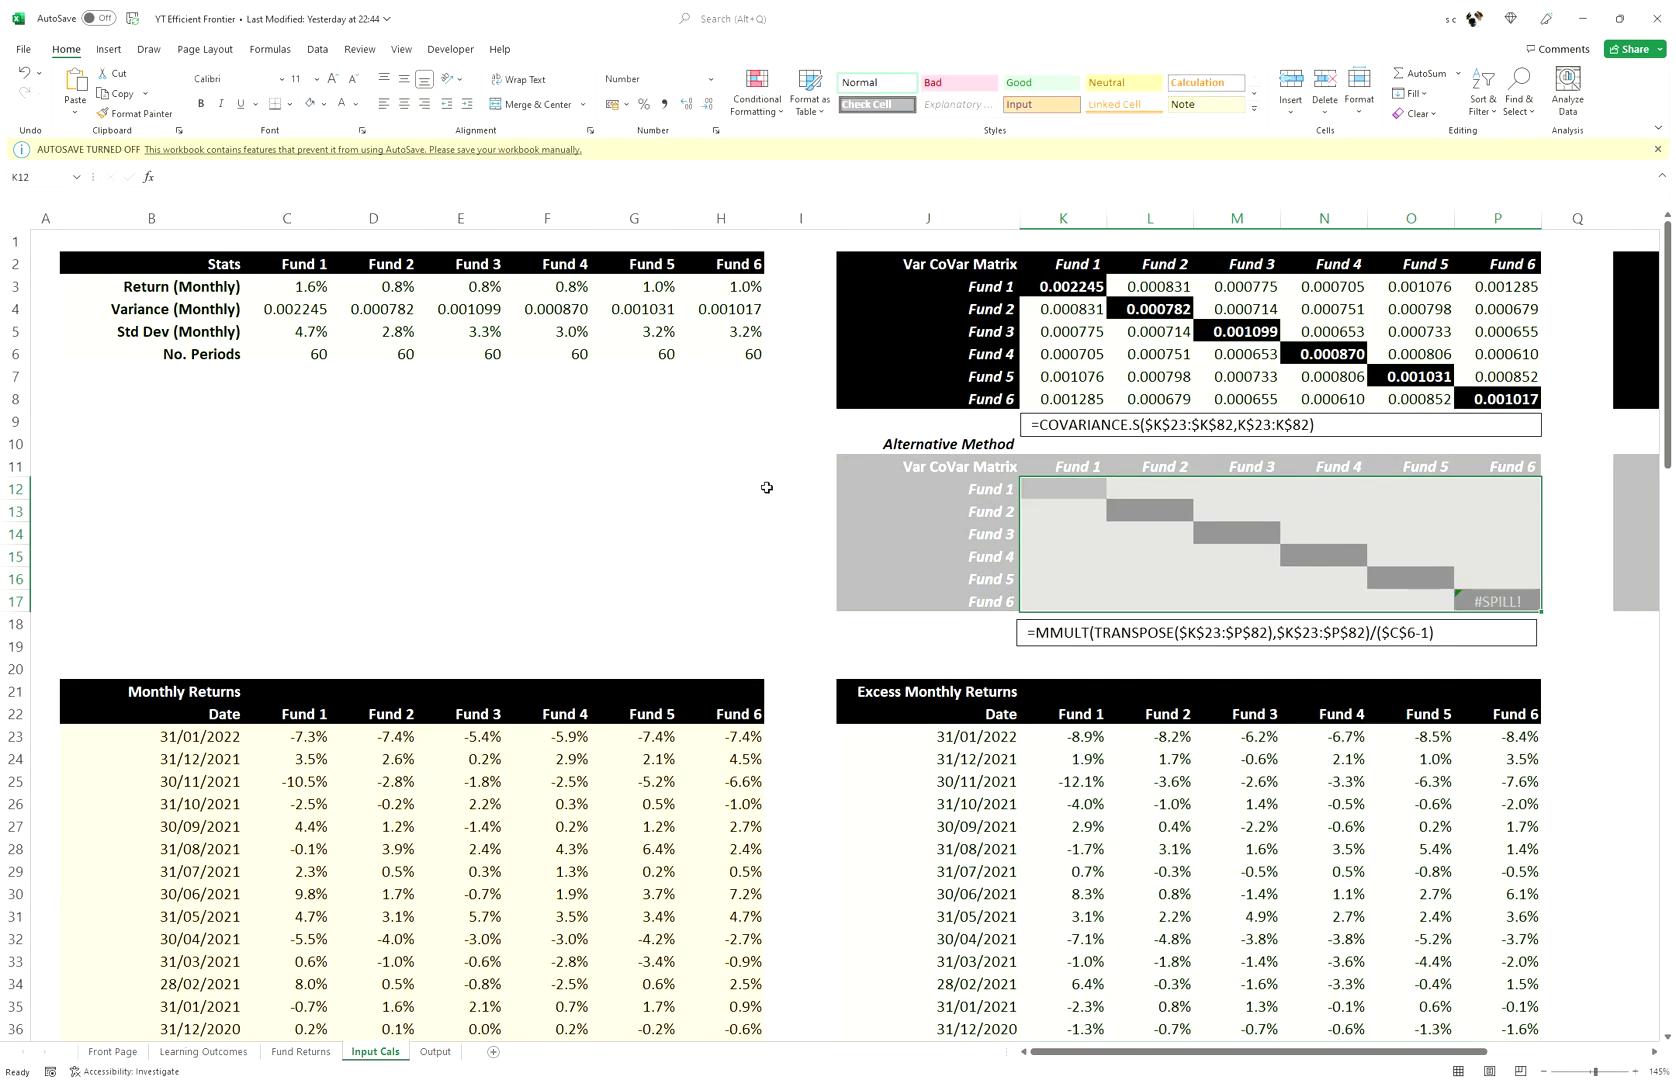
# - Start an MMULT formula across K12:P17 of the alternative matrix, with TRANSPOSE of the excess returns $K$23:$P$82 as its first array
pyautogui.click(1064, 497)
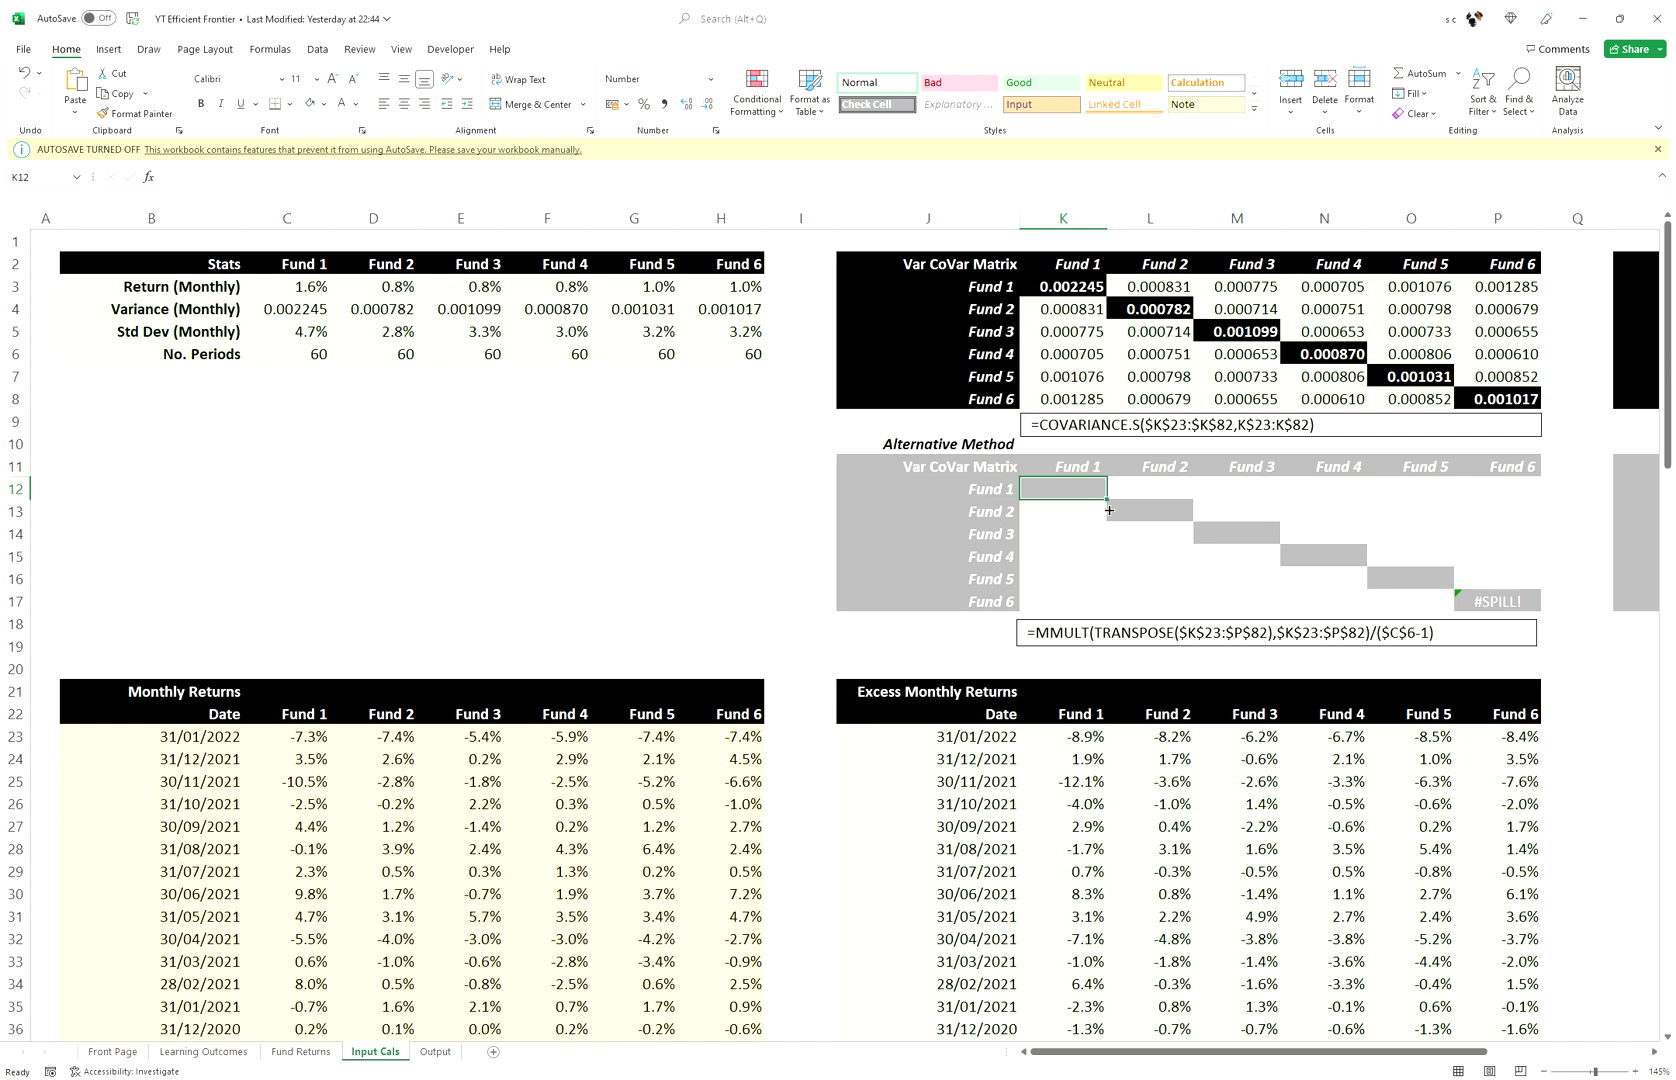
pyautogui.moveTo(1085, 492); pyautogui.dragTo(1497, 603)
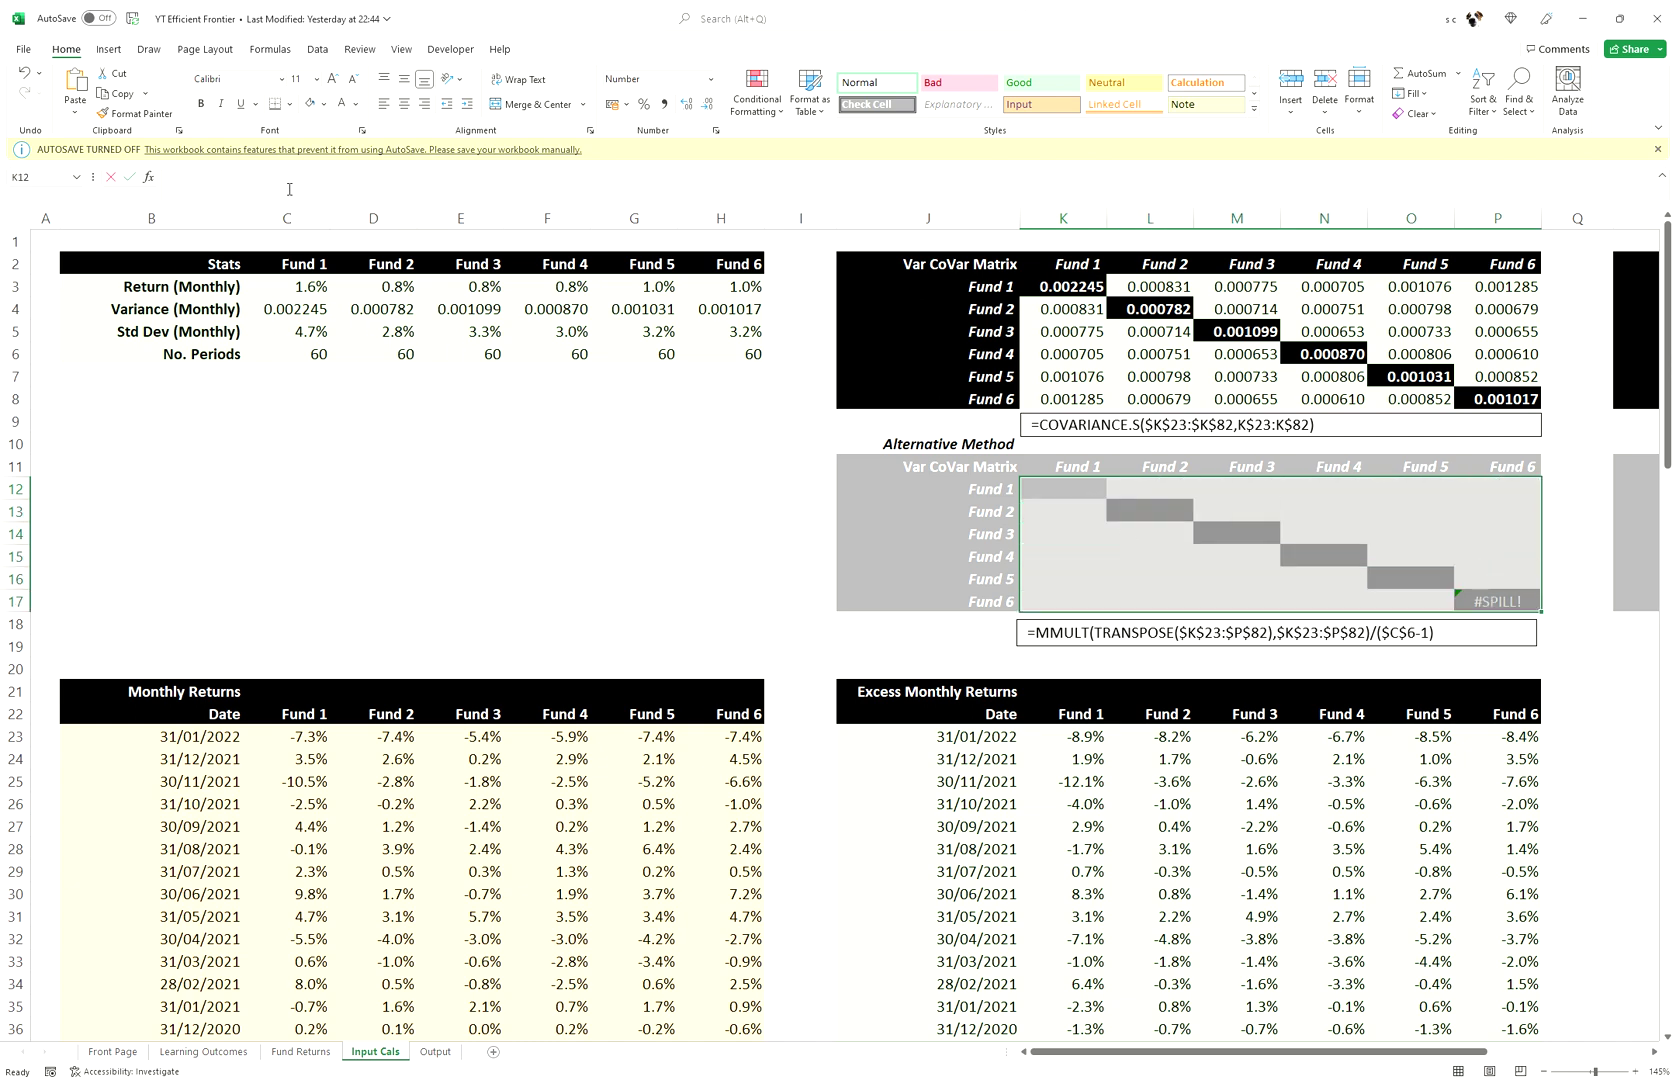
pyautogui.click(289, 189)
pyautogui.write('=MM')
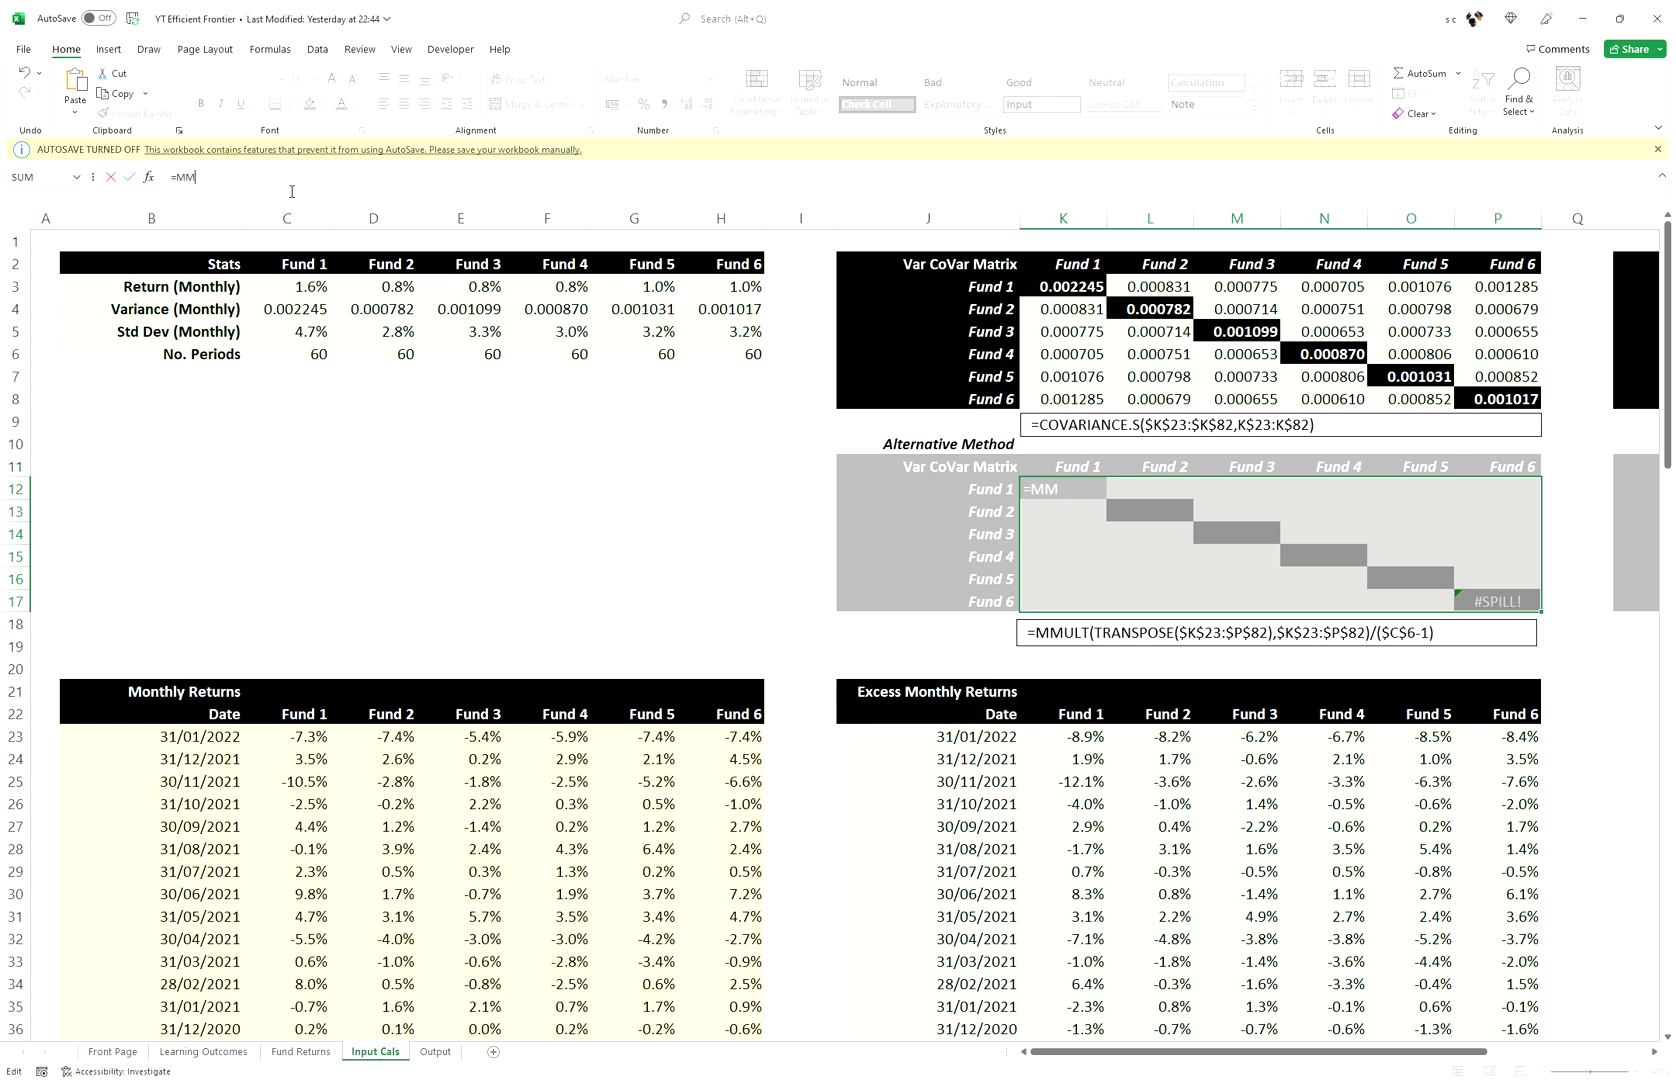
pyautogui.write('ULT(TRANSPOSE(')
pyautogui.moveTo(1055, 735); pyautogui.dragTo(1522, 800)
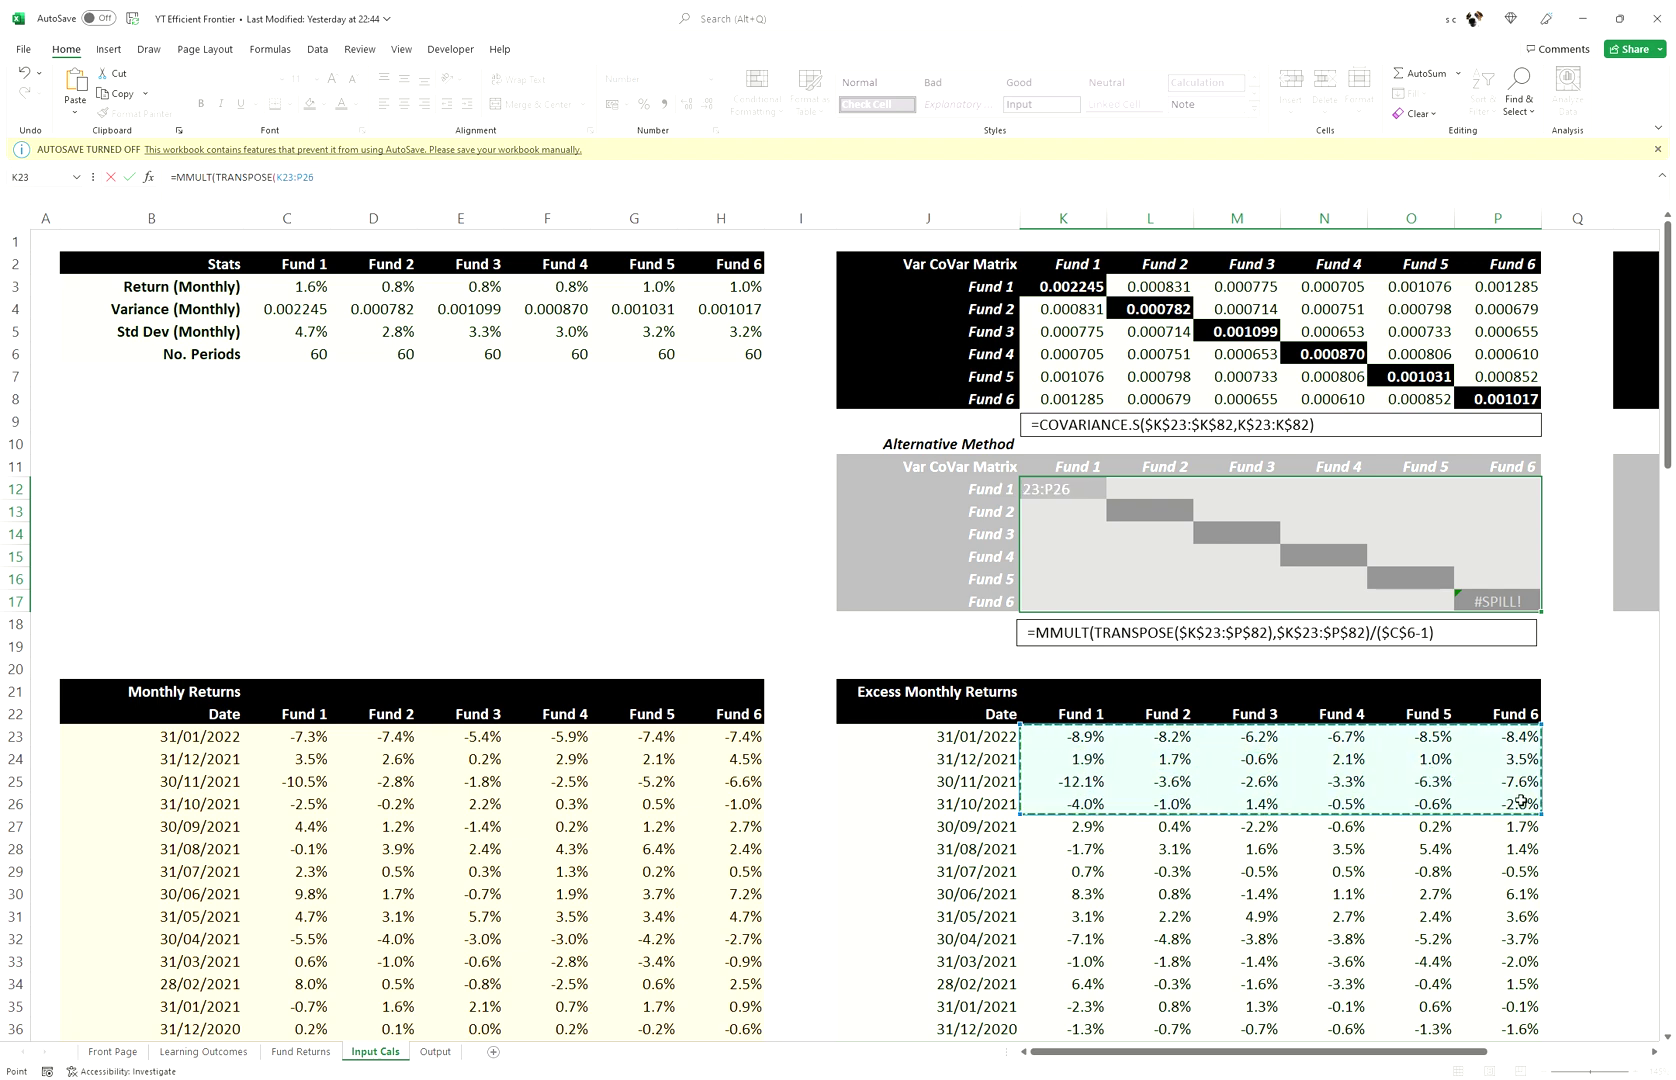
pyautogui.hotkey('ctrl', 'shift', 'Down')
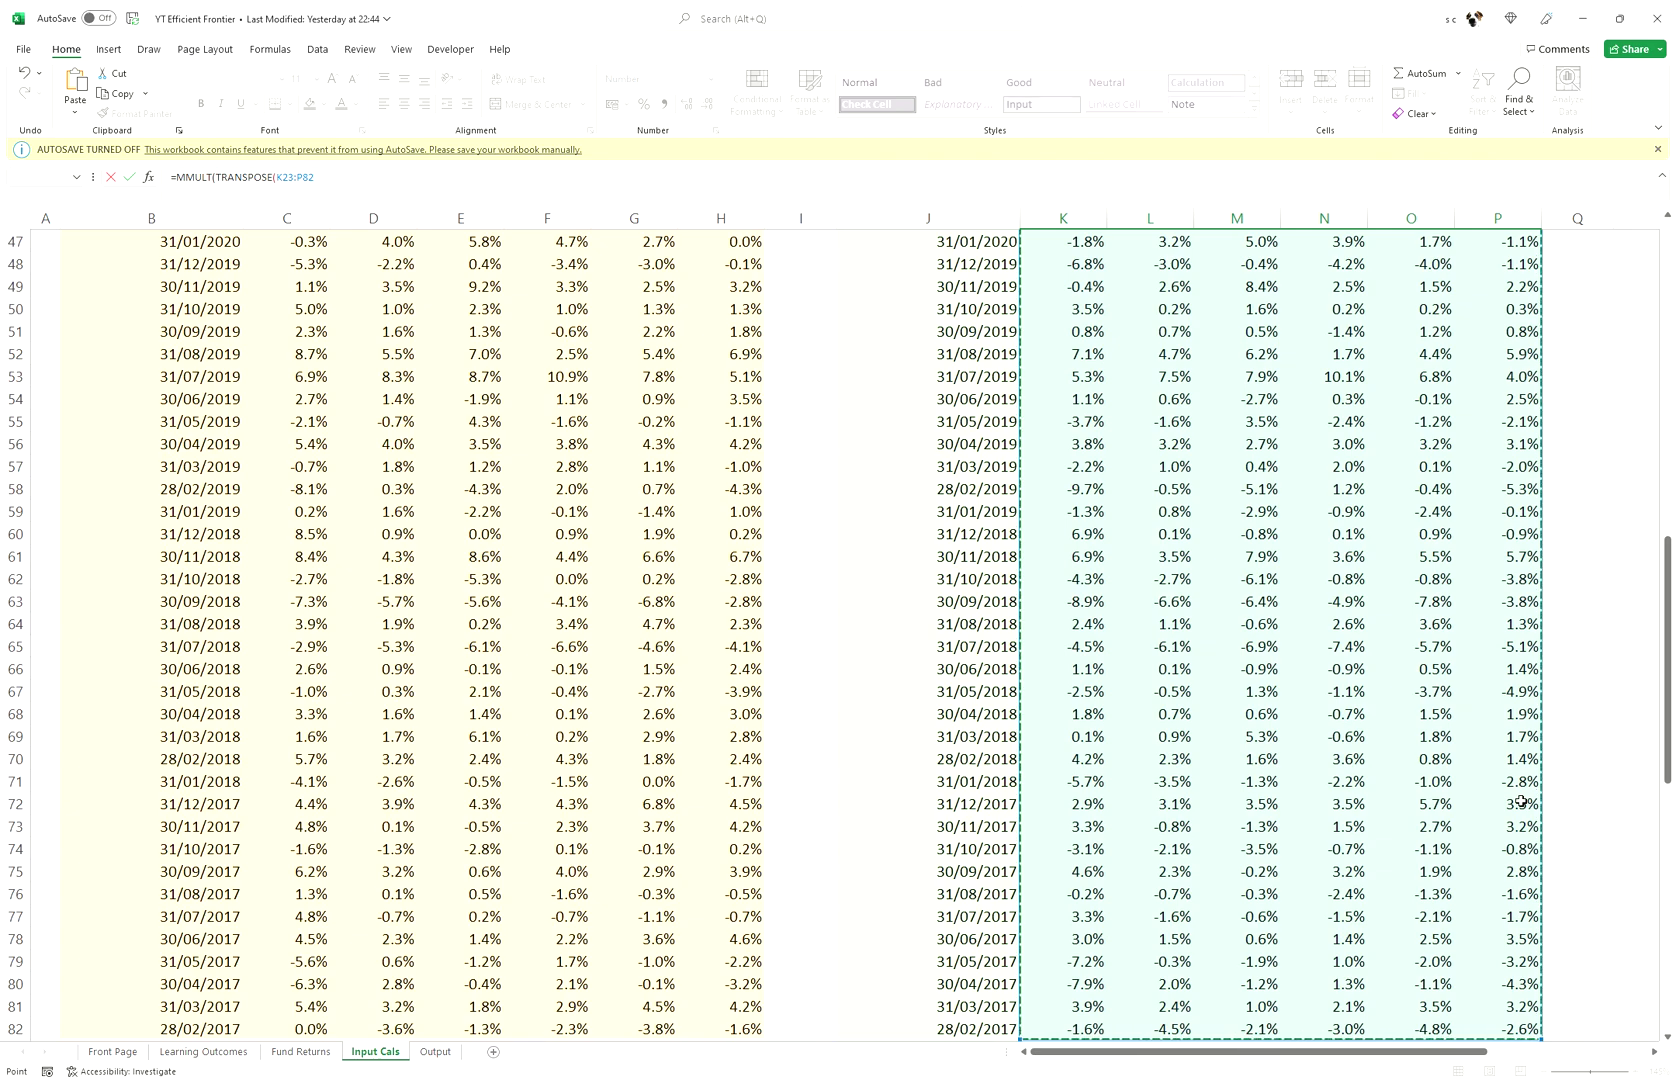
pyautogui.press('F4')
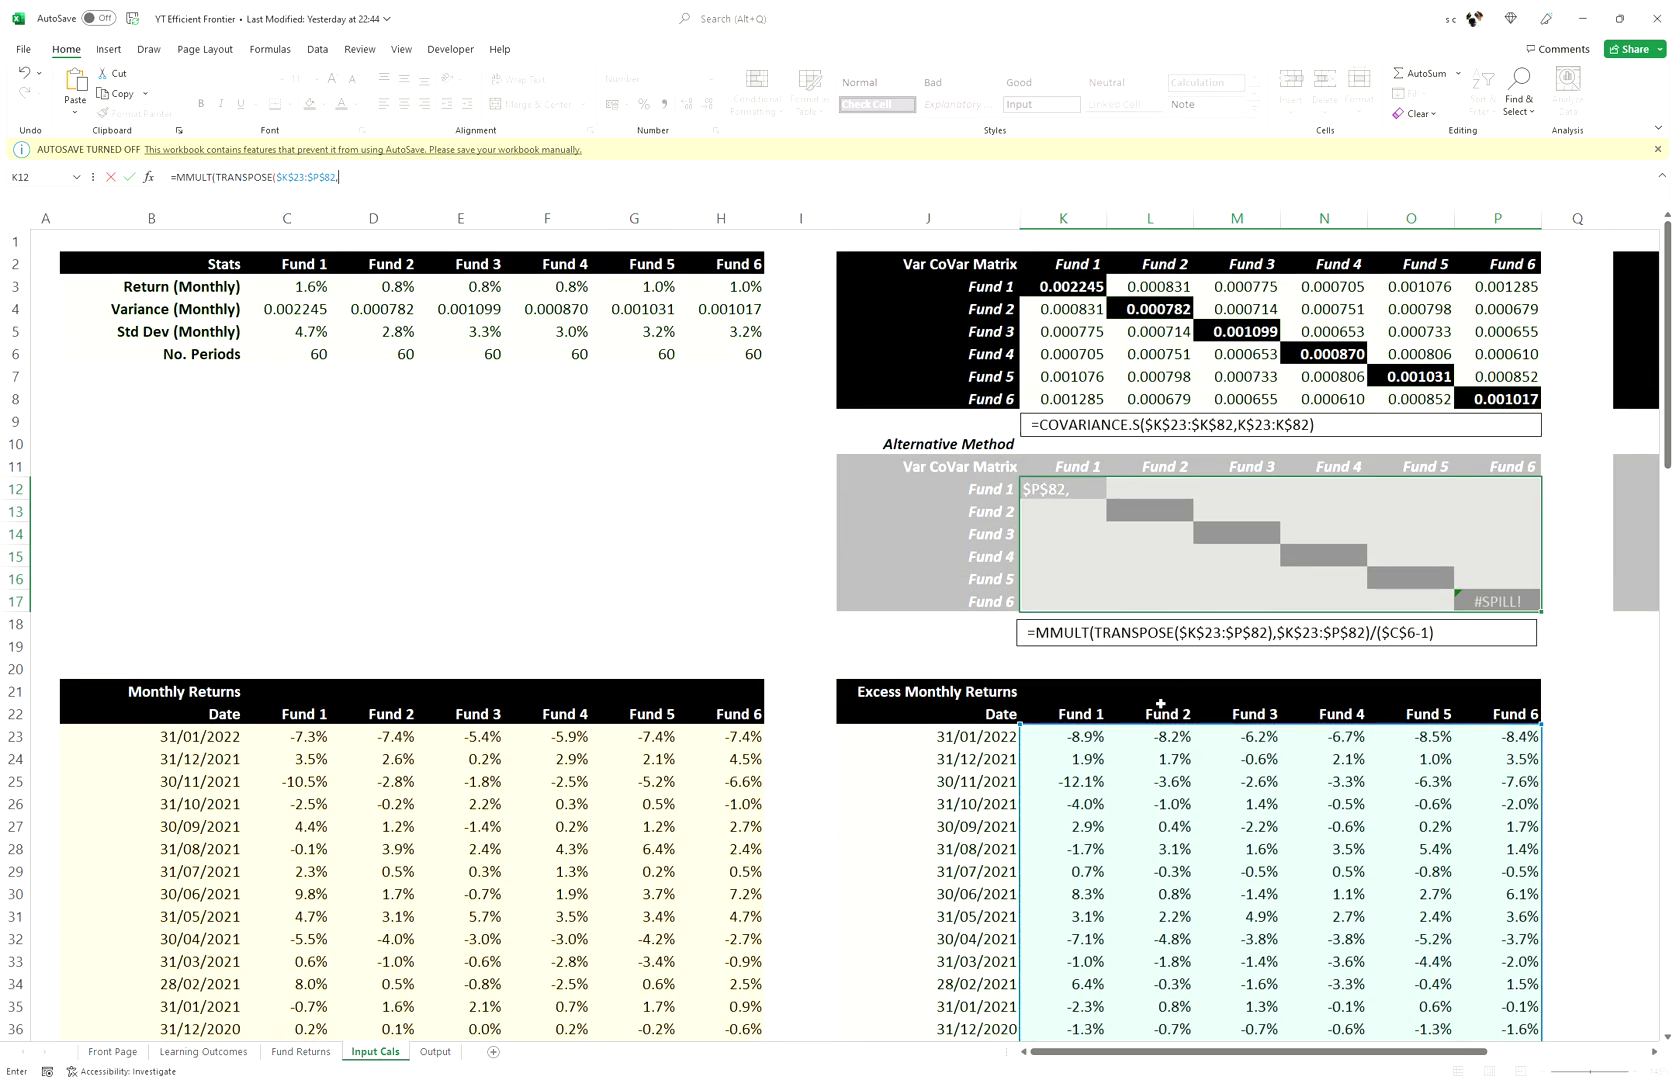
# - Add $K$23:$P$82 as the second MMULT array and enter the formula as an array formula across K12:P17
pyautogui.write(',')
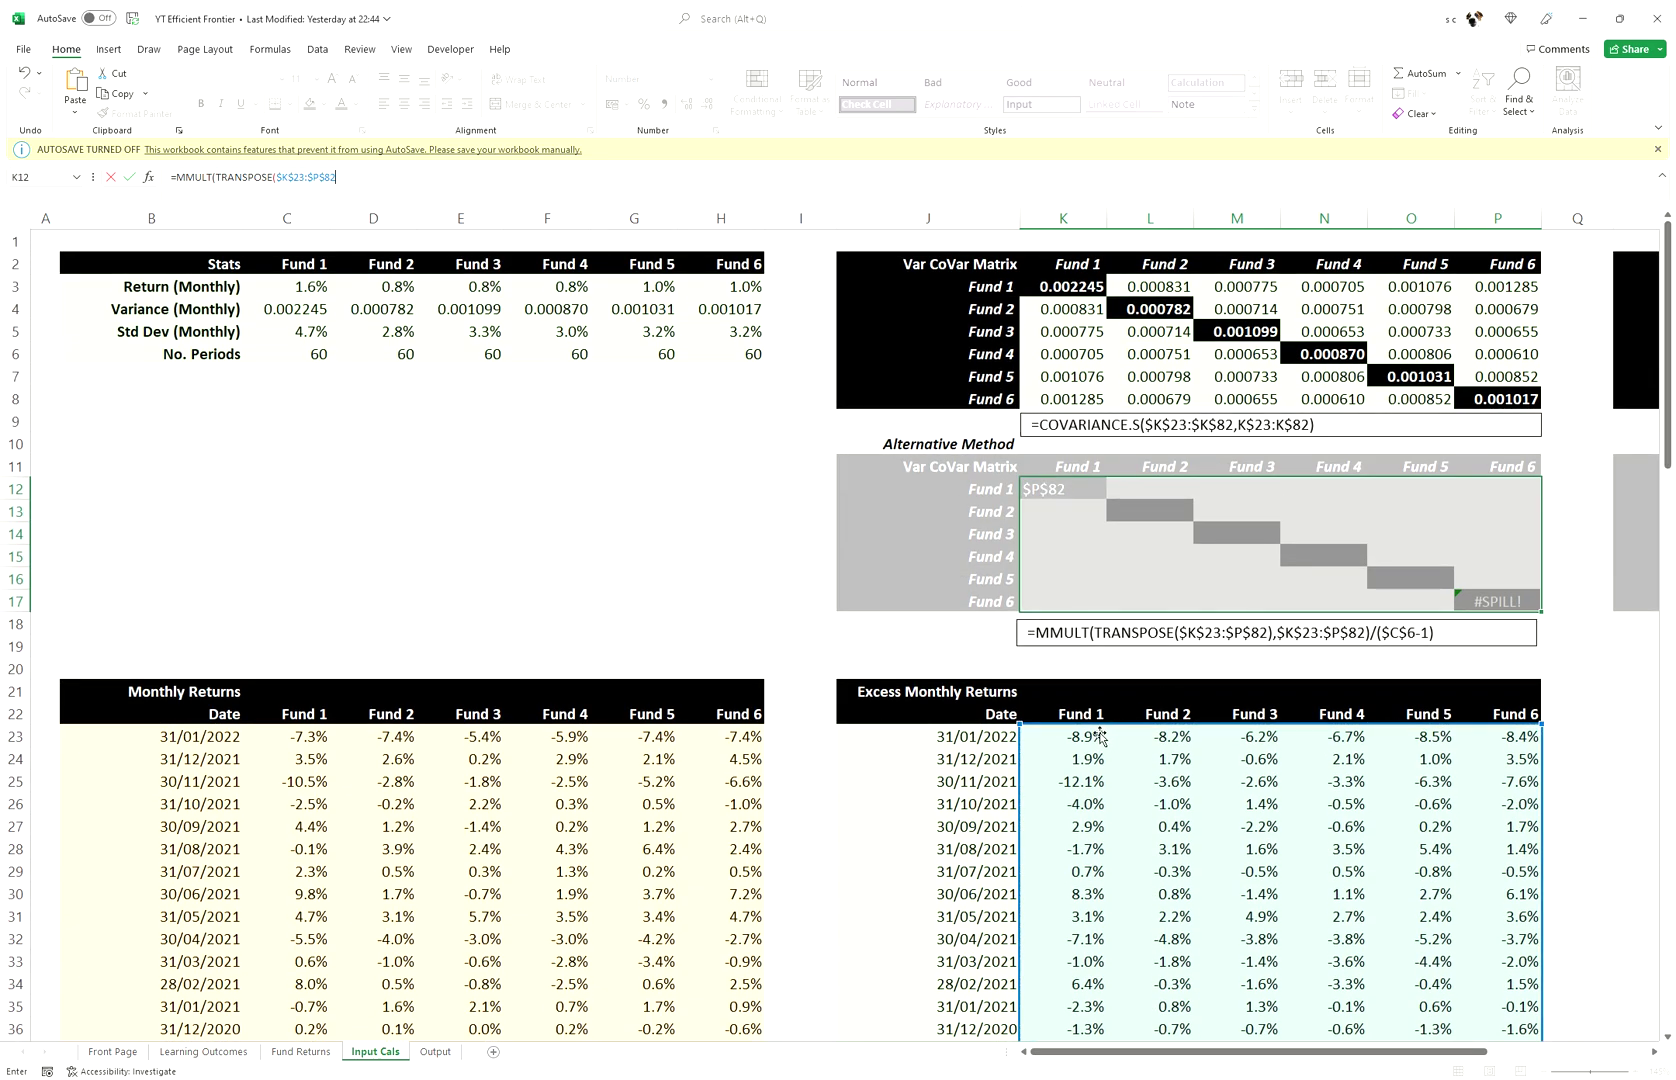
pyautogui.moveTo(1092, 737); pyautogui.dragTo(1508, 790)
pyautogui.hotkey('ctrl', 'shift', 'Down')
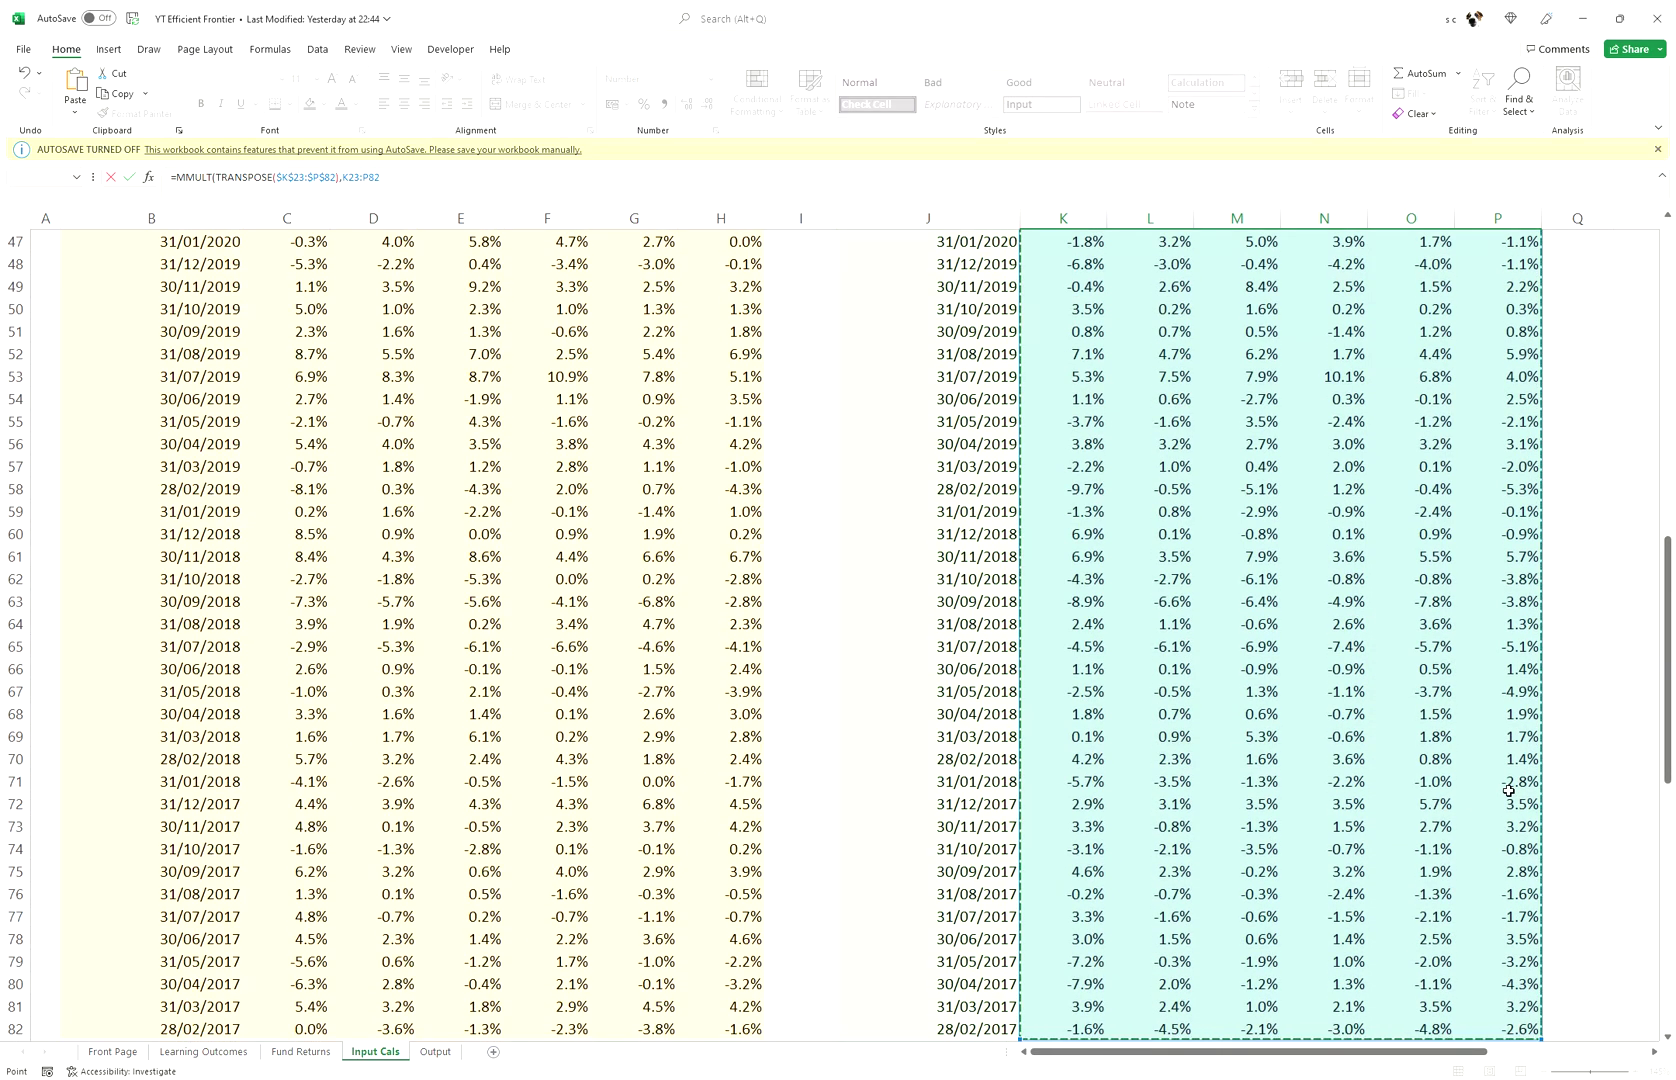
pyautogui.press('F4')
pyautogui.write(')')
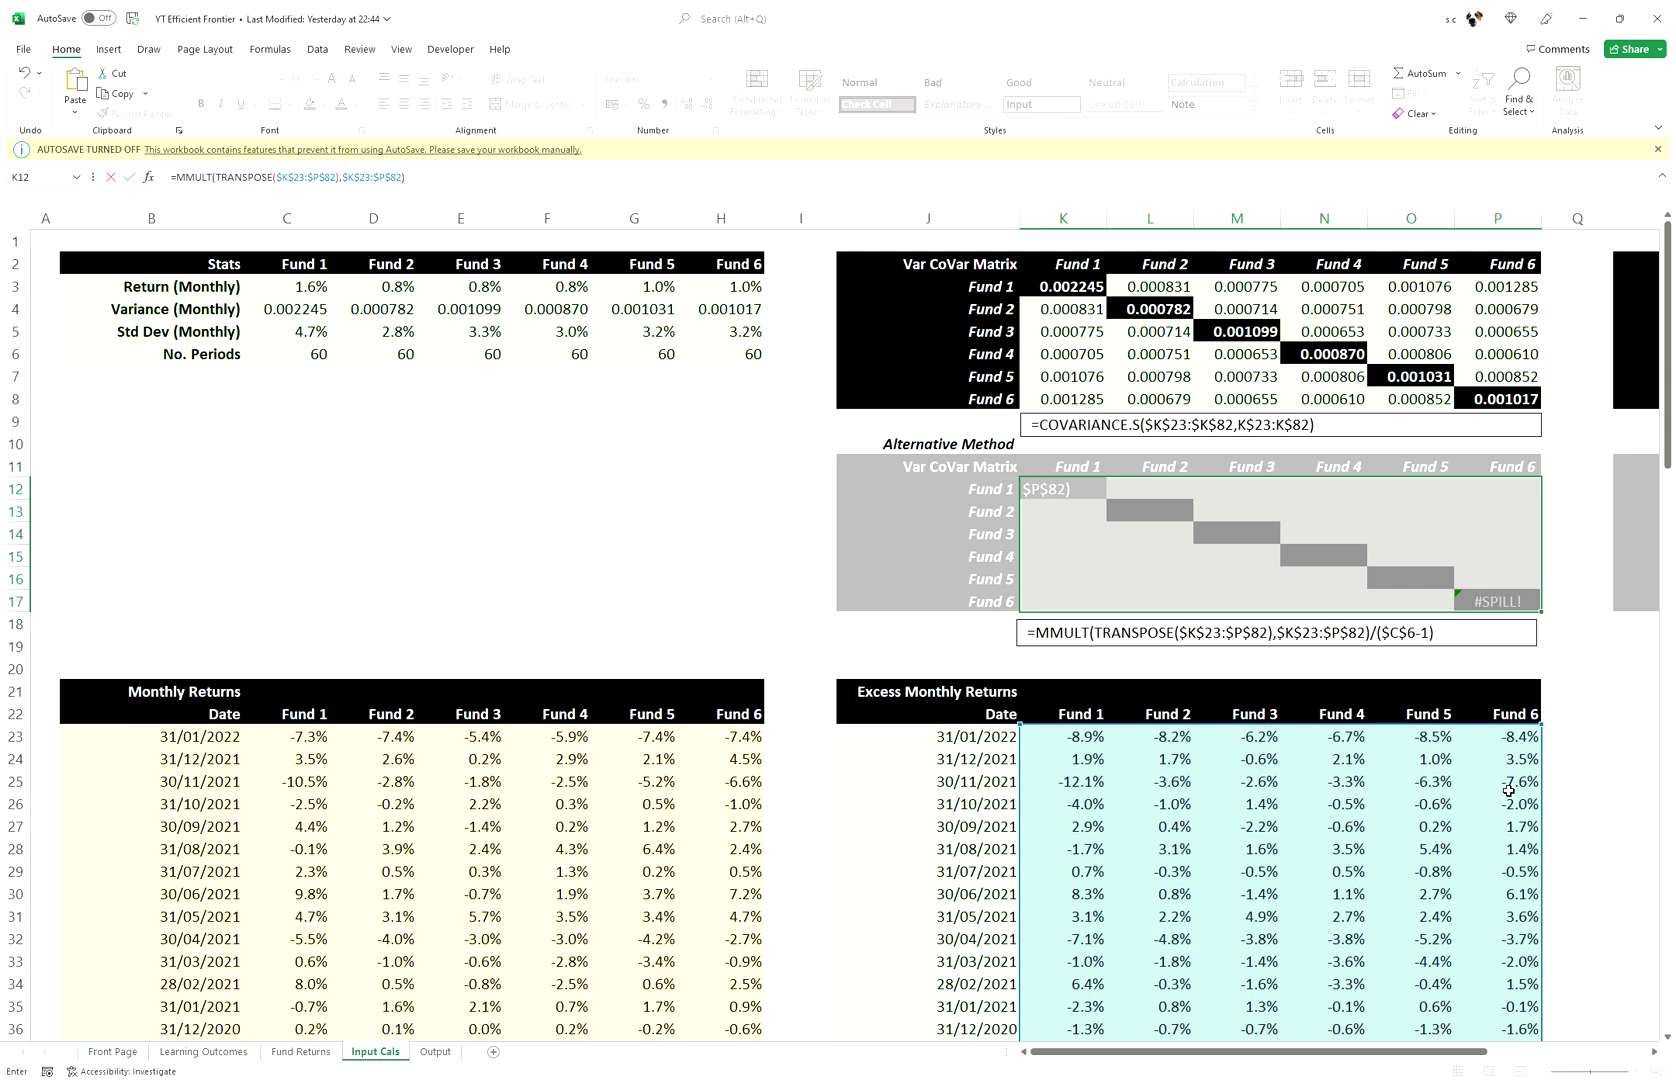
pyautogui.hotkey('ctrl', 'shift', 'Return')
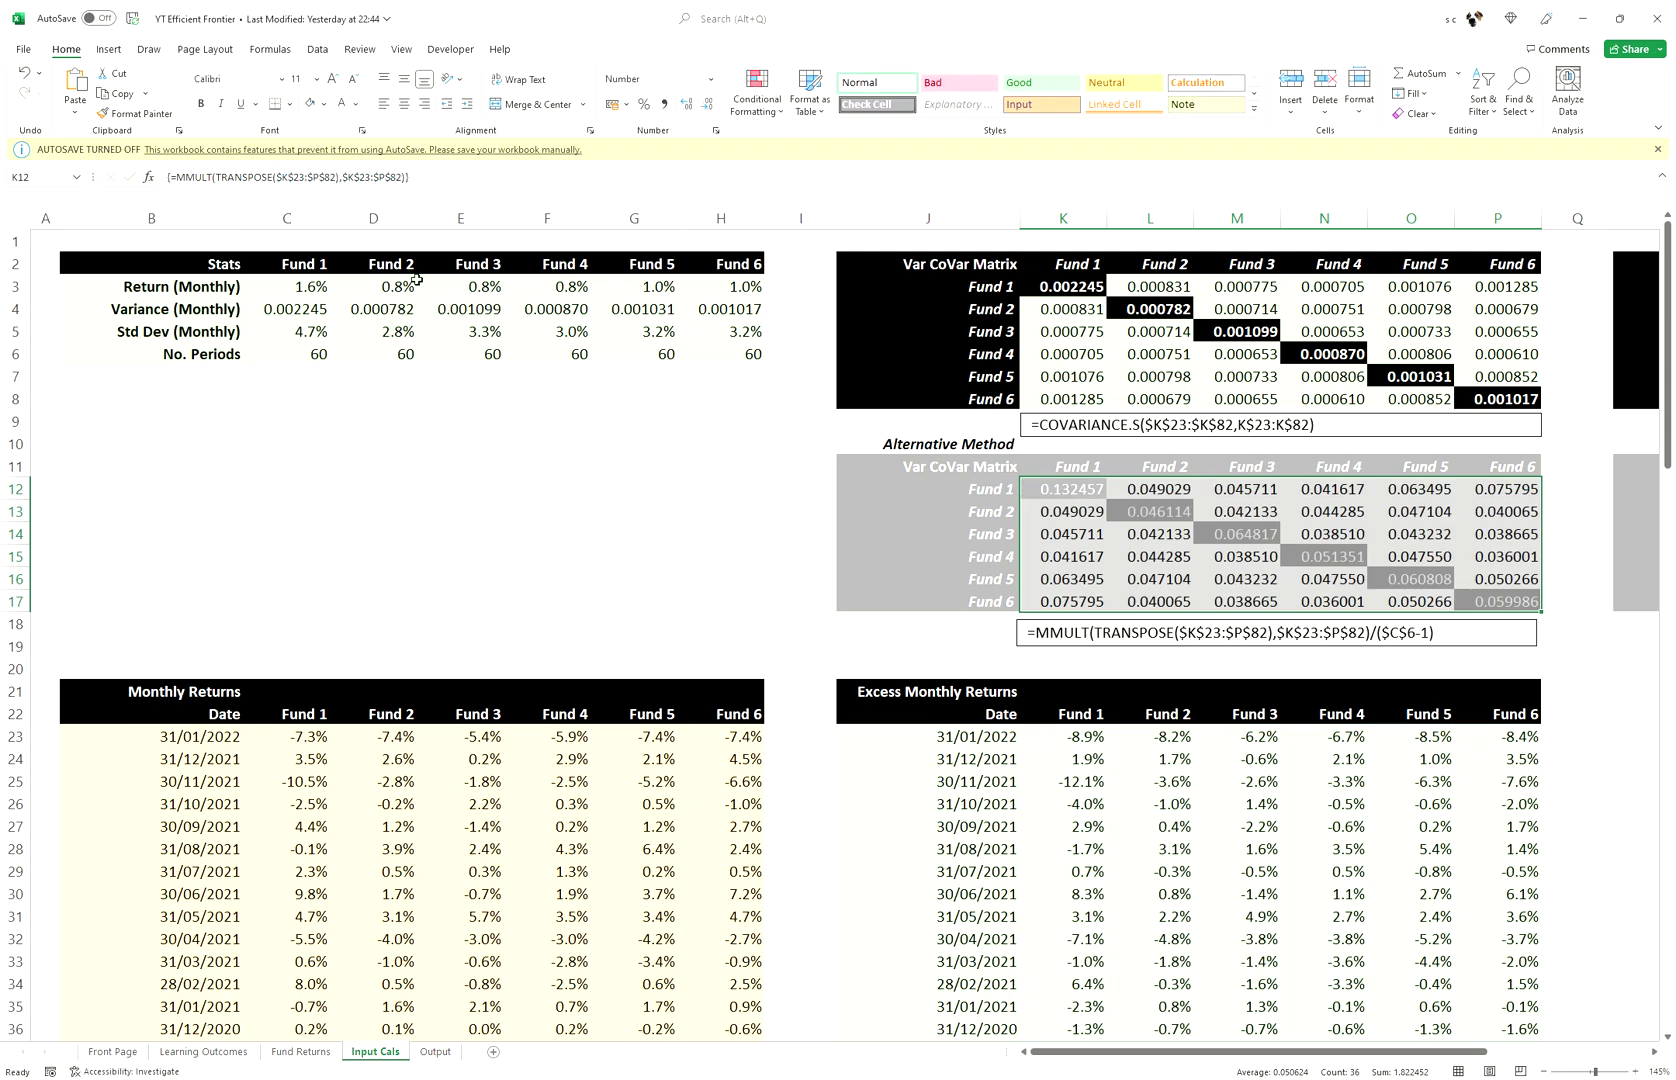
# - Divide the MMULT array formula in K12:P17 by ($C$6-1), keeping it as an array formula
pyautogui.click(440, 203)
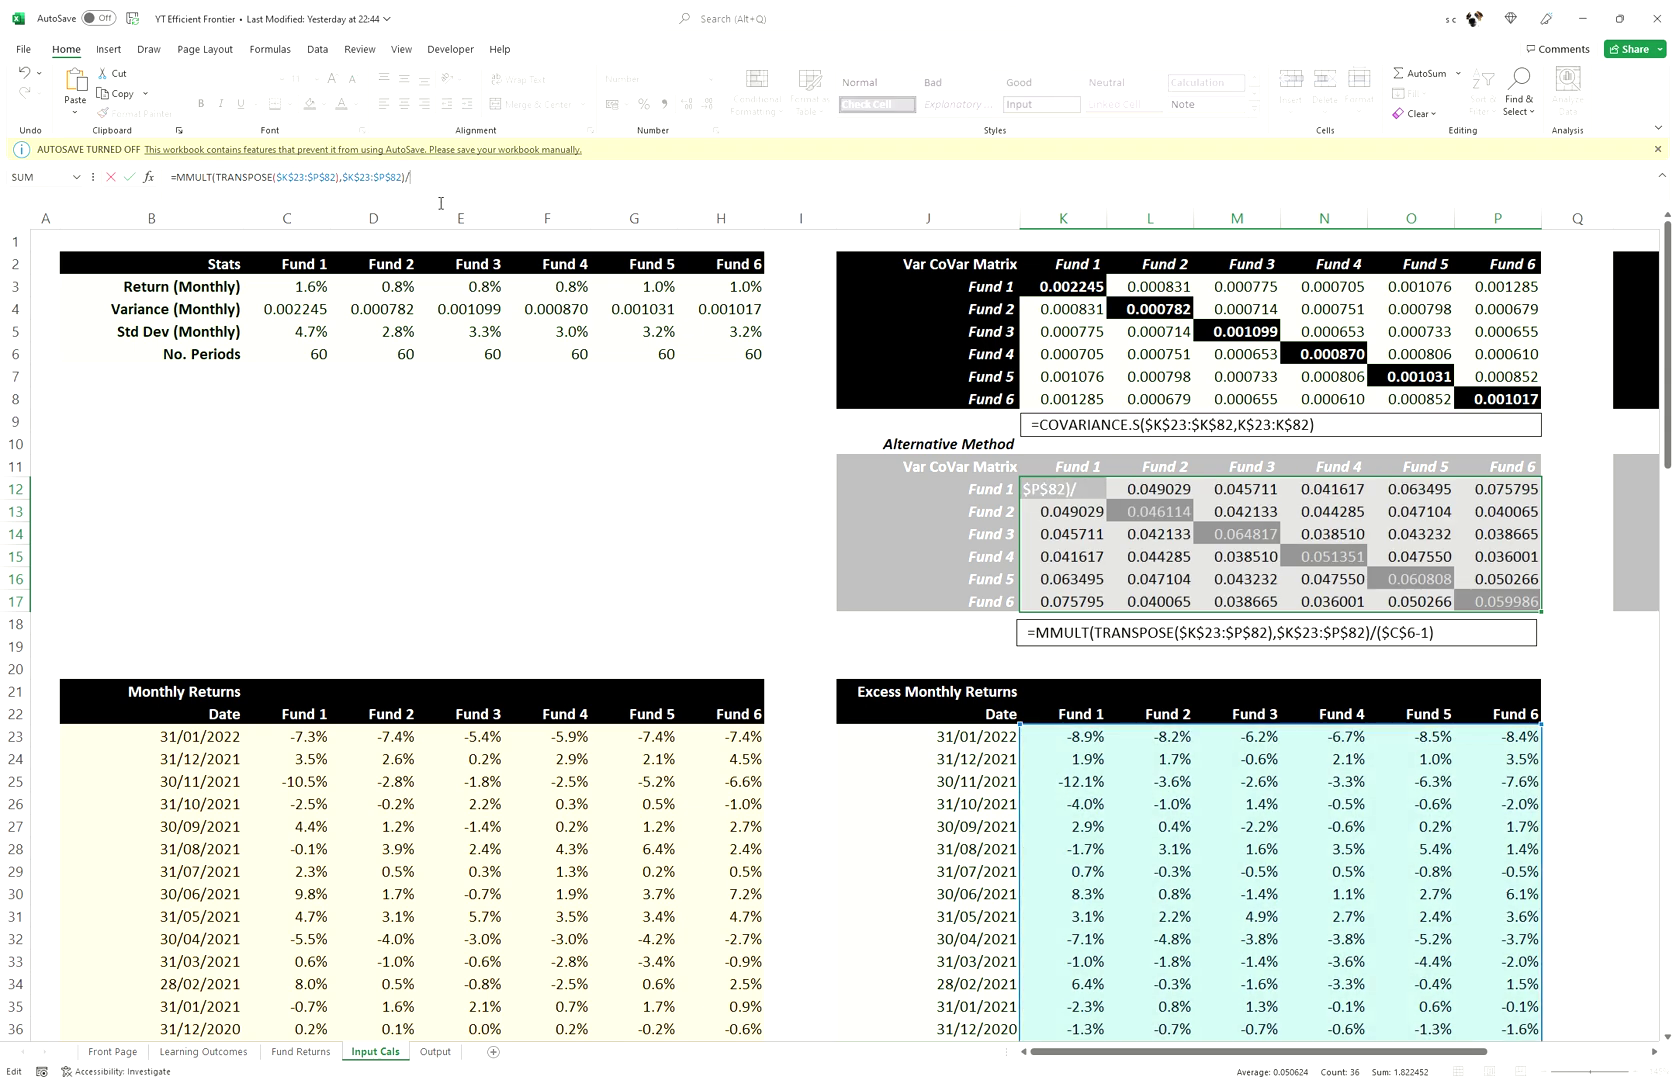
pyautogui.write('/(')
pyautogui.click(297, 361)
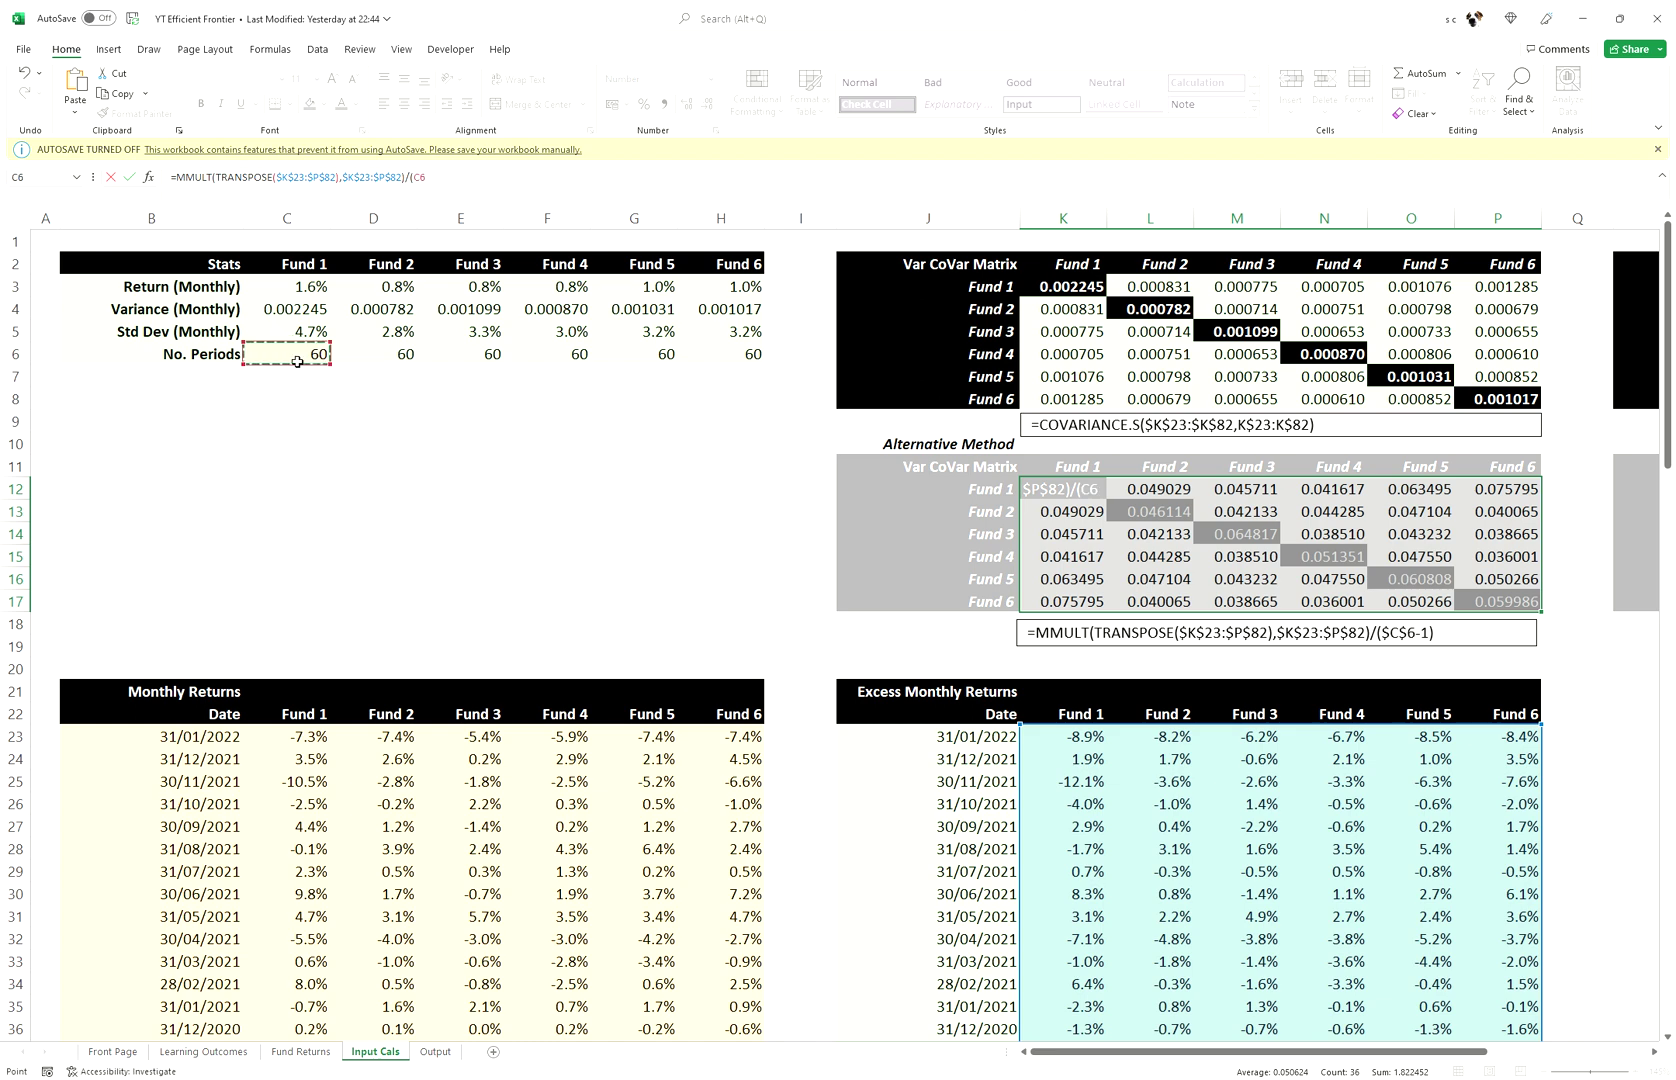
pyautogui.press('F4')
pyautogui.write('-1)')
pyautogui.hotkey('ctrl', 'shift', 'Return')
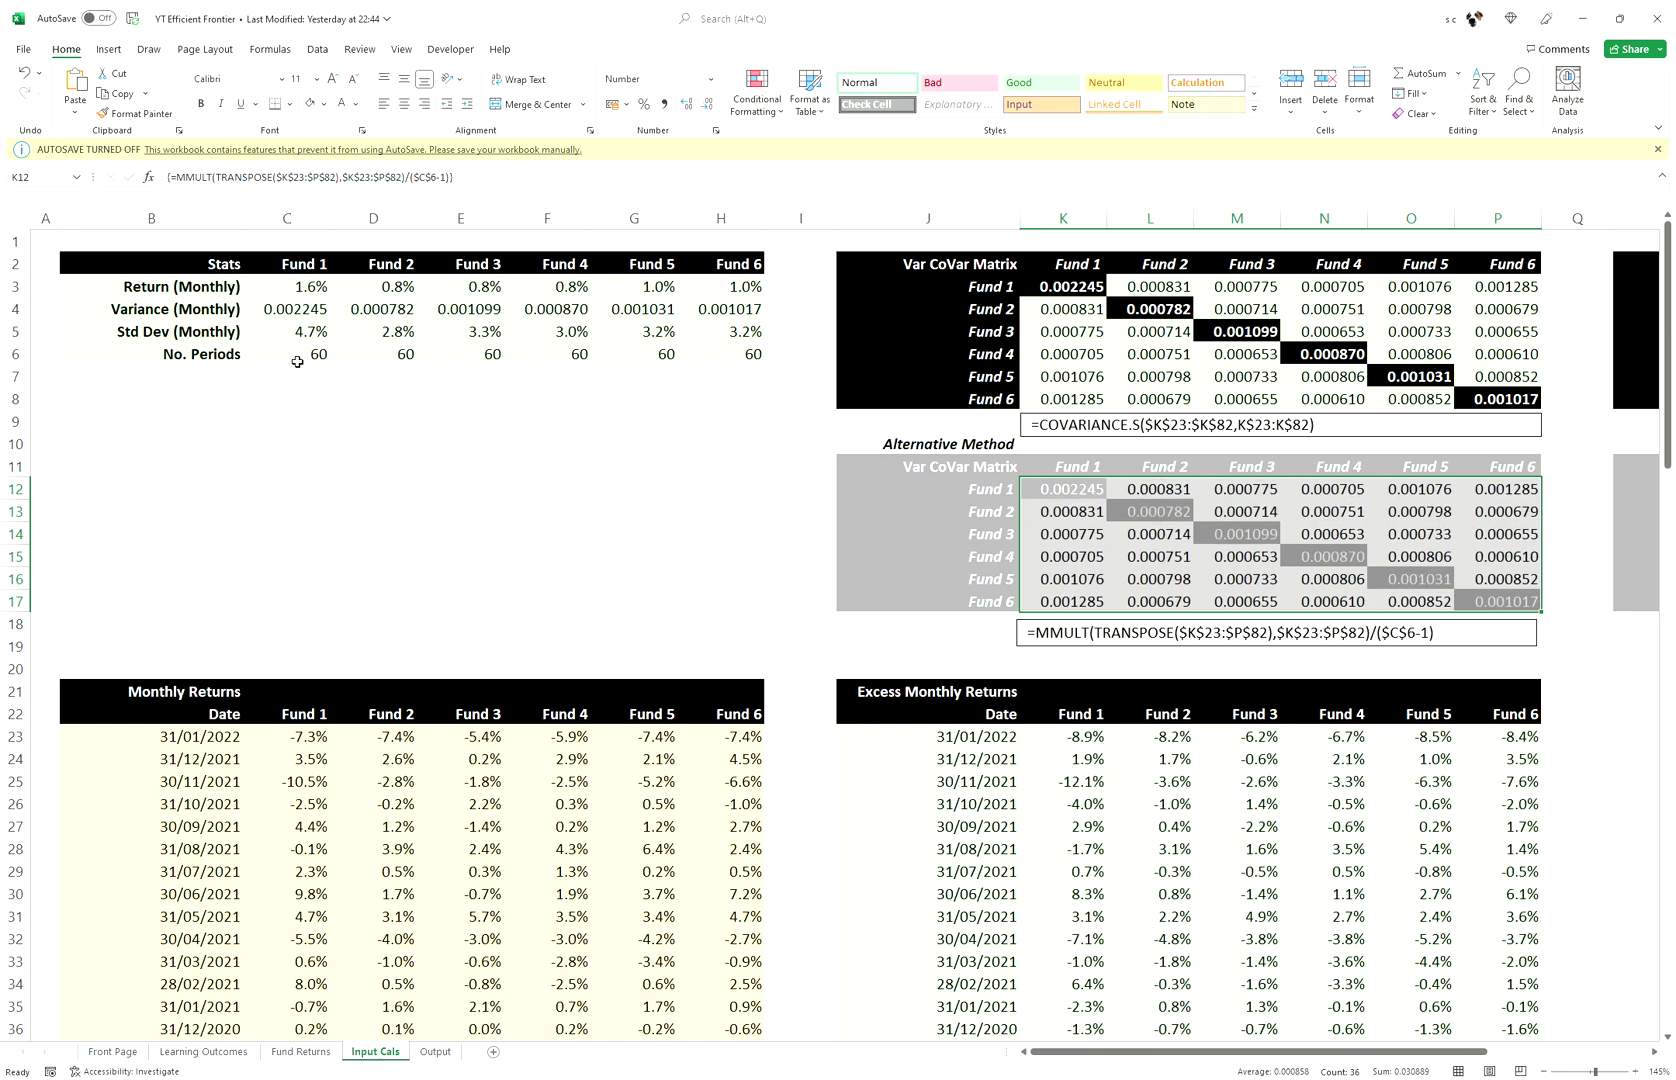
# - Examine the diagonal variances and the covariances around them in the alternative matrix K12:P17
pyautogui.click(1066, 489)
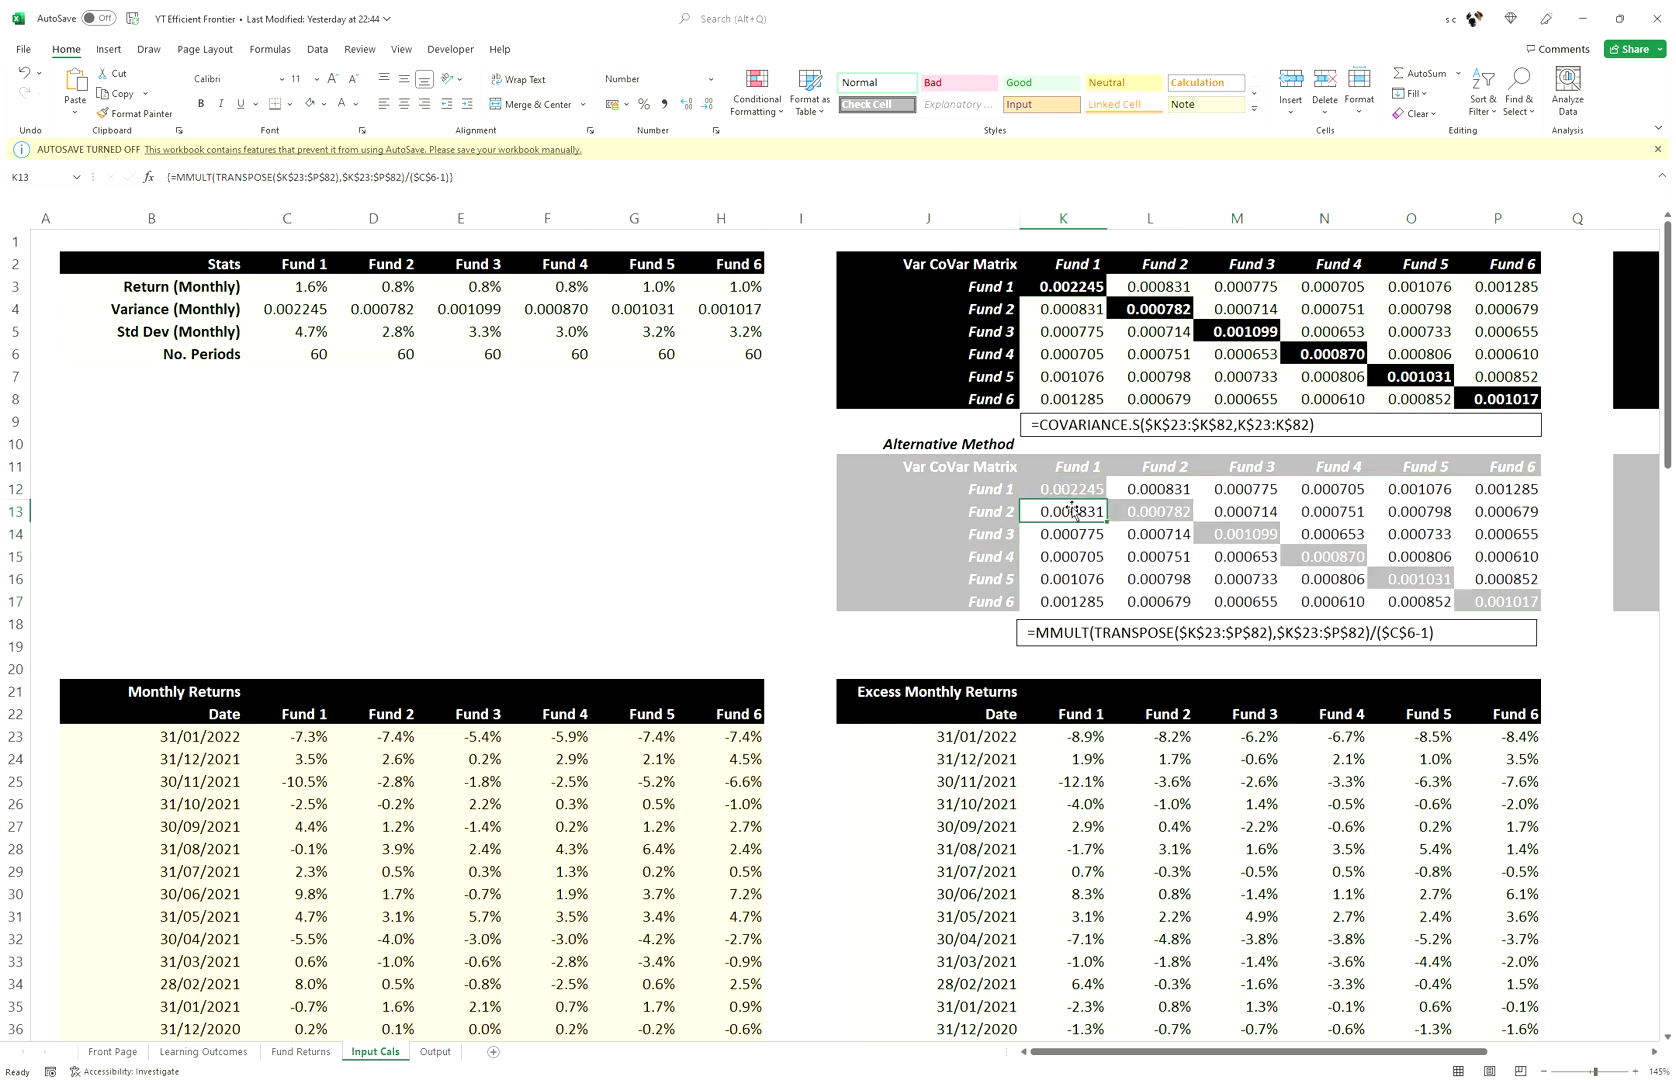
pyautogui.keyDown('ctrl'); pyautogui.click(1140, 513); pyautogui.keyUp('ctrl')
pyautogui.keyDown('ctrl'); pyautogui.click(1230, 542); pyautogui.keyUp('ctrl')
pyautogui.keyDown('ctrl'); pyautogui.click(1305, 561); pyautogui.keyUp('ctrl')
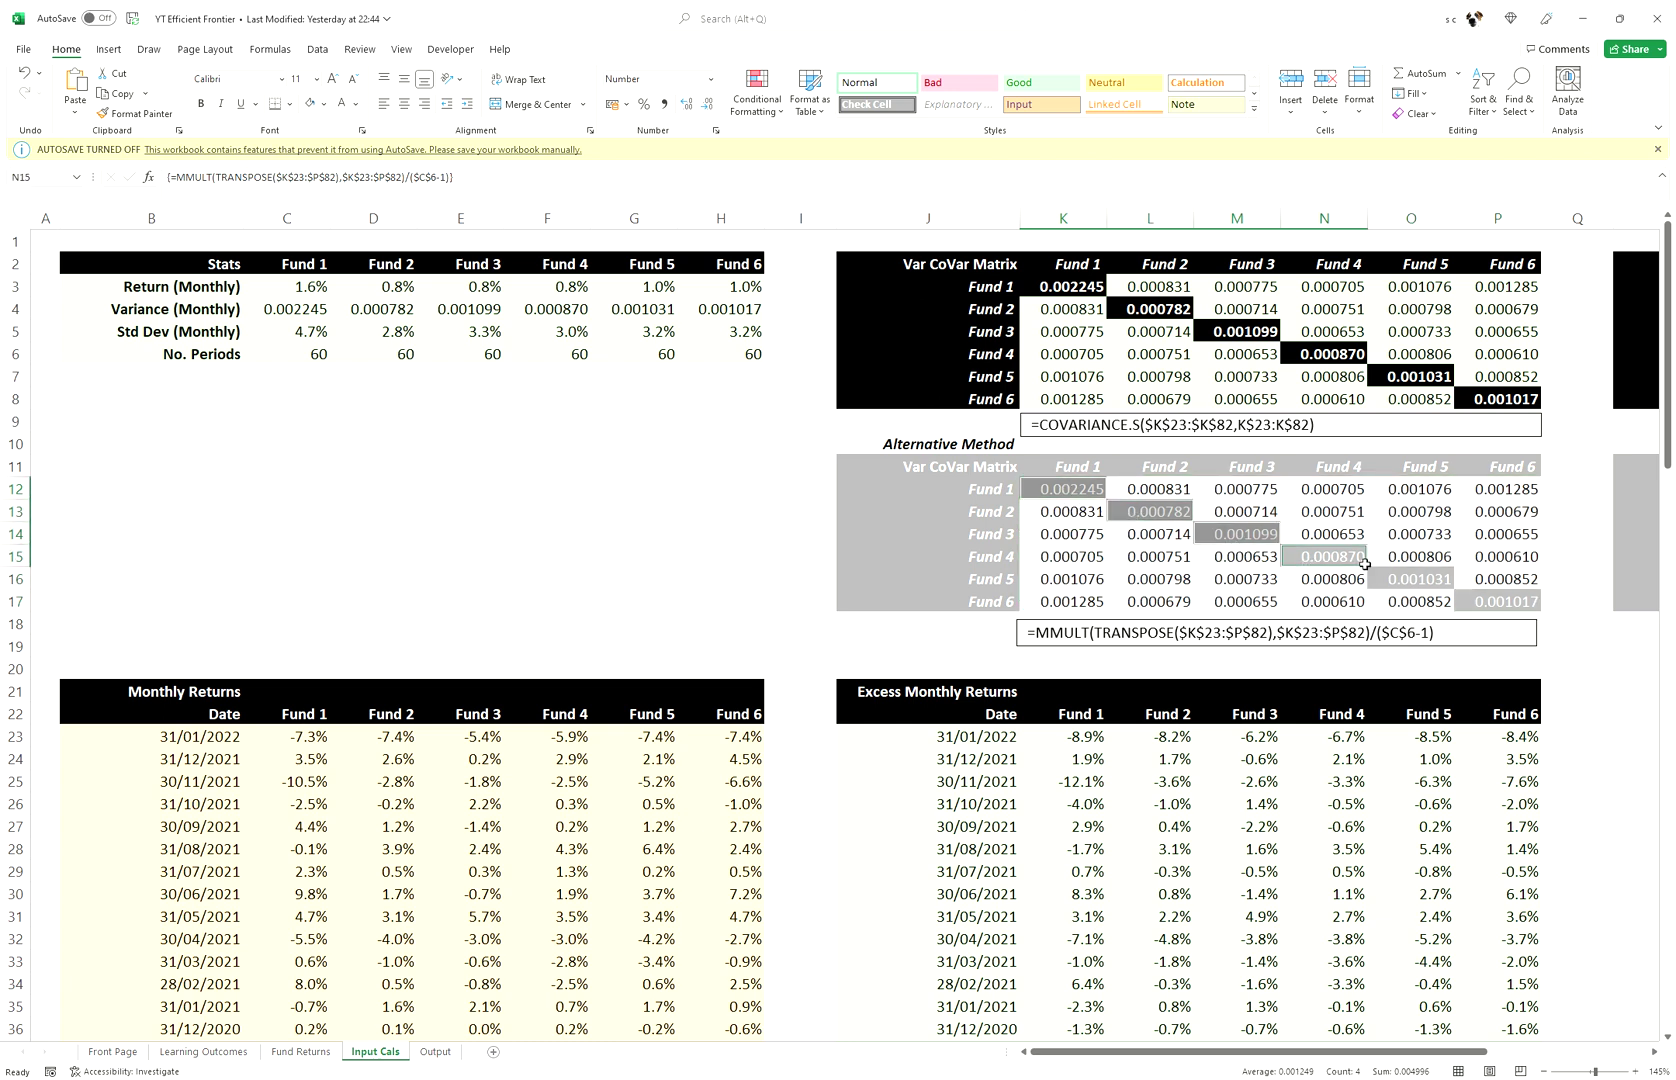
pyautogui.keyDown('ctrl'); pyautogui.click(1396, 577); pyautogui.keyUp('ctrl')
pyautogui.keyDown('ctrl'); pyautogui.click(1495, 589); pyautogui.keyUp('ctrl')
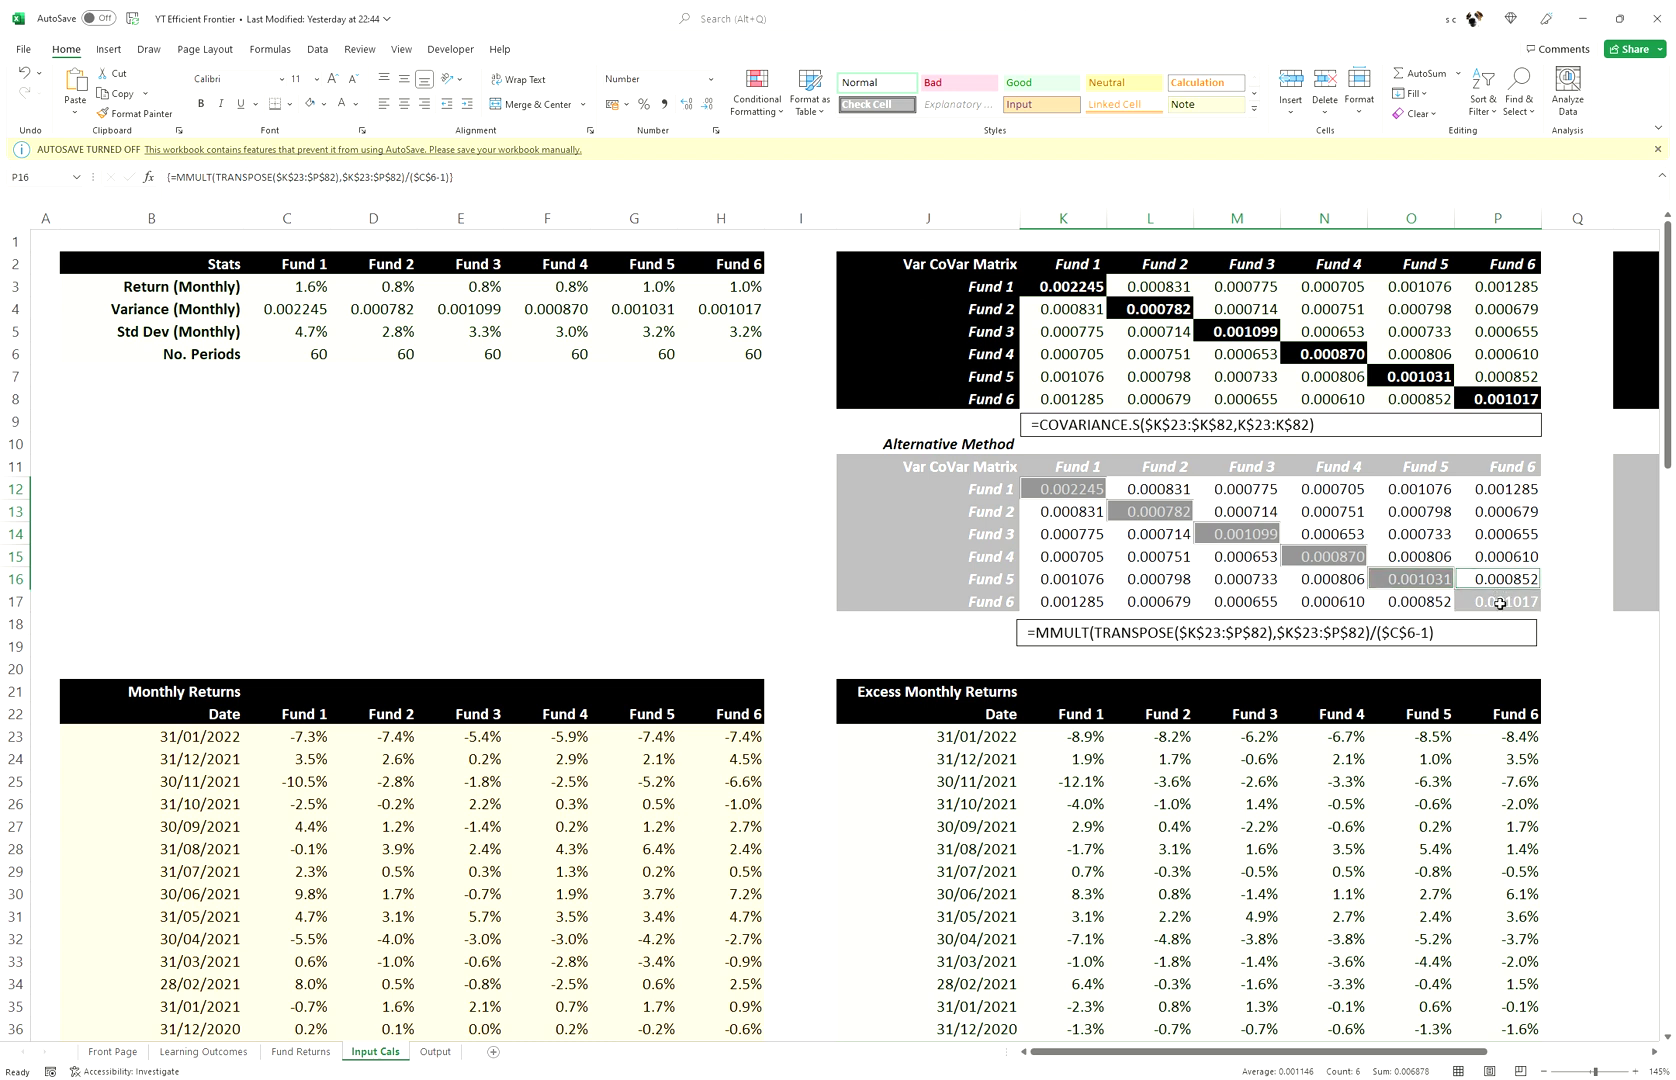
pyautogui.click(1268, 514)
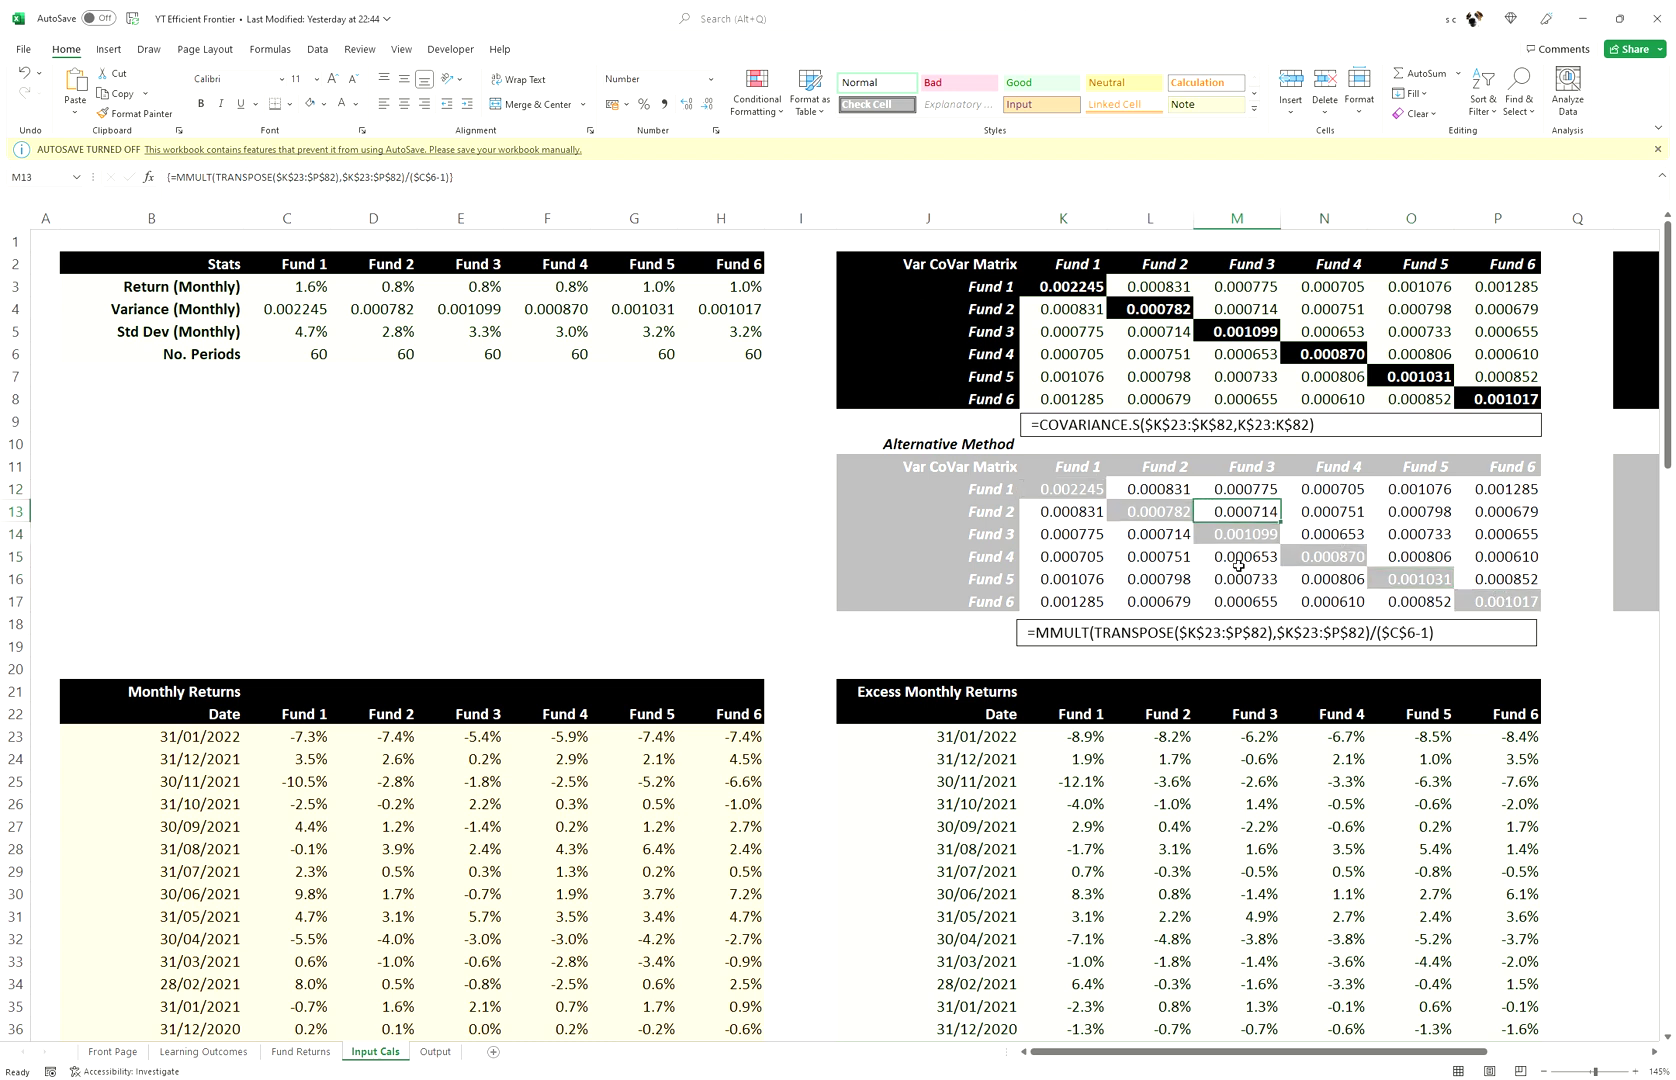
pyautogui.click(775, 578)
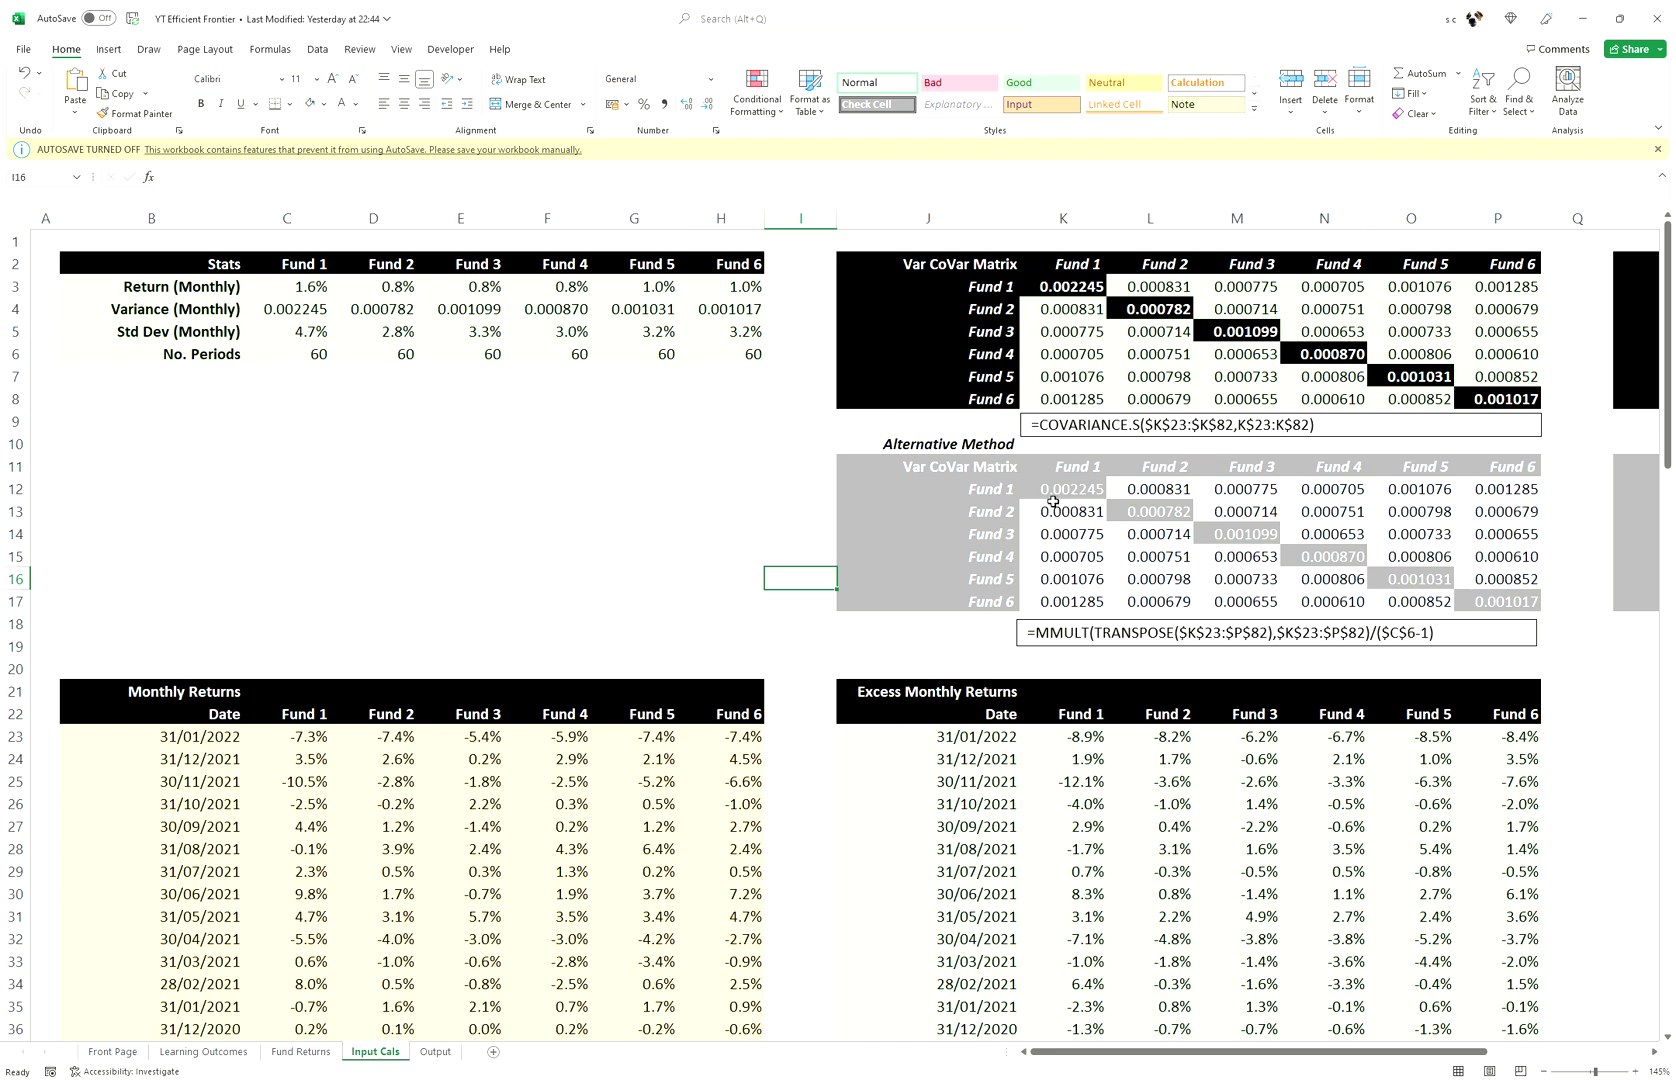
# - Examine the CORREL formula in S3 of the correlation matrix, its note below the matrix, and the Fund 1 monthly returns it references
pyautogui.moveTo(1104, 550); pyautogui.dragTo(1615, 690)
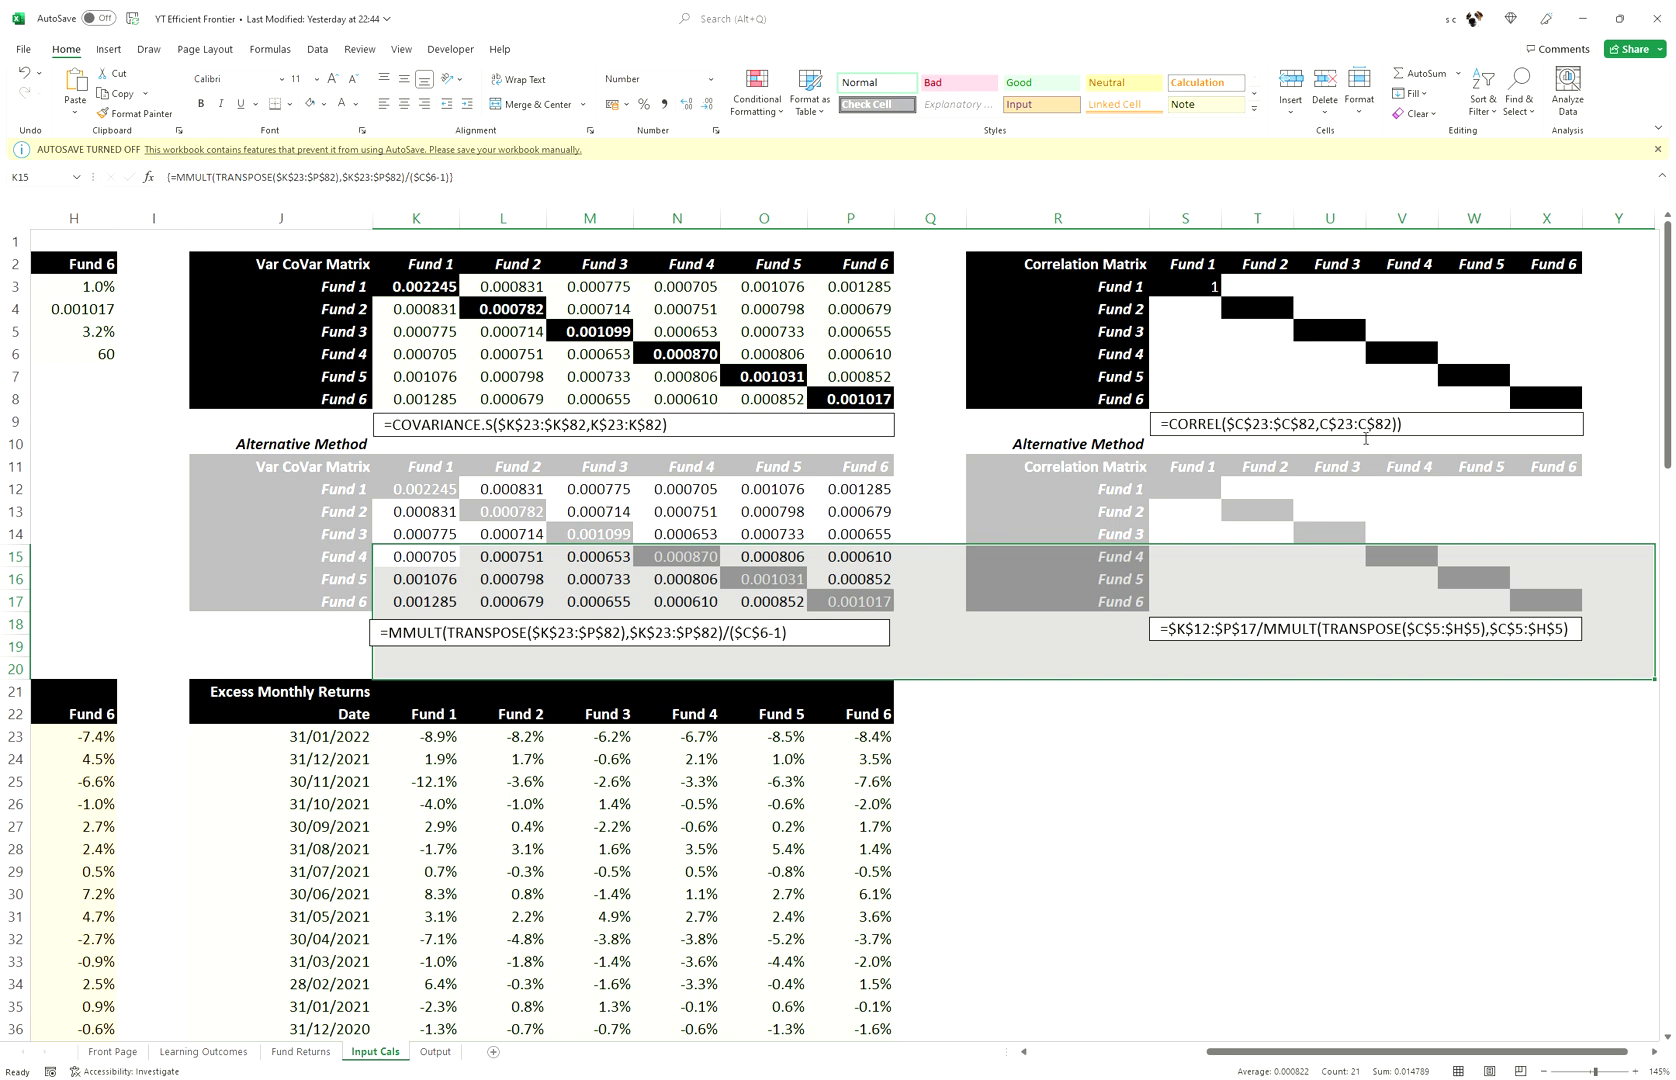
pyautogui.click(1217, 291)
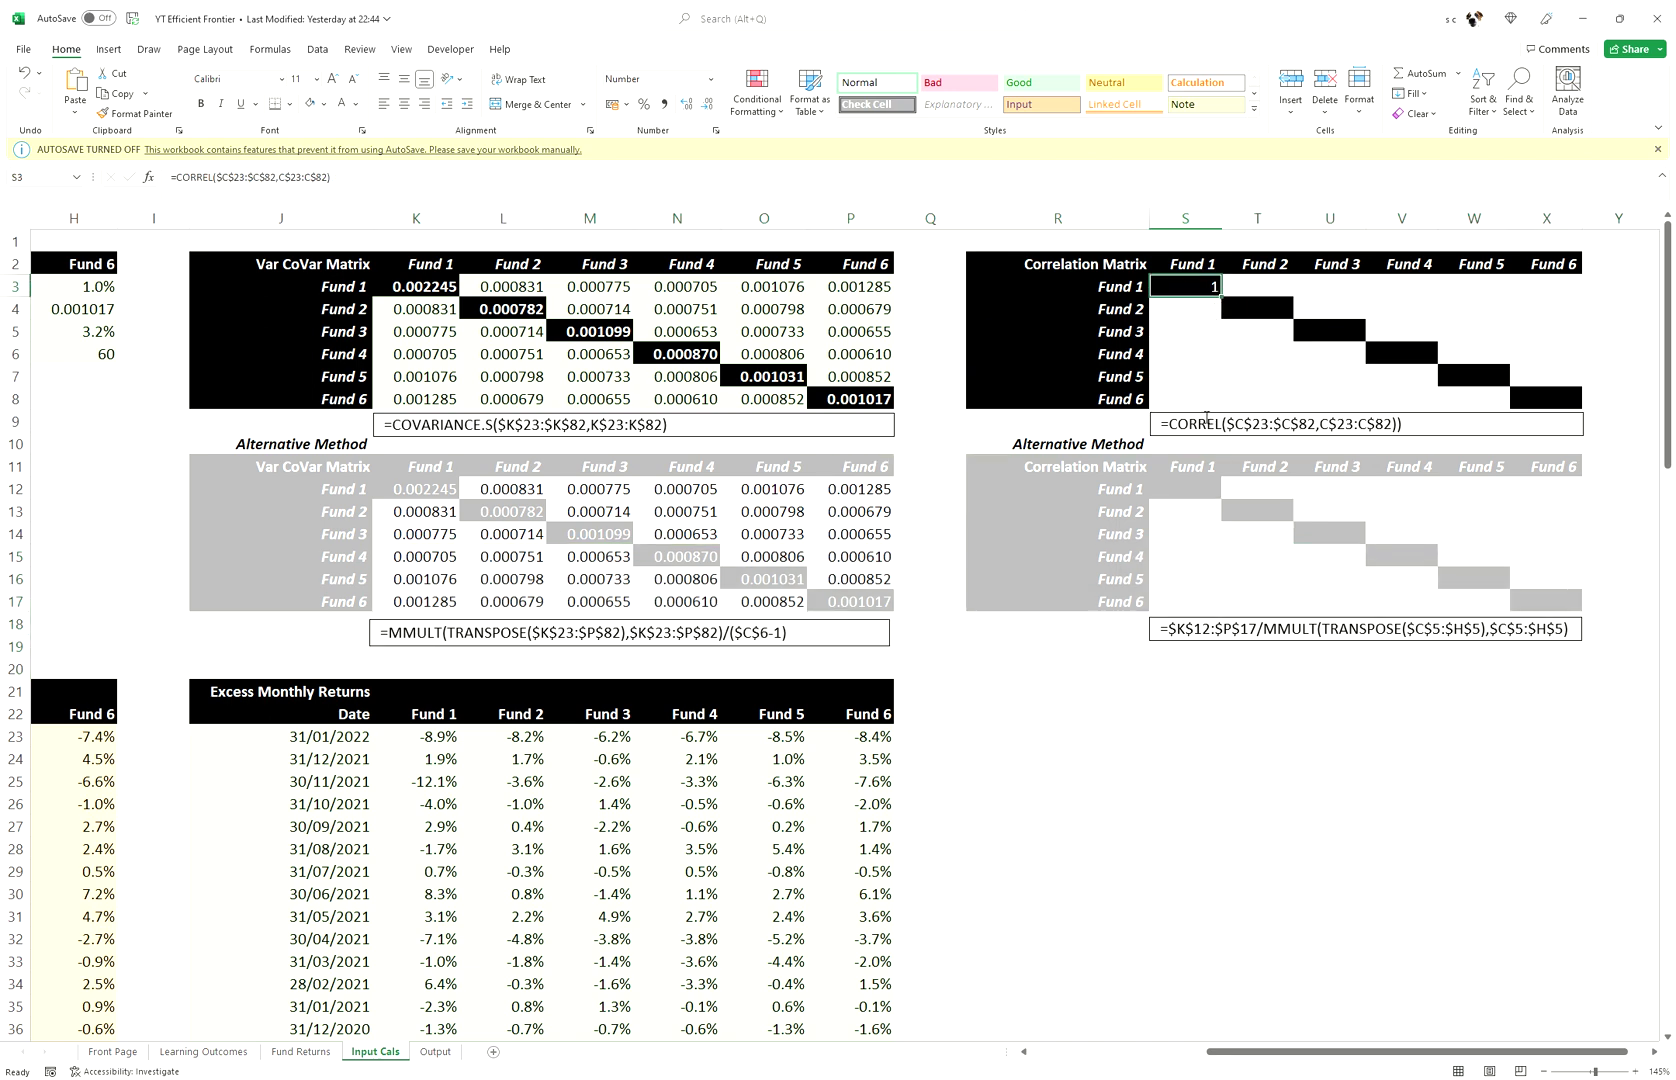
pyautogui.moveTo(1166, 427); pyautogui.dragTo(1414, 437)
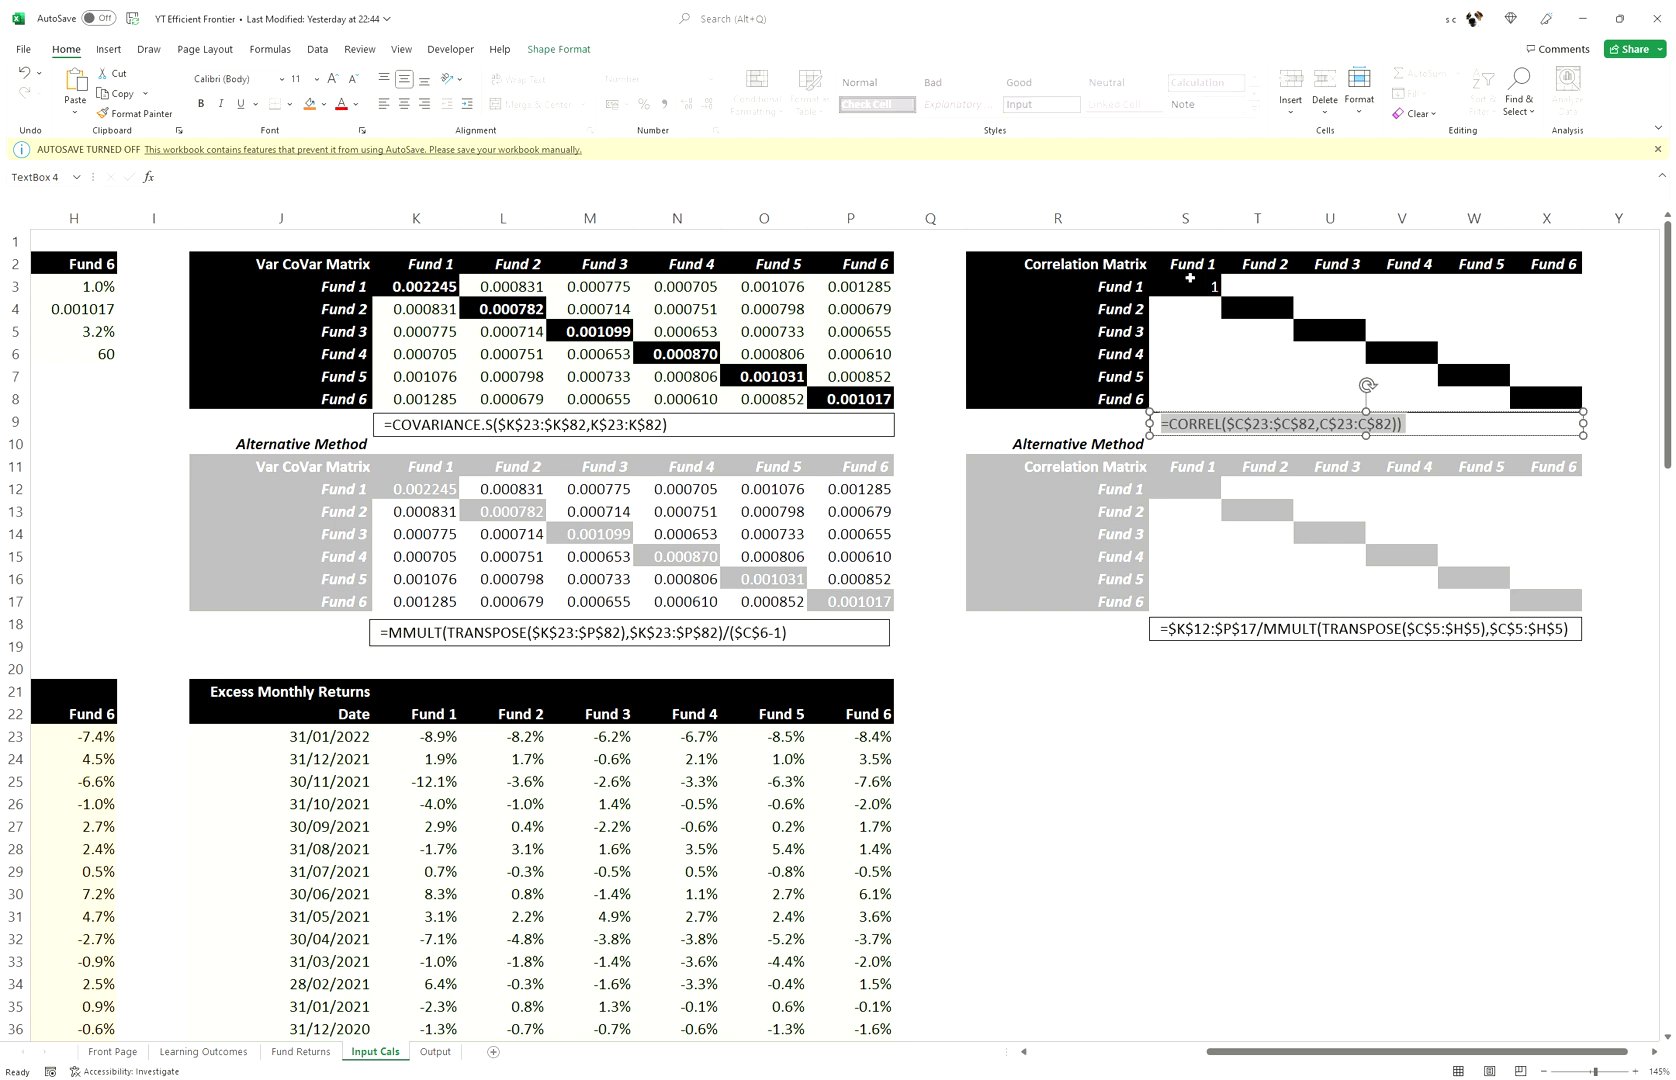
pyautogui.doubleClick(1190, 290)
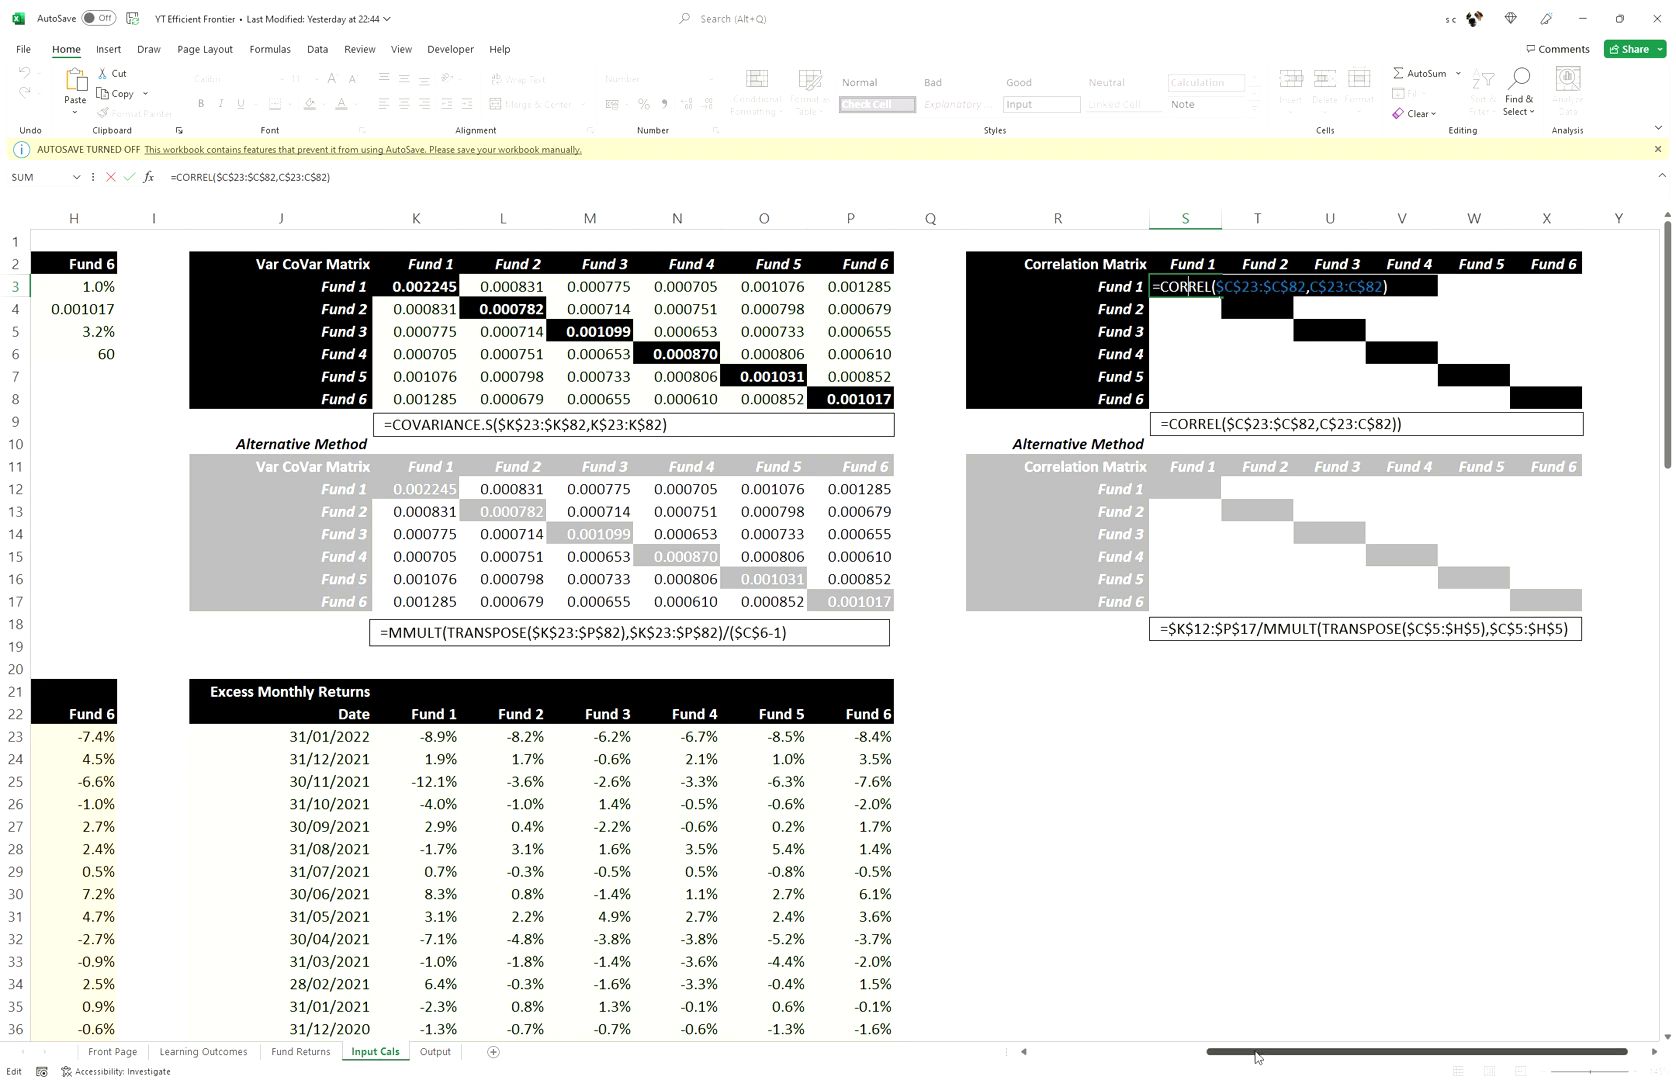
pyautogui.moveTo(1206, 1051); pyautogui.dragTo(1030, 1030)
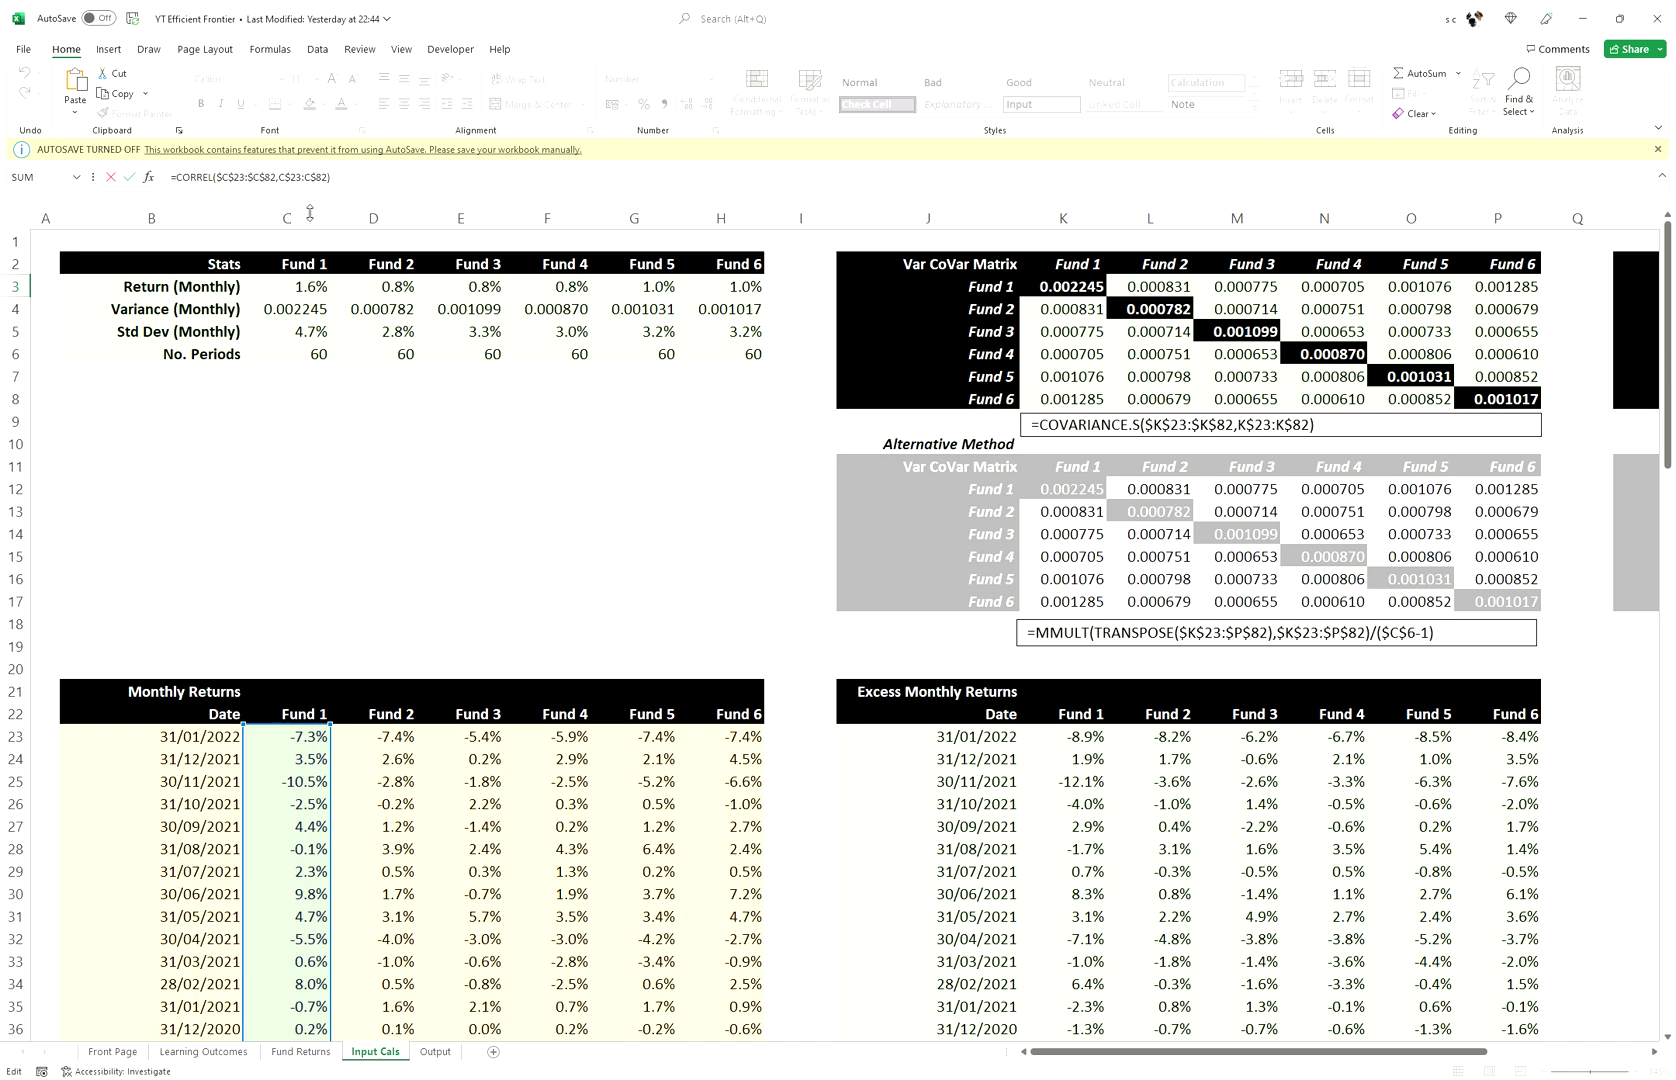
pyautogui.moveTo(218, 178); pyautogui.dragTo(333, 190)
pyautogui.press('Return')
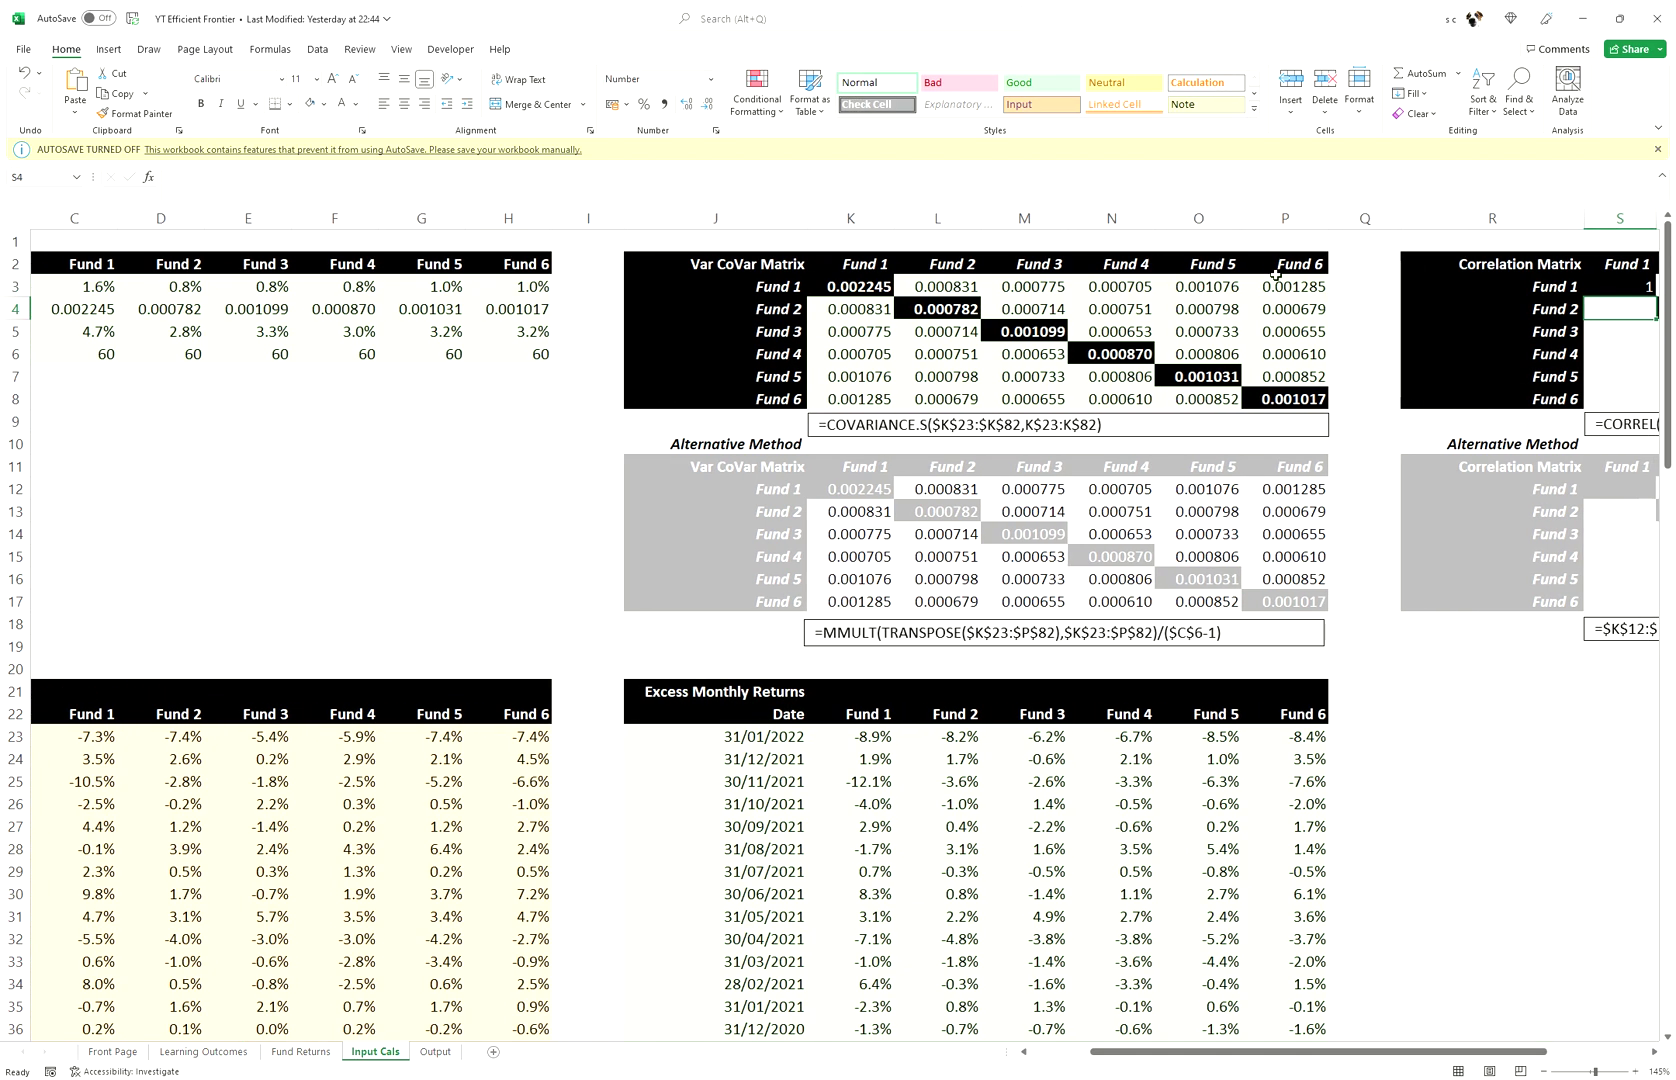
# - Copy the CORREL formula in S3 across to X3 to fill the Fund 1 row of the correlation matrix
pyautogui.click(1623, 290)
pyautogui.hscroll(3, 1650, 296)
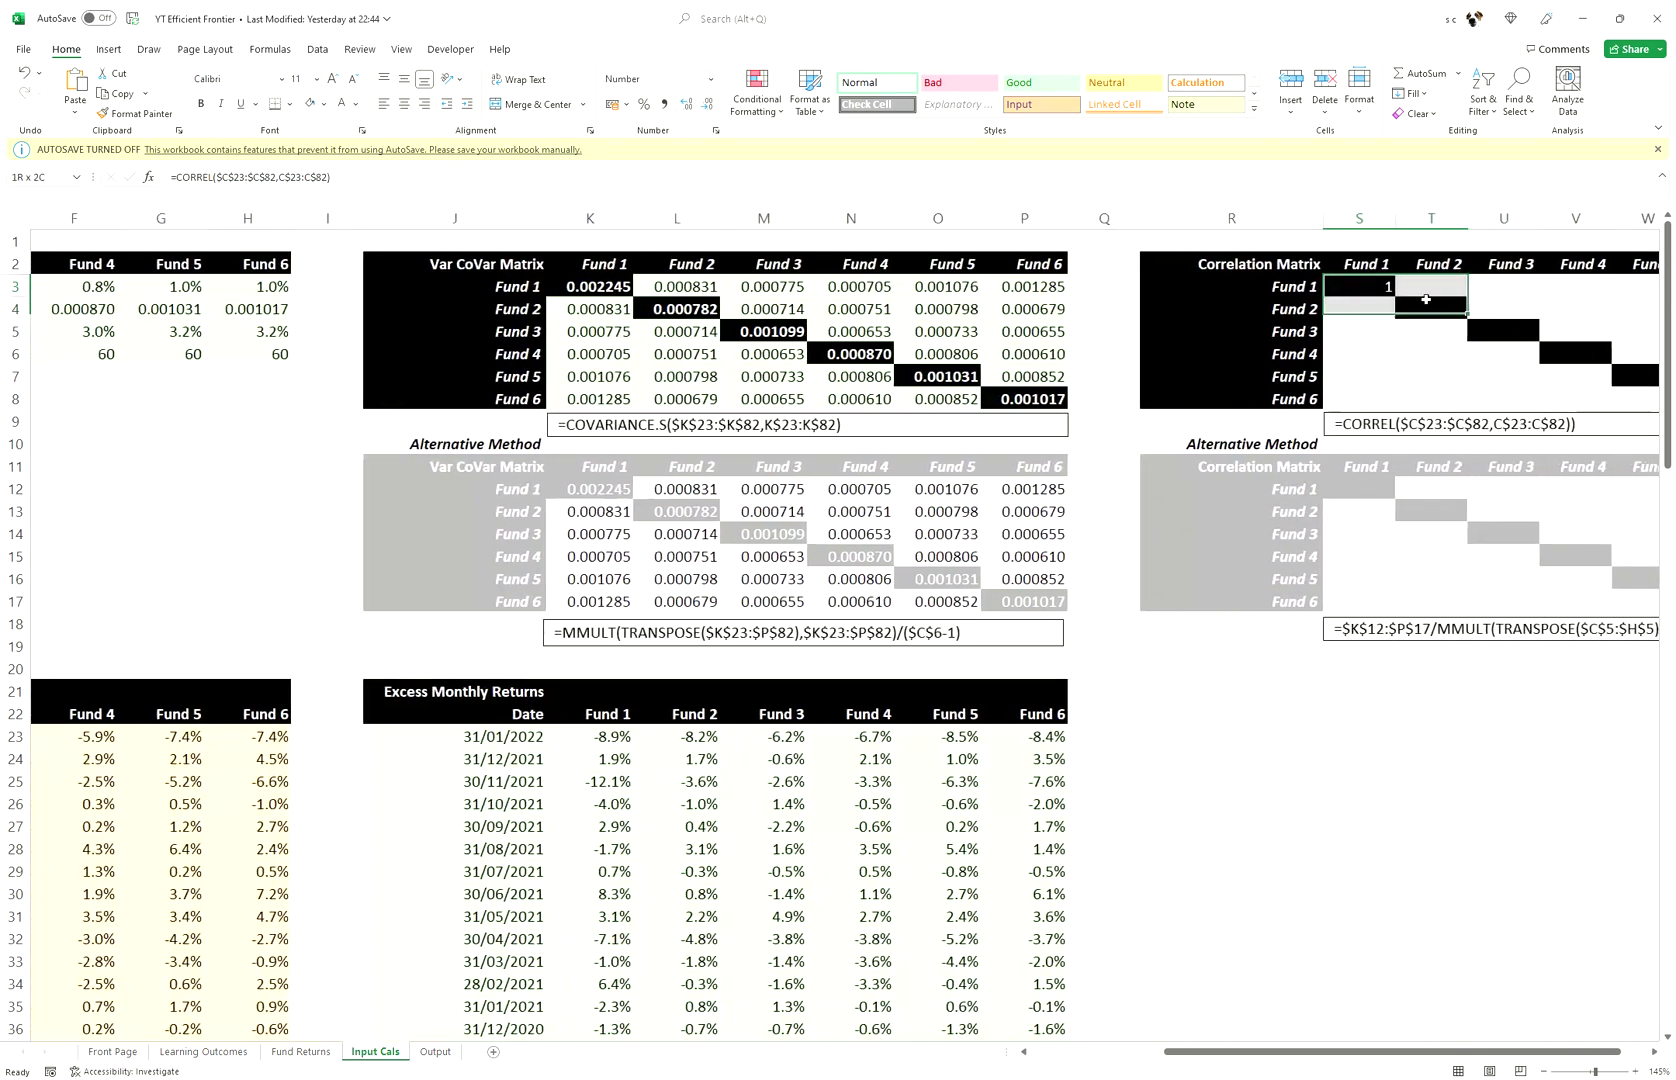
pyautogui.hotkey('ctrl', 'c')
pyautogui.hotkey('shift', 'Right')
pyautogui.hotkey('shift', 'Right')
pyautogui.hotkey('shift', 'Right')
pyautogui.hotkey('shift', 'Right')
pyautogui.hotkey('shift', 'Right')
pyautogui.hotkey('shift', 'Right')
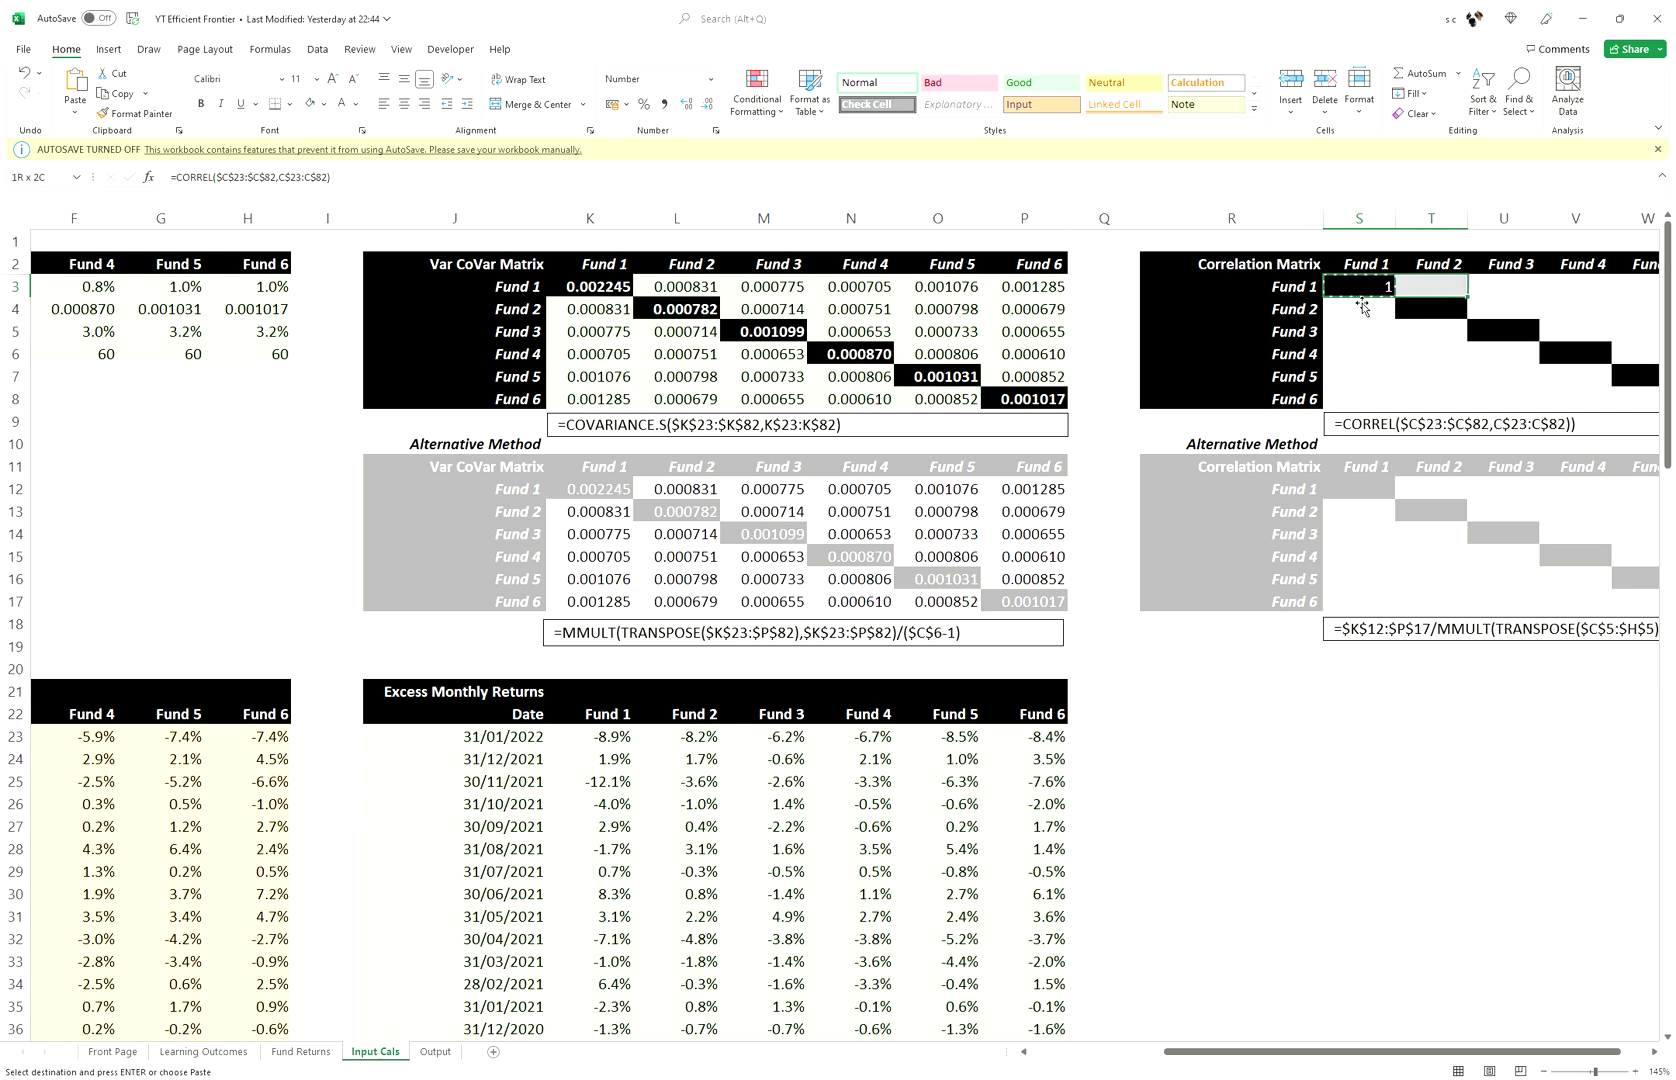
pyautogui.hotkey('shift', 'Left')
pyautogui.hotkey('ctrl', 'v')
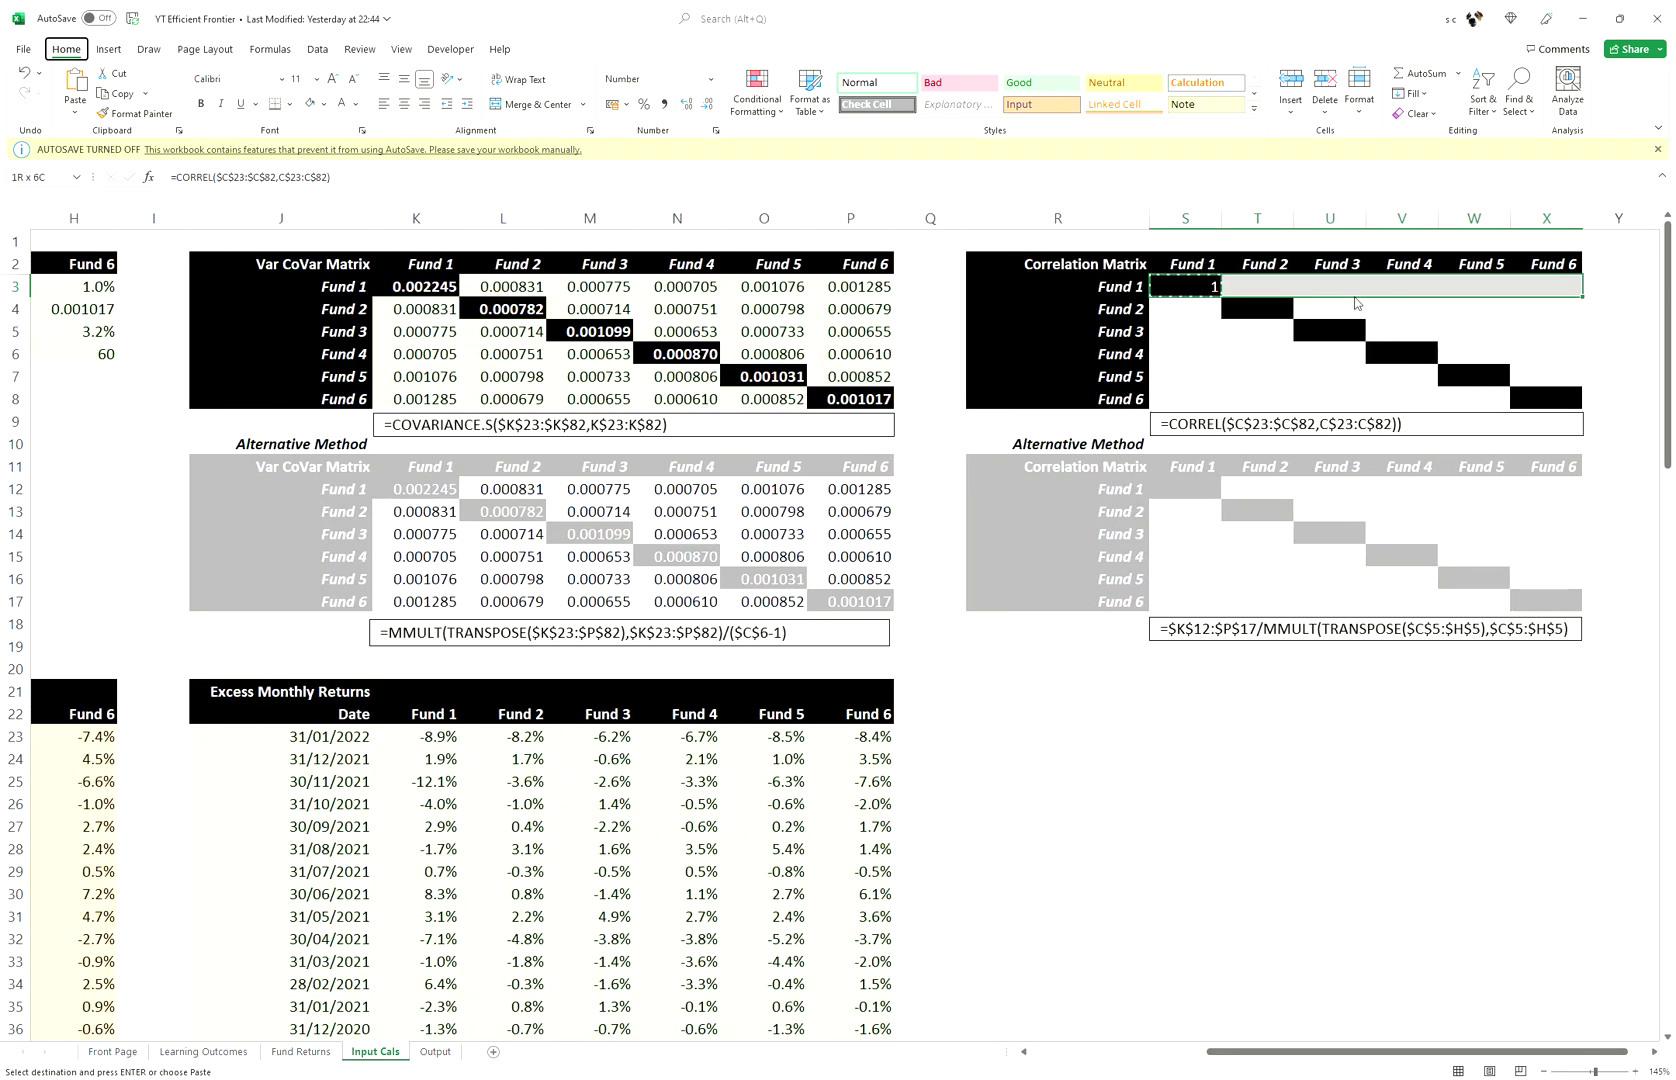
pyautogui.press('Escape')
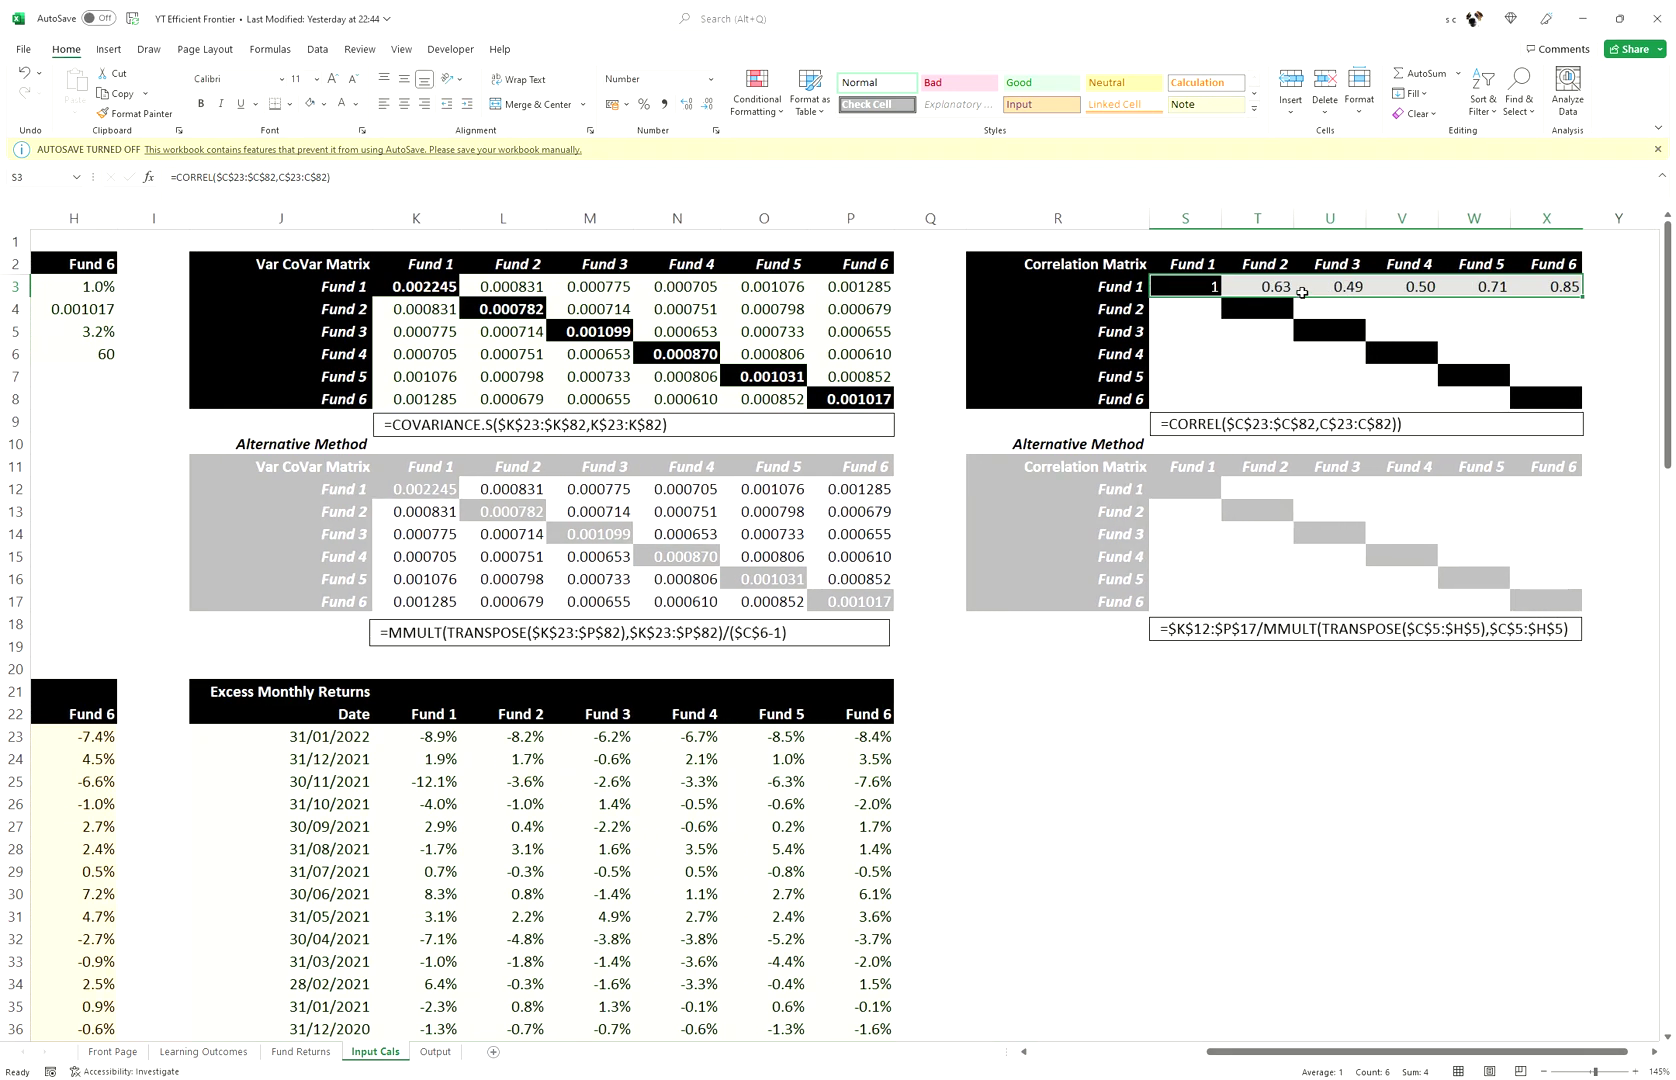
# - Enter S3's exact formula, =CORREL($C$23:$C$82,C$23:C$82), in S4 and fill it down to S8
pyautogui.click(1212, 296)
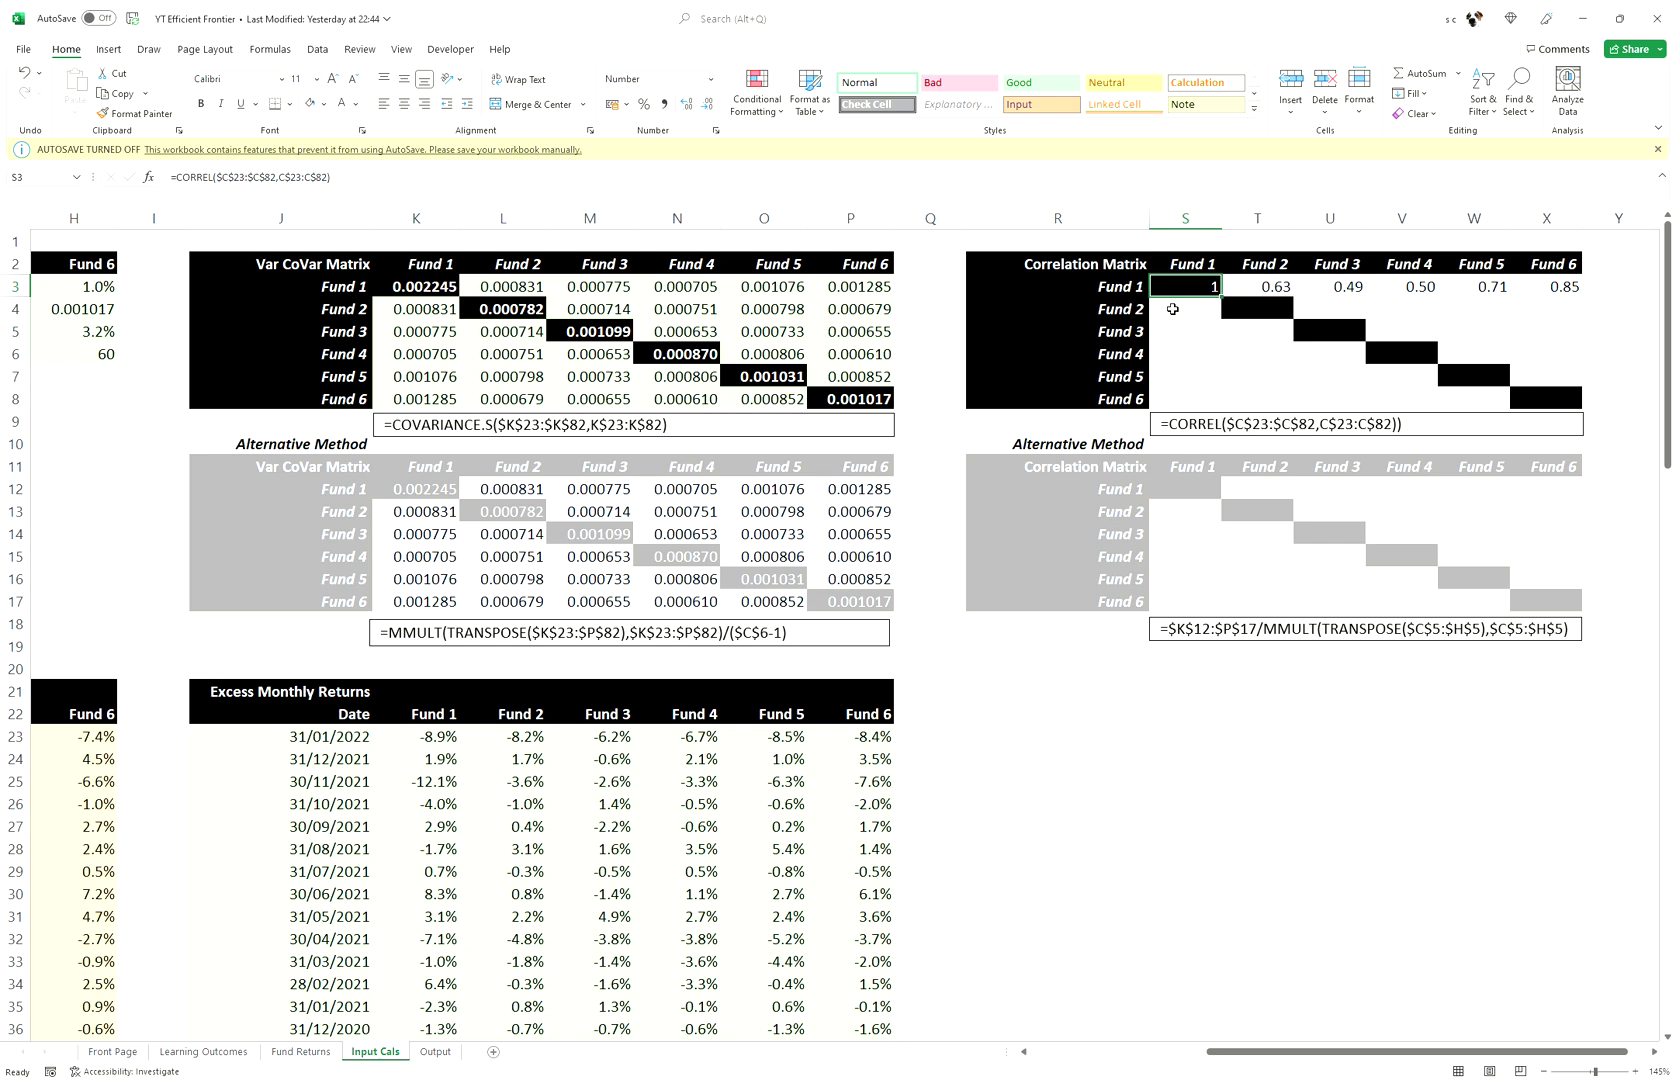
pyautogui.moveTo(421, 178); pyautogui.dragTo(10, 176)
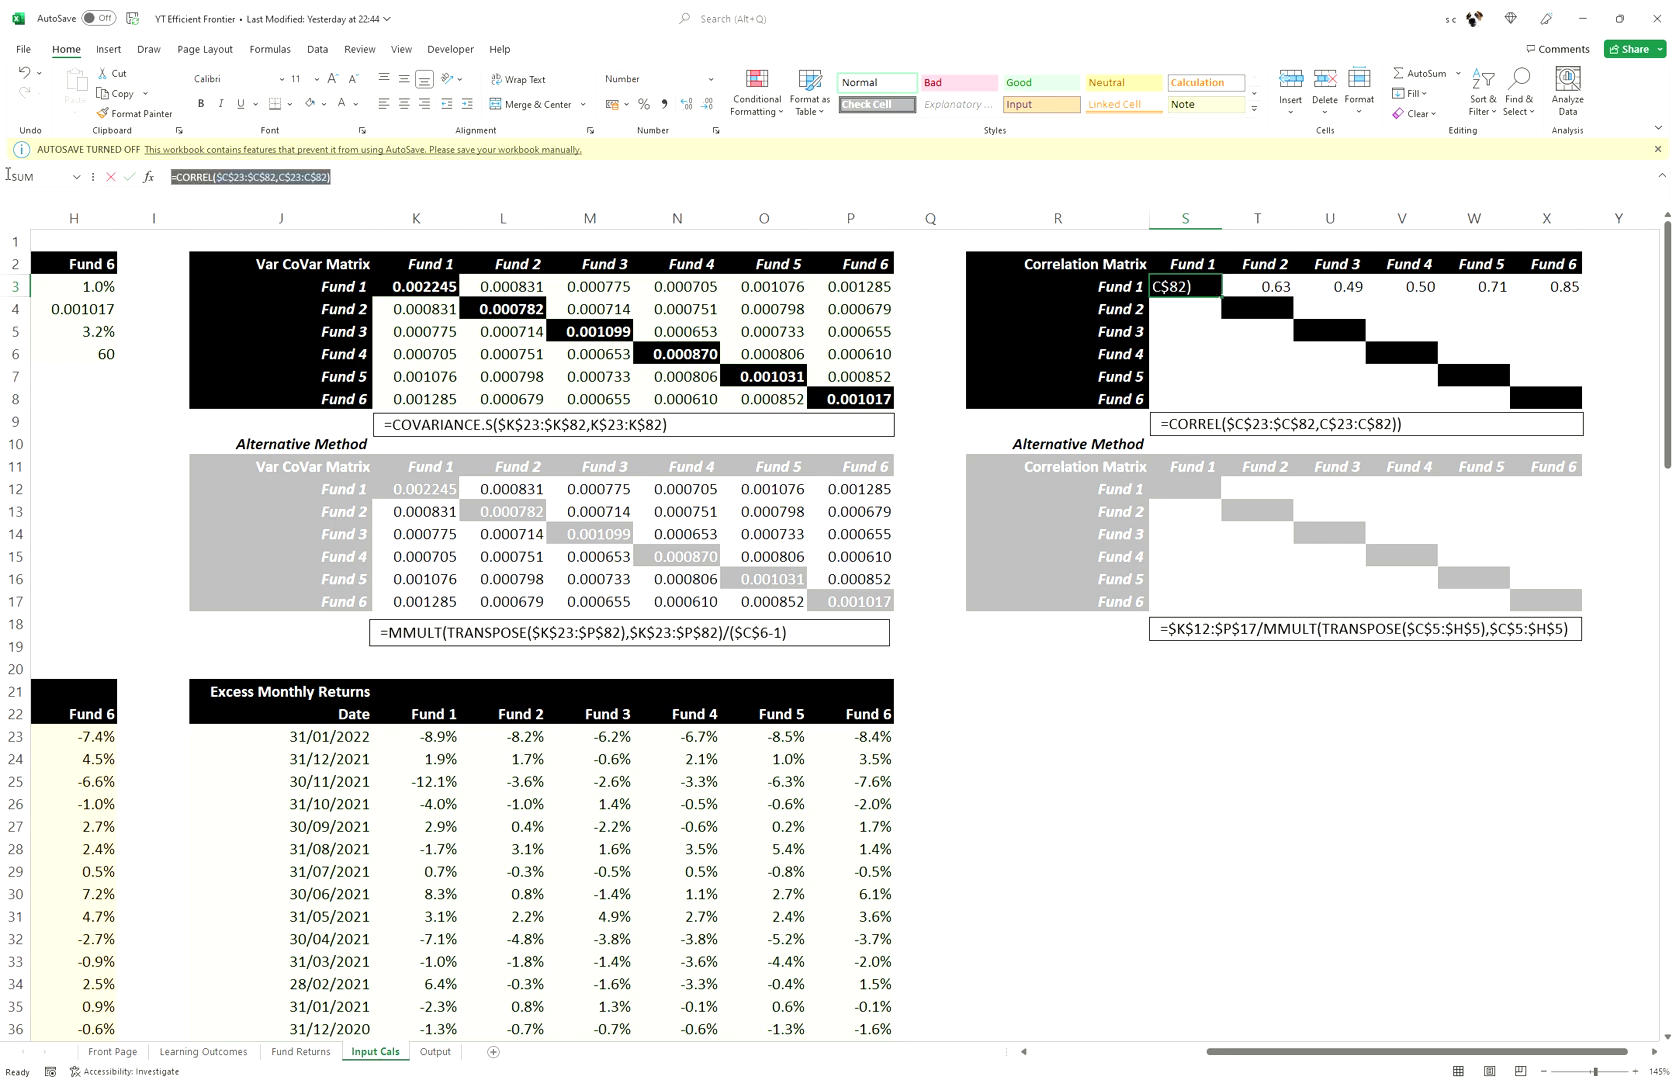
pyautogui.press('Escape')
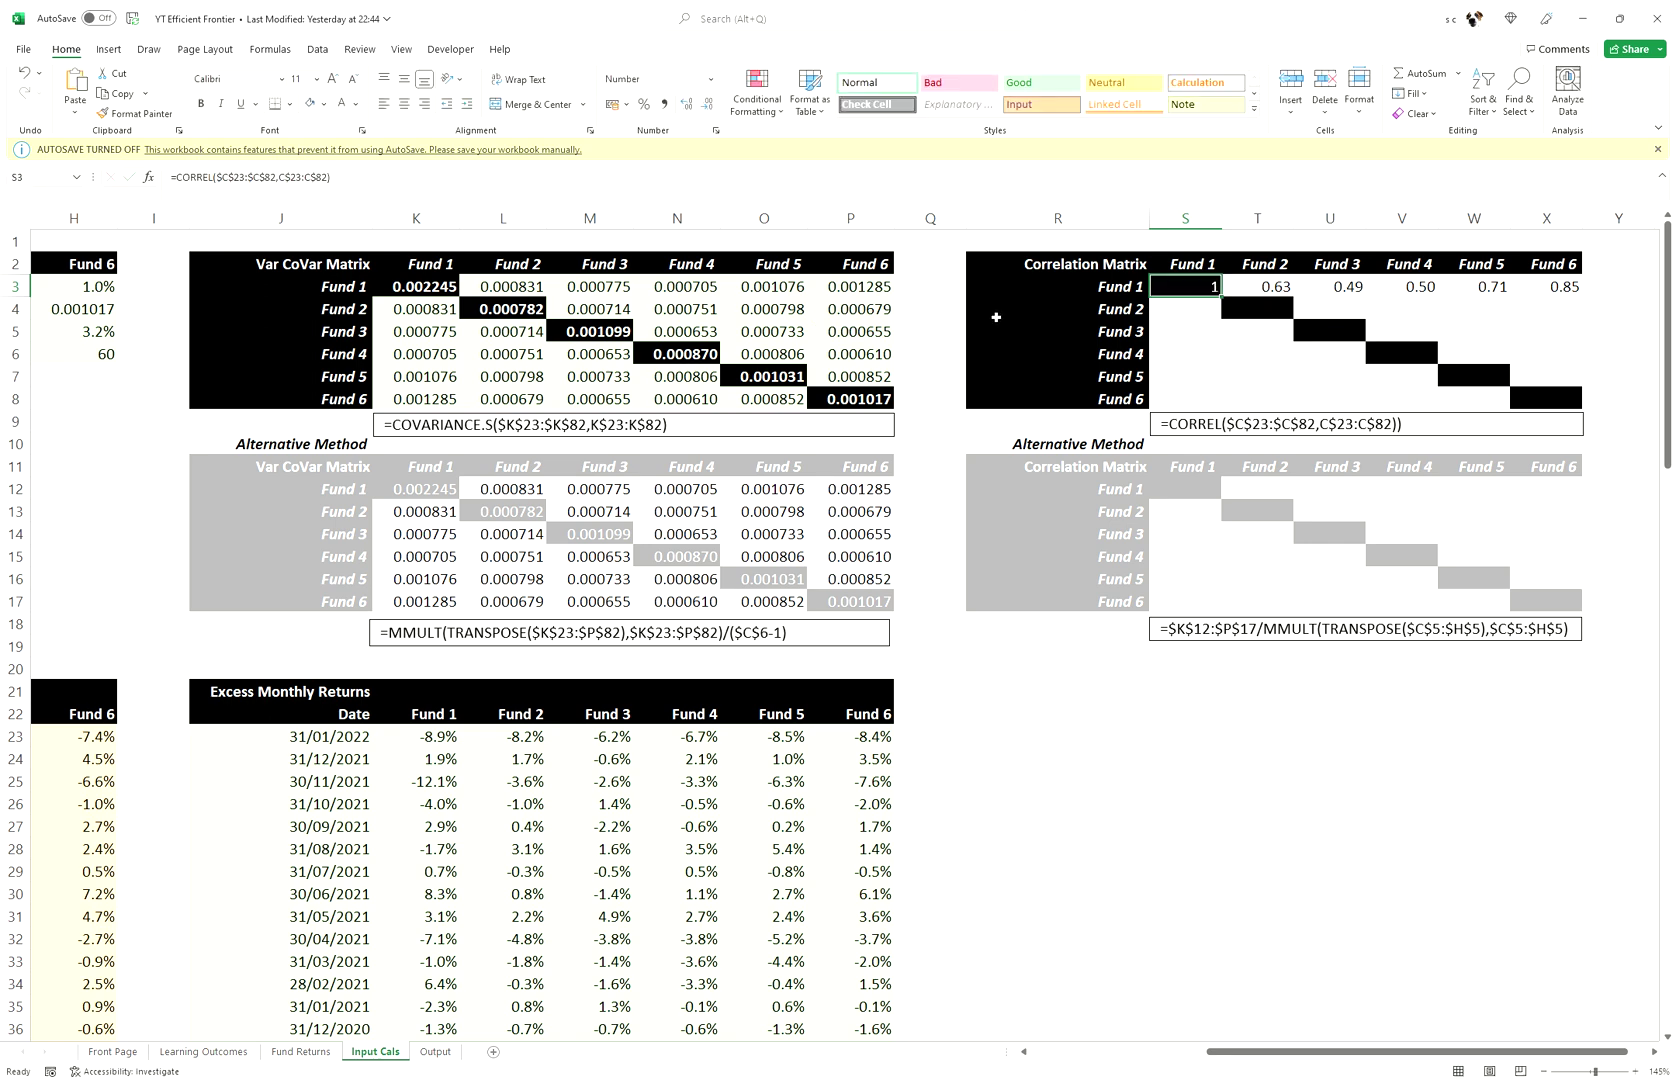
pyautogui.click(1177, 310)
pyautogui.press('F2')
pyautogui.hotkey('ctrl', 'v')
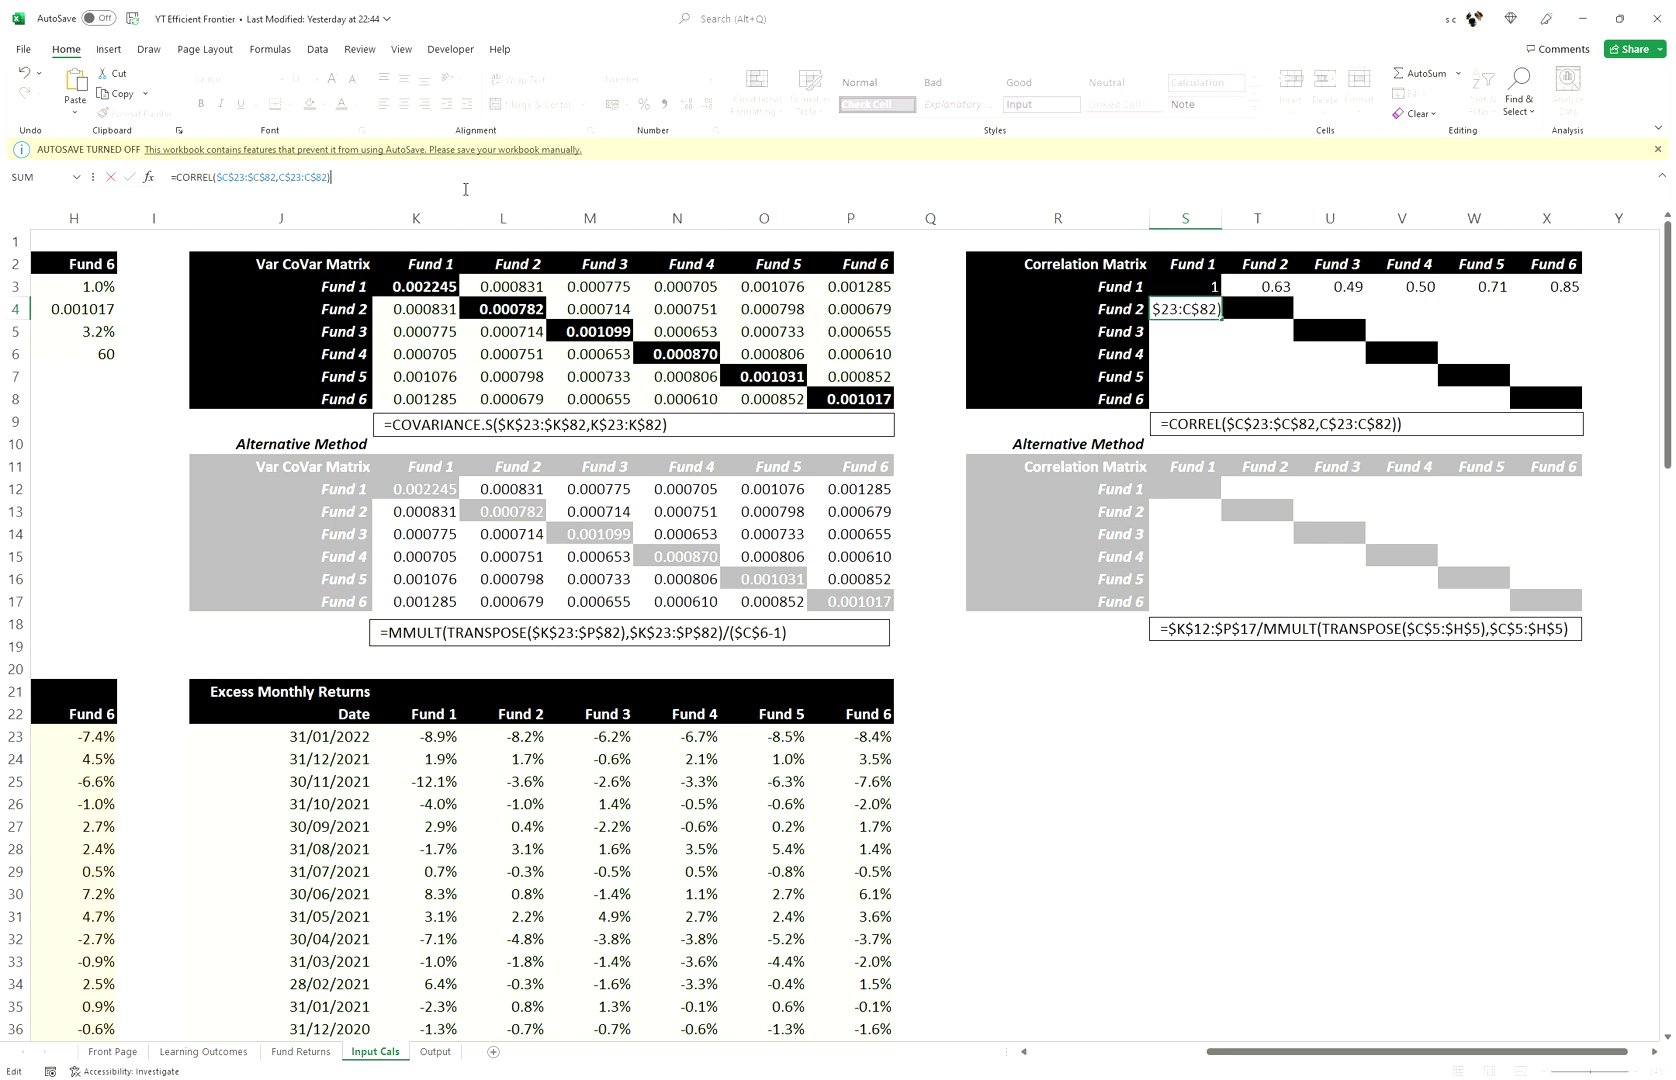
pyautogui.press('Return')
pyautogui.click(1212, 306)
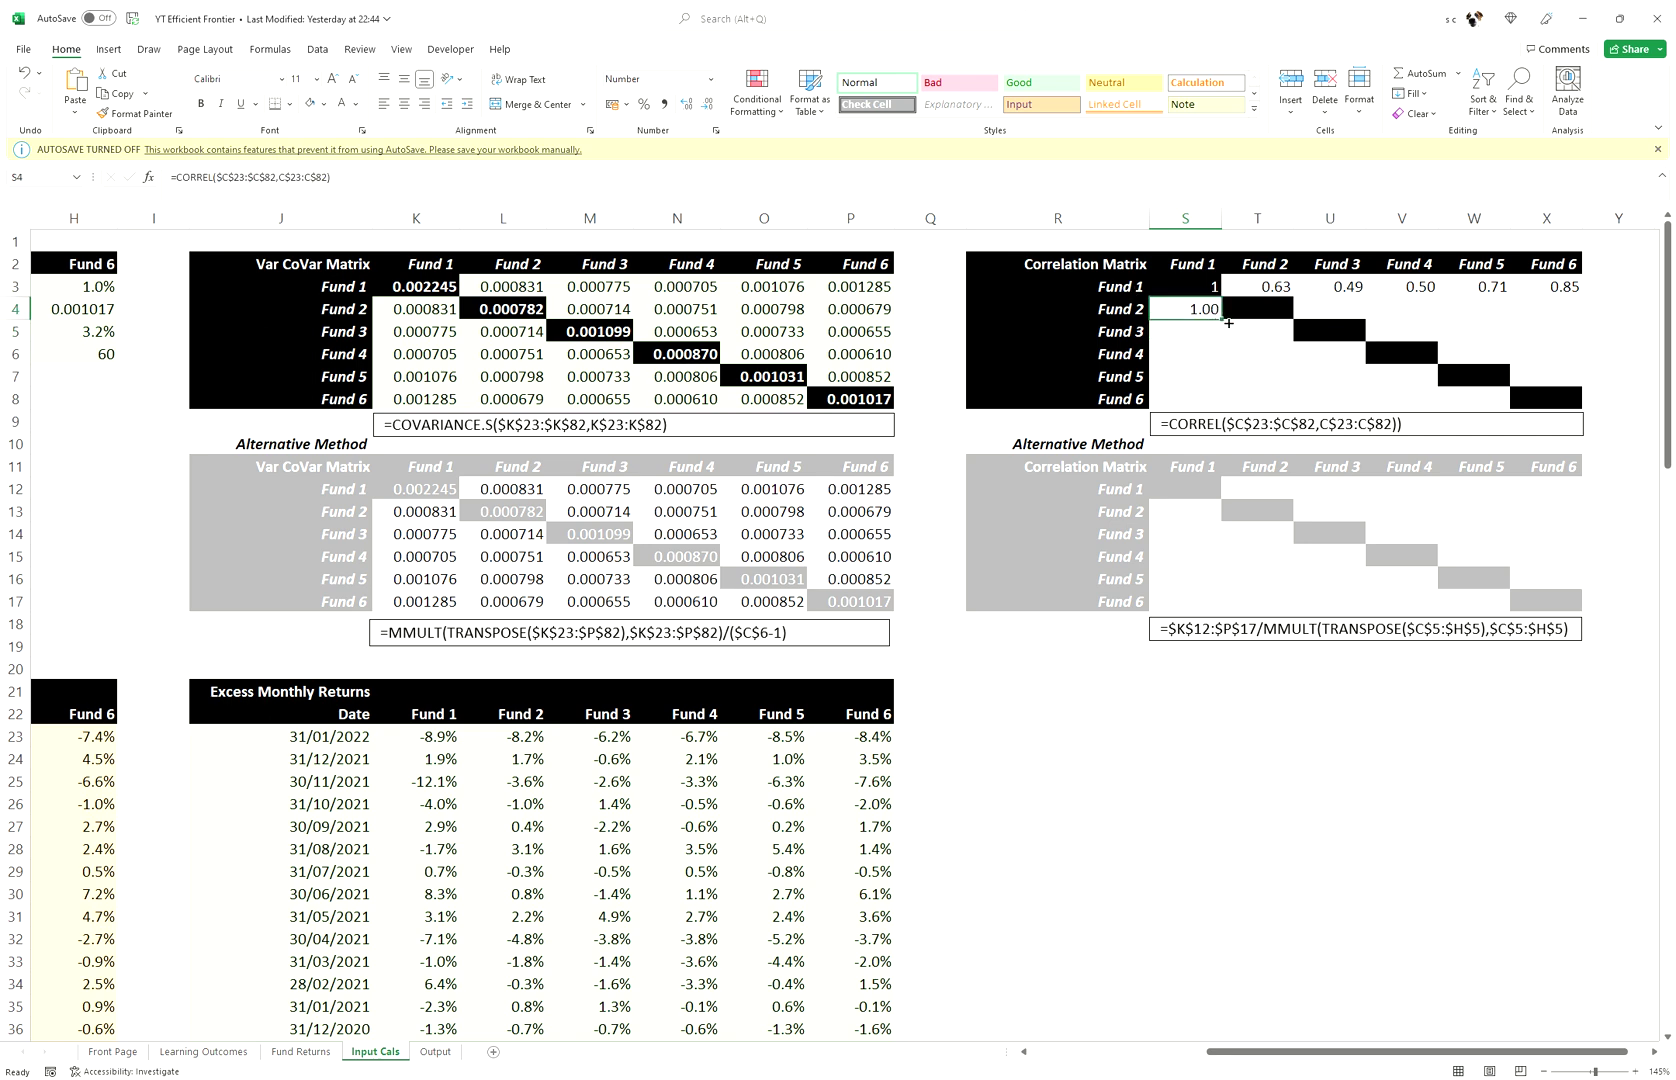
pyautogui.moveTo(1221, 320); pyautogui.dragTo(1222, 413)
# - Point the first range of the CORREL formula in S4 to the Fund 2 returns, $D23:$D$82
pyautogui.click(1190, 311)
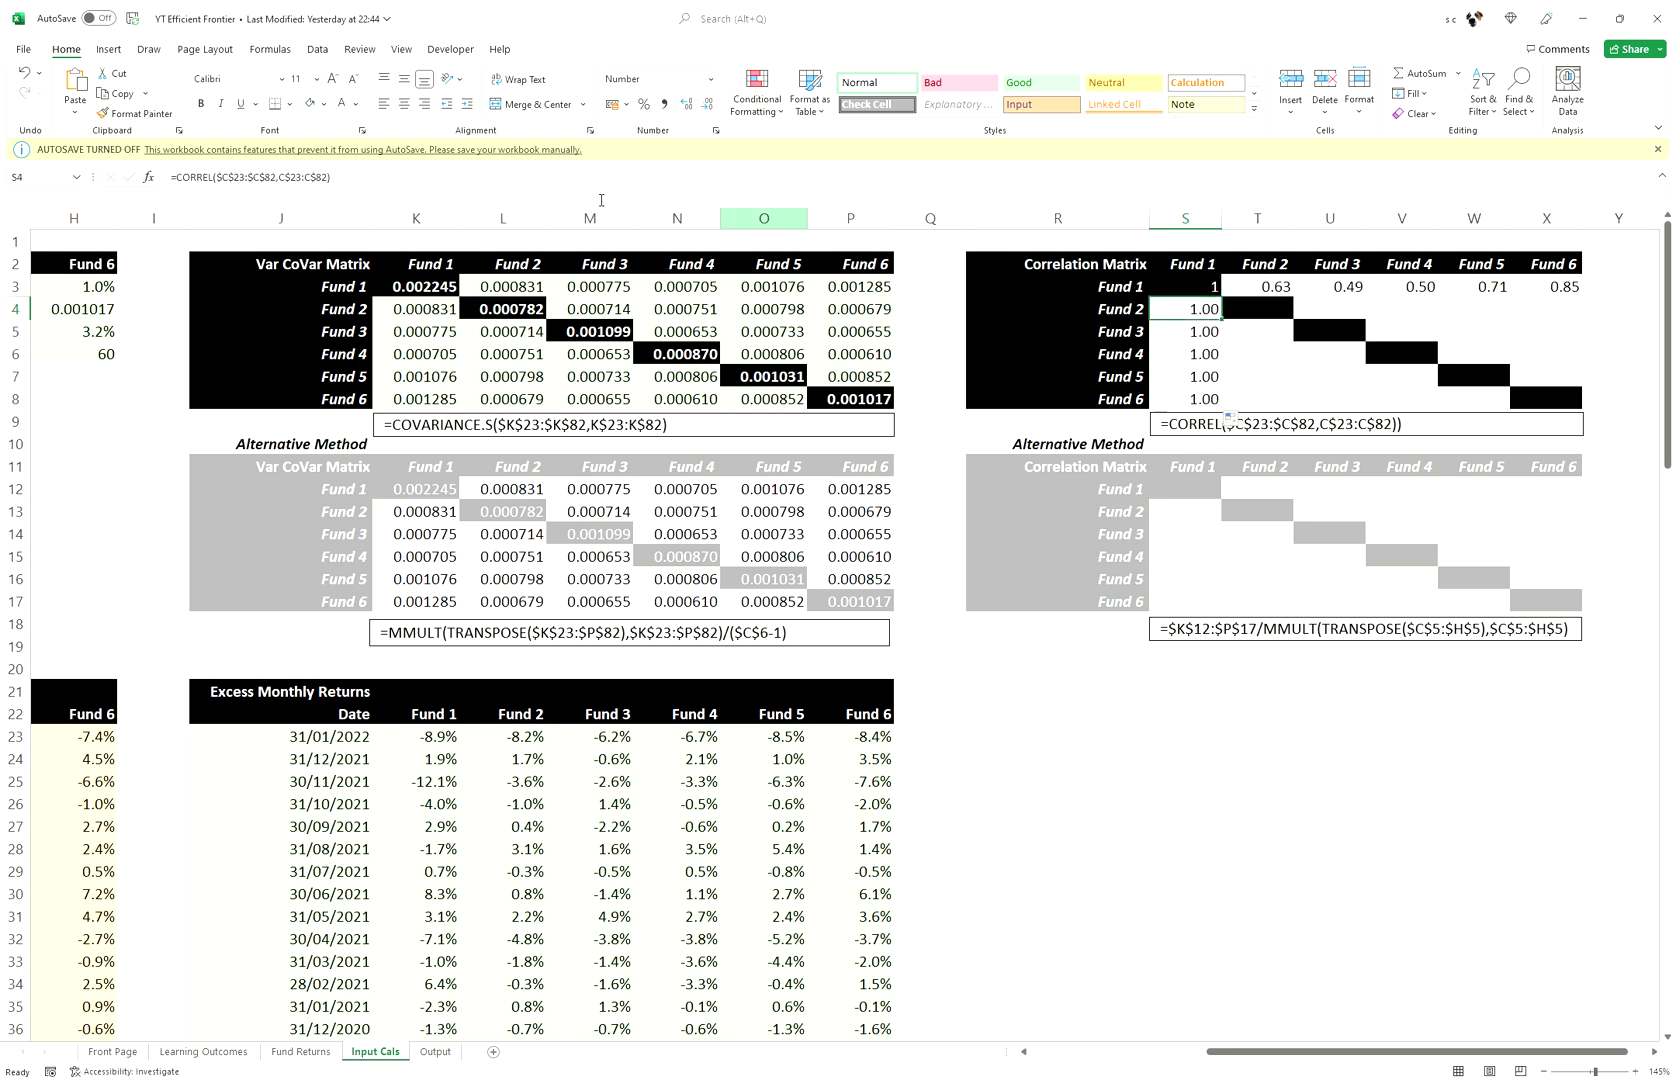
pyautogui.click(214, 178)
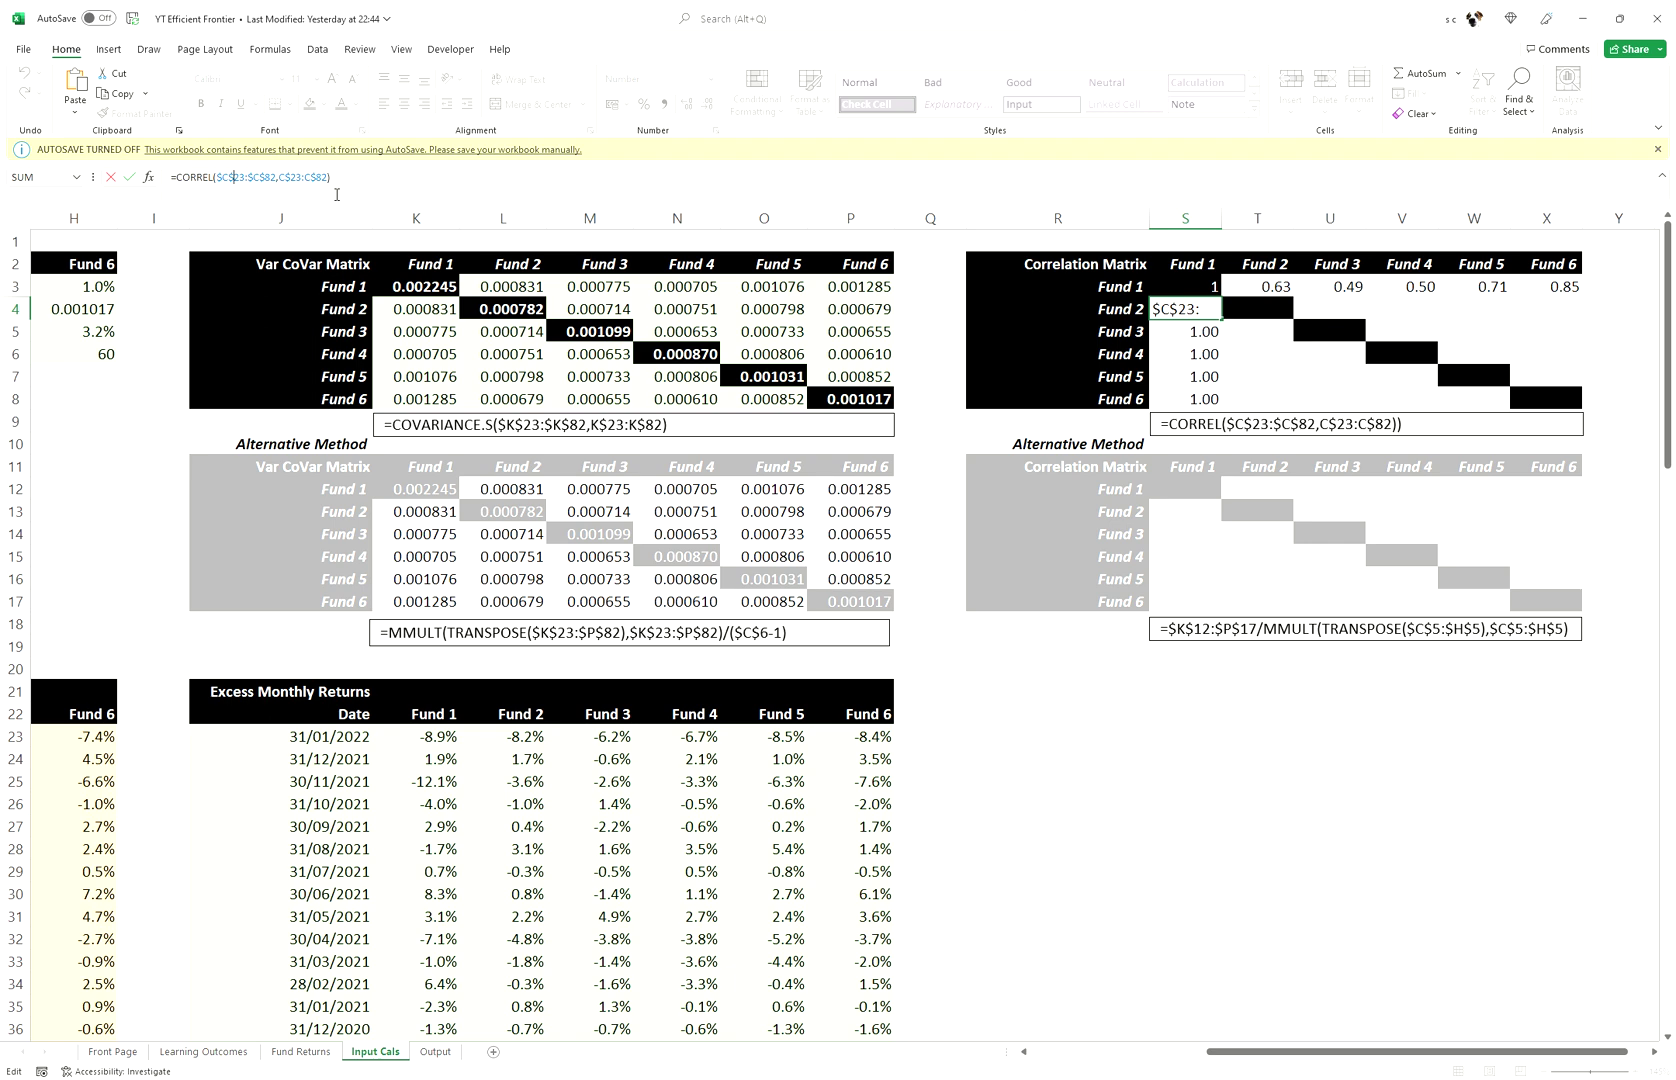
pyautogui.press('BackSpace')
pyautogui.press('Right')
pyautogui.press('Right')
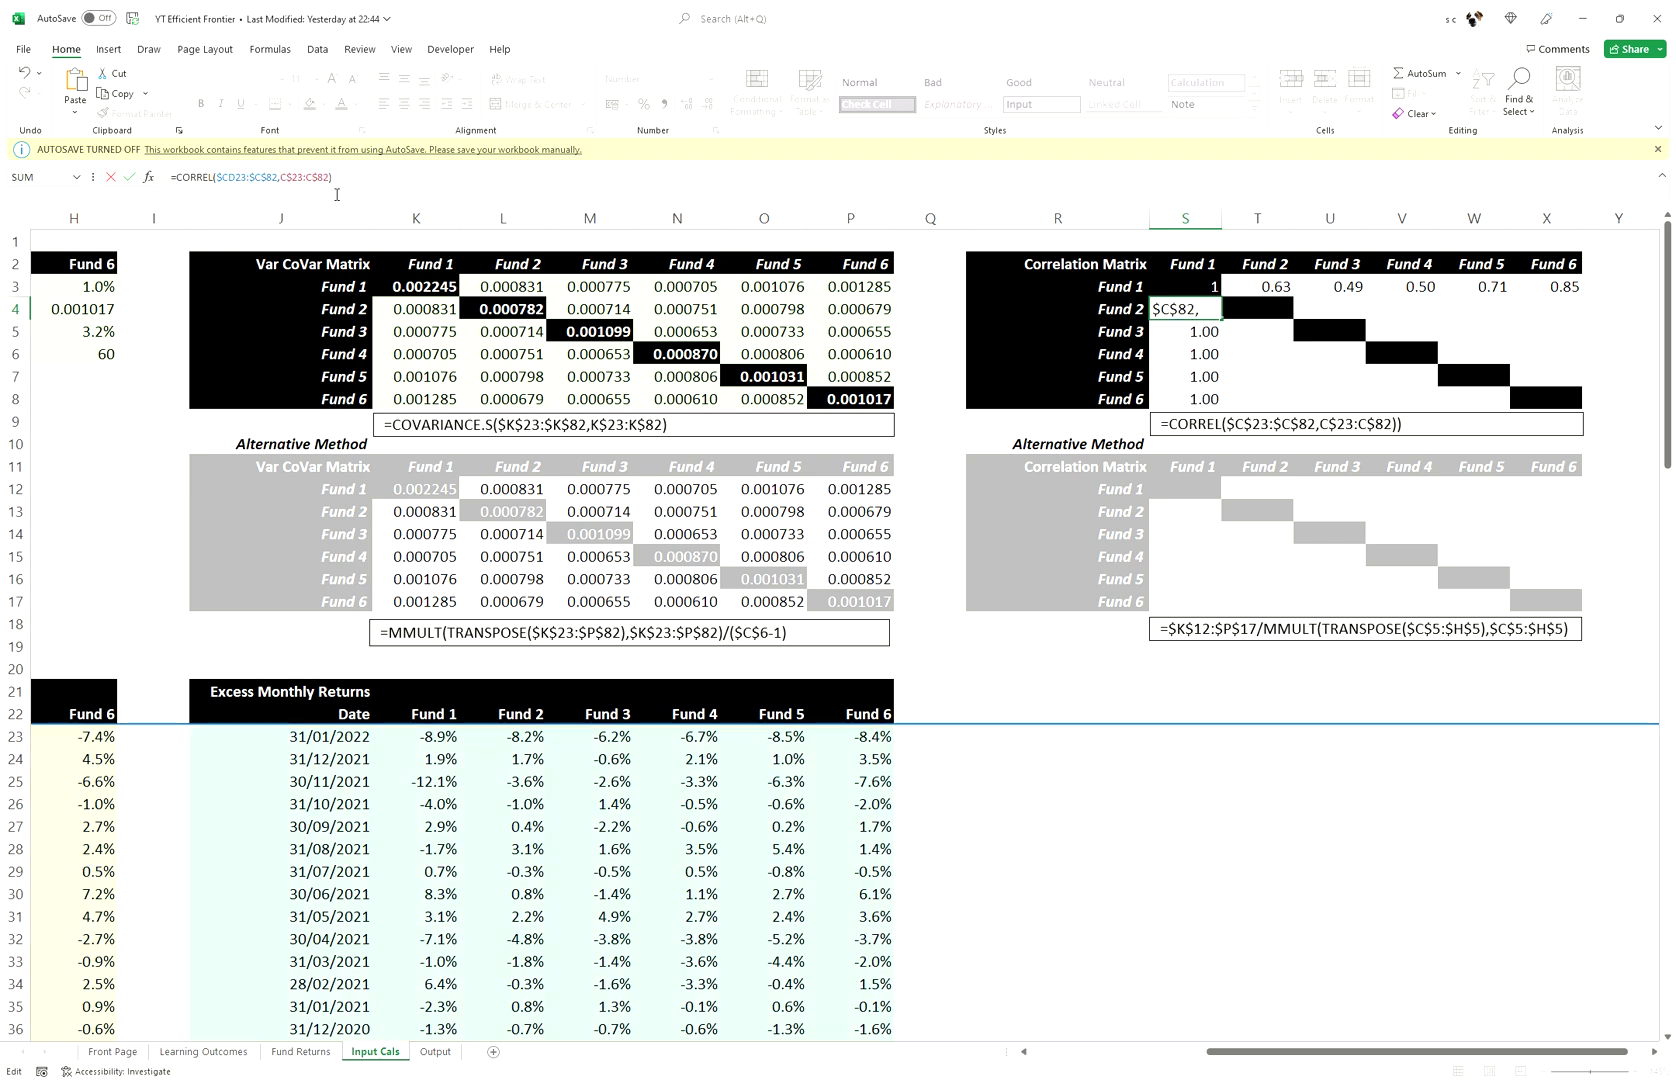
pyautogui.press('Return')
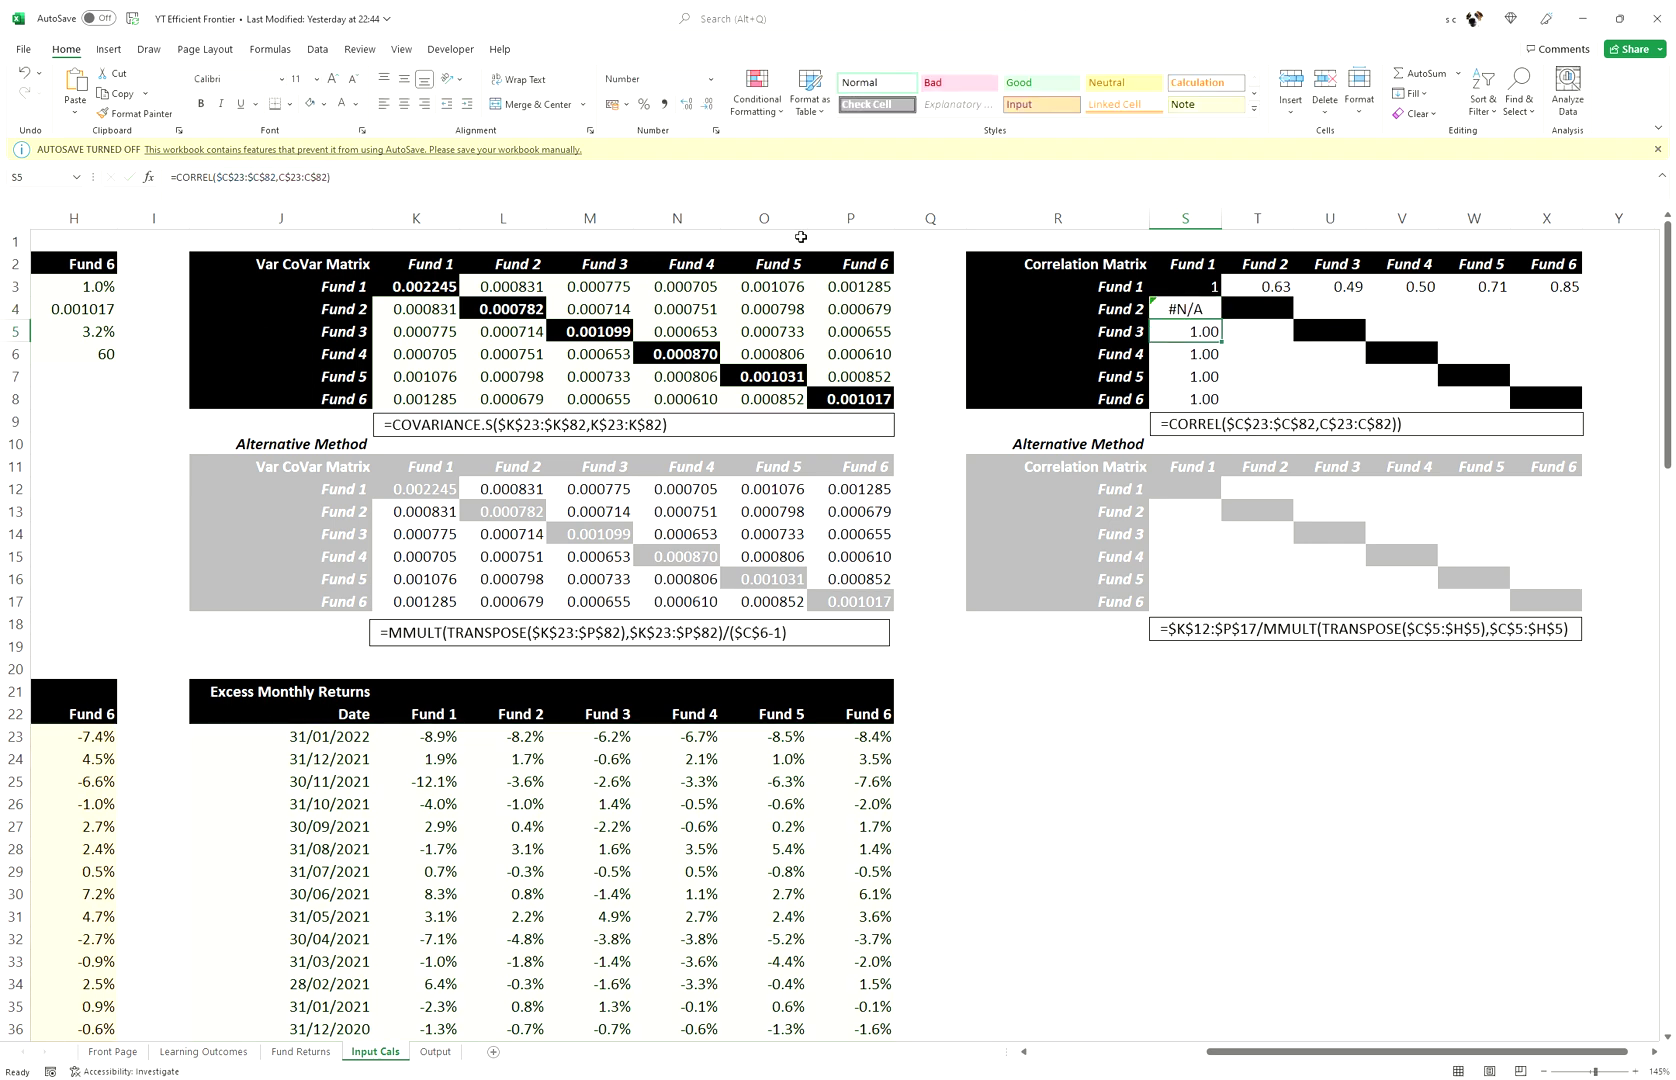
pyautogui.click(1164, 316)
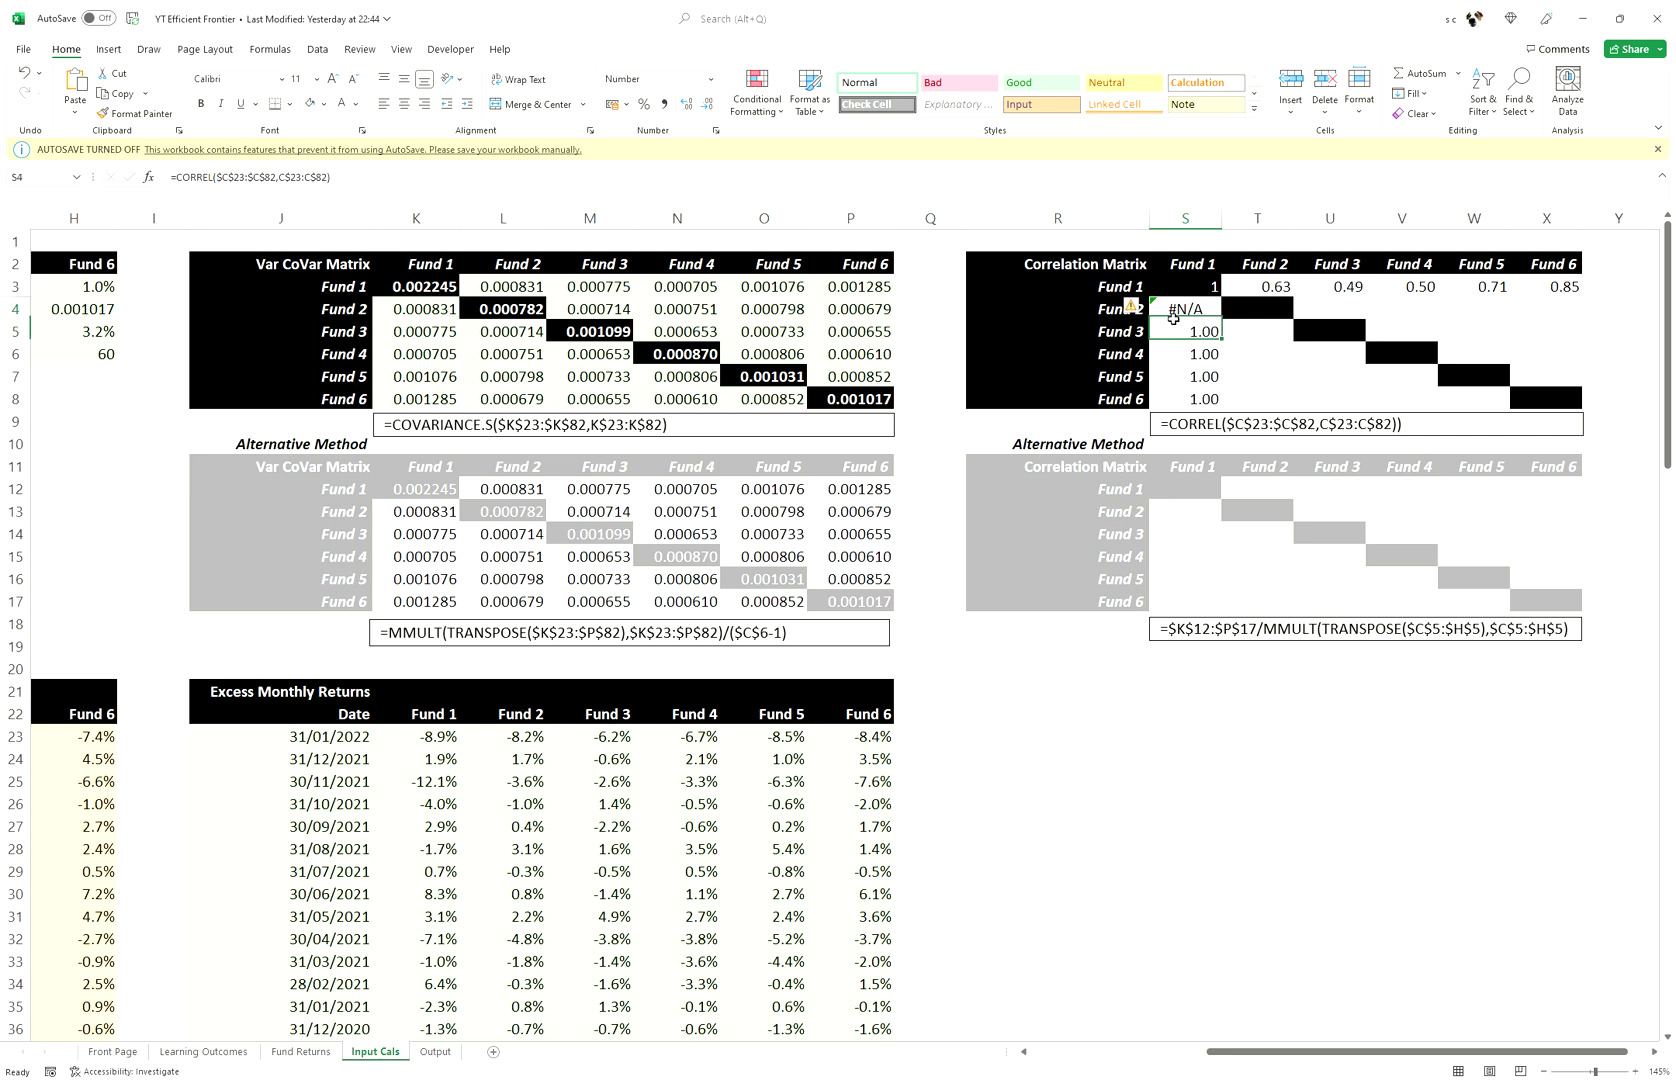
pyautogui.click(257, 181)
pyautogui.press('BackSpace')
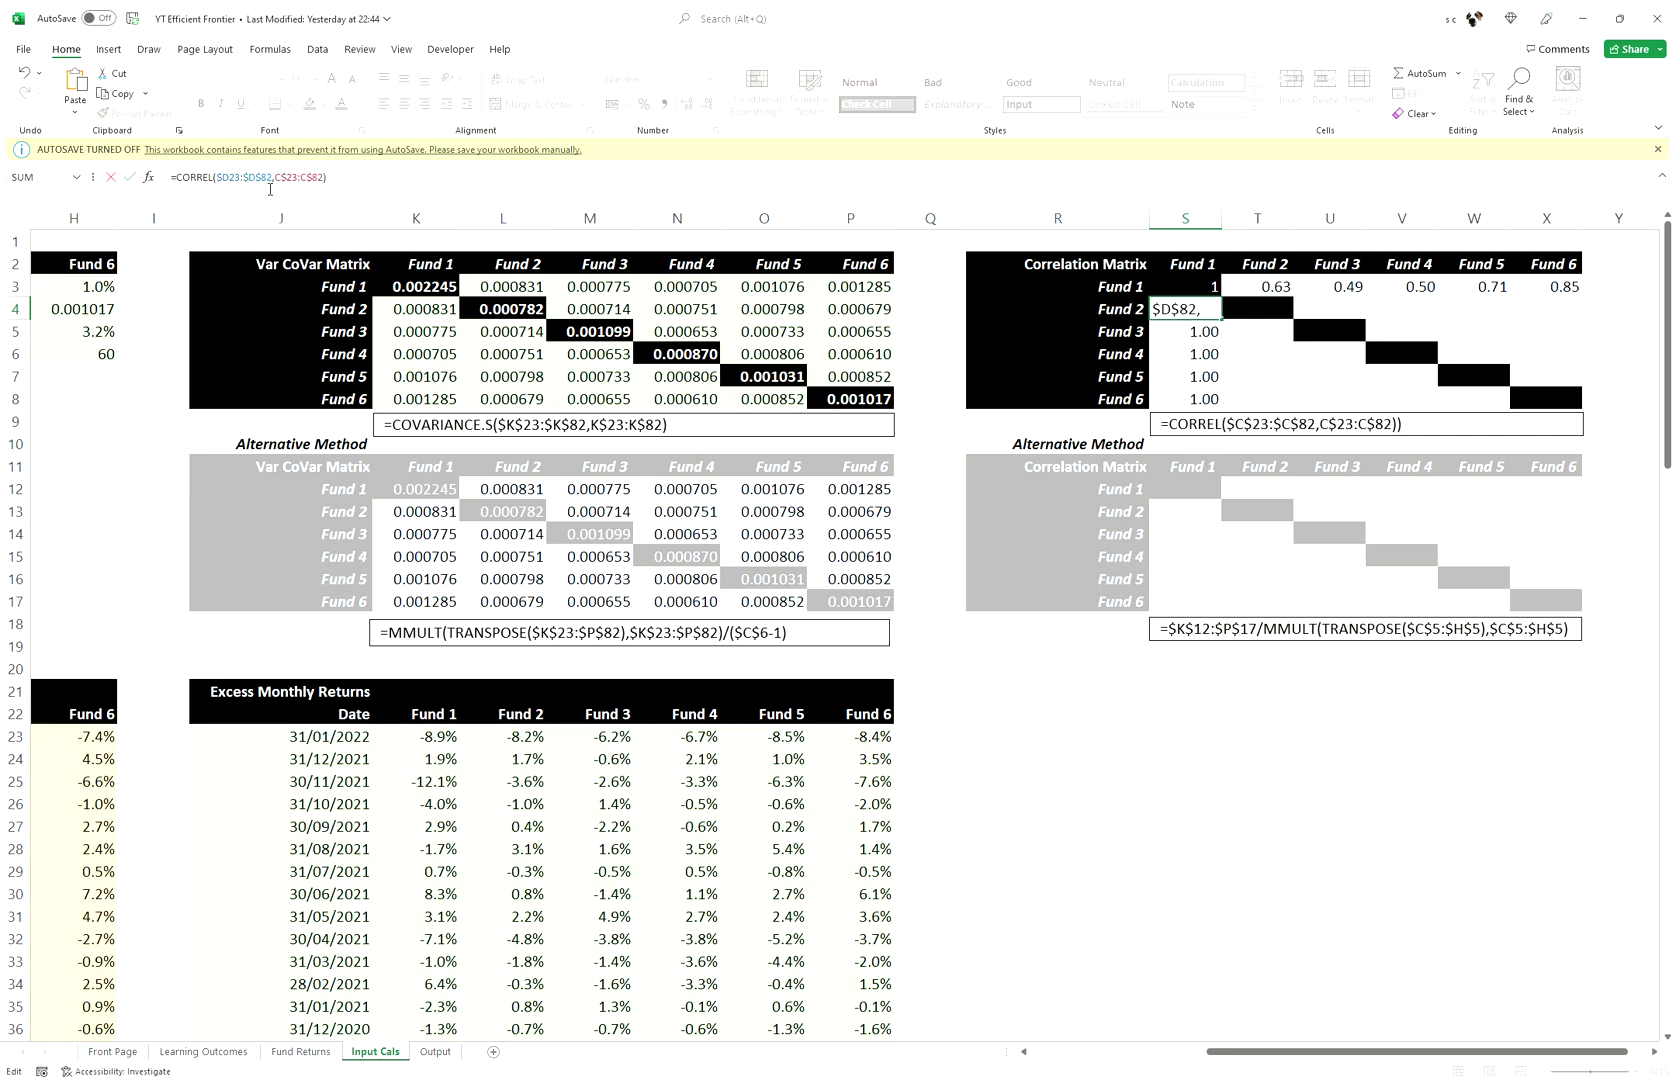
pyautogui.press('Return')
# - Point the first range of the CORREL formula in S5 to the Fund 3 returns in column E
pyautogui.click(236, 182)
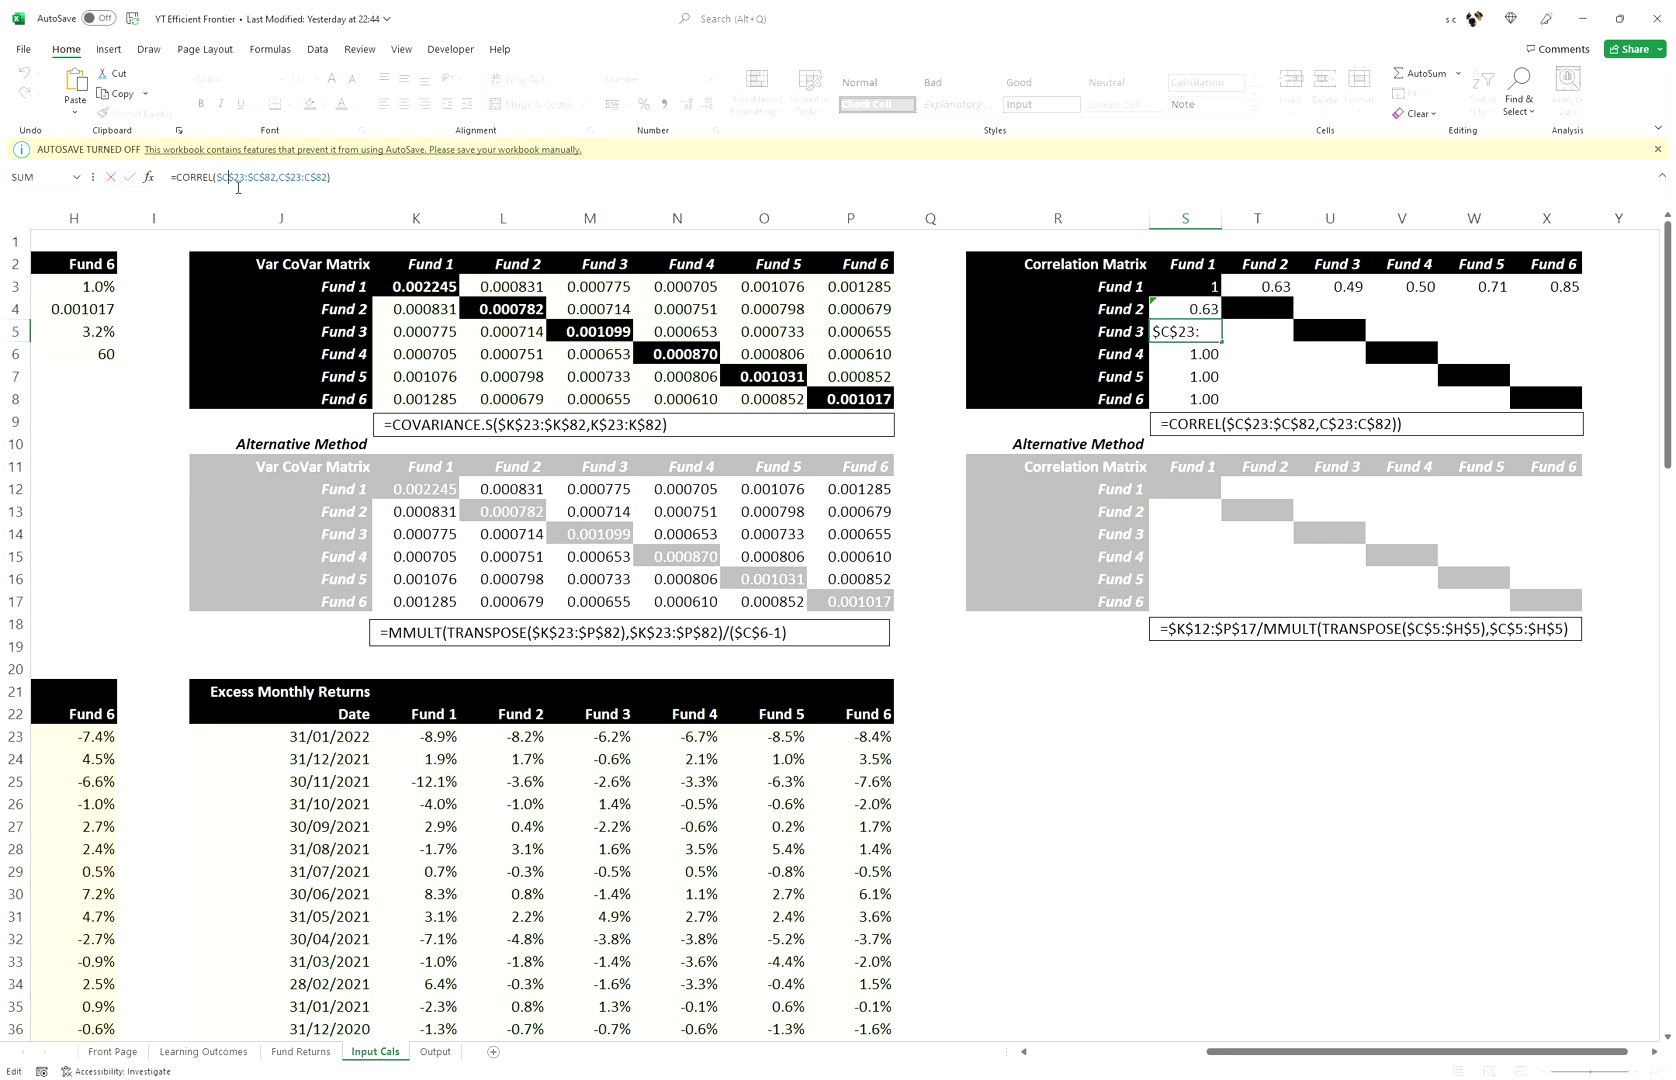
pyautogui.press('BackSpace')
pyautogui.write('E')
pyautogui.press('Right')
pyautogui.press('Right')
pyautogui.press('Right')
pyautogui.press('Right')
pyautogui.press('BackSpace')
pyautogui.write('E')
pyautogui.press('Return')
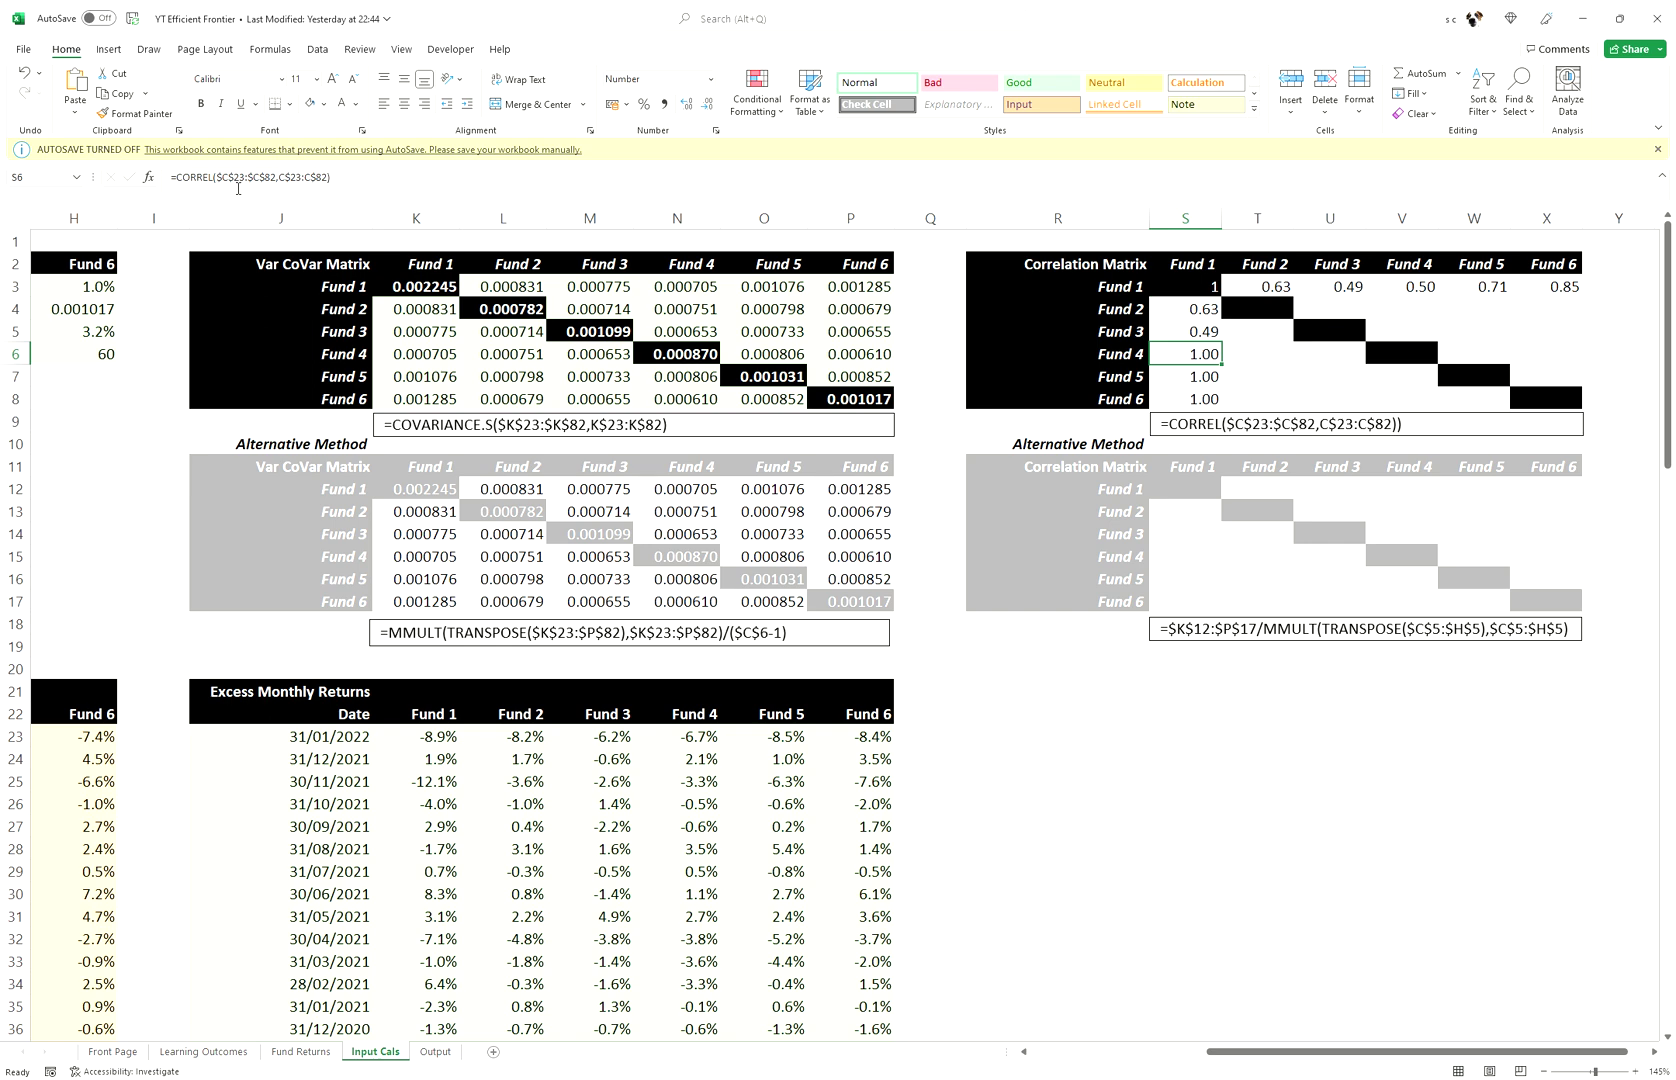
# - Point the first range of the CORREL formula in S6 to the Fund 4 returns in column F
pyautogui.click(237, 181)
pyautogui.press('BackSpace')
pyautogui.write('F')
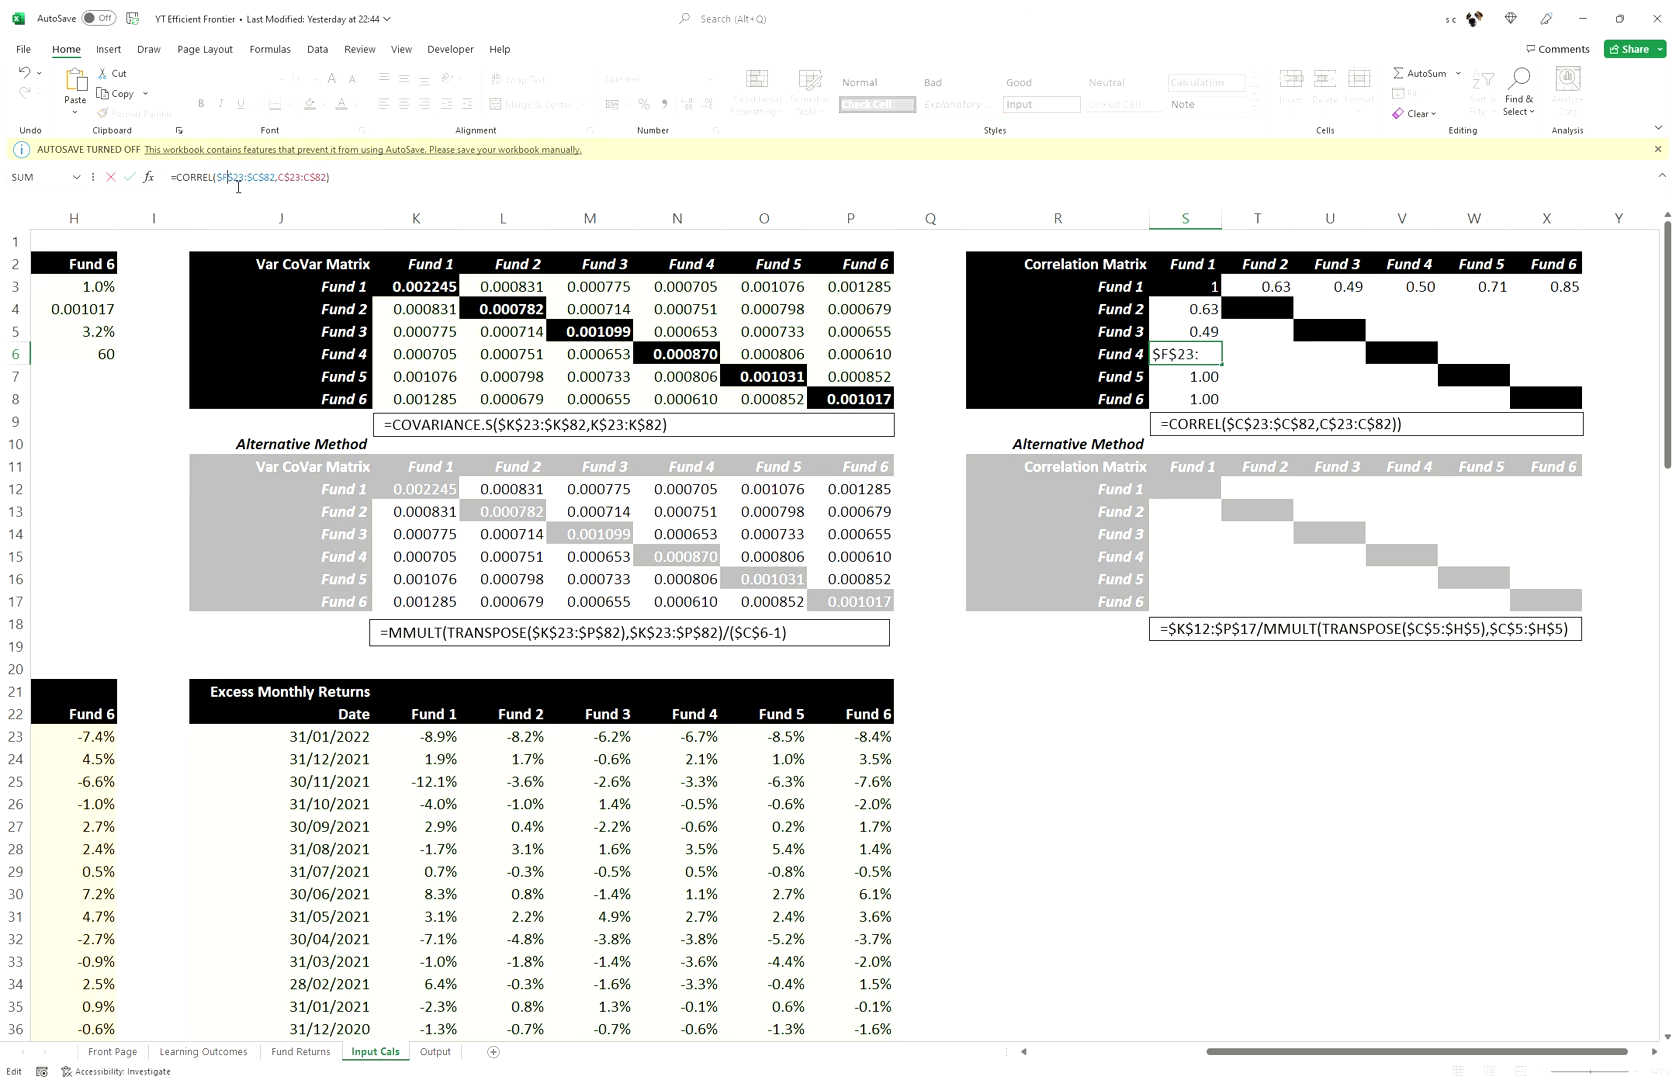
pyautogui.press('Right')
pyautogui.press('Right')
pyautogui.press('Right')
pyautogui.press('BackSpace')
pyautogui.write('F')
pyautogui.press('Return')
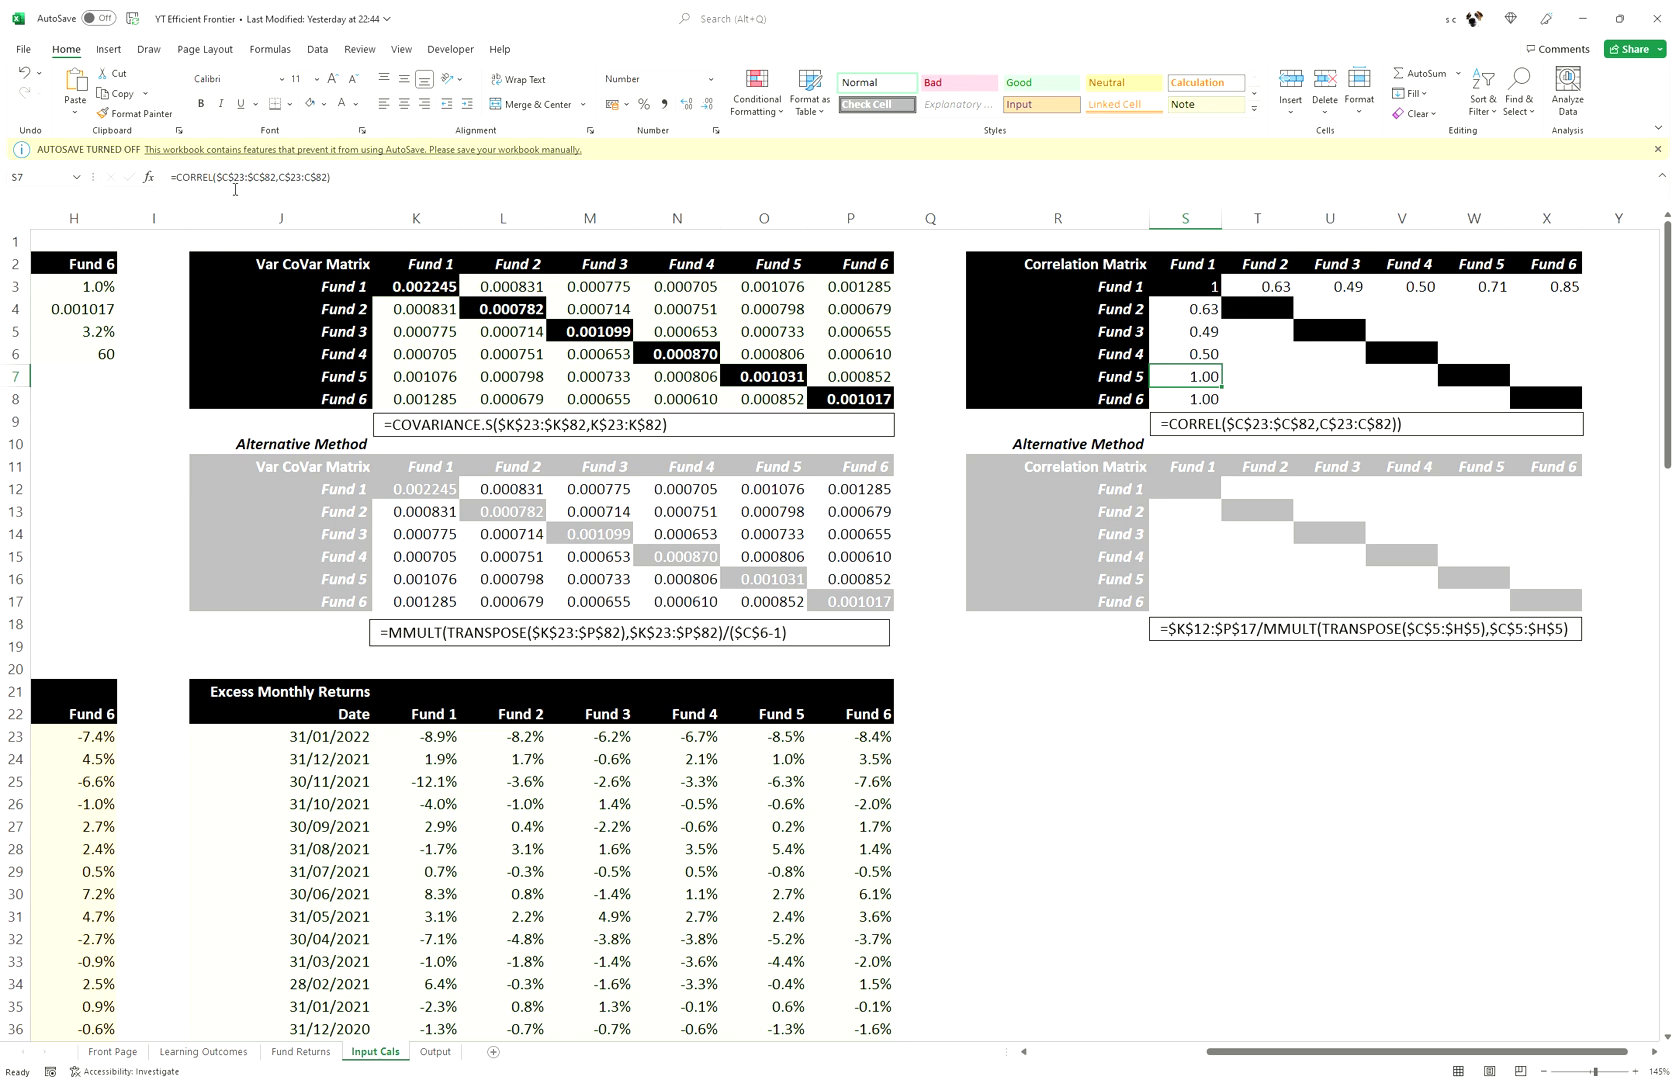
# - Point the first range of the CORREL formula in S7 to the Fund 5 returns in column G
pyautogui.click(235, 185)
pyautogui.press('BackSpace')
pyautogui.write('G')
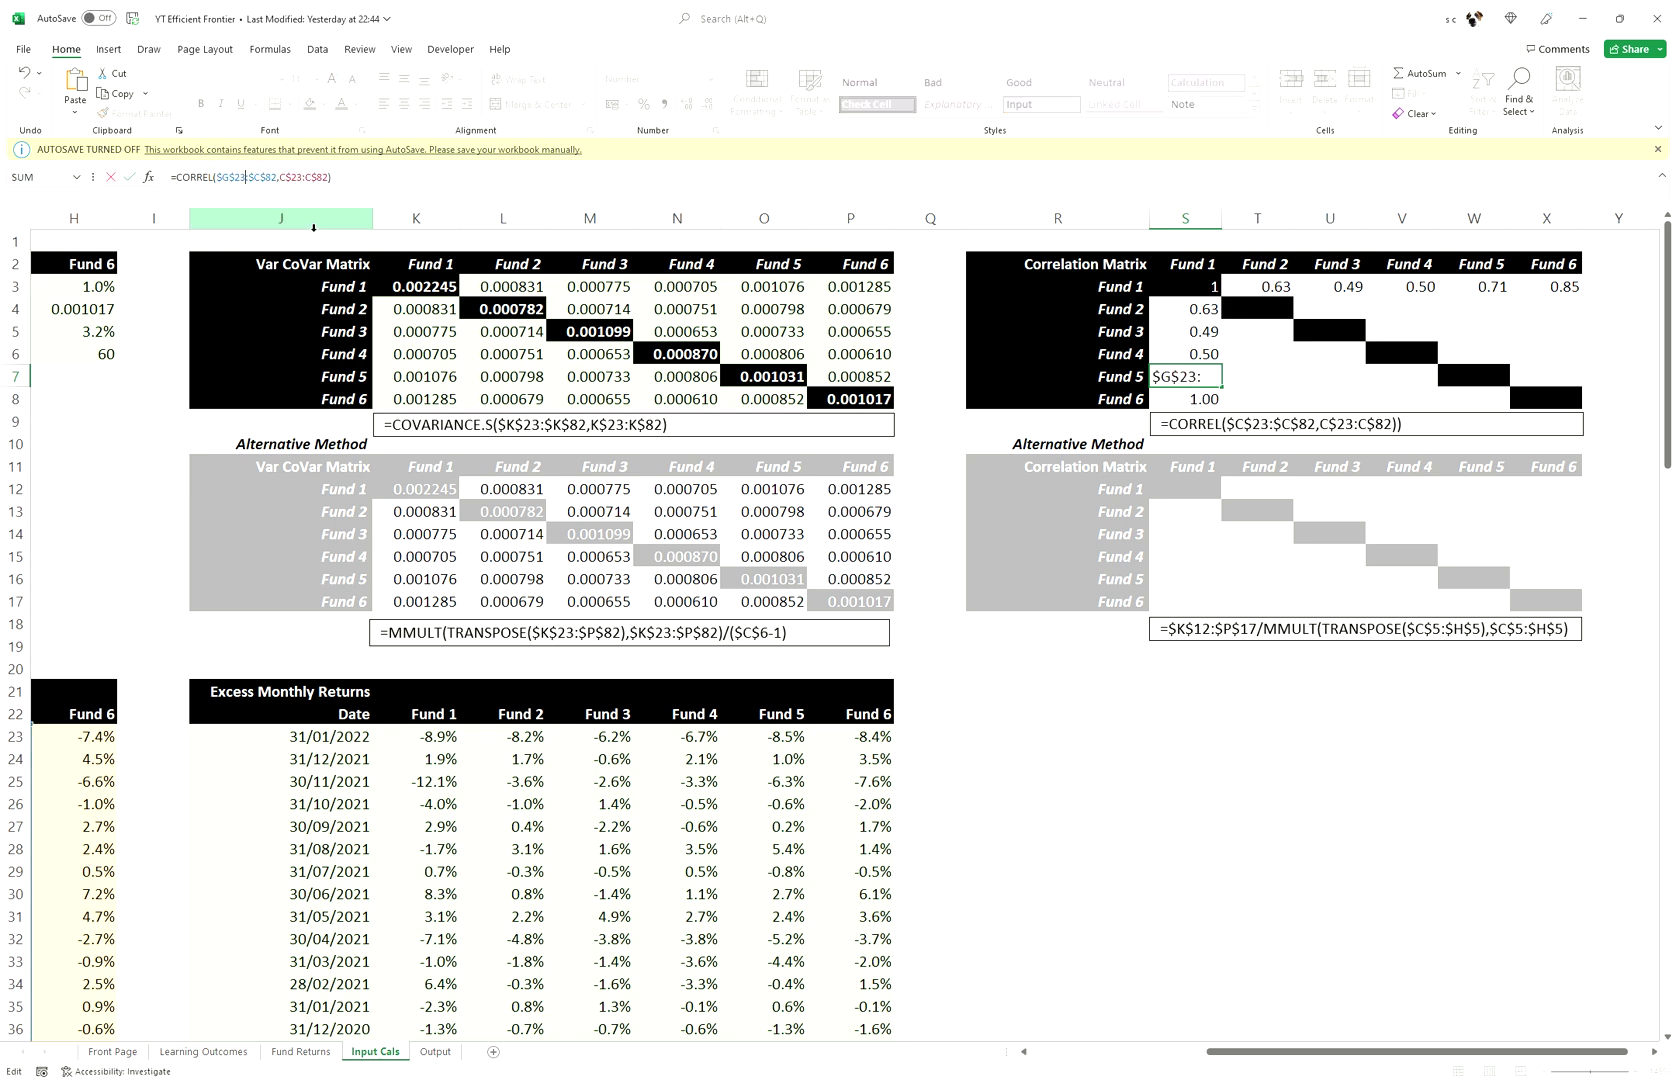
pyautogui.press('Right')
pyautogui.press('Right')
pyautogui.press('Right')
pyautogui.press('BackSpace')
pyautogui.write('G')
pyautogui.press('Return')
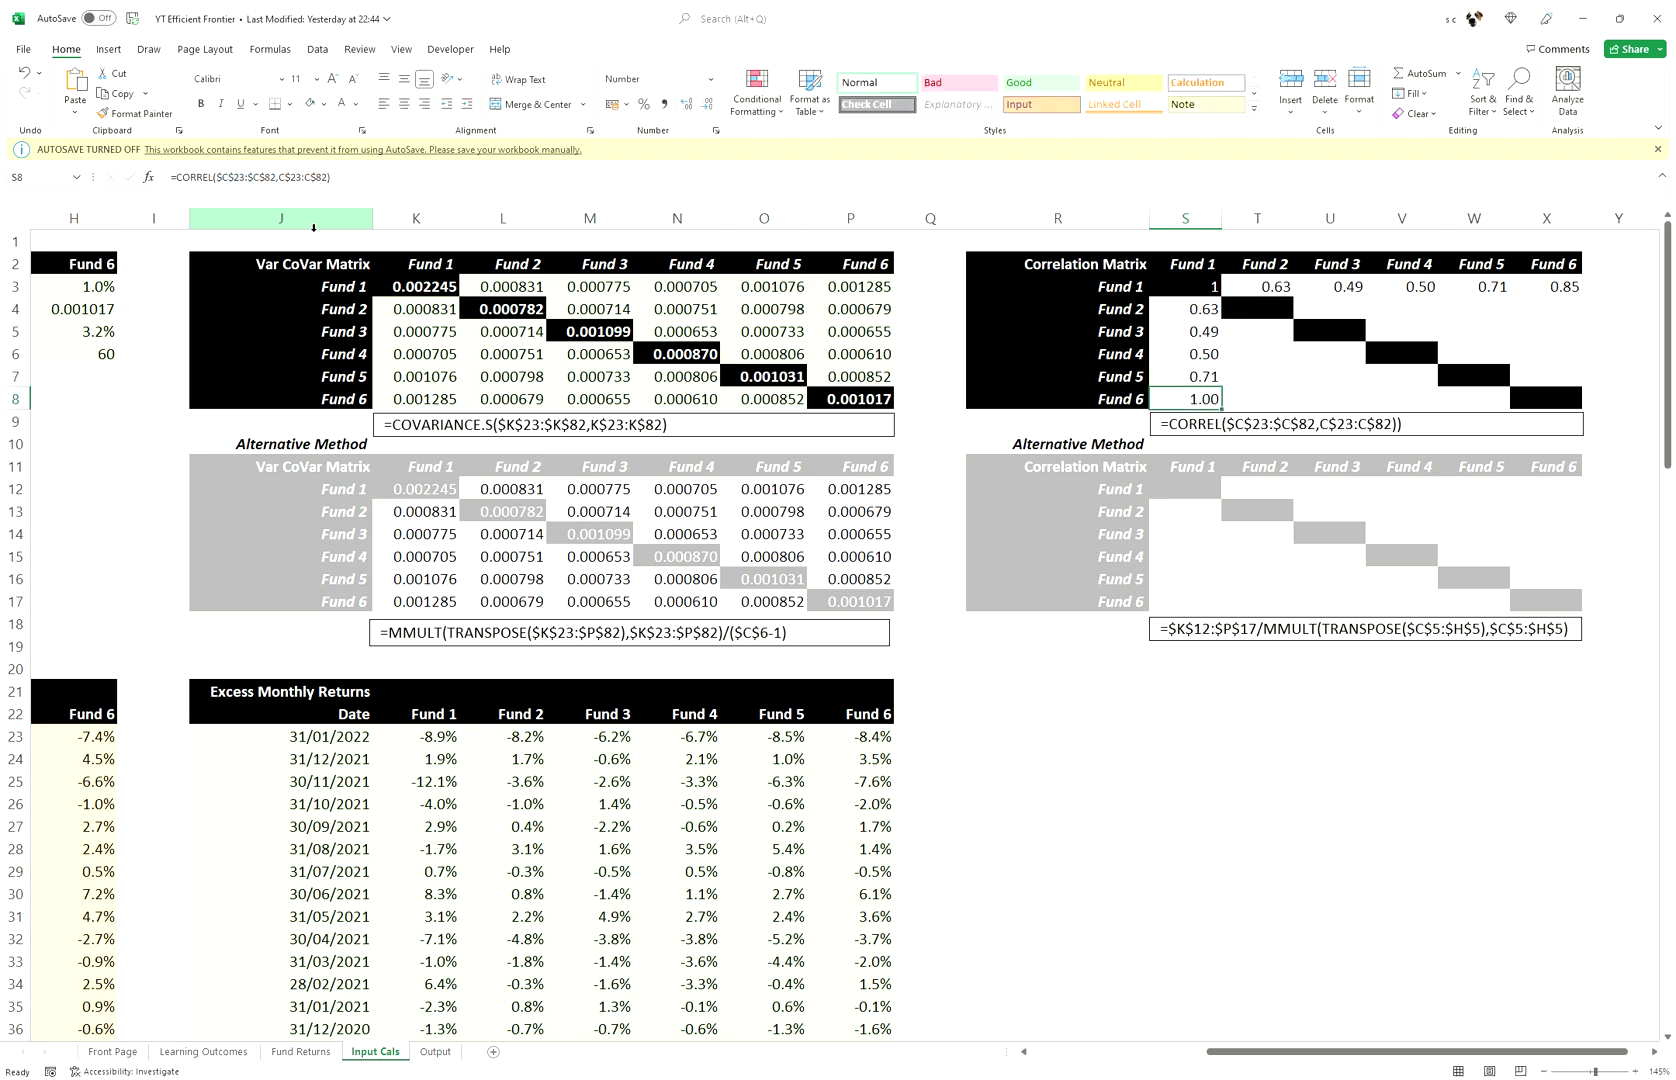
# - Point the first range of the CORREL formula in S8 to the Fund 6 returns, $H$23:$H$82
pyautogui.click(237, 181)
pyautogui.press('BackSpace')
pyautogui.write('H')
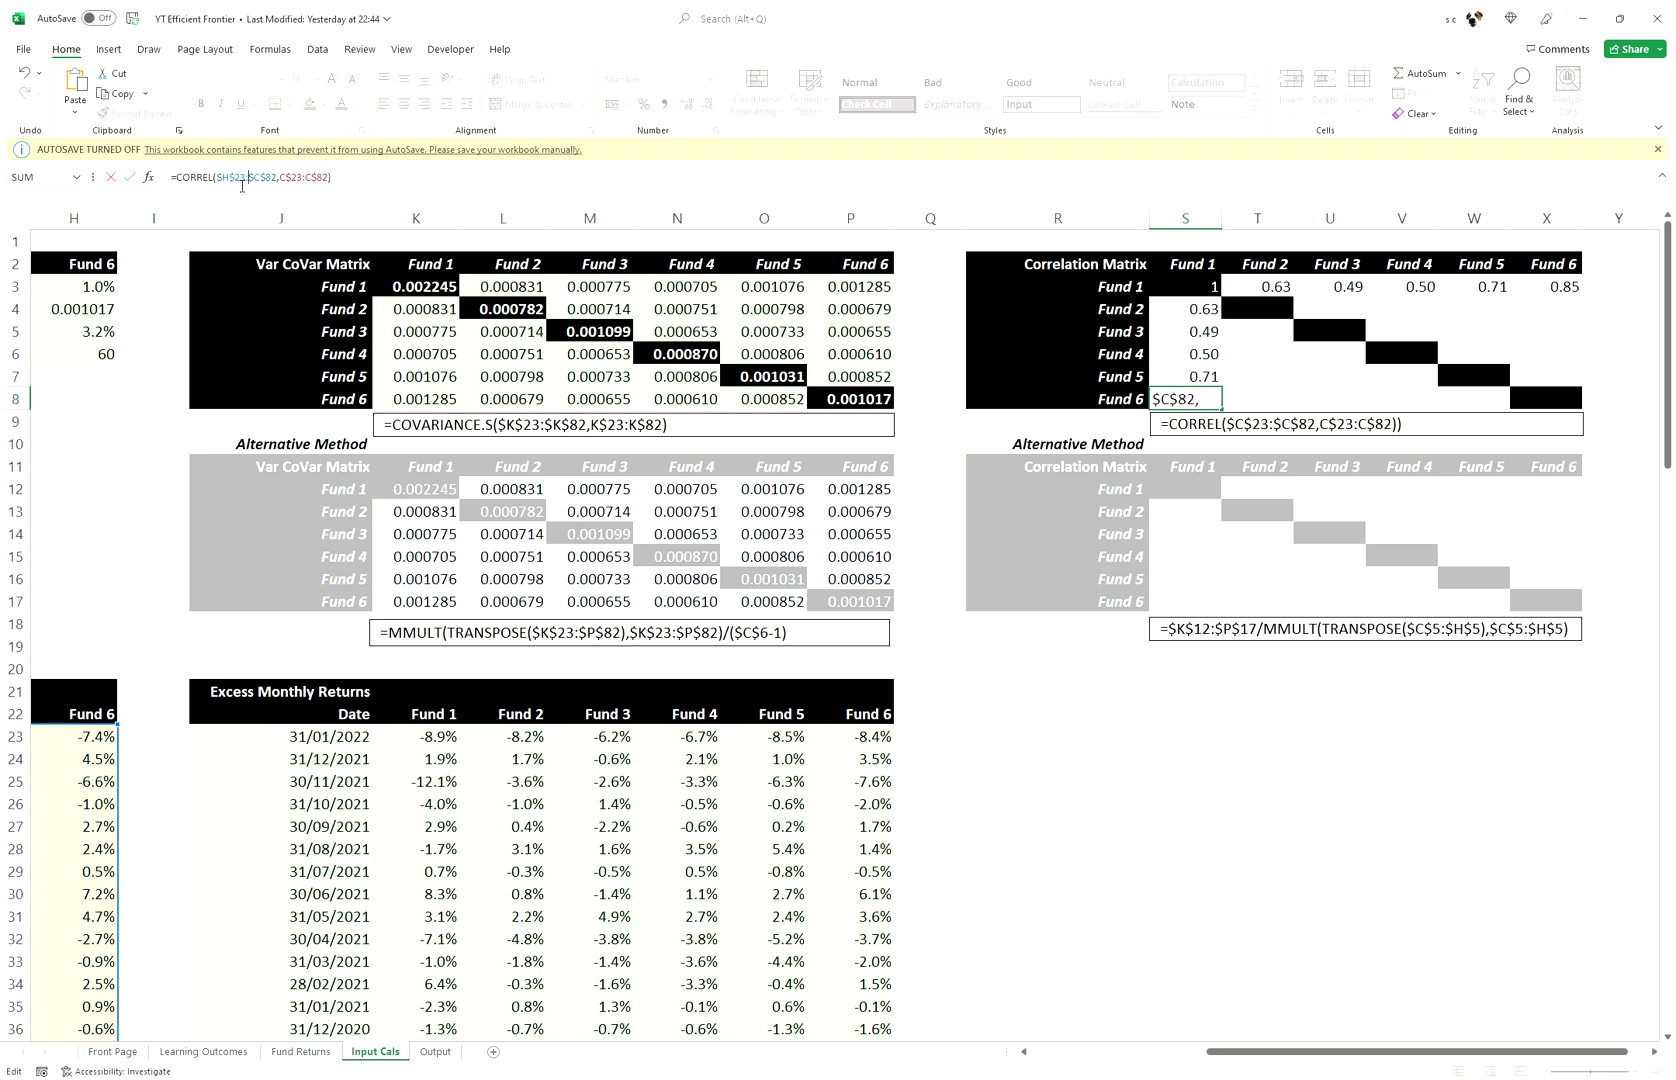
pyautogui.press('BackSpace')
pyautogui.write('H')
pyautogui.press('Return')
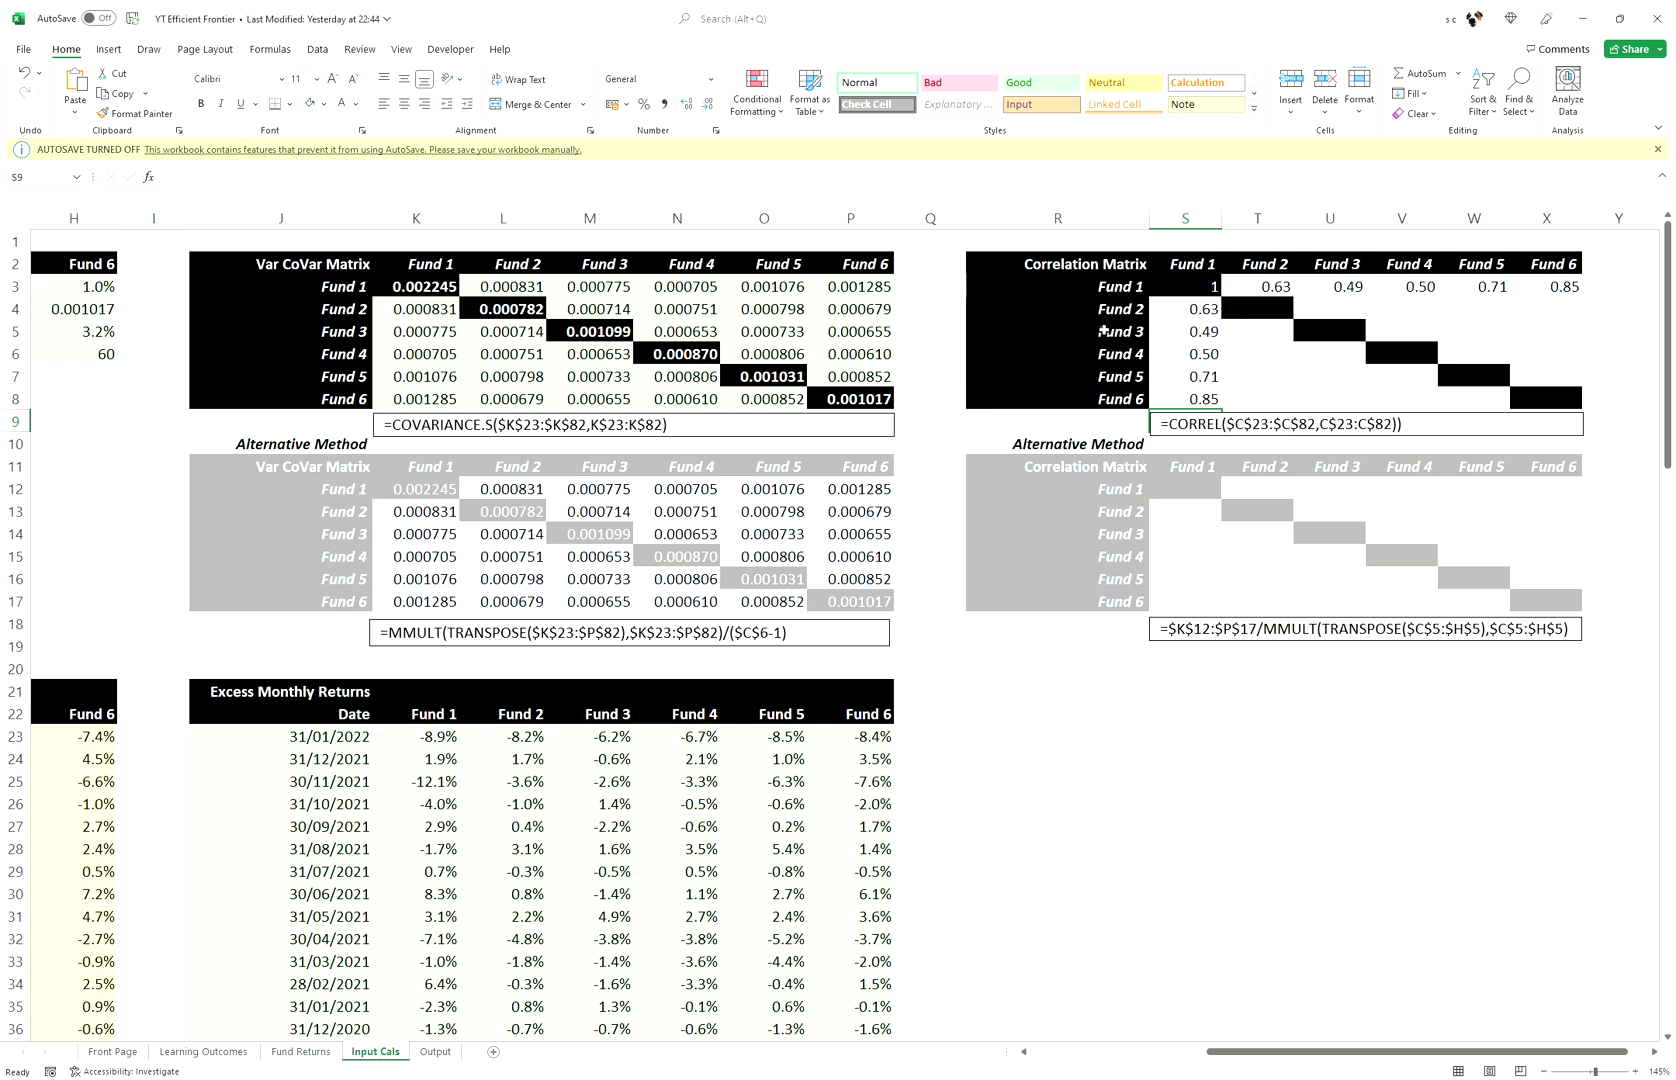
# - Check which monthly return columns the CORREL formula in S8 references
pyautogui.doubleClick(1198, 399)
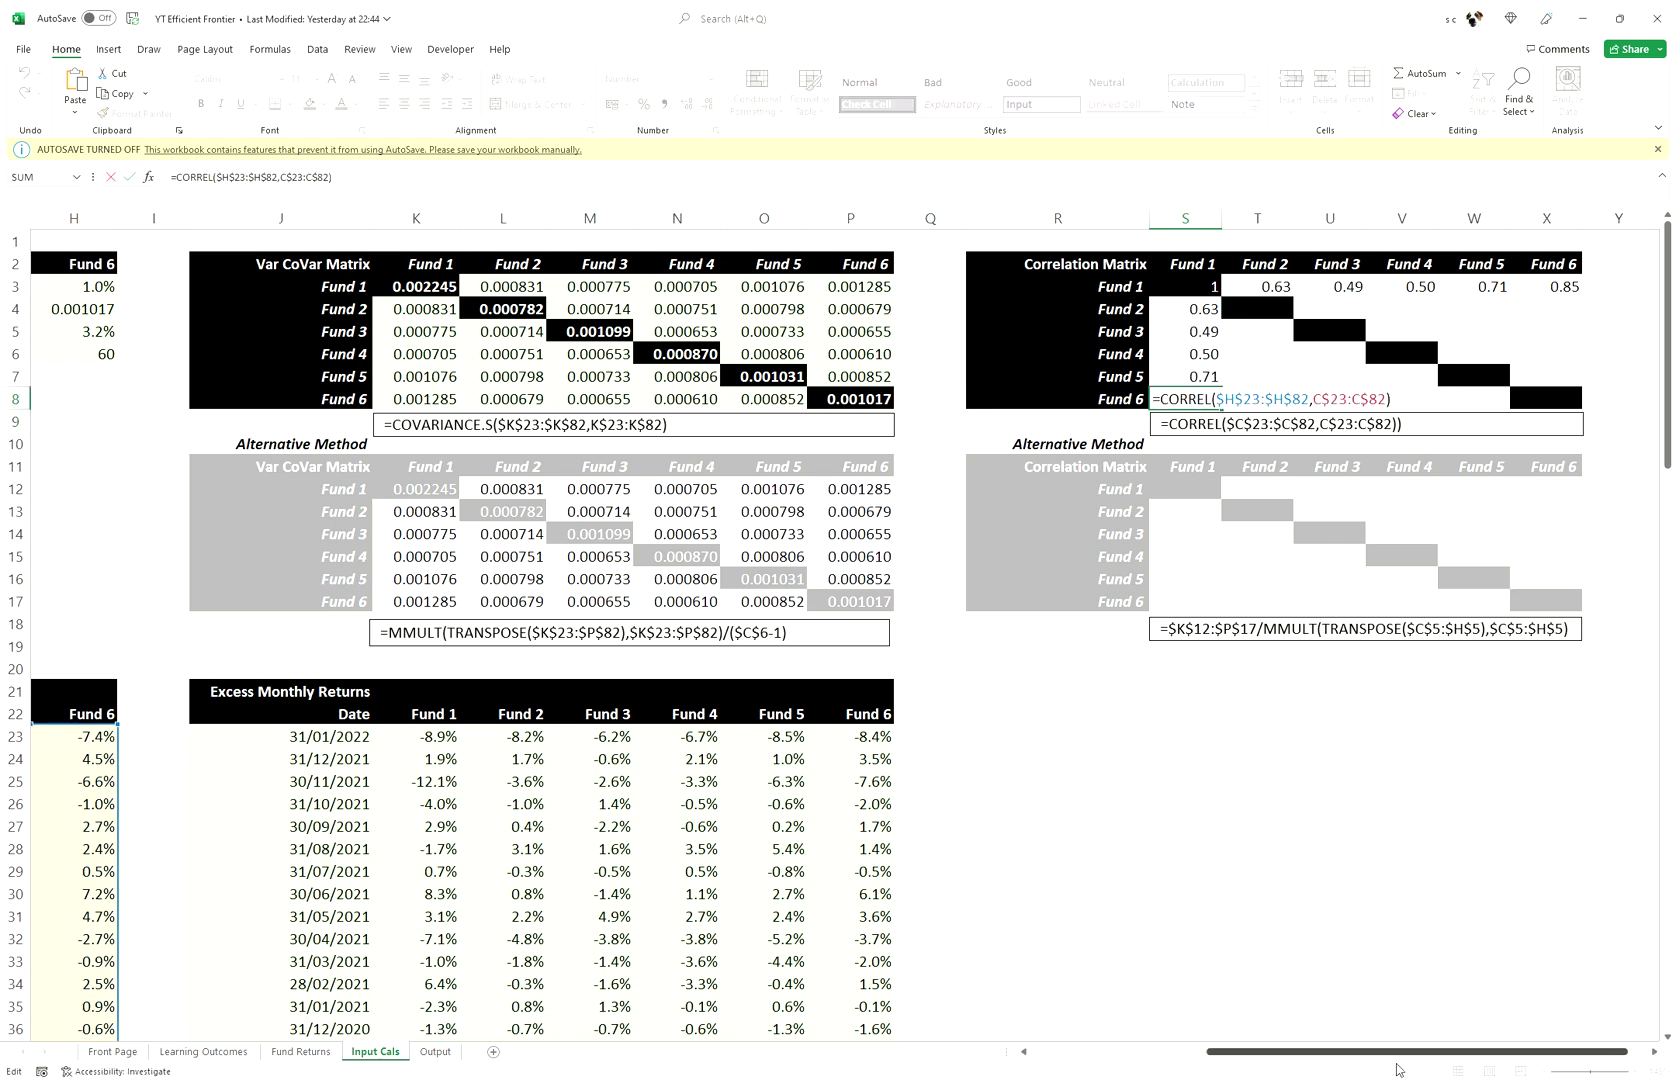
pyautogui.moveTo(1418, 1057); pyautogui.dragTo(1240, 1057)
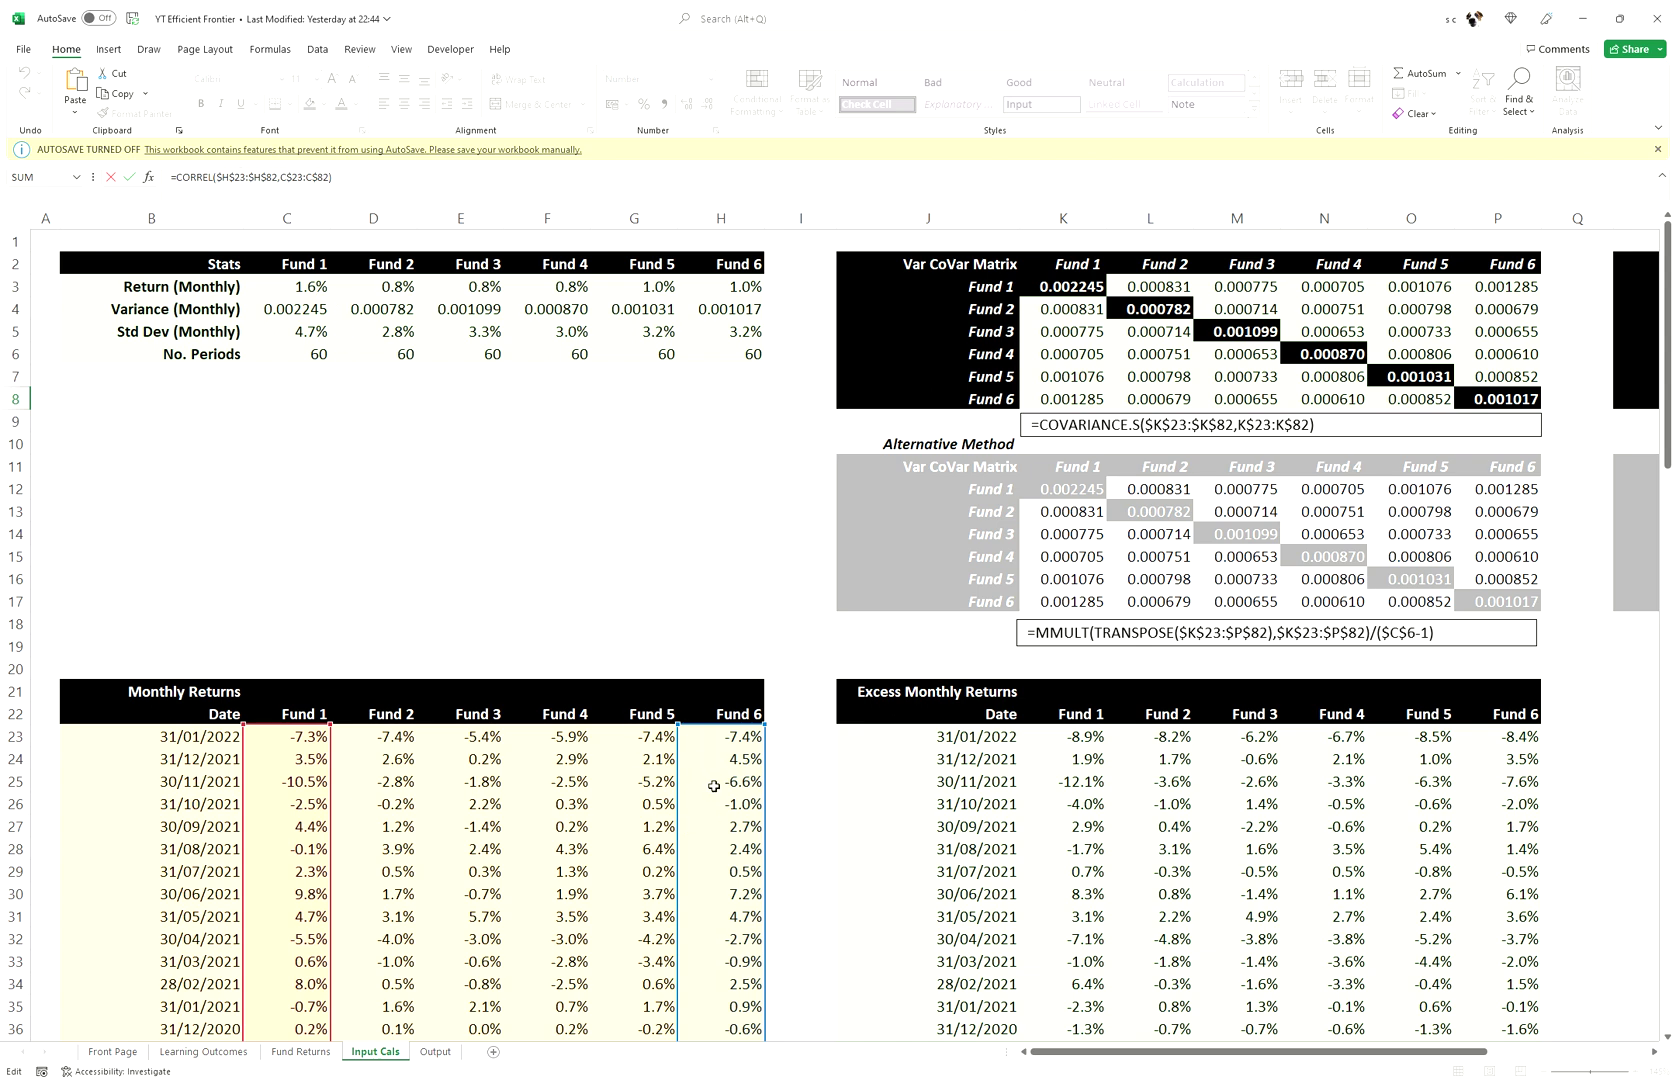
pyautogui.click(291, 177)
pyautogui.press('Return')
# - Copy the CORREL formulas in S4:S8 across to column X to fill the rest of the correlation matrix
pyautogui.moveTo(1511, 746); pyautogui.dragTo(1675, 740)
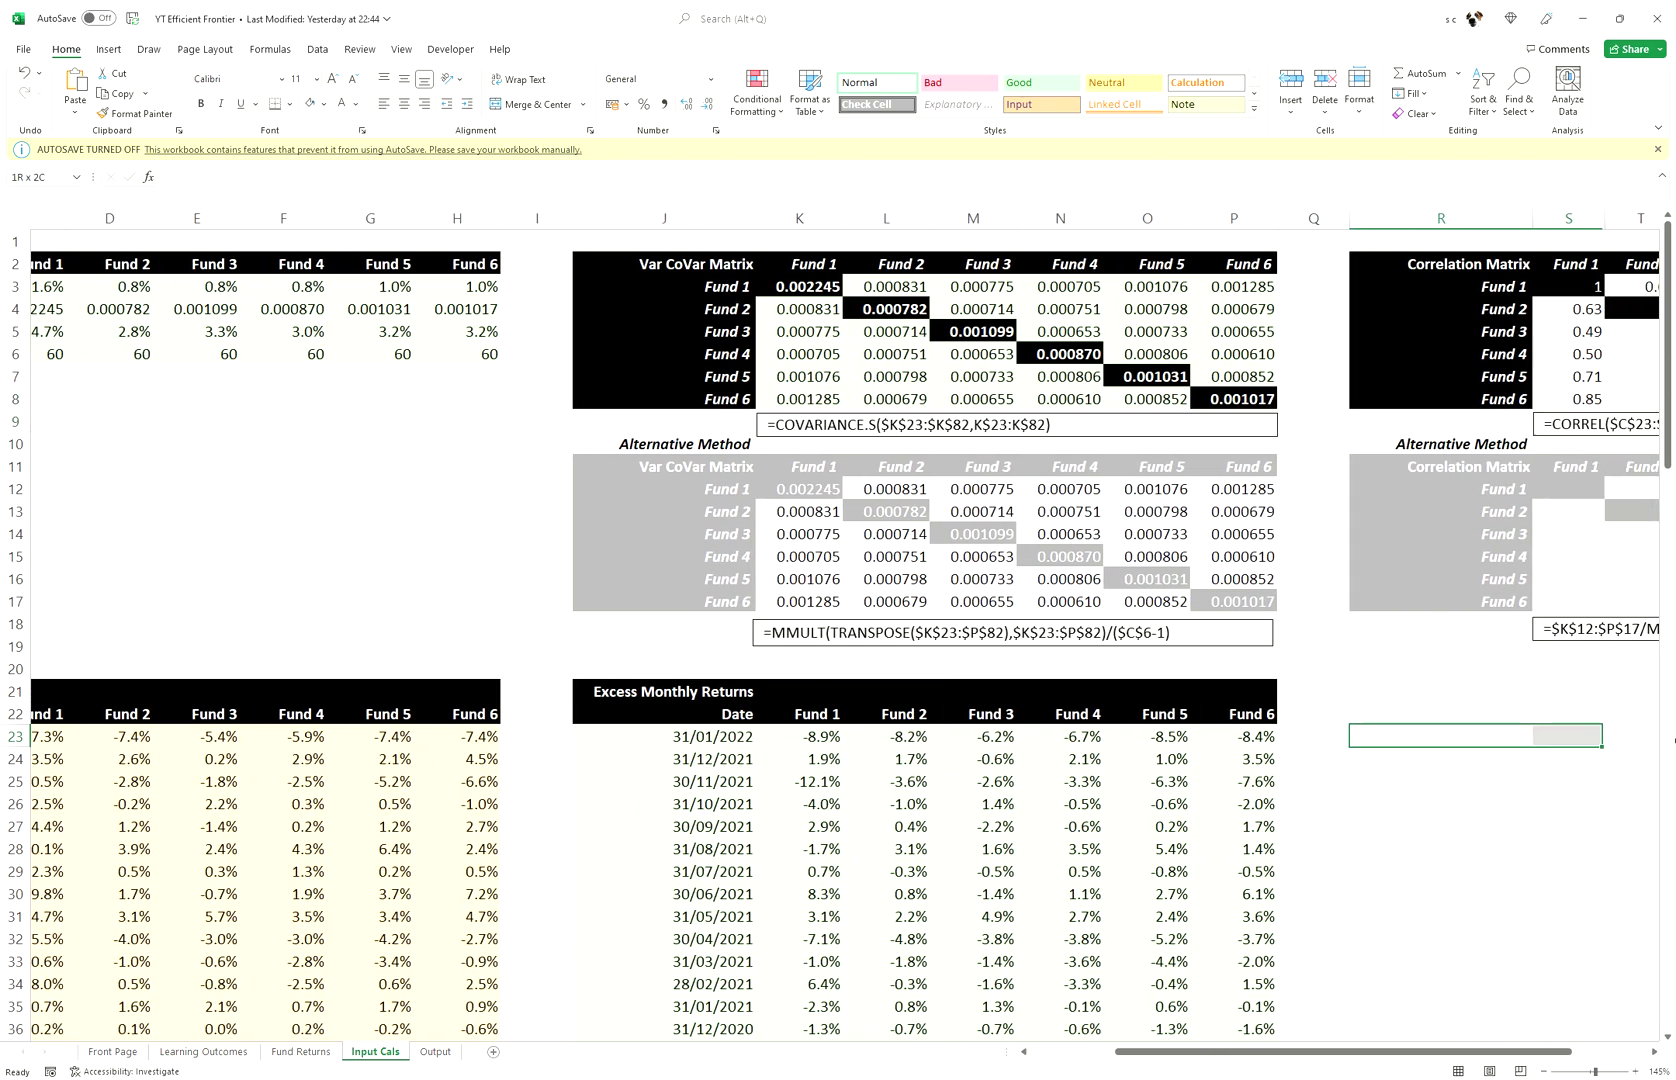
pyautogui.moveTo(1198, 309); pyautogui.dragTo(1212, 399)
pyautogui.hotkey('ctrl', 'c')
pyautogui.hotkey('shift', 'Right')
pyautogui.hotkey('shift', 'Right')
pyautogui.hotkey('shift', 'Right')
pyautogui.hotkey('shift', 'Right')
pyautogui.hotkey('shift', 'Right')
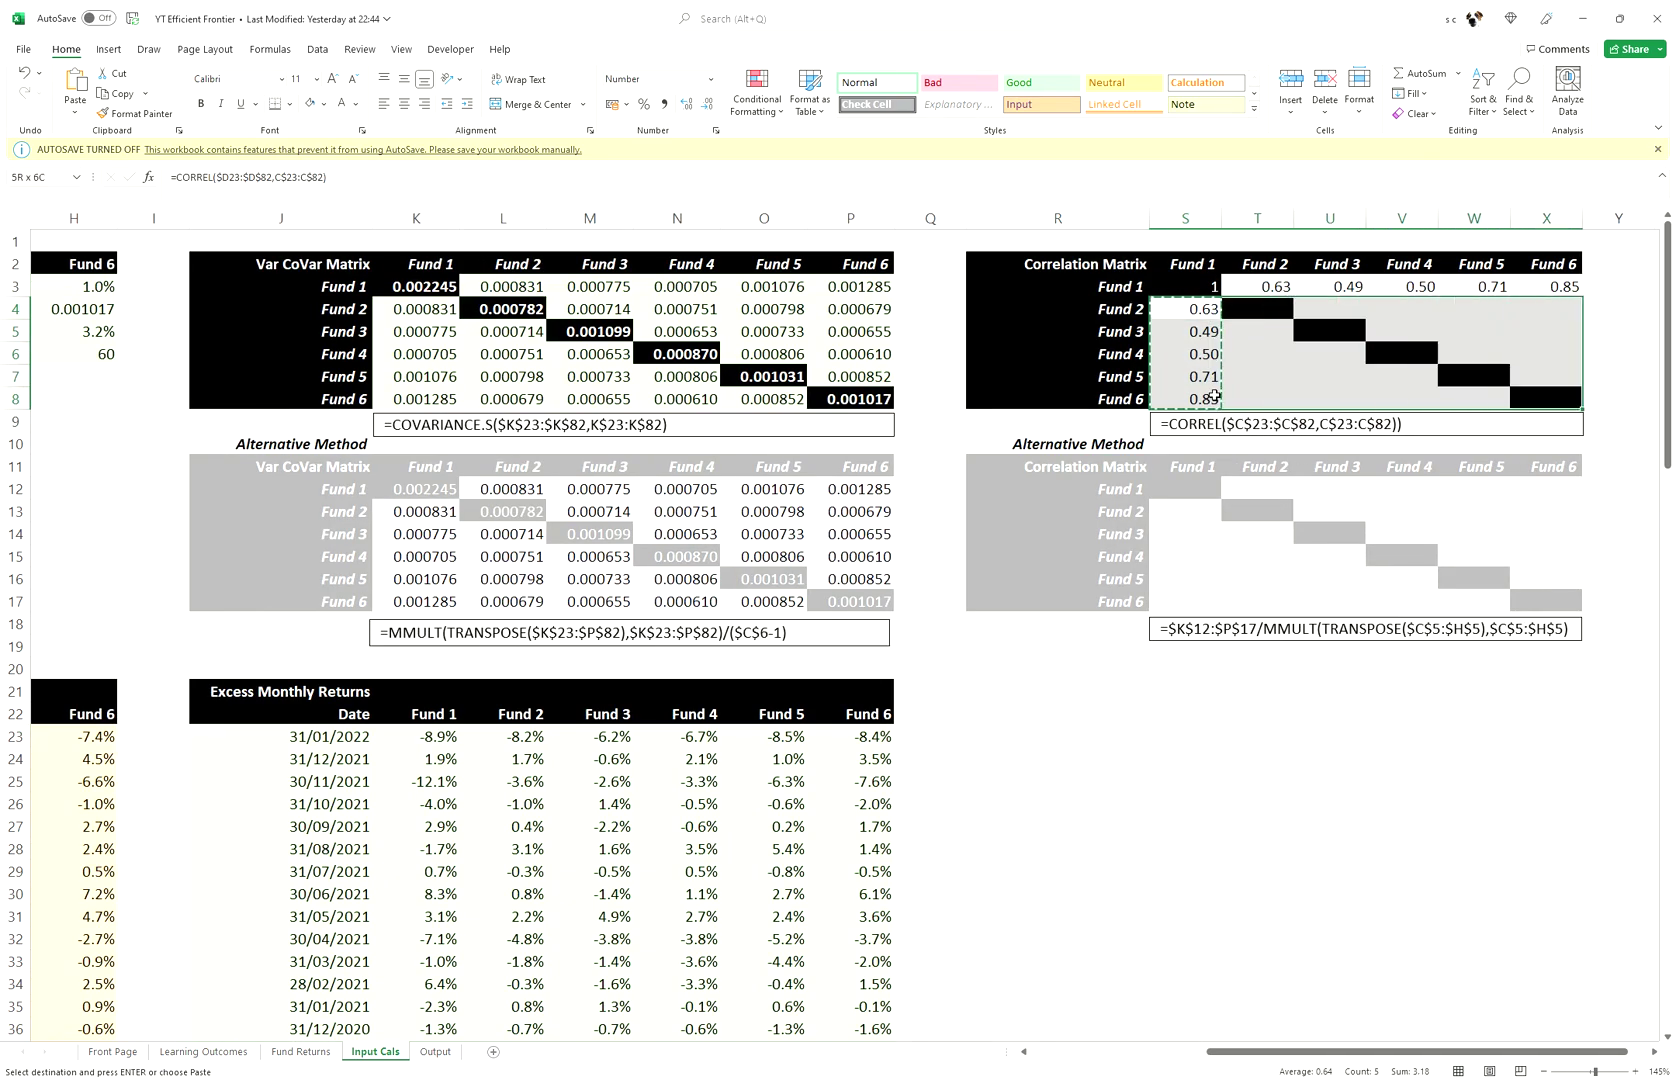
pyautogui.hotkey('ctrl', 'v')
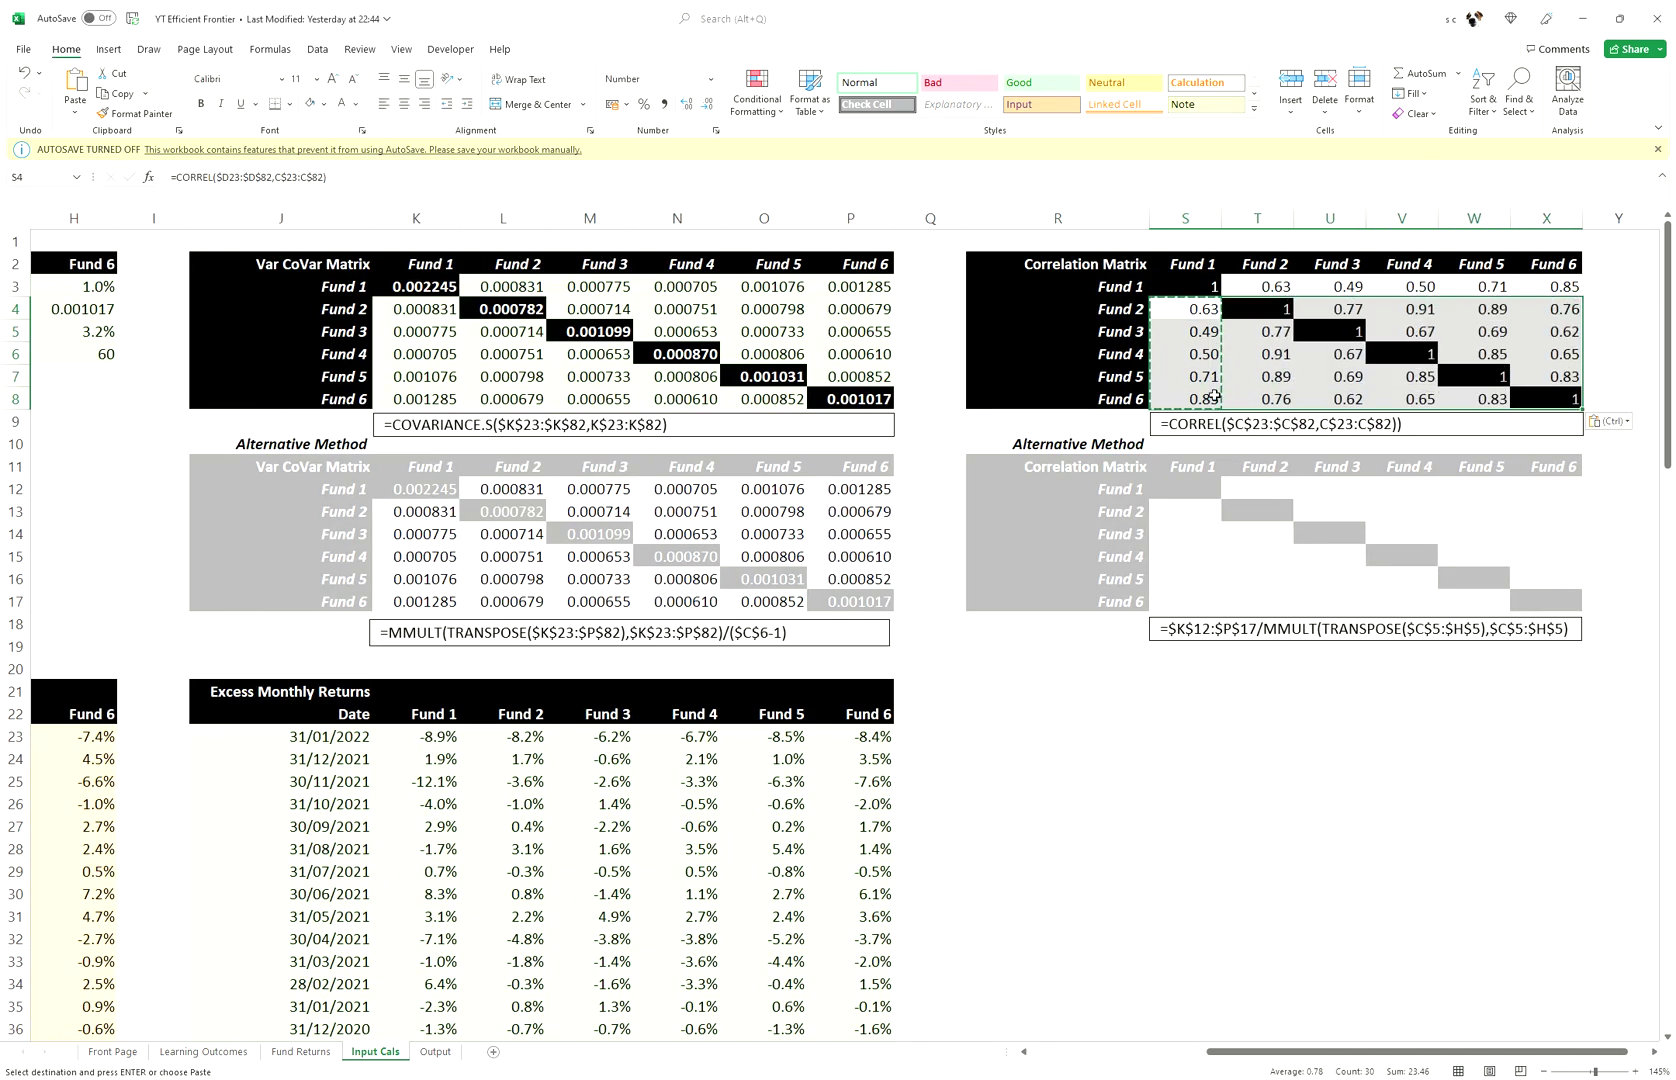
pyautogui.press('Escape')
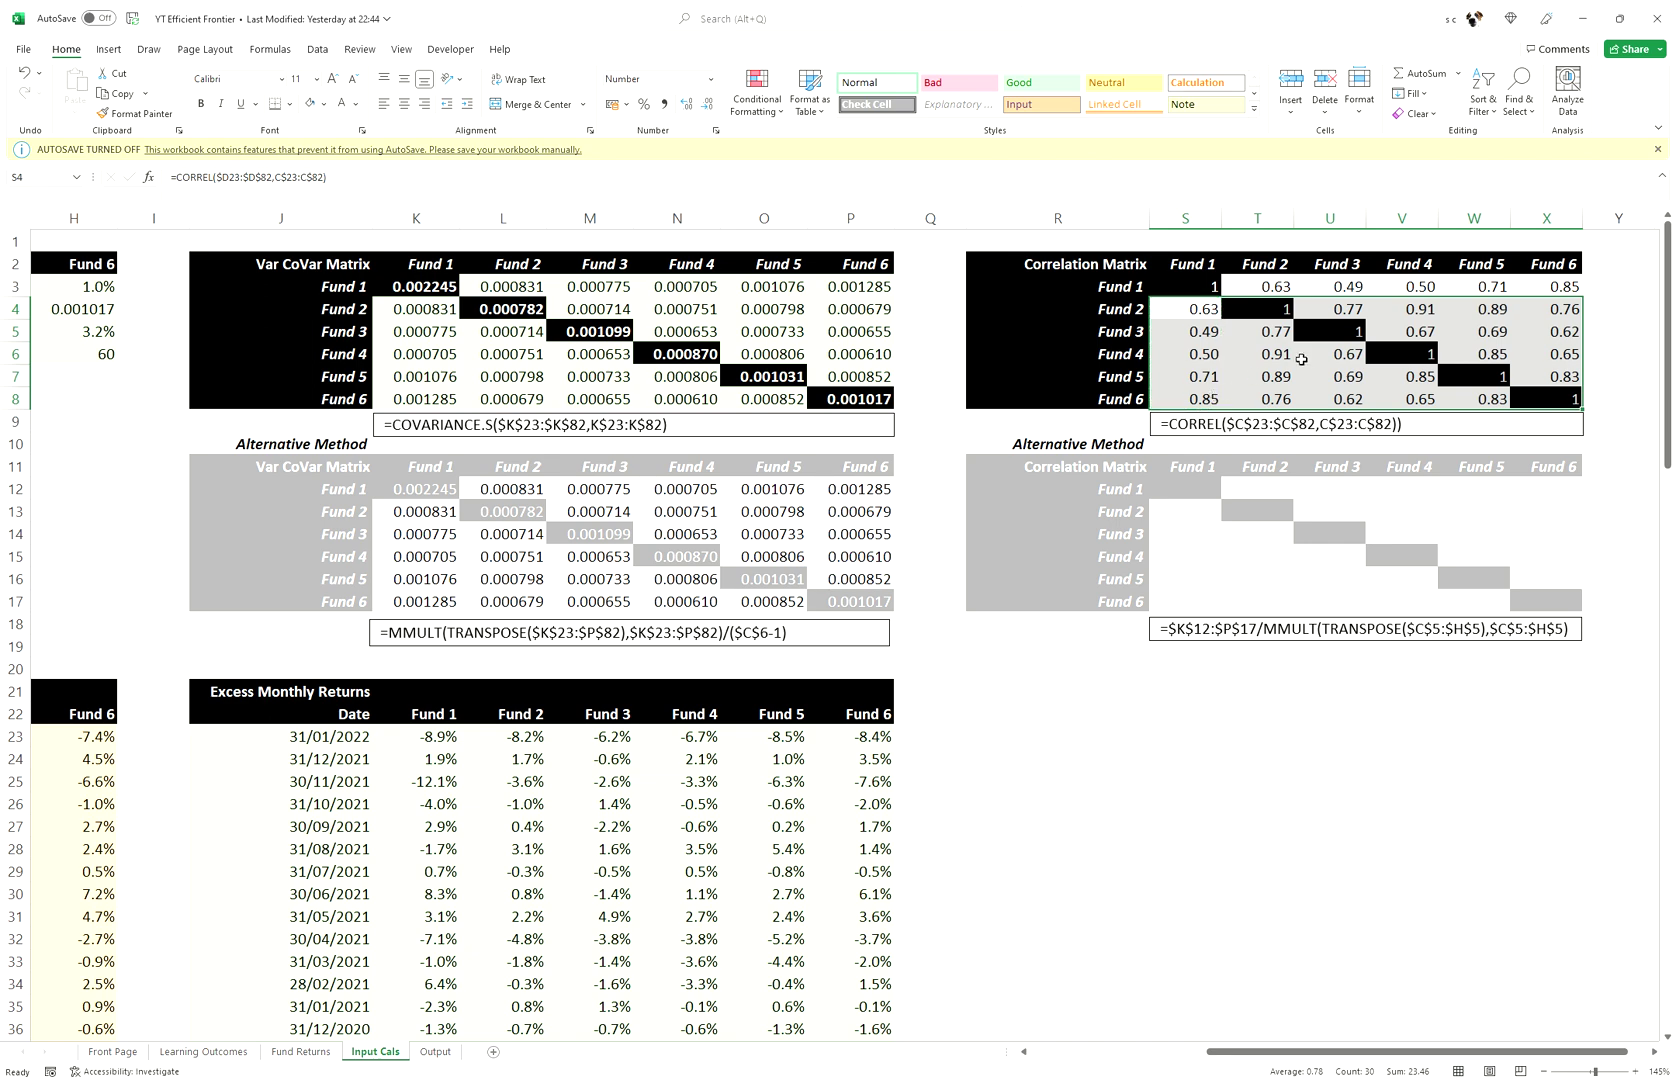
pyautogui.click(1286, 318)
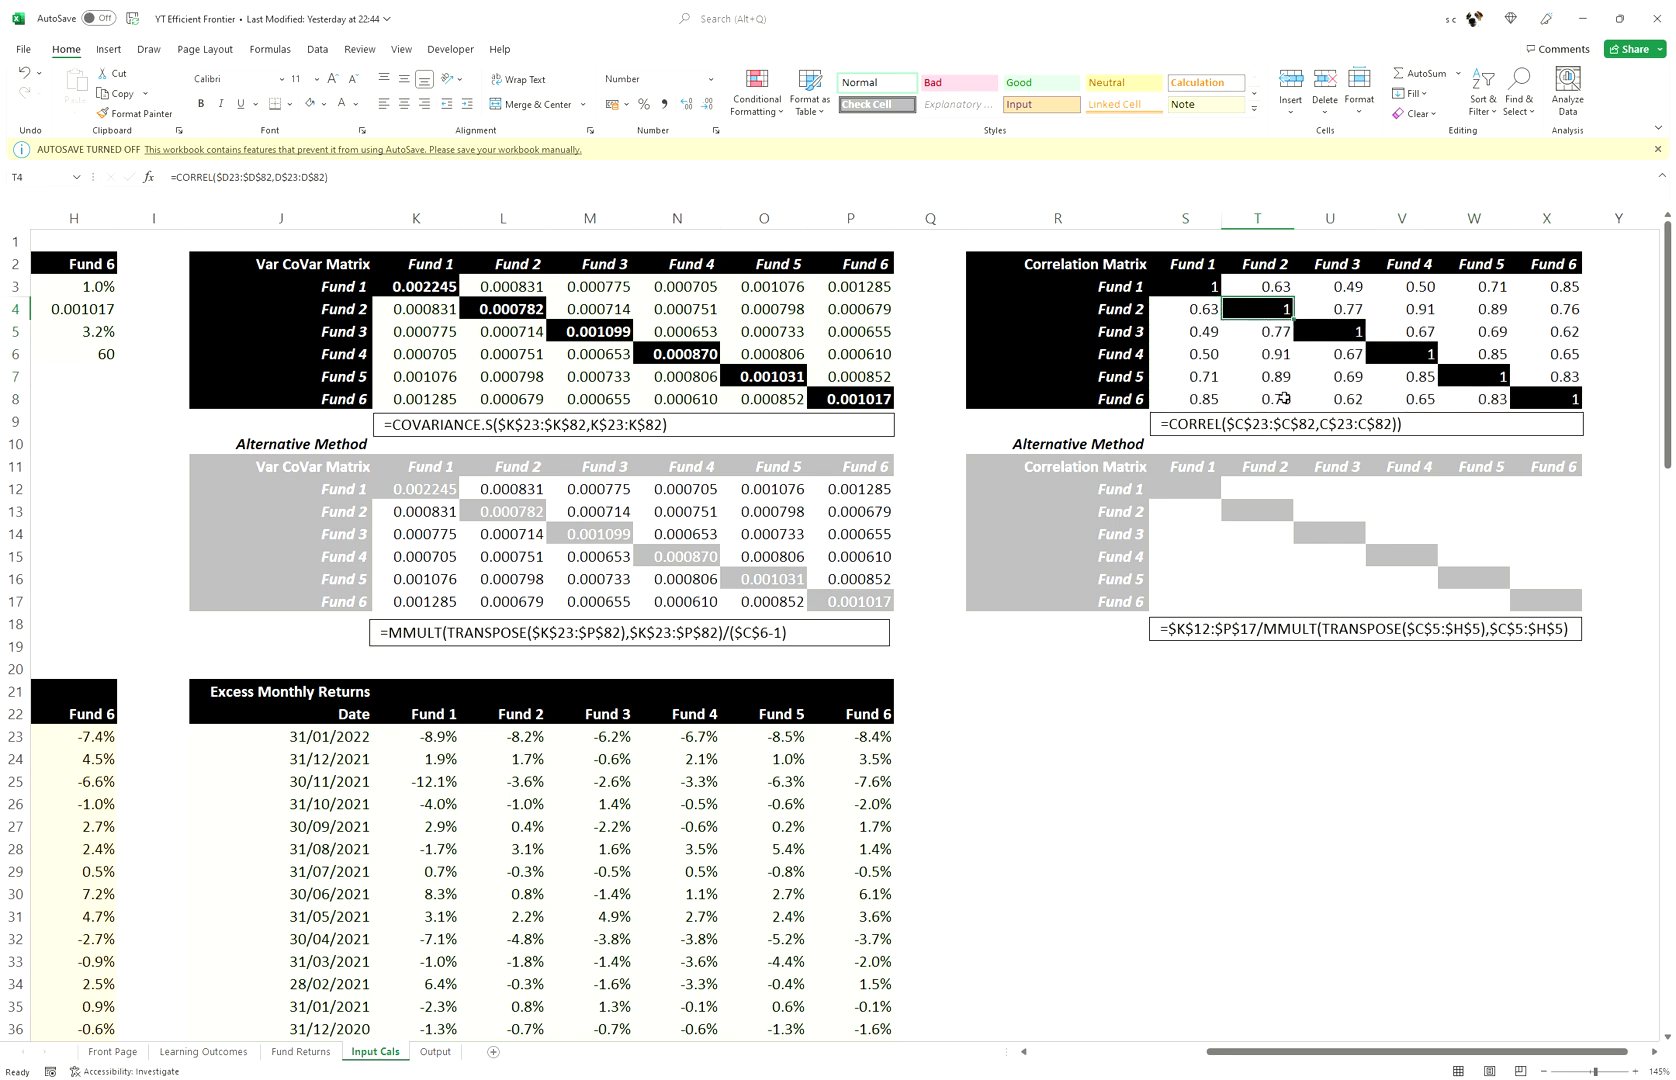
# - Enter the note's formula =$K$12:$P$17/MMULT(TRANSPOSE($C$5:$H$5),$C$5:$H$5) as an array formula in the alternative correlation matrix S12:X17
pyautogui.moveTo(1195, 490); pyautogui.dragTo(1005, 778)
pyautogui.click(1540, 628)
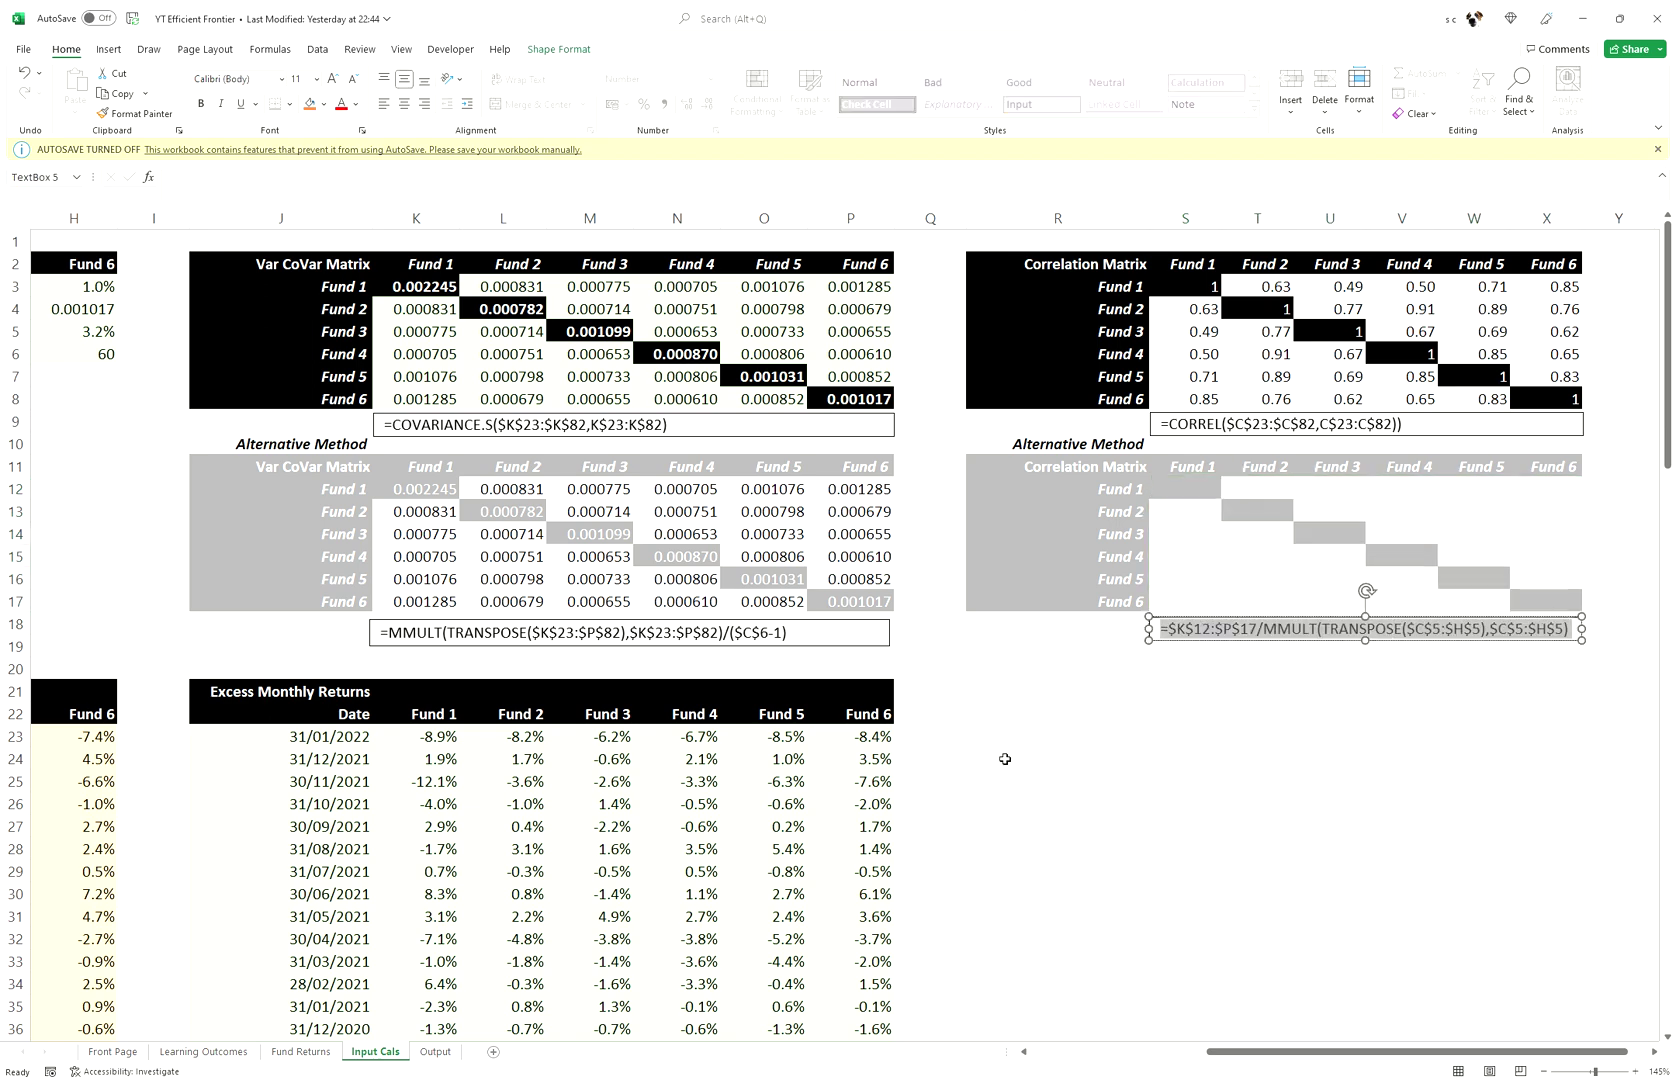
pyautogui.hotkey('ctrl', 'c')
pyautogui.click(1205, 498)
pyautogui.moveTo(1226, 511); pyautogui.dragTo(1546, 600)
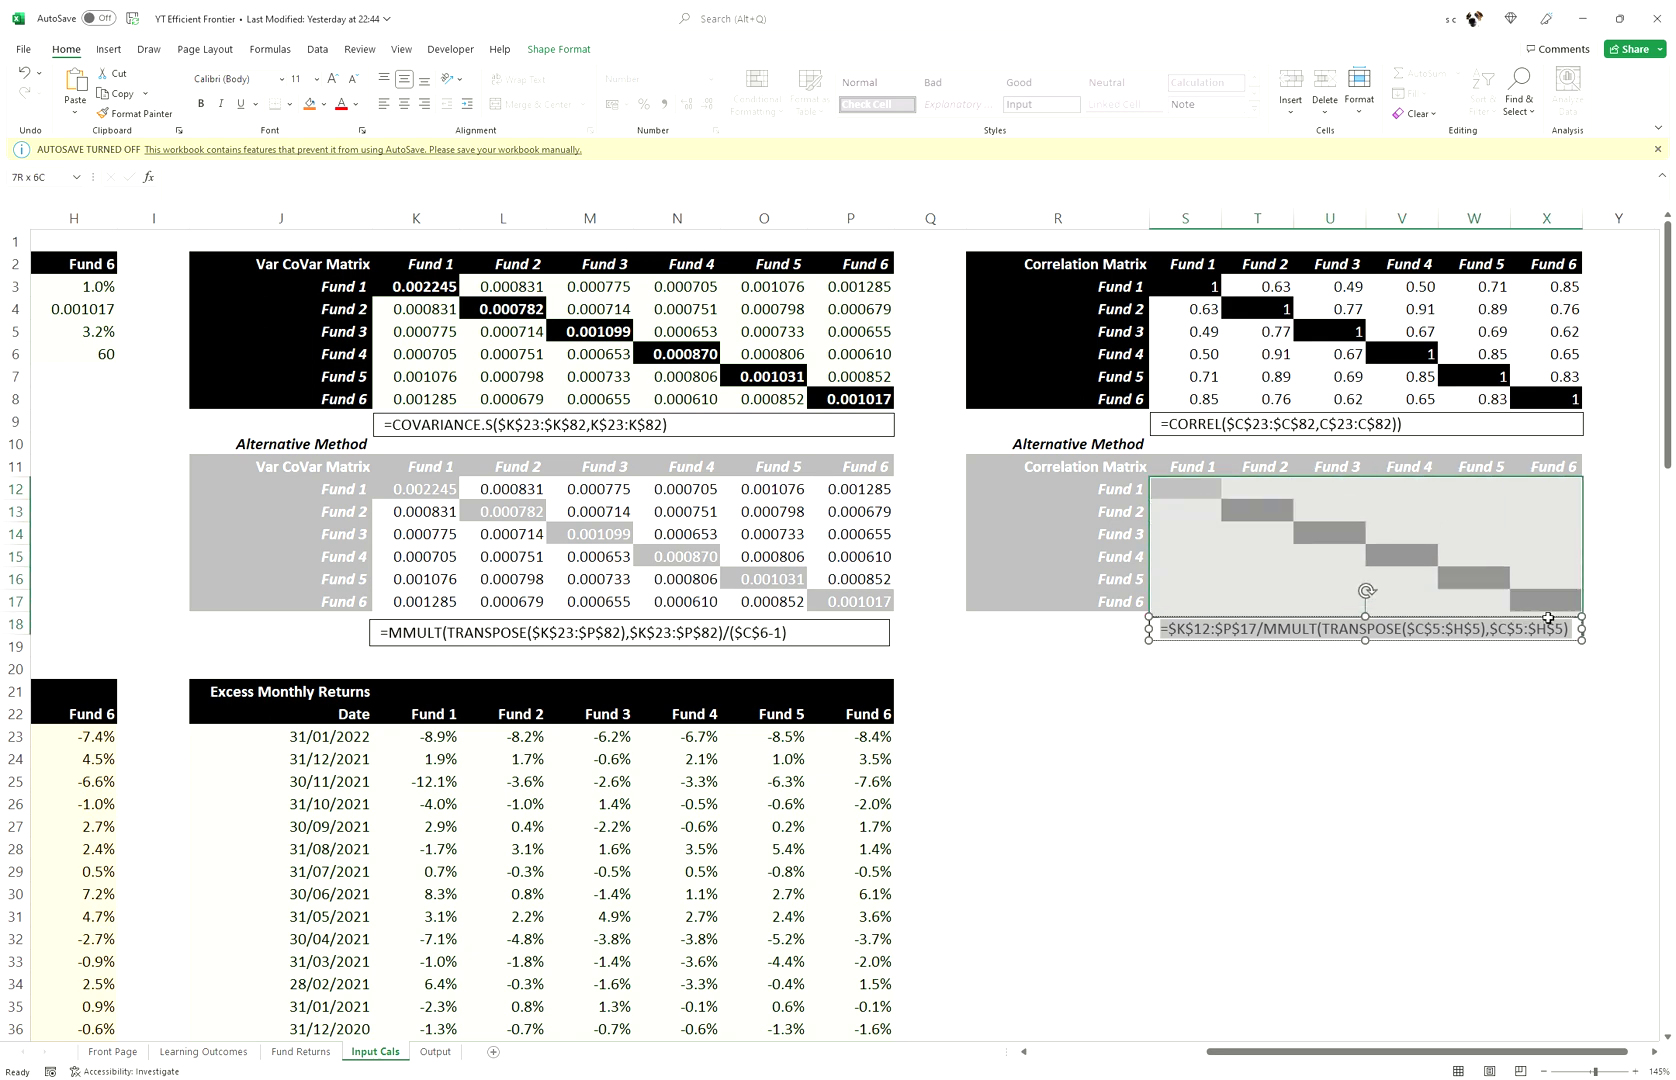
pyautogui.click(295, 178)
pyautogui.hotkey('ctrl', 'v')
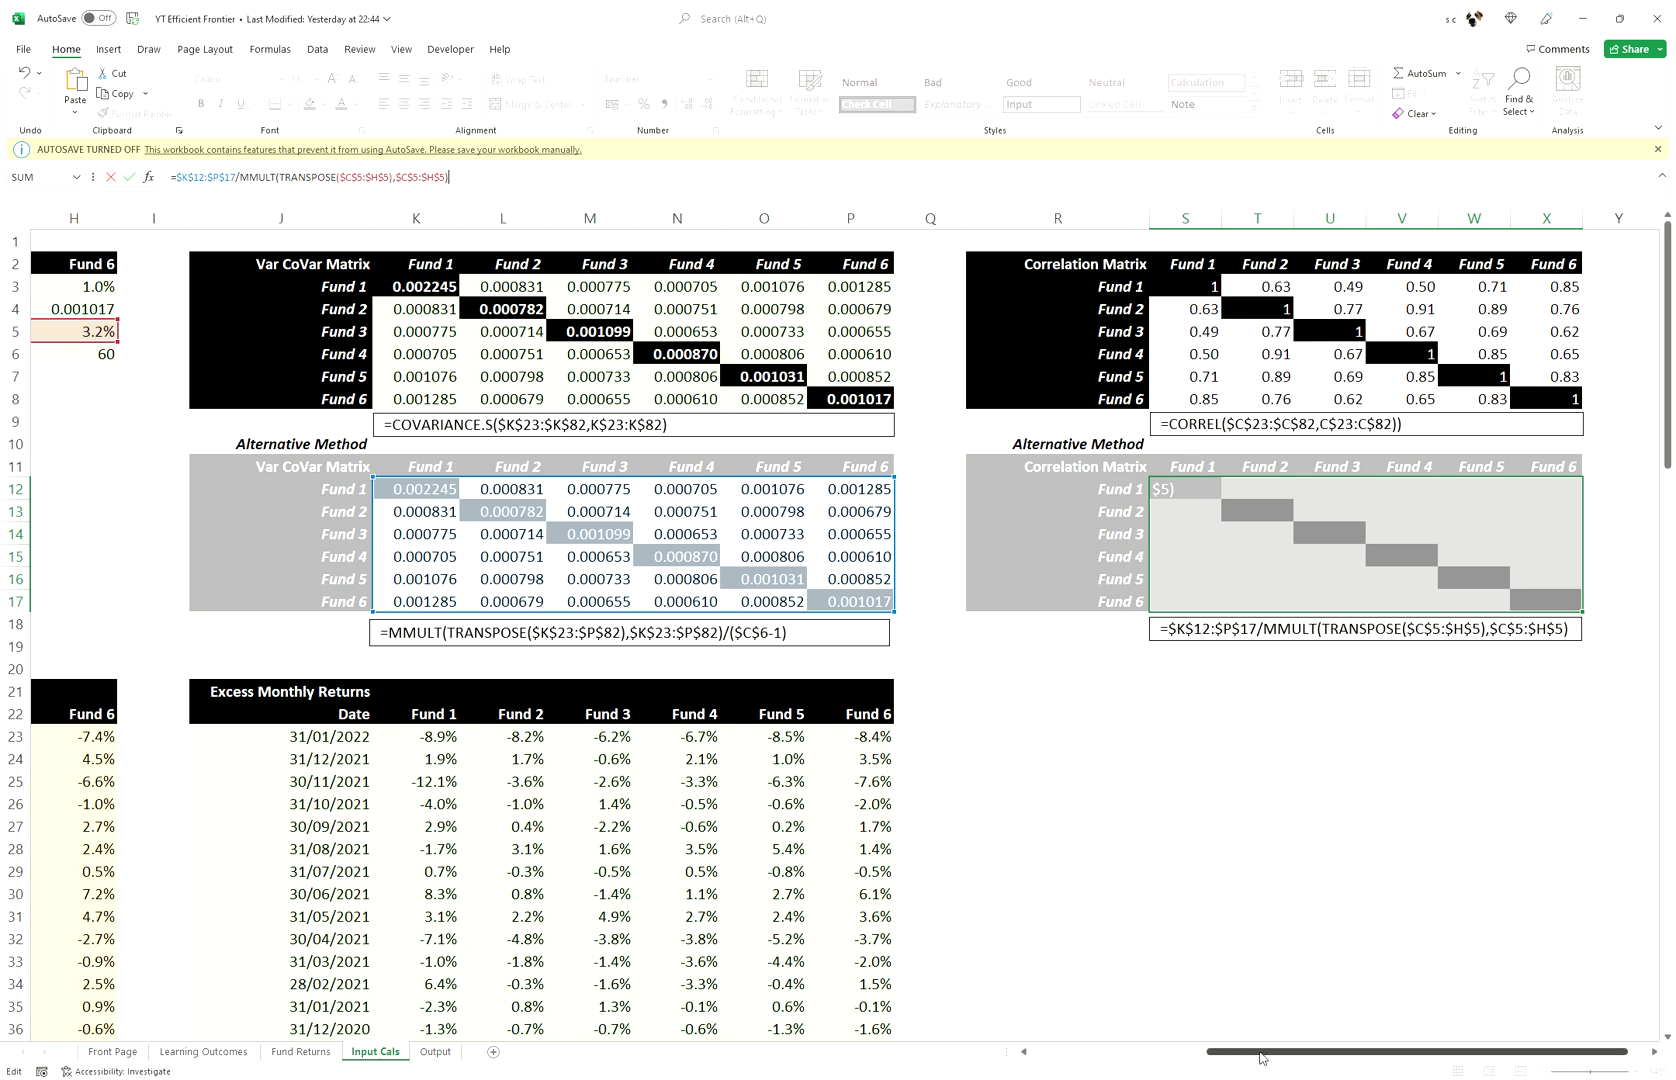
pyautogui.moveTo(1262, 1045); pyautogui.dragTo(872, 1024)
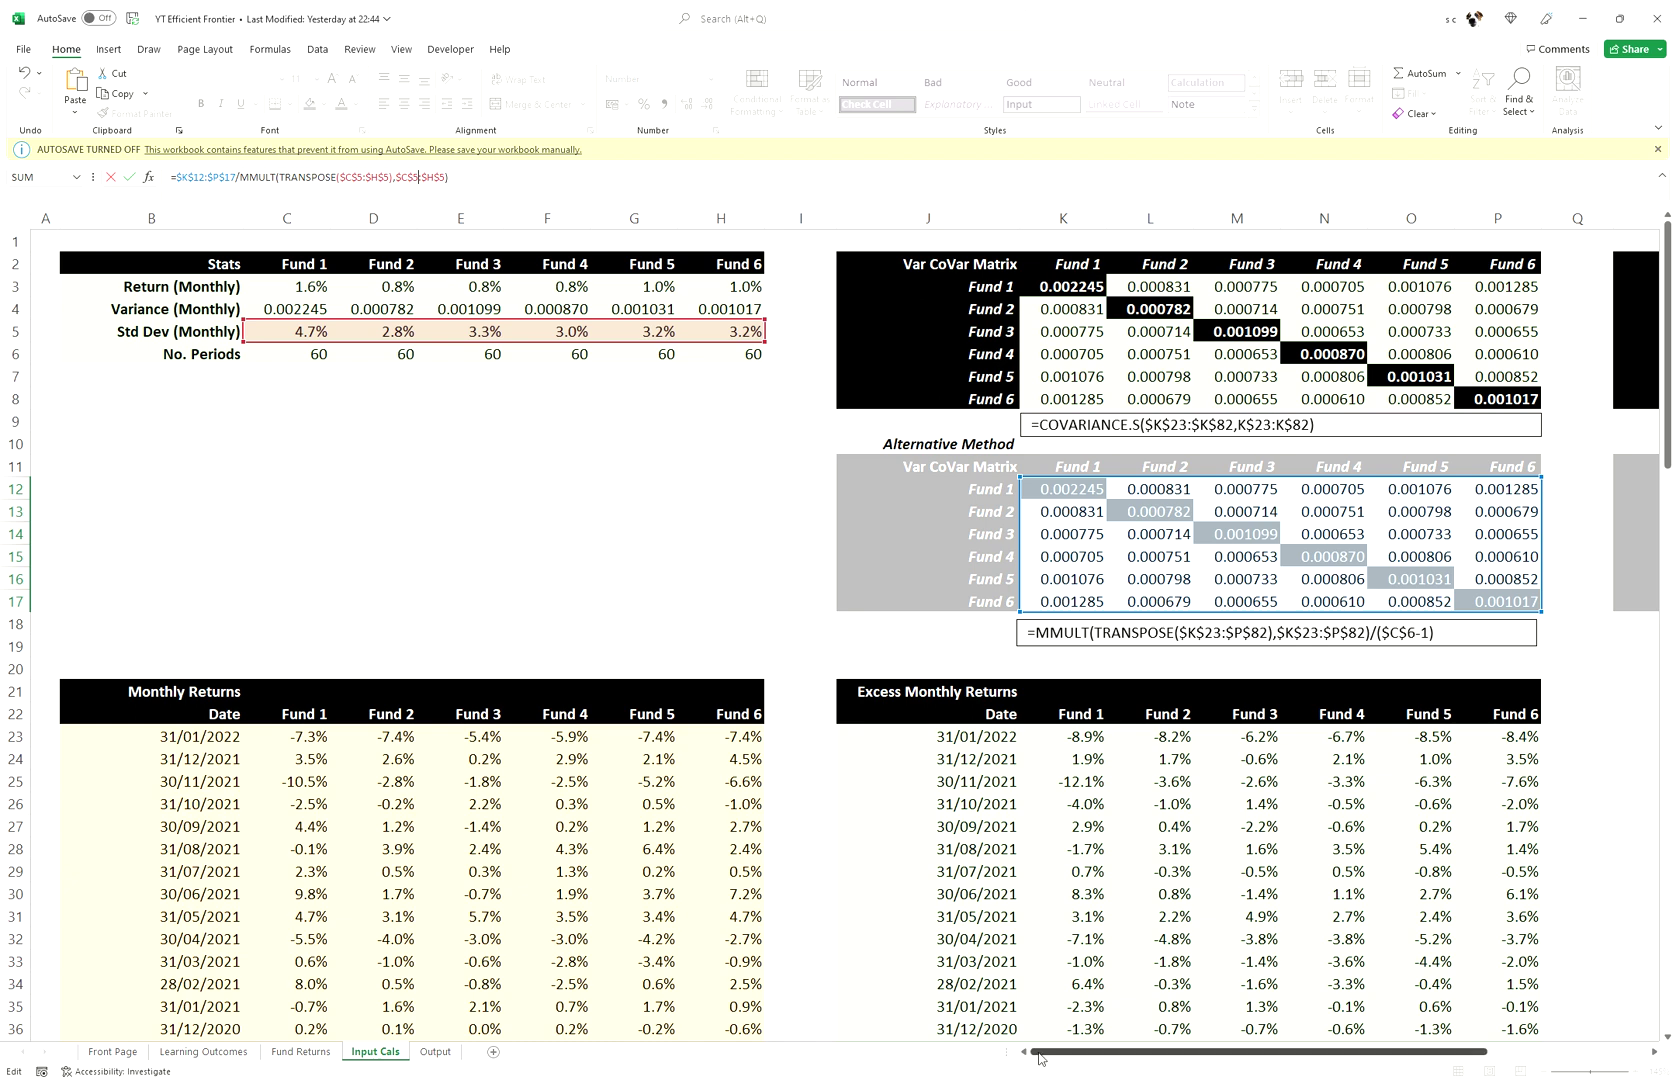
pyautogui.moveTo(1043, 1058); pyautogui.dragTo(1420, 982)
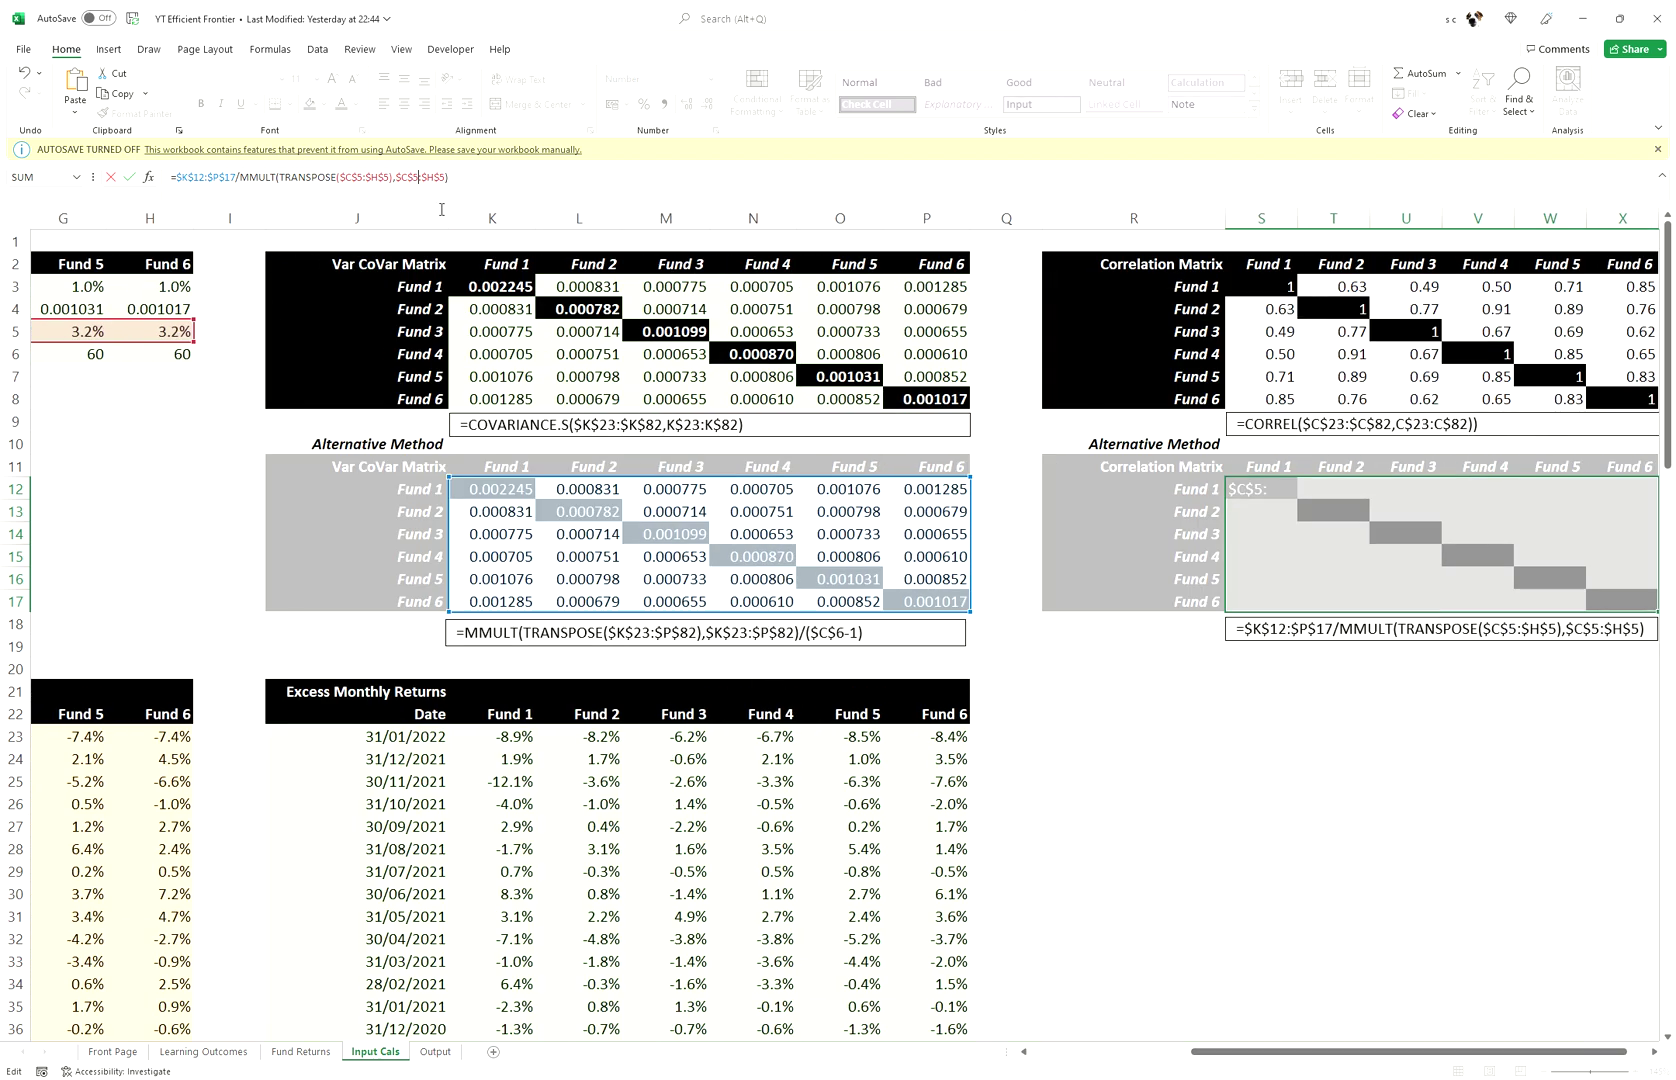
pyautogui.click(478, 188)
pyautogui.hotkey('ctrl', 'shift', 'Return')
# - Examine the alternative correlation matrix and its array formula, and look back over the Stats and covariance tables
pyautogui.moveTo(1190, 830); pyautogui.dragTo(1585, 881)
pyautogui.click(1023, 525)
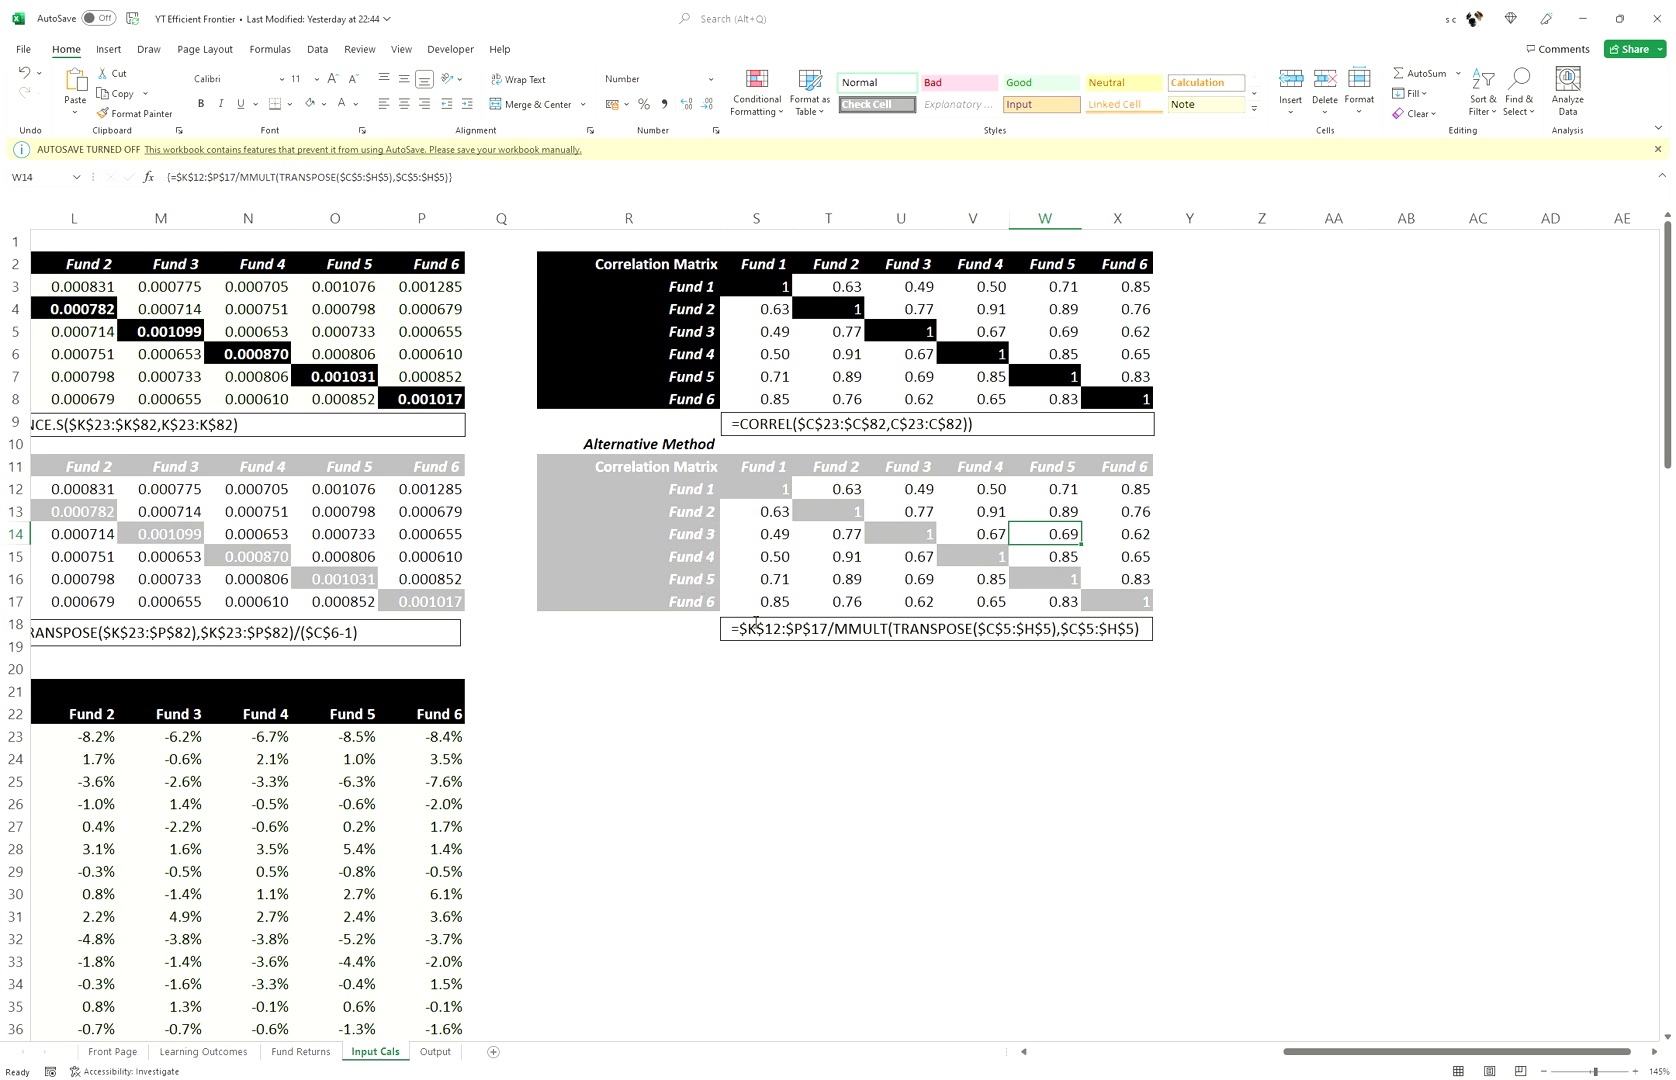
pyautogui.click(788, 554)
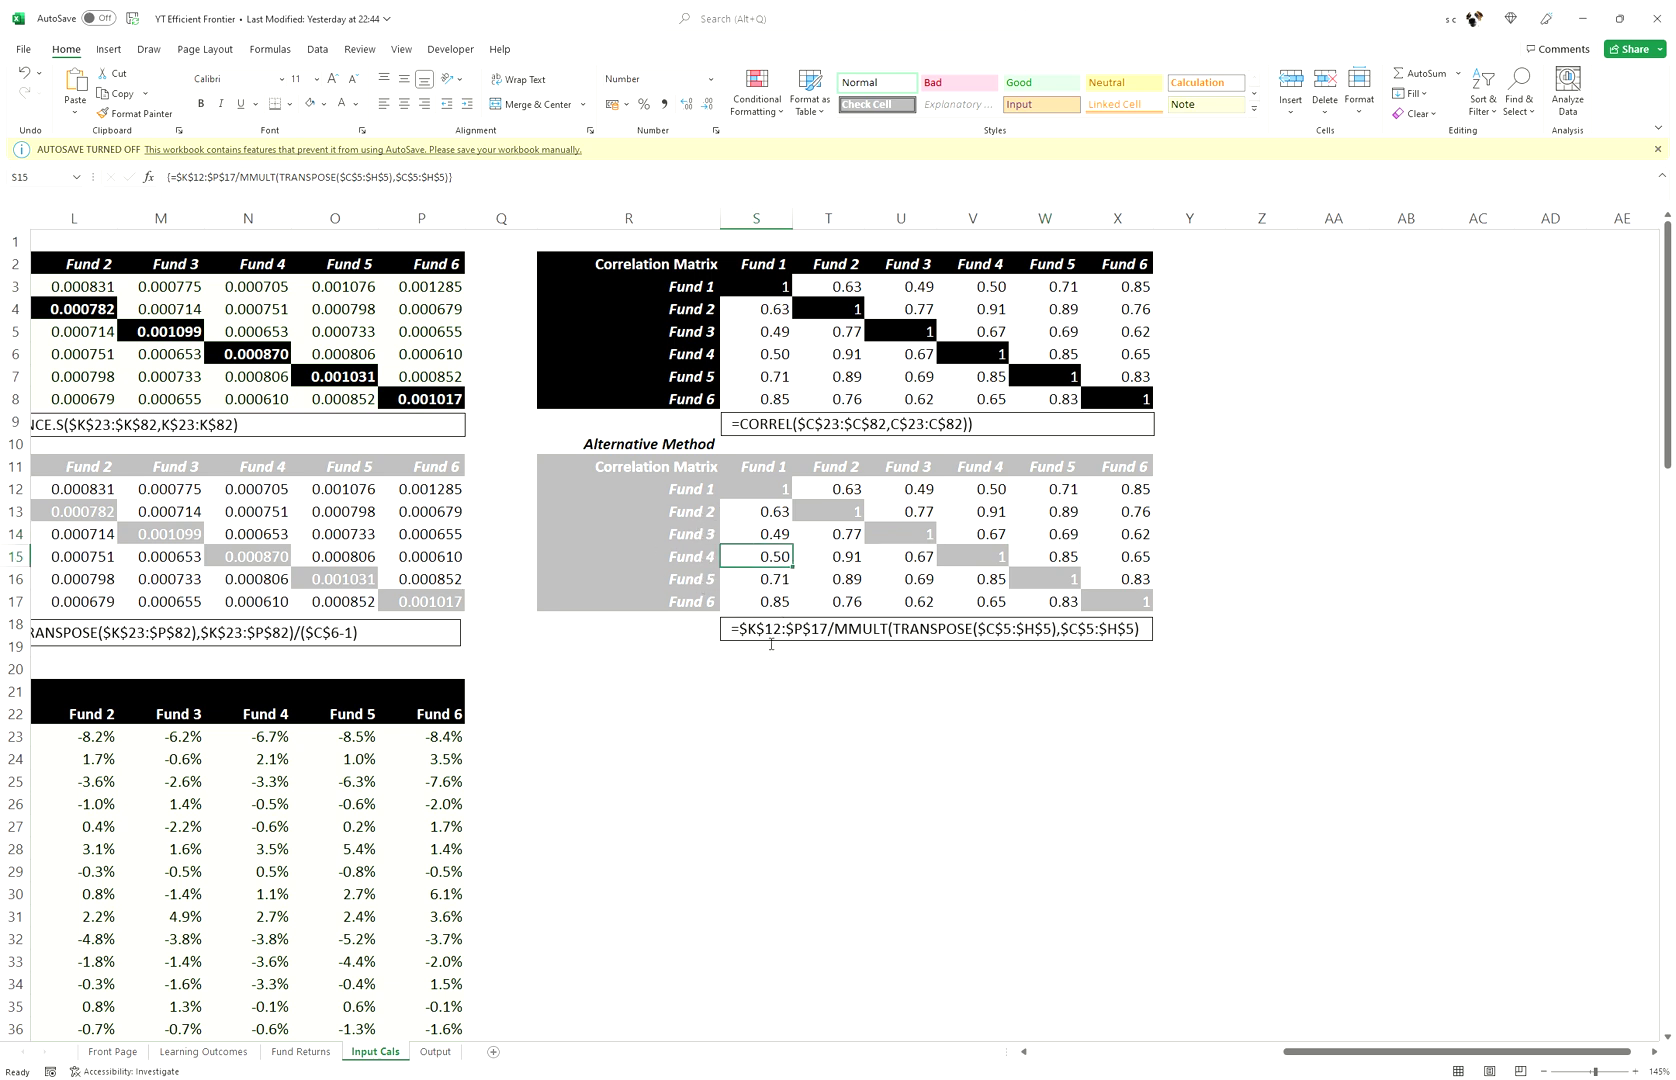
pyautogui.click(655, 746)
pyautogui.click(553, 868)
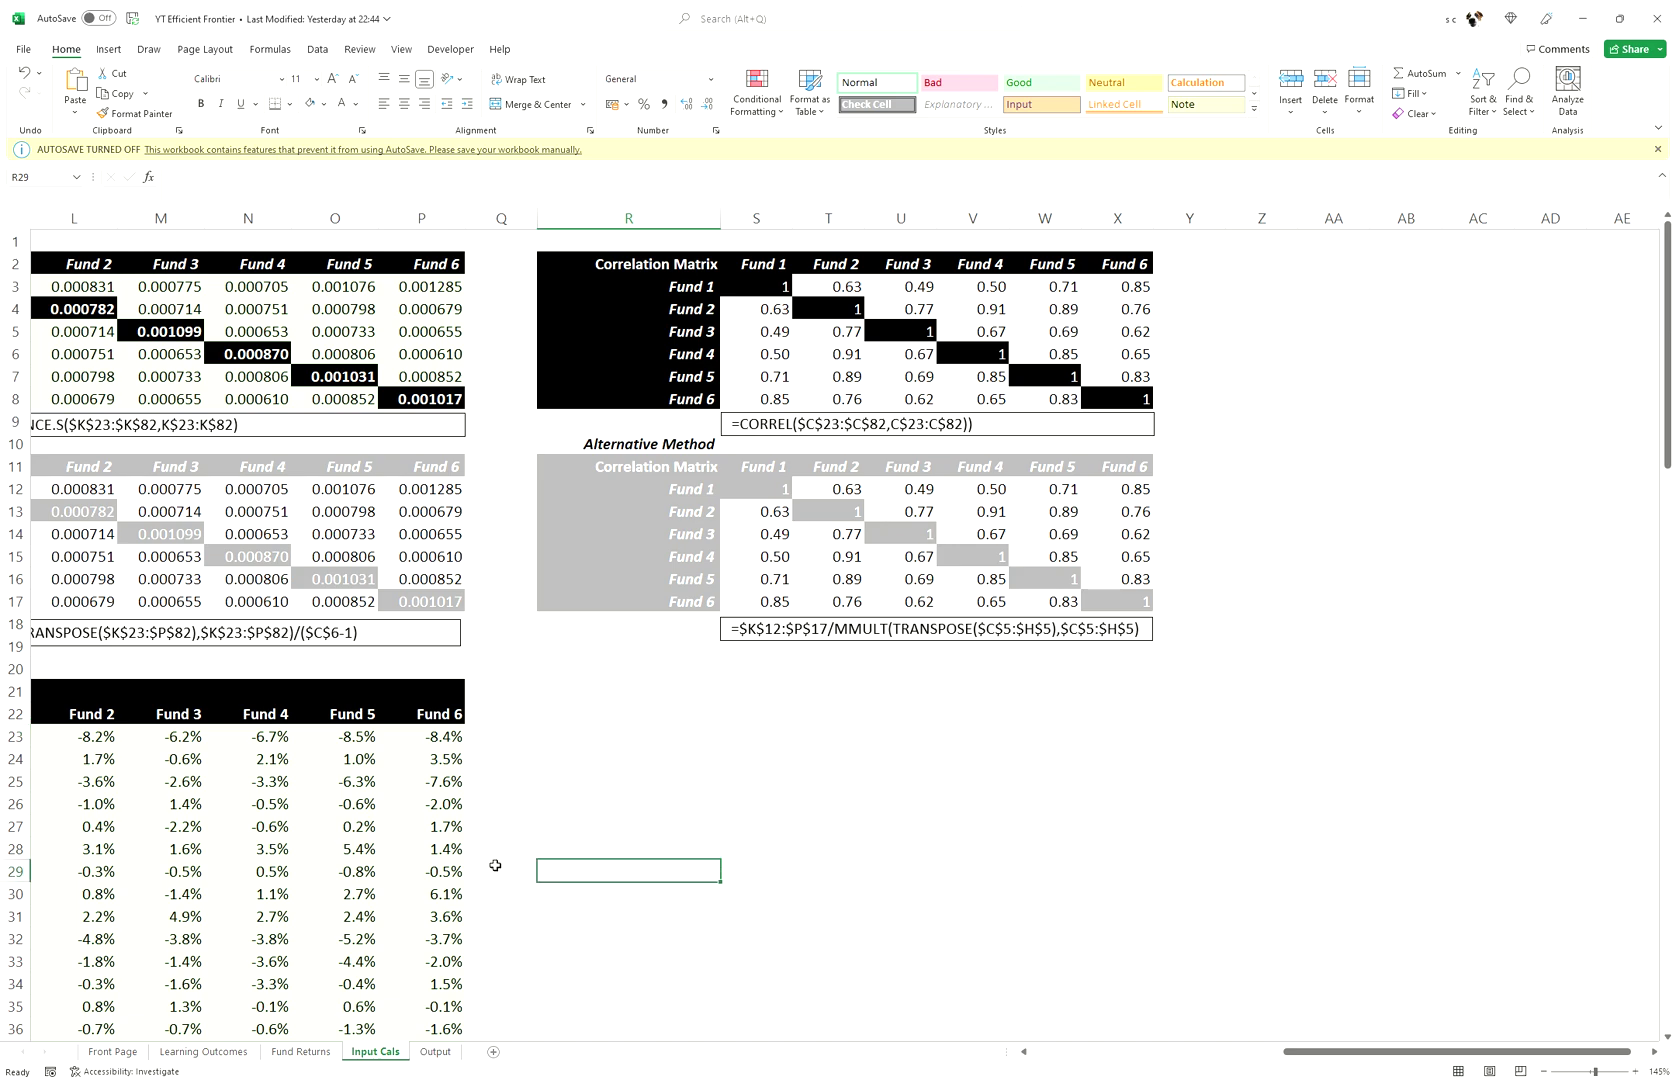
pyautogui.moveTo(563, 780); pyautogui.dragTo(11, 860)
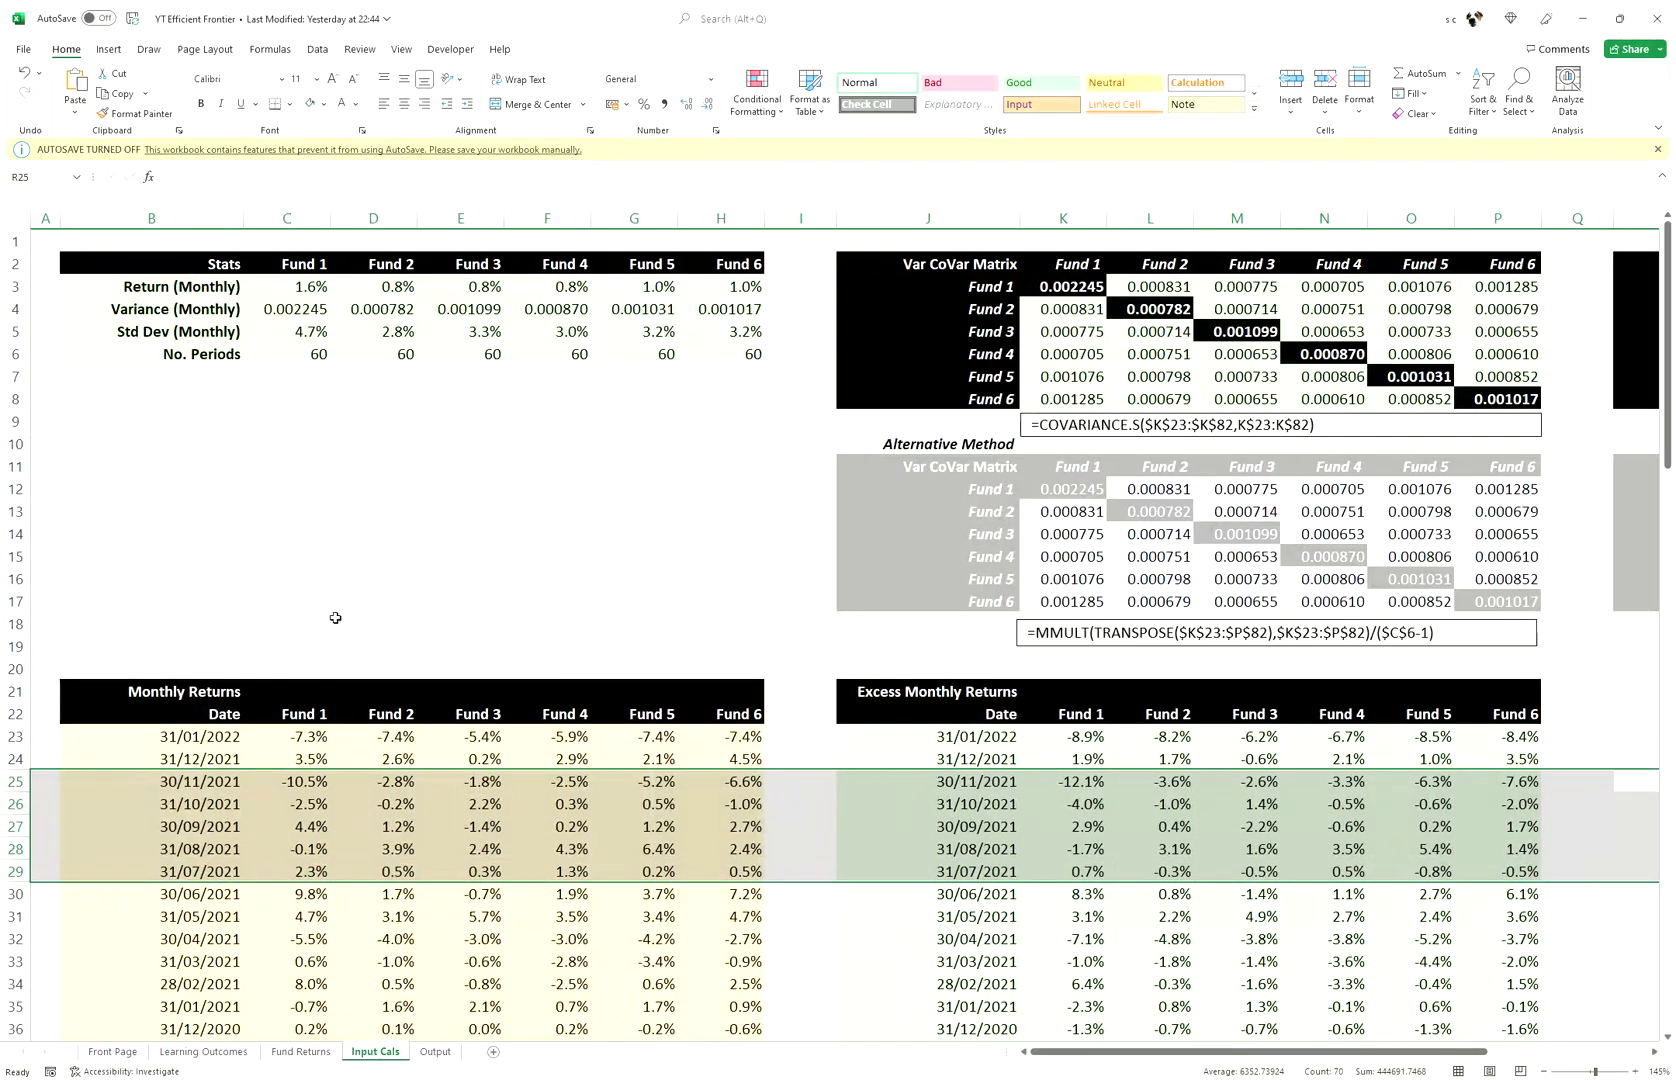
pyautogui.click(373, 488)
# - Examine the formulas behind Fund 1's annualised expected return and annualised standard deviation in the Output sheet's Inputs table
pyautogui.click(434, 1053)
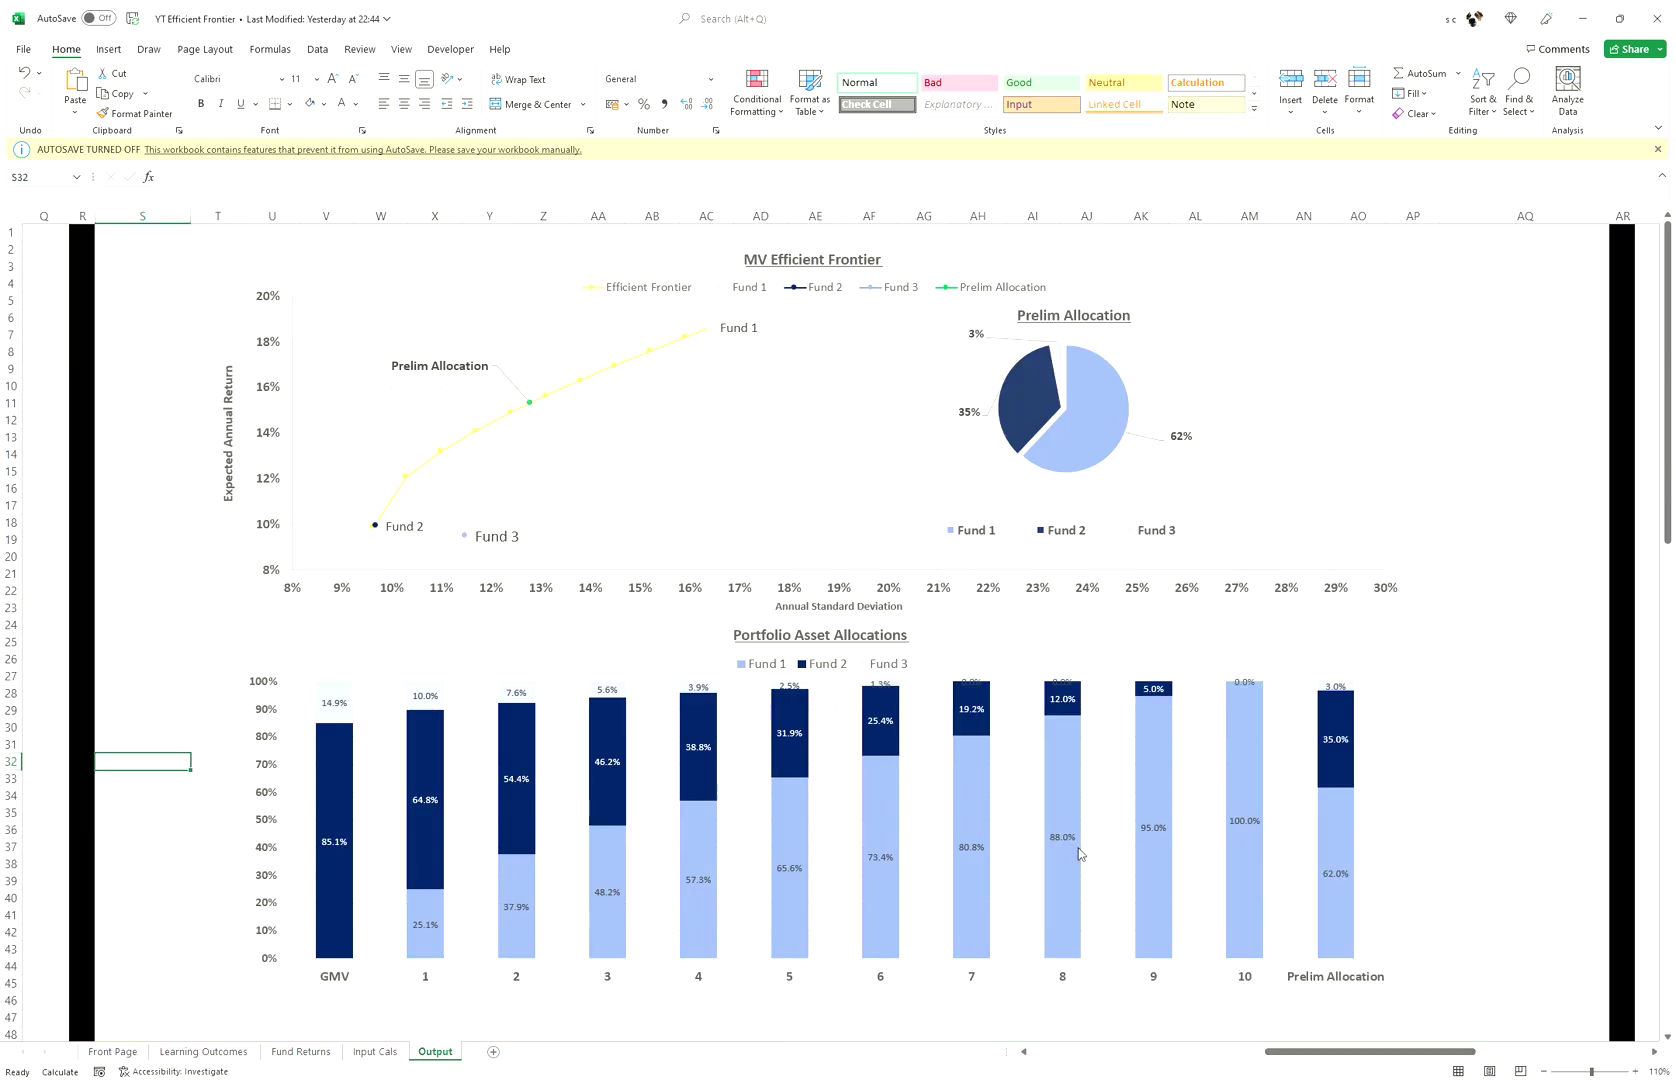
pyautogui.moveTo(1362, 1068); pyautogui.dragTo(644, 1010)
pyautogui.click(147, 321)
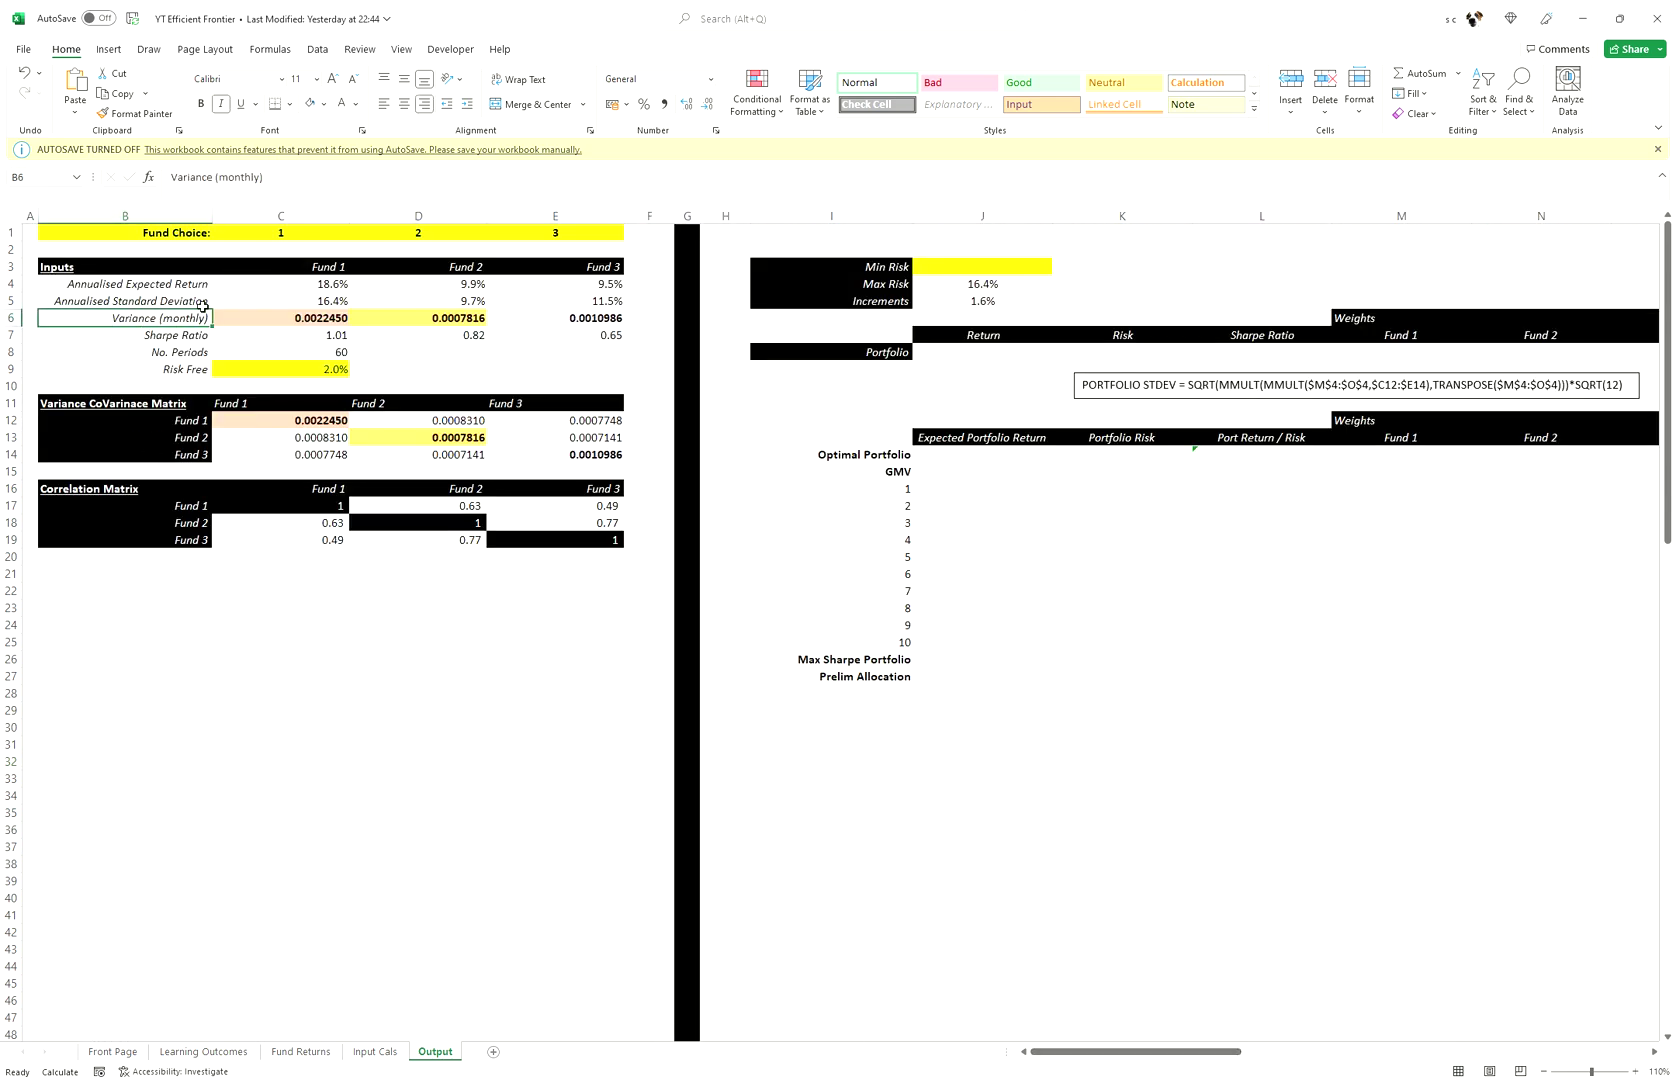
pyautogui.click(278, 284)
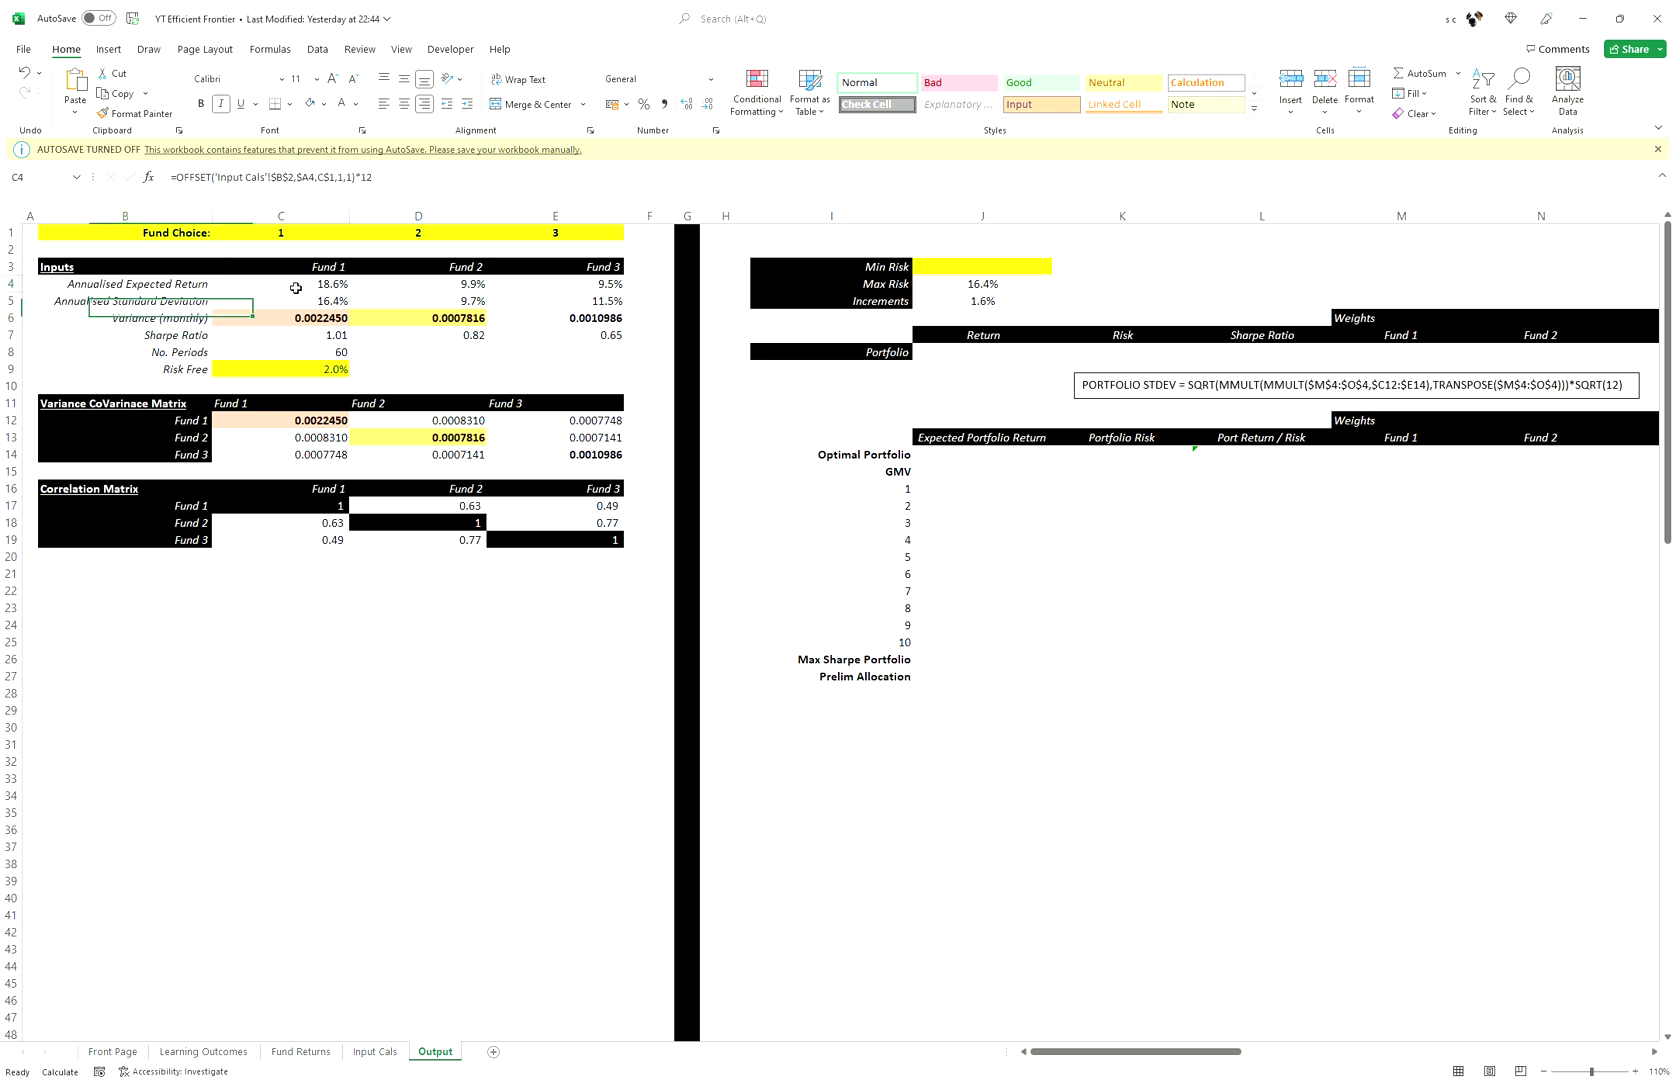
pyautogui.click(183, 286)
pyautogui.click(271, 286)
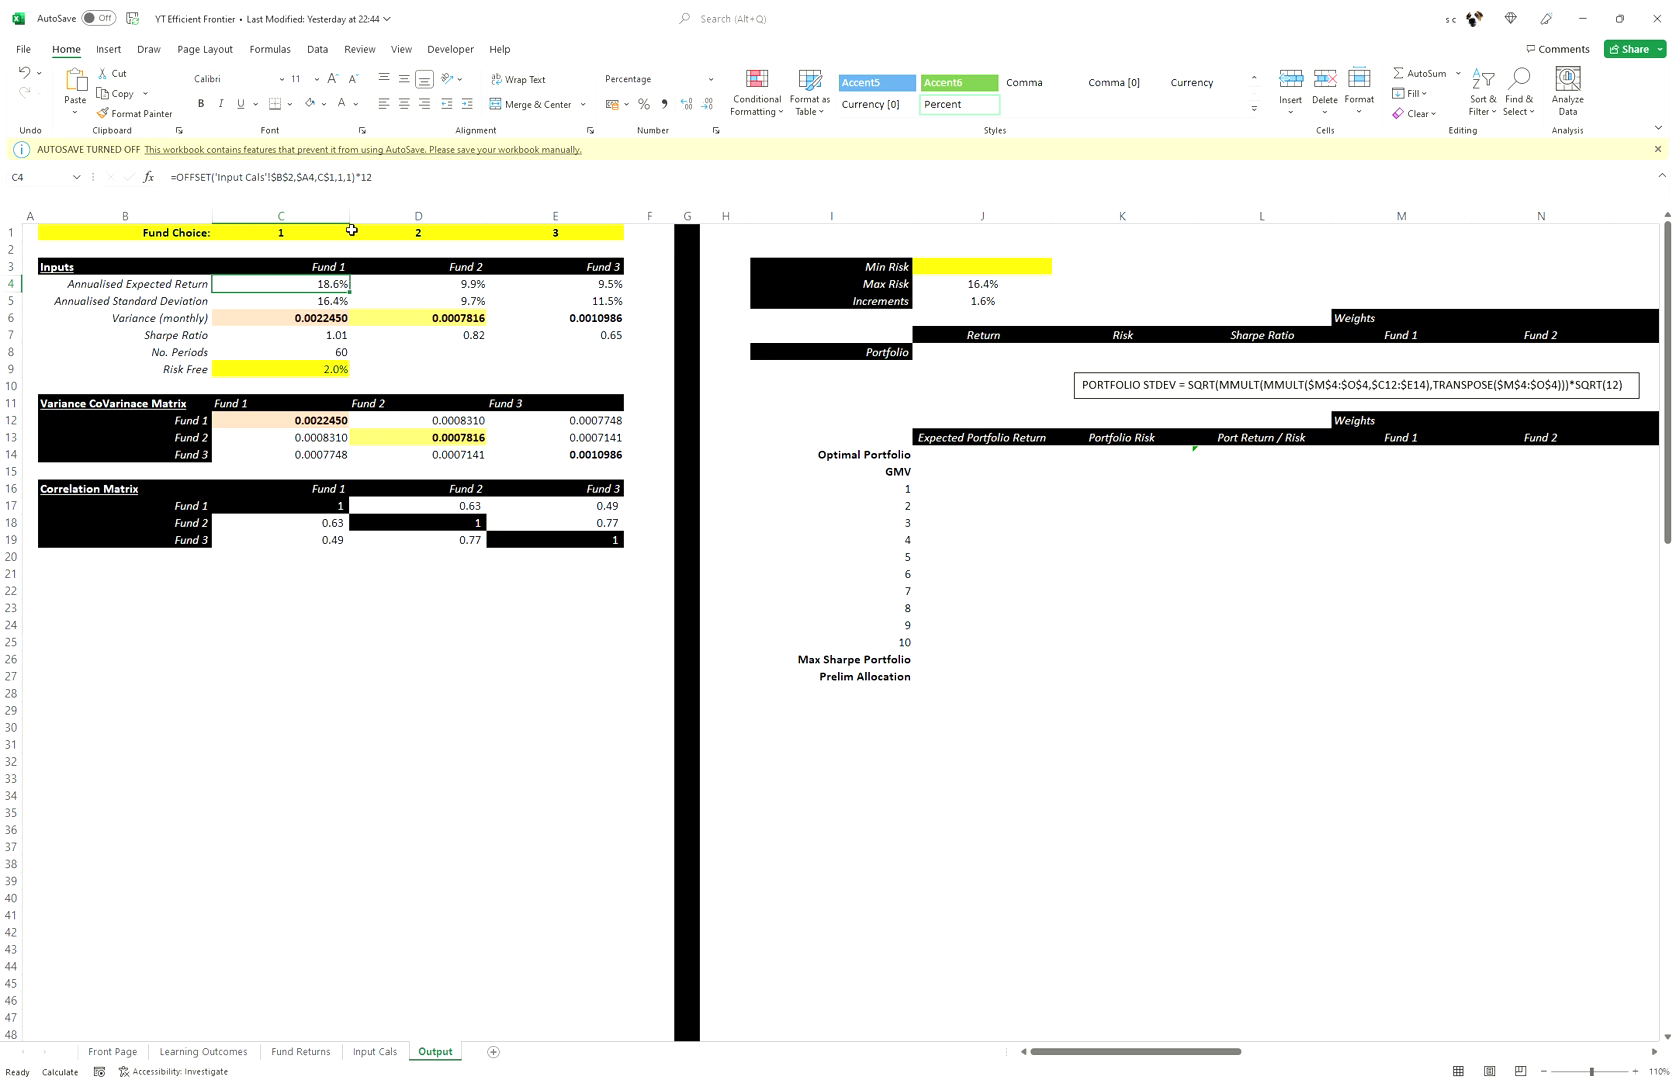
pyautogui.click(205, 303)
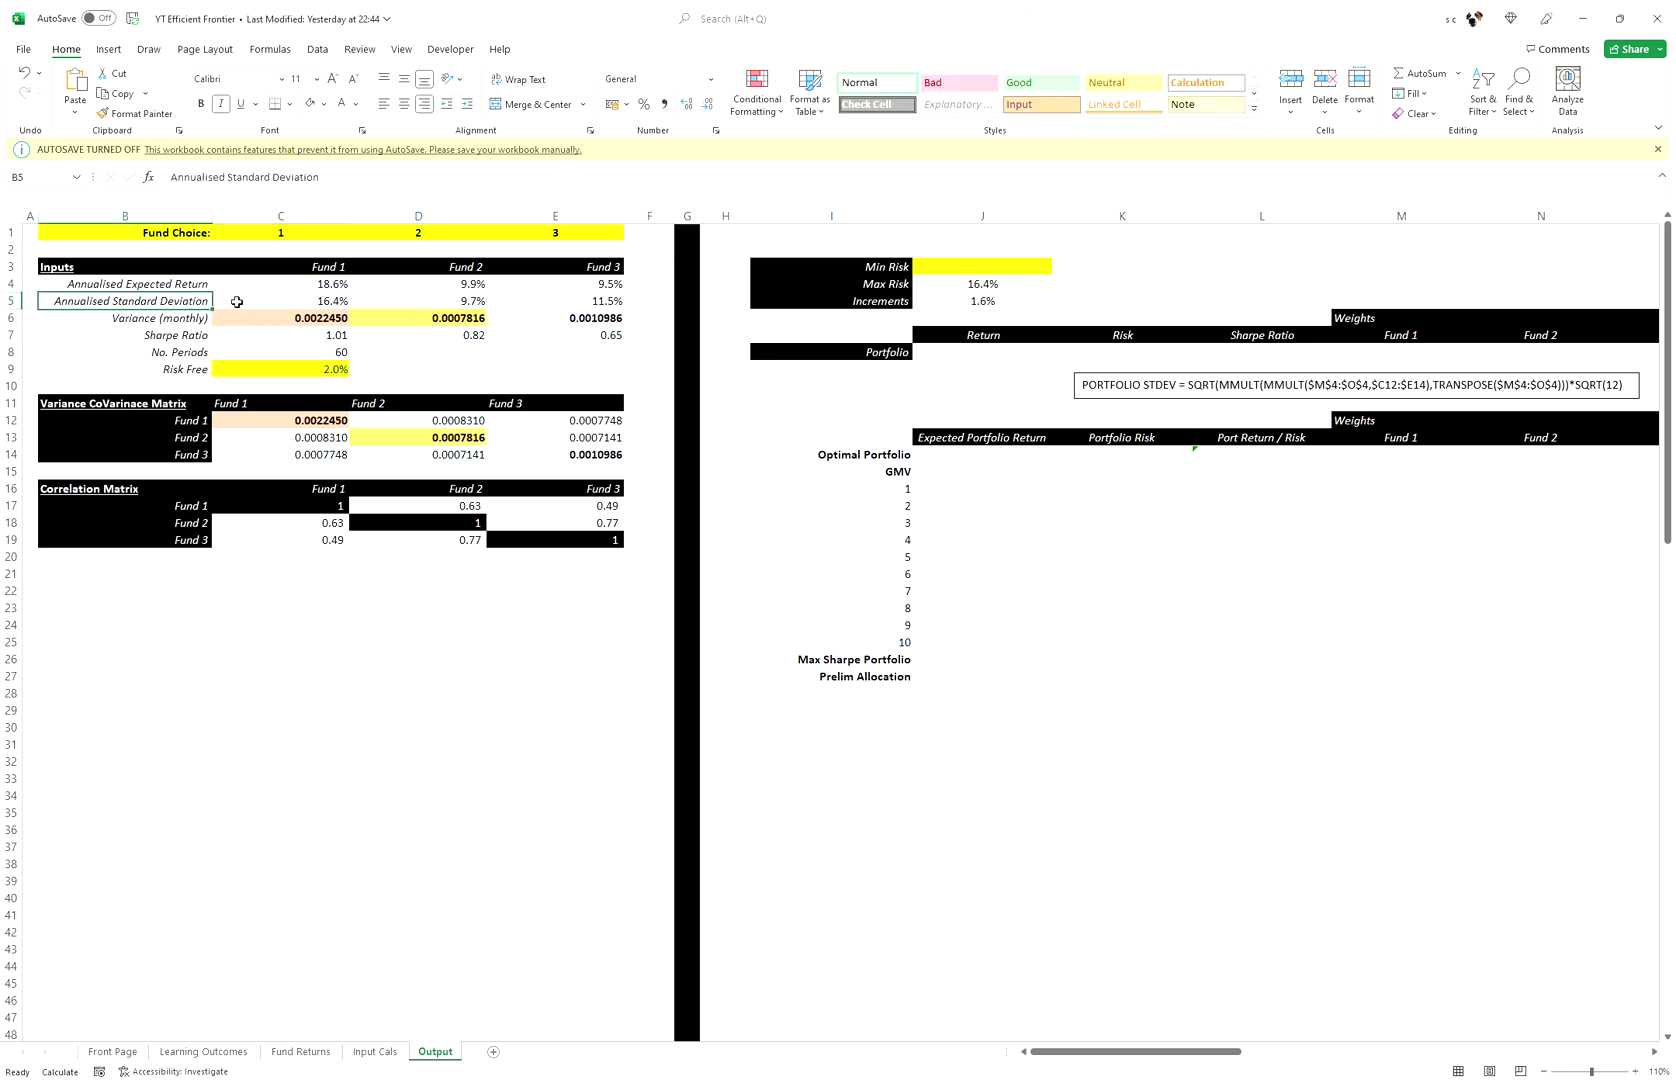
pyautogui.click(250, 300)
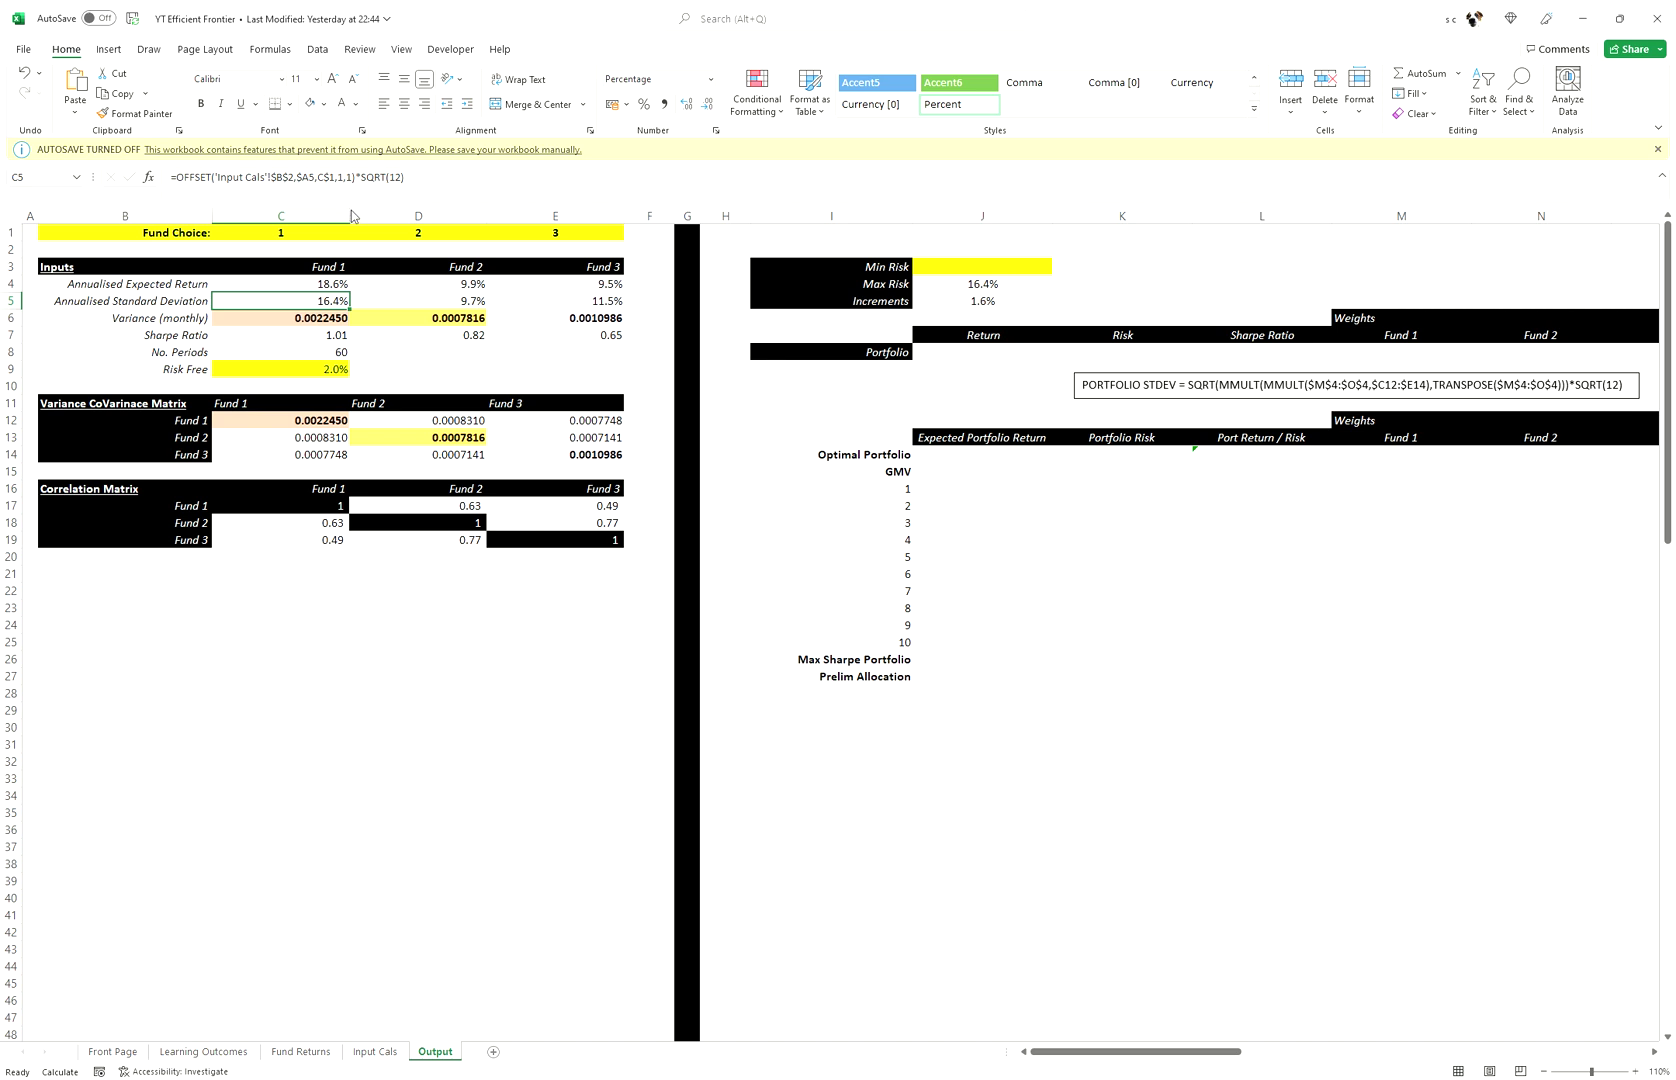
# - Check the cells Fund 1's Sharpe ratio formula references, then look over the risk-free input and the three-fund covariance and correlation matrices
pyautogui.click(322, 339)
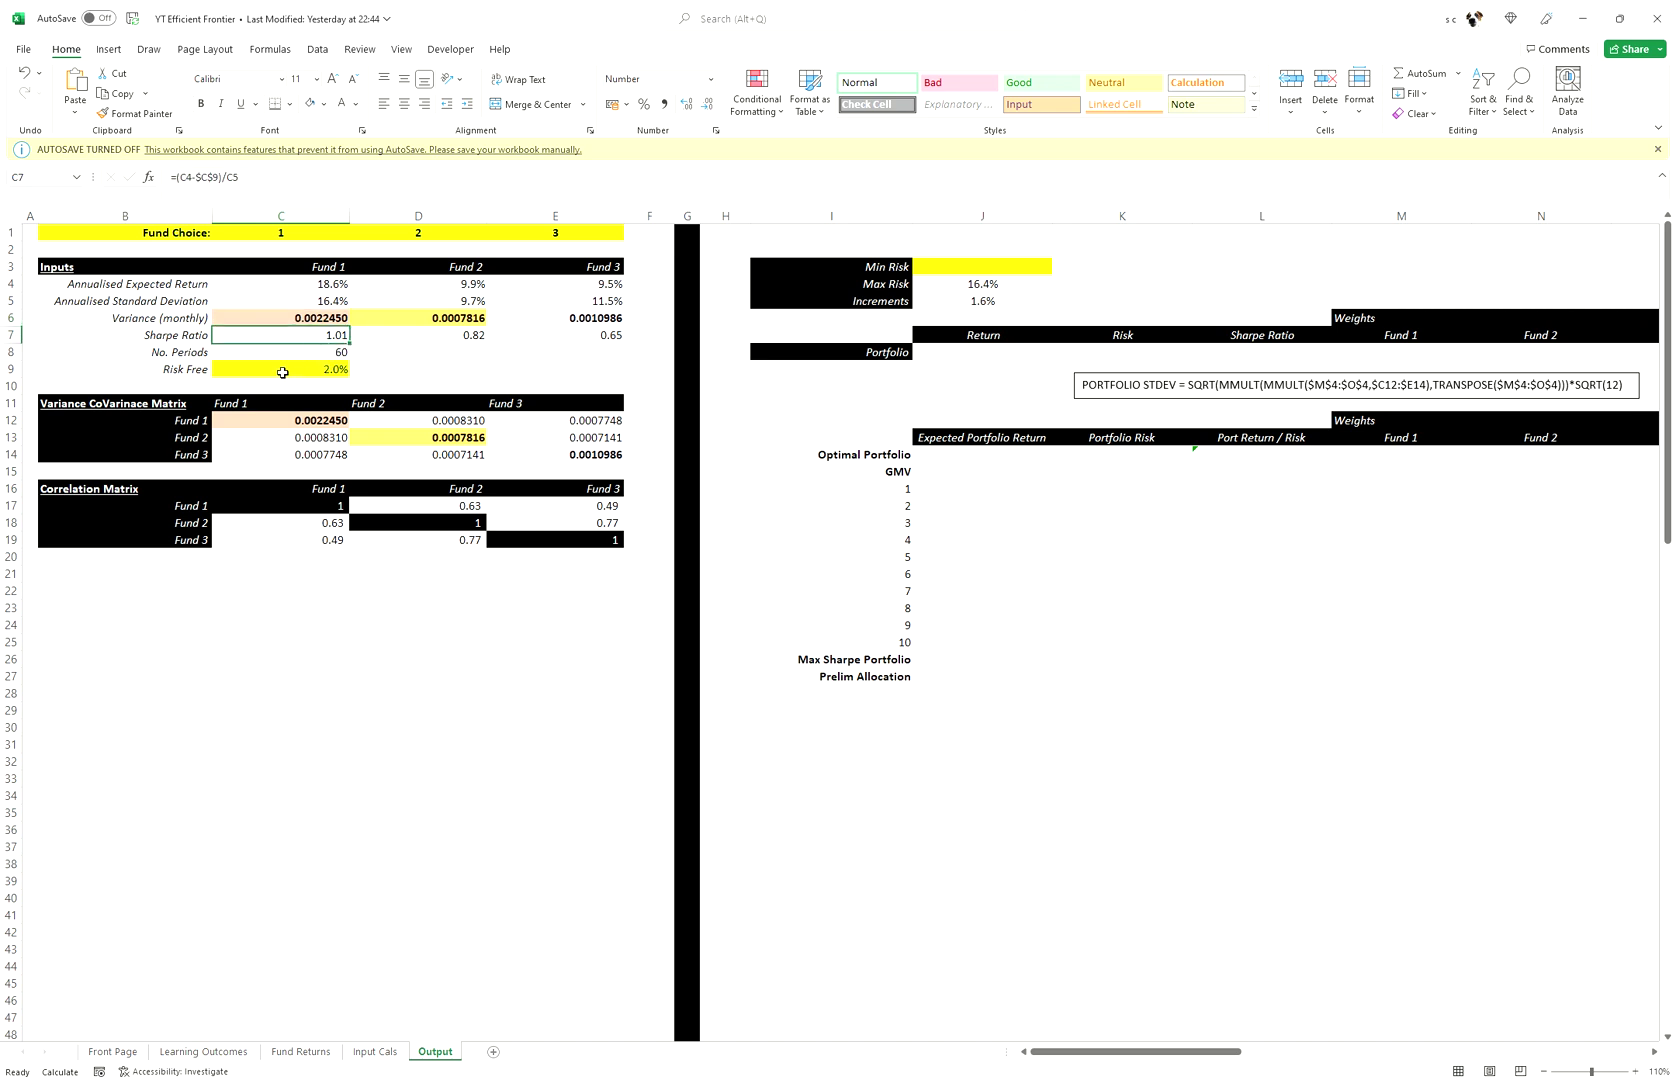
pyautogui.press('F2')
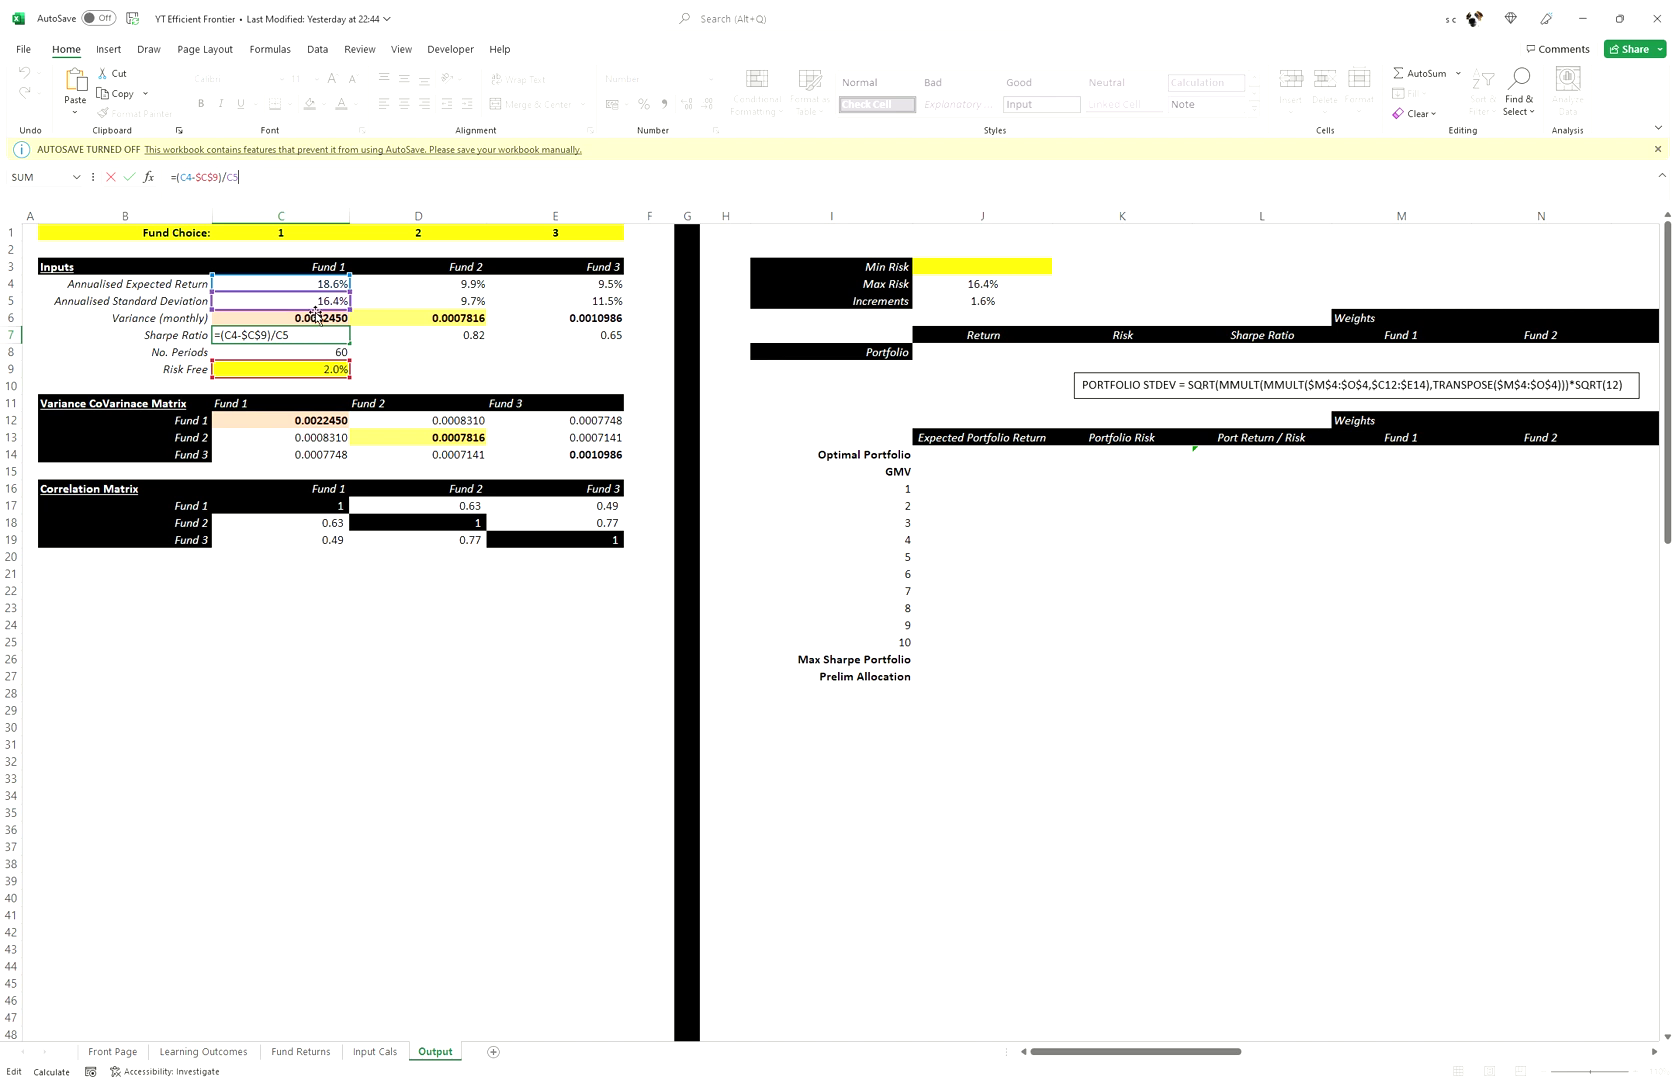
pyautogui.hotkey('ctrl', 'Return')
pyautogui.press('Down')
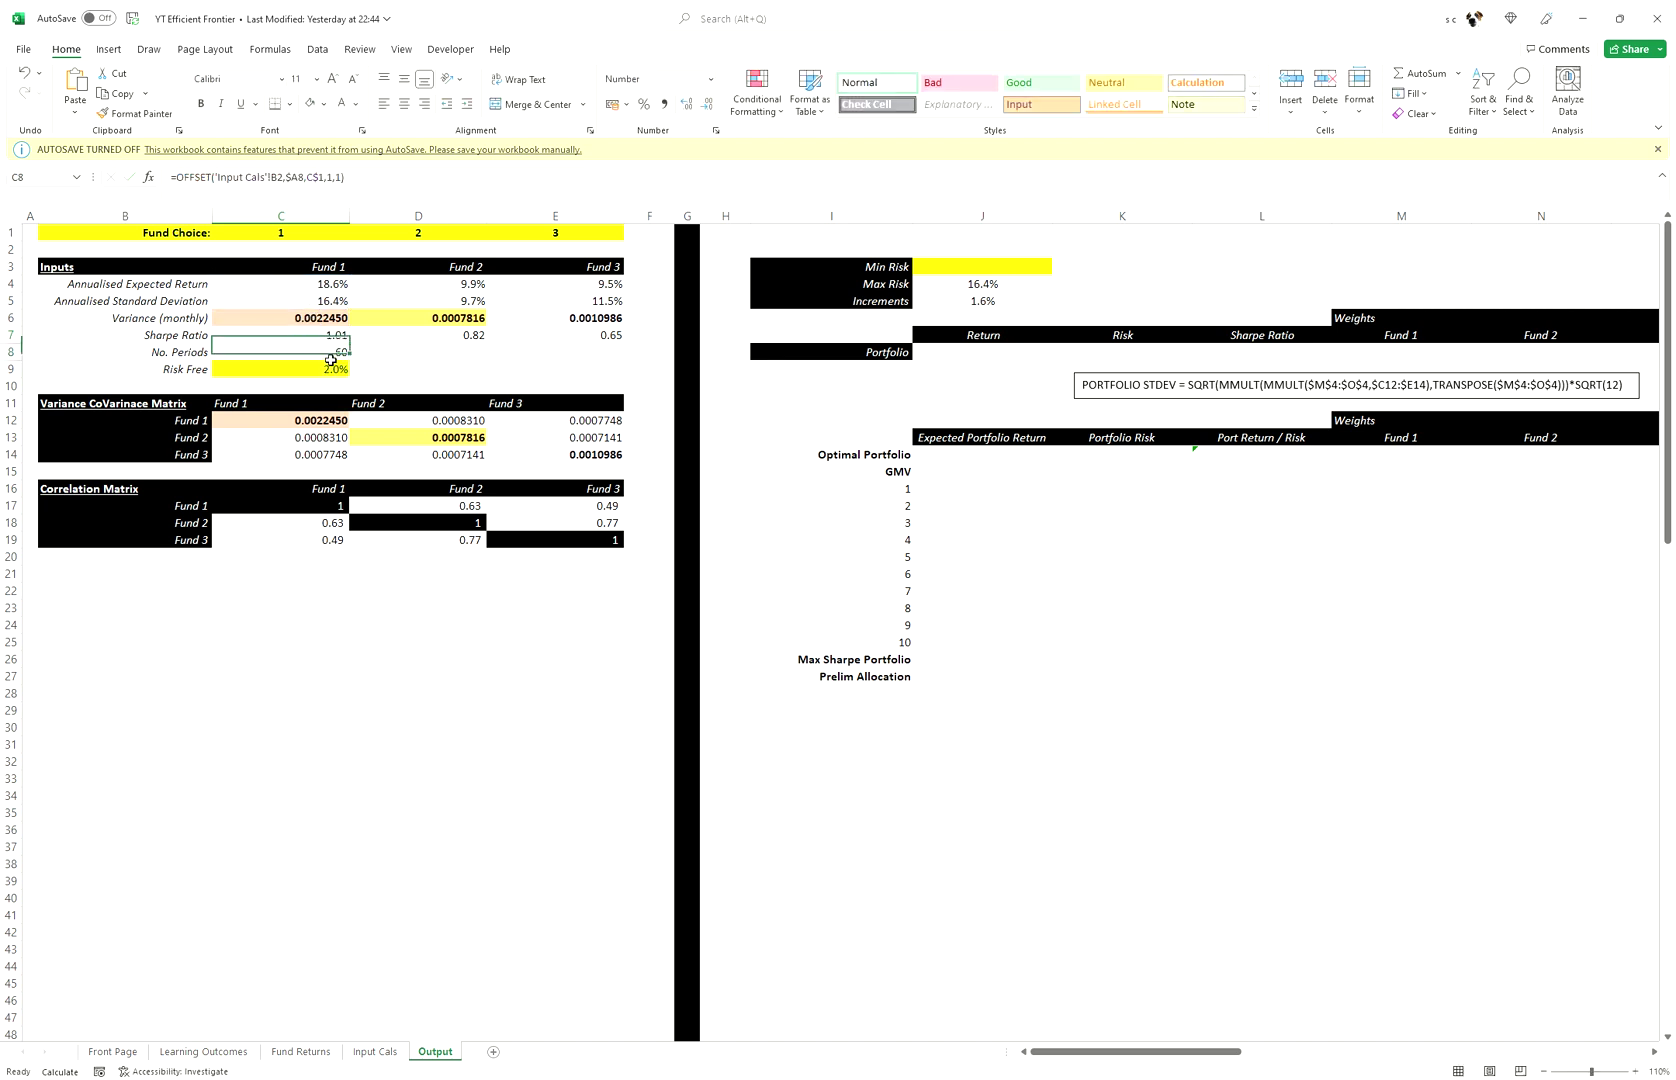
pyautogui.press('Down')
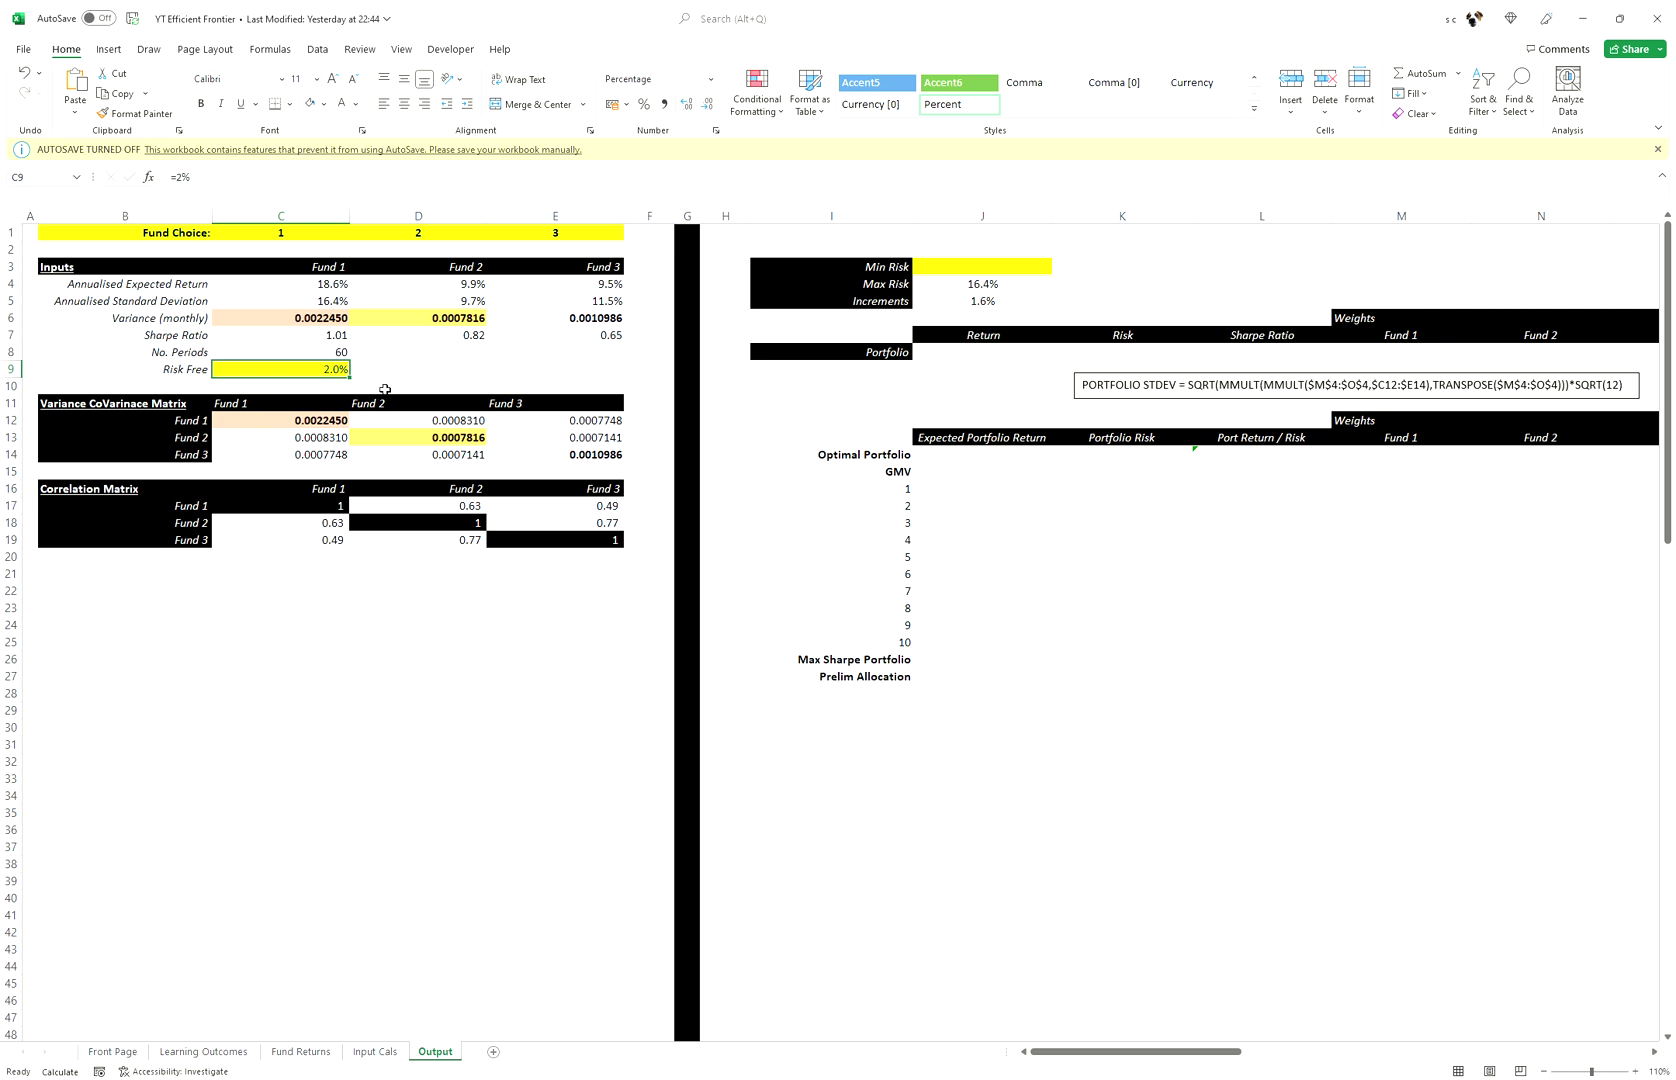
pyautogui.moveTo(127, 407); pyautogui.dragTo(580, 461)
pyautogui.moveTo(279, 503); pyautogui.dragTo(600, 533)
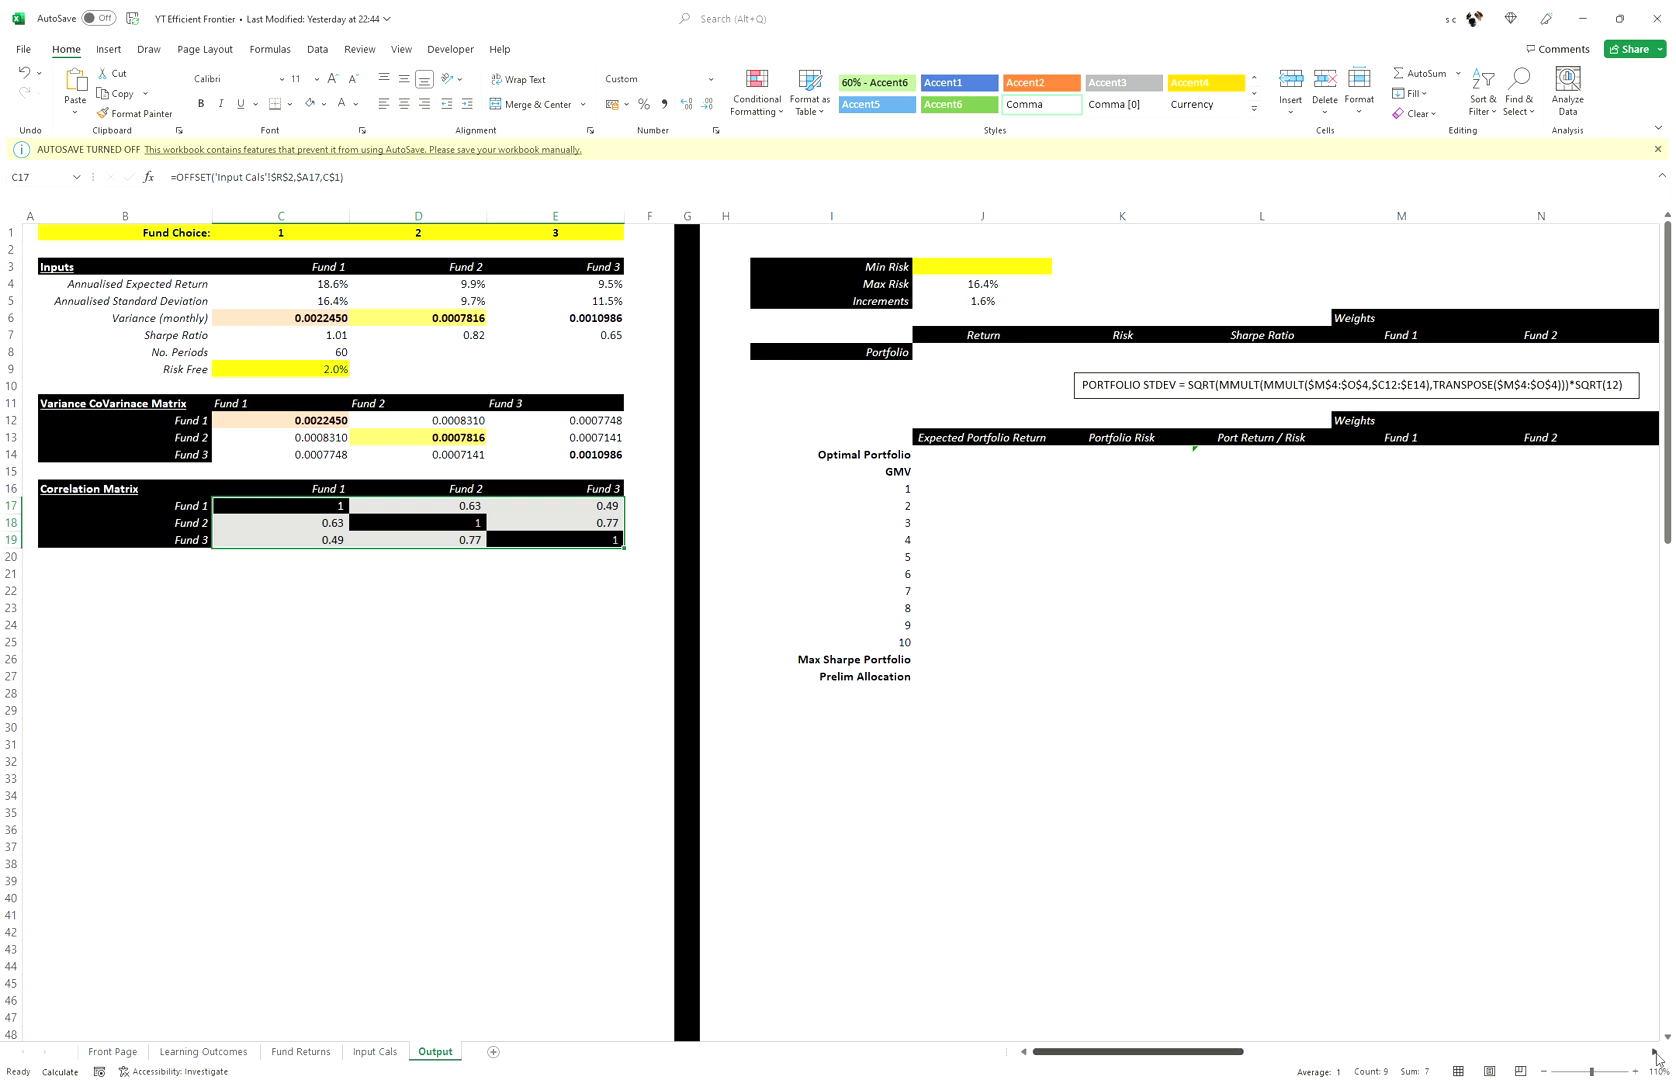
# - Review the Portfolio row from return to total weight, checking the return, risk and Sharpe ratio formulas in J8:L8
pyautogui.click(1655, 1052)
pyautogui.click(1655, 1052)
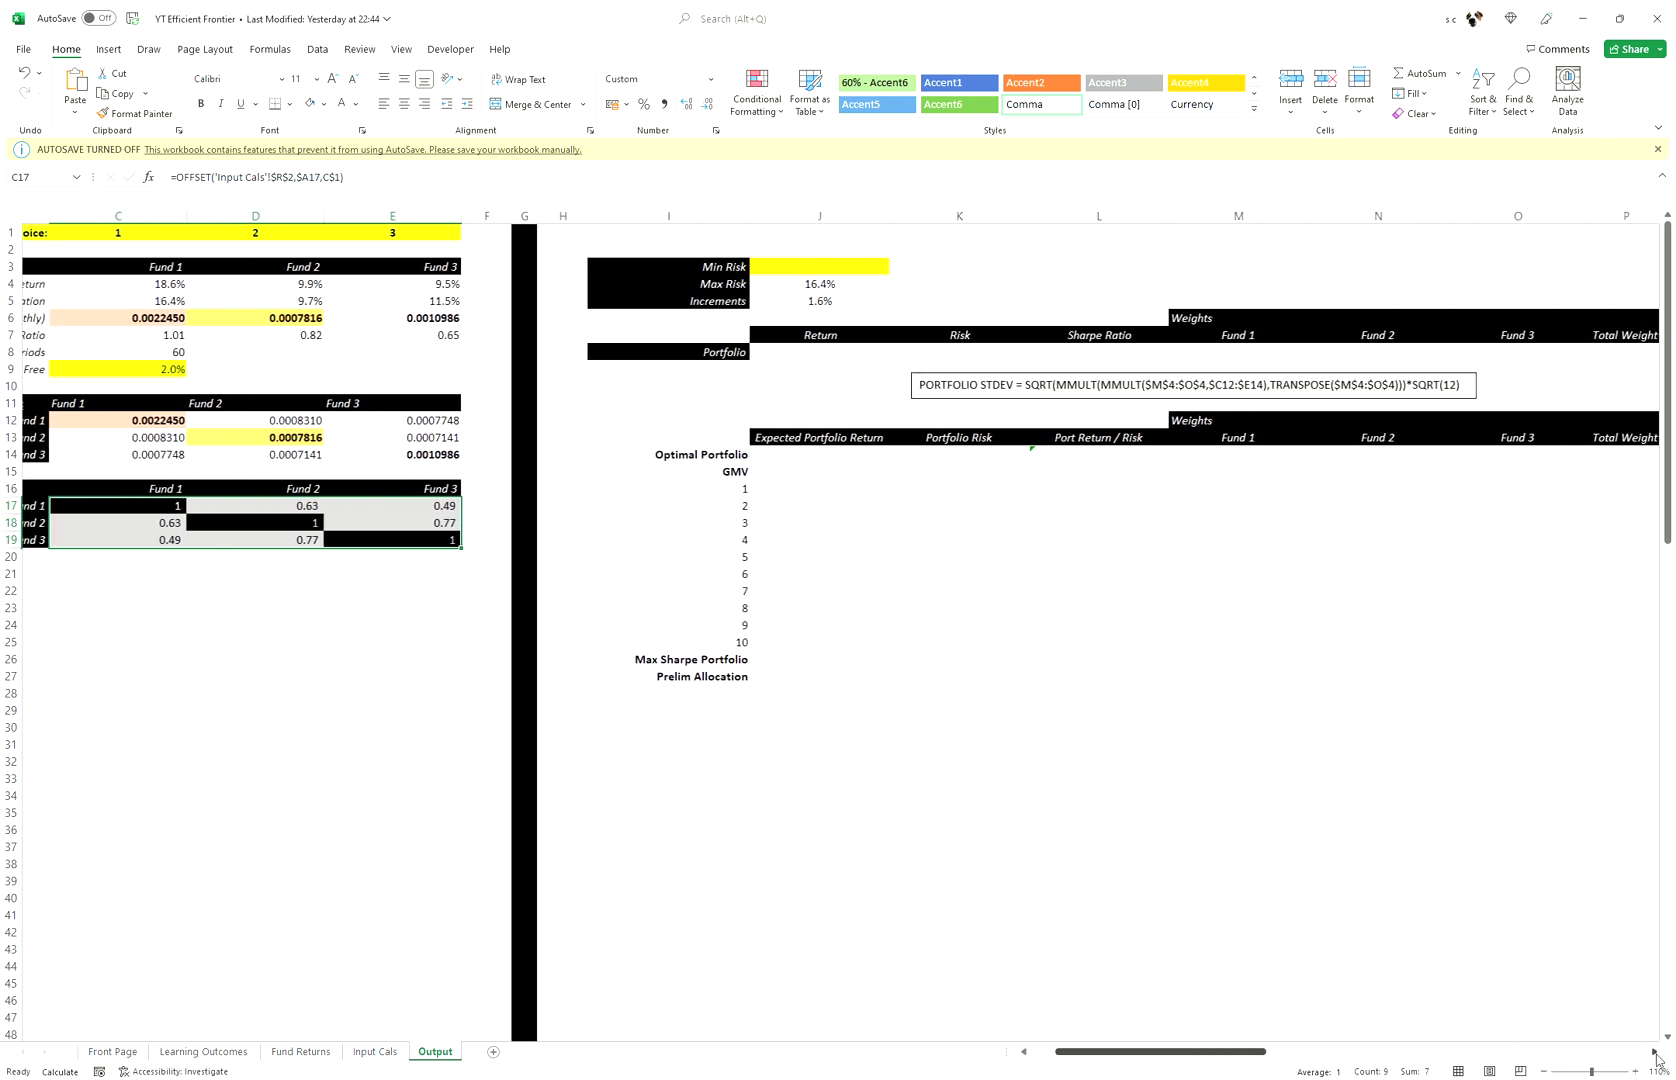
pyautogui.click(787, 352)
pyautogui.moveTo(789, 352); pyautogui.dragTo(1610, 358)
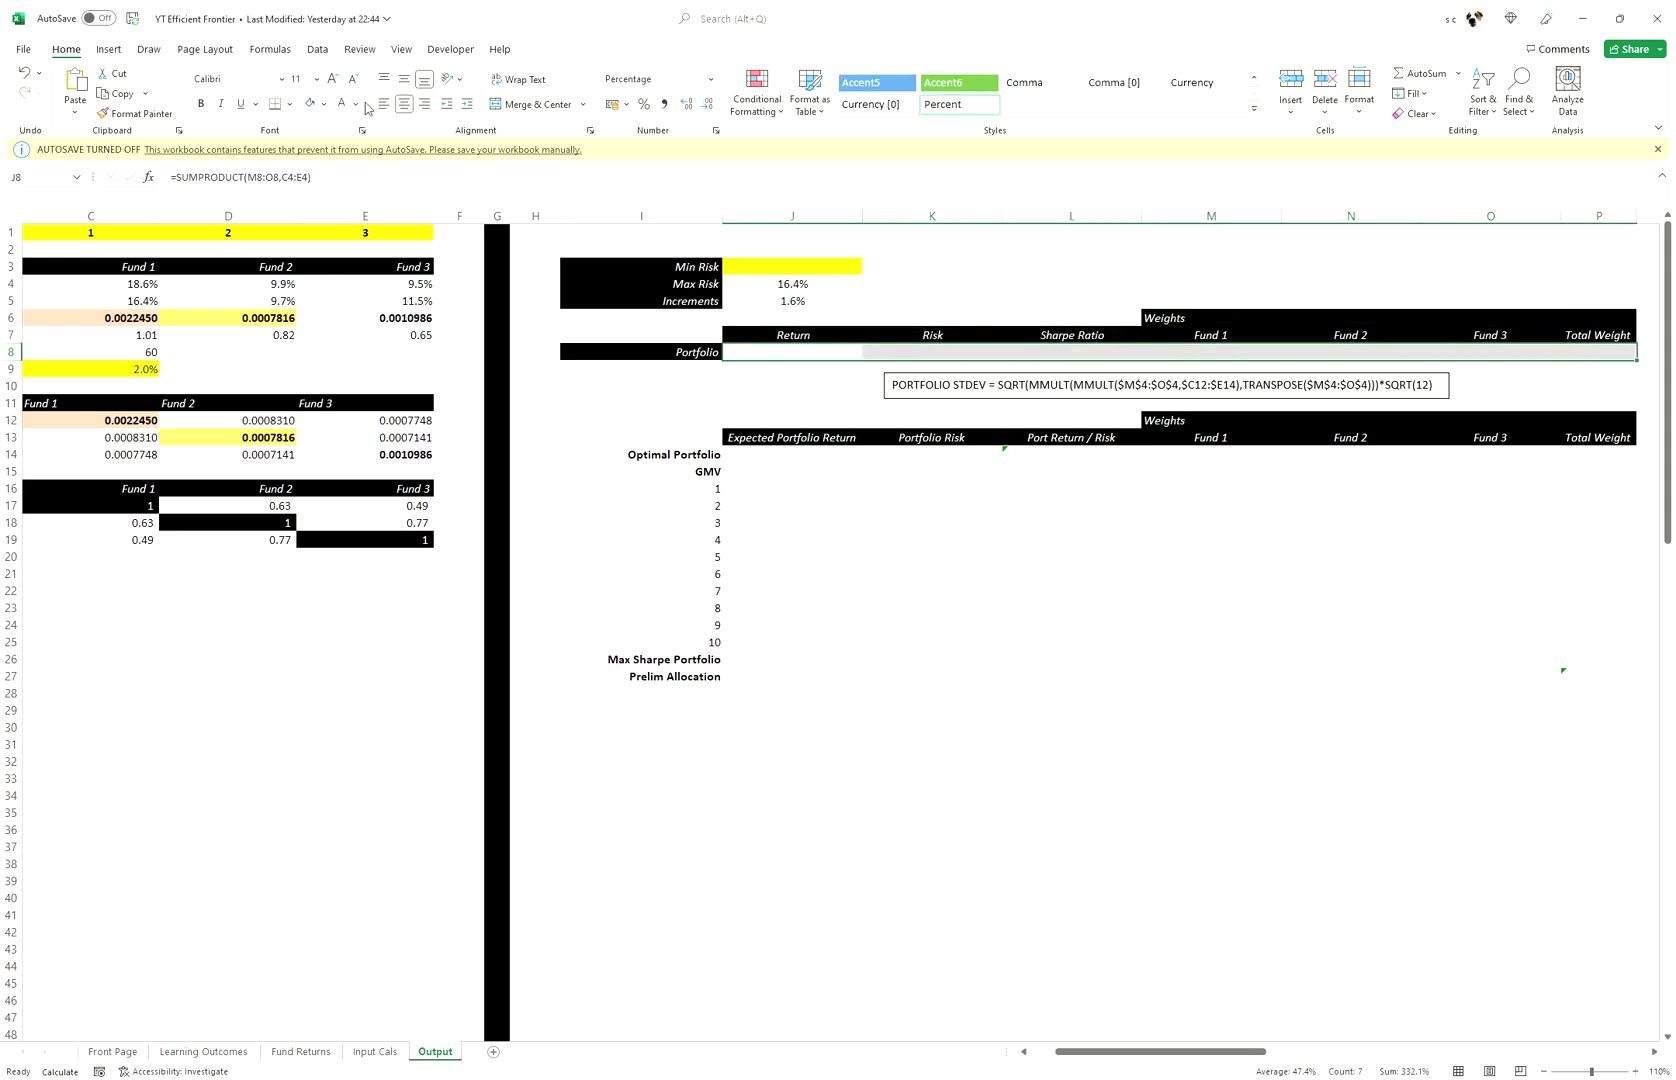
pyautogui.doubleClick(843, 356)
pyautogui.press('Escape')
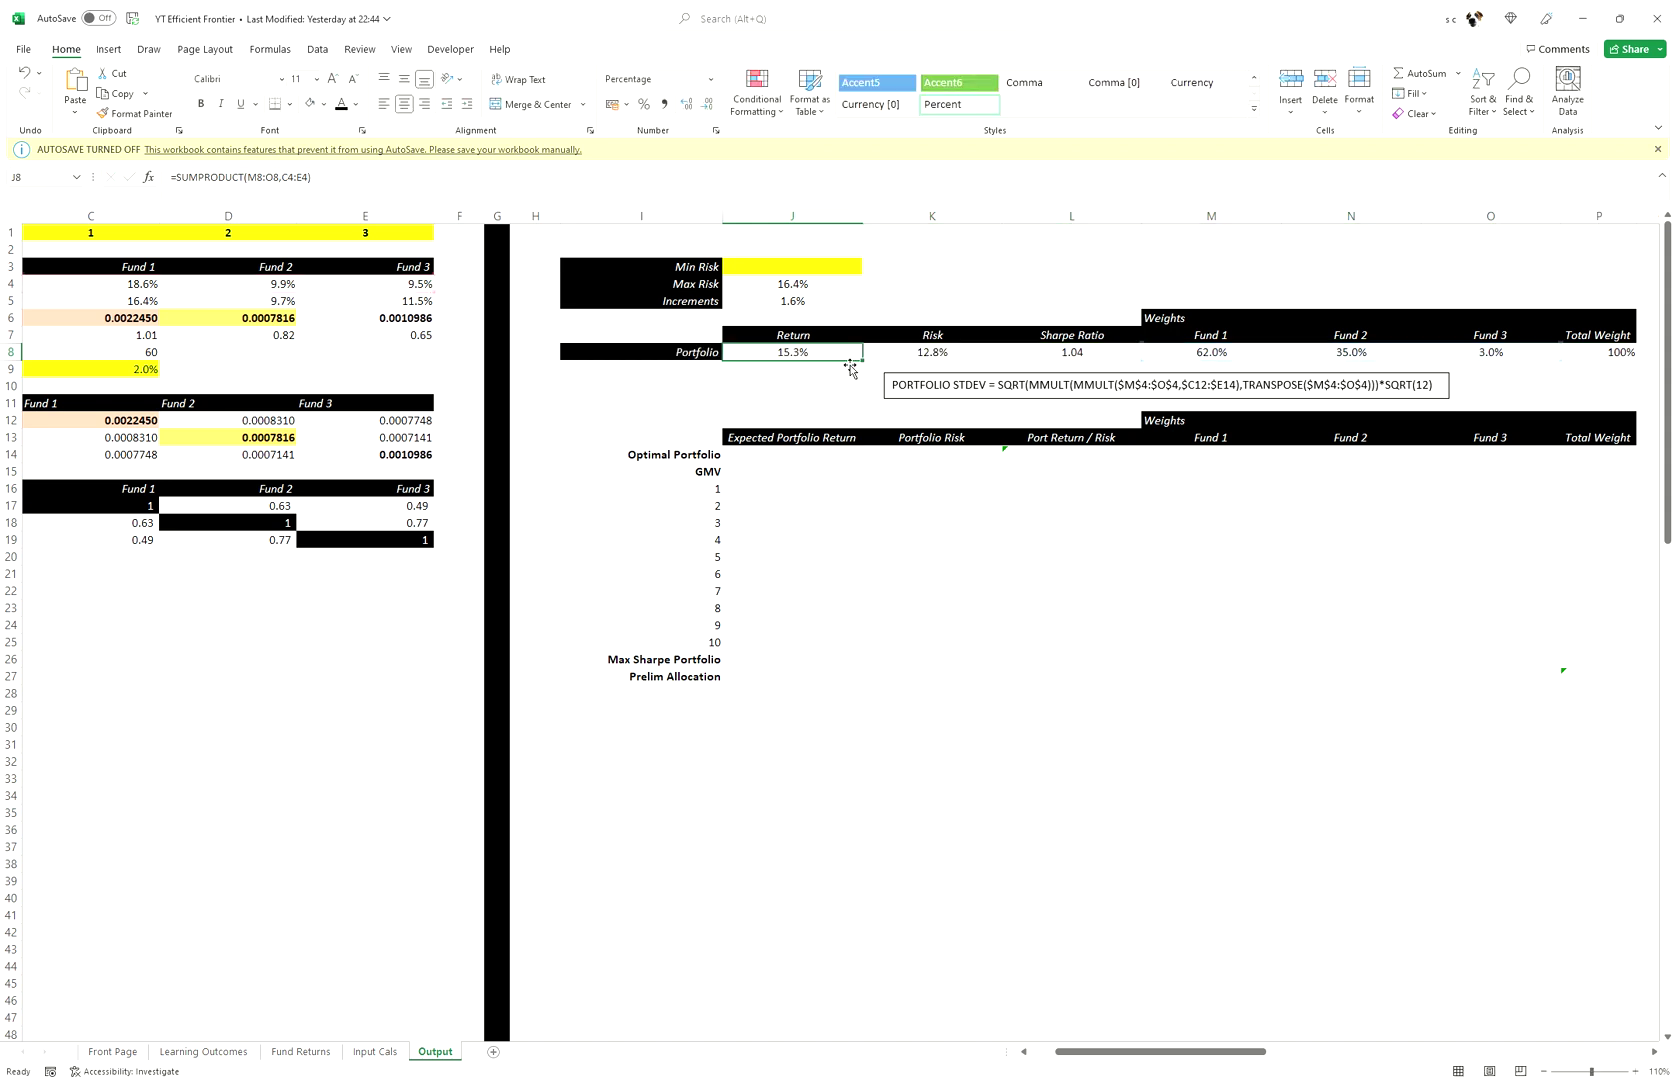
pyautogui.click(938, 355)
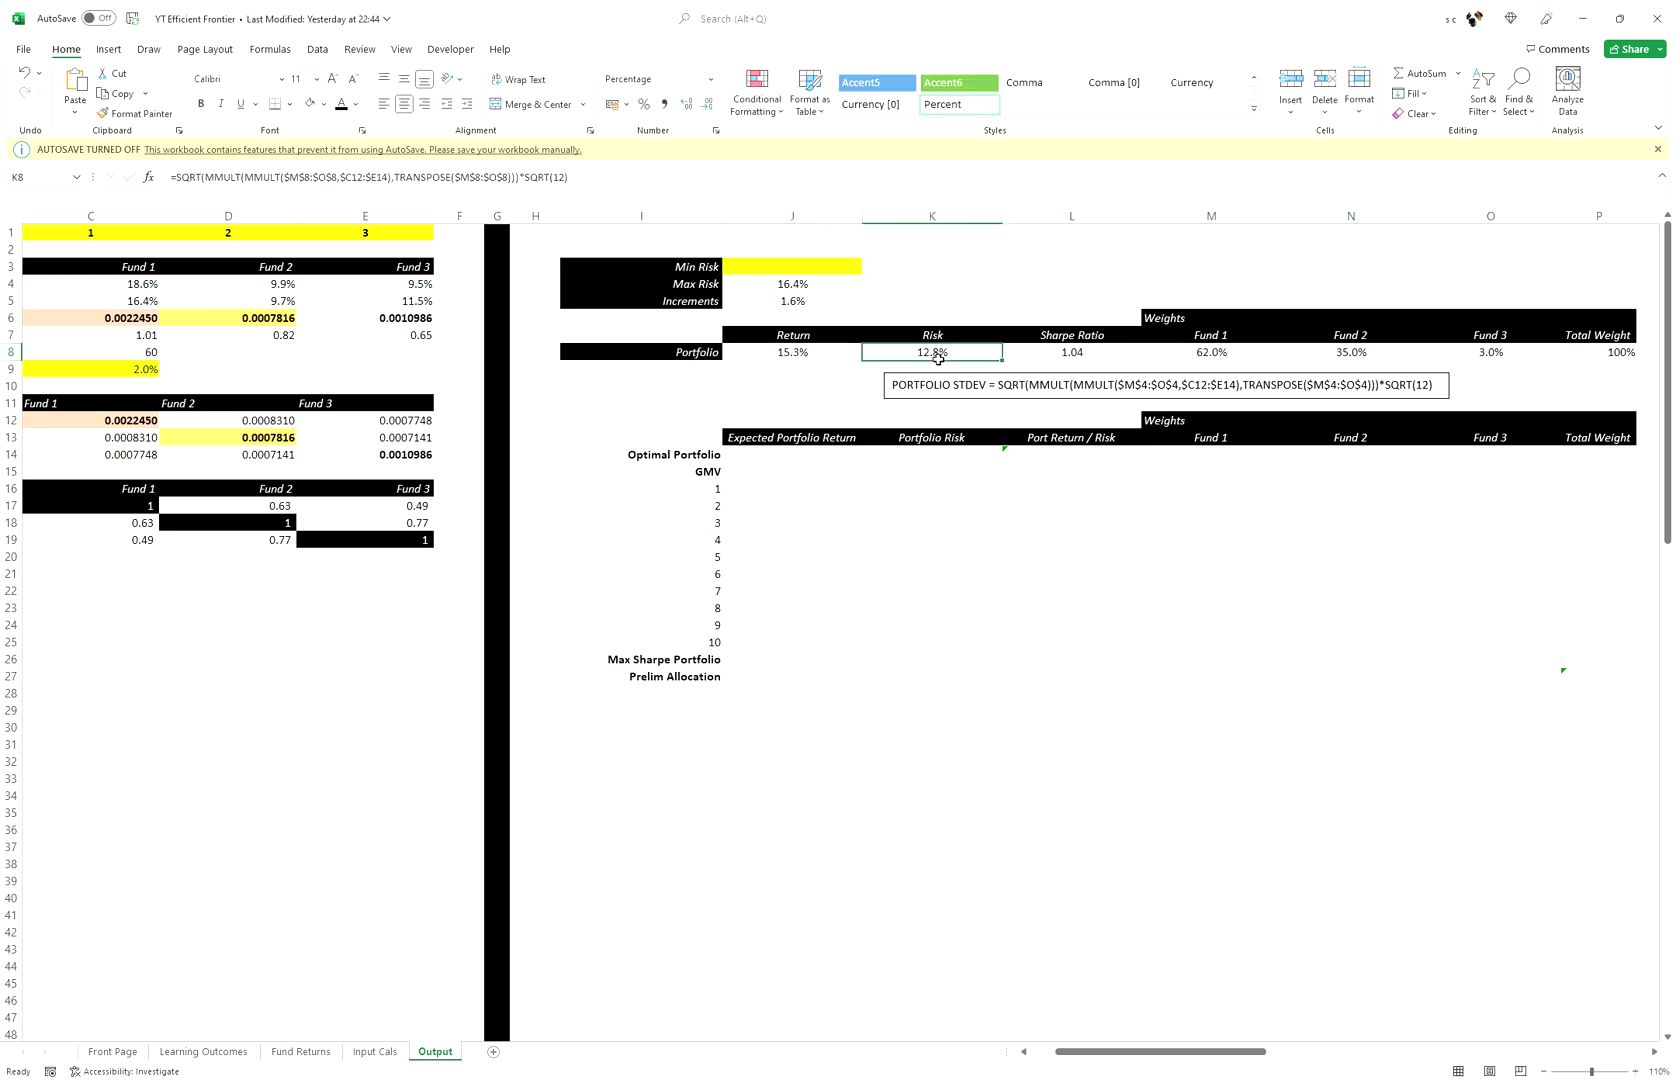
pyautogui.click(1079, 356)
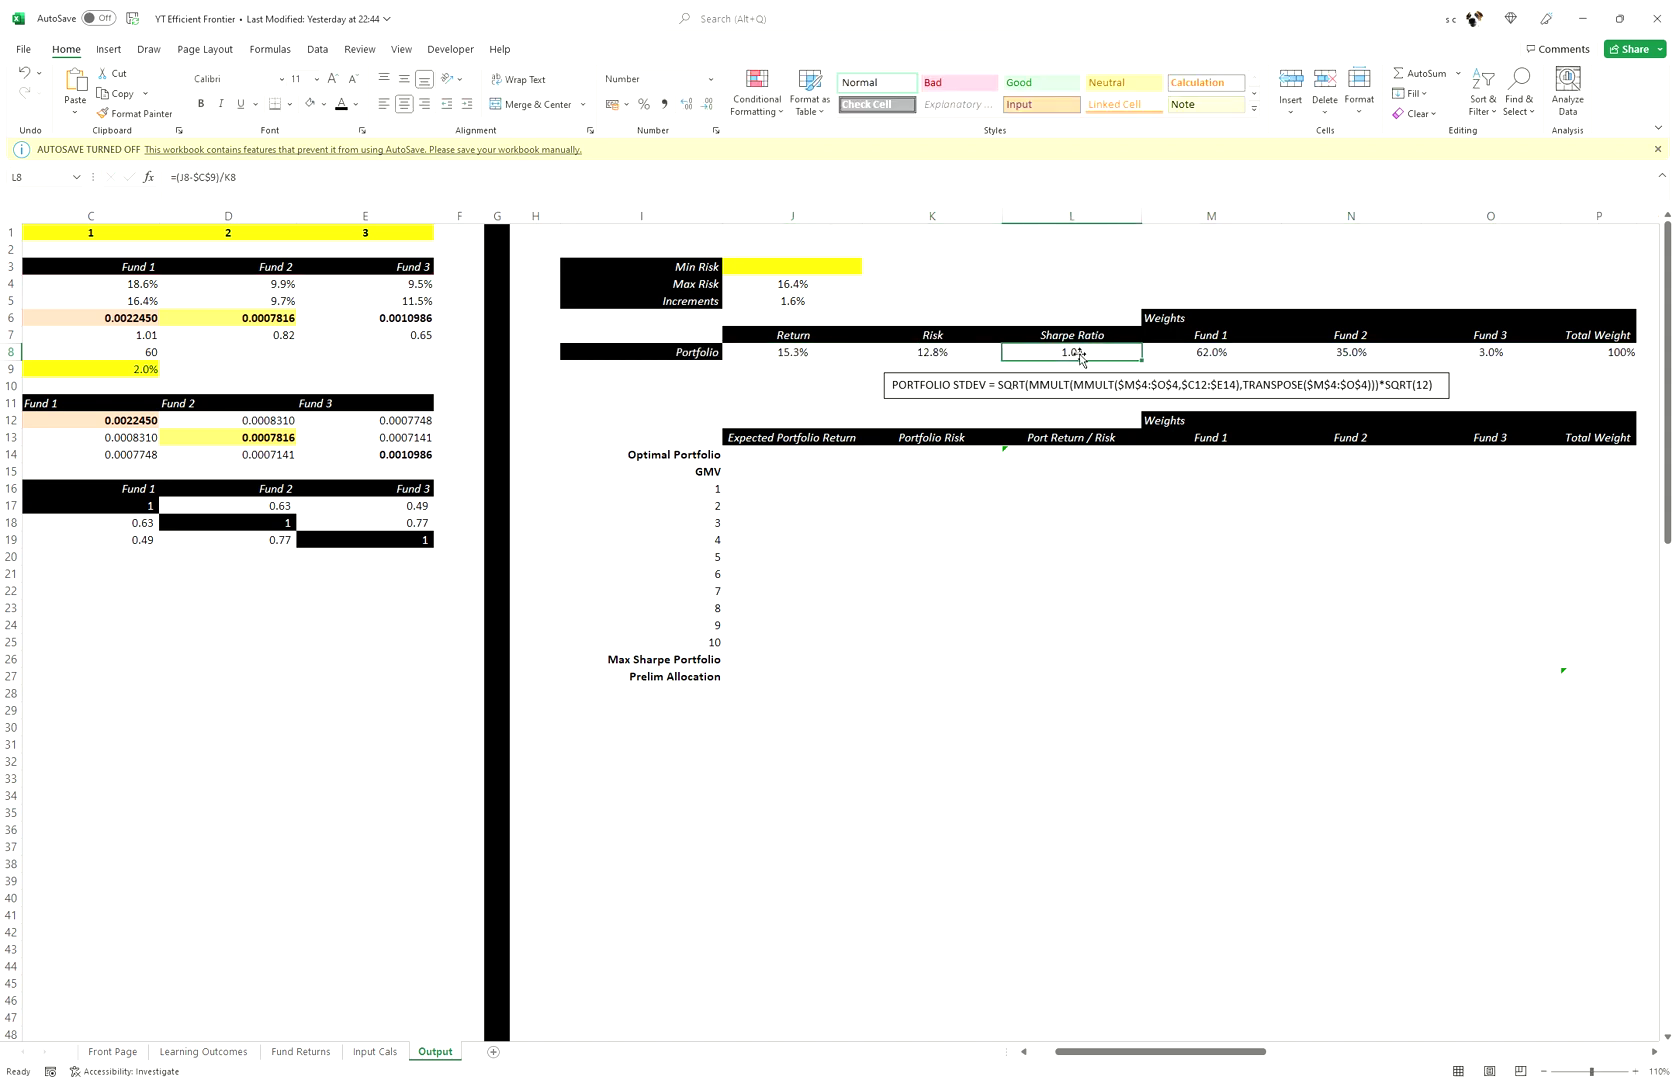
# - Set the Portfolio row's Fund 1 weight in M8 to =1/3 and fill it across to Fund 3 in O8
pyautogui.click(1220, 356)
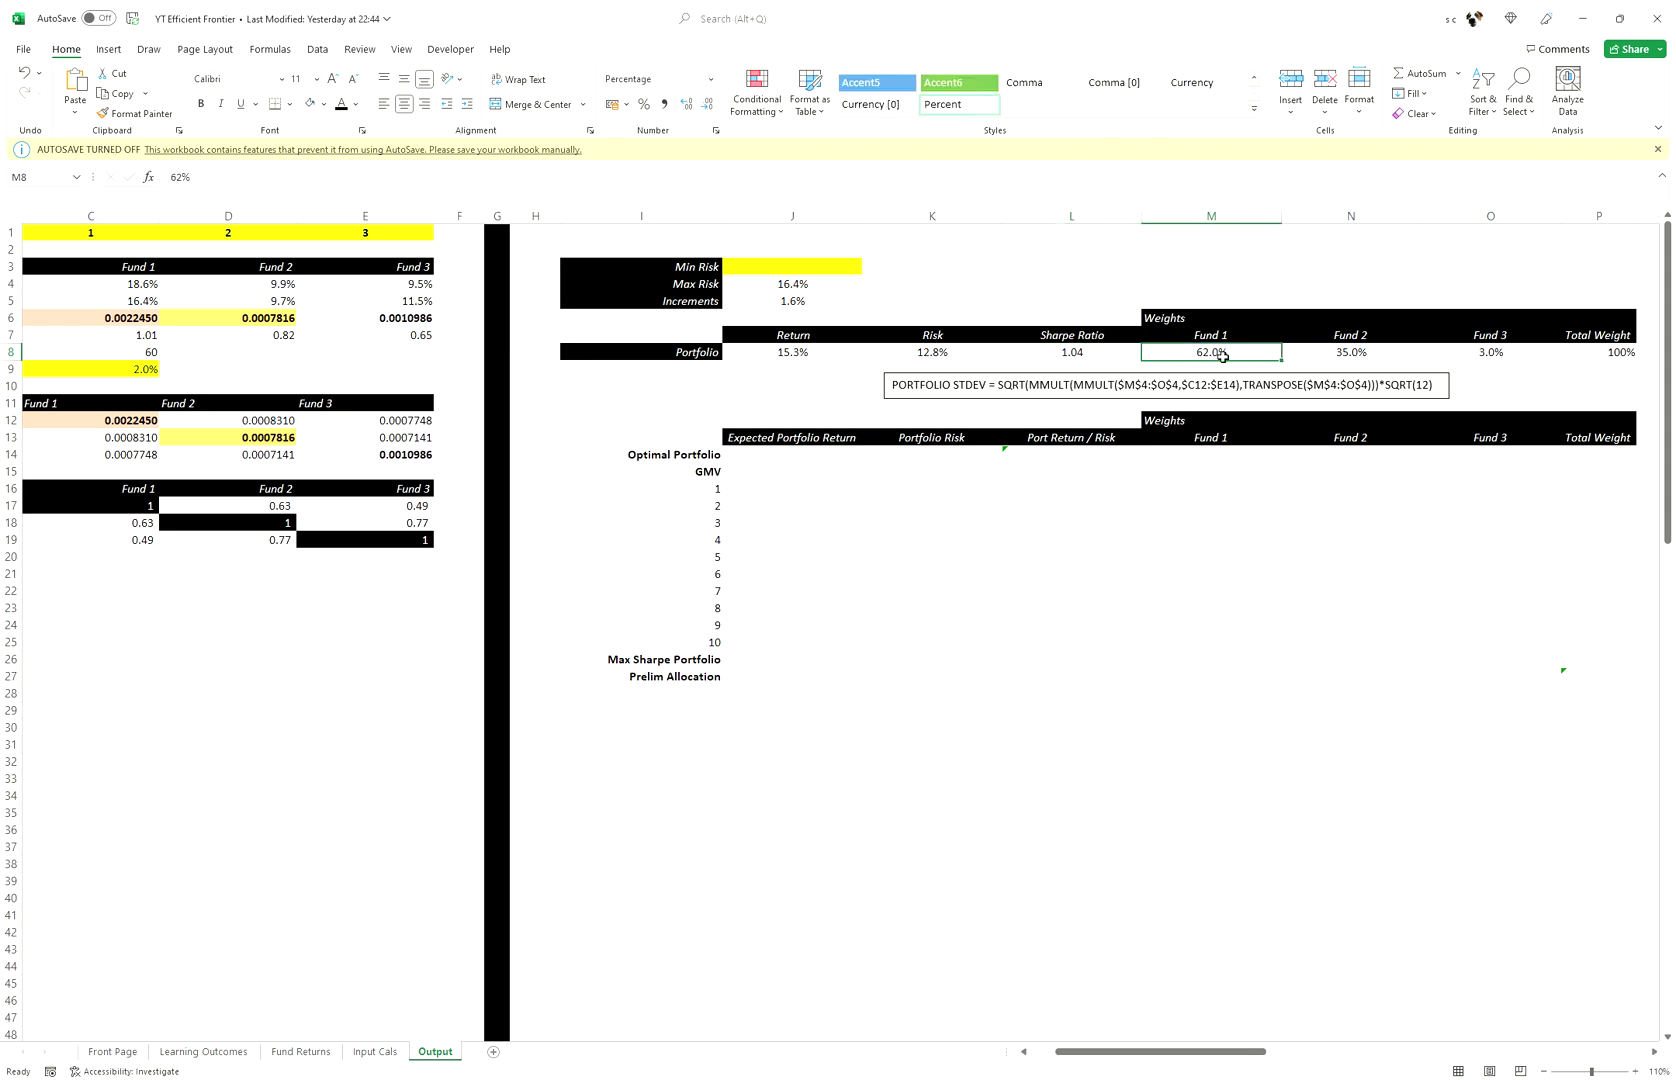
pyautogui.write('=/13')
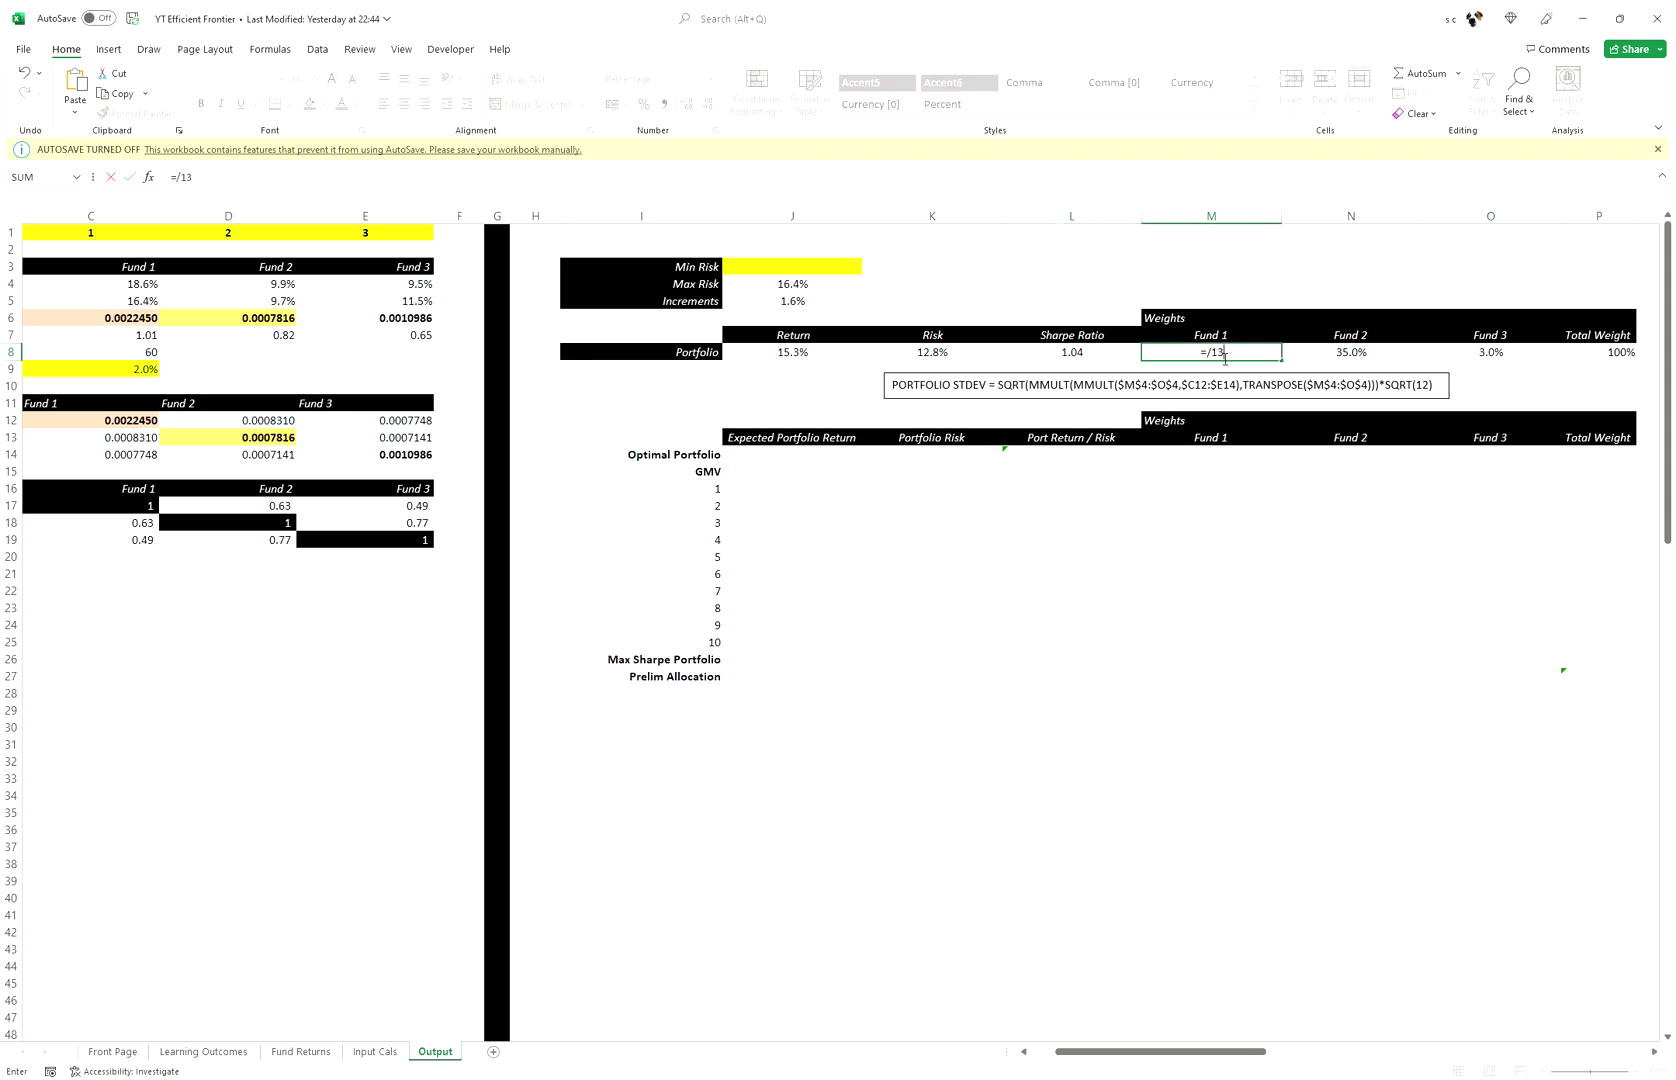
pyautogui.press('Return')
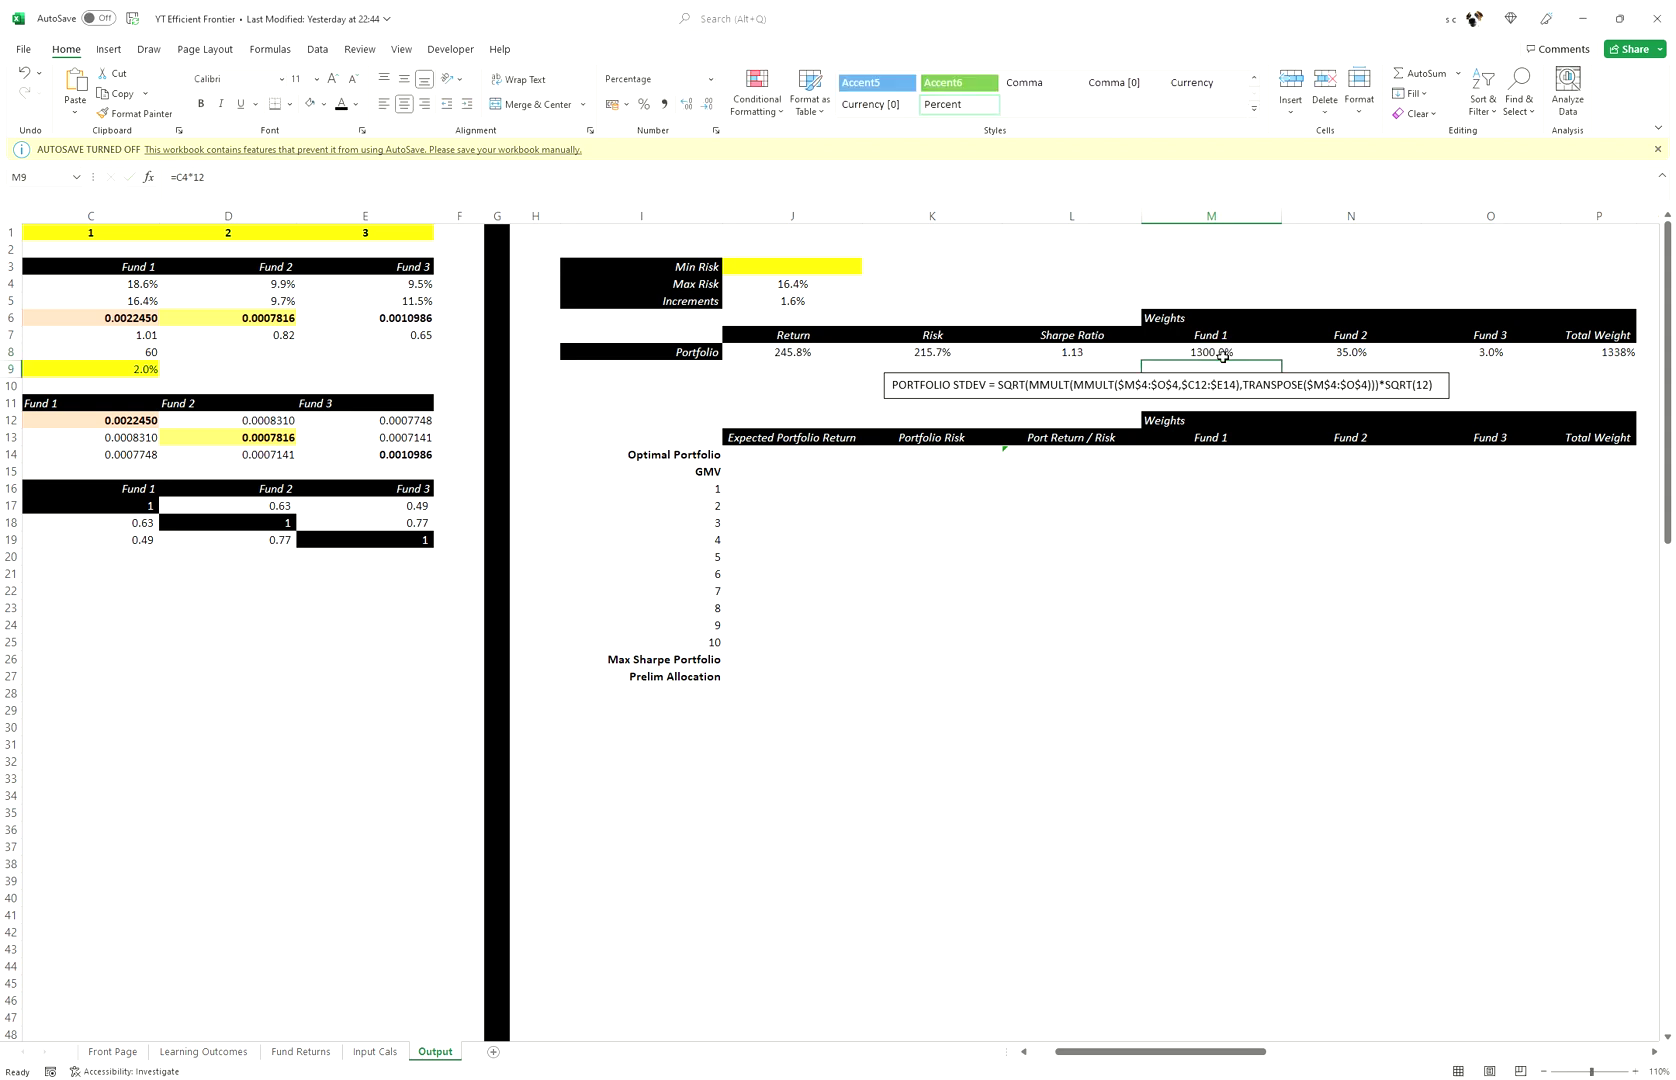
pyautogui.click(1222, 356)
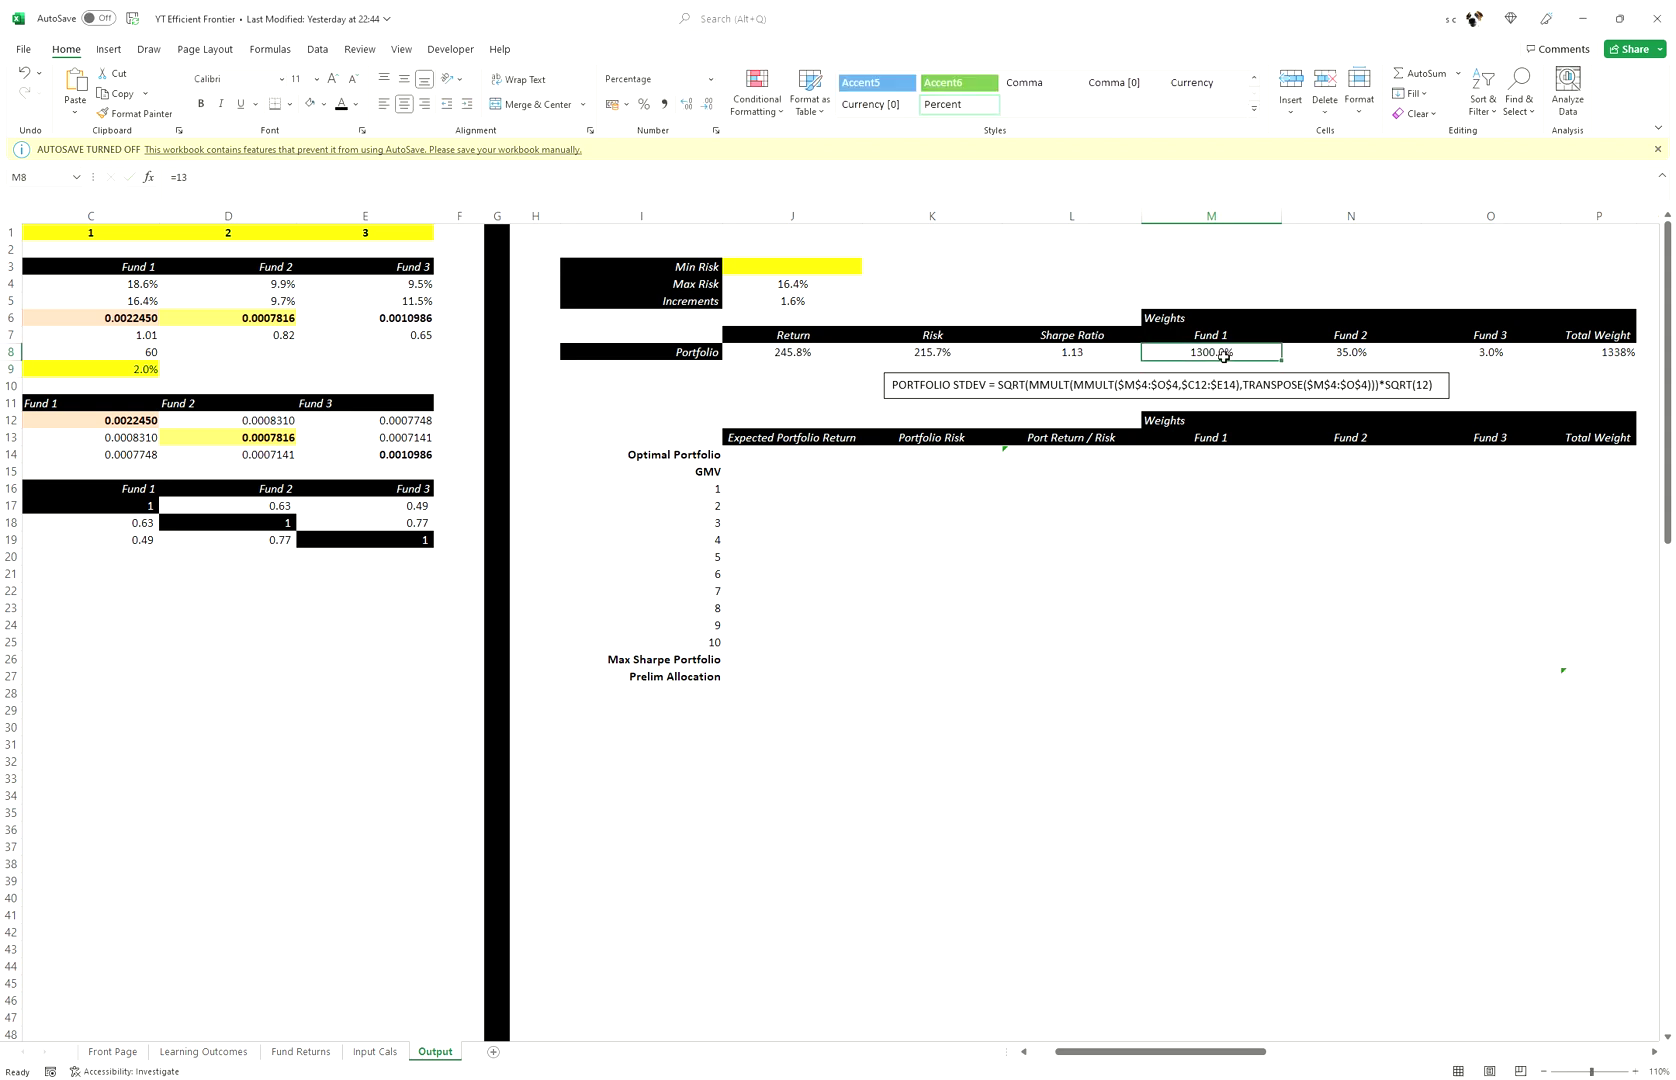
pyautogui.click(194, 184)
pyautogui.click(188, 183)
pyautogui.write('/3')
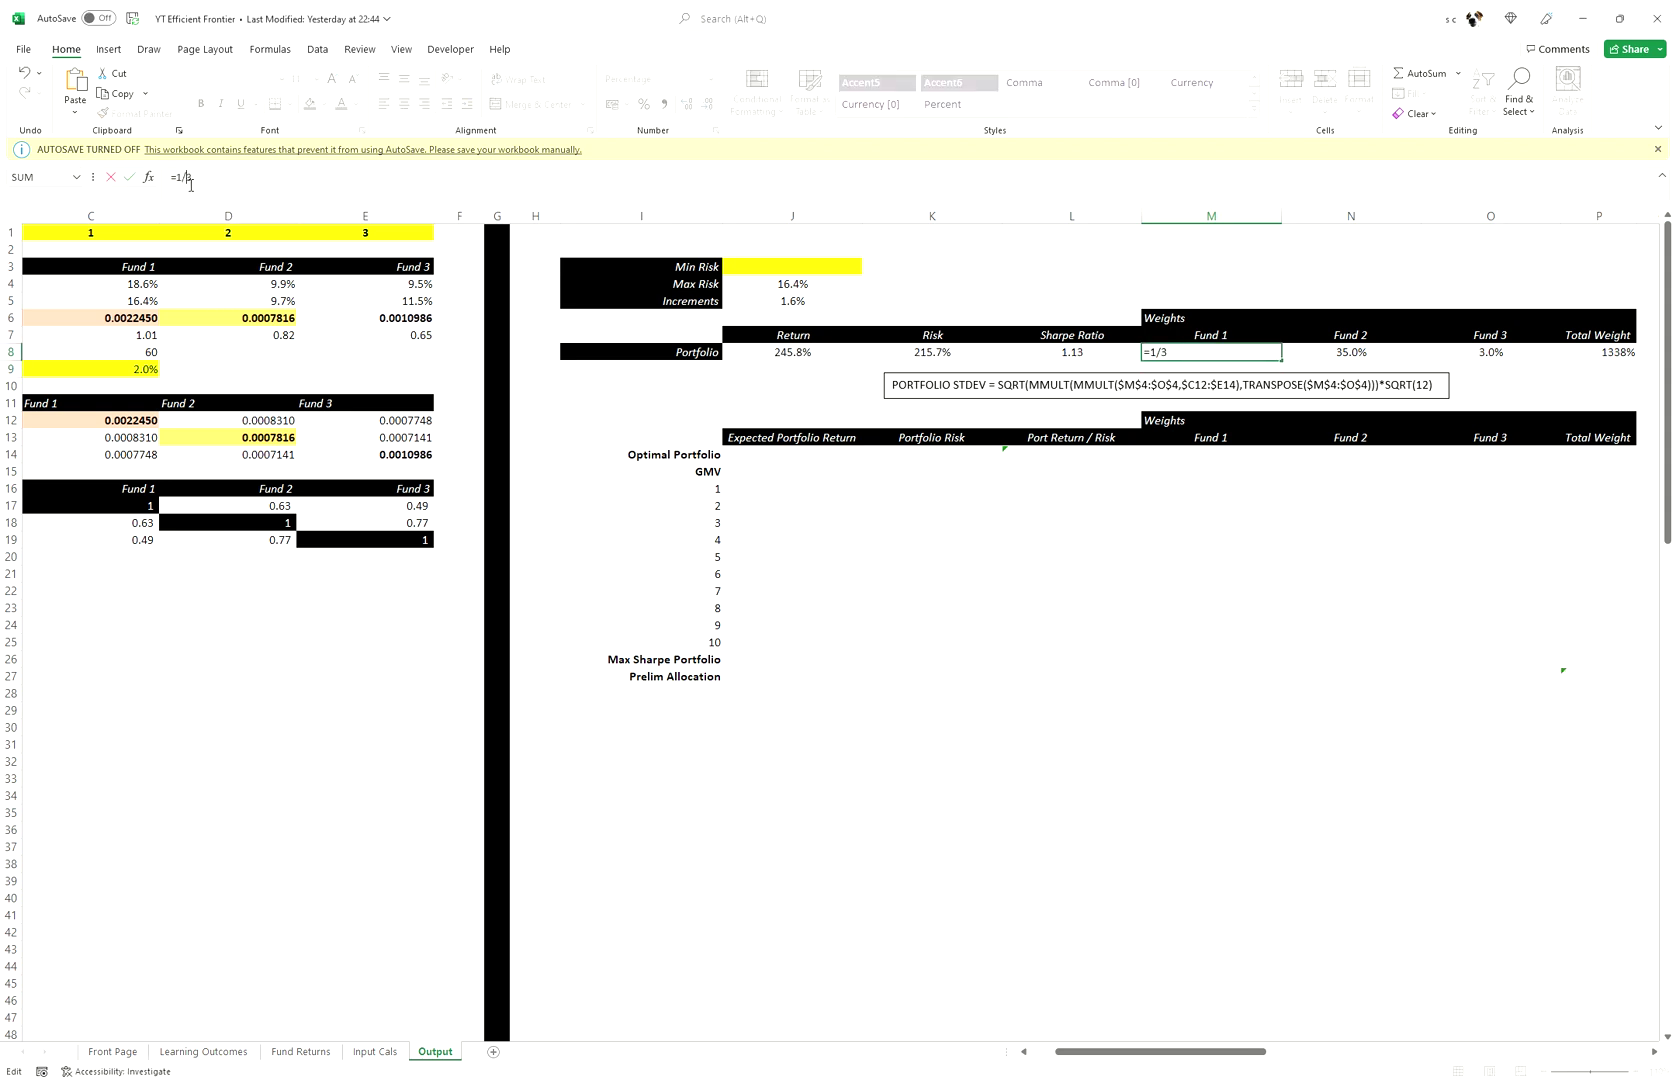
pyautogui.press('Return')
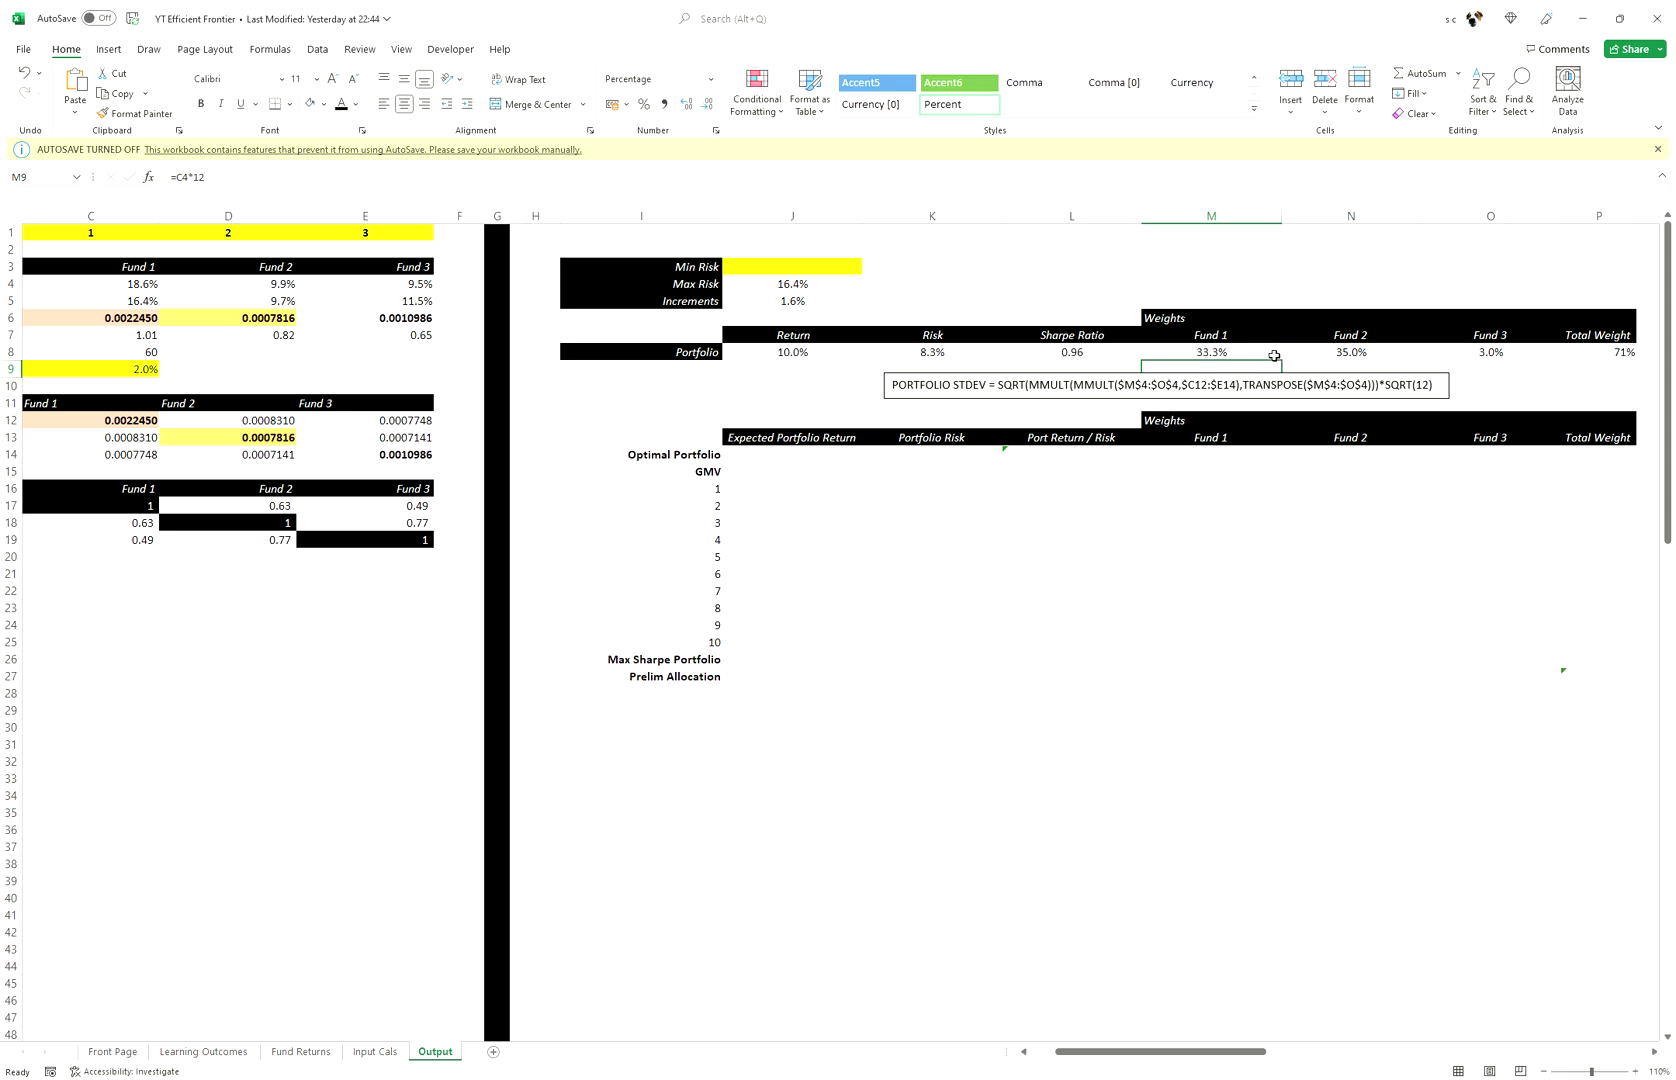
pyautogui.click(1274, 356)
pyautogui.moveTo(1281, 360); pyautogui.dragTo(1500, 357)
# - Examine the SUMPRODUCT return formula in J8 and trace its weight and annualised expected return ranges
pyautogui.click(821, 354)
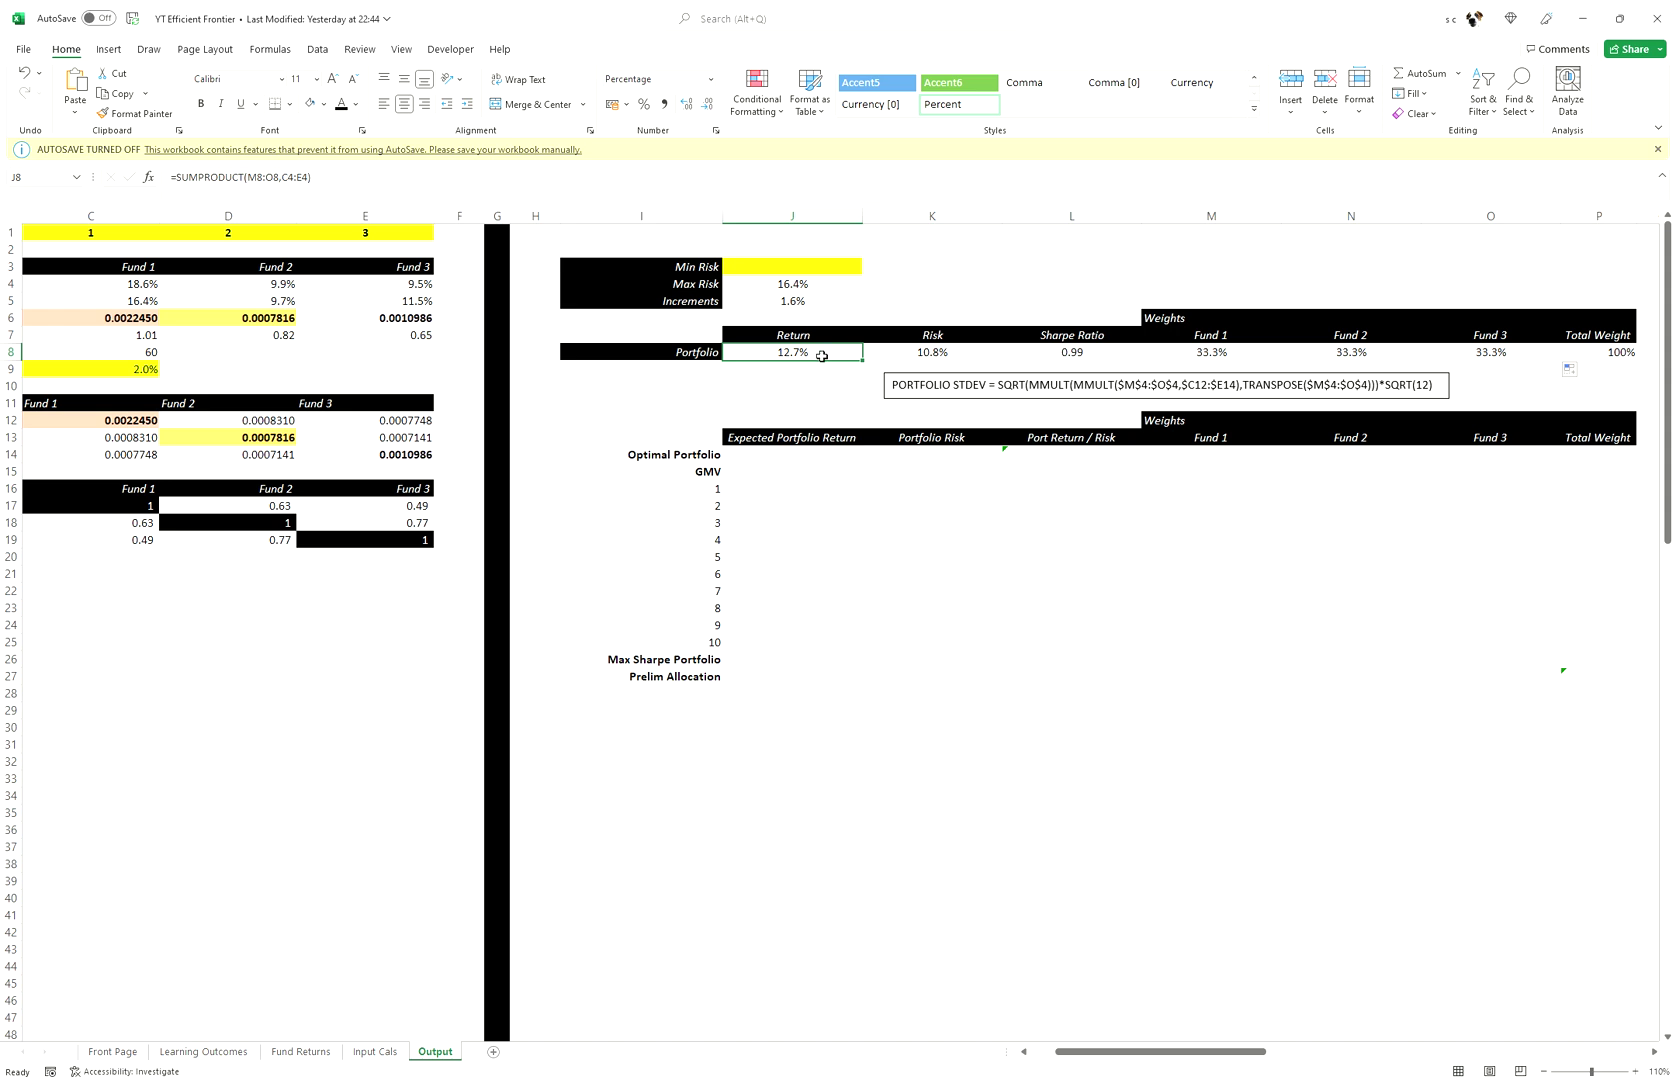
pyautogui.doubleClick(821, 356)
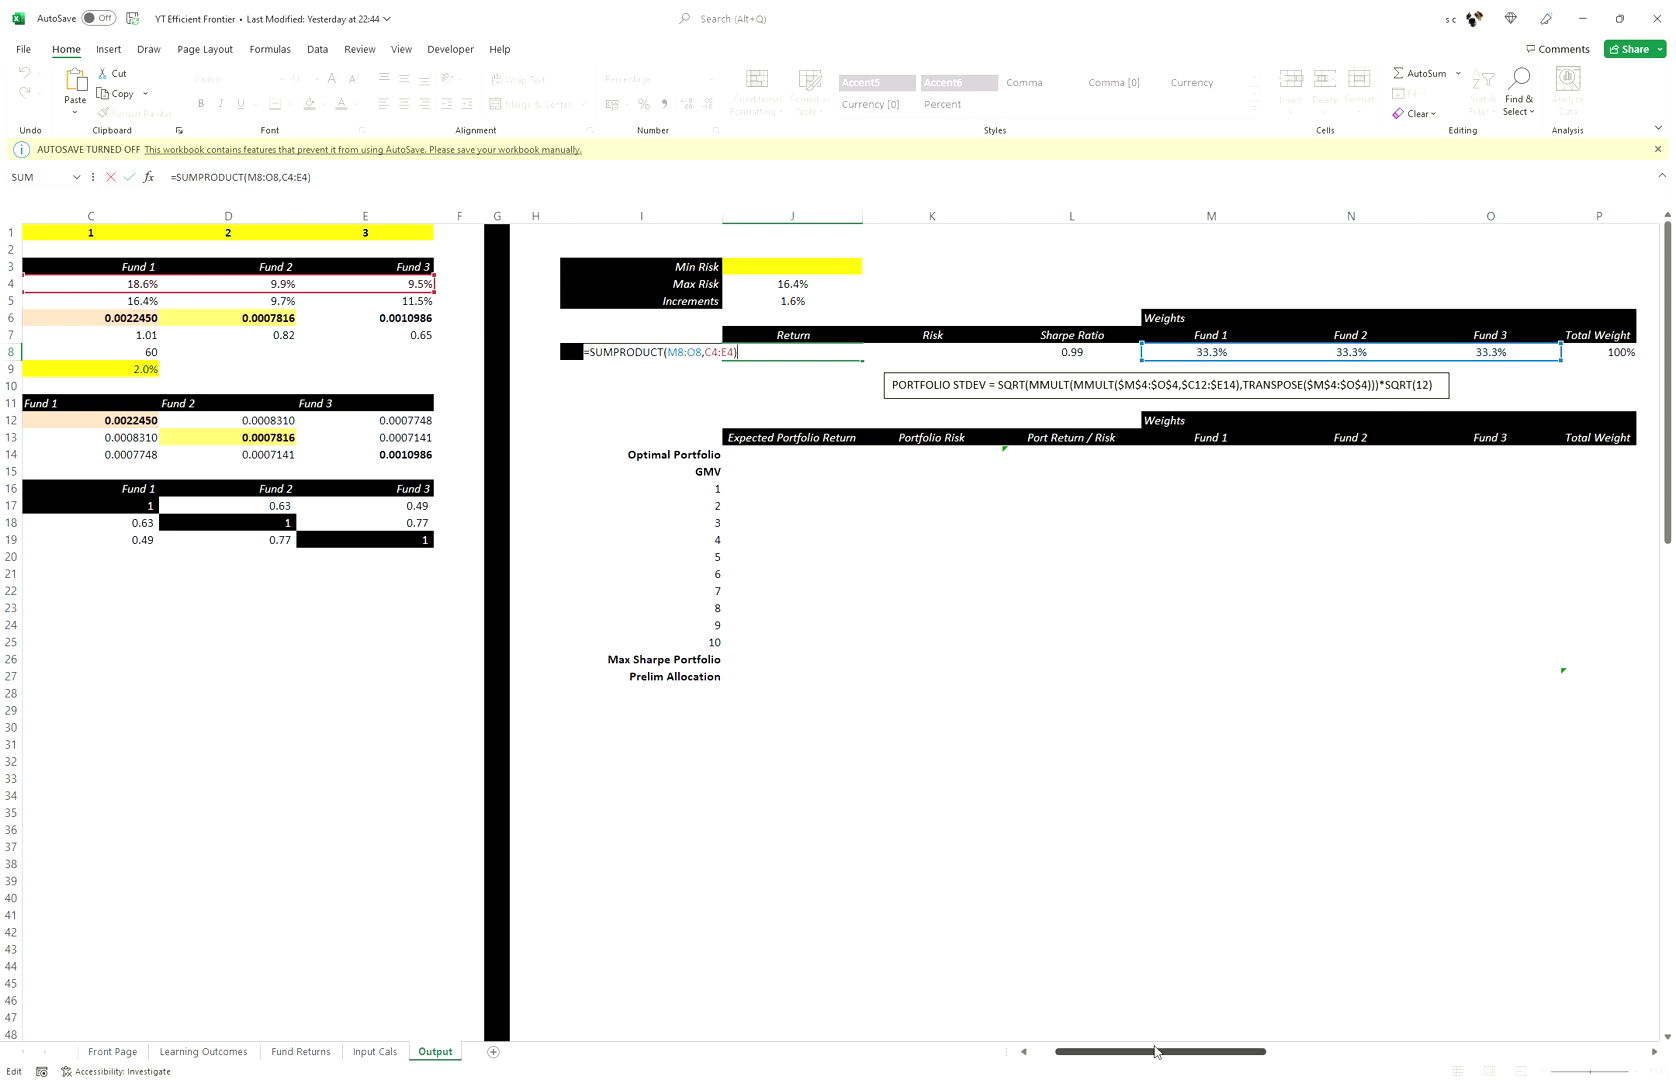
pyautogui.moveTo(1155, 1050); pyautogui.dragTo(1027, 1050)
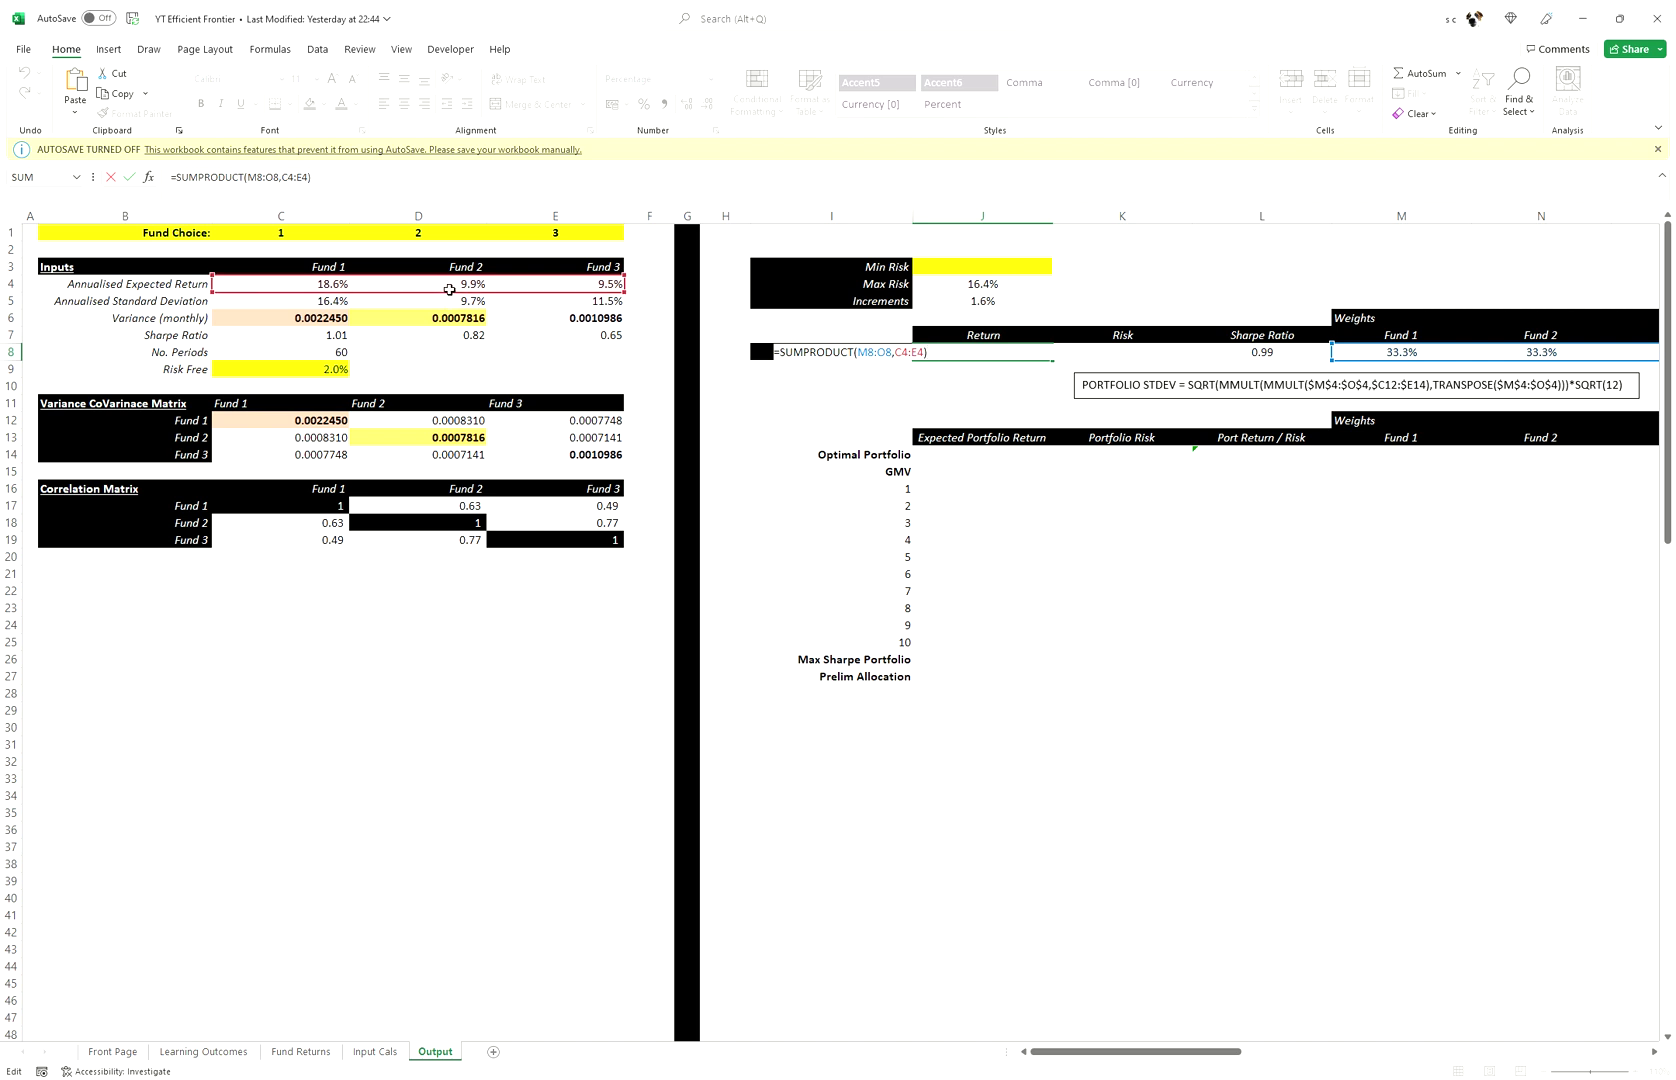
pyautogui.hotkey('ctrl', 'Return')
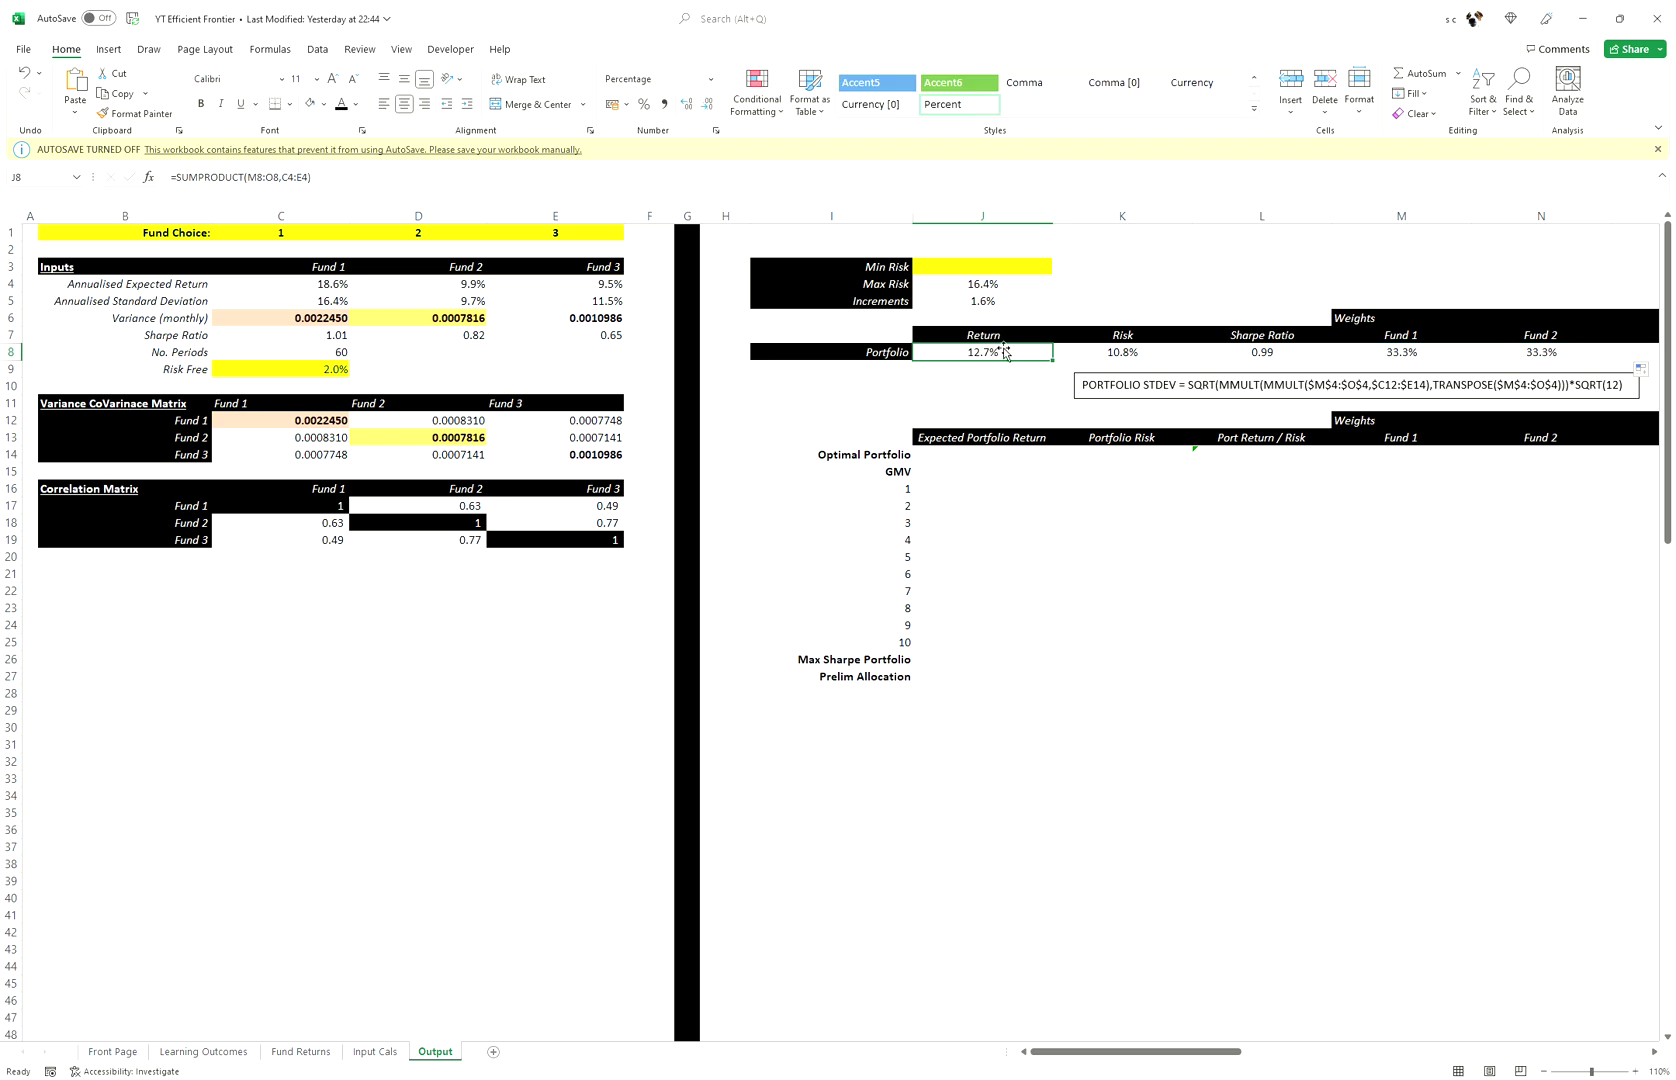
pyautogui.click(237, 177)
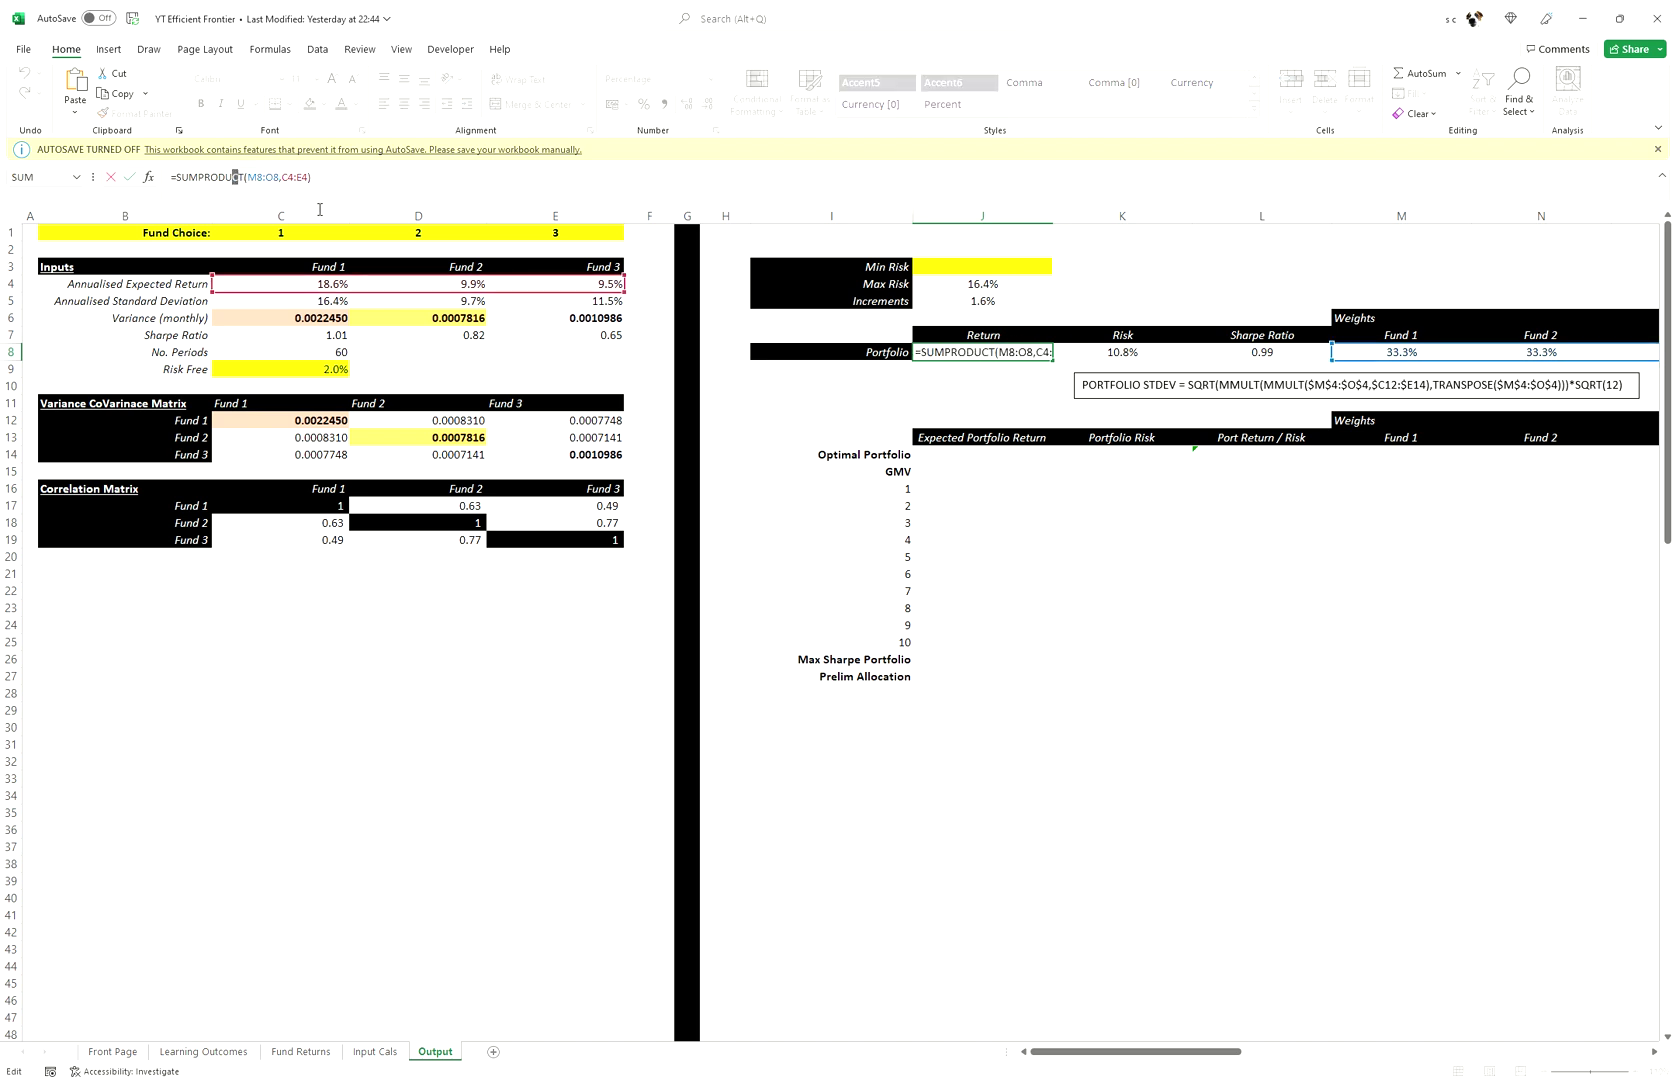
pyautogui.press('Escape')
# - Examine the portfolio risk formula in K8, tracing the fund weights and covariance matrix used by its inner MMULT
pyautogui.click(1120, 358)
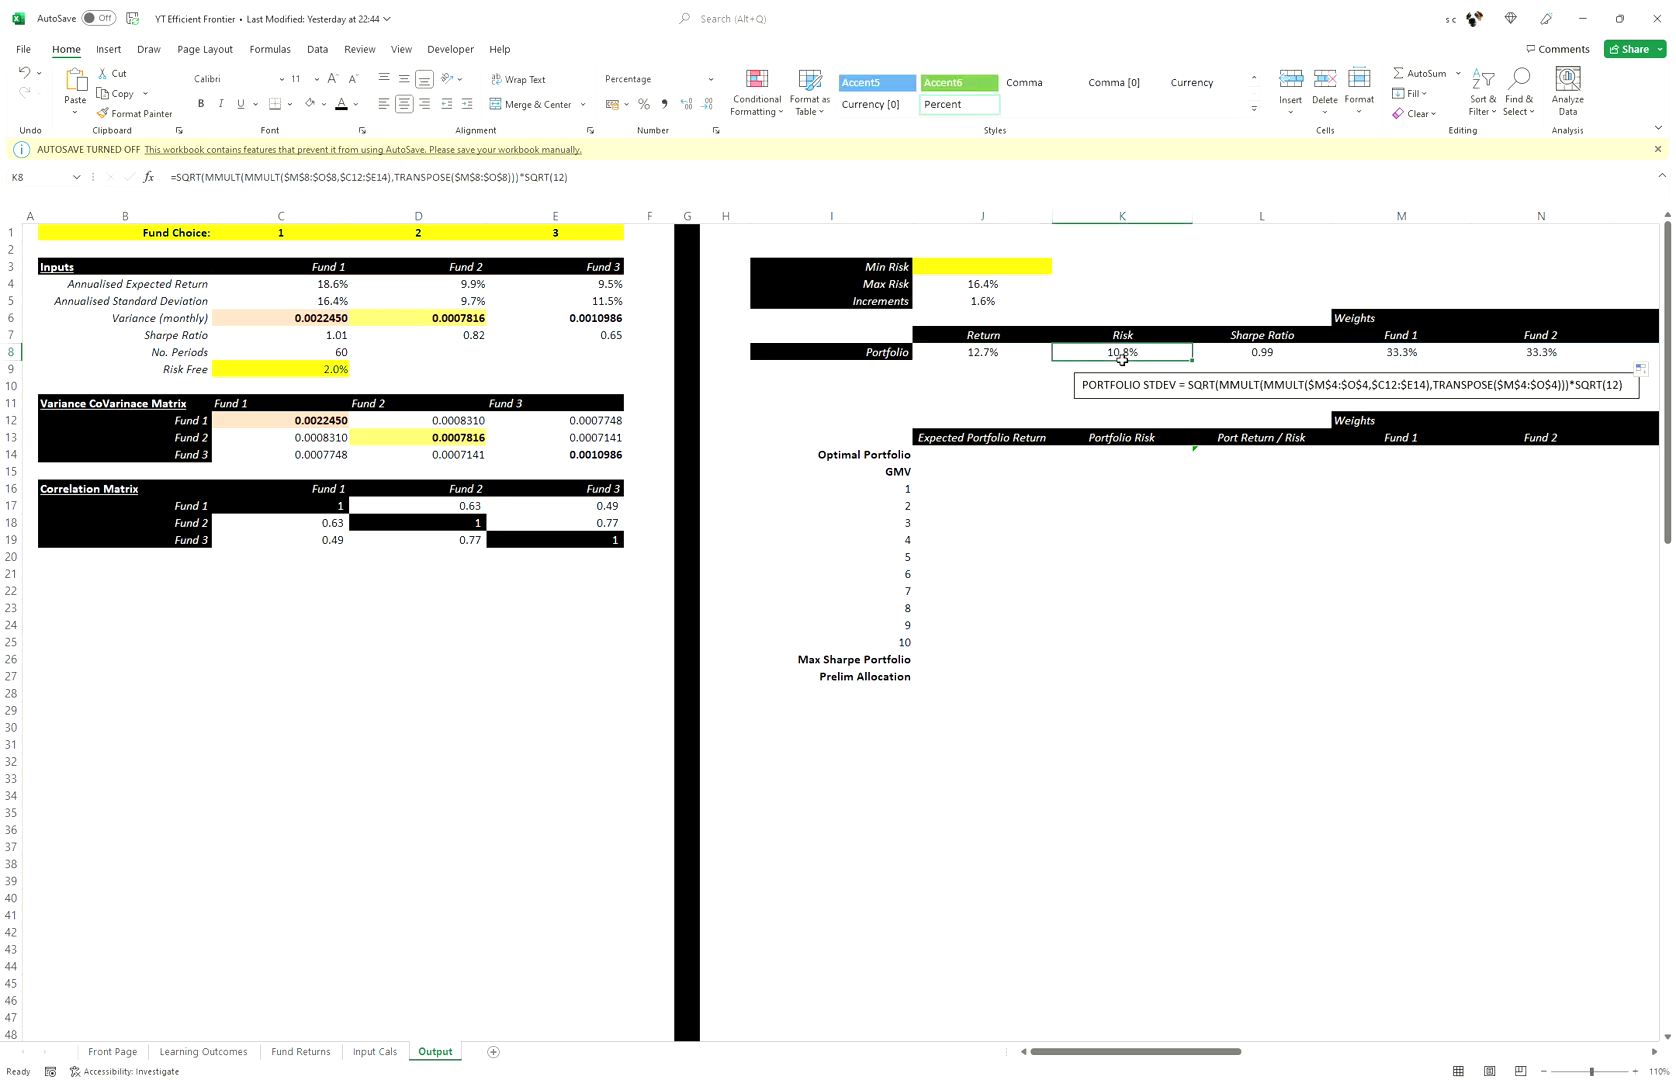
pyautogui.click(270, 177)
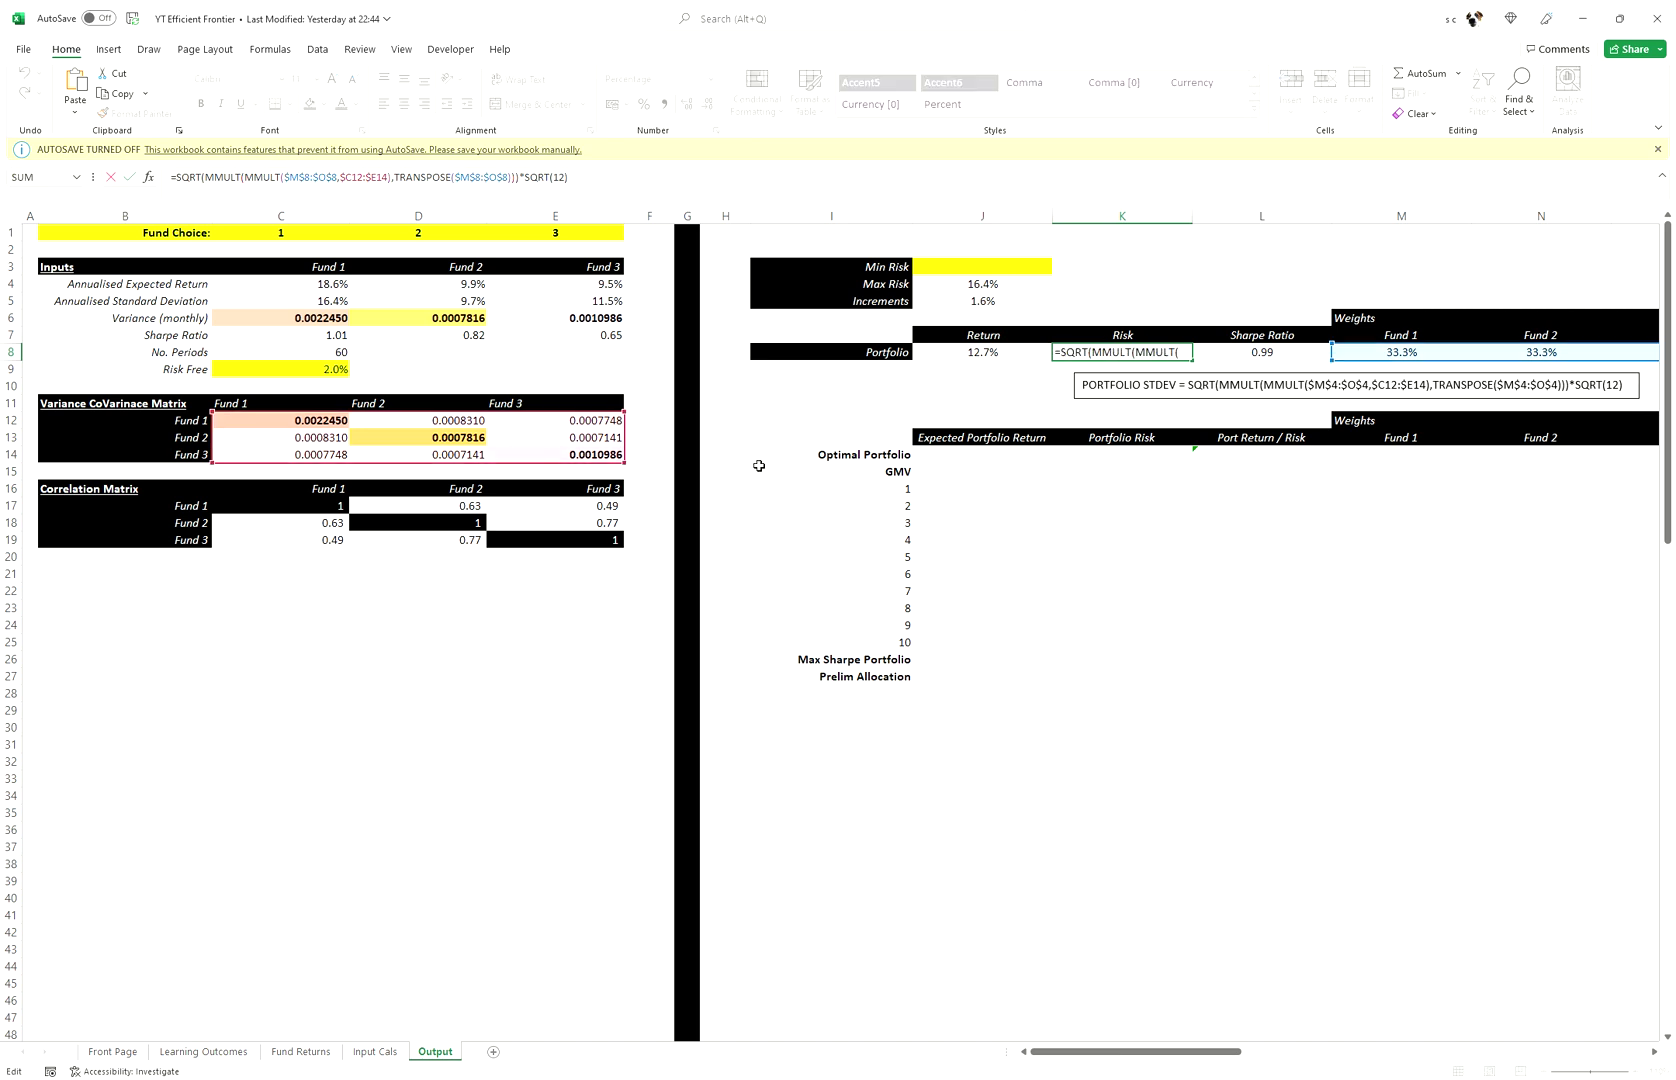
pyautogui.hscroll(3, 1233, 1050)
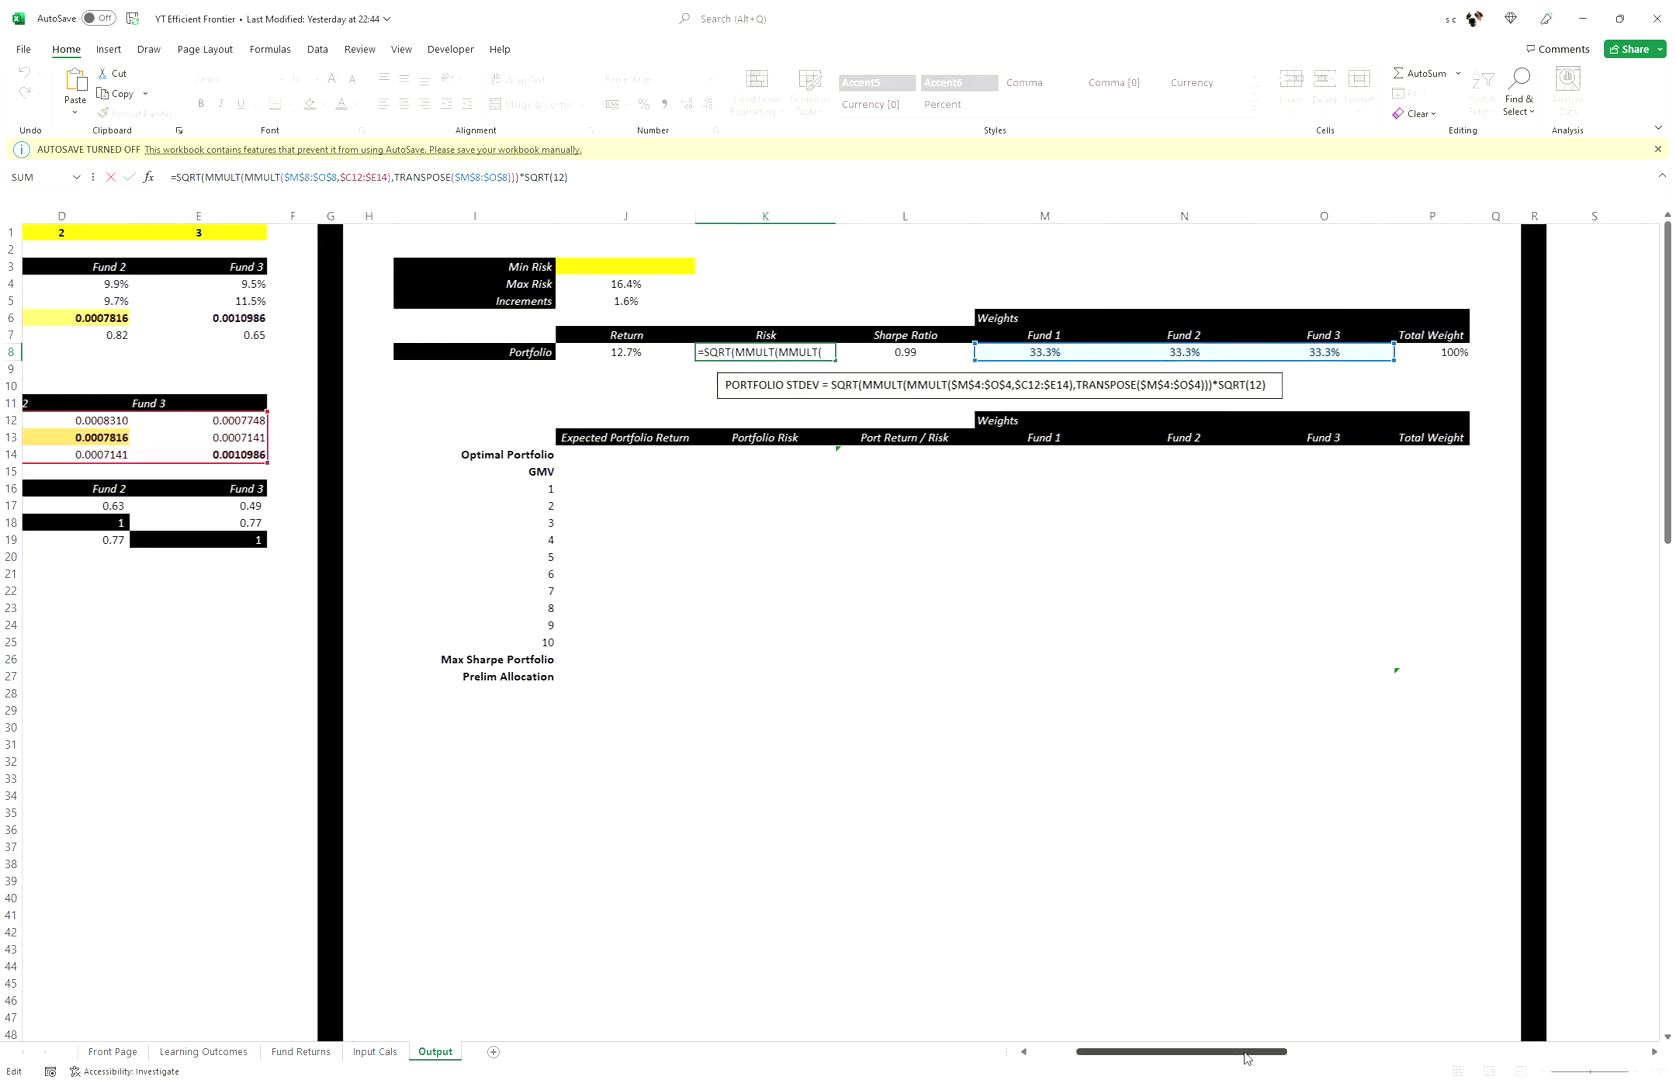
pyautogui.moveTo(1243, 1055); pyautogui.dragTo(1240, 1058)
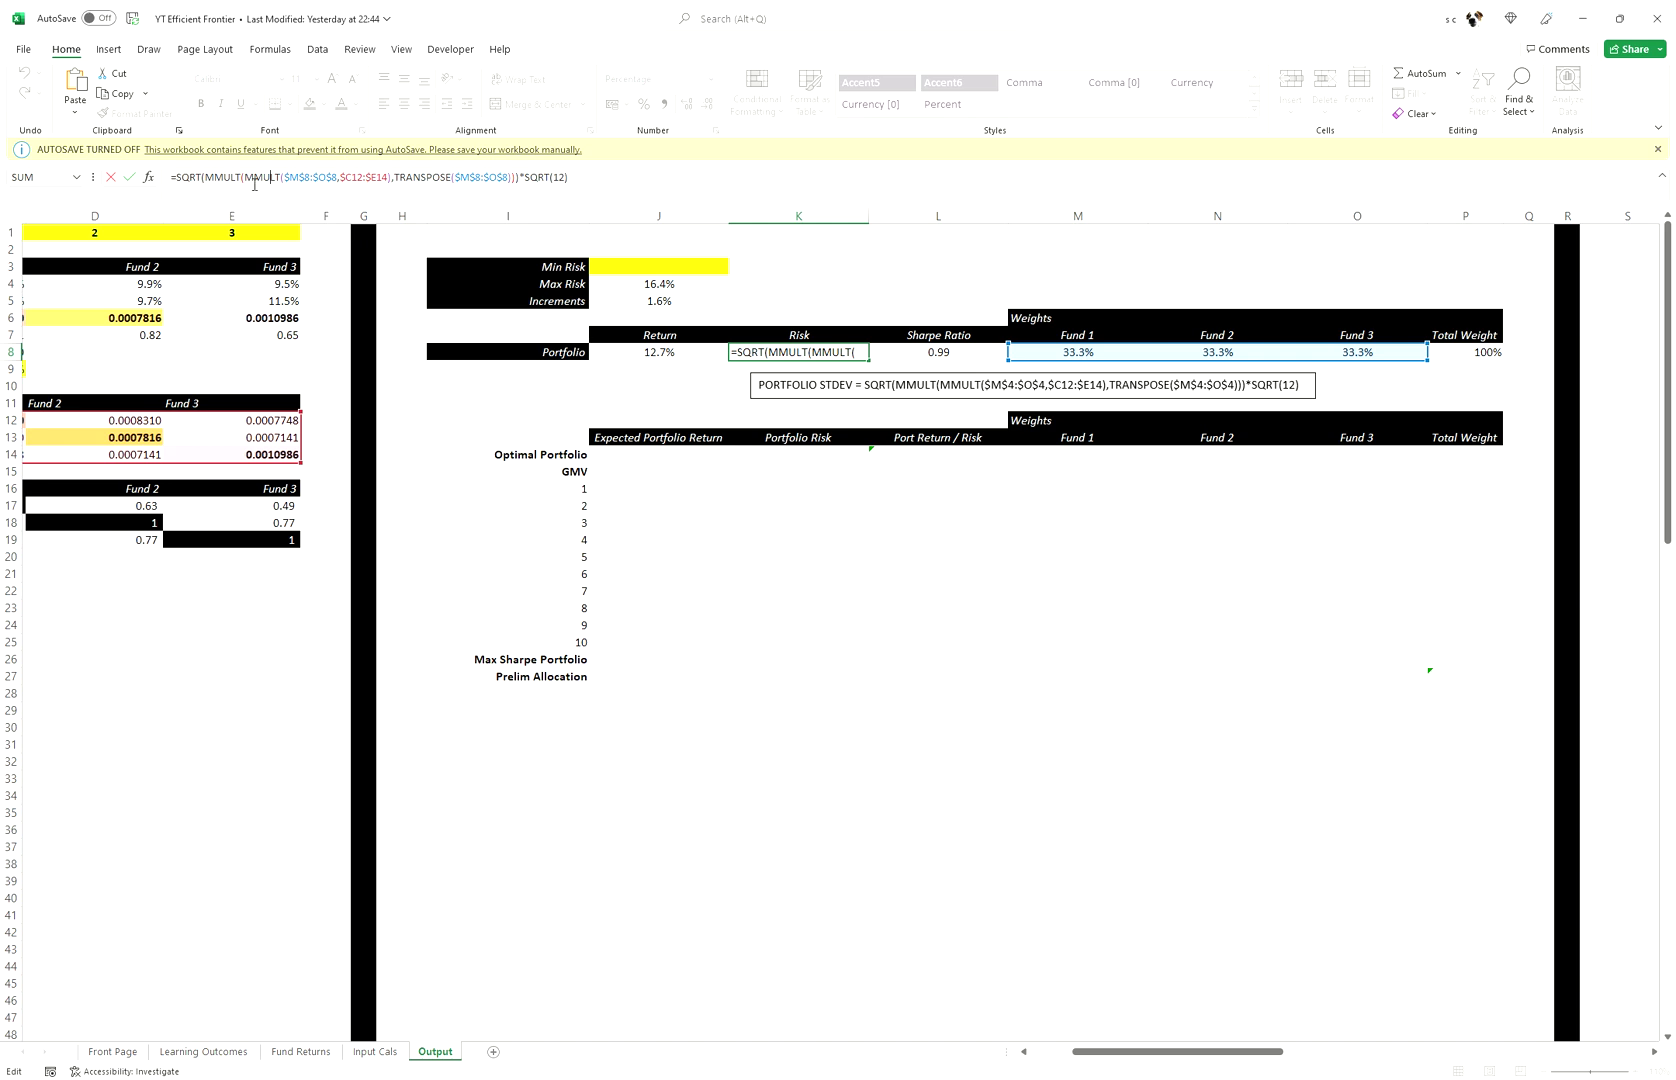
pyautogui.moveTo(244, 180); pyautogui.dragTo(393, 183)
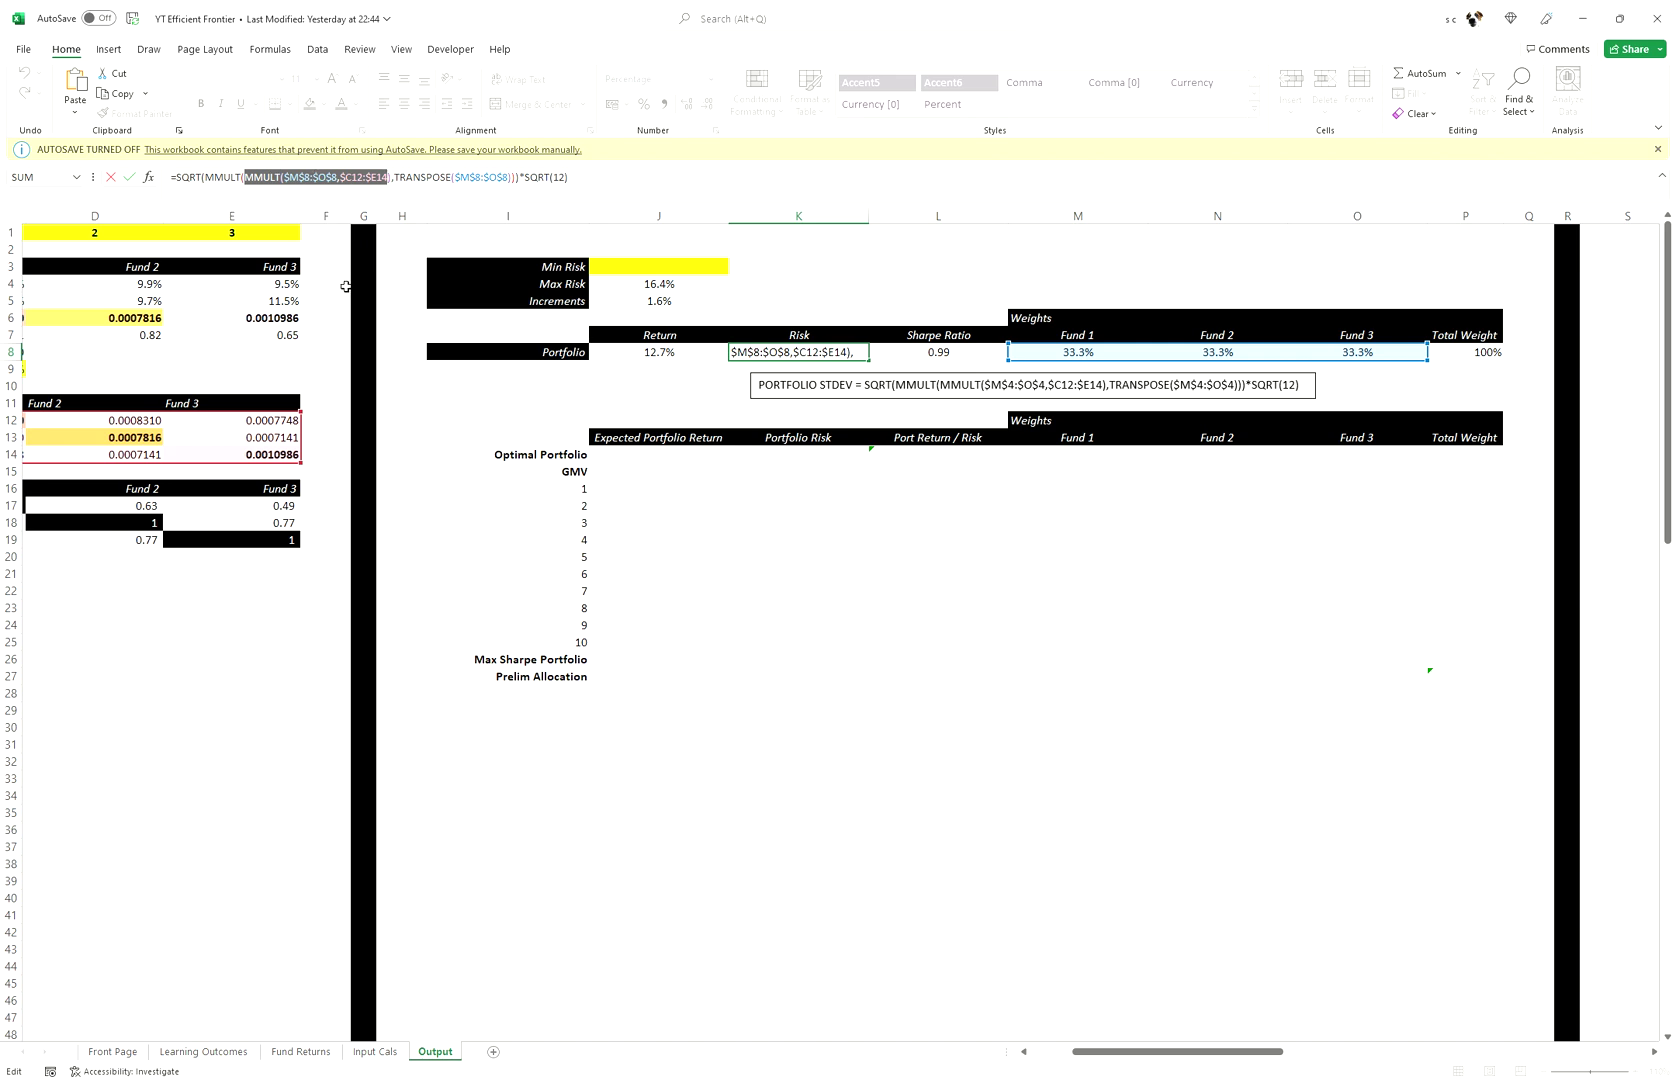
pyautogui.moveTo(1290, 1058); pyautogui.dragTo(1203, 1061)
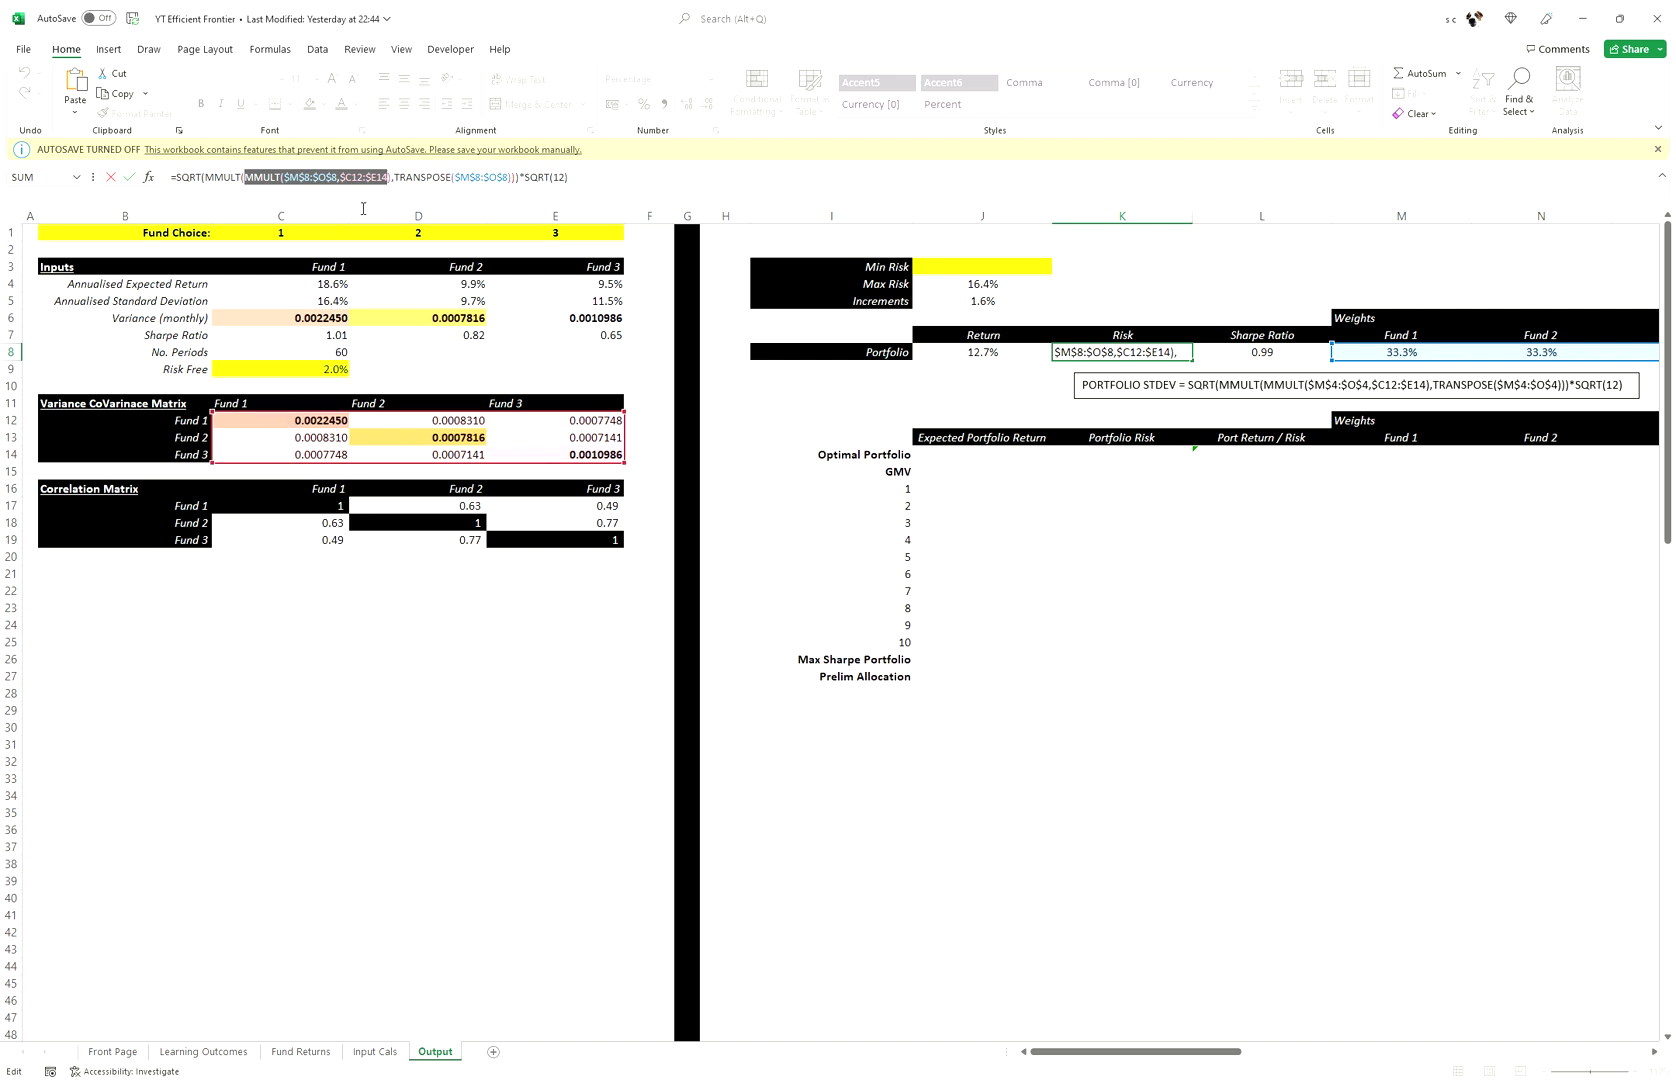
# - Check the outer MMULT with TRANSPOSE and the square-root annualisation in K8's risk formula, leaving the formula as it is
pyautogui.doubleClick(215, 181)
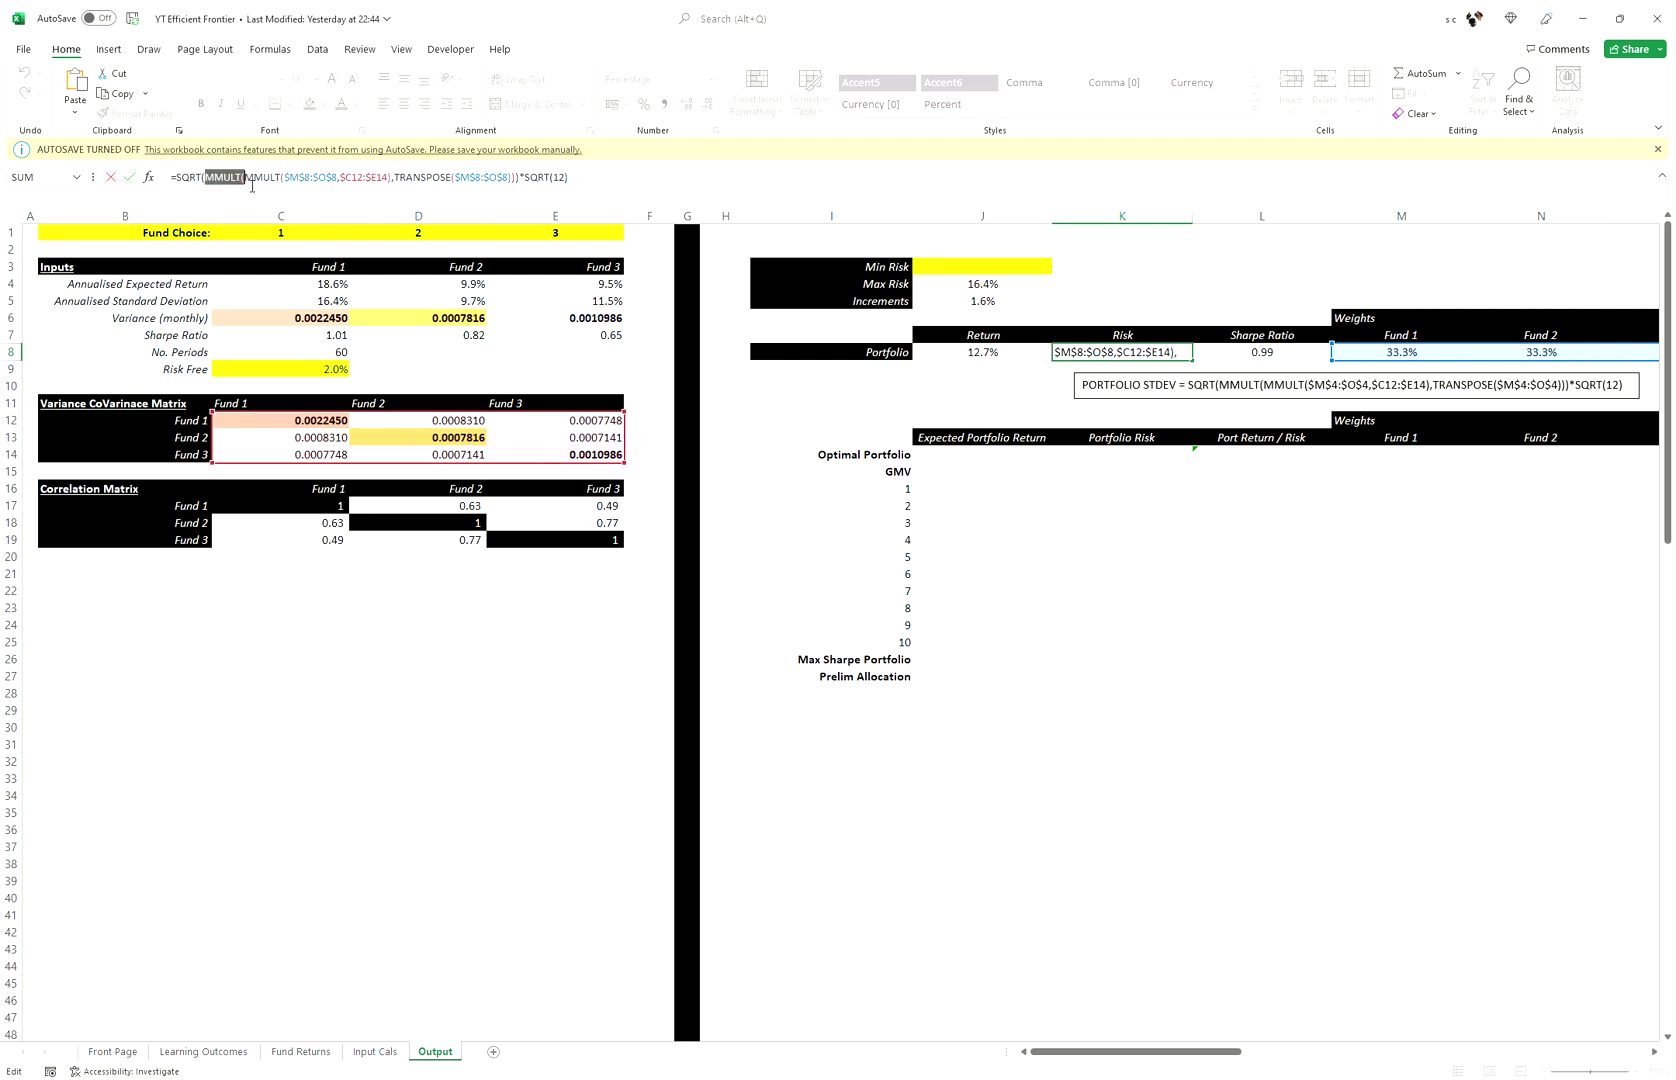
pyautogui.moveTo(252, 186); pyautogui.dragTo(489, 188)
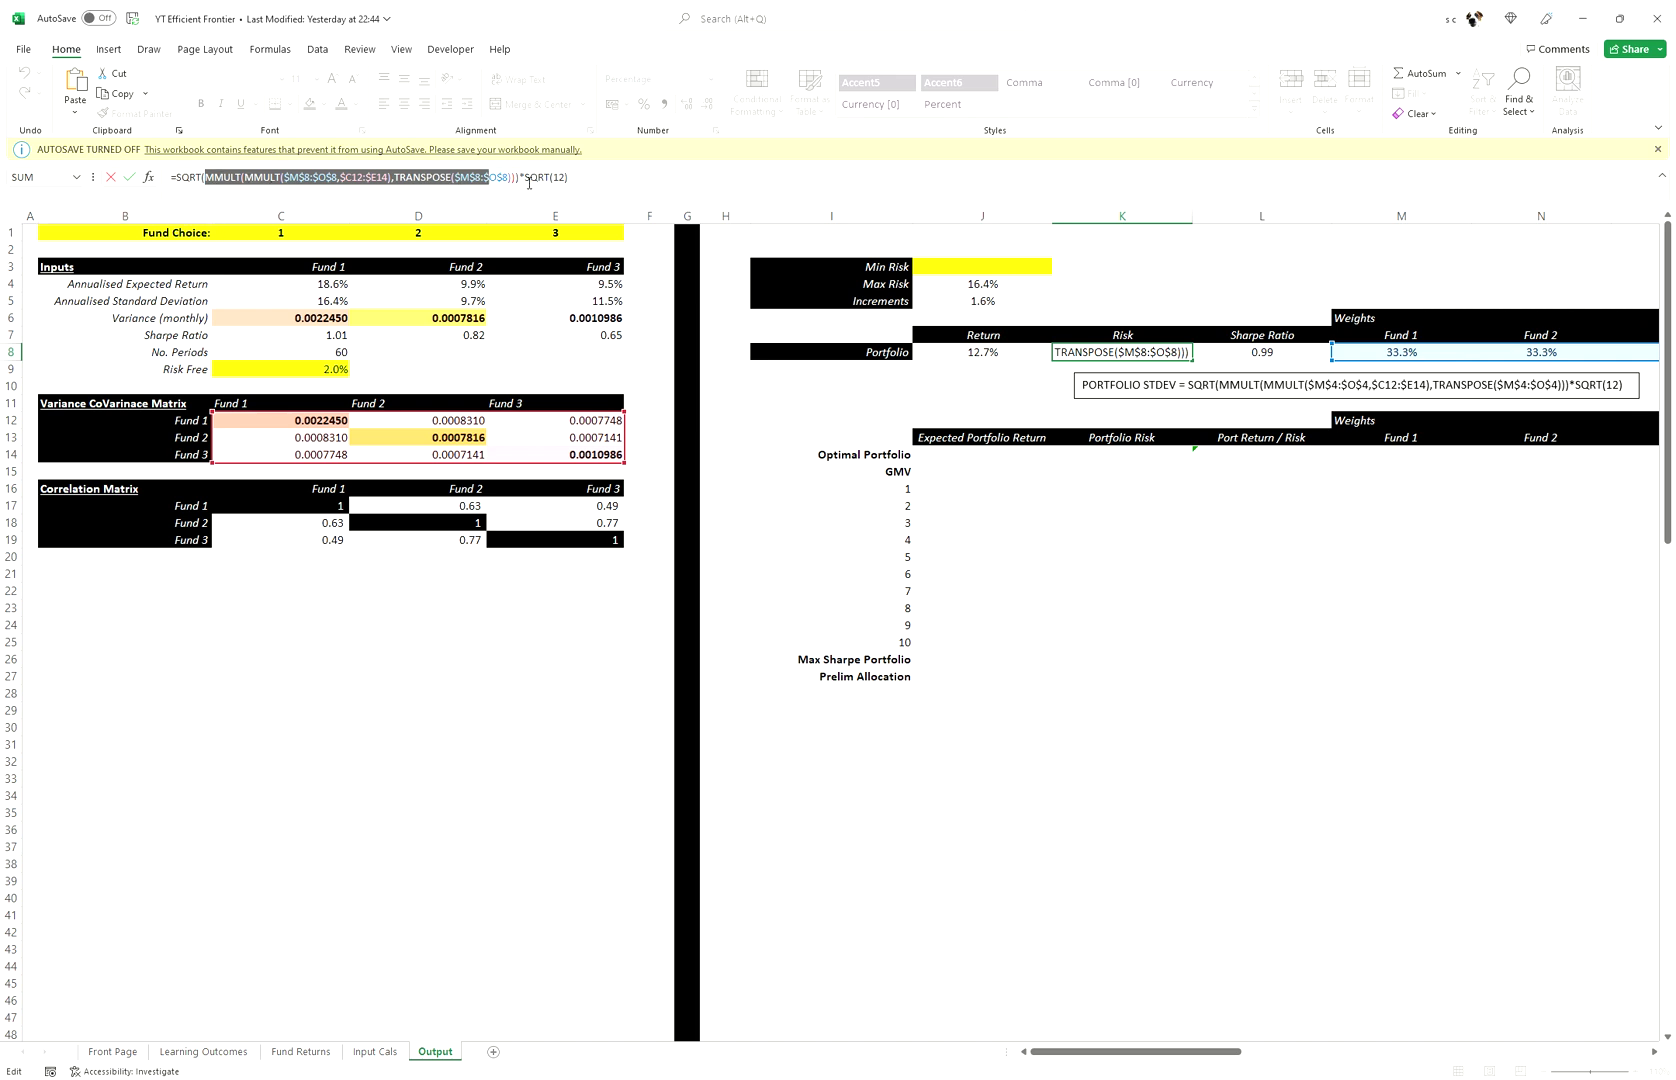
pyautogui.moveTo(520, 182); pyautogui.dragTo(213, 181)
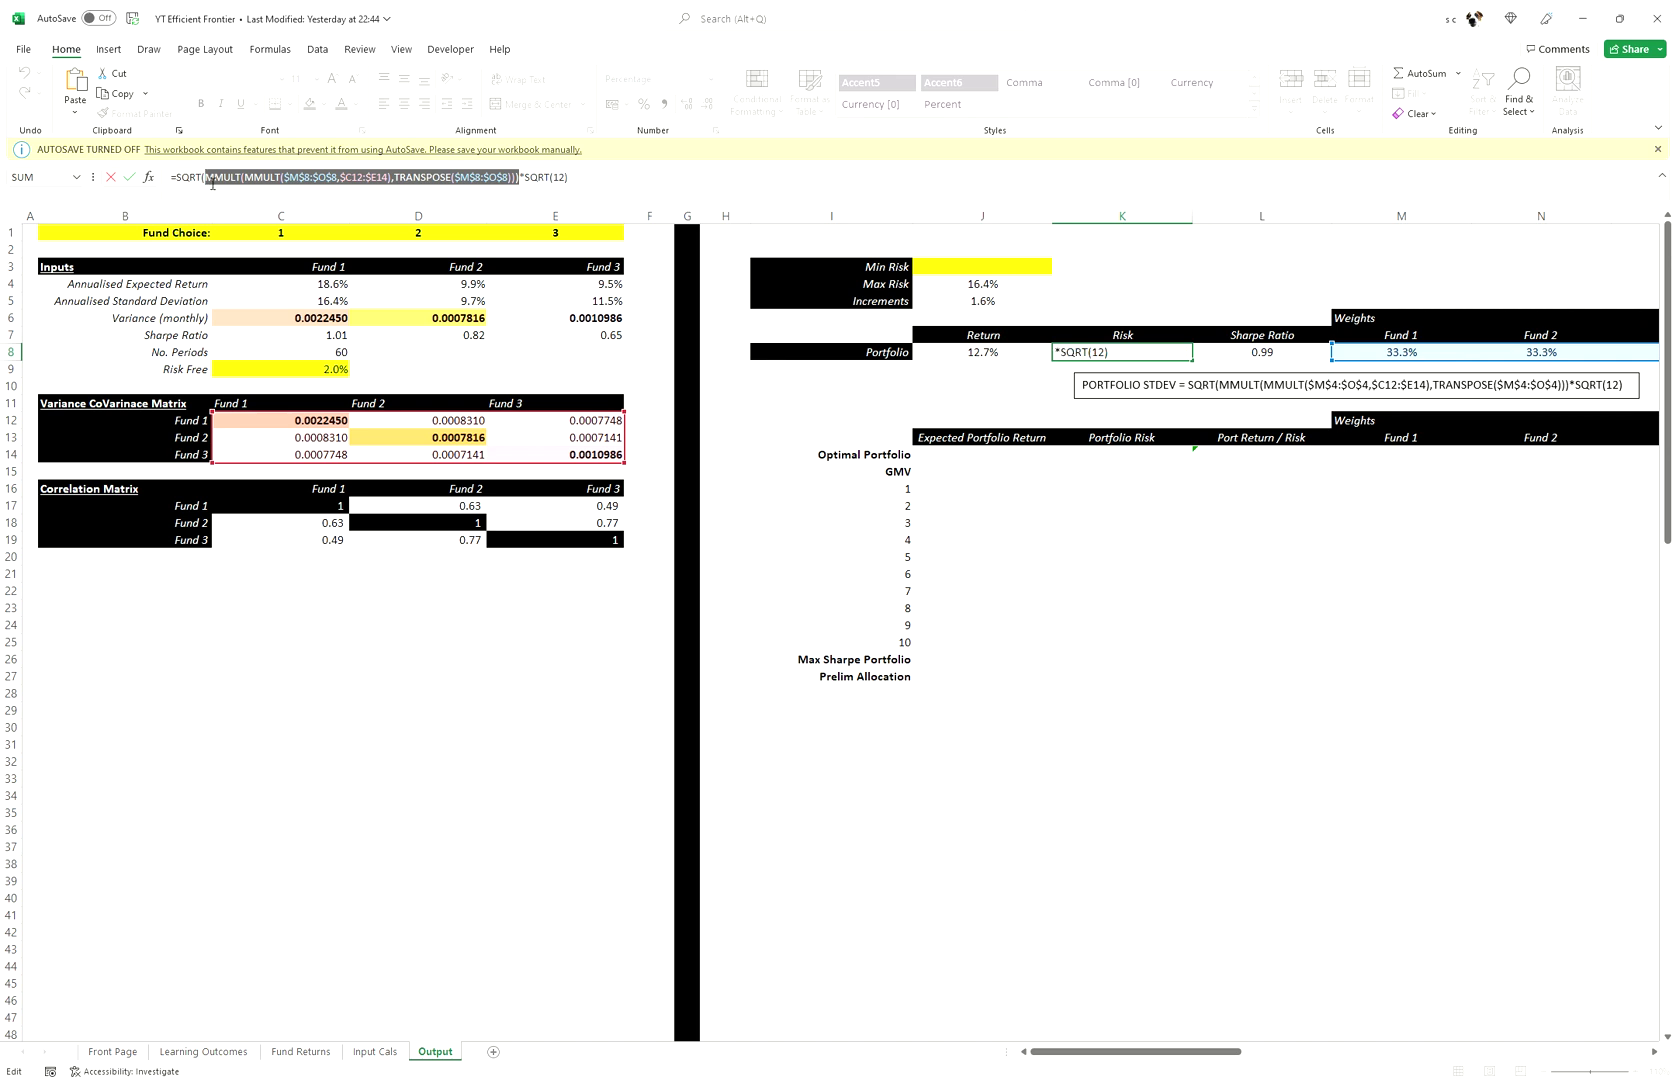
pyautogui.moveTo(177, 181); pyautogui.dragTo(526, 190)
pyautogui.hotkey('ctrl', 'Return')
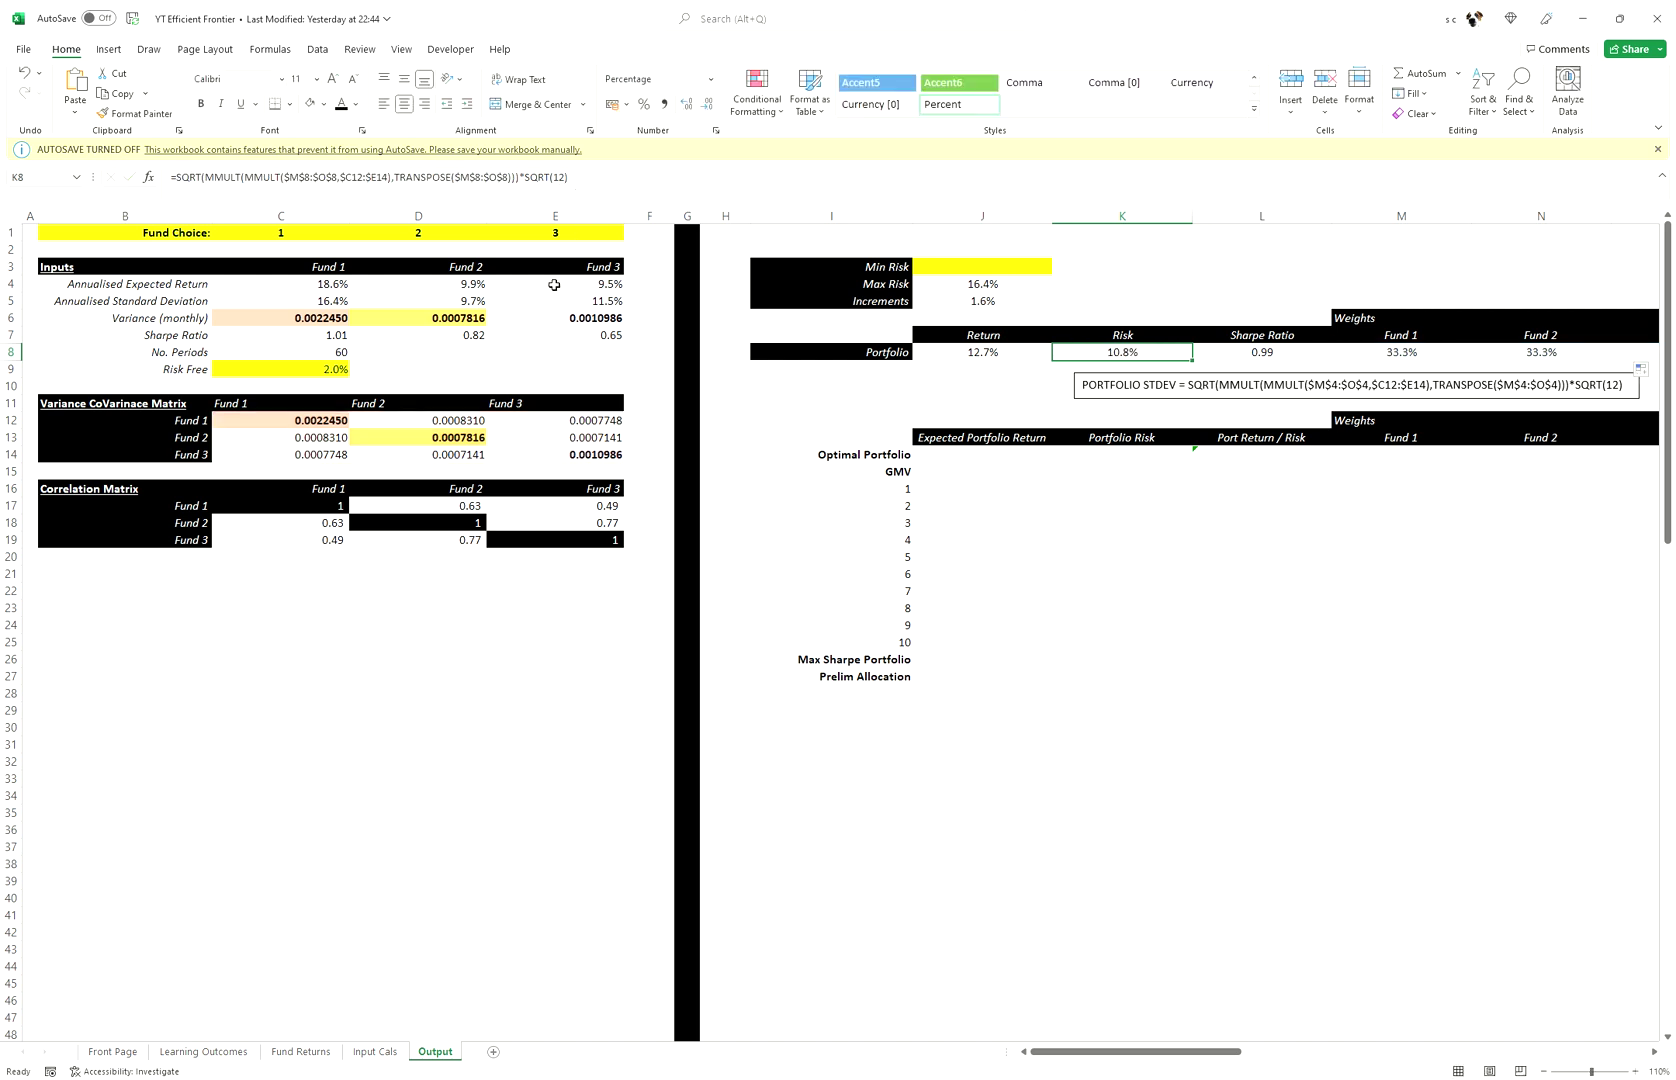
# - Check the cells referenced by the Sharpe ratio formula in L8, then look over the weights in M8:O8 and the total weight in P8
pyautogui.click(1227, 360)
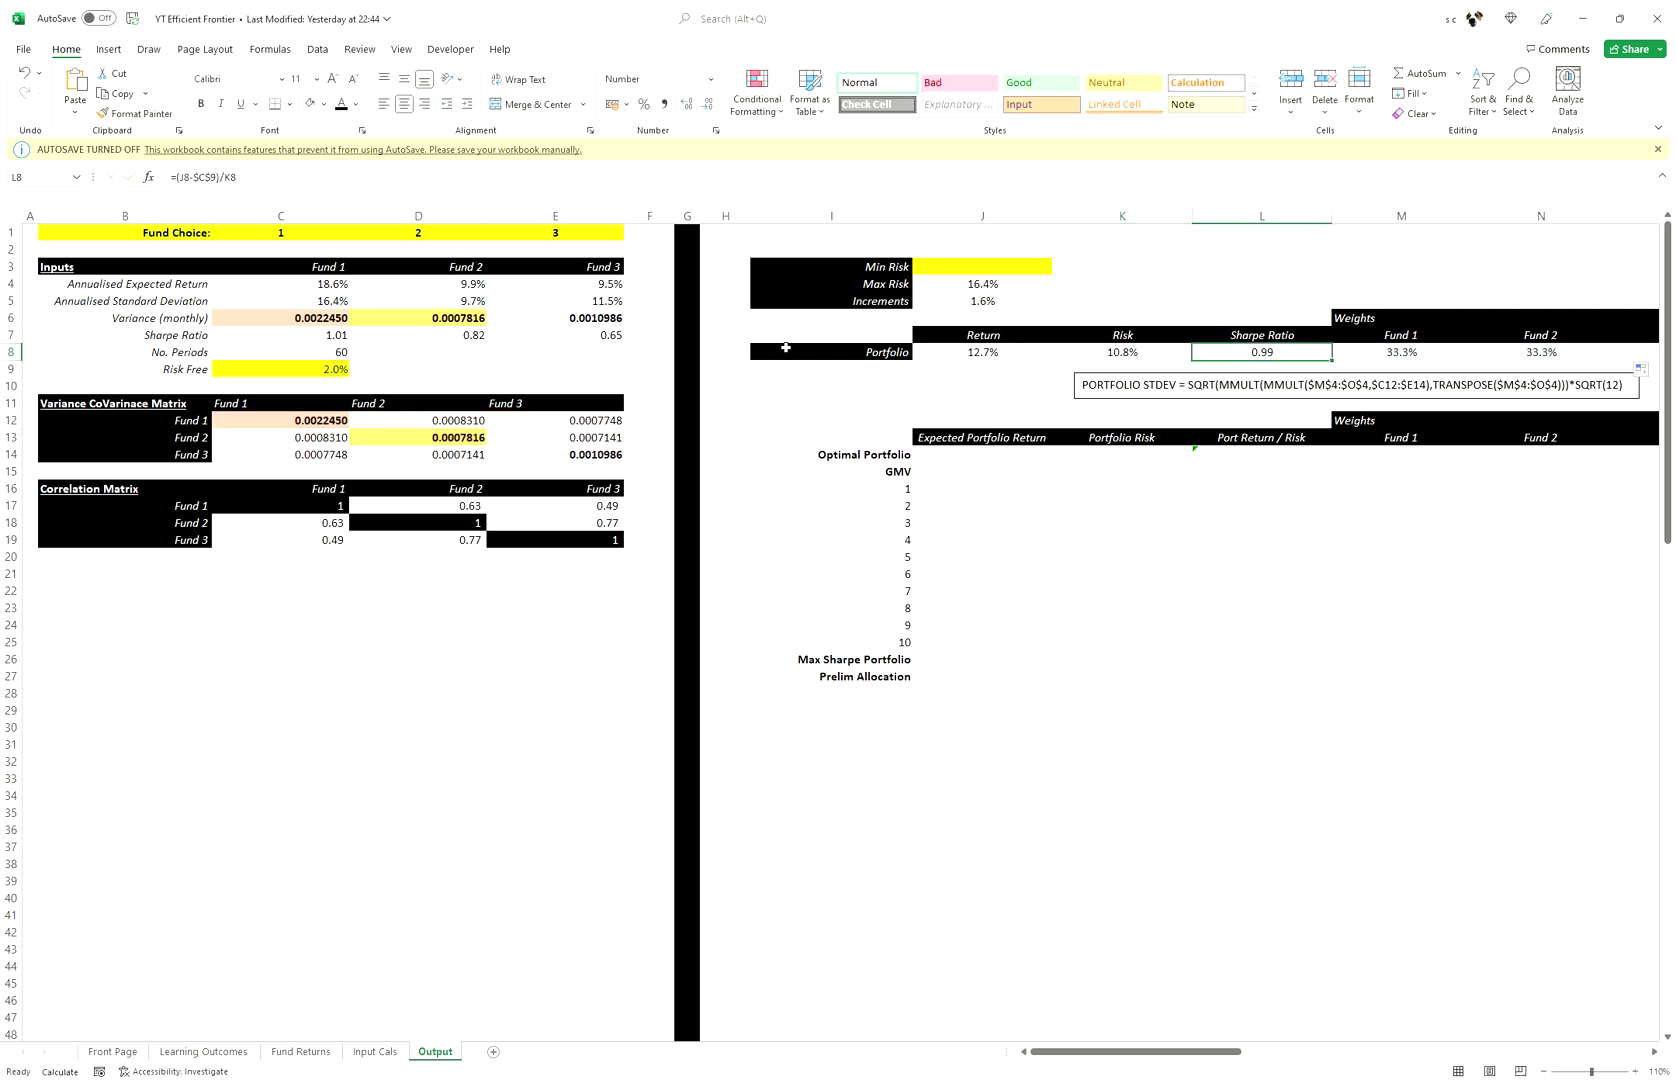
pyautogui.click(295, 203)
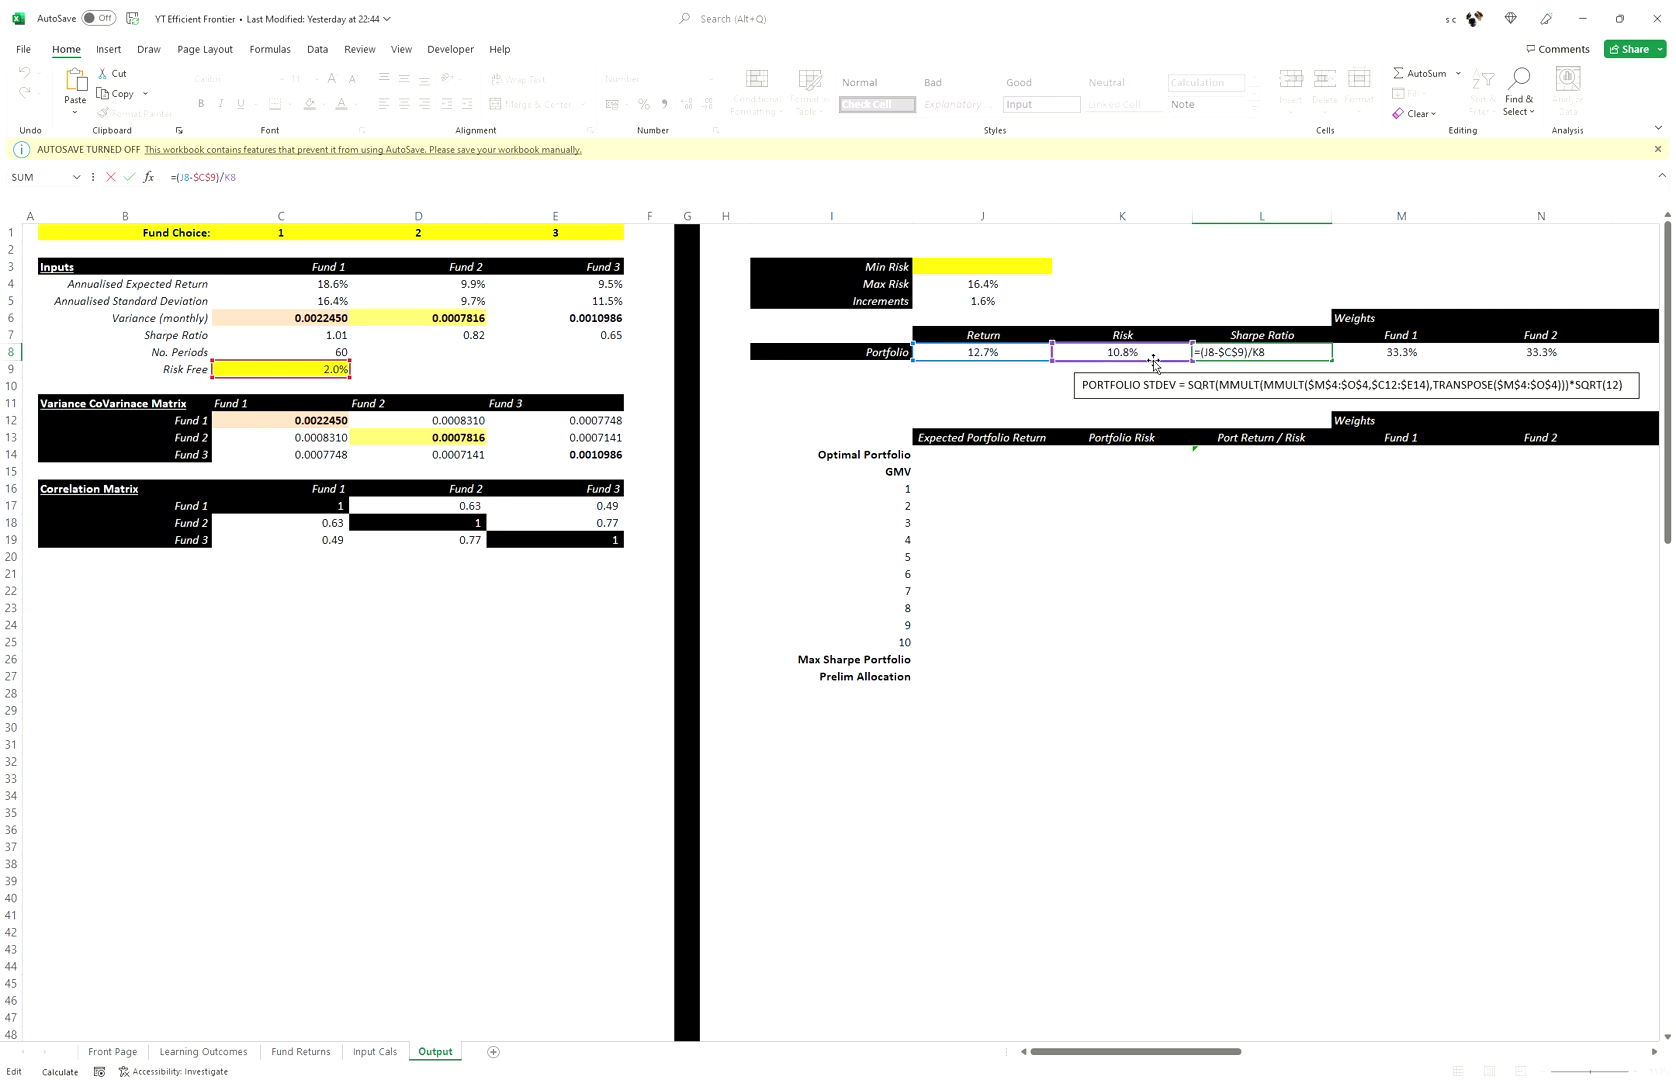
pyautogui.press('Return')
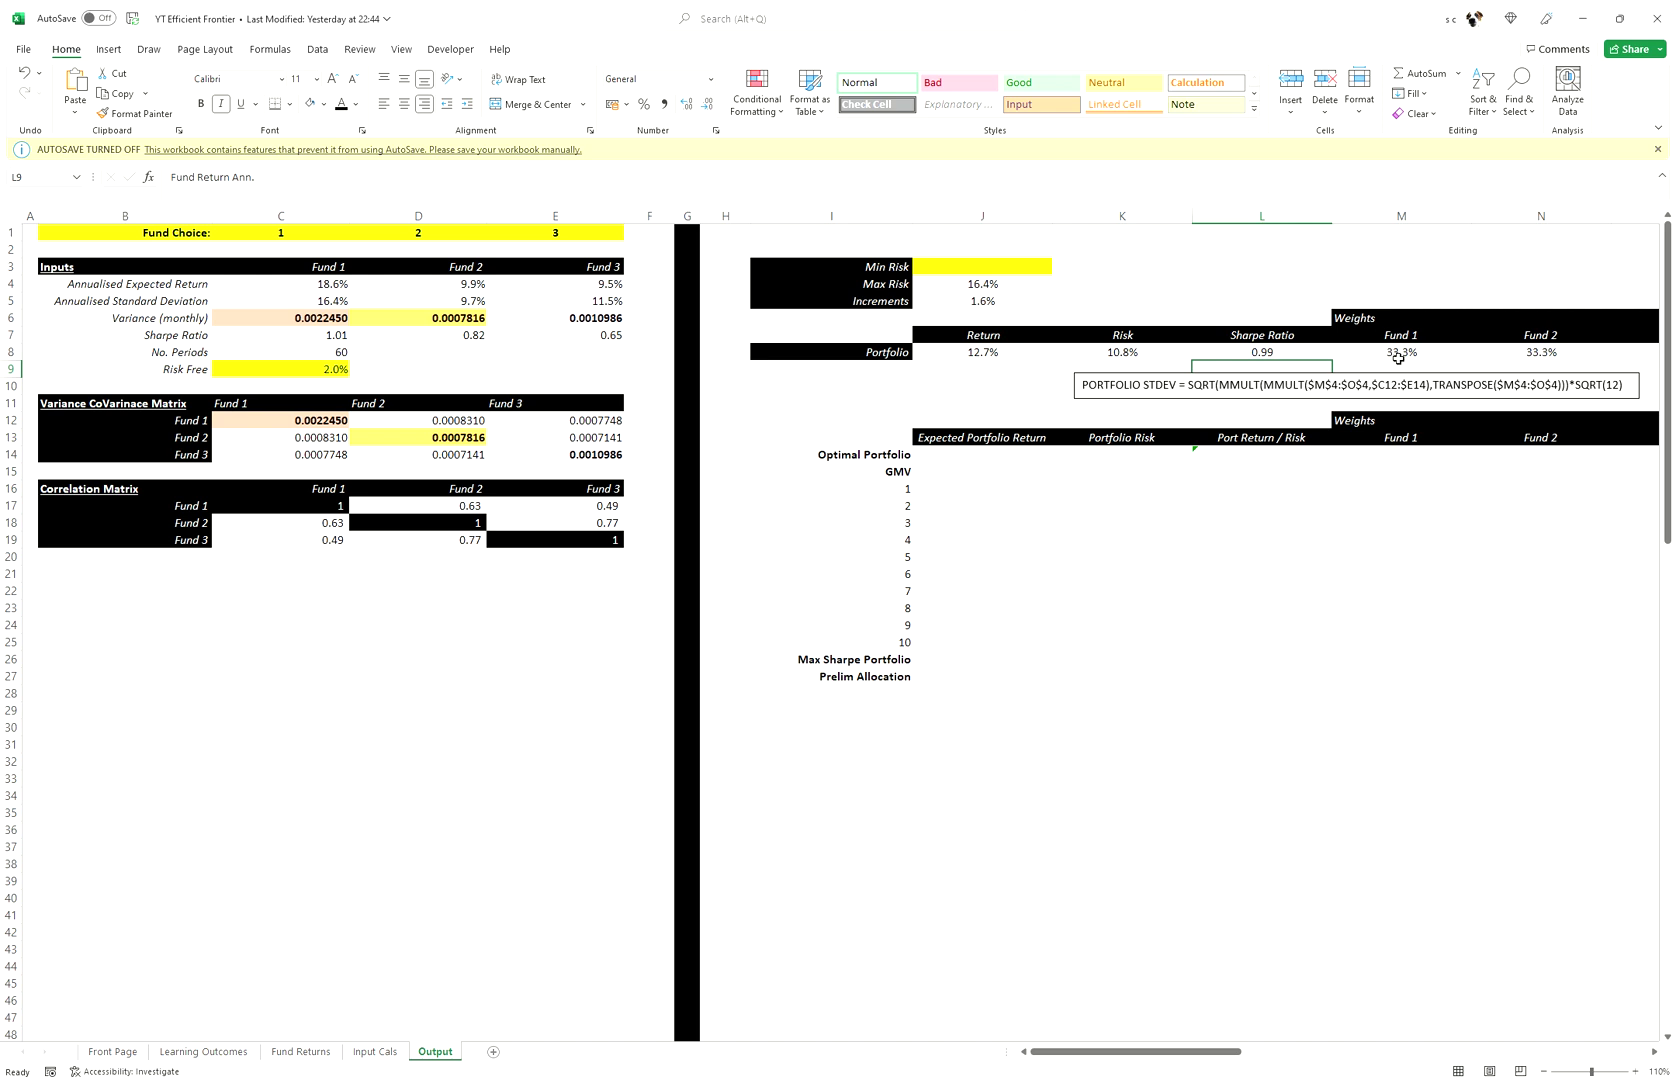
pyautogui.moveTo(1395, 352); pyautogui.dragTo(1492, 365)
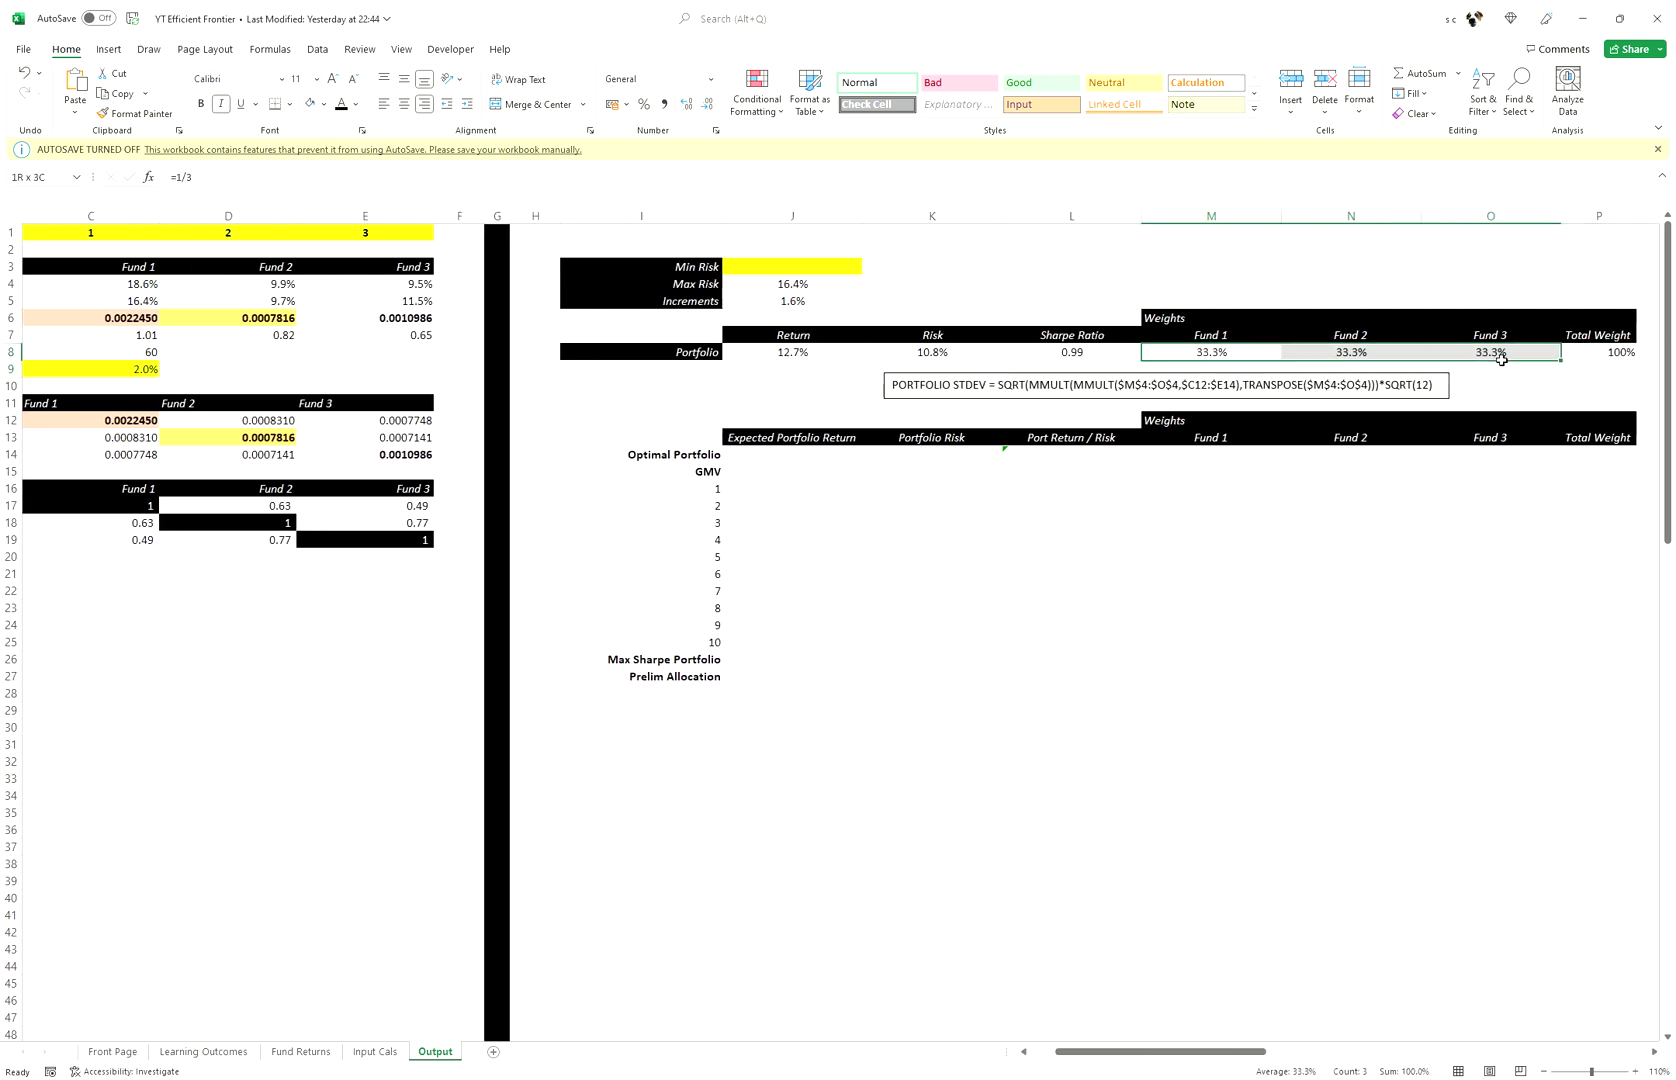
pyautogui.click(1600, 358)
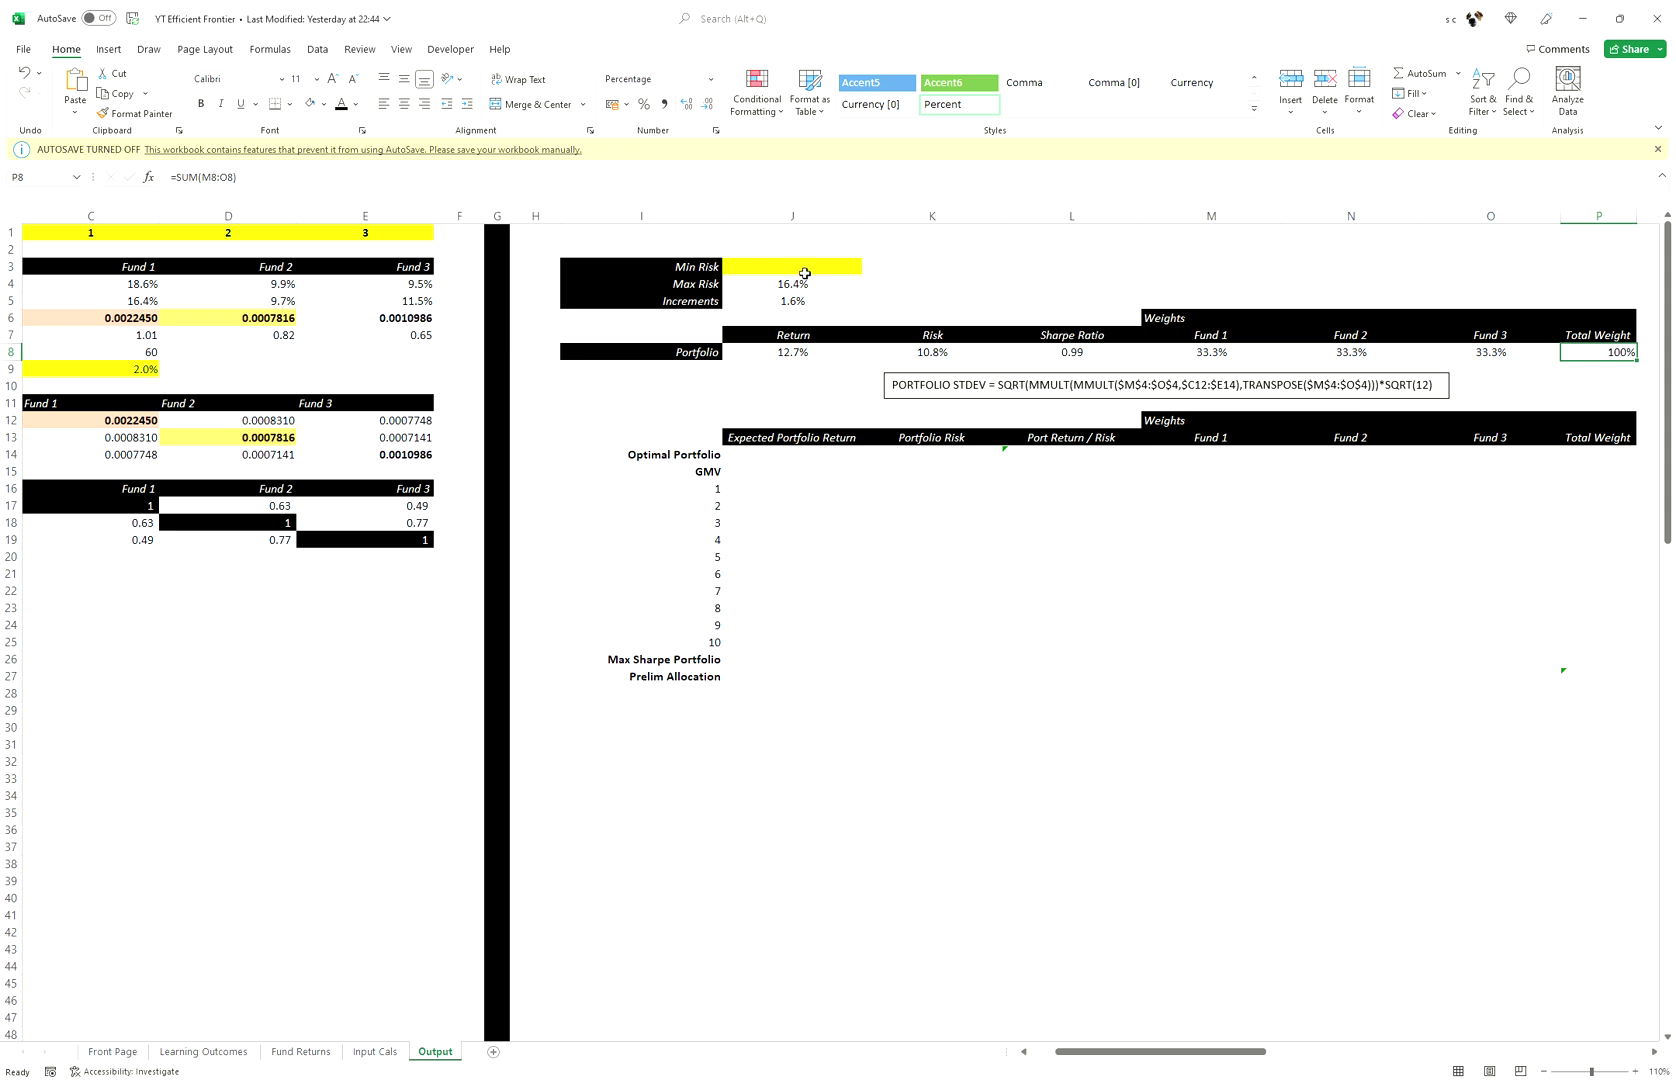
# - Examine the Min Risk and Max Risk cells, tracing the MAX formula in J4 to the annualised standard deviations
pyautogui.moveTo(806, 272); pyautogui.dragTo(800, 284)
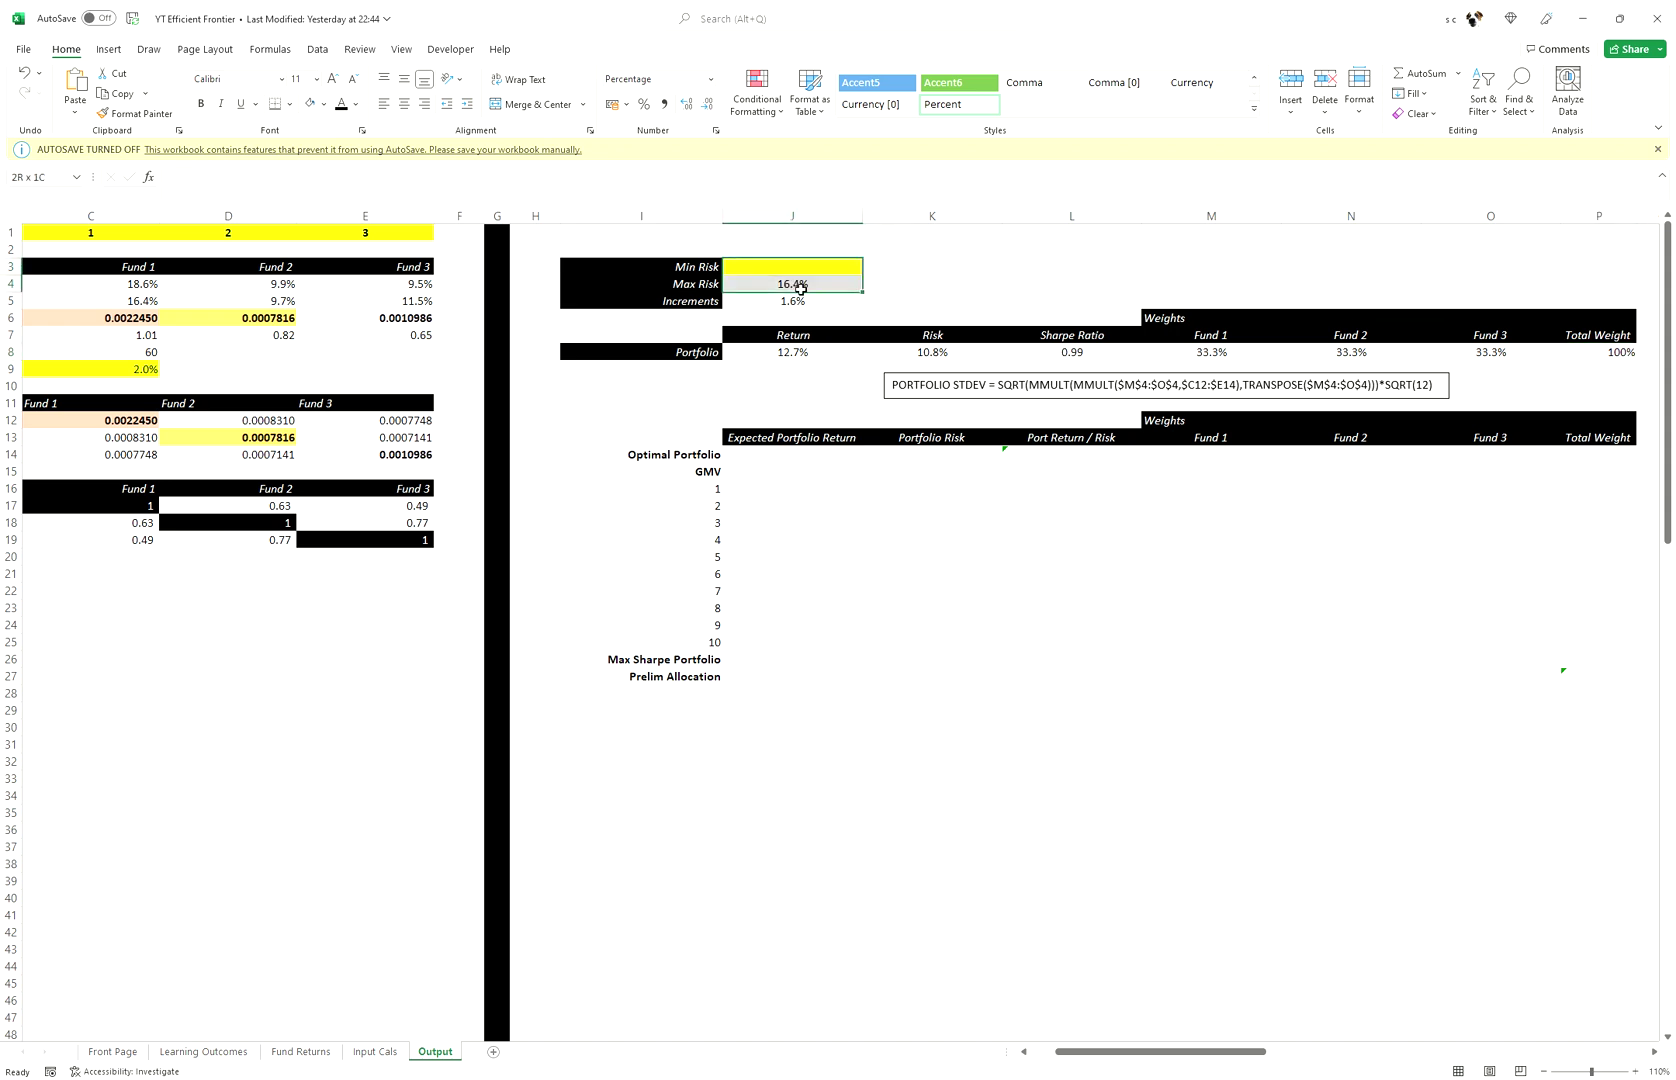
pyautogui.moveTo(800, 288); pyautogui.dragTo(775, 283)
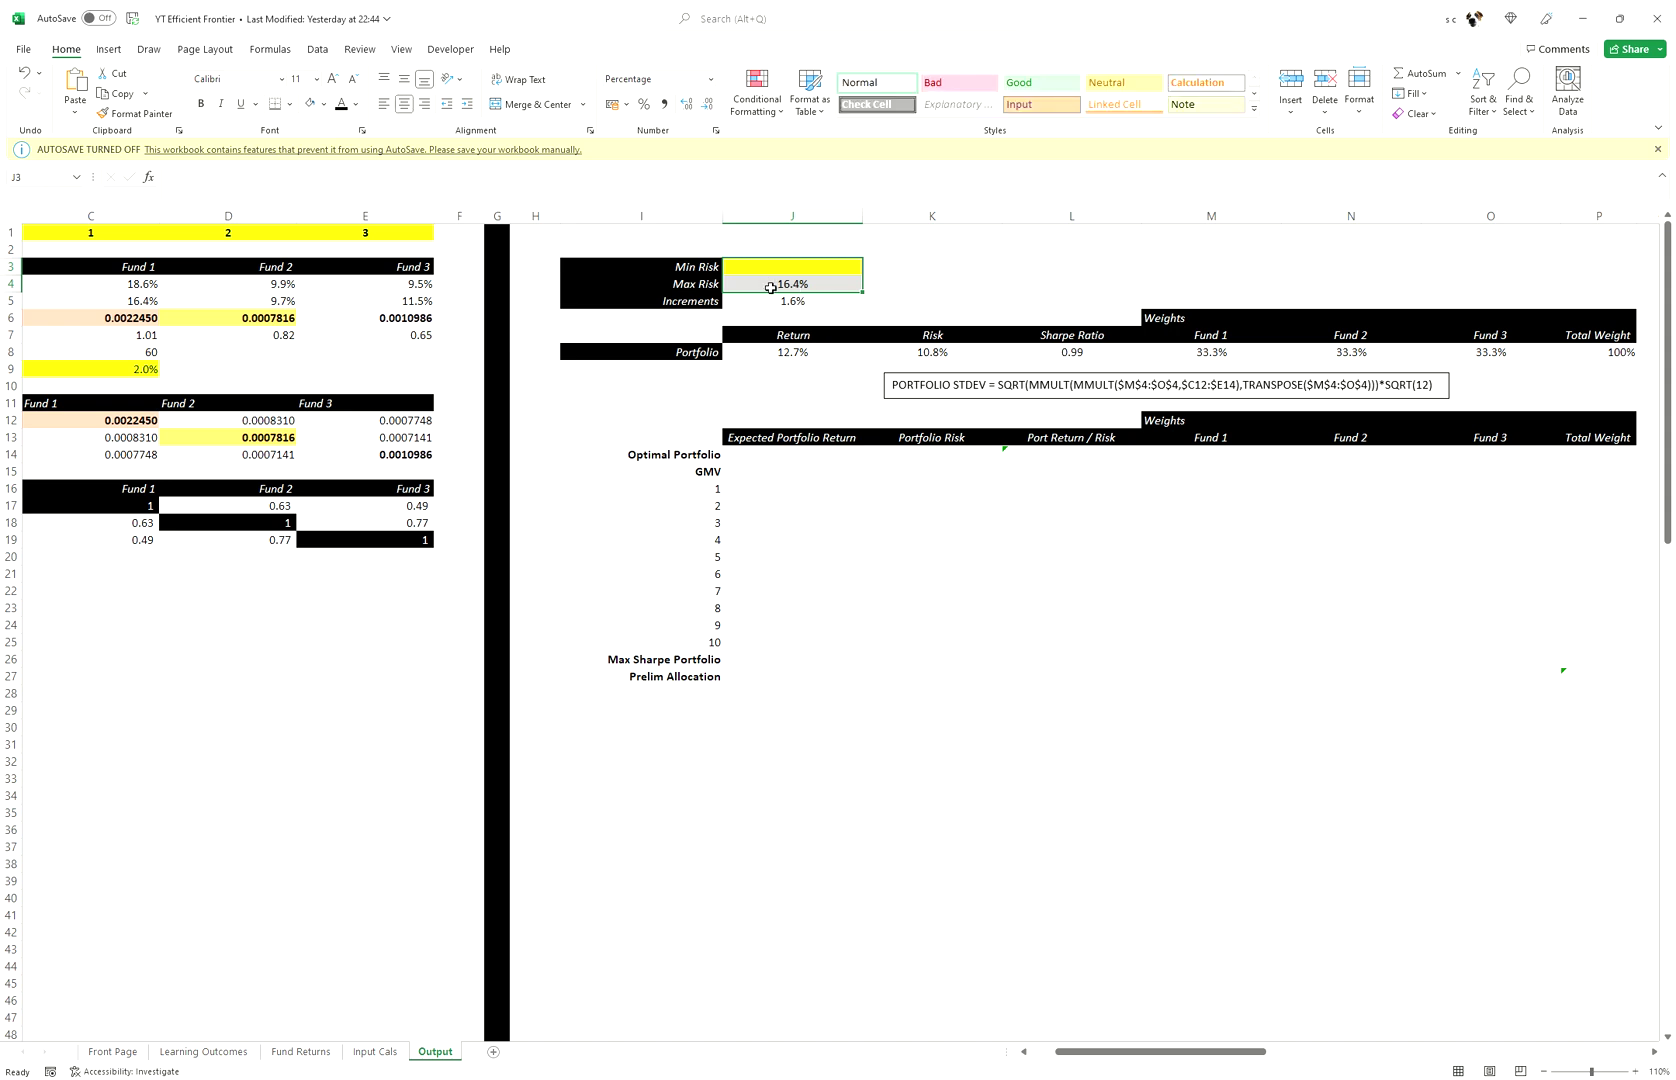
pyautogui.doubleClick(780, 288)
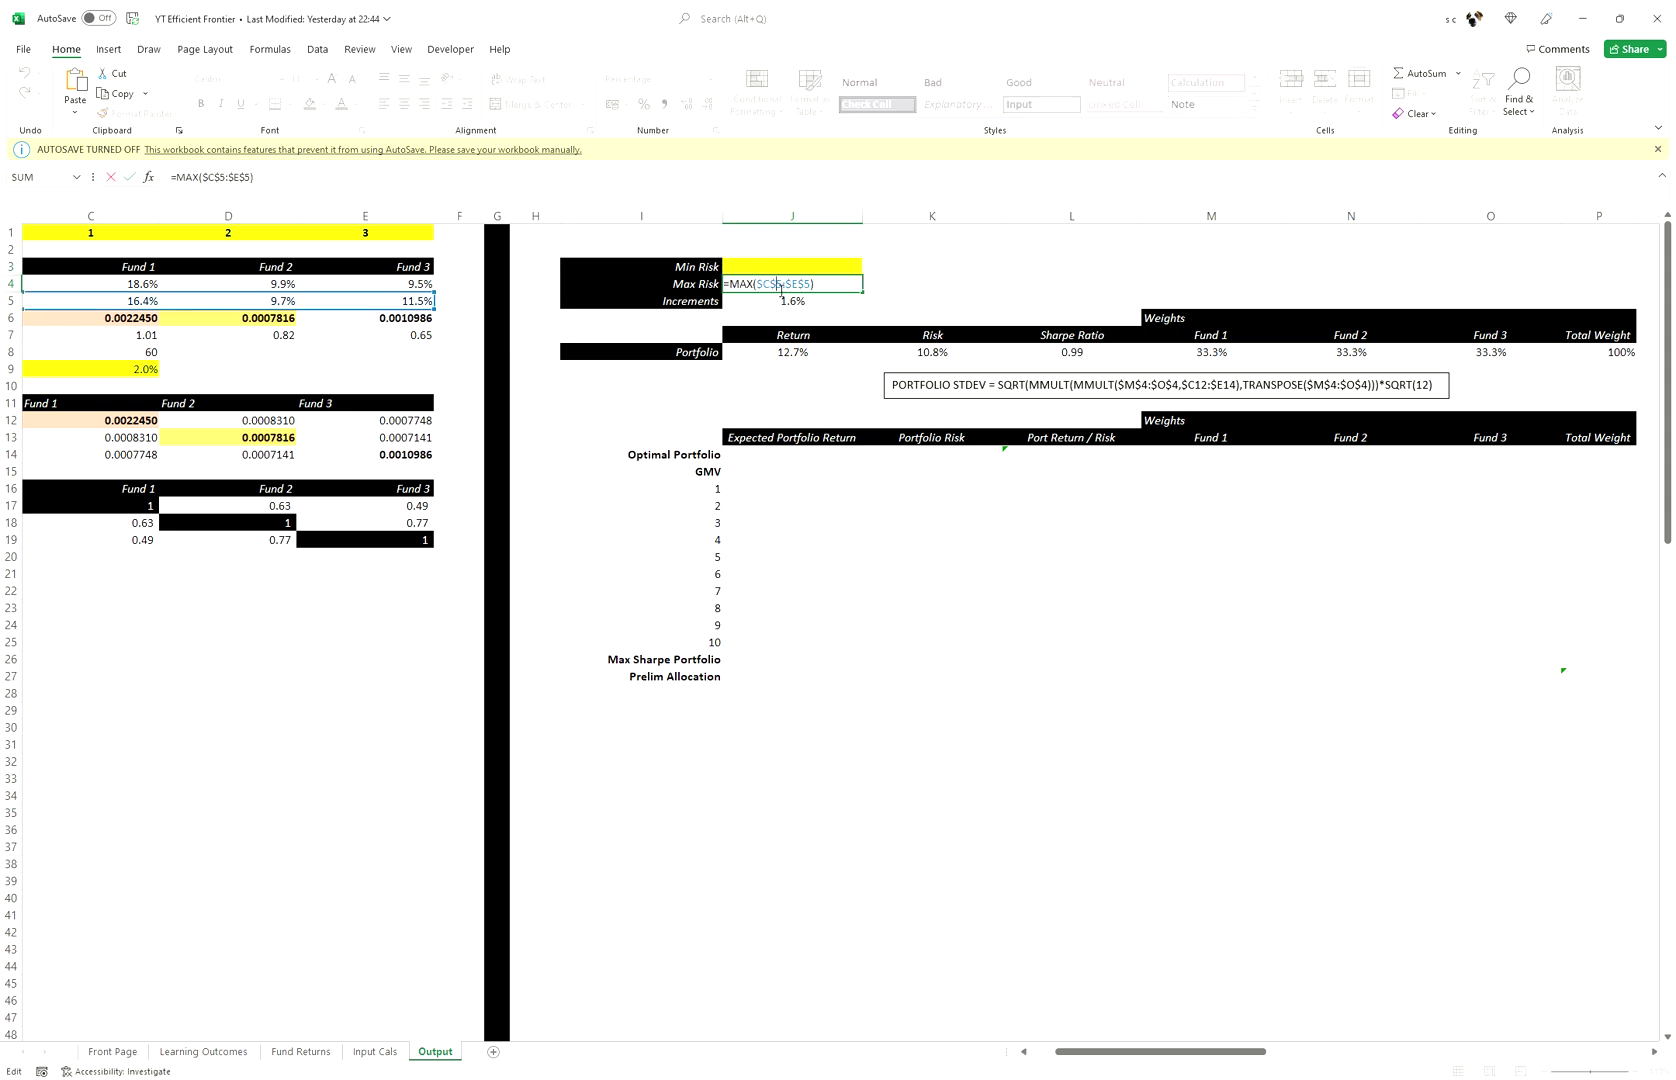
pyautogui.moveTo(1202, 1051); pyautogui.dragTo(1128, 1051)
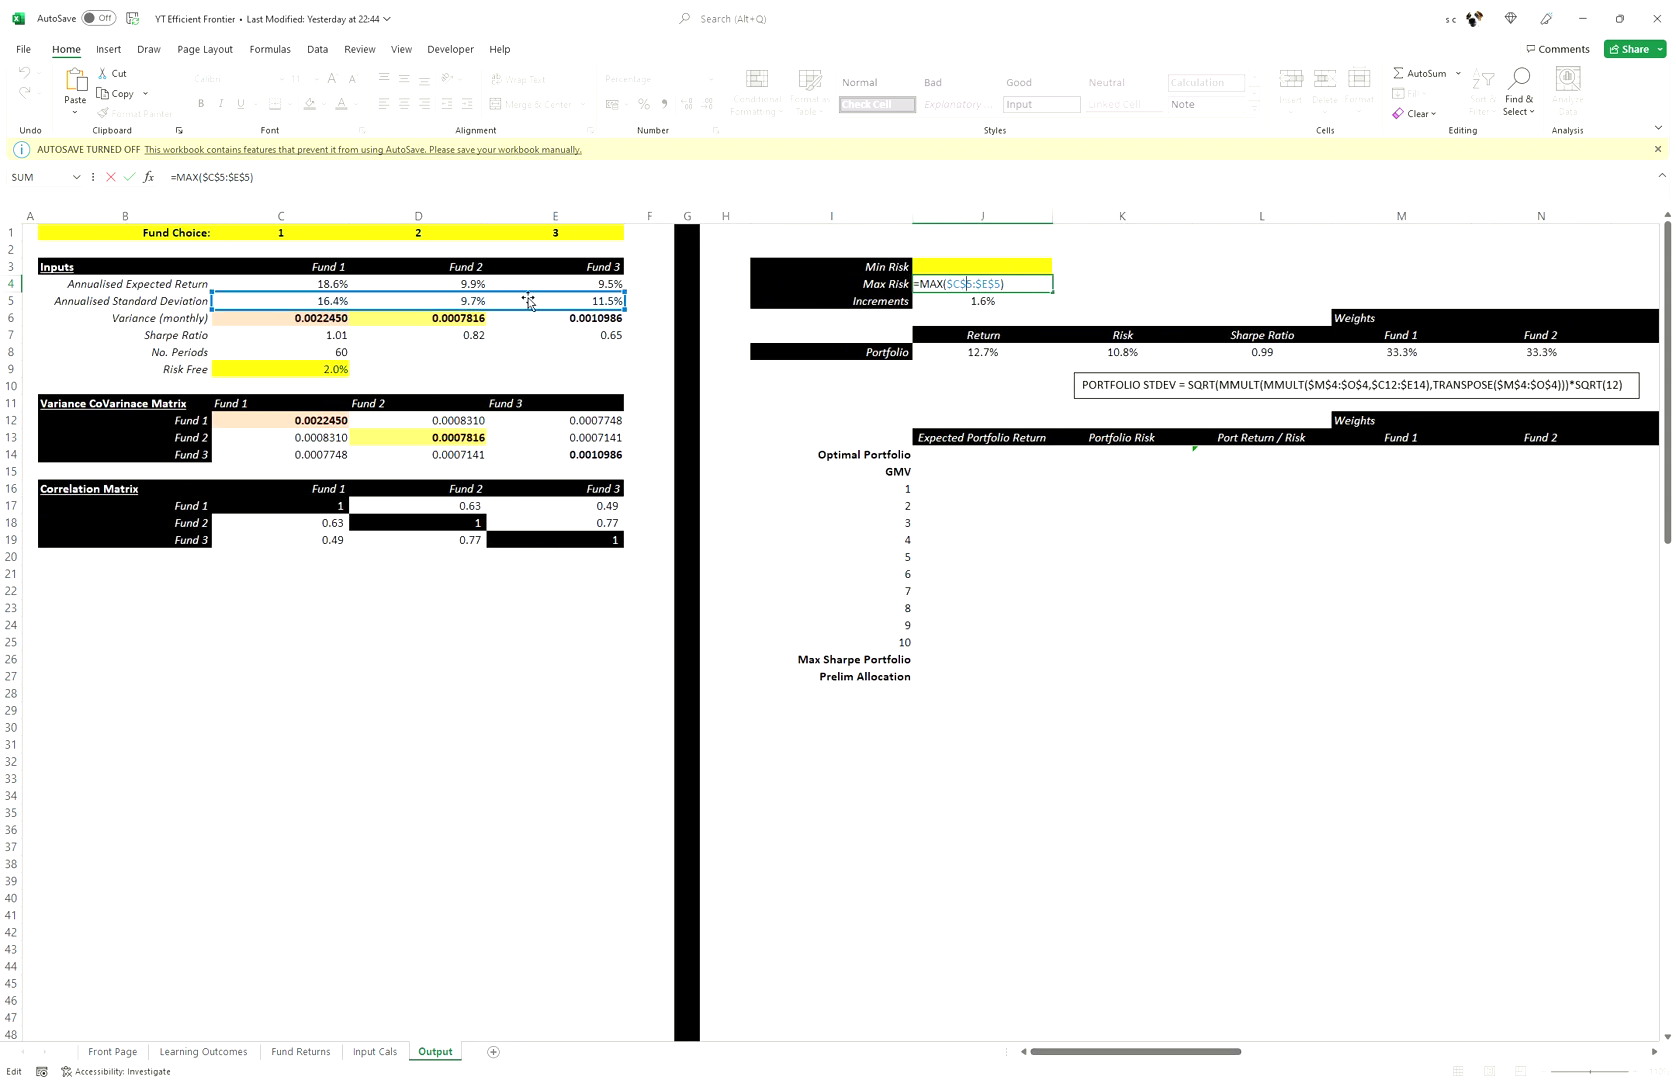
pyautogui.press('Escape')
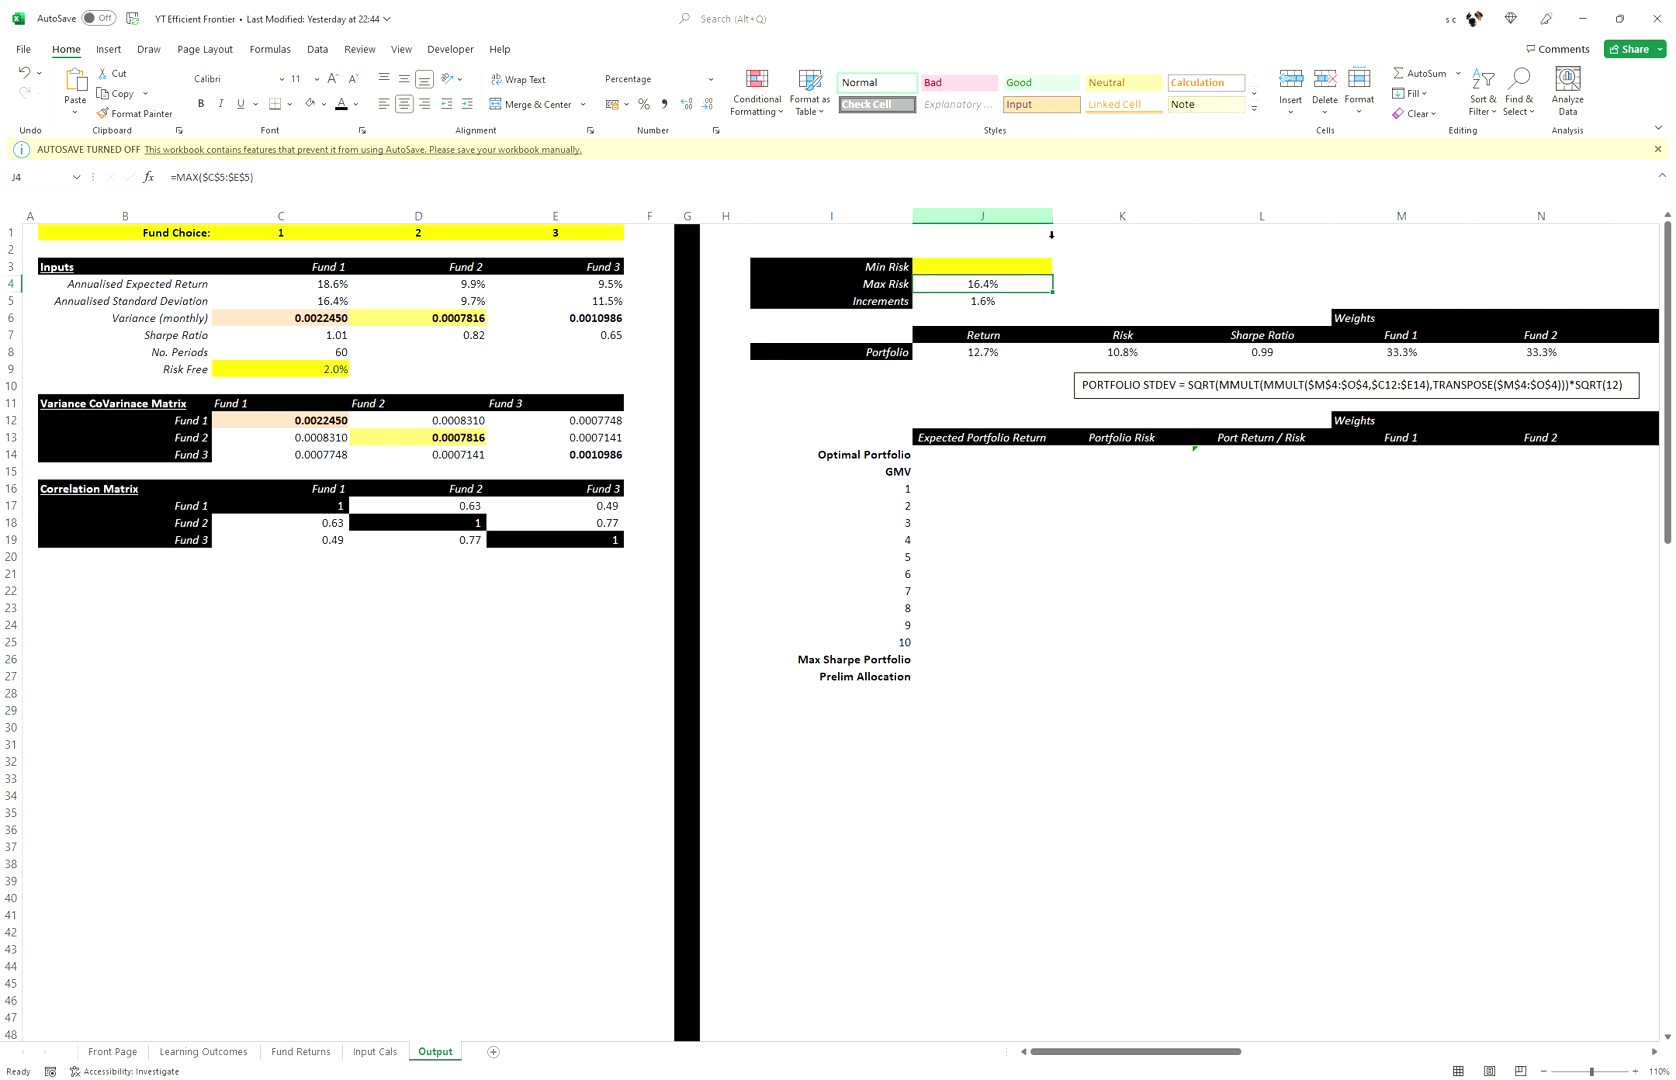
pyautogui.click(1016, 264)
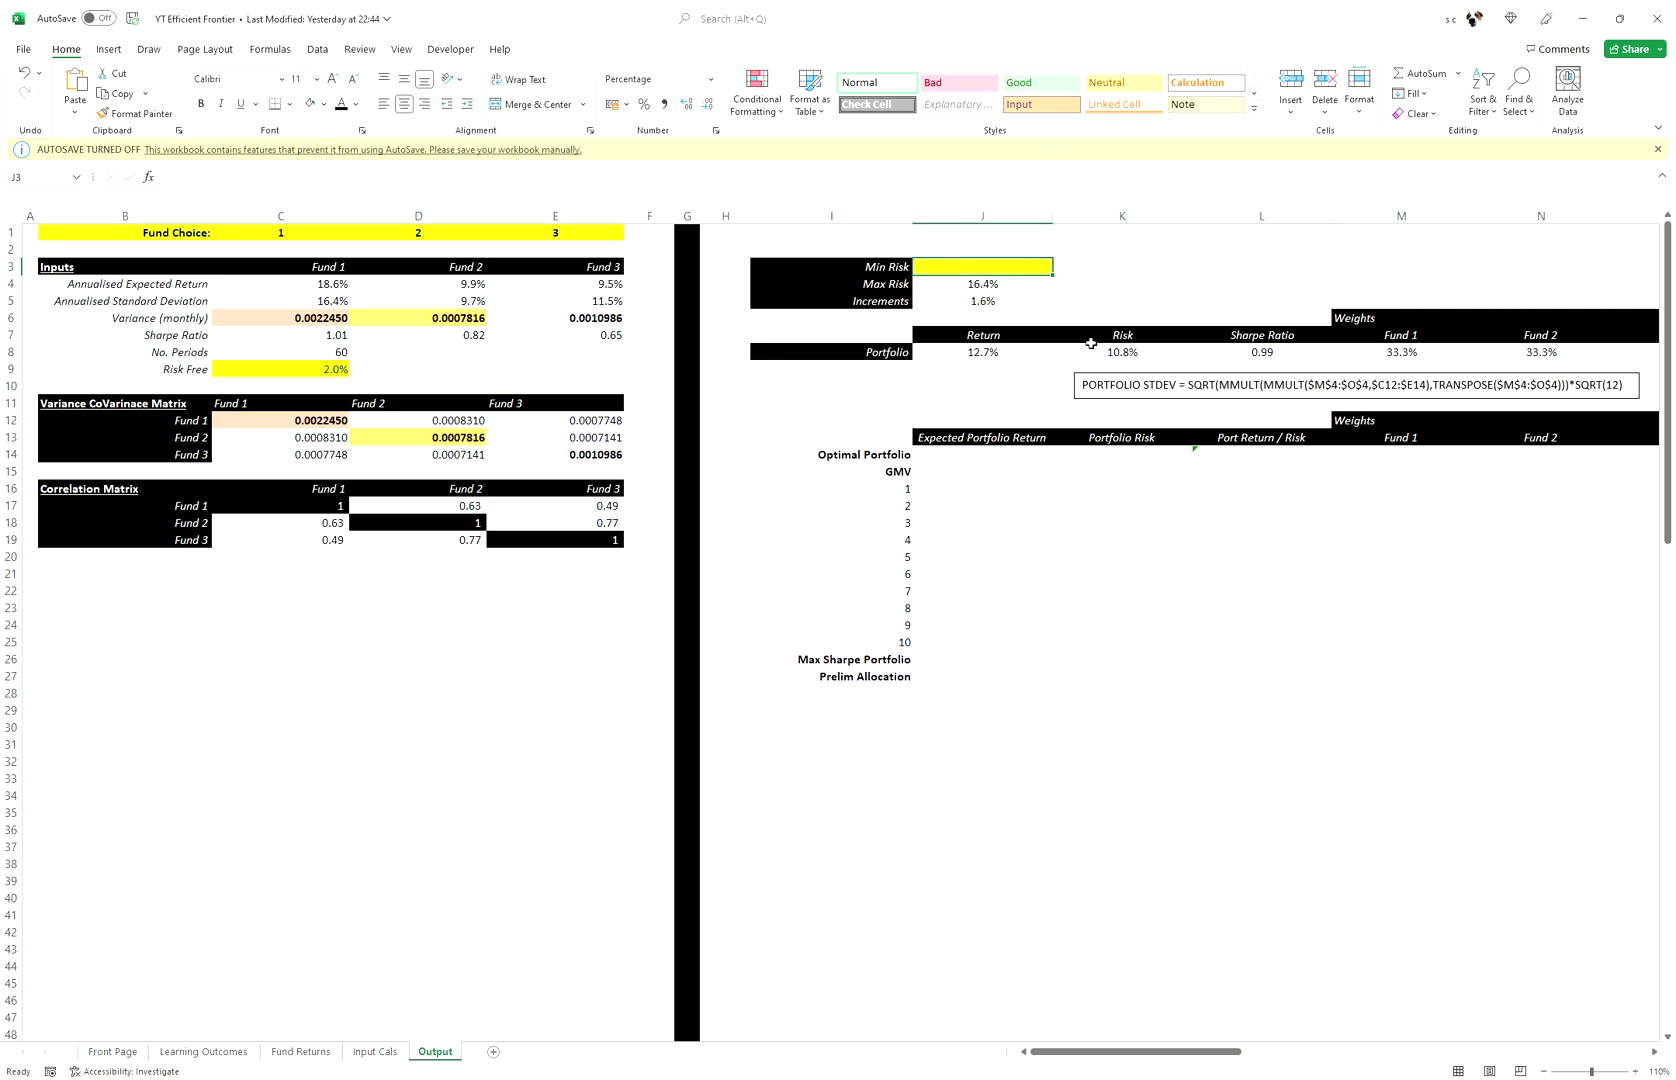
# - Move the Min Risk Solver Parameters picture from beyond the charts to just below the results table's weight headers
pyautogui.moveTo(1148, 486); pyautogui.dragTo(1265, 527)
pyautogui.moveTo(1465, 575); pyautogui.dragTo(1530, 598)
pyautogui.click(1490, 368)
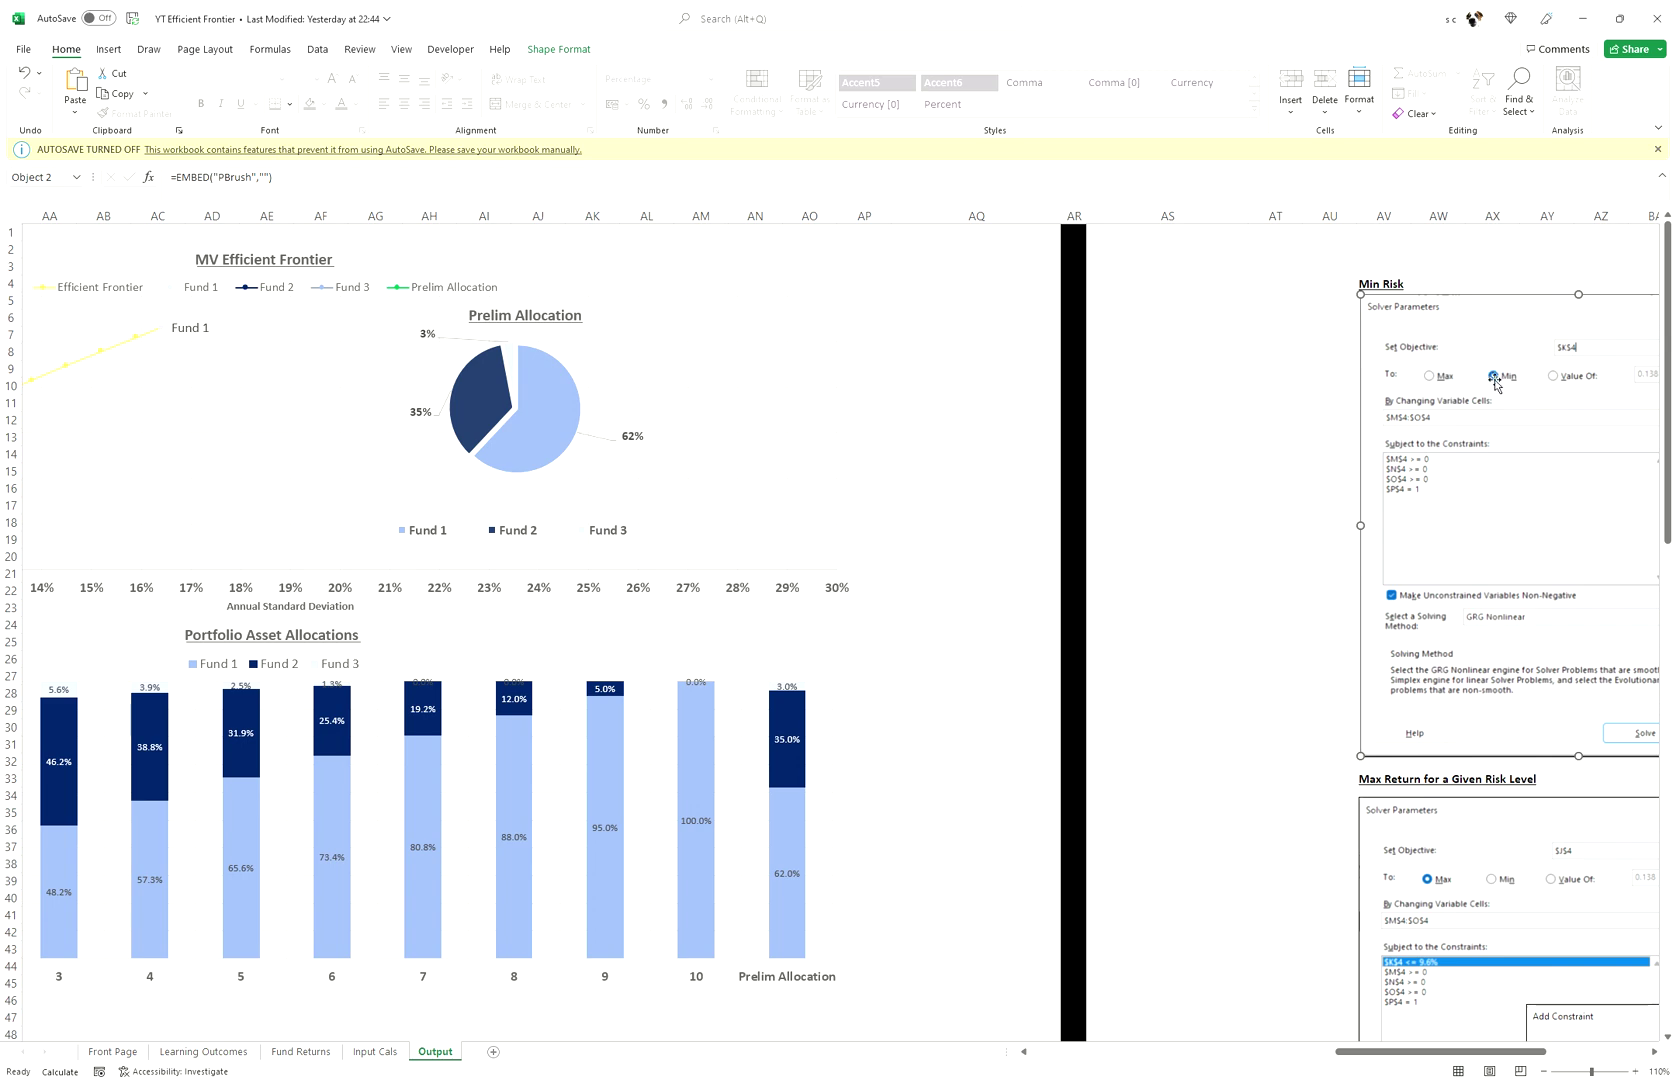
pyautogui.press('Delete')
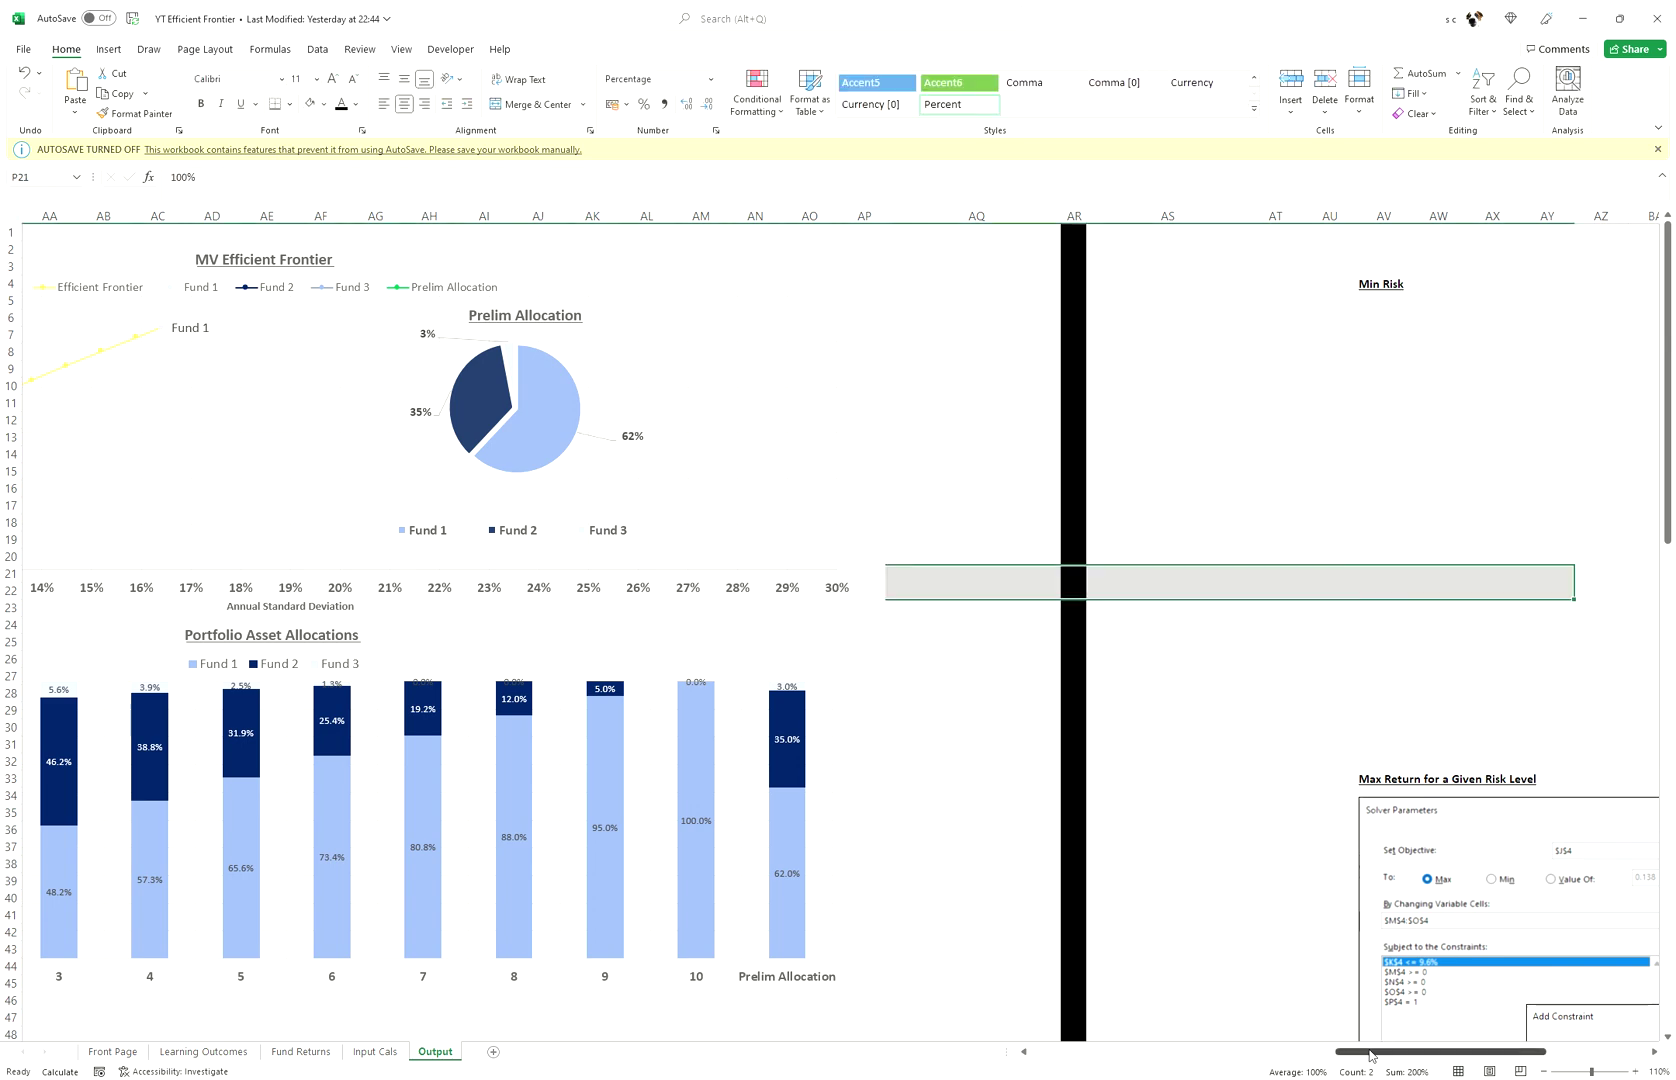
pyautogui.moveTo(1380, 1051); pyautogui.dragTo(1141, 1060)
pyautogui.click(666, 527)
pyautogui.hotkey('ctrl', 'v')
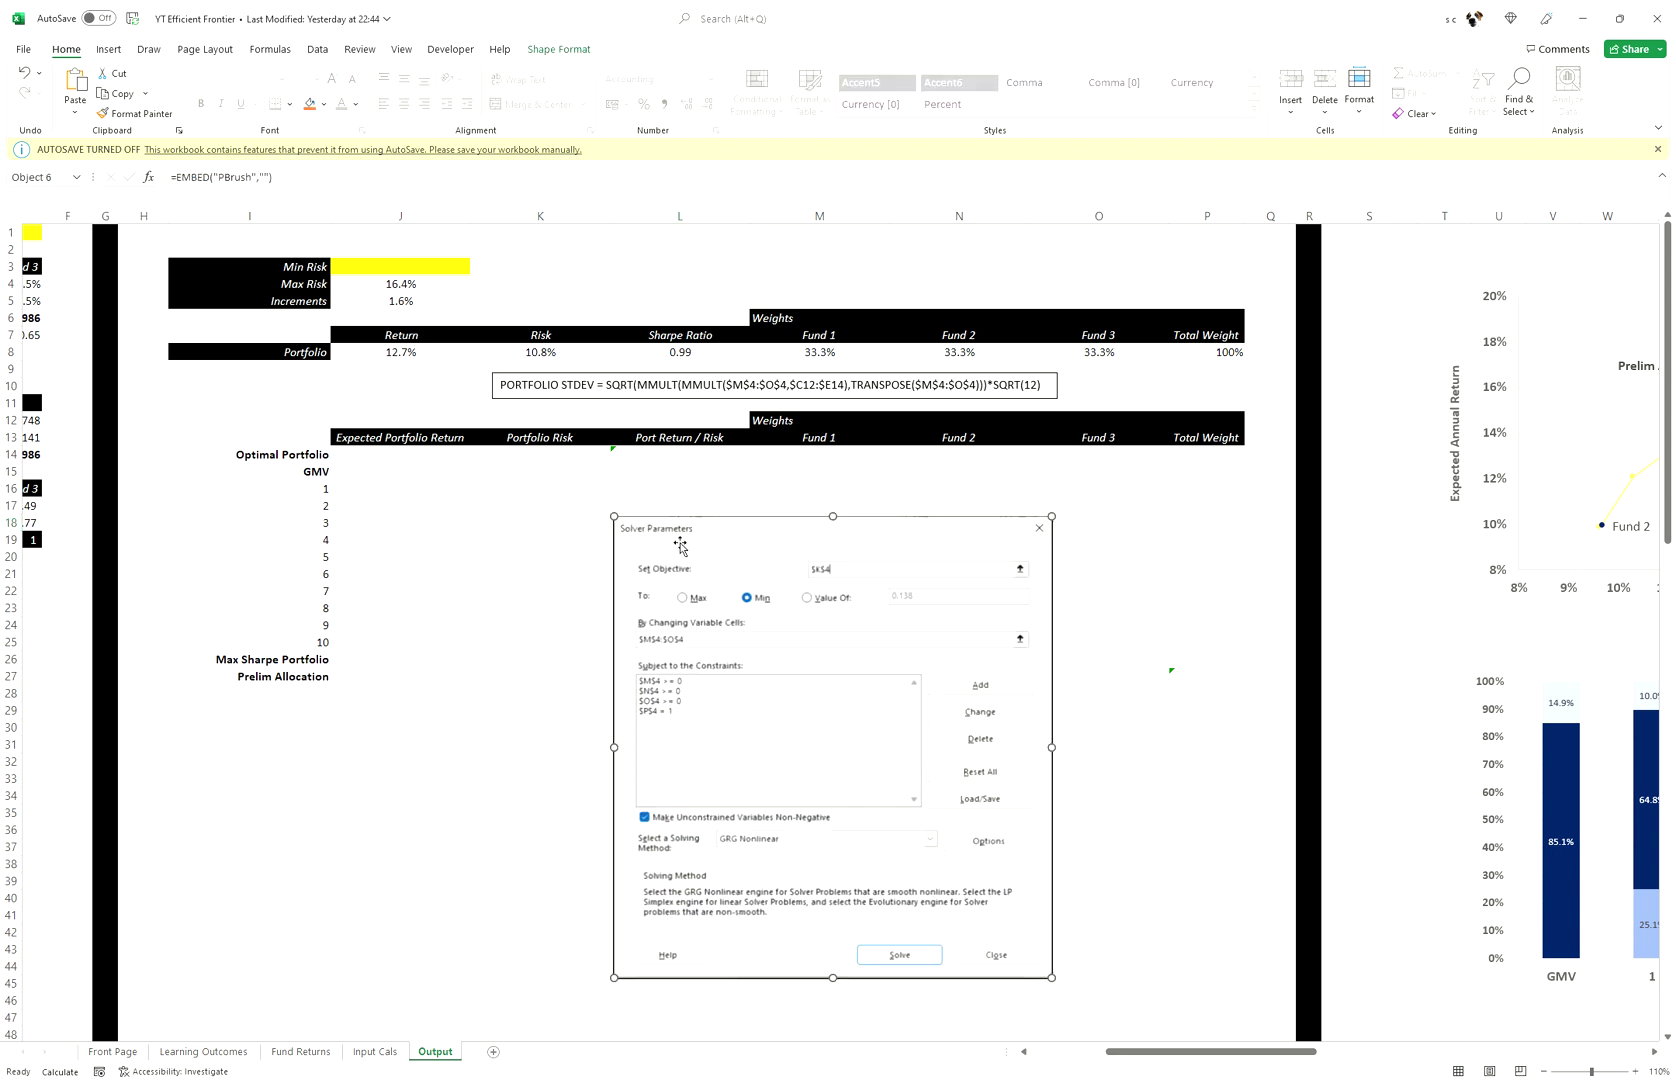
pyautogui.moveTo(759, 567); pyautogui.dragTo(720, 522)
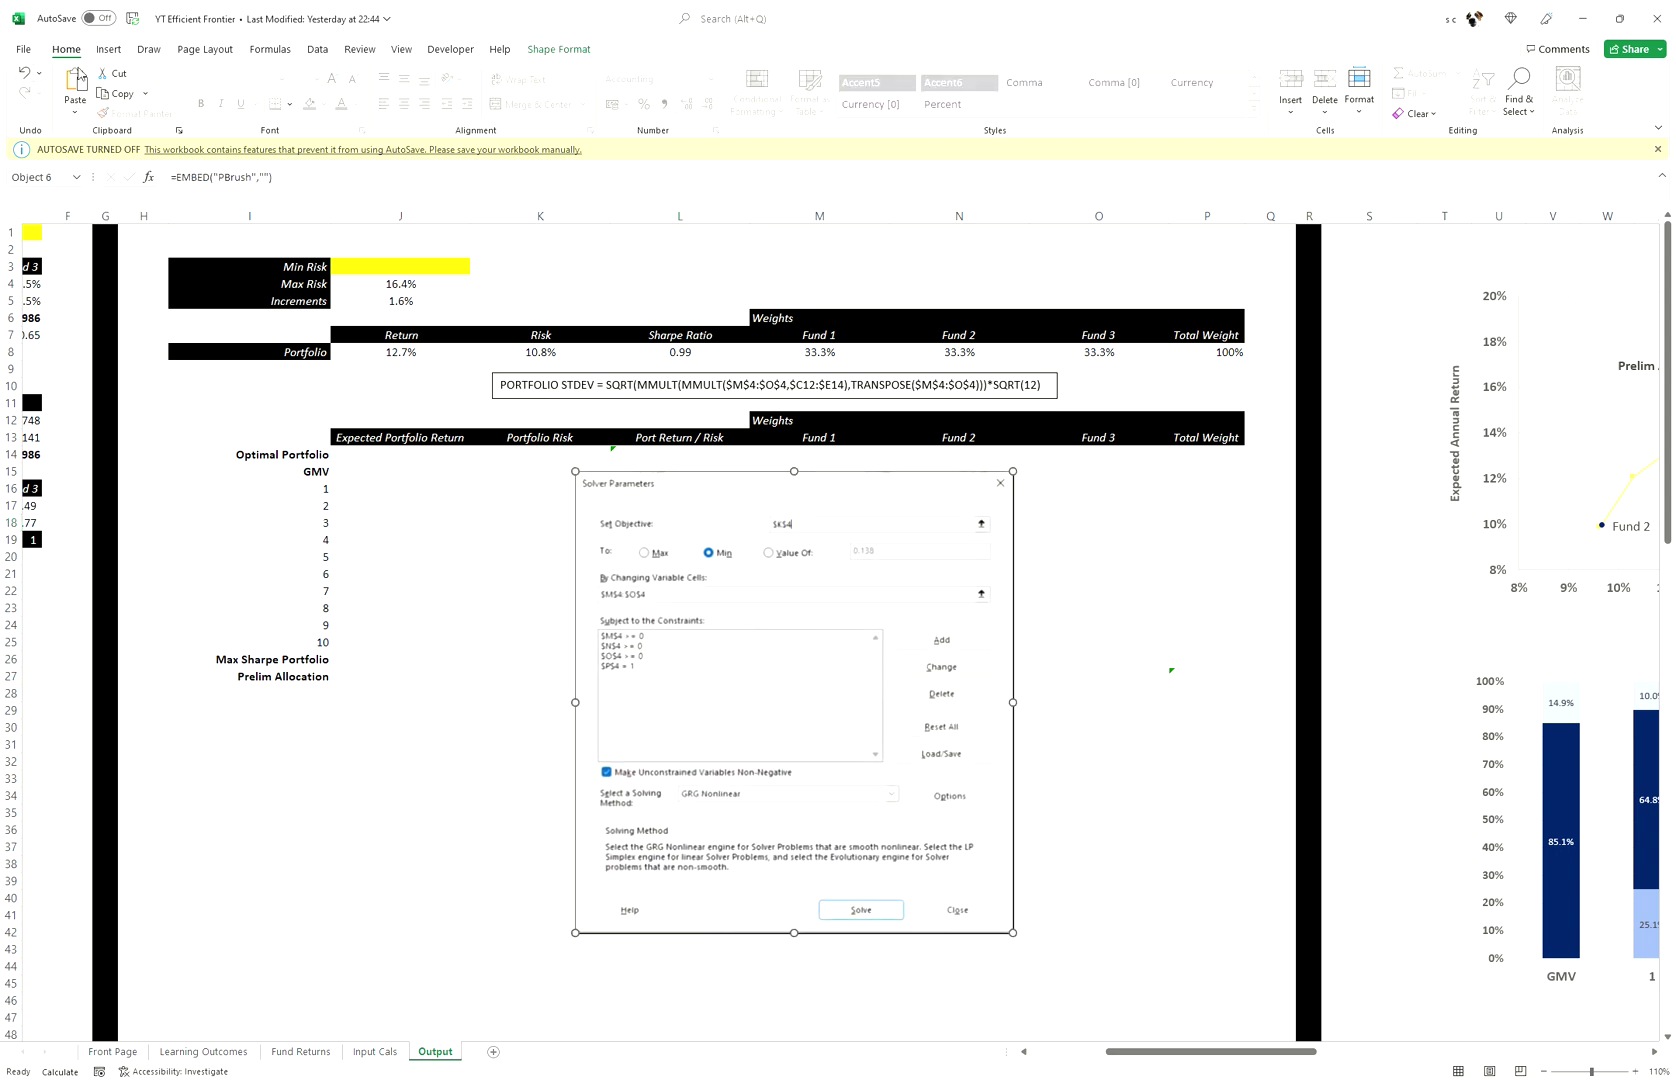
pyautogui.click(315, 50)
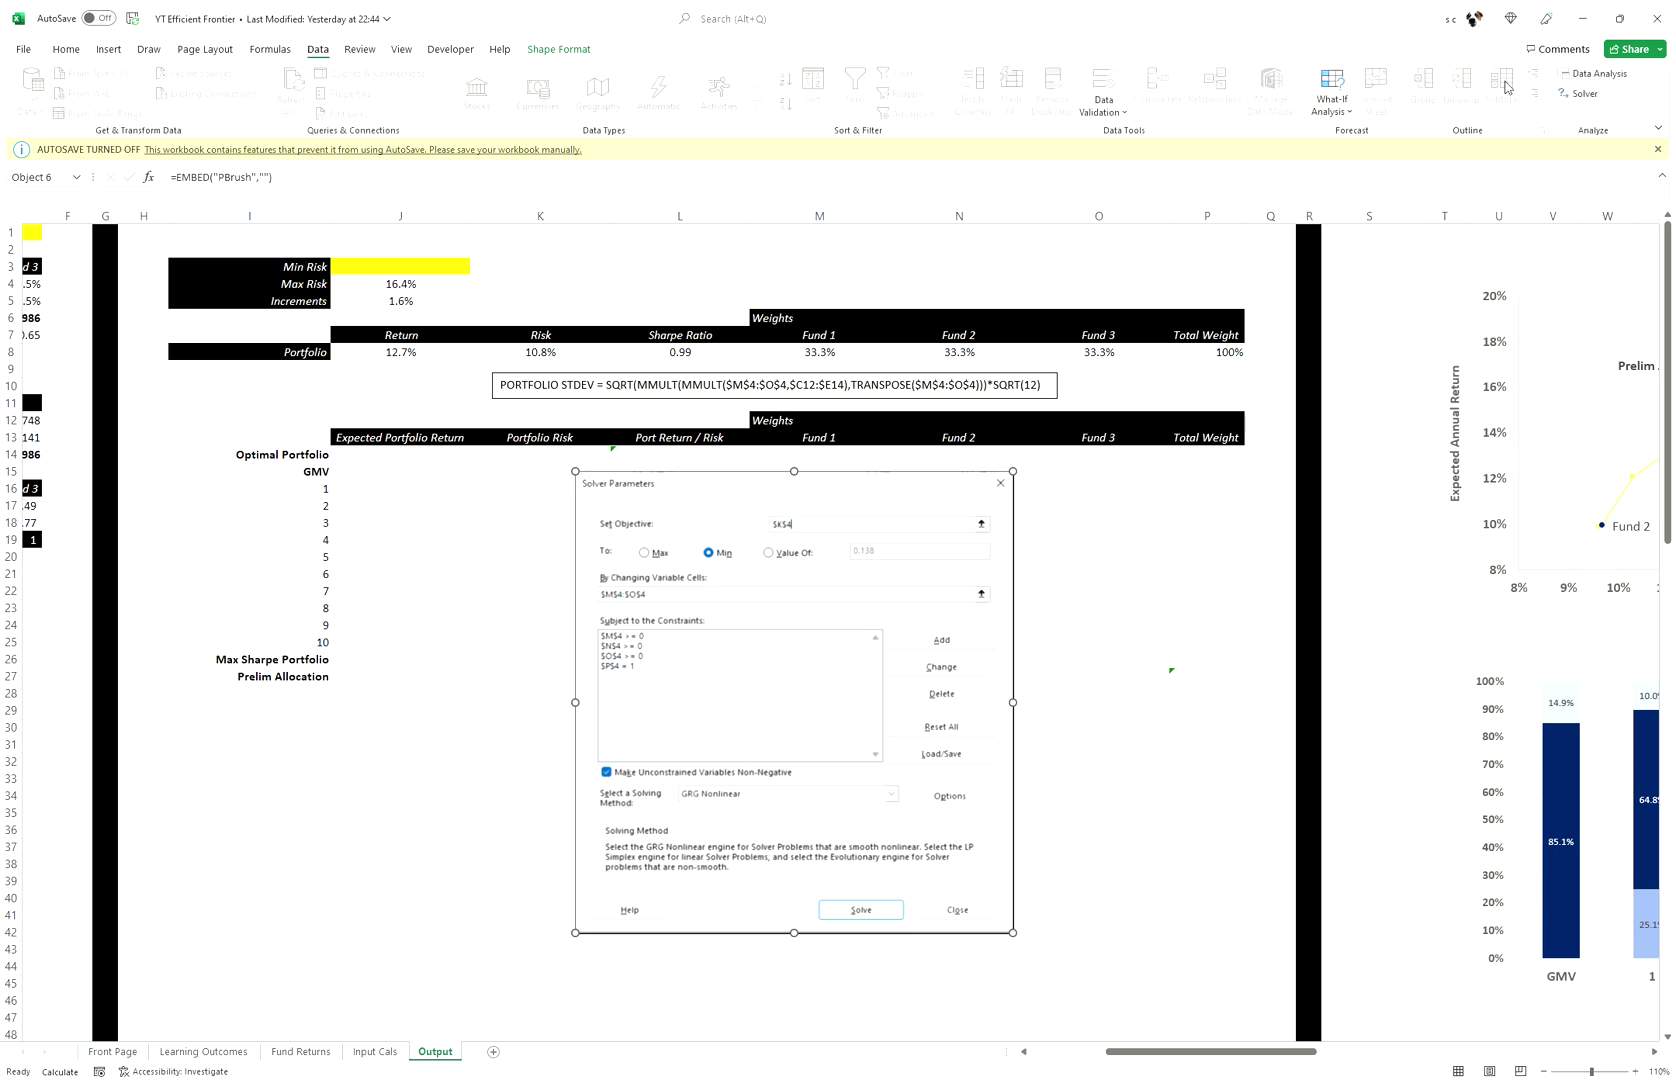
pyautogui.click(1572, 95)
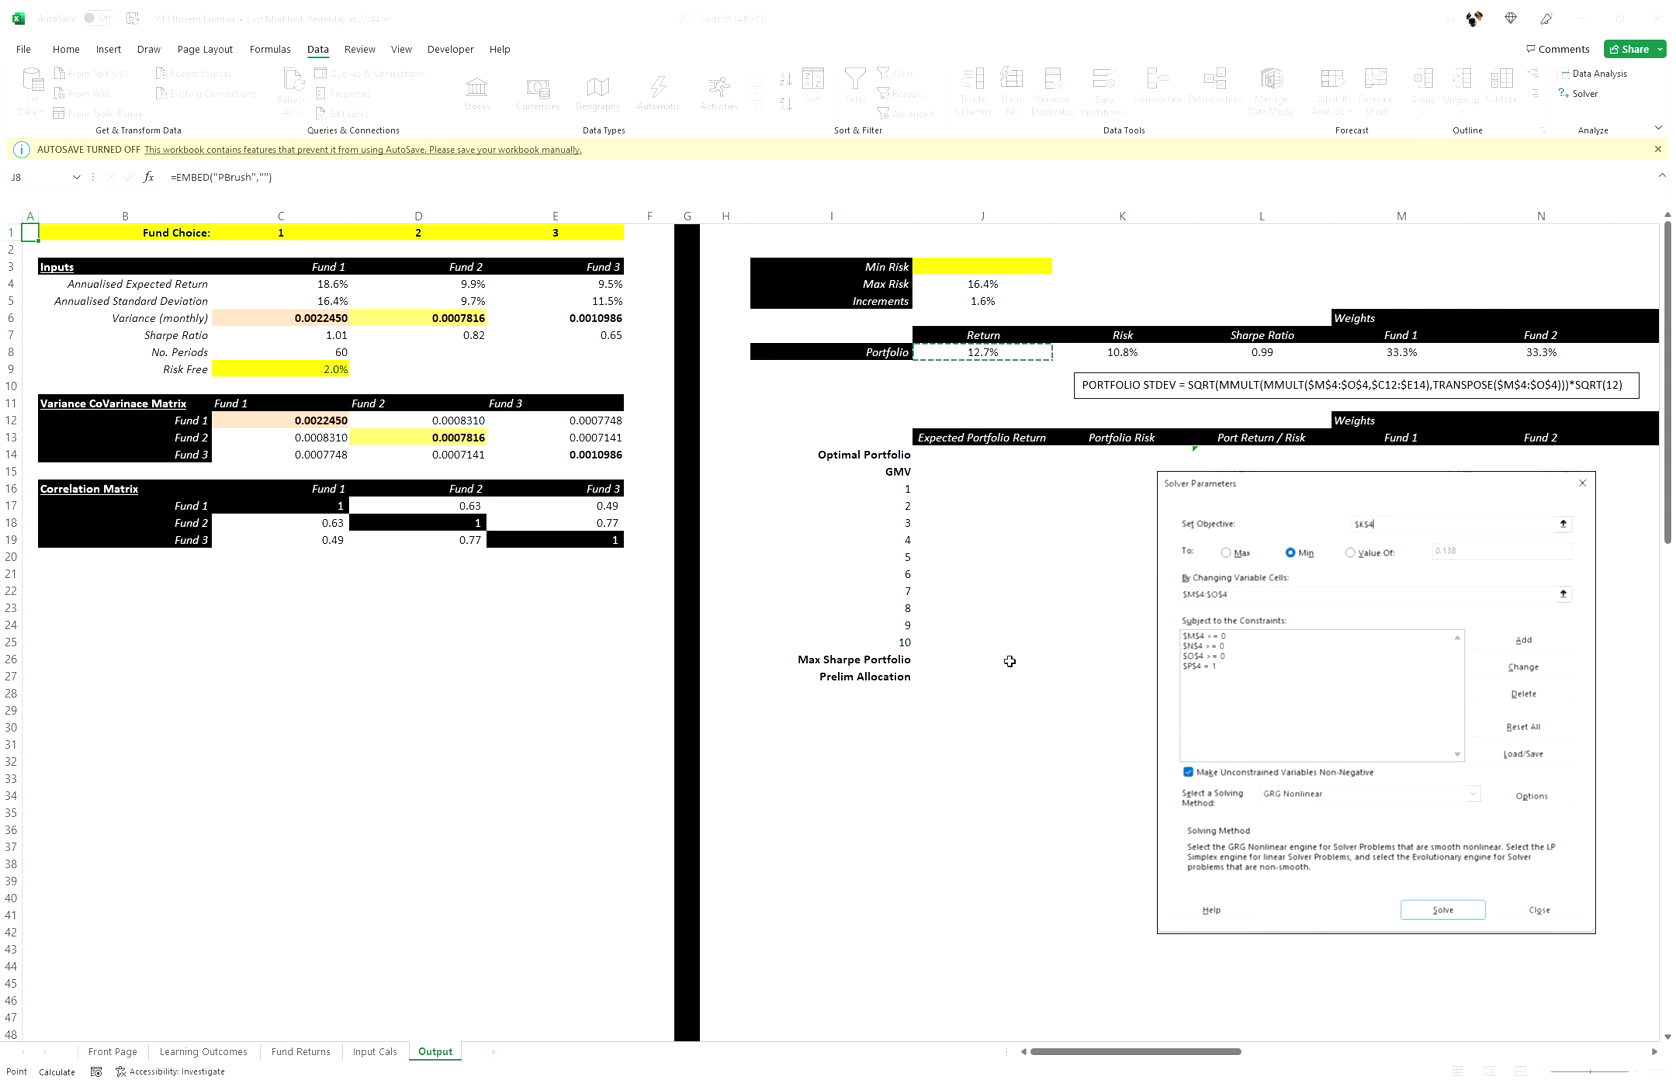
pyautogui.hscroll(3, 1186, 1052)
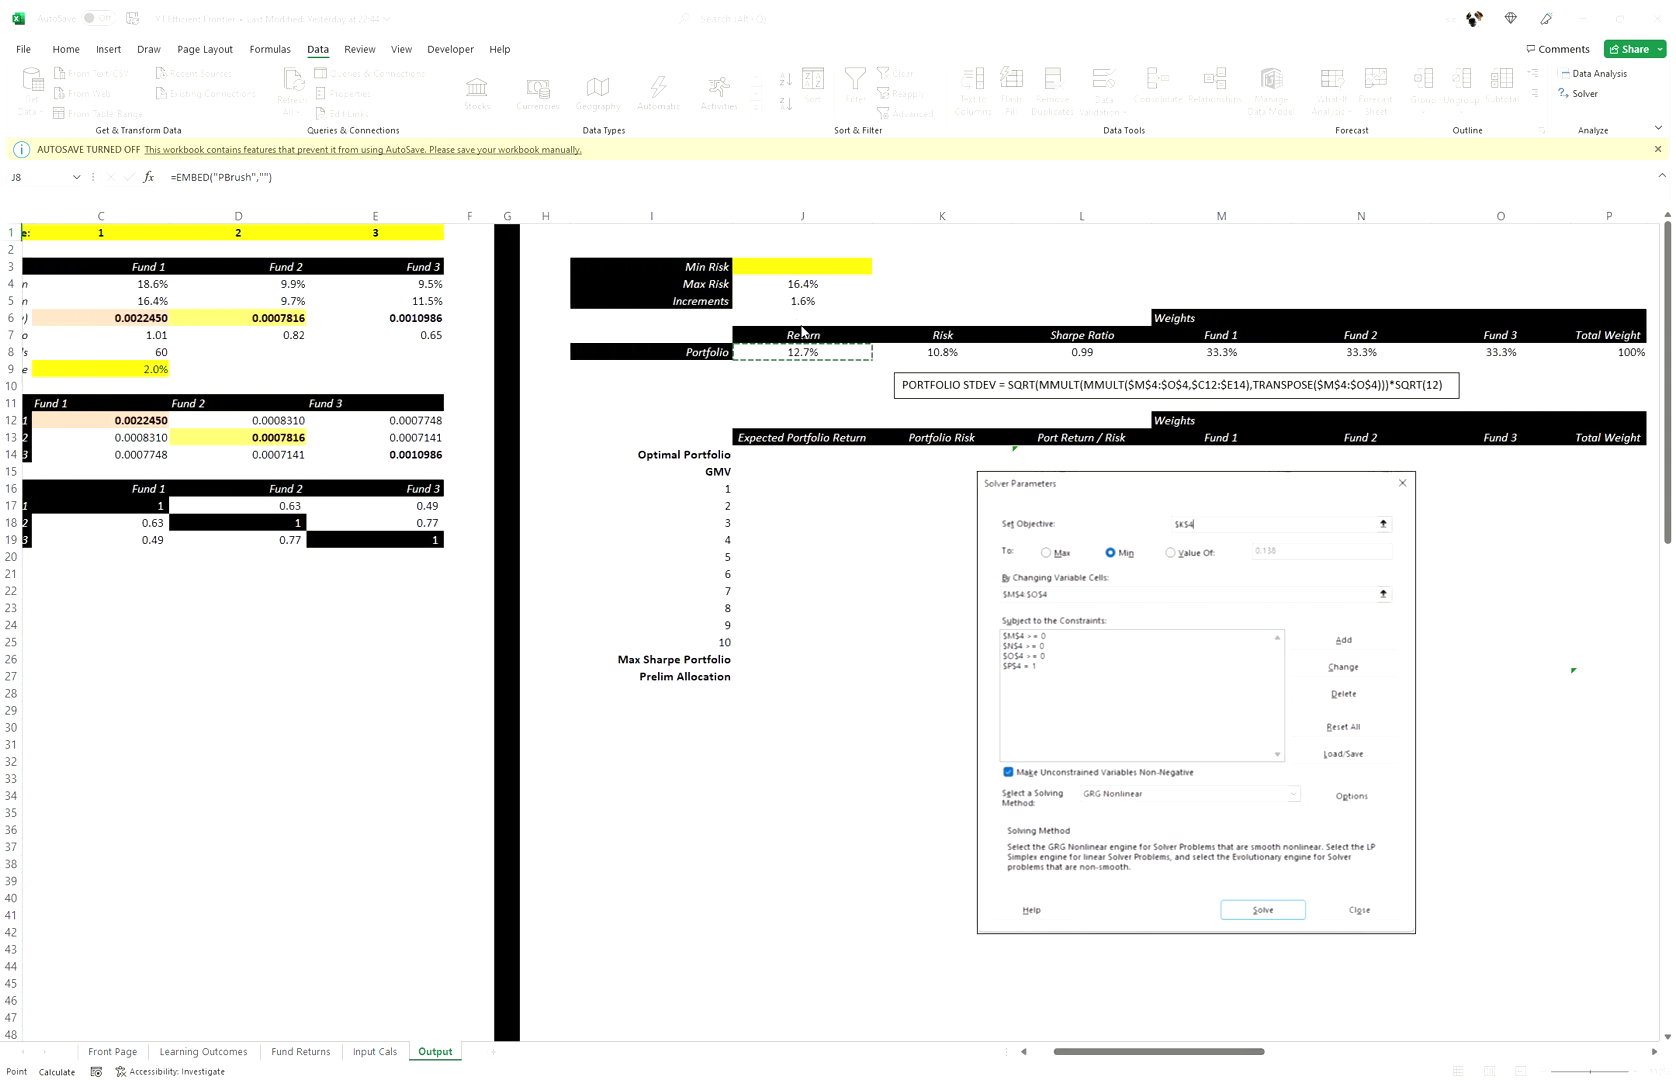
pyautogui.click(933, 489)
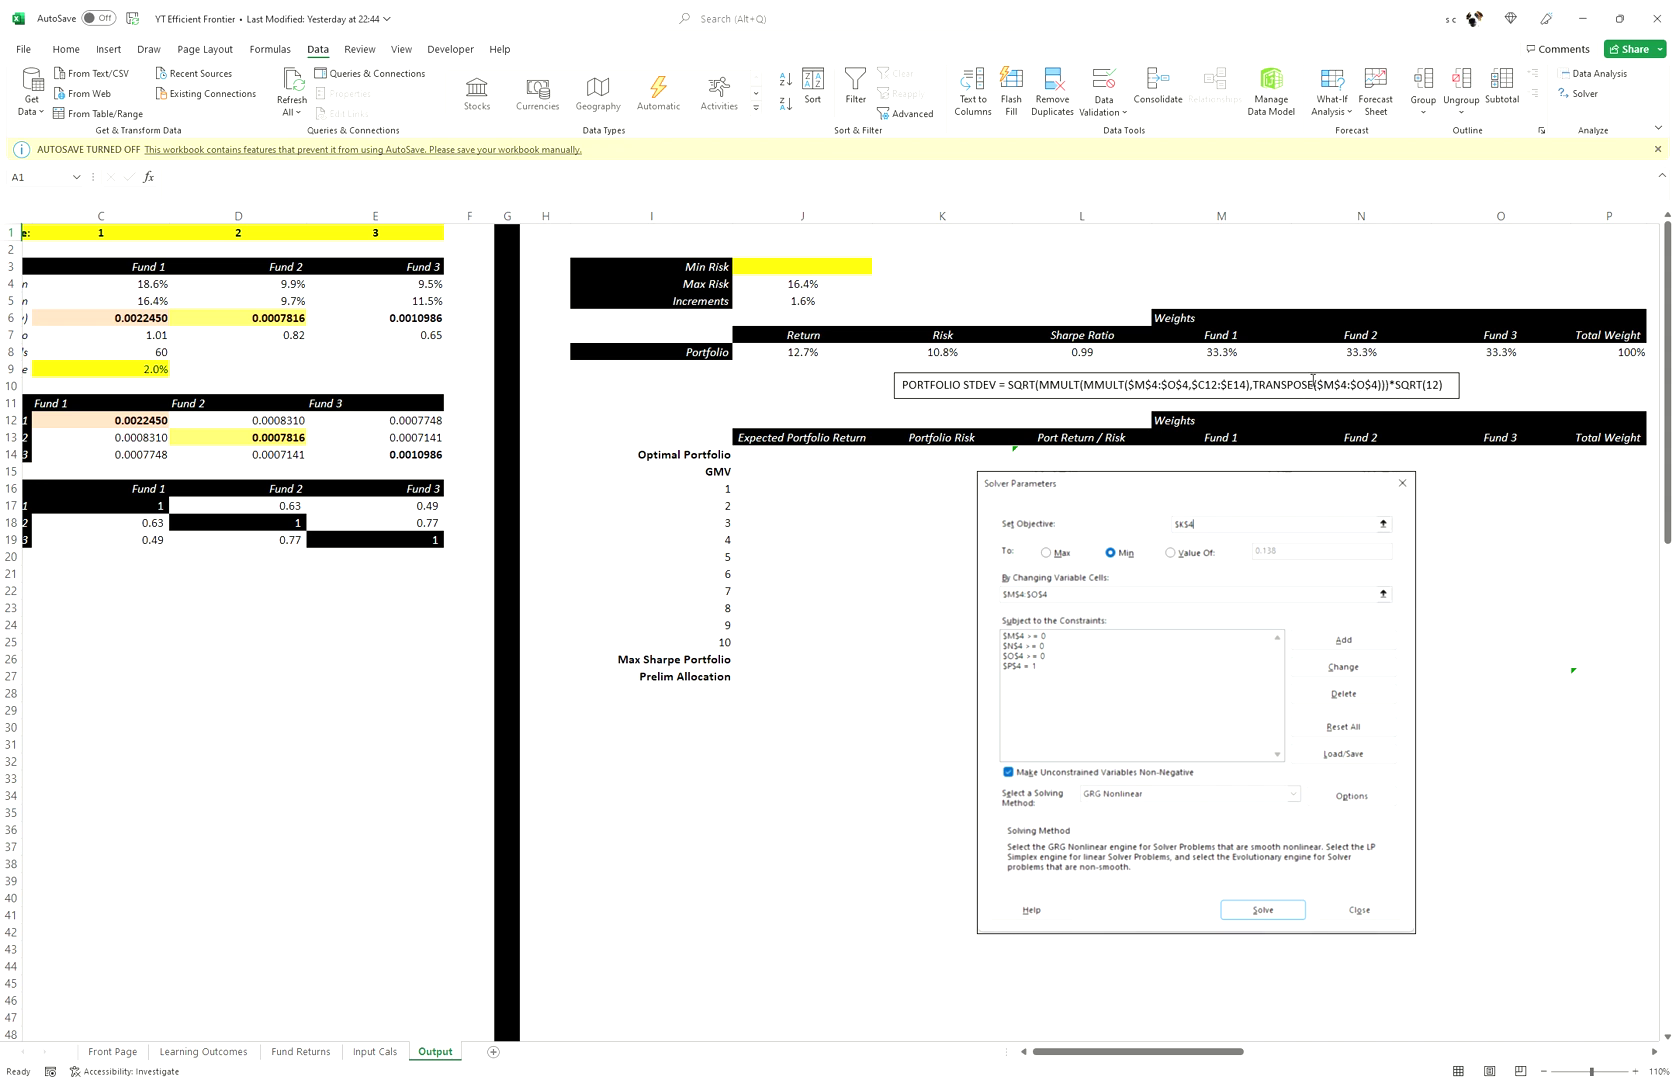
# - Run Solver with K8 as the objective to minimise portfolio risk by changing the fund weights, following the Min Risk reference picture
pyautogui.click(1034, 680)
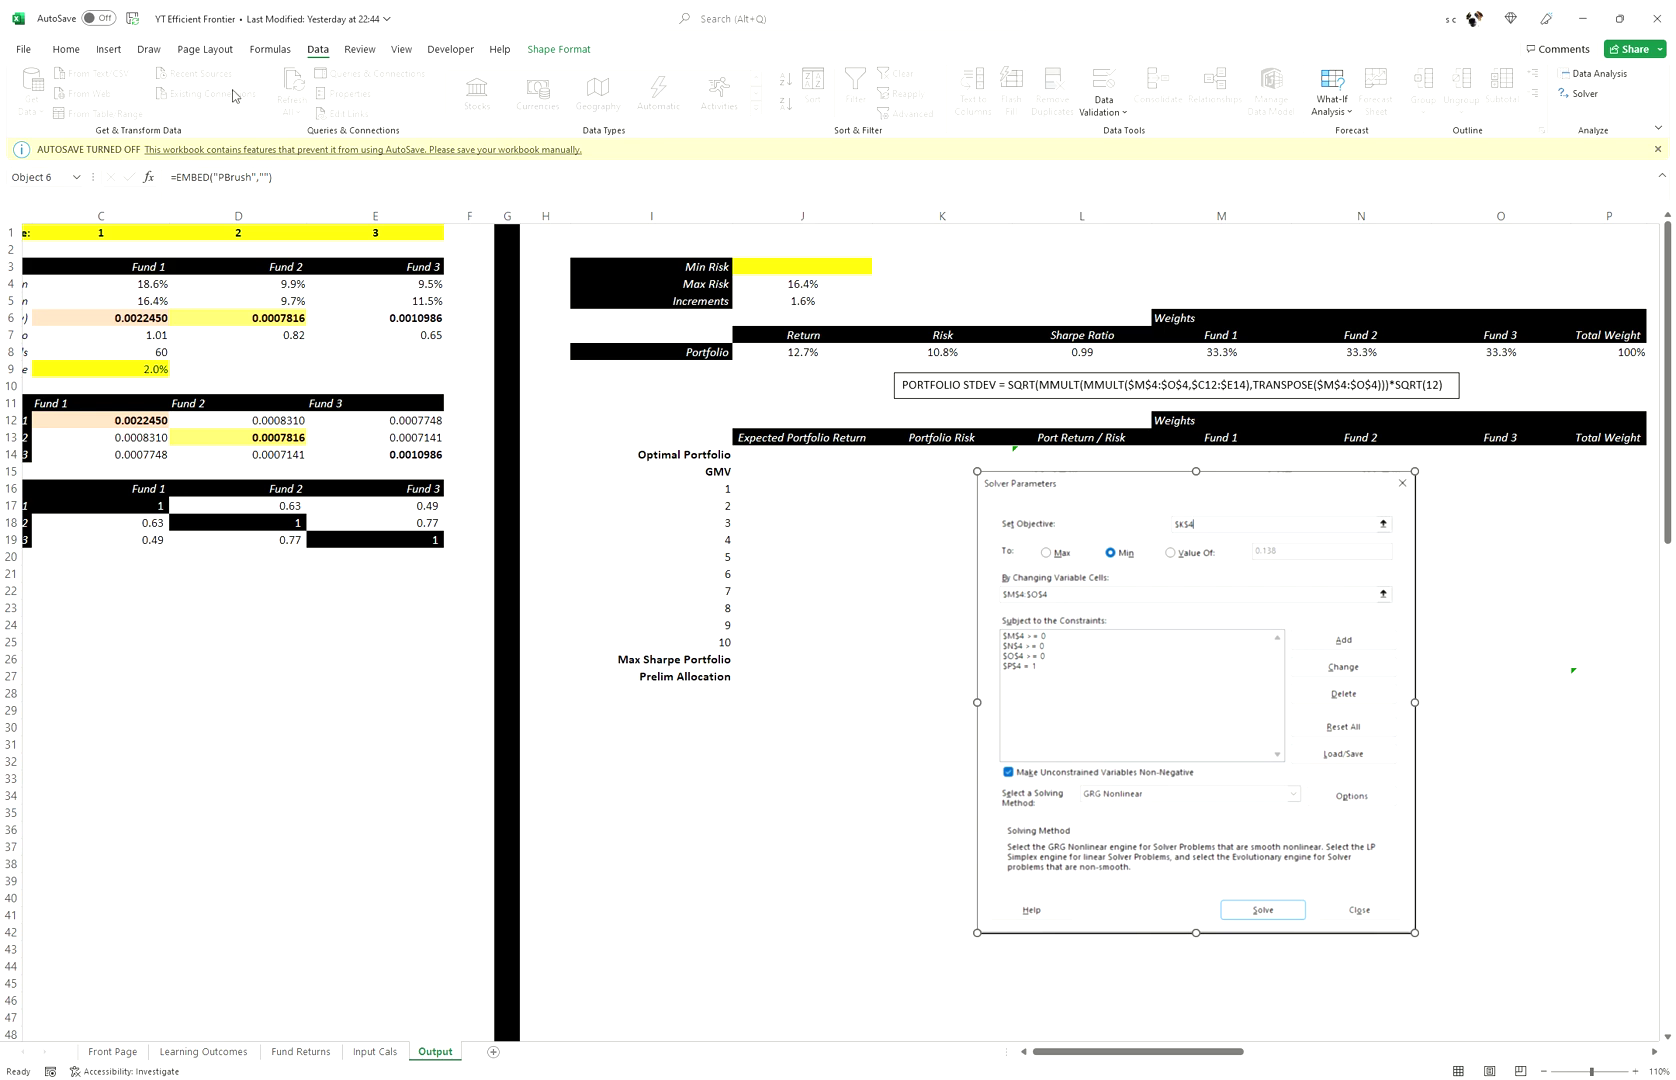
pyautogui.click(109, 52)
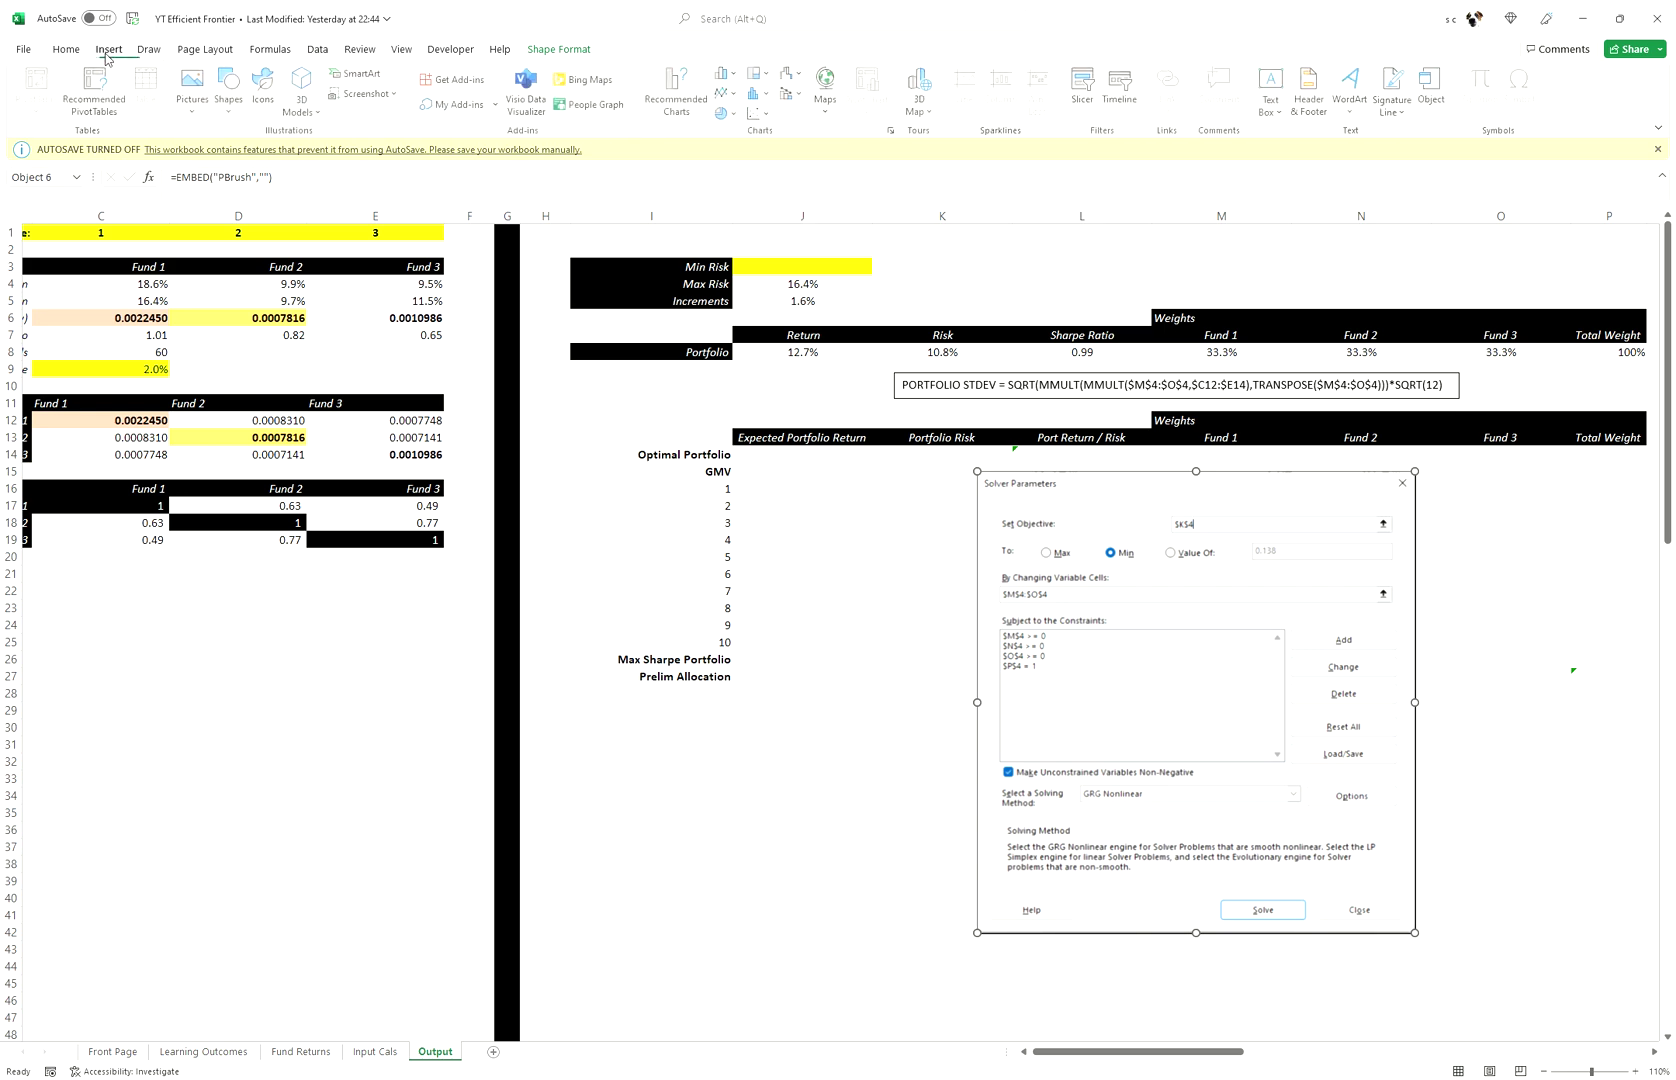
pyautogui.click(318, 52)
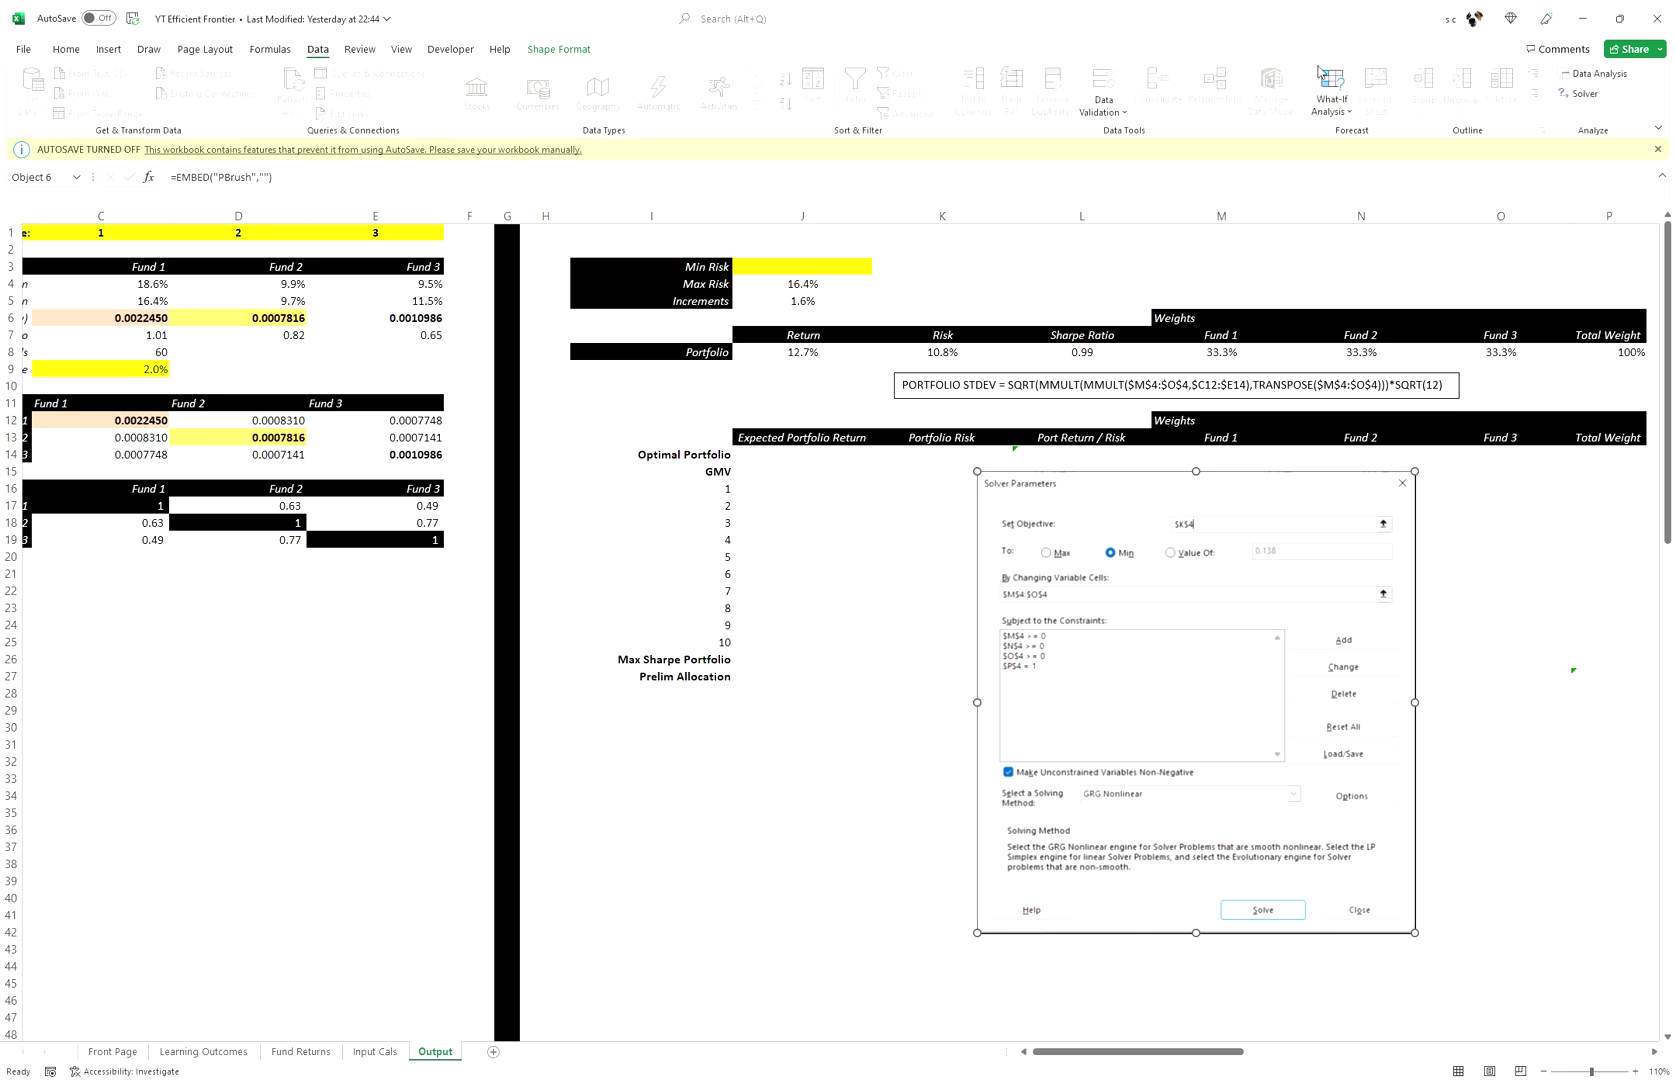
pyautogui.click(1565, 95)
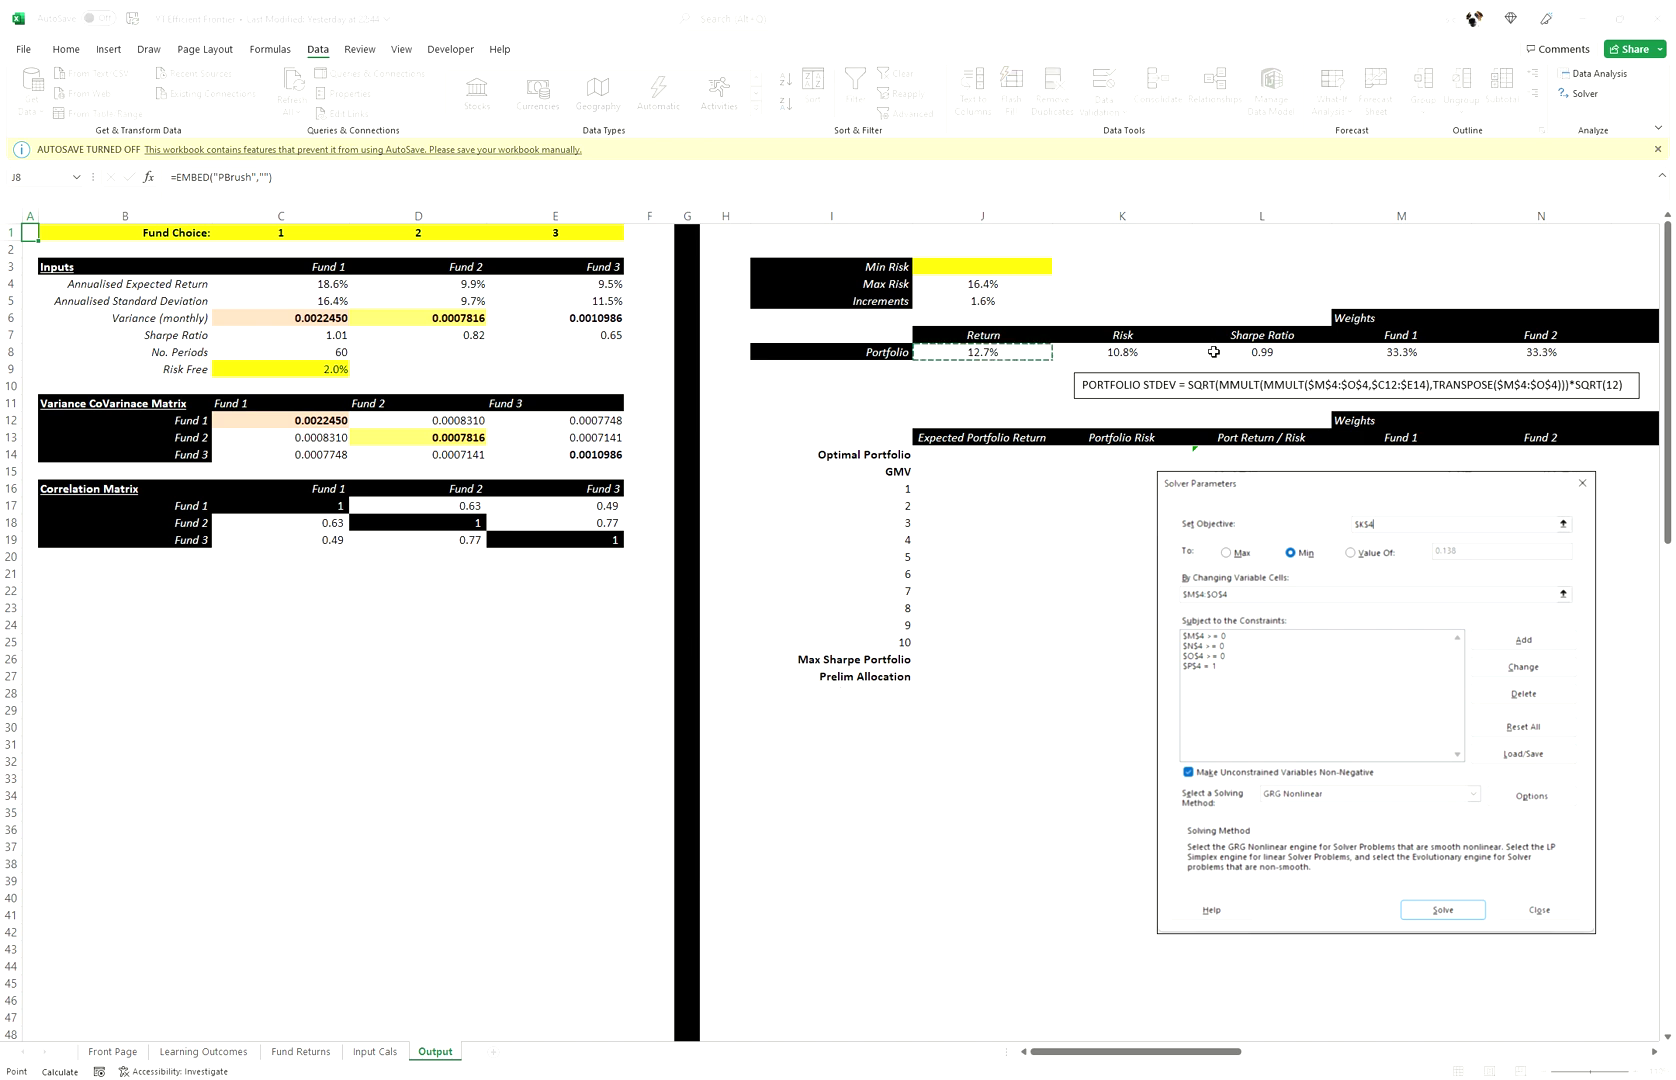
pyautogui.click(1149, 360)
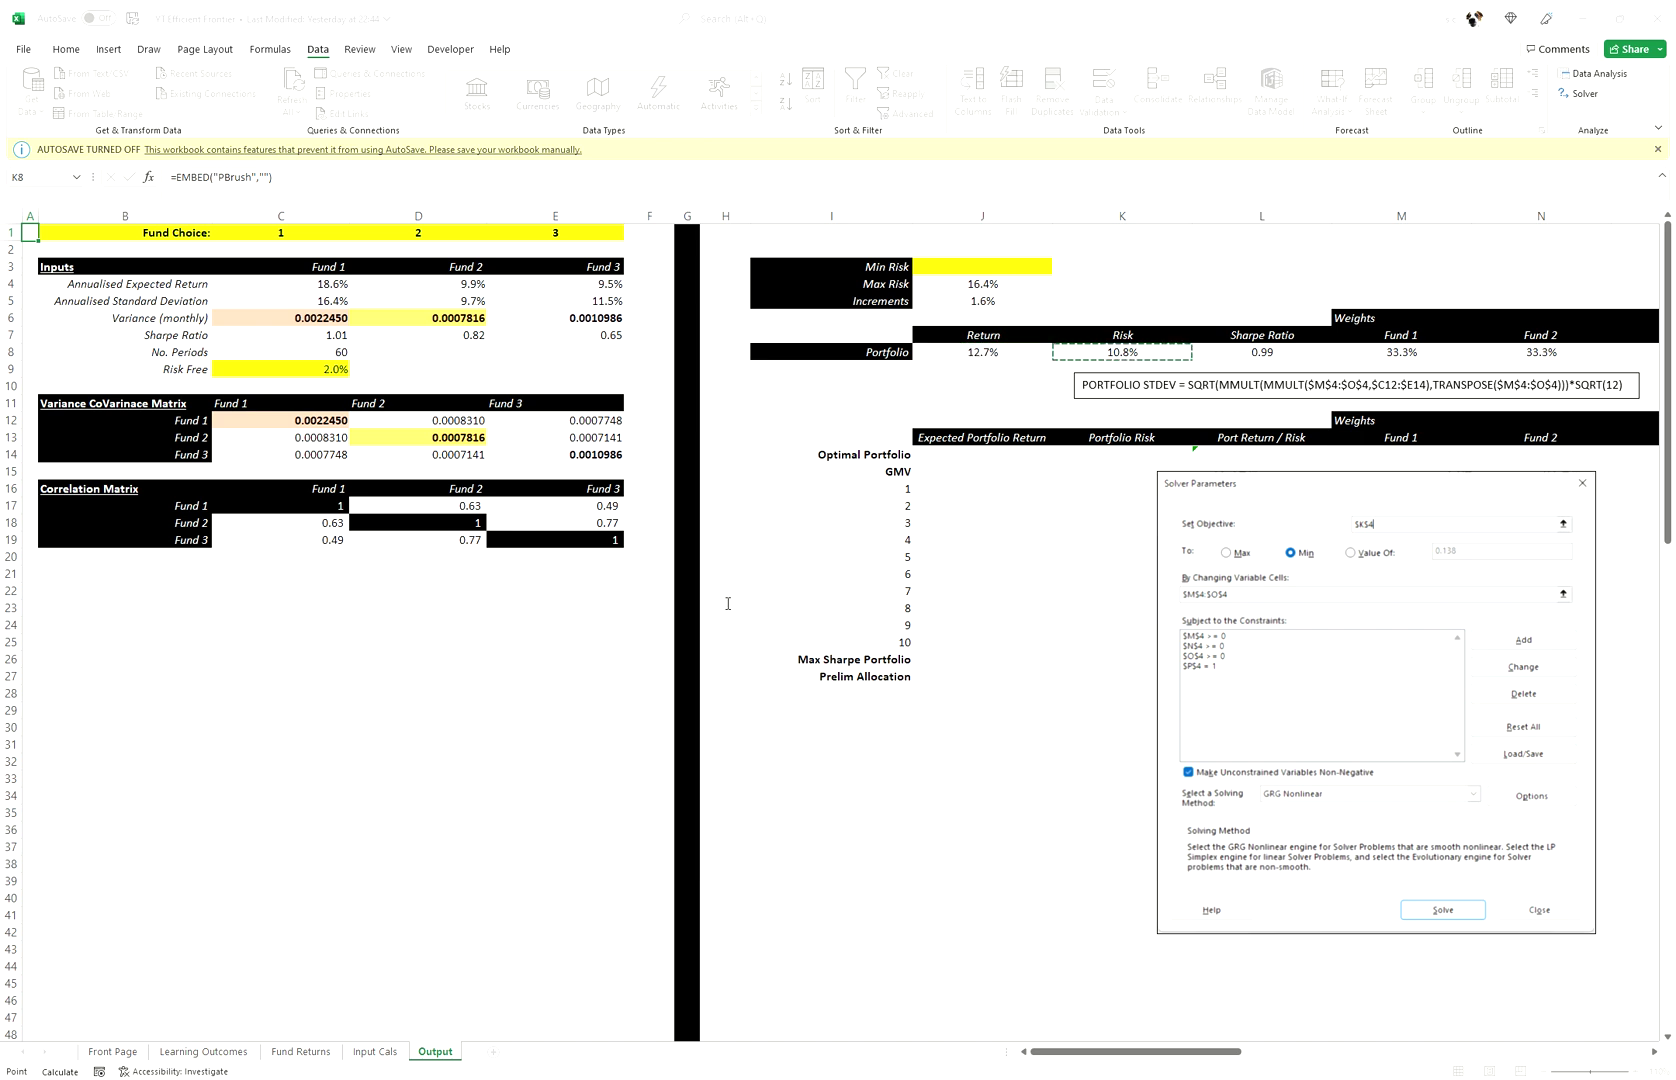
pyautogui.click(794, 842)
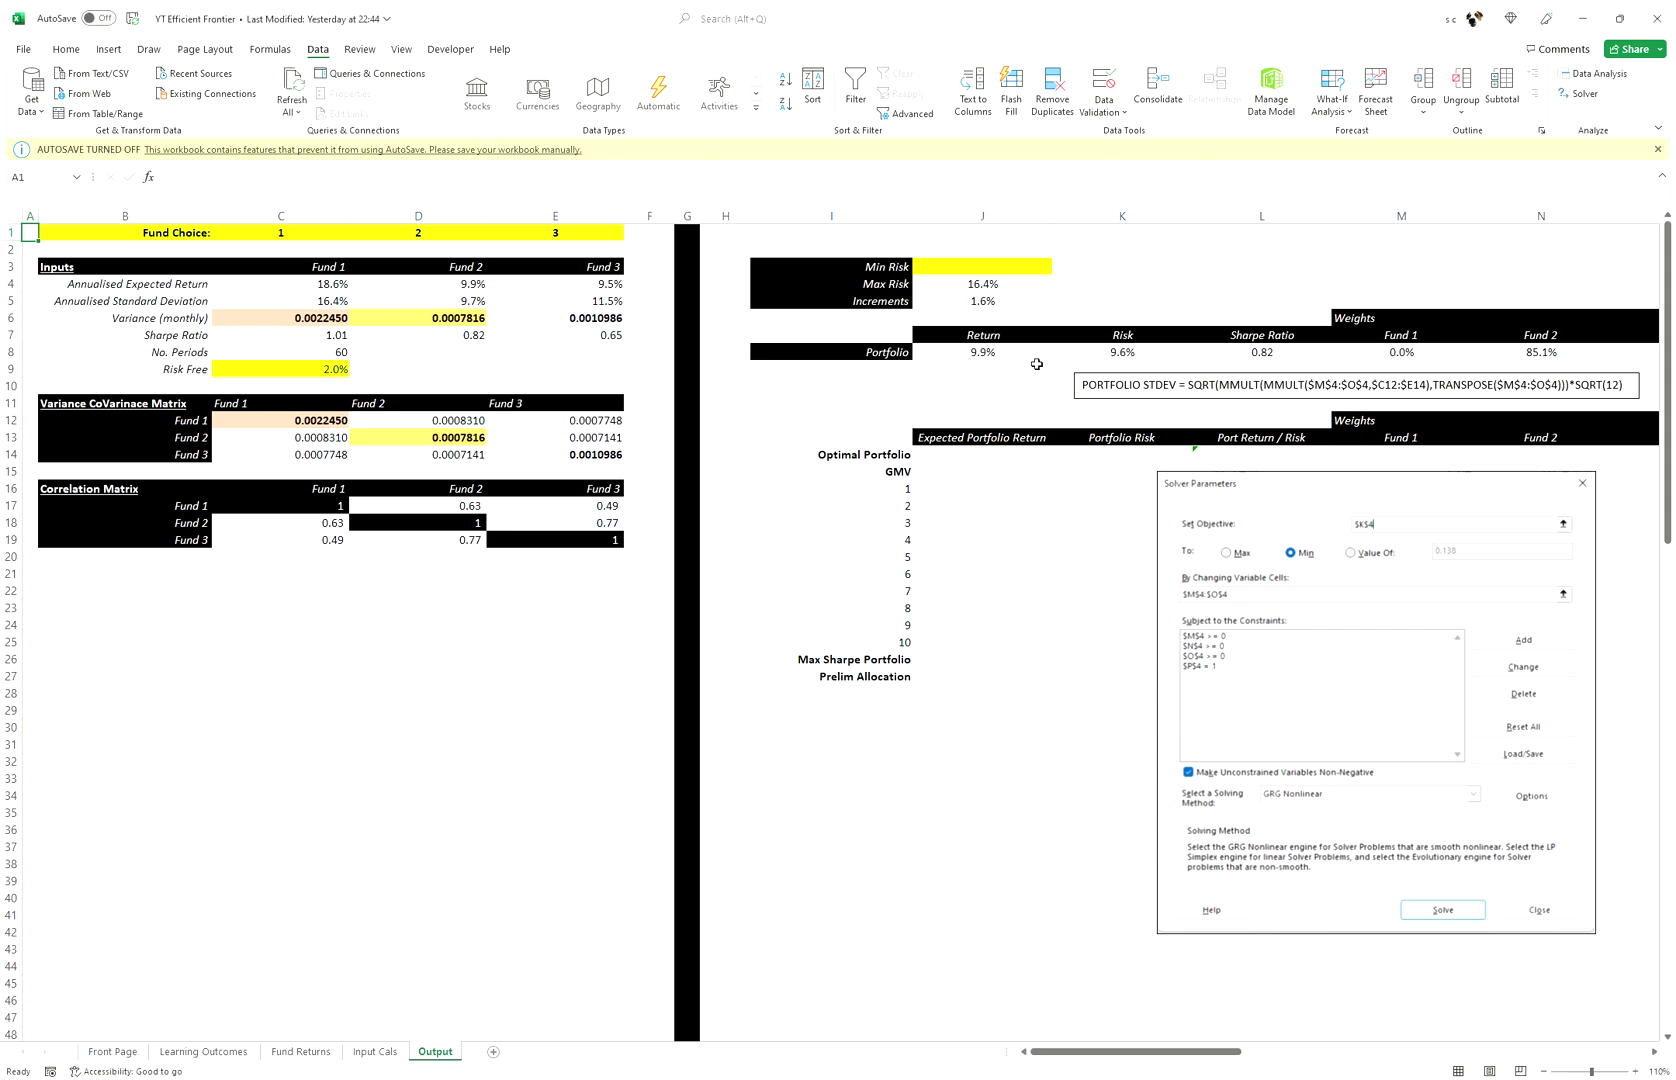
# - Copy the portfolio risk in K8 into the Min Risk cell J3 as a value, and check the Increments formula in J5
pyautogui.moveTo(1010, 359); pyautogui.dragTo(1385, 352)
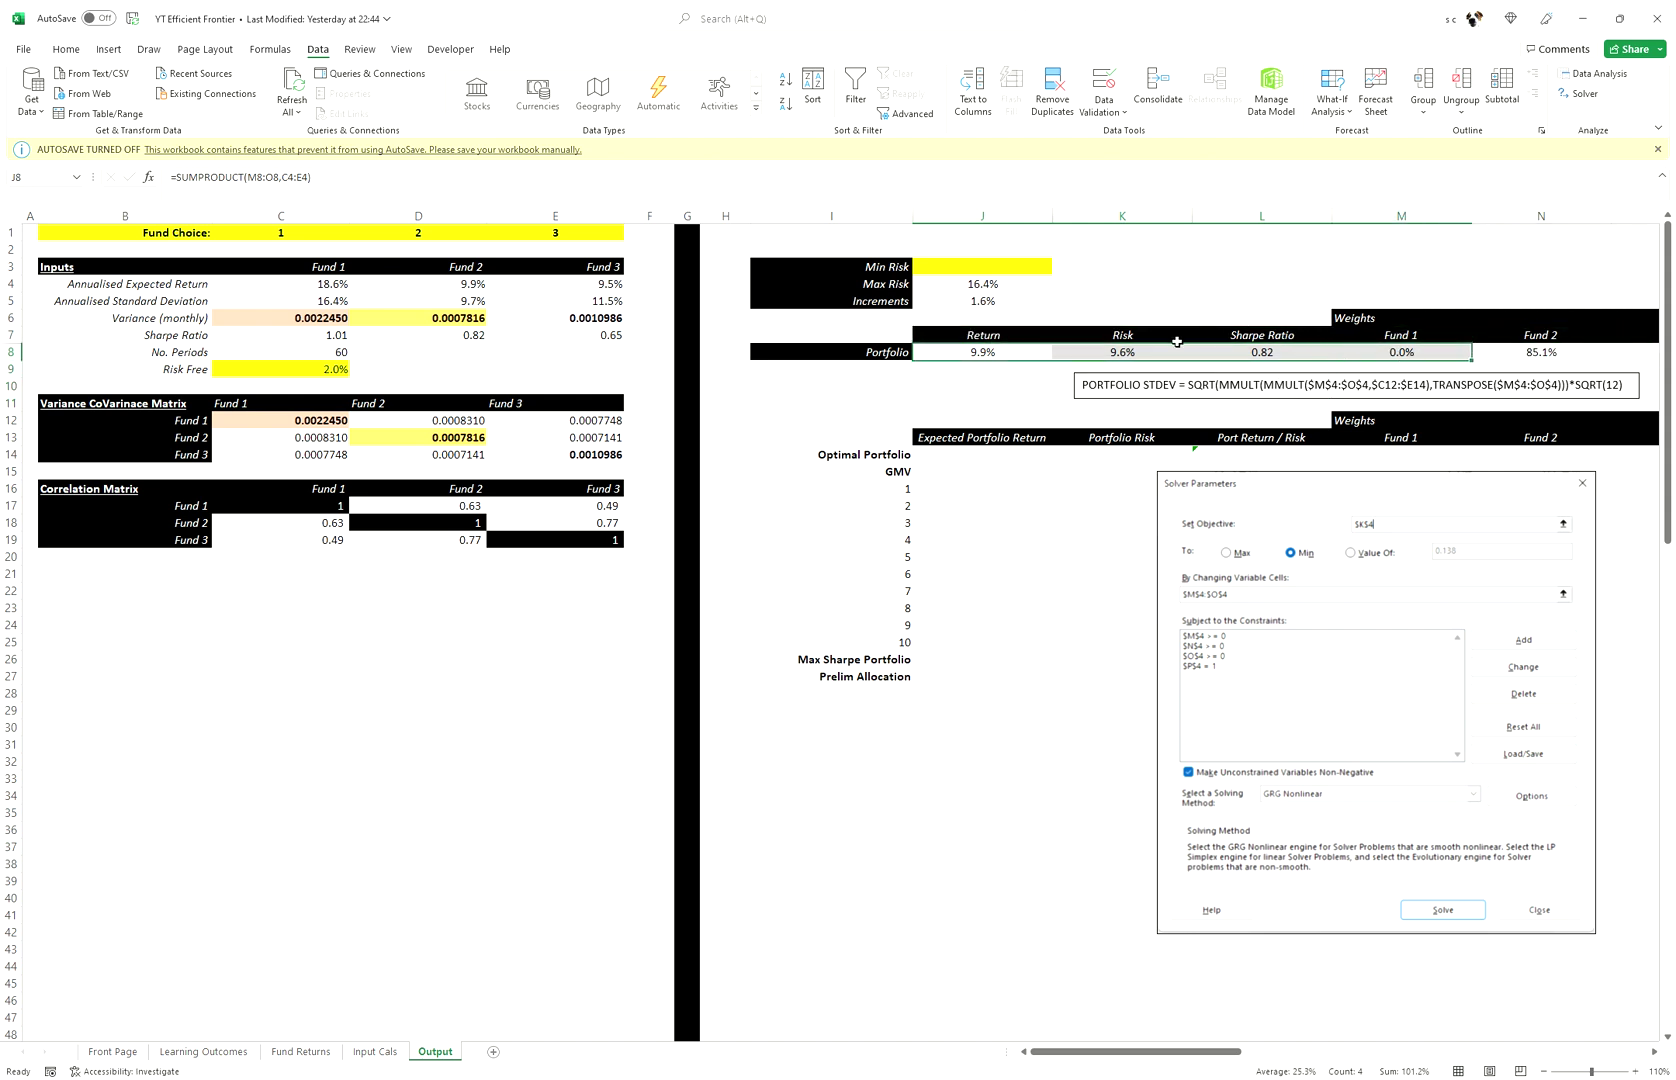
pyautogui.click(1150, 356)
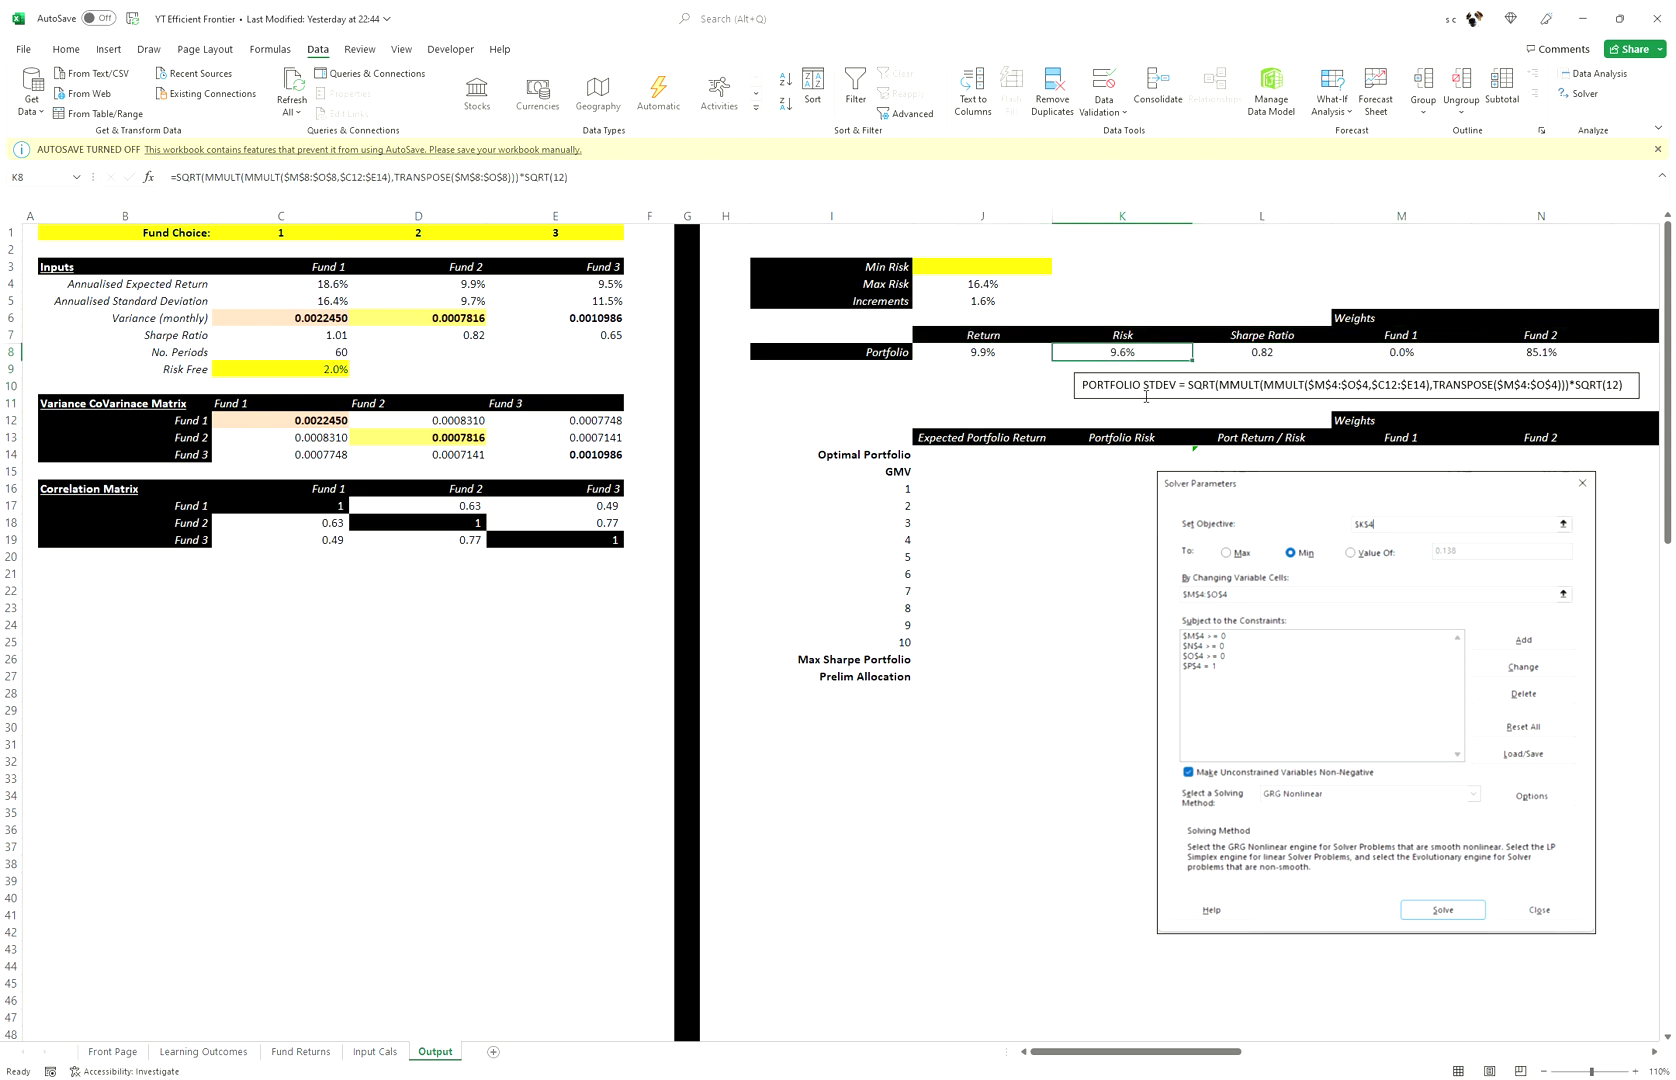
pyautogui.hotkey('ctrl', 'c')
pyautogui.click(1020, 268)
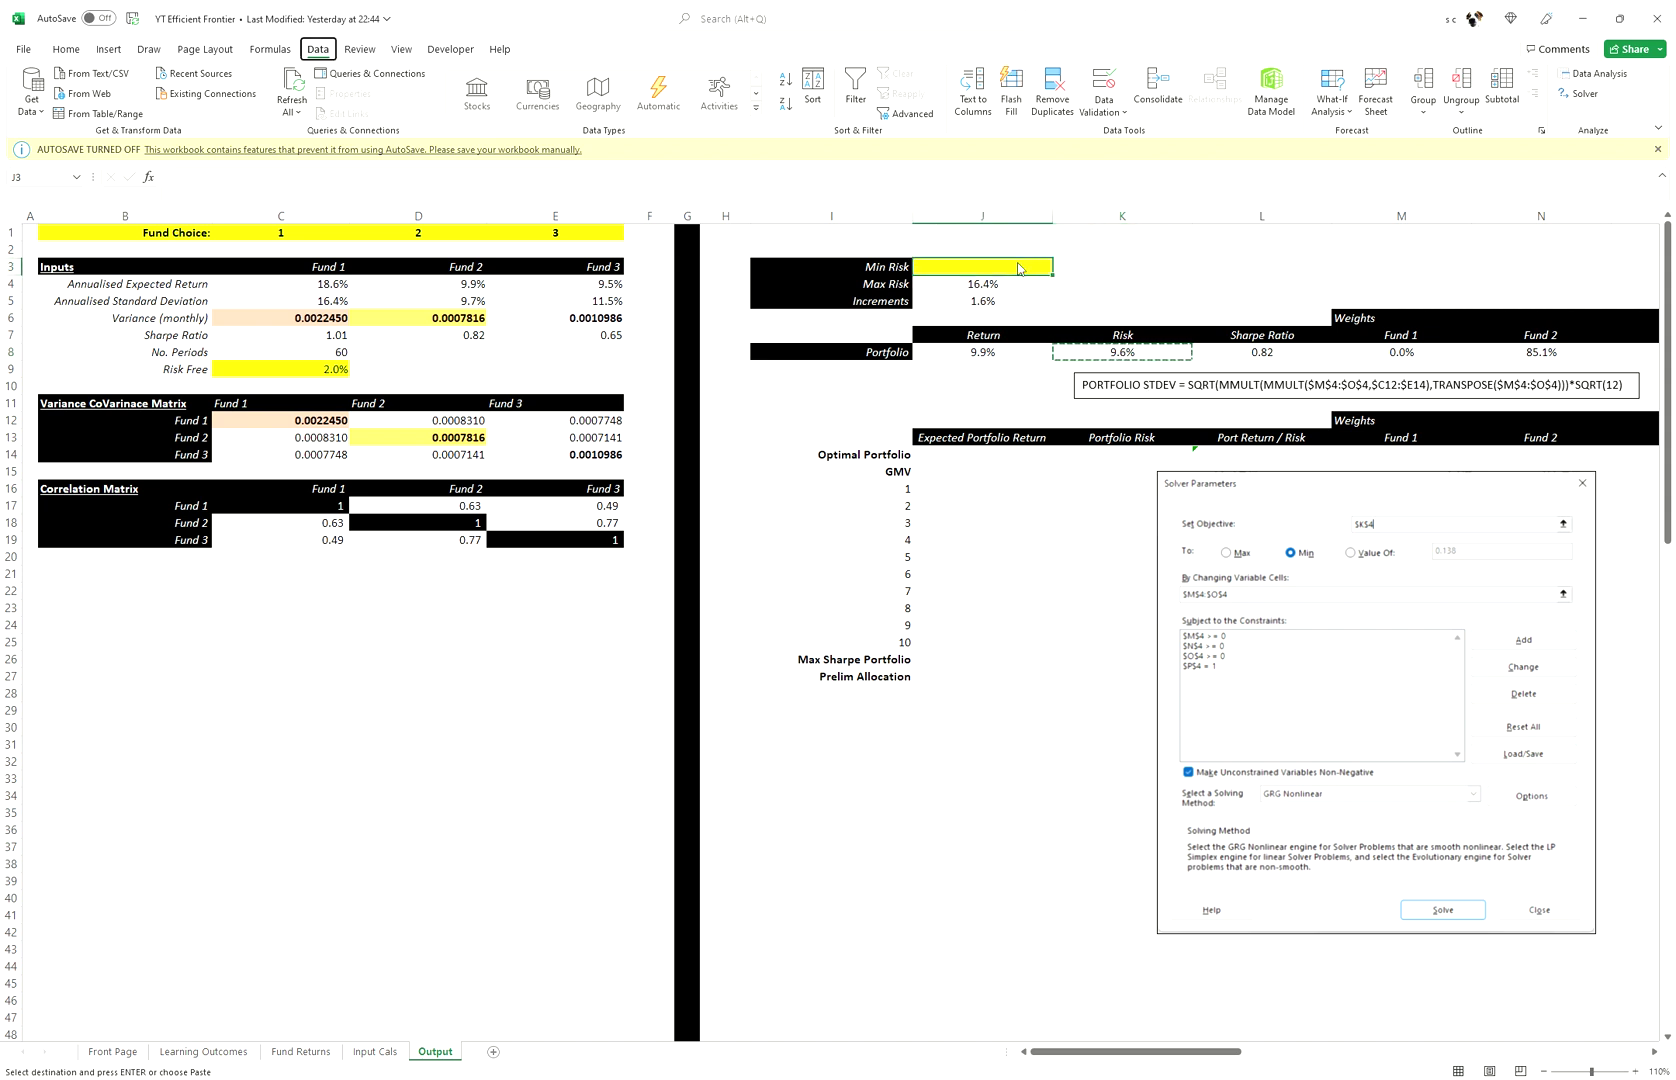
pyautogui.press('e')
pyautogui.press('s')
pyautogui.press('v')
pyautogui.press('Return')
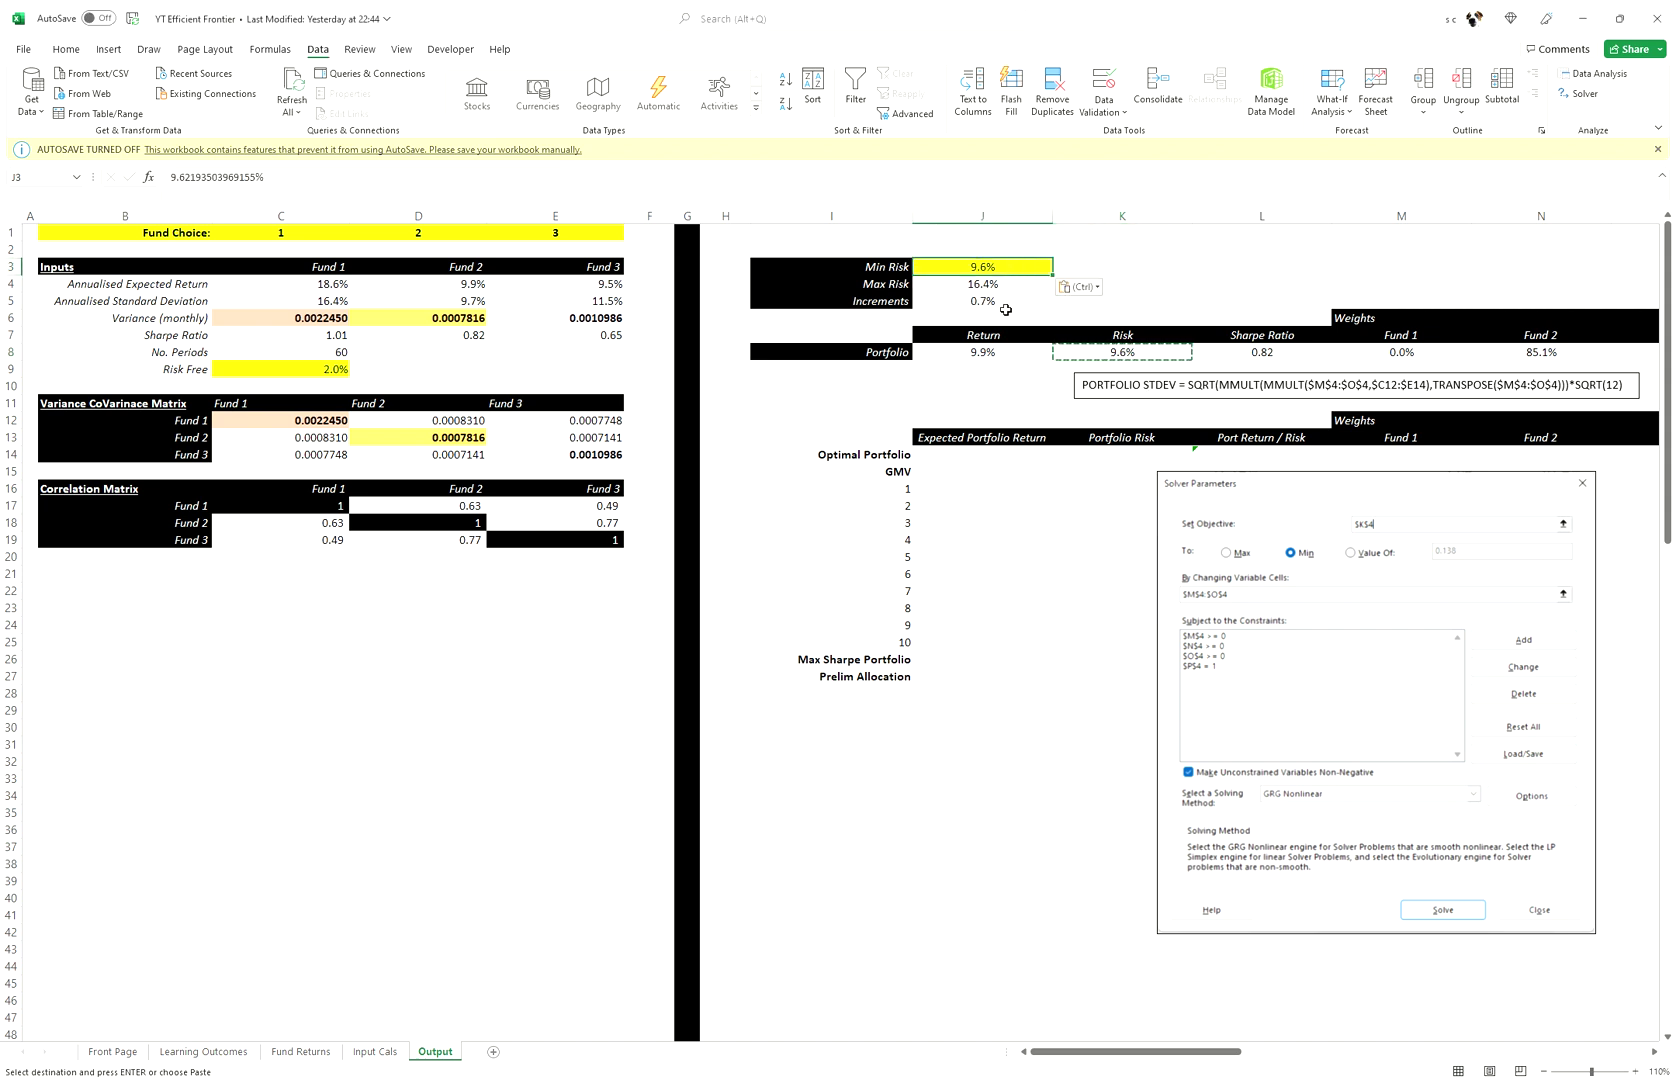
pyautogui.click(1003, 302)
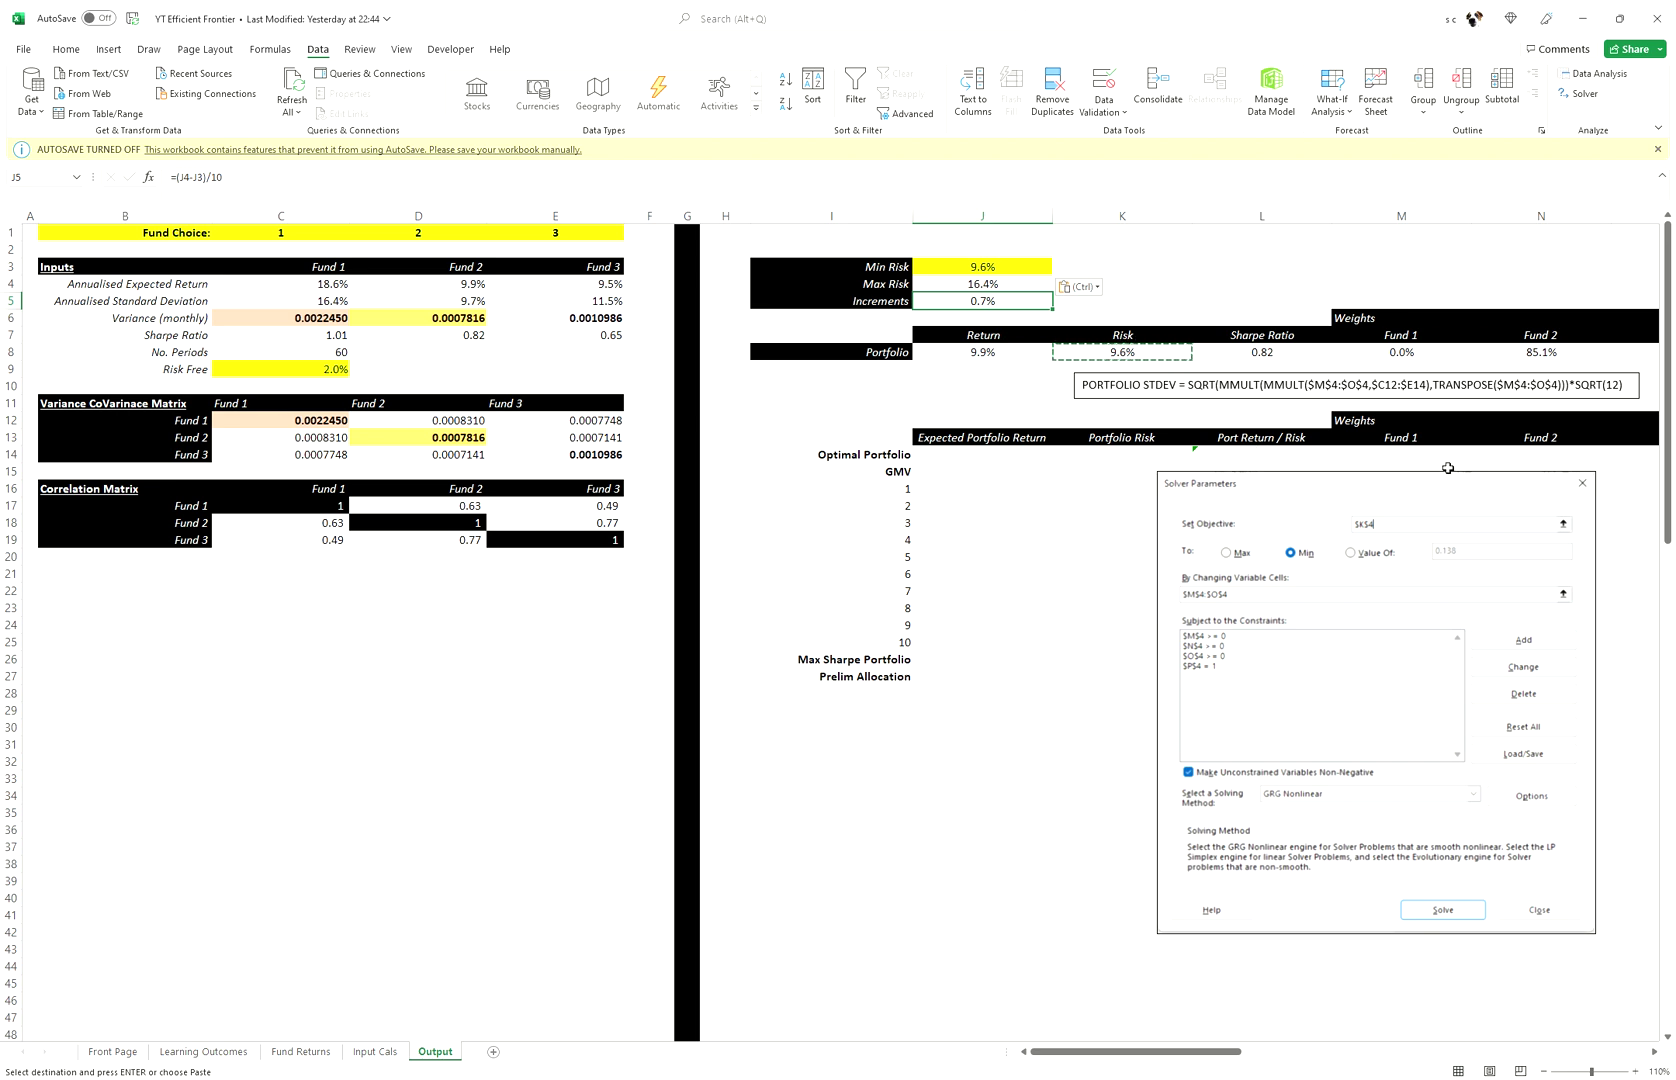
pyautogui.click(1420, 479)
pyautogui.press('Delete')
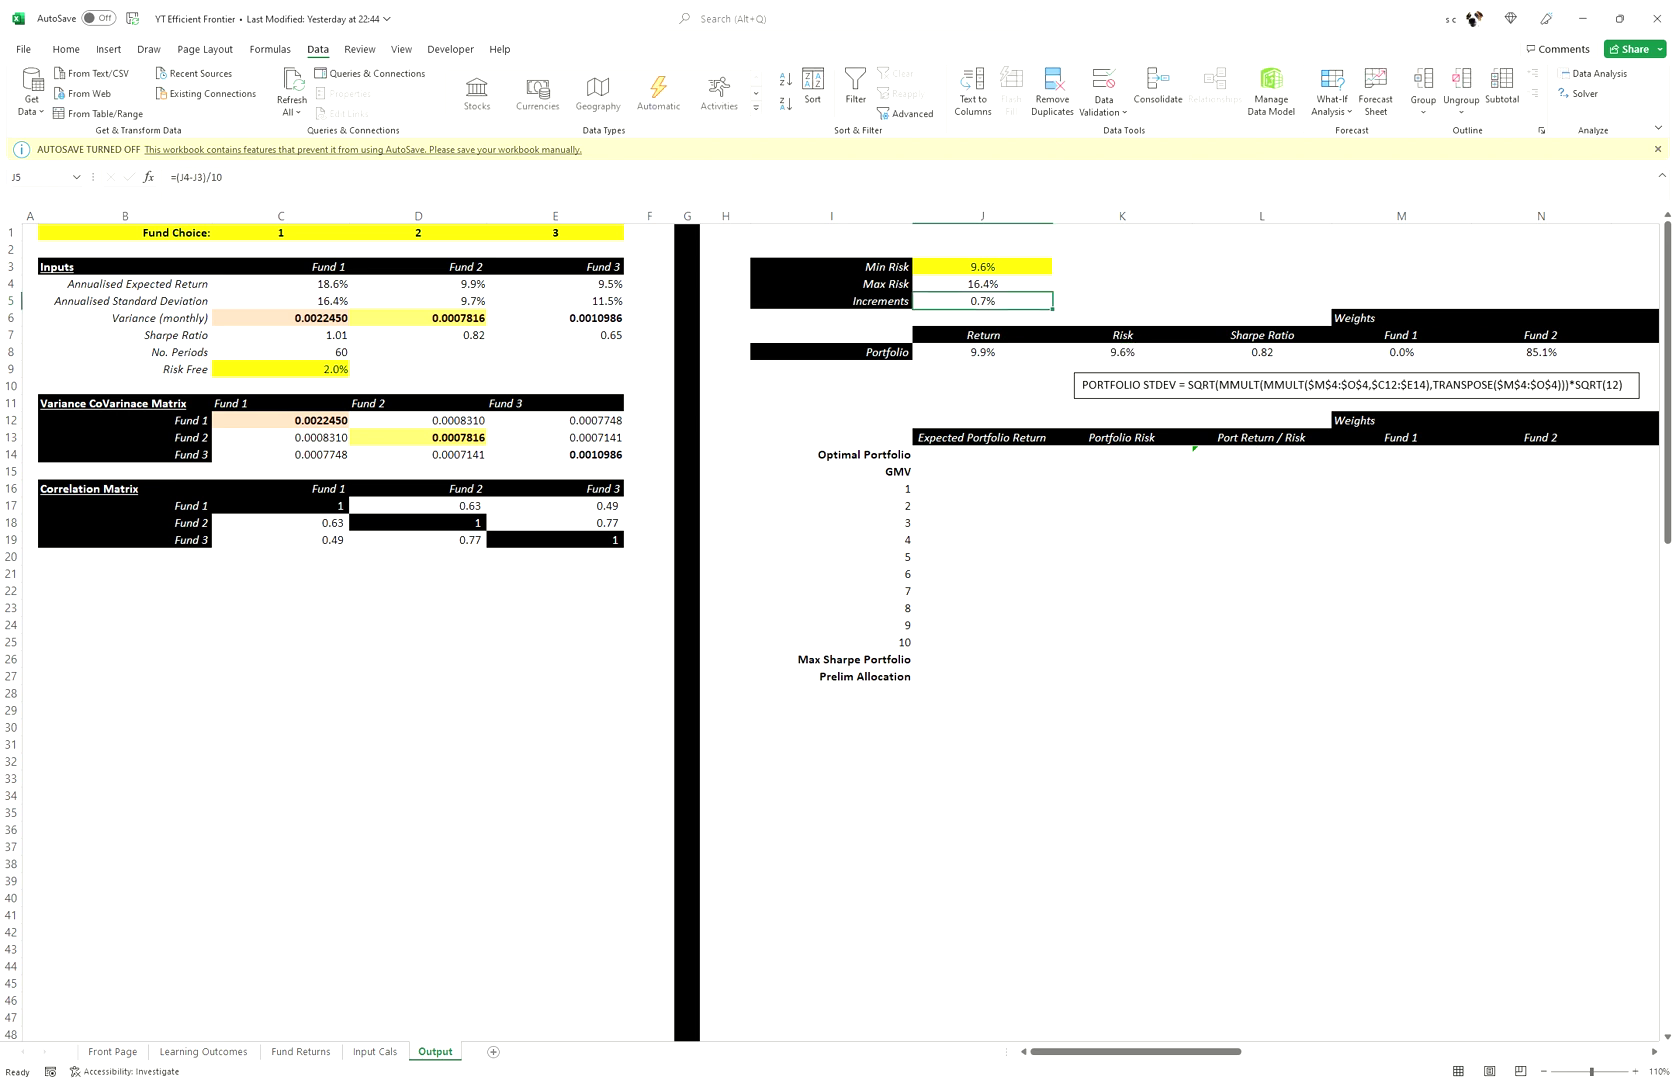
pyautogui.moveTo(1230, 1053); pyautogui.dragTo(1622, 1050)
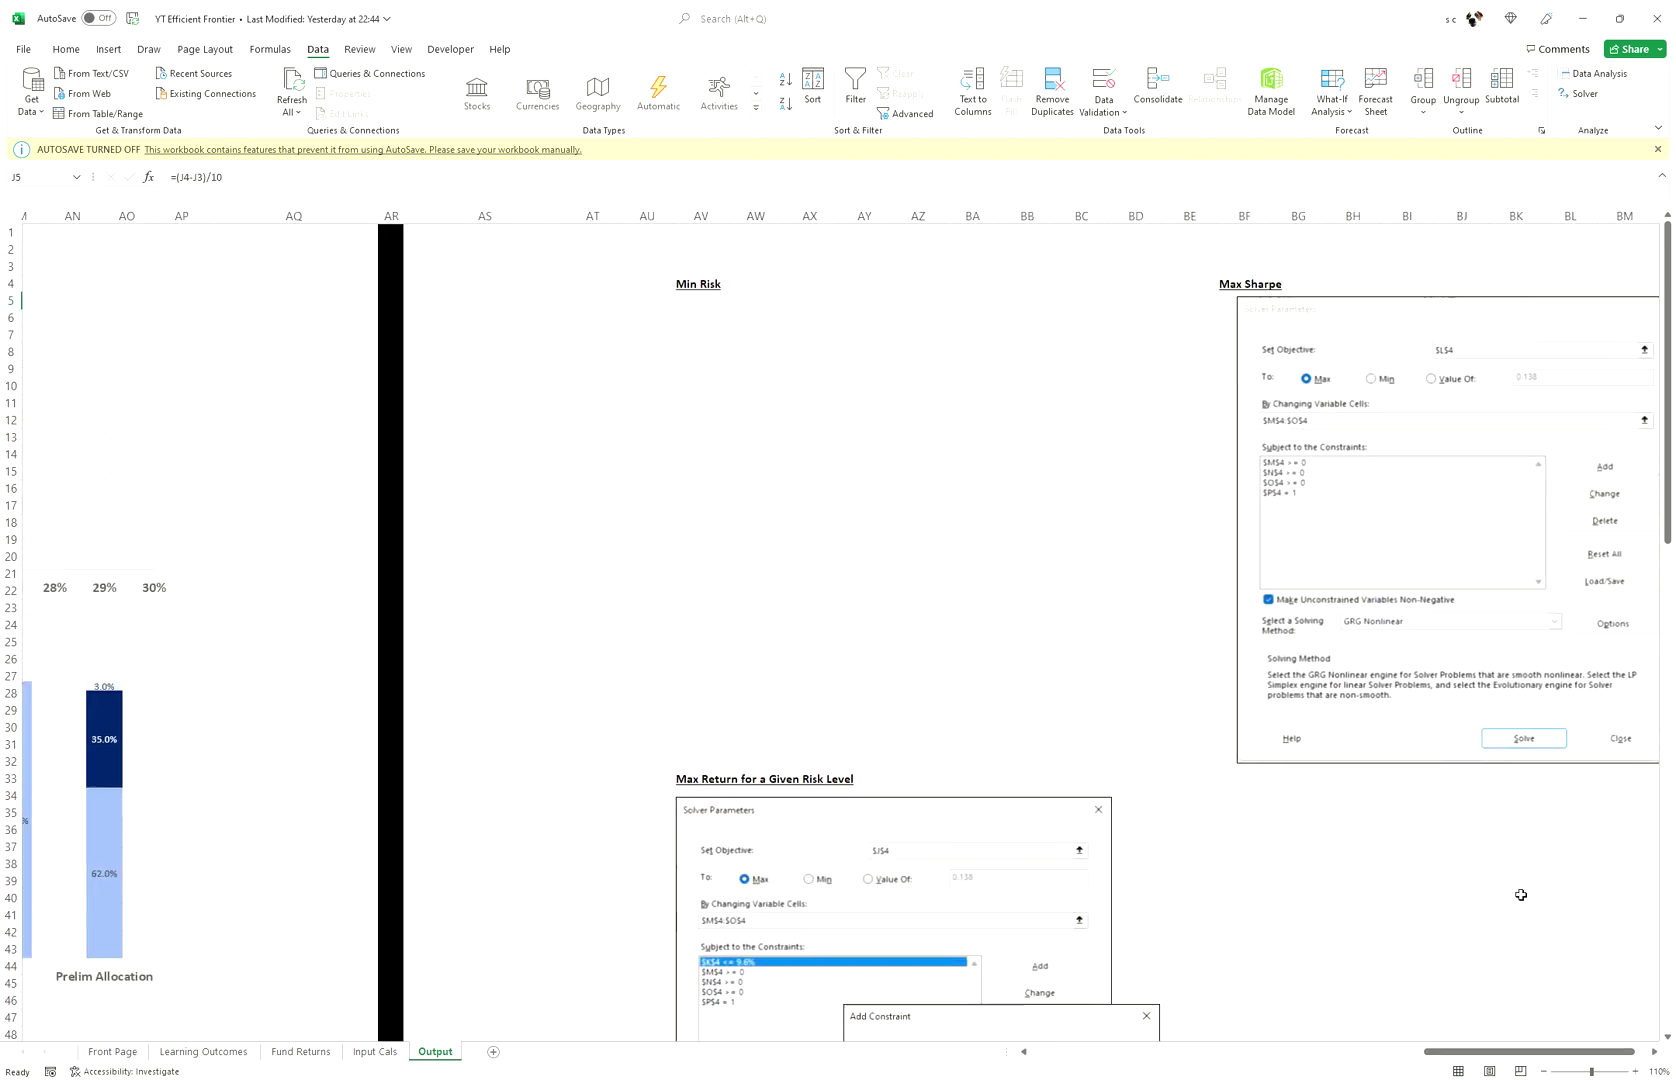
pyautogui.click(722, 320)
pyautogui.hotkey('ctrl', 'c')
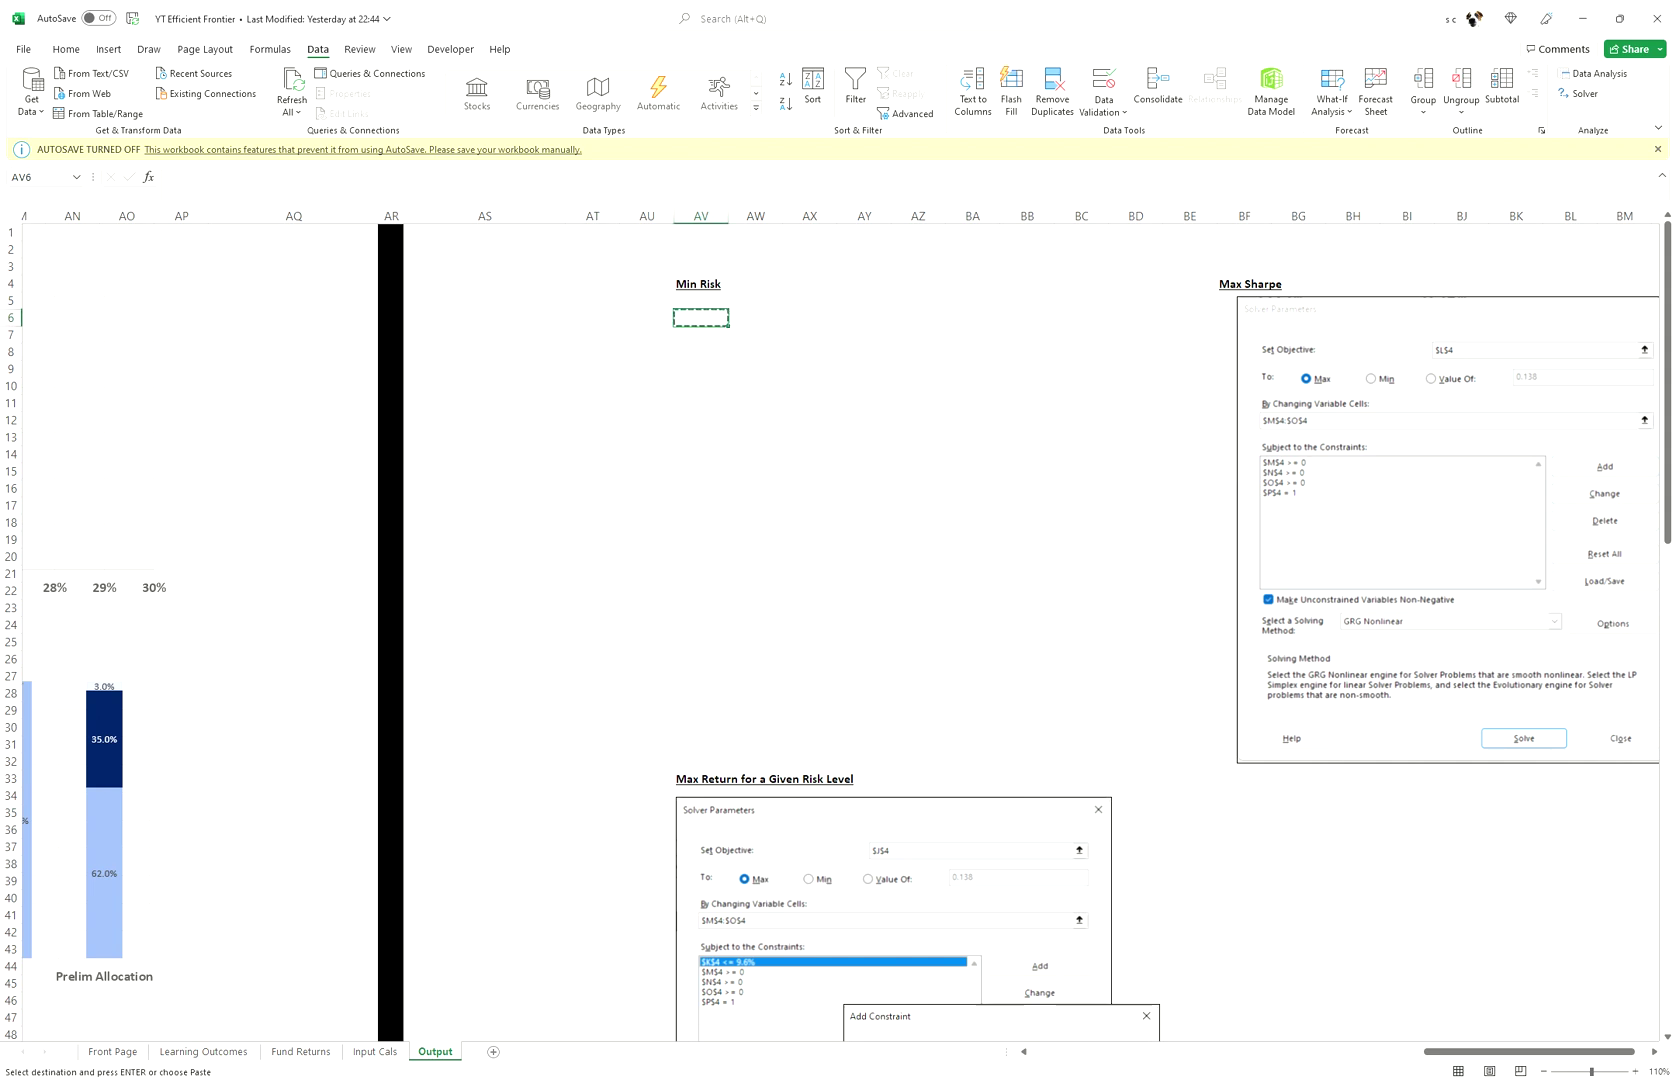
pyautogui.hotkey('ctrl', 'v')
pyautogui.press('Escape')
pyautogui.hotkey('ctrl', 'z')
pyautogui.hotkey('ctrl', 'z')
# - Move the Min Risk Solver Parameters picture back beneath the Min Risk heading beyond the charts
pyautogui.press('Delete')
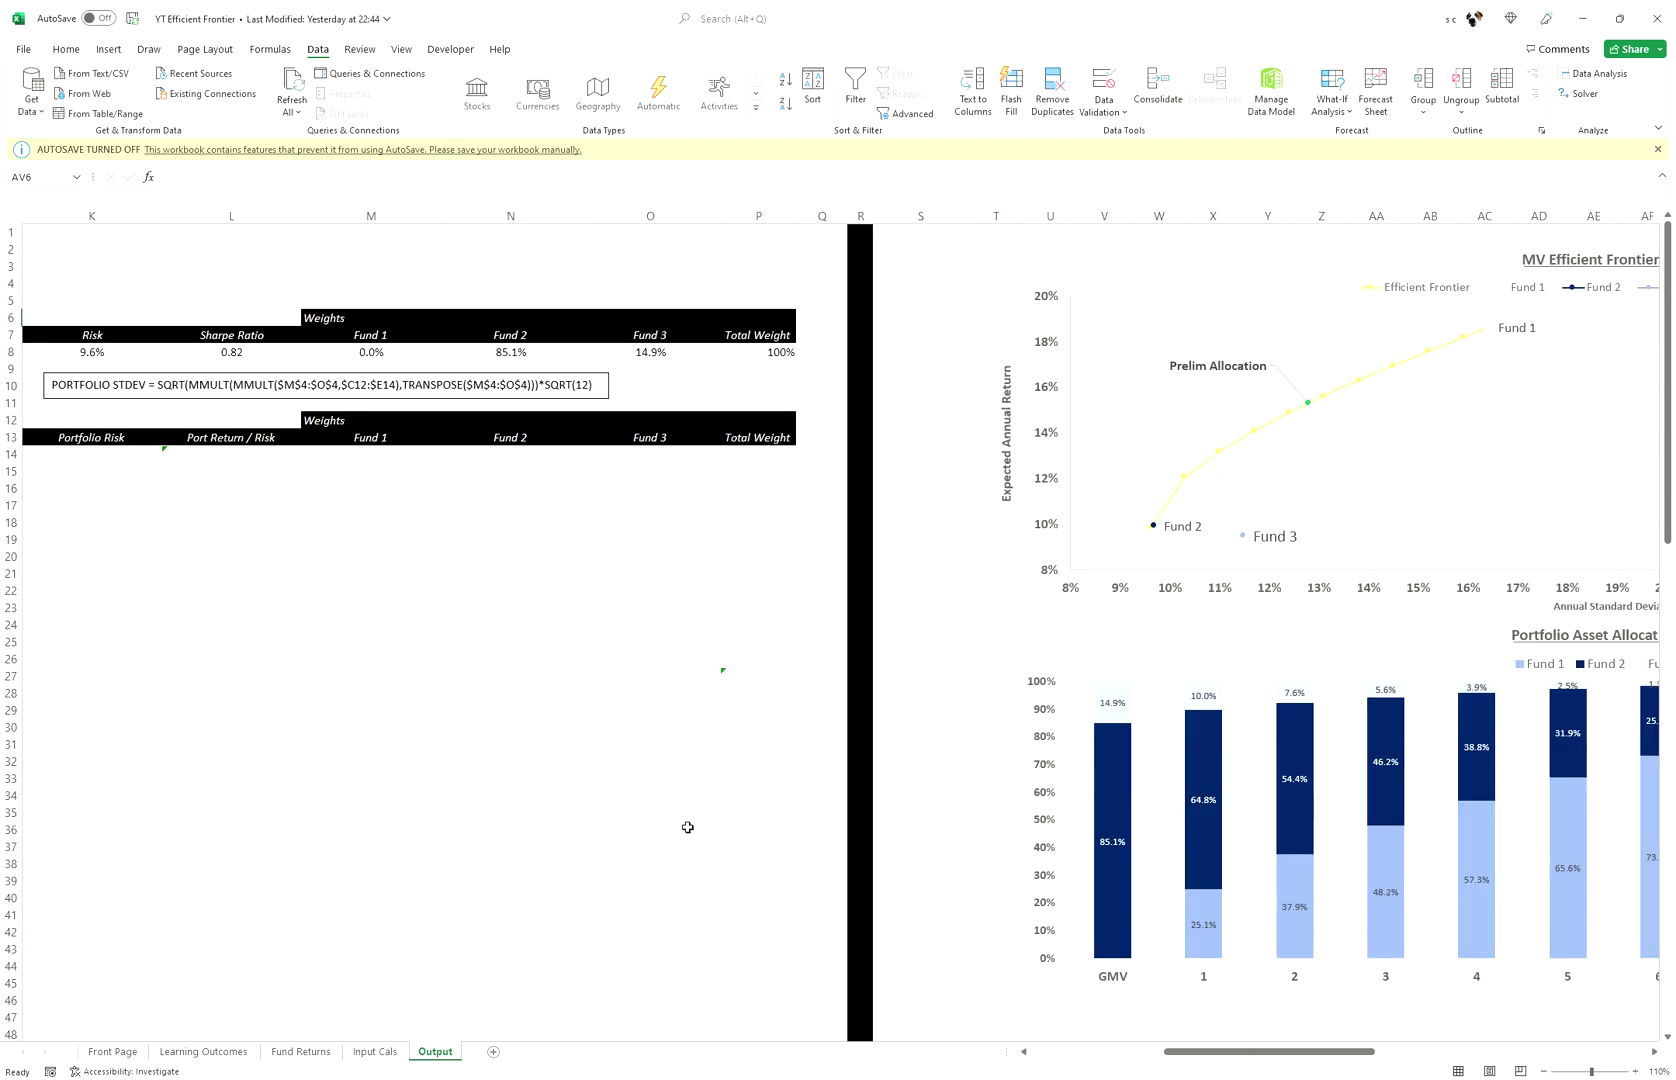
pyautogui.moveTo(1170, 1052); pyautogui.dragTo(1445, 1052)
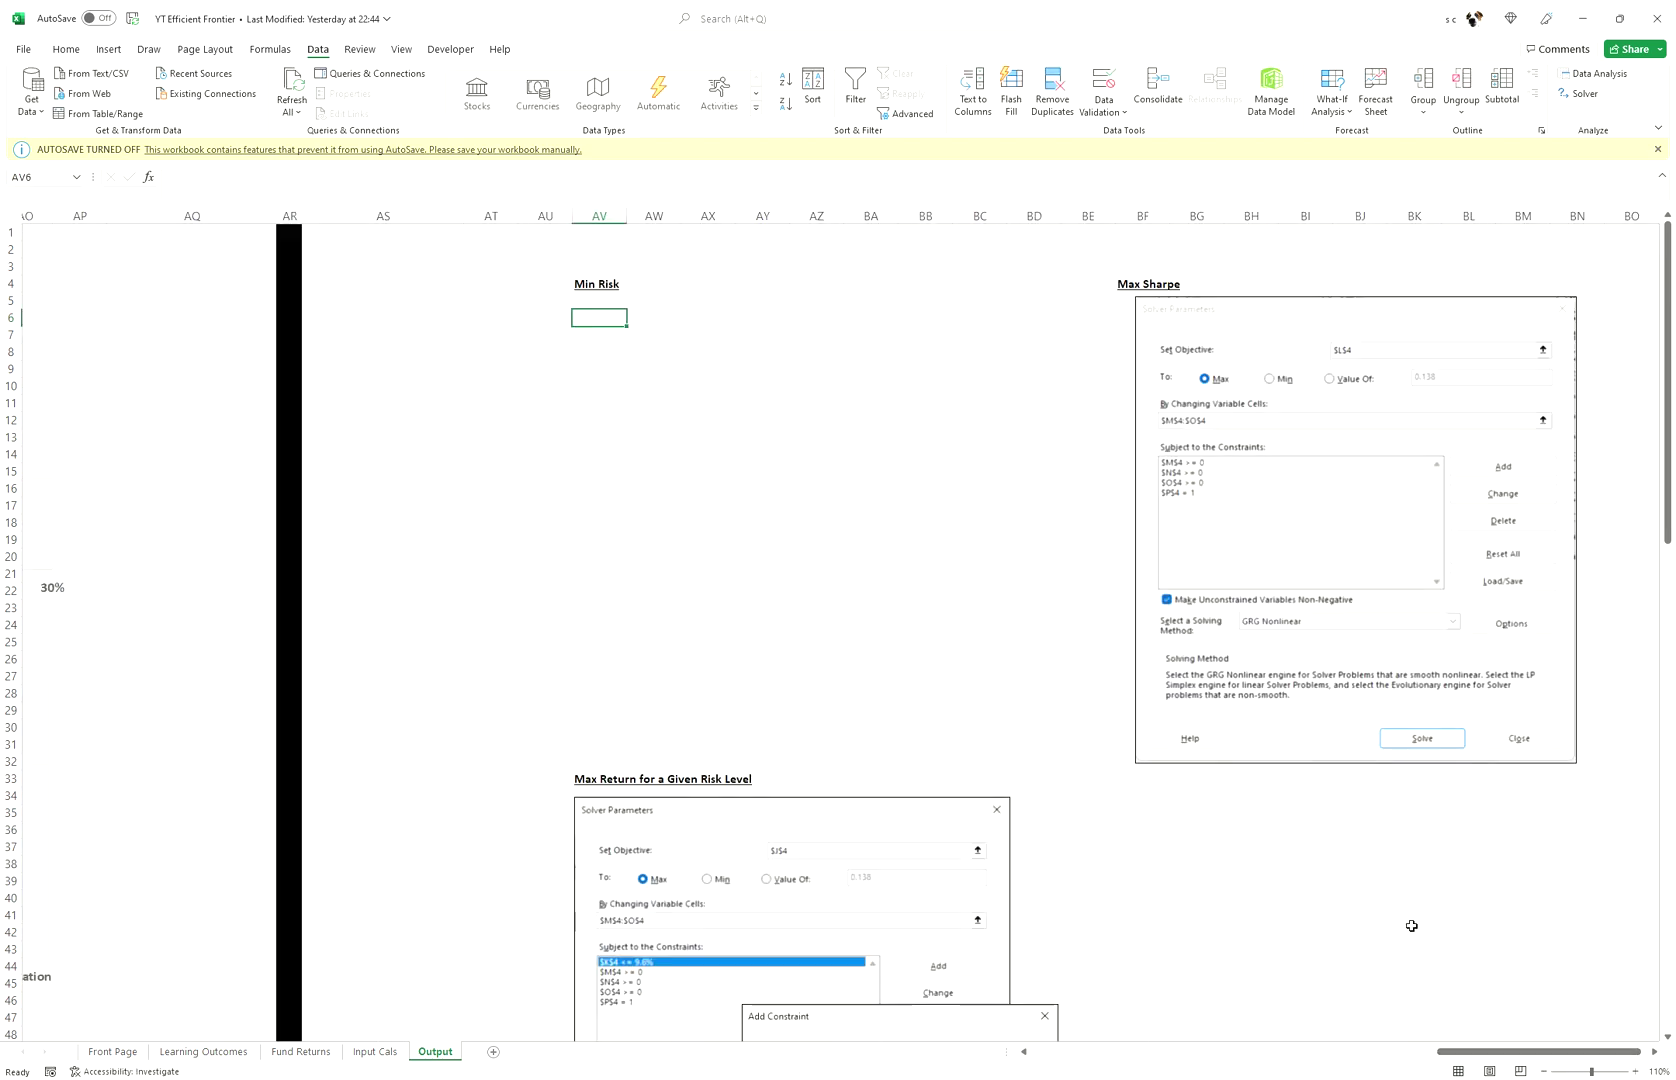
pyautogui.hotkey('ctrl', 'v')
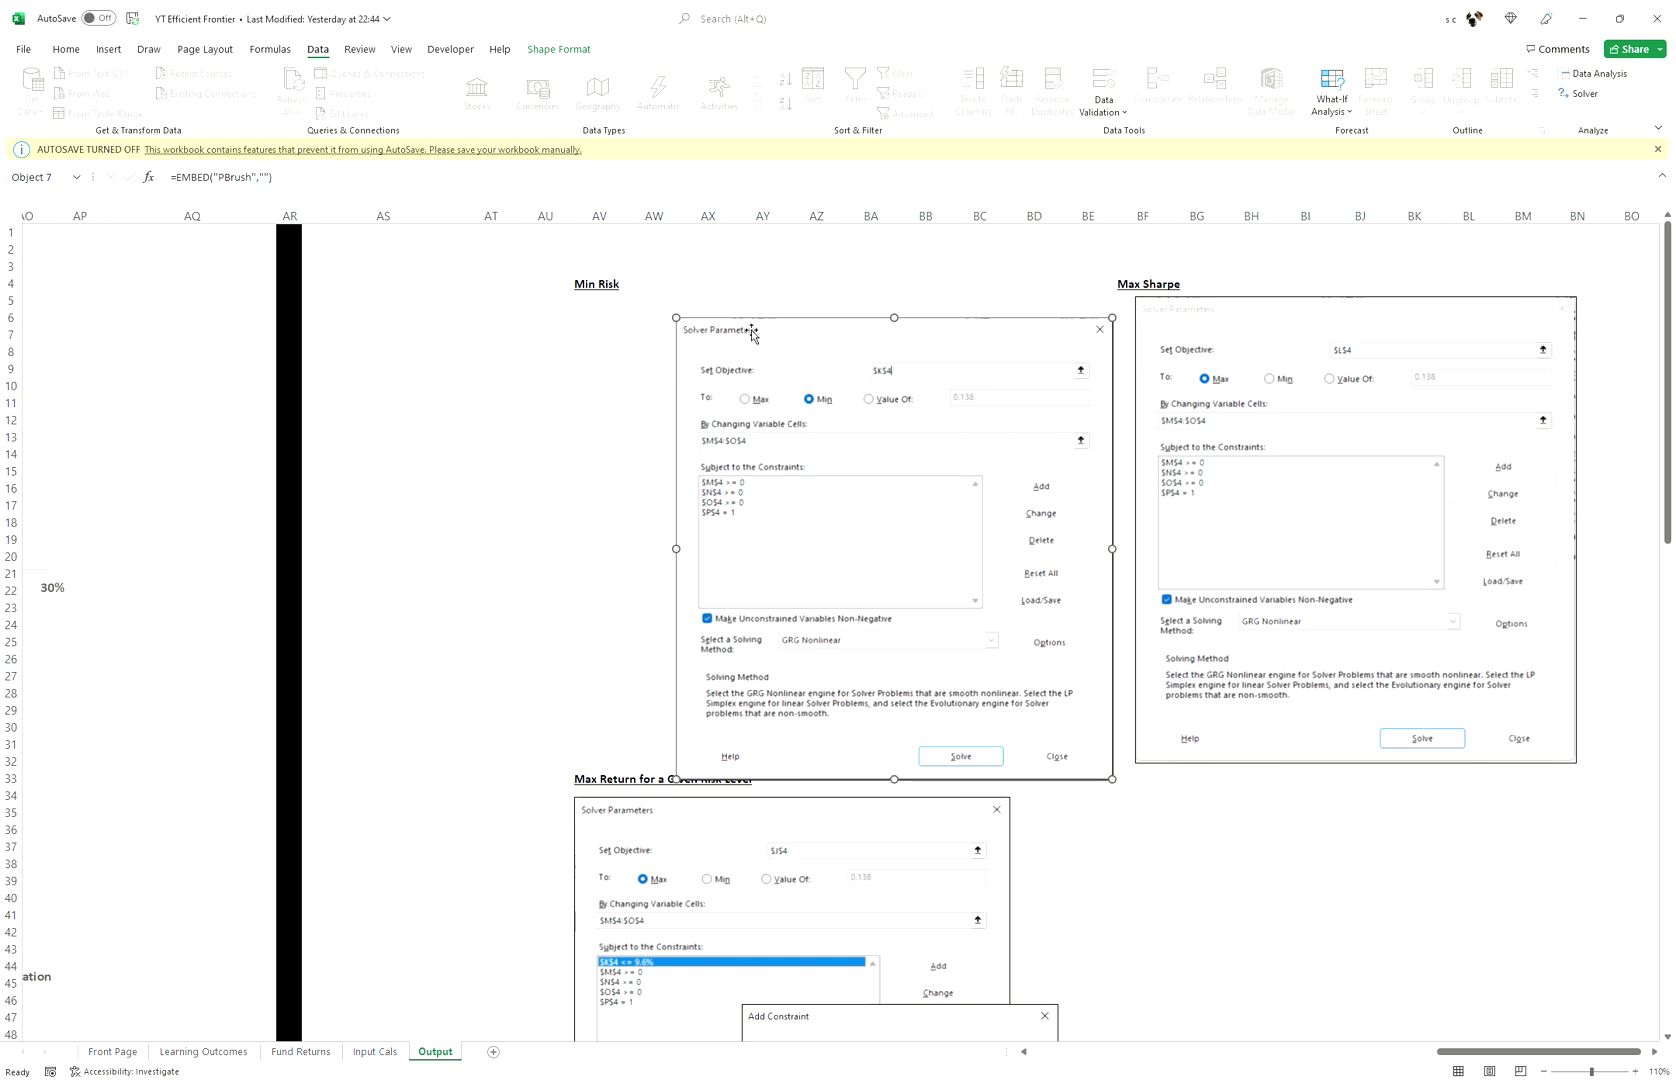
pyautogui.moveTo(733, 333); pyautogui.dragTo(618, 316)
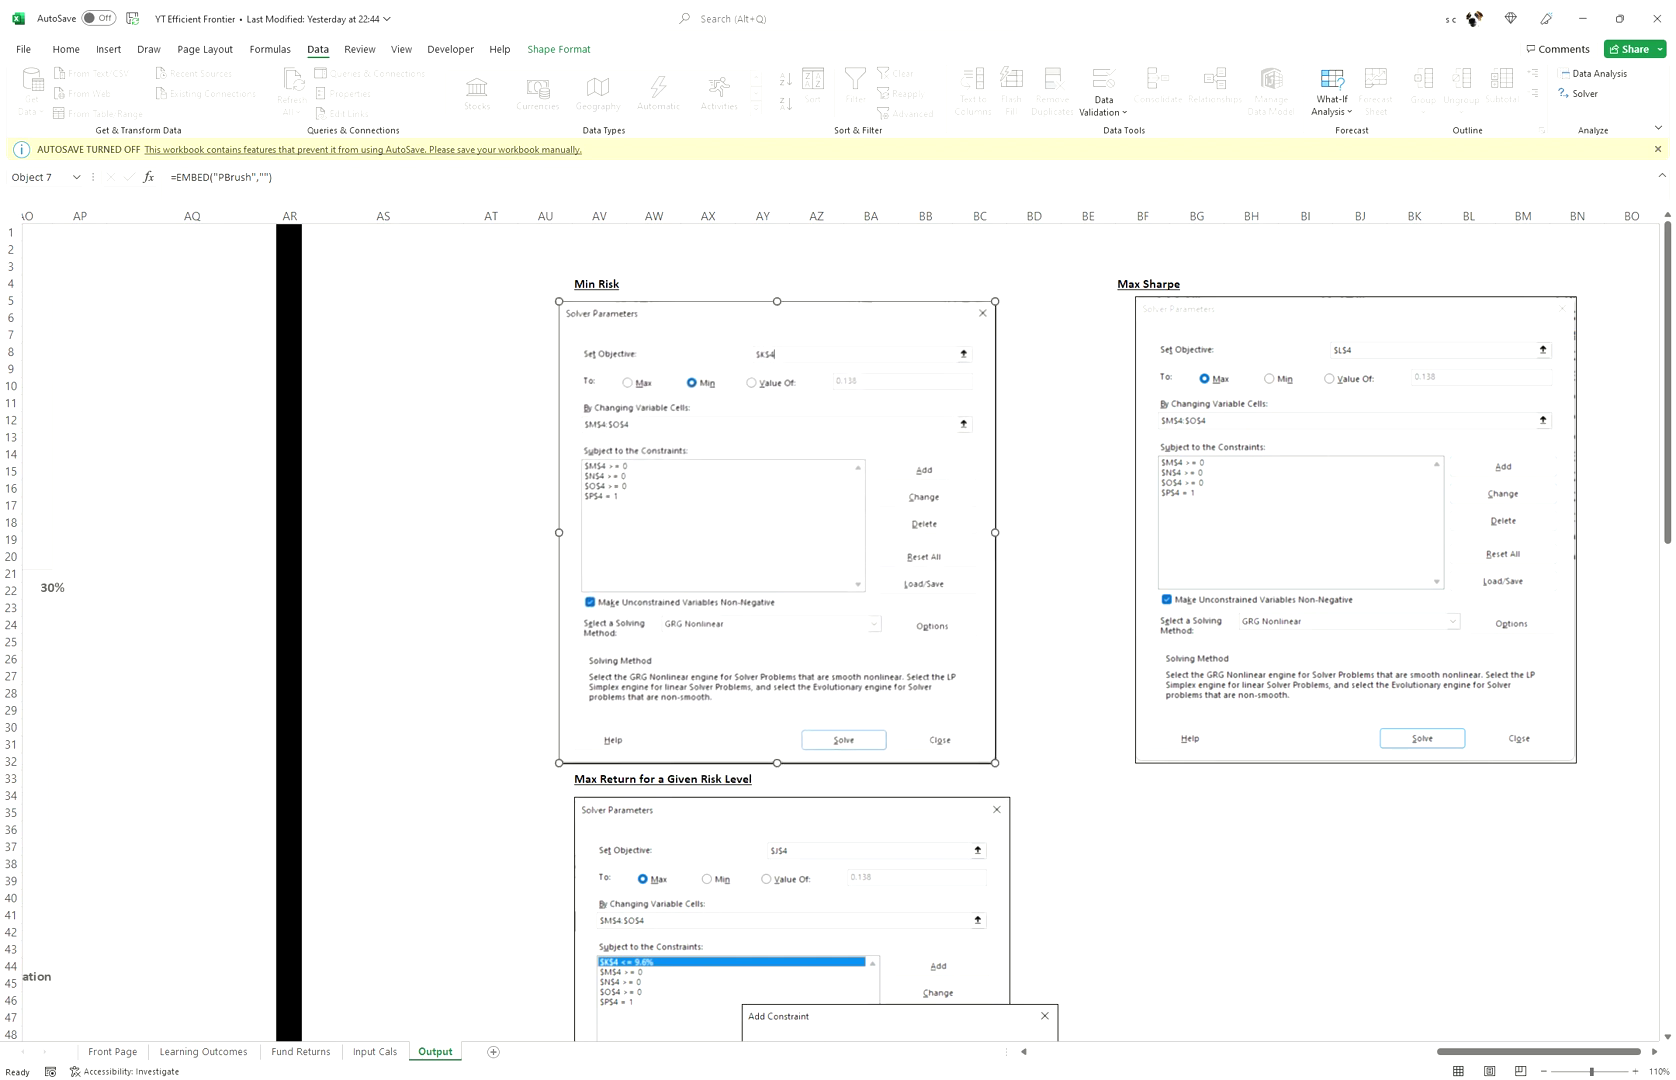
# - Set the font colour of the hidden Portfolio Risk values in K15:K25 to black
pyautogui.moveTo(1465, 1053); pyautogui.dragTo(1107, 1055)
pyautogui.click(712, 472)
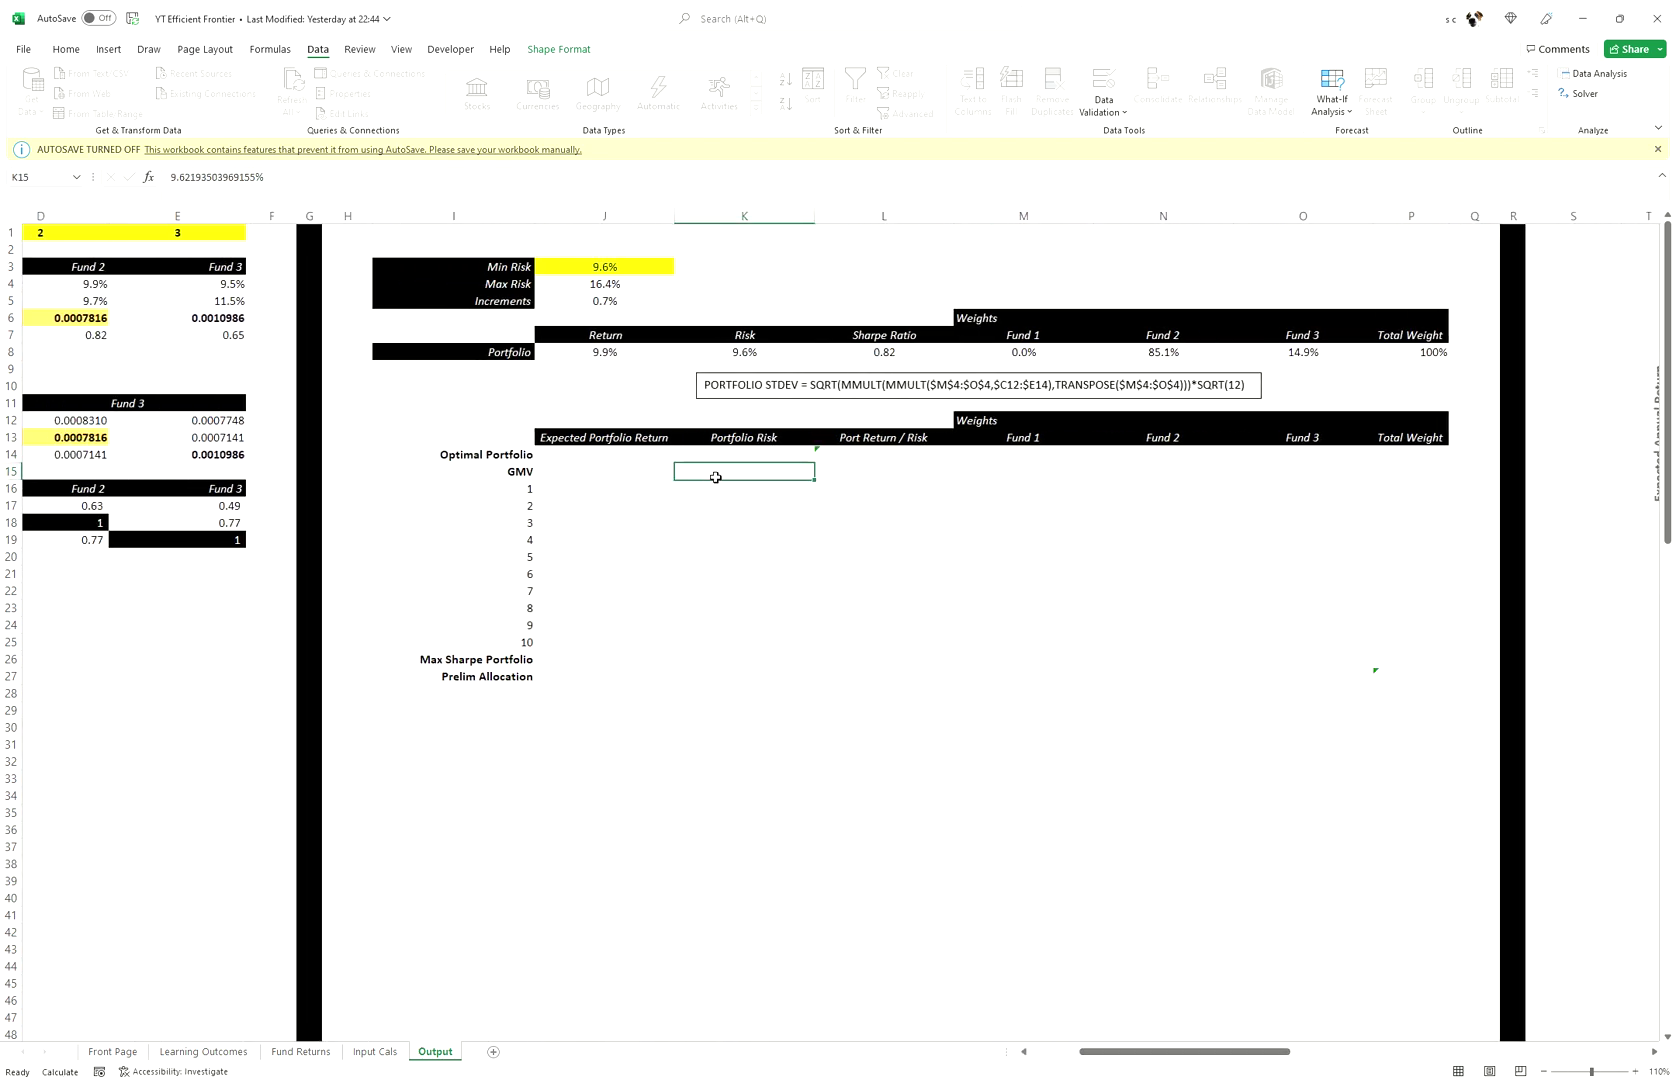
pyautogui.click(763, 454)
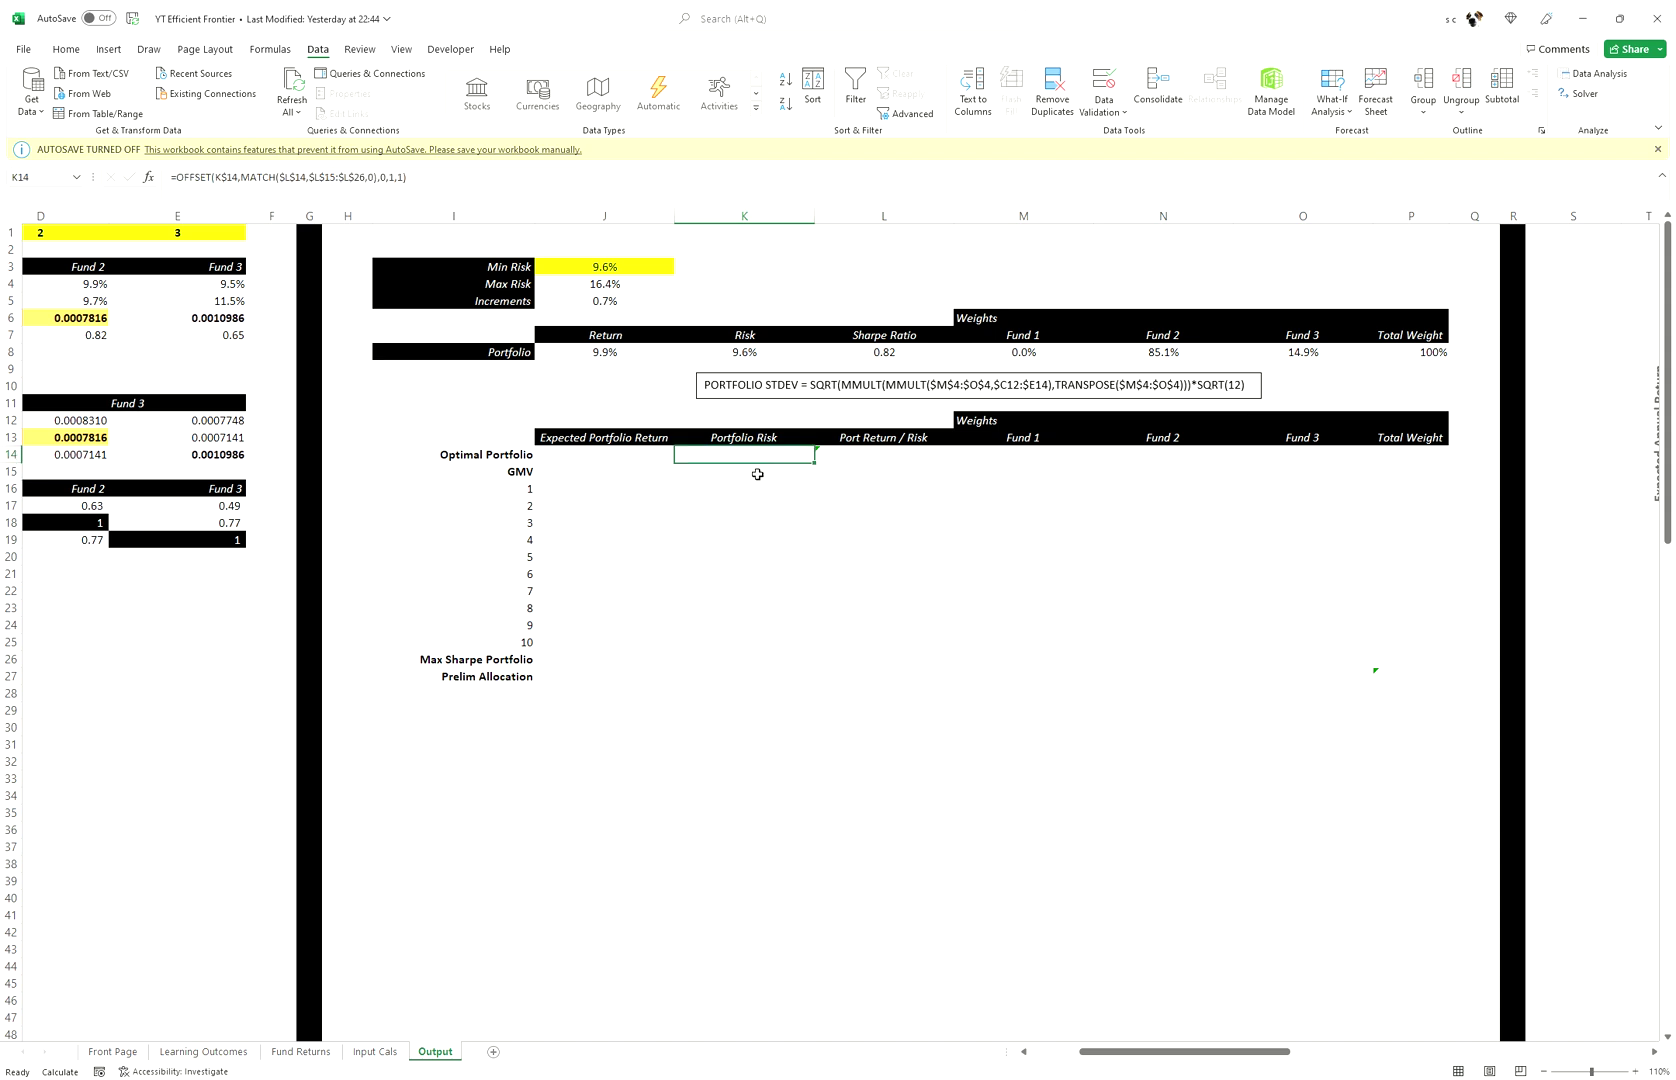
pyautogui.moveTo(759, 475); pyautogui.dragTo(750, 654)
pyautogui.click(64, 49)
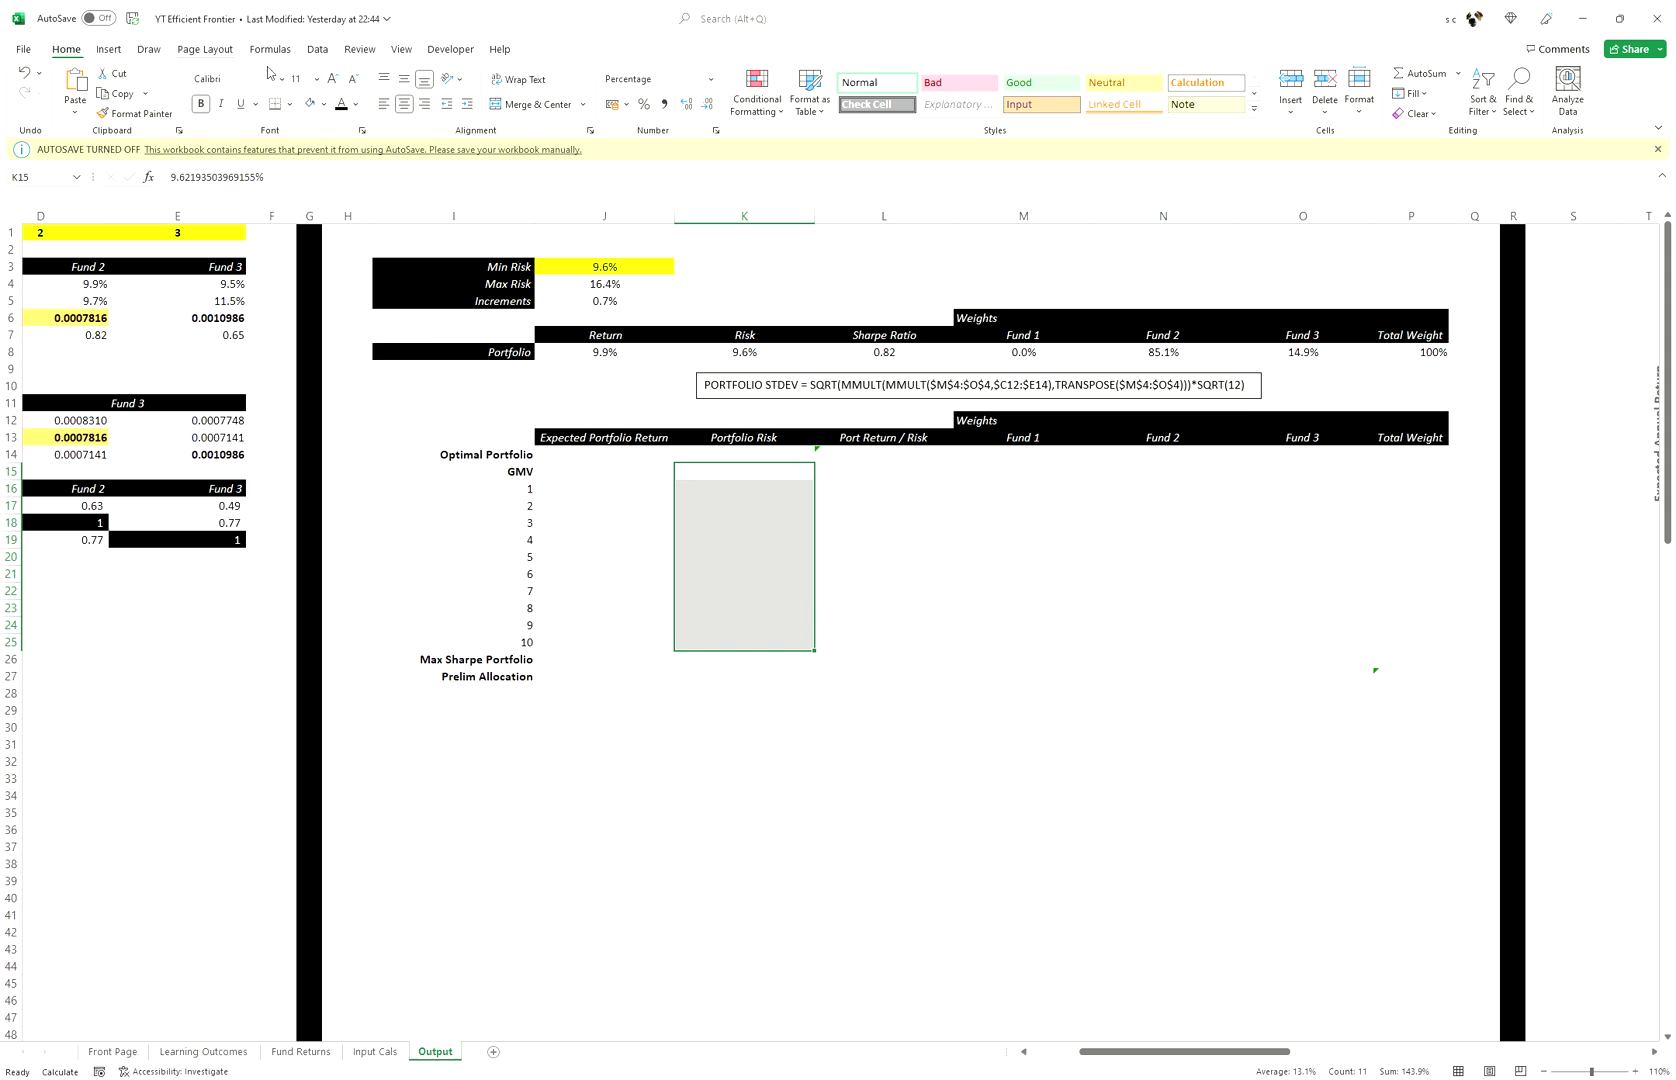
pyautogui.click(360, 119)
pyautogui.click(752, 477)
pyautogui.click(748, 490)
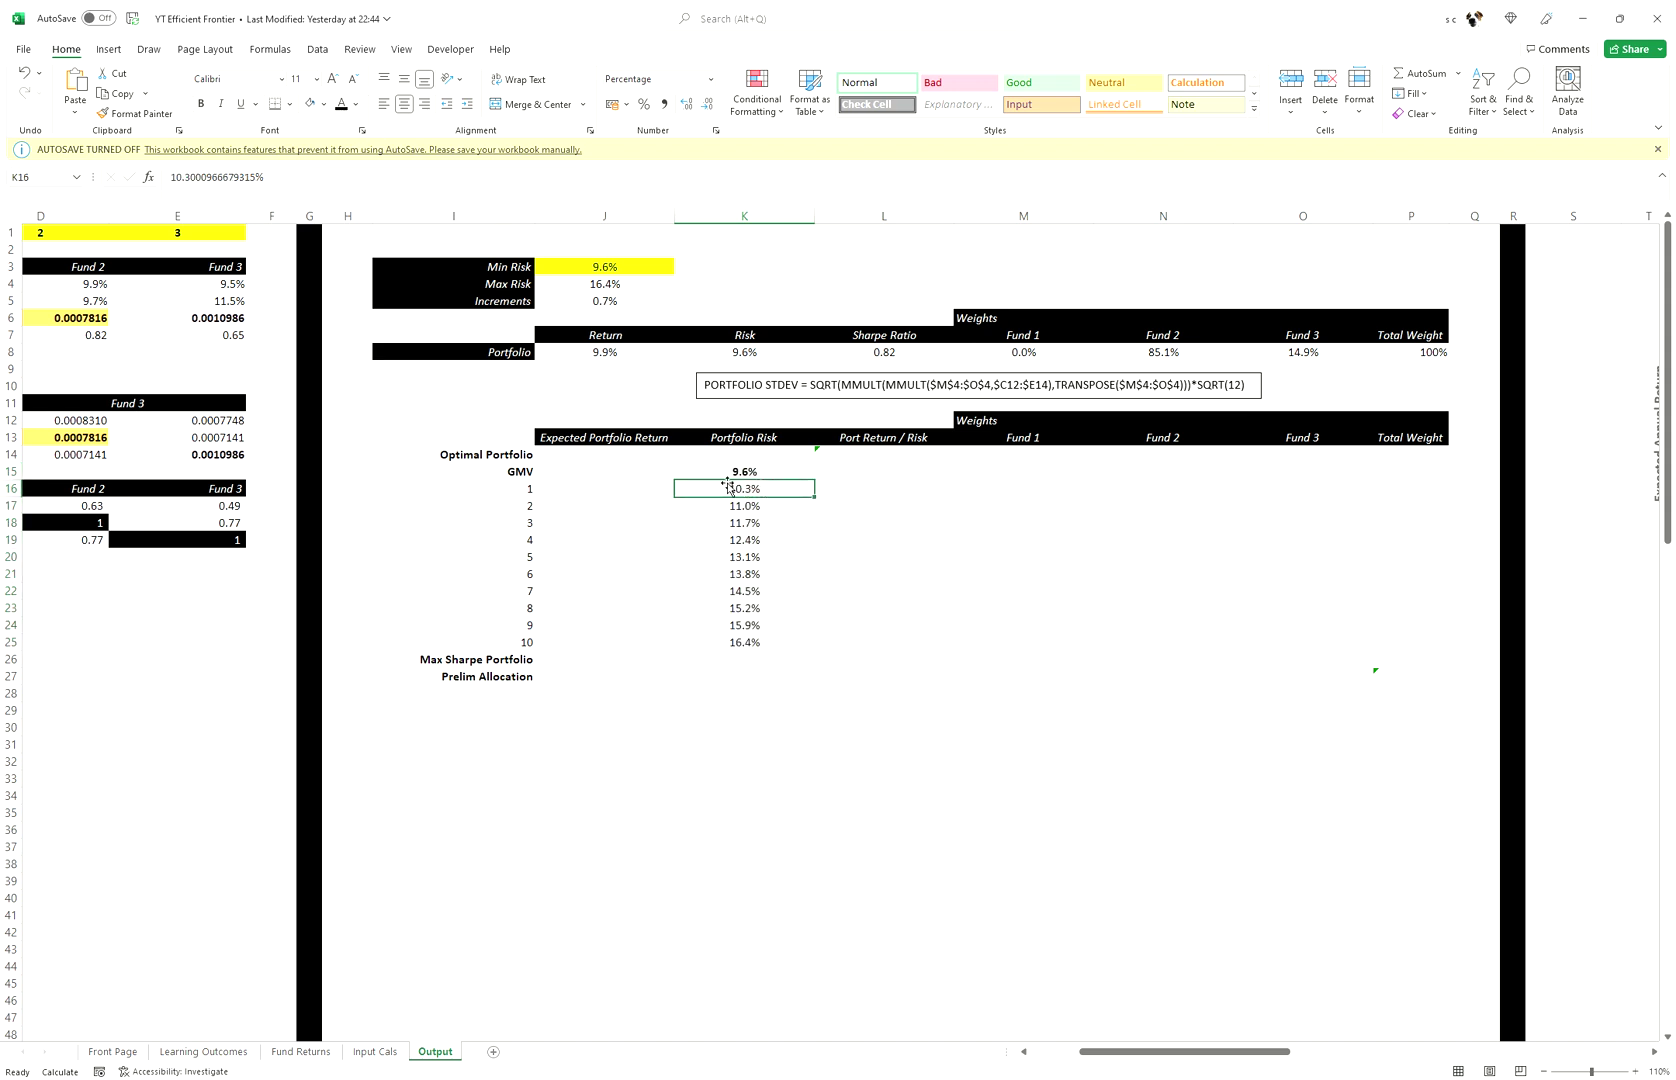
pyautogui.click(750, 474)
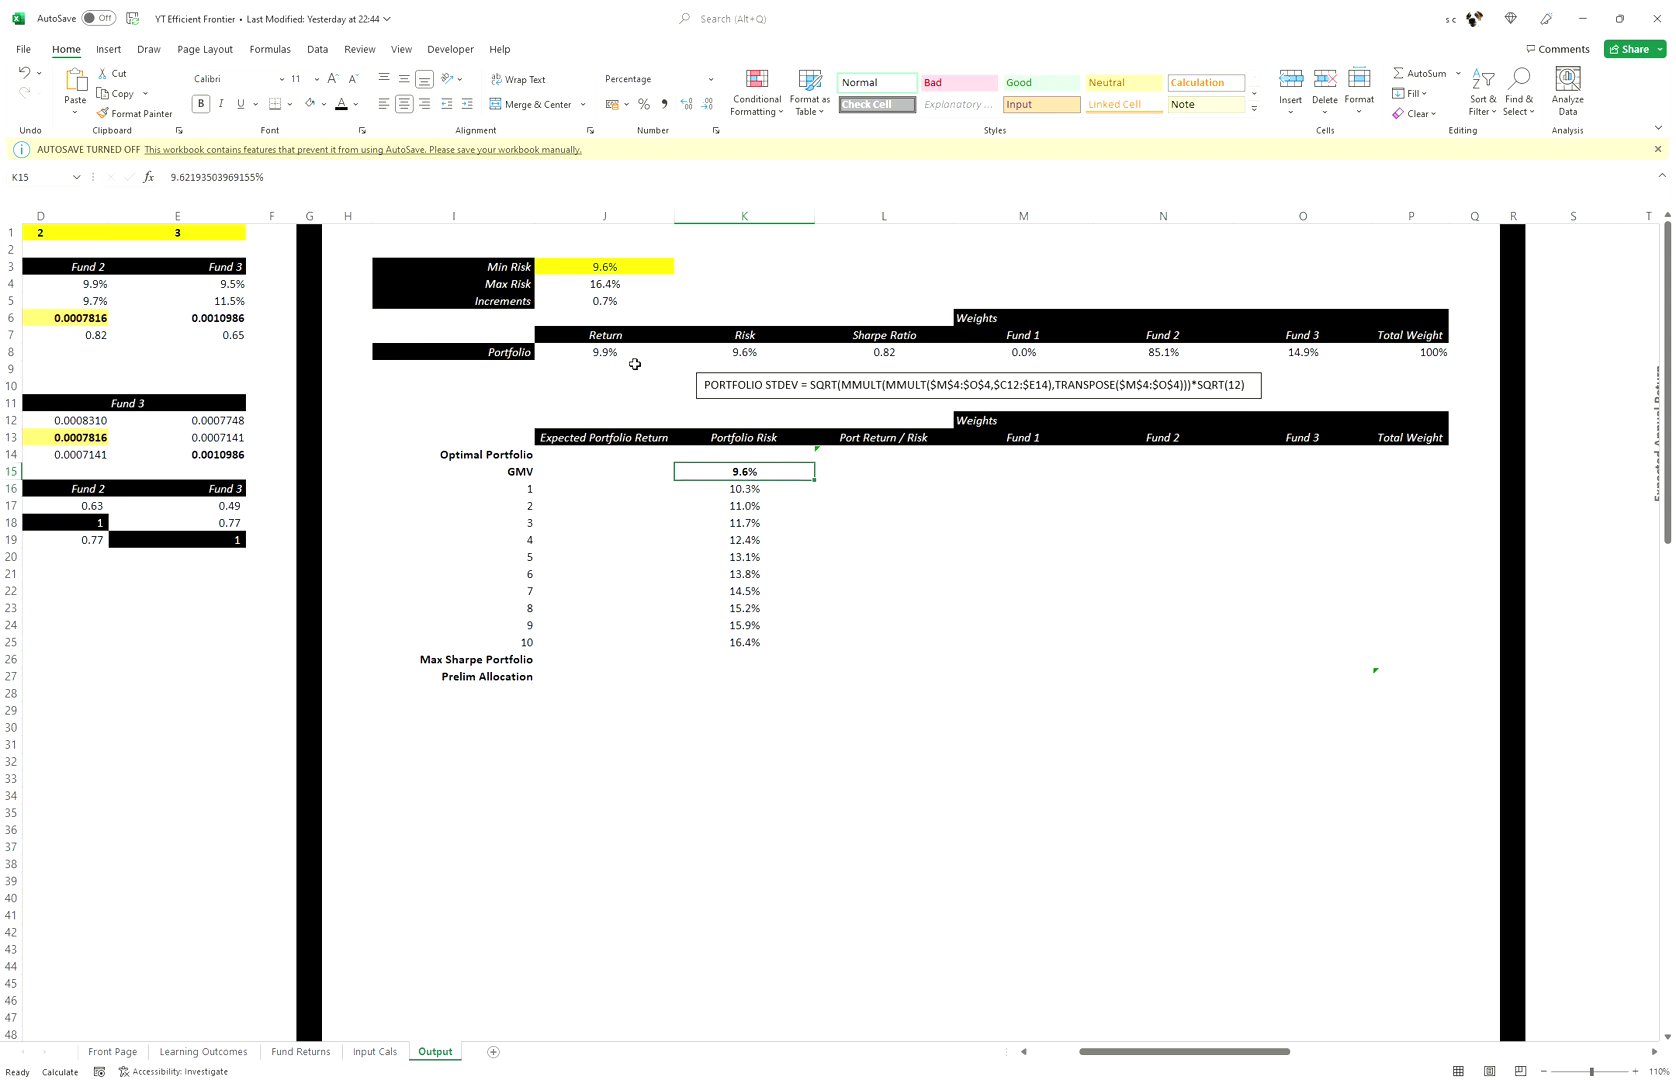
# - Set the font colour of the GMV row J15:P15 to black
pyautogui.moveTo(620, 352); pyautogui.dragTo(1170, 390)
pyautogui.moveTo(590, 474); pyautogui.dragTo(1399, 479)
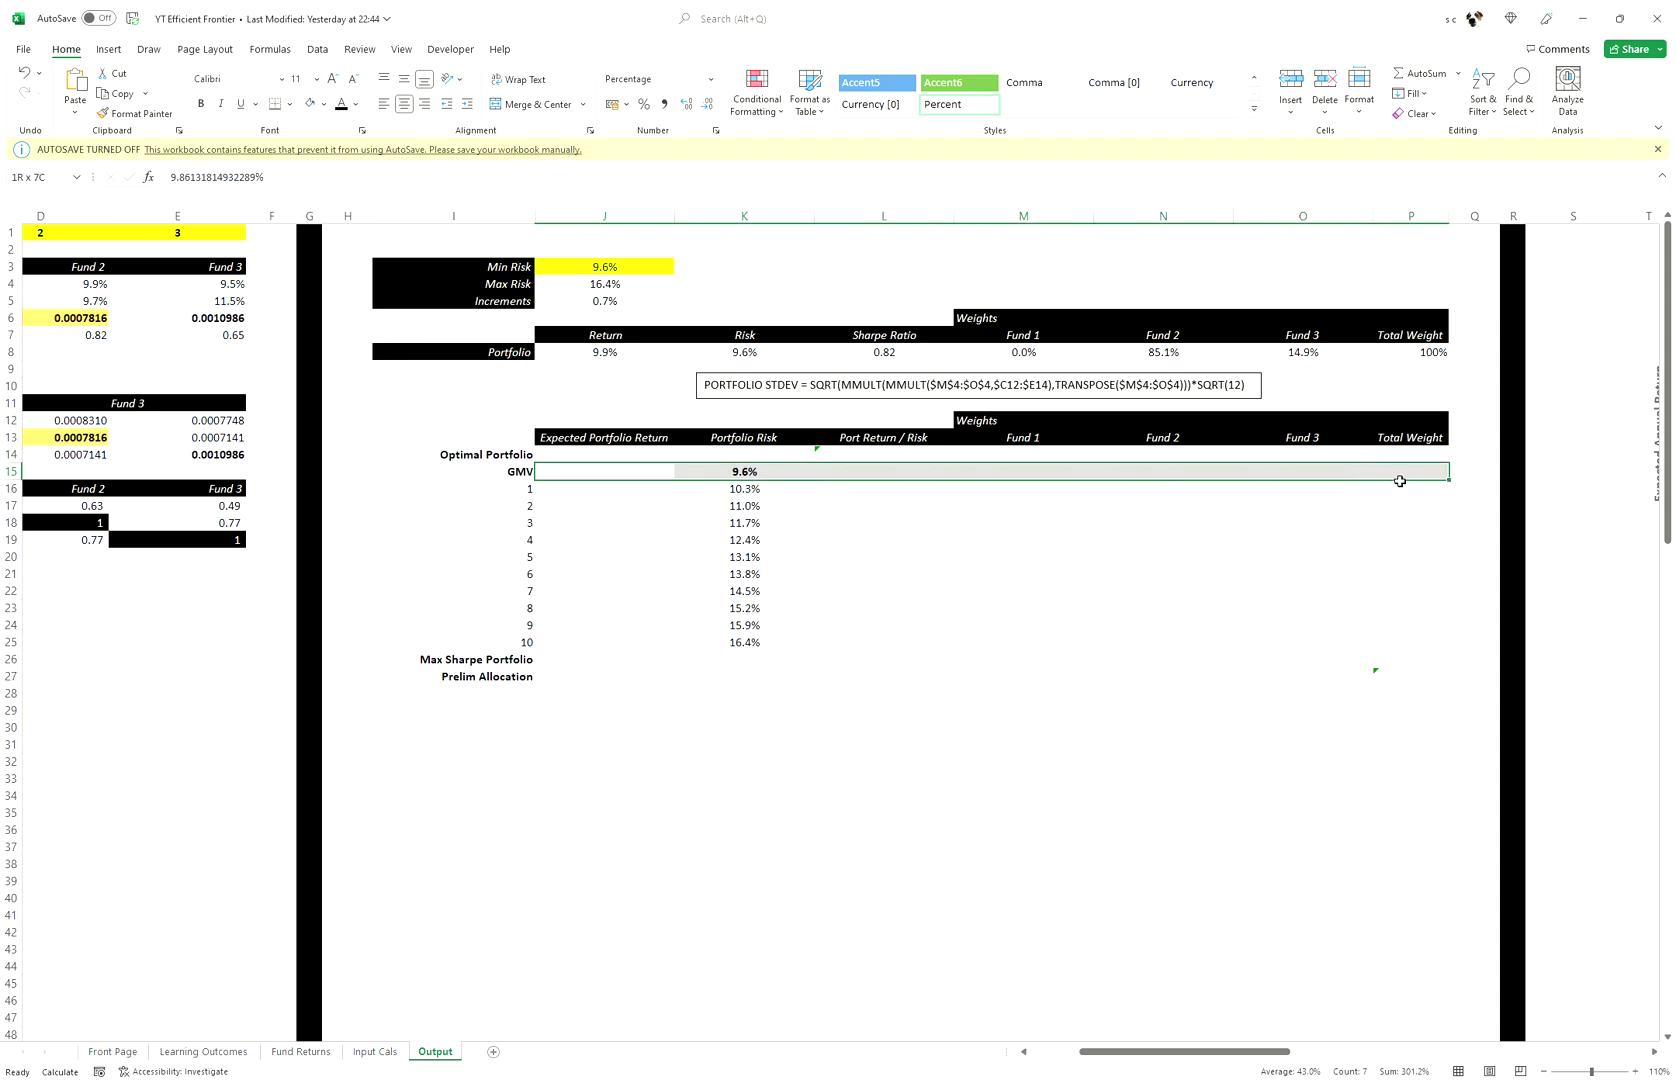
pyautogui.click(341, 106)
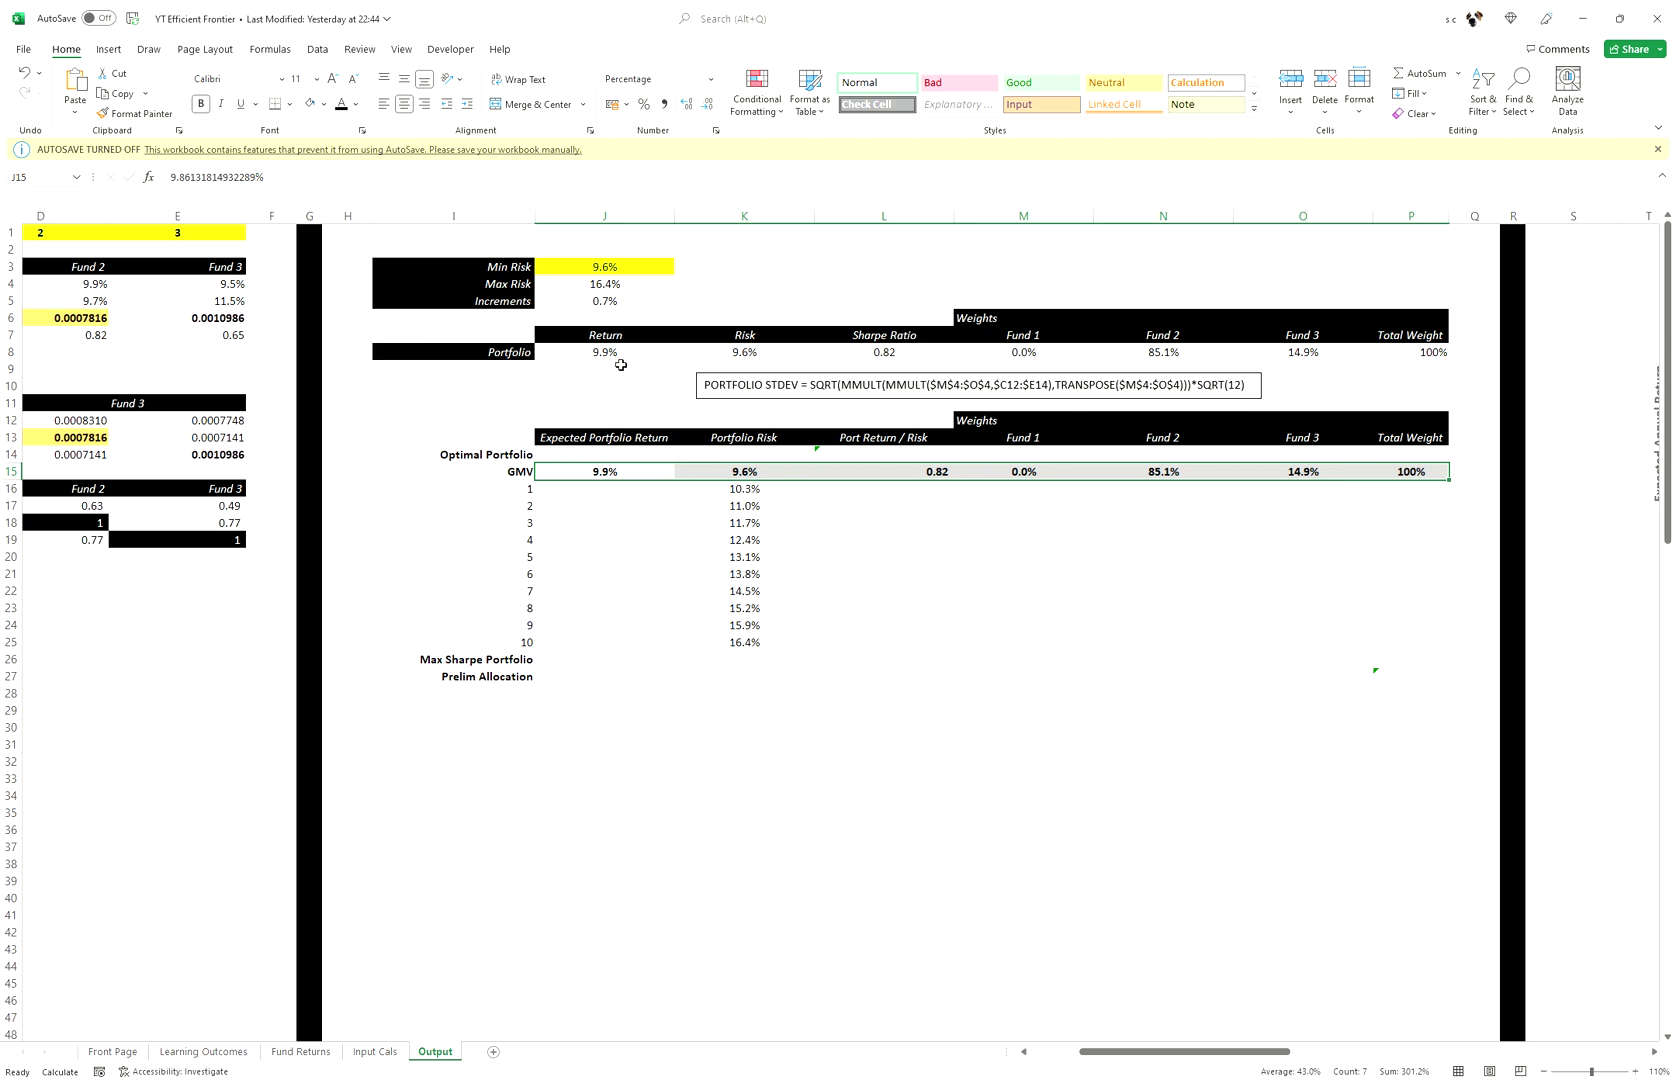
# - Copy the solved portfolio results in J8:P8 into the GMV row starting at J15, as values only
pyautogui.moveTo(615, 354); pyautogui.dragTo(1396, 359)
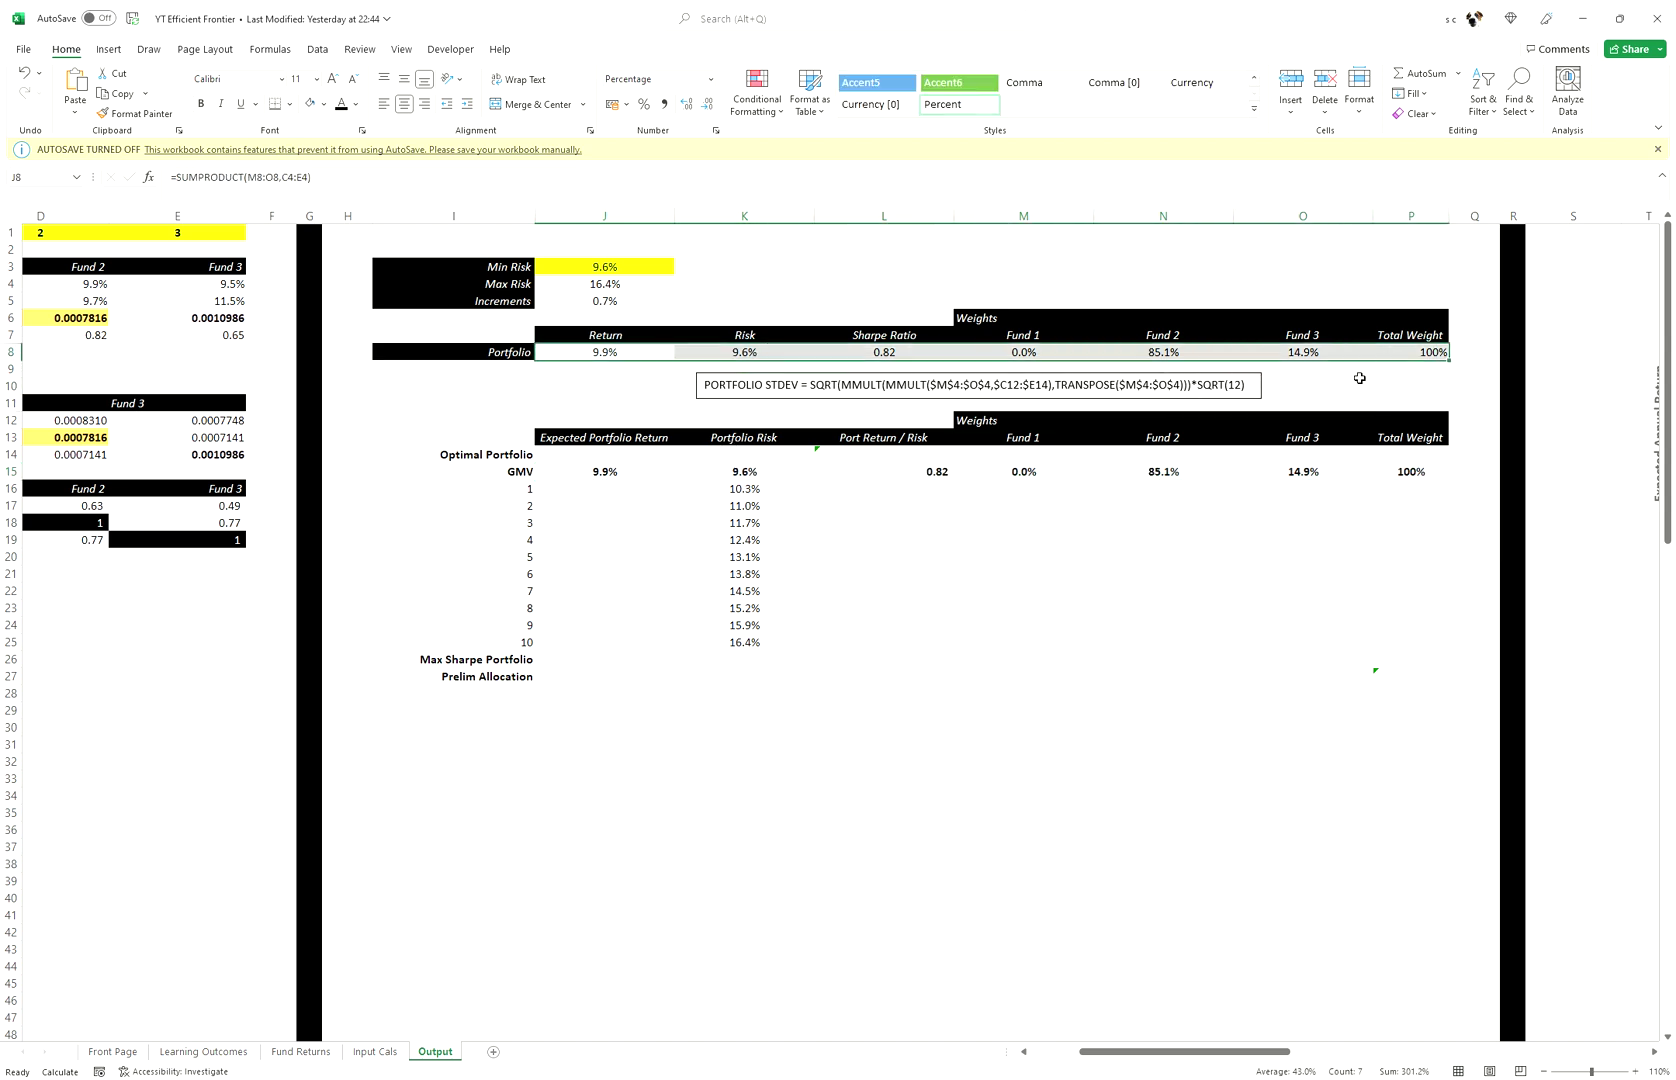
pyautogui.hotkey('ctrl', 'c')
pyautogui.click(620, 474)
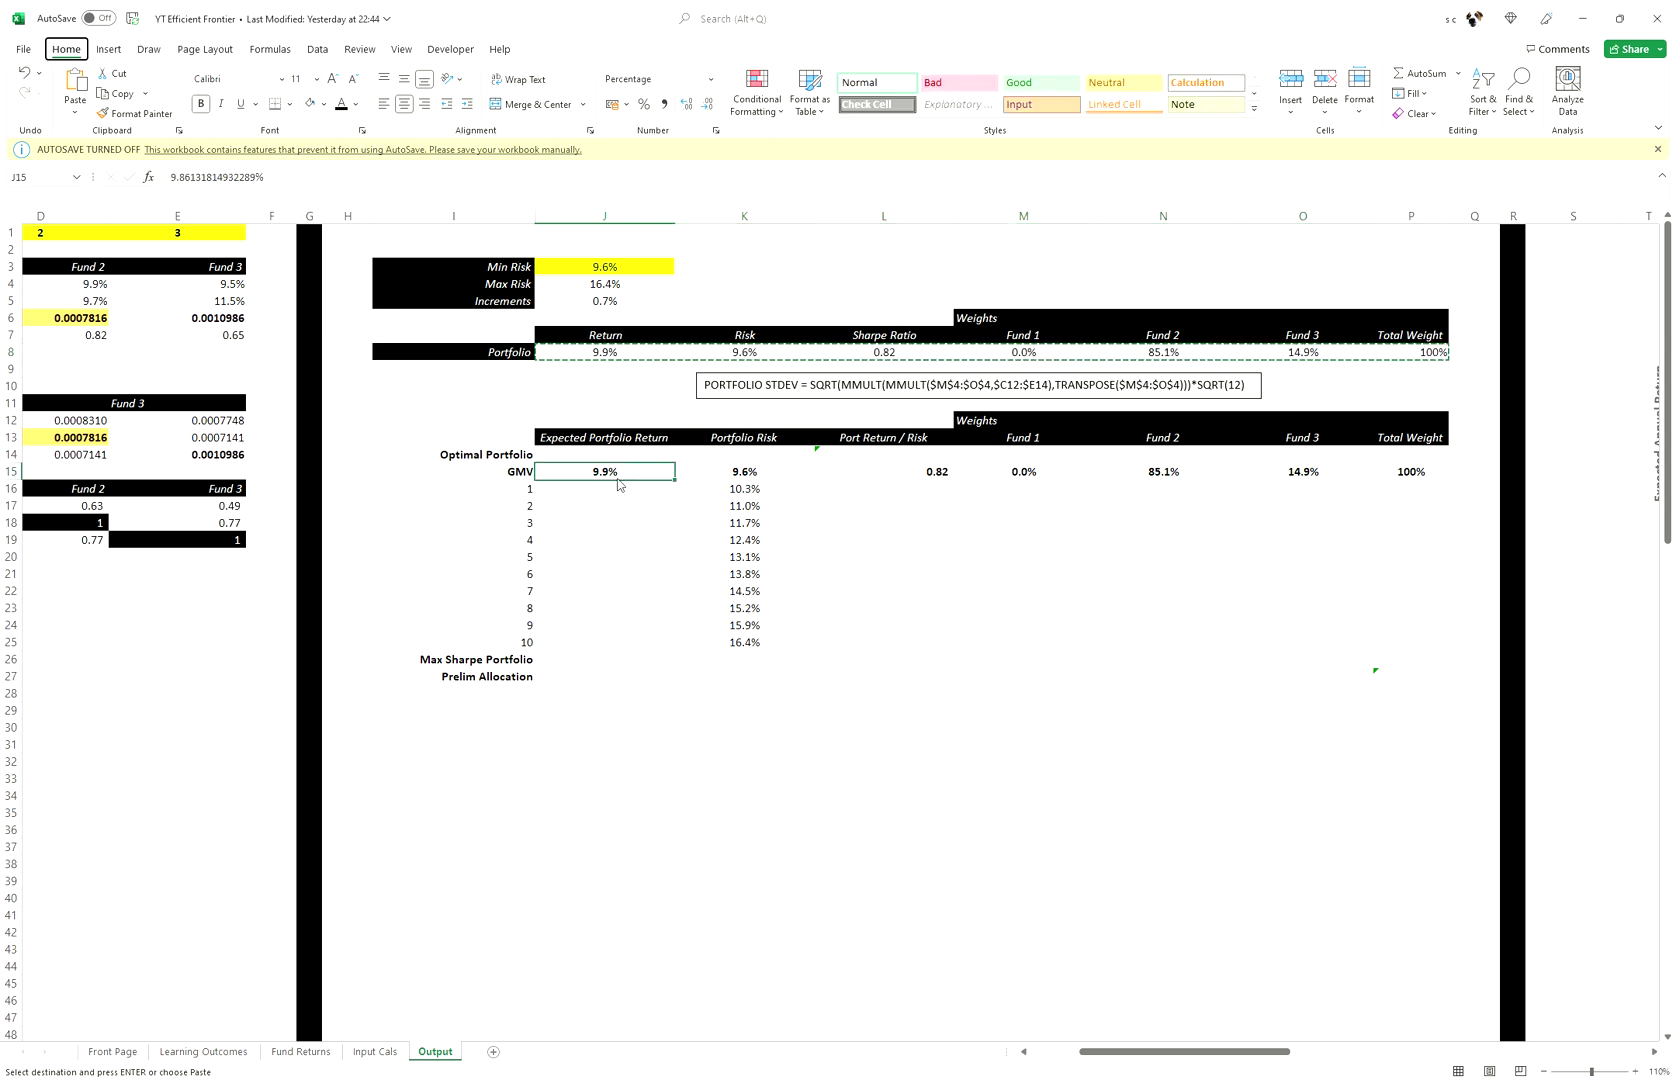
pyautogui.hotkey('ctrl', 'v')
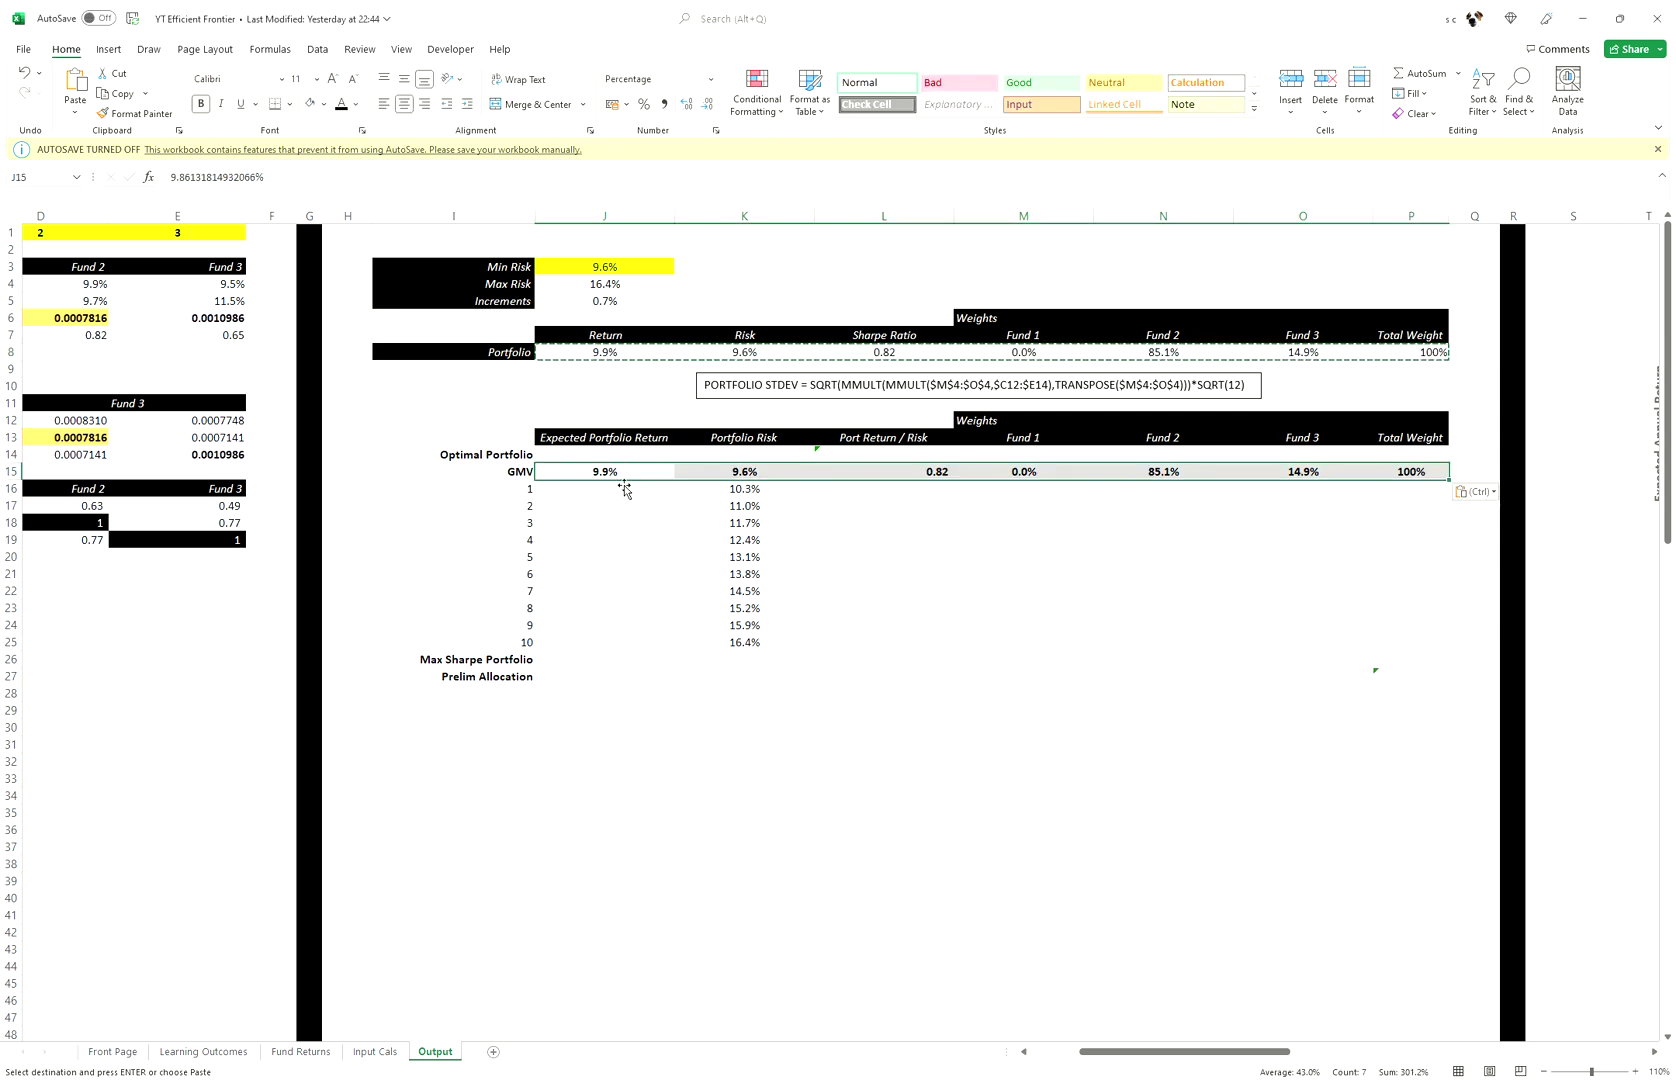
pyautogui.press('Escape')
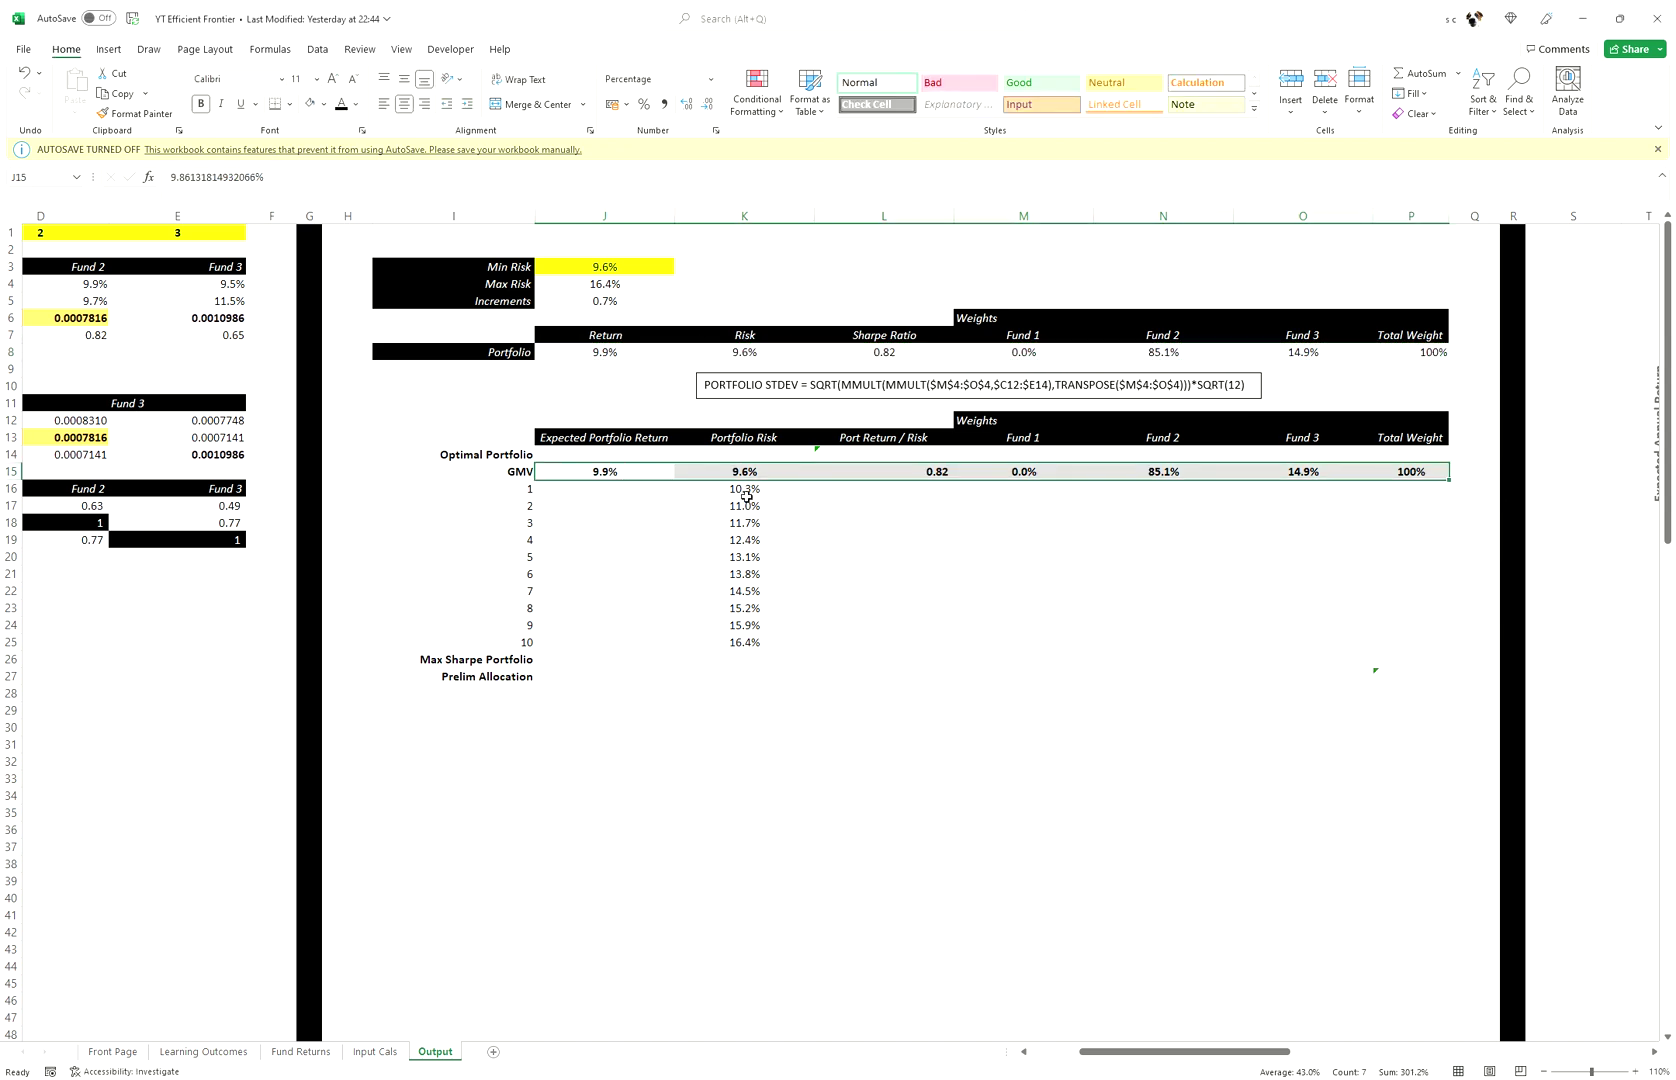
# - Enter the formula =K15+$J$5 in K16 to add the risk increment to the GMV risk
pyautogui.click(751, 494)
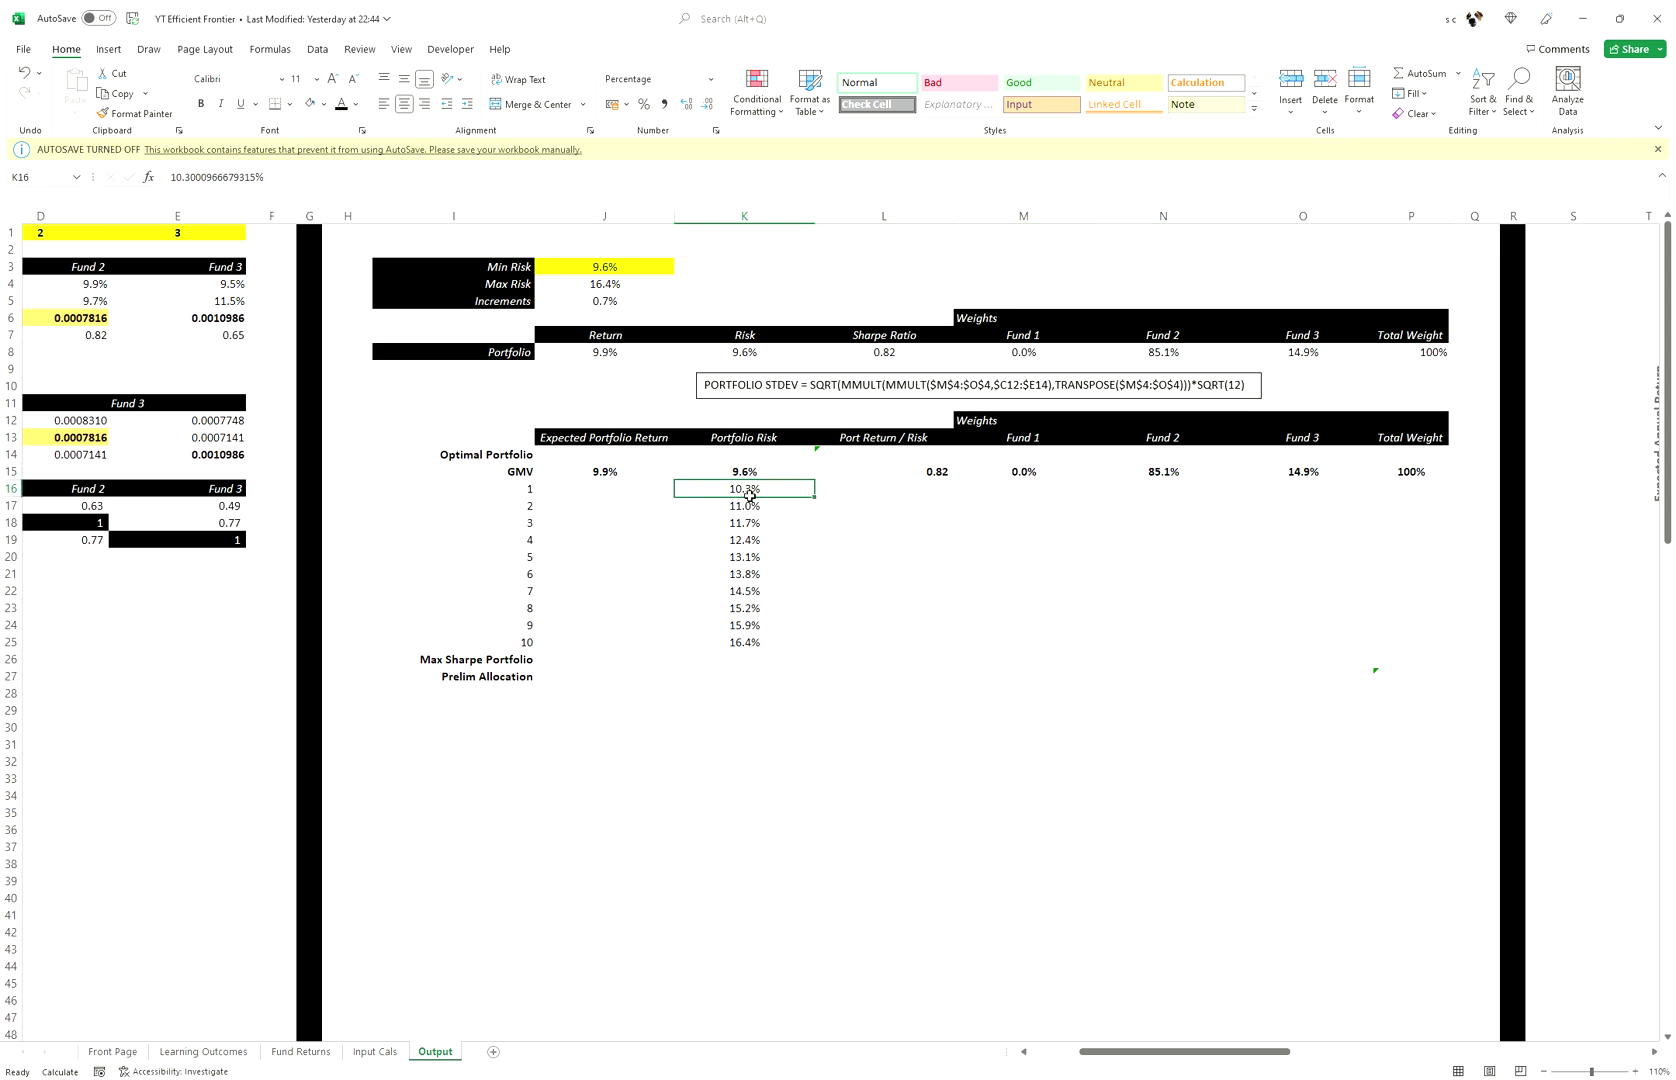
pyautogui.write('=')
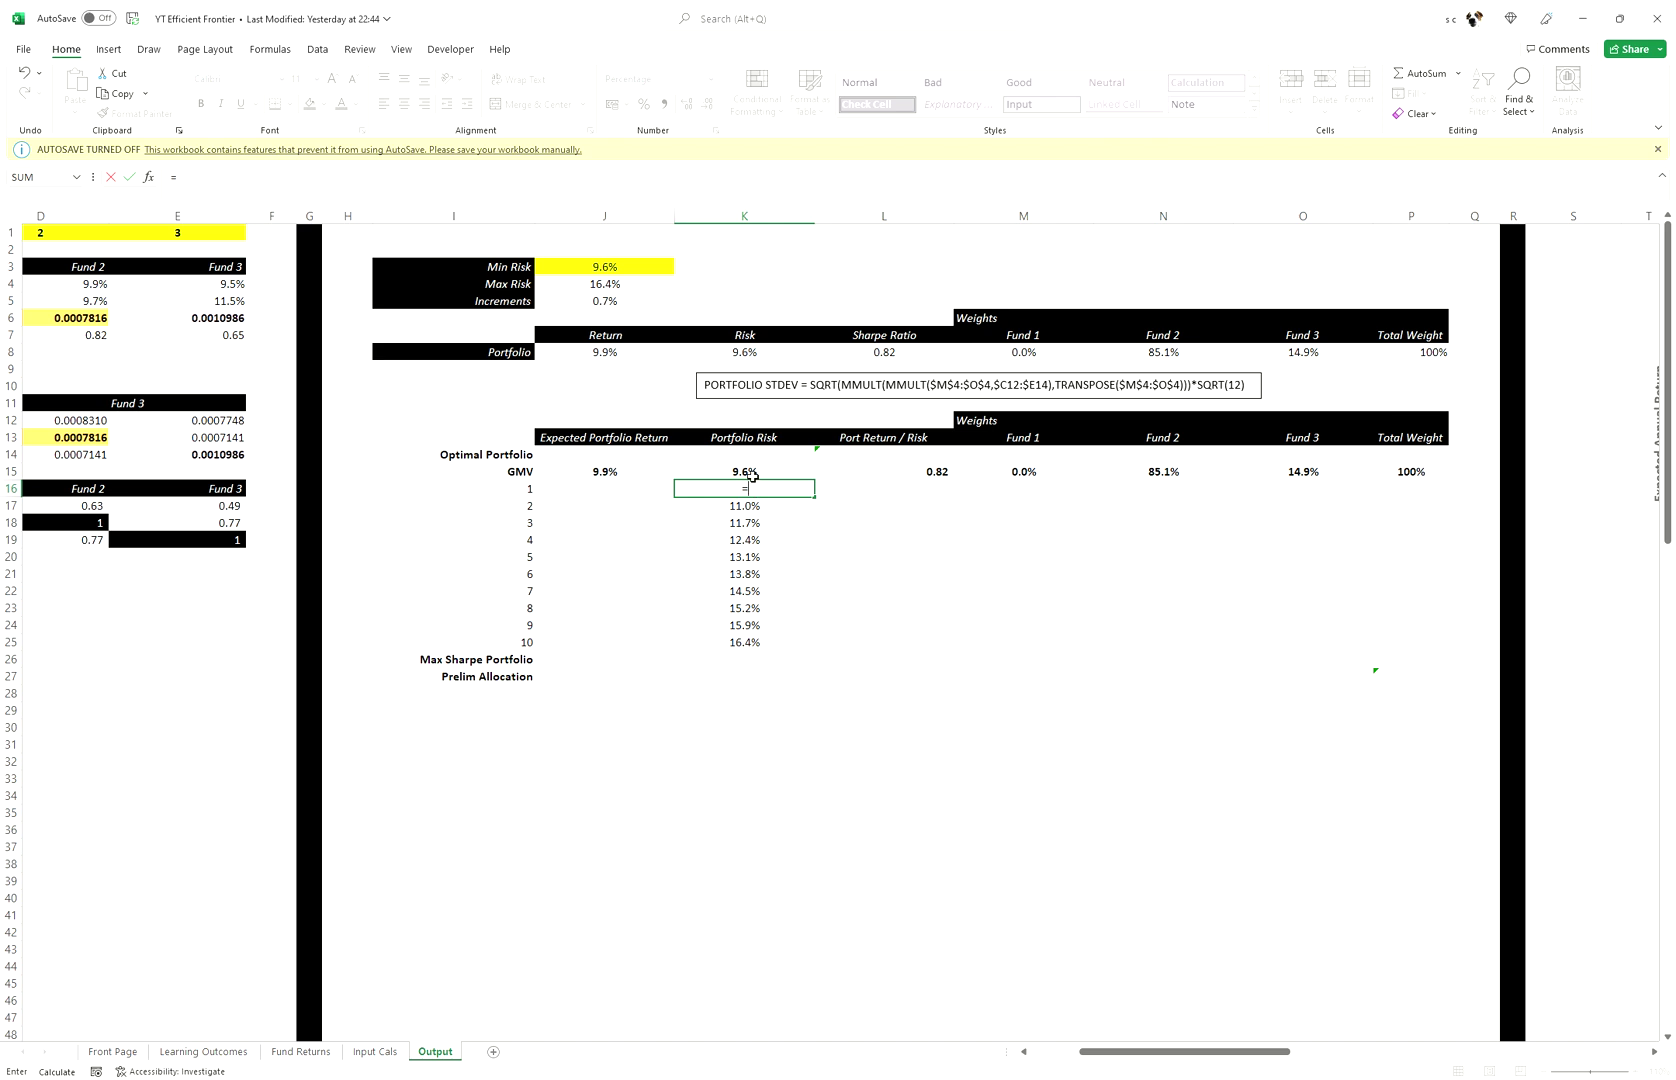
pyautogui.click(752, 476)
pyautogui.write('+')
pyautogui.click(615, 305)
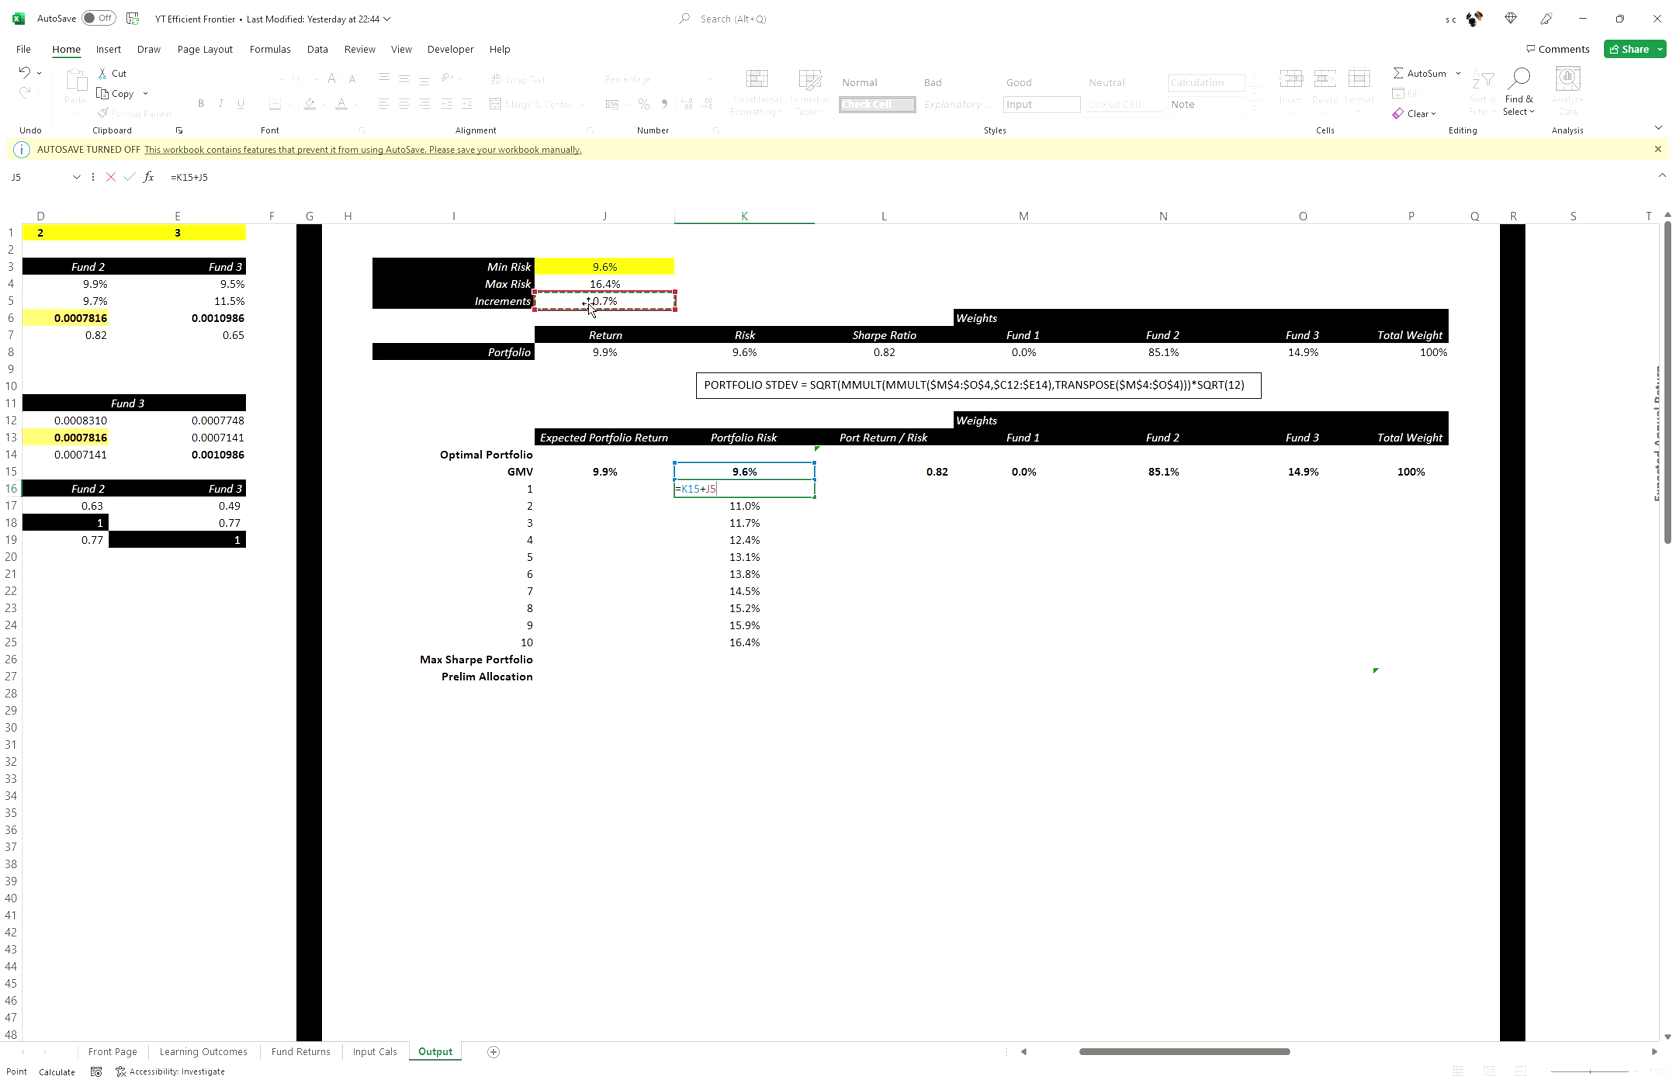
pyautogui.press('Return')
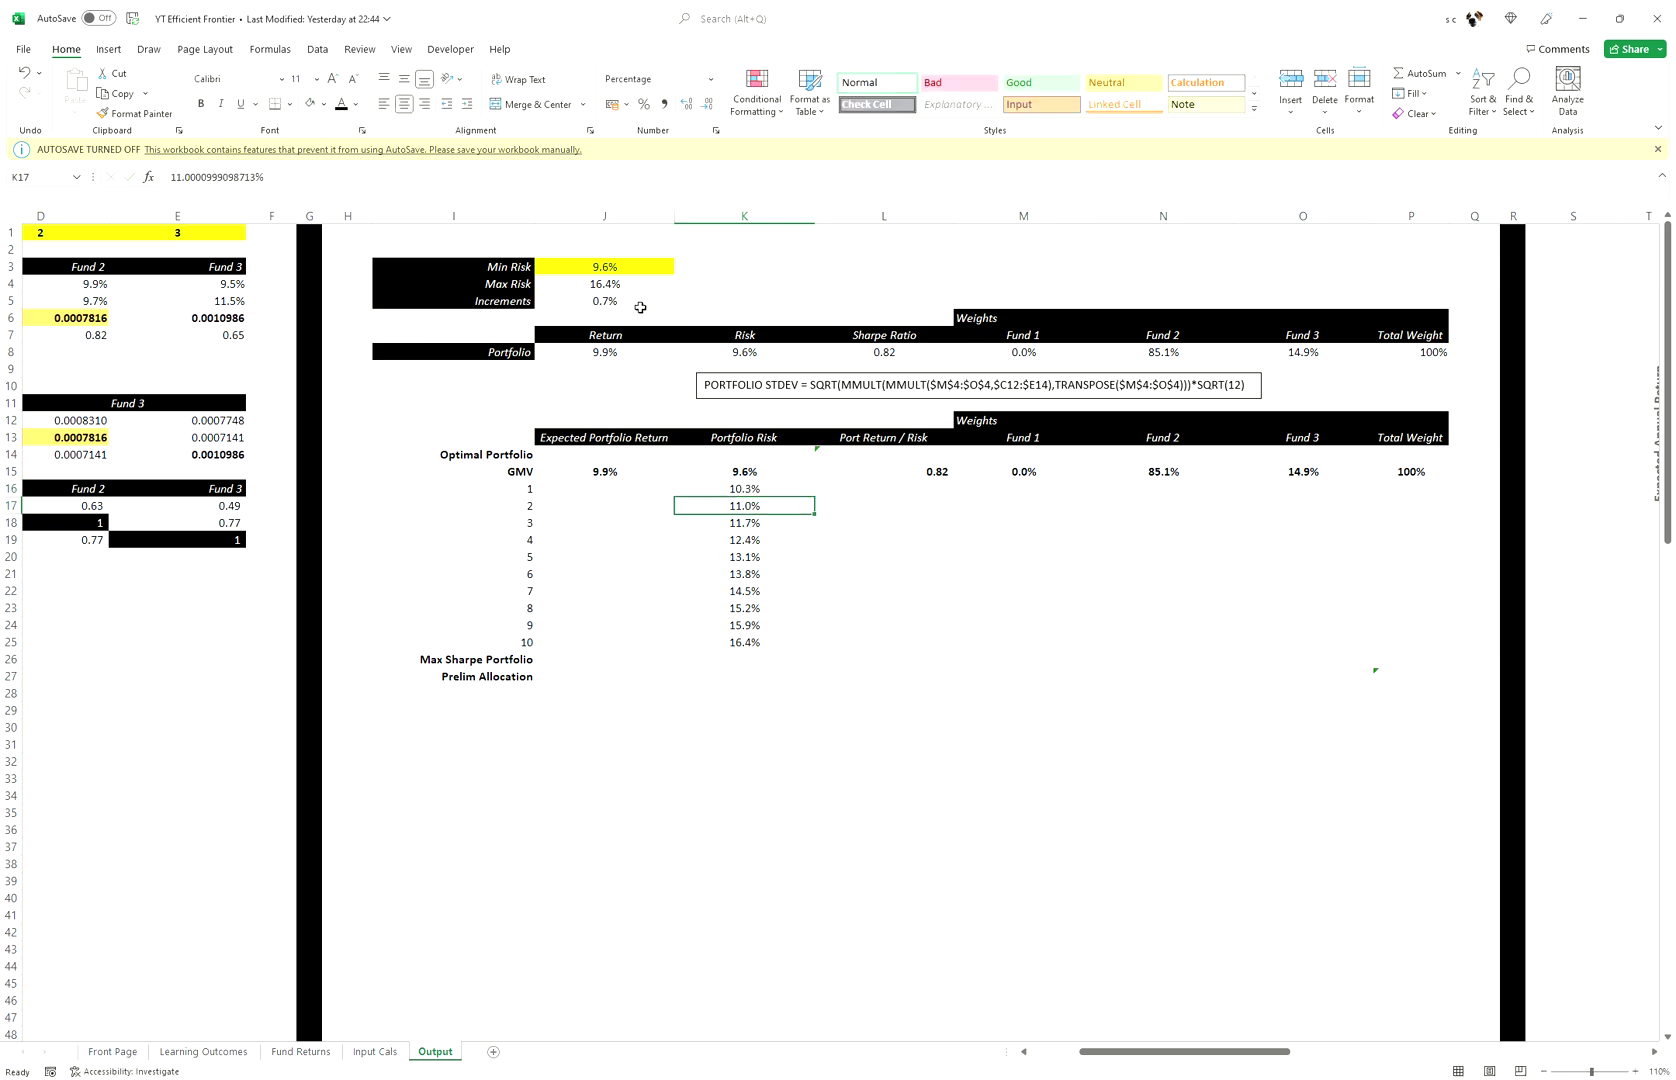
# - Try to fill the K16 risk formula down through K24
pyautogui.click(808, 489)
pyautogui.moveTo(814, 497); pyautogui.dragTo(798, 646)
pyautogui.click(784, 646)
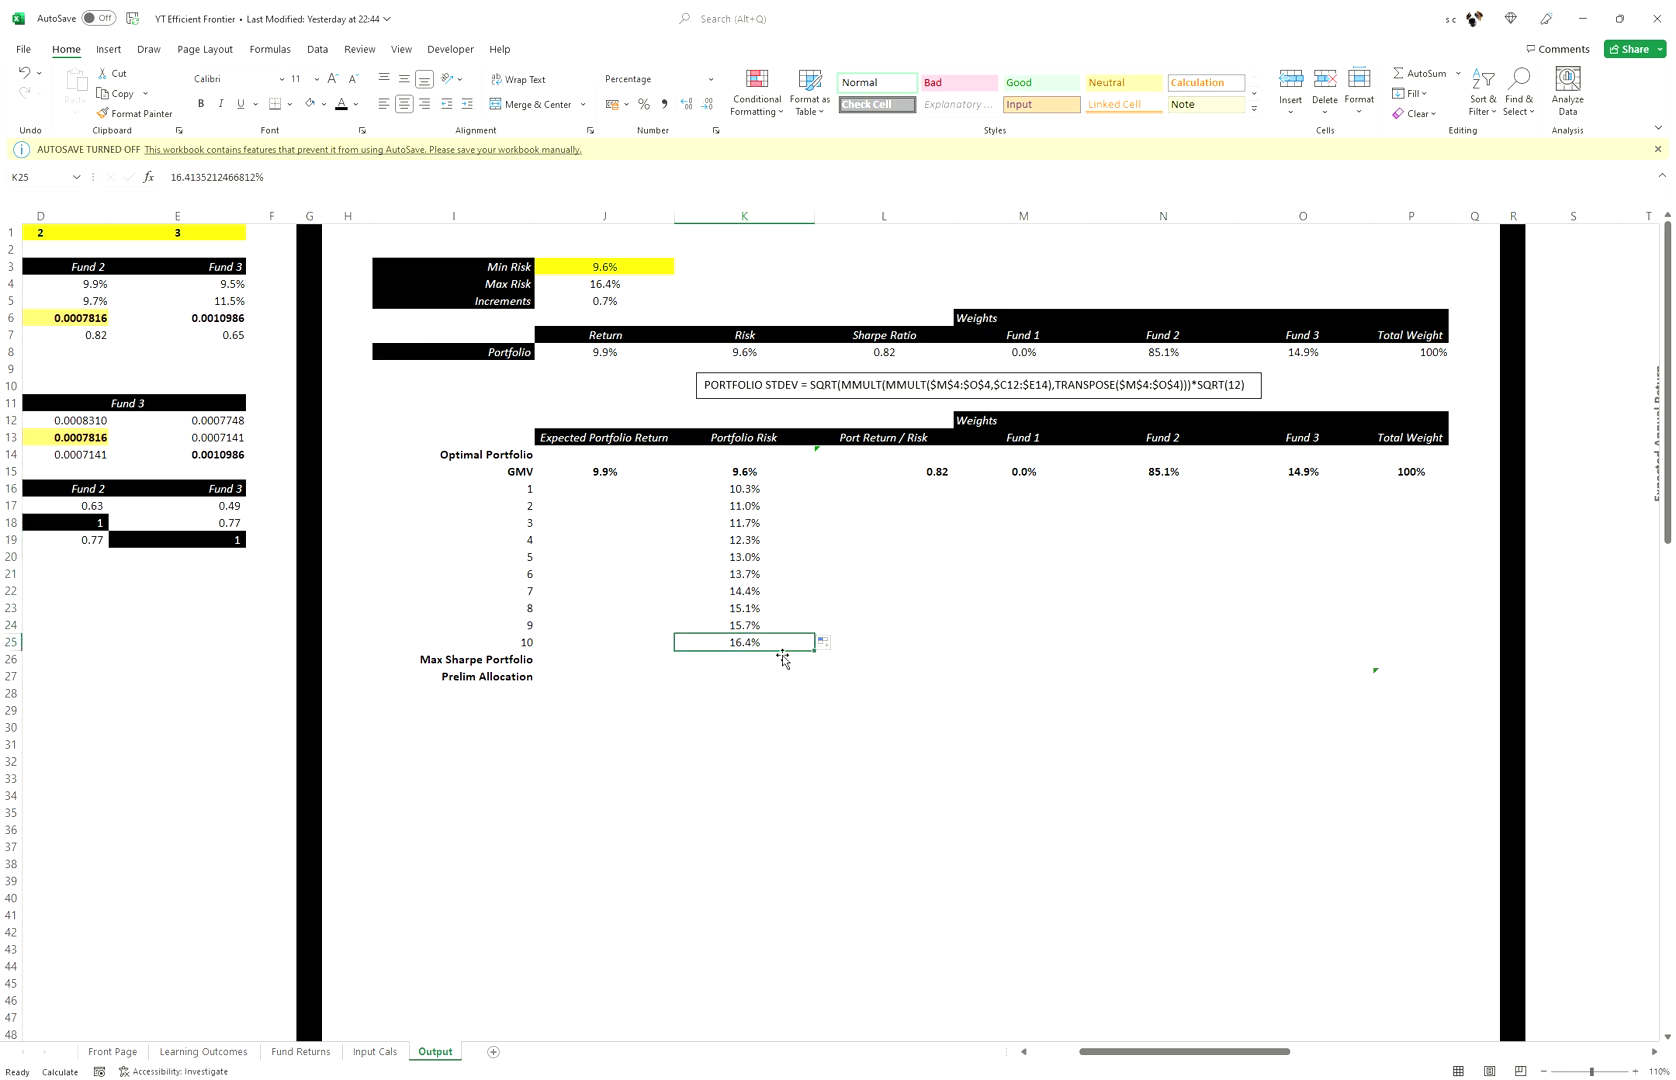
pyautogui.hotkey('ctrl', 'z')
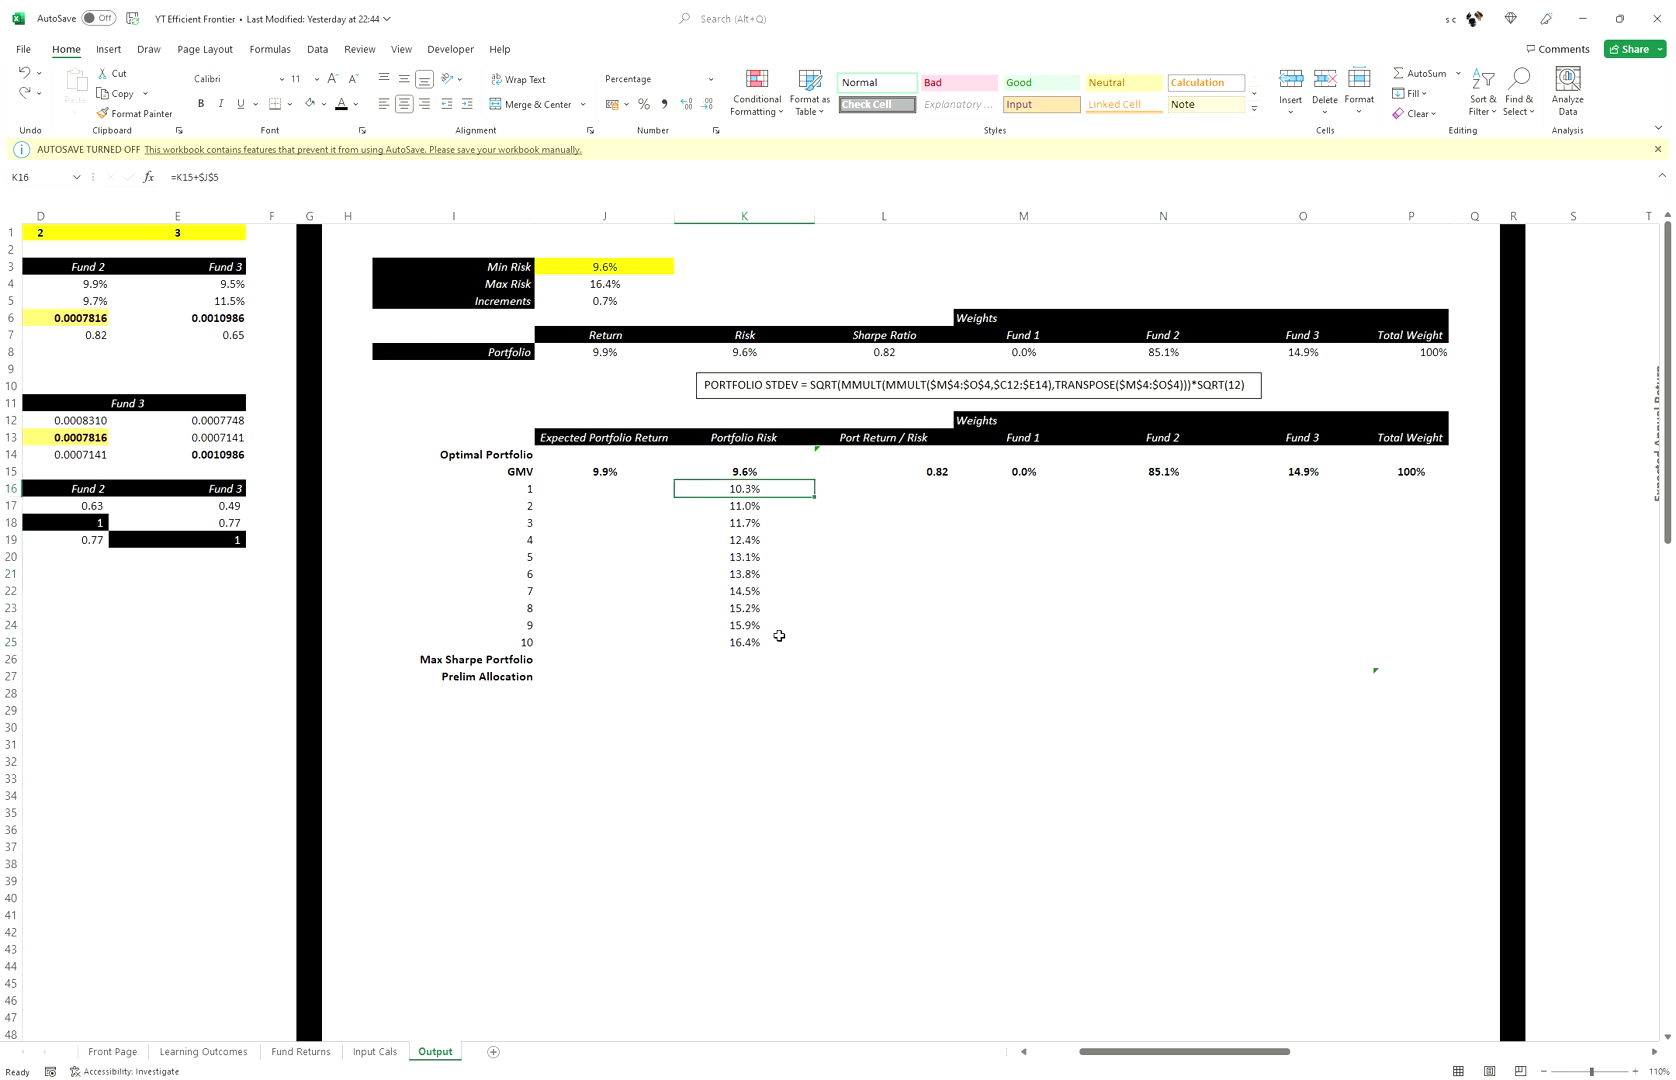
# - Examine the stepped Portfolio Risk values in K16:K24 and the expected return cell J16 for portfolio 1
pyautogui.click(767, 507)
pyautogui.click(763, 525)
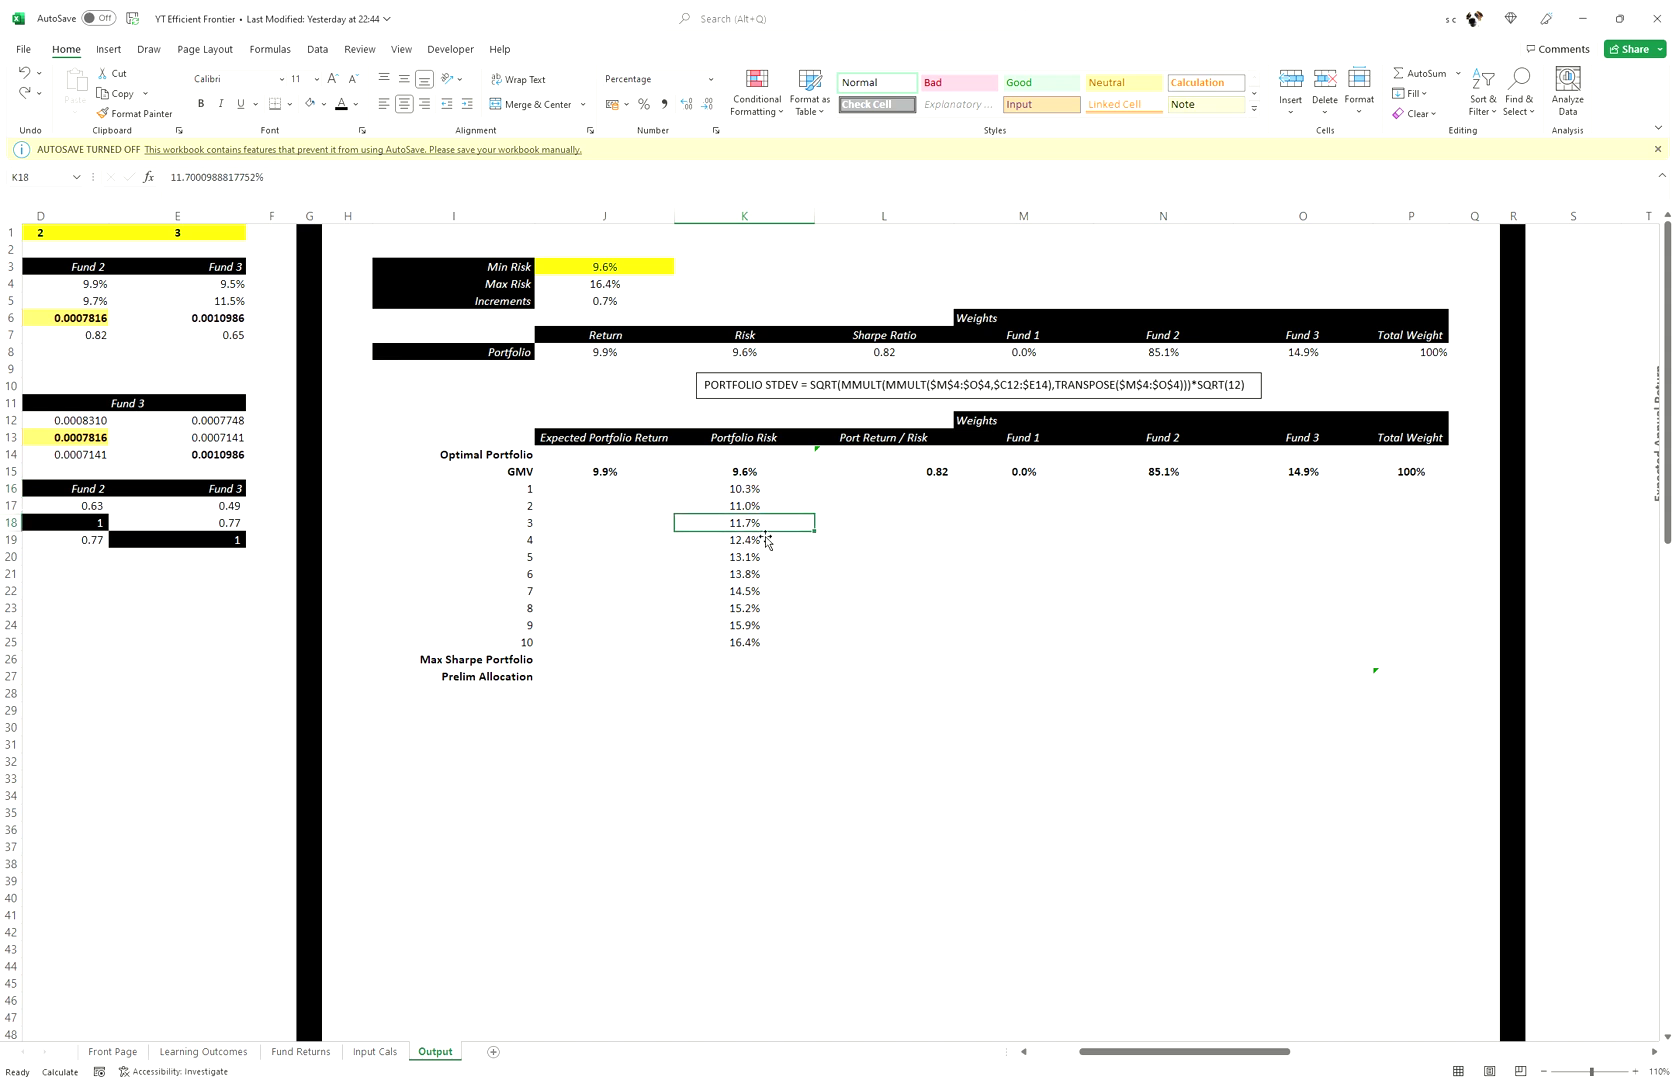
pyautogui.click(764, 541)
pyautogui.click(762, 560)
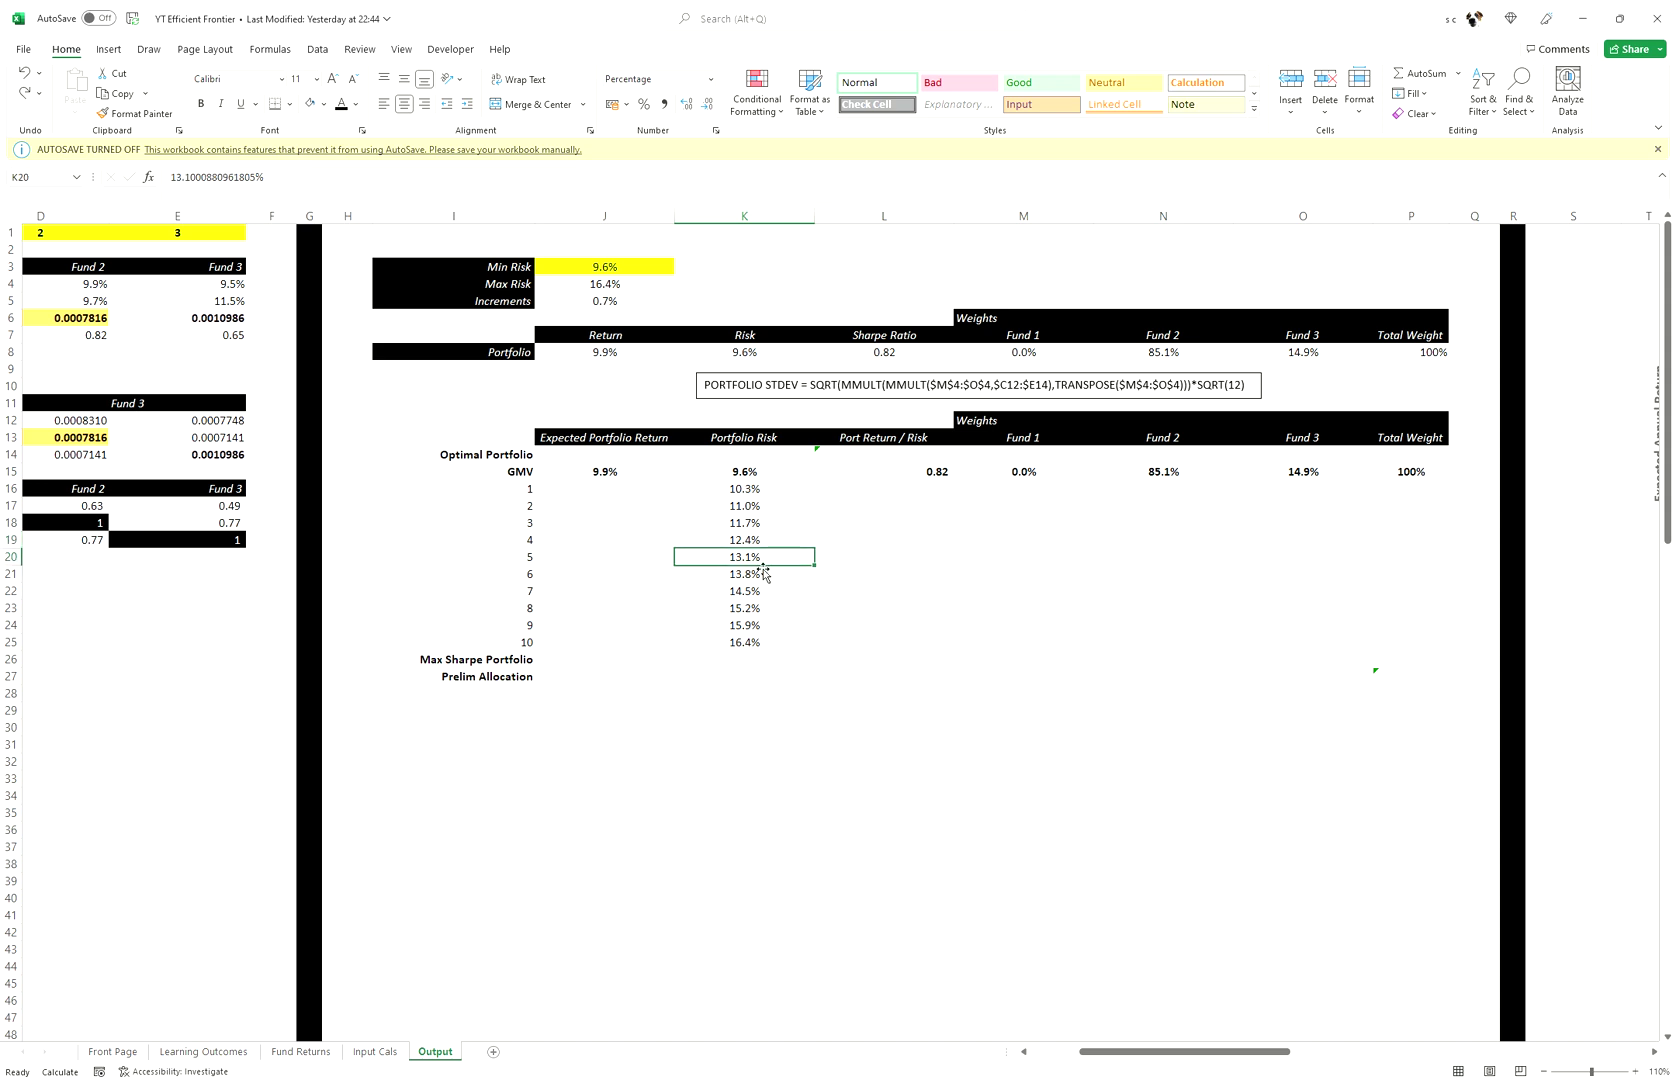
pyautogui.click(758, 576)
pyautogui.click(761, 594)
pyautogui.click(760, 609)
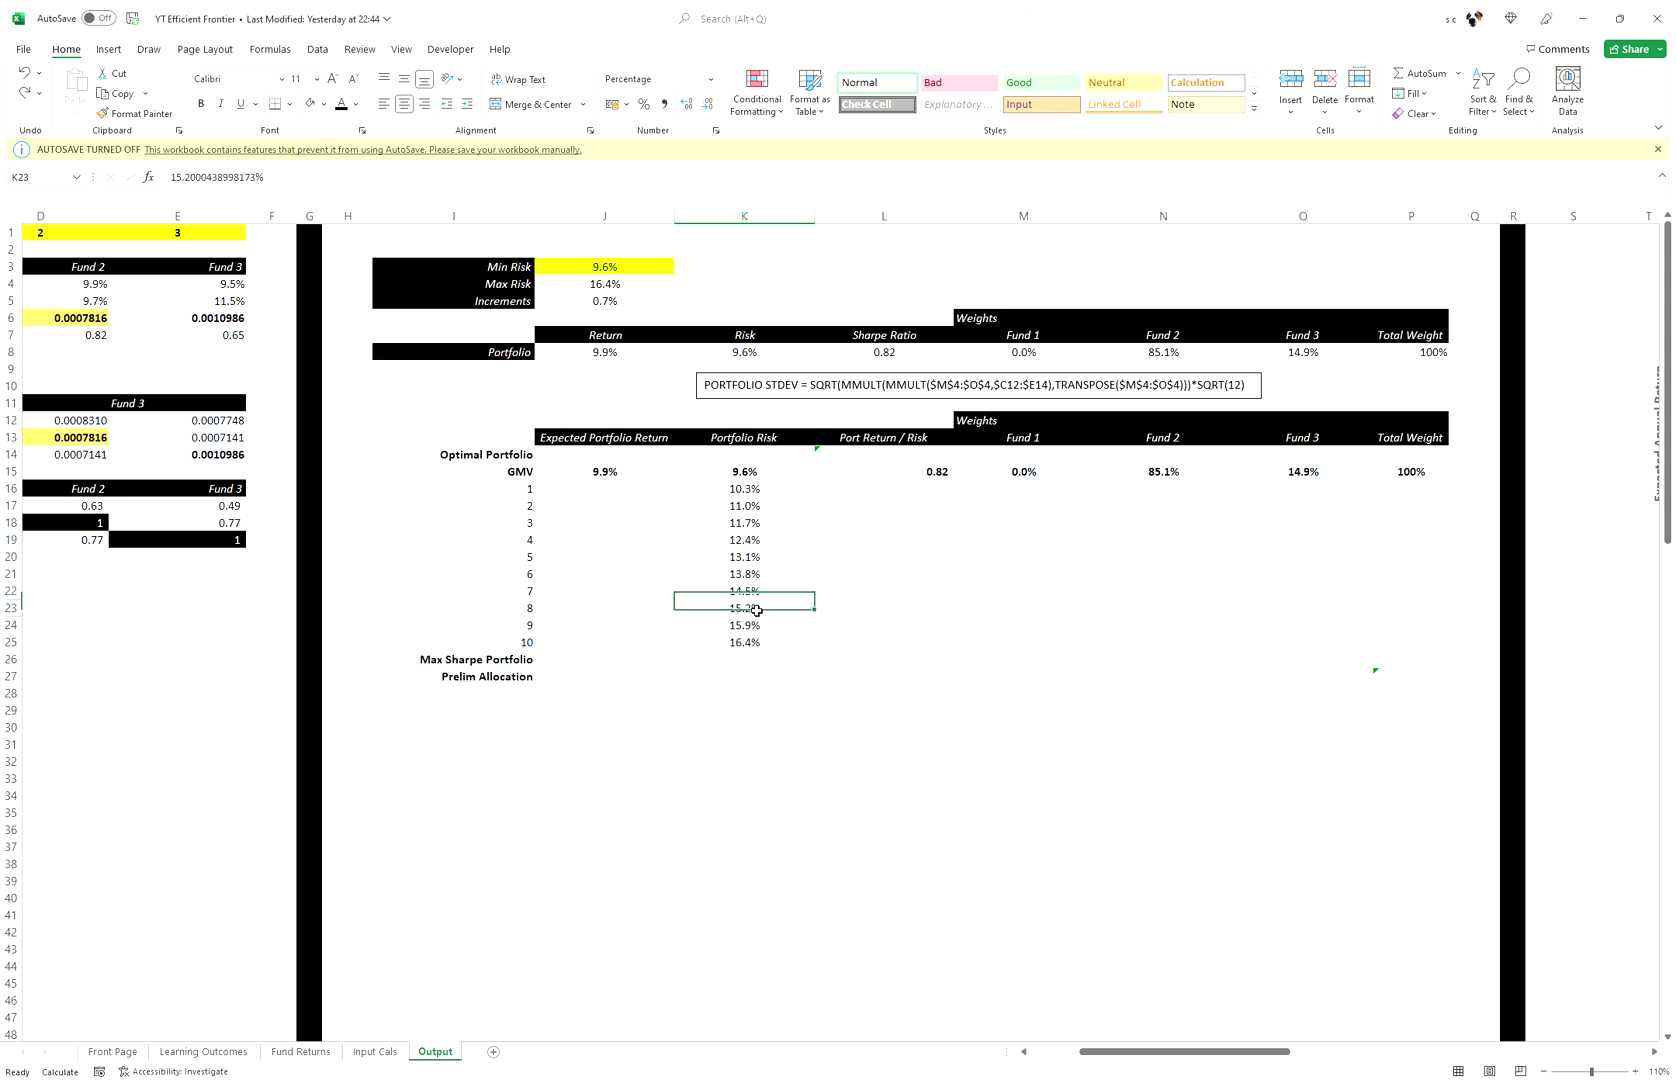
pyautogui.click(775, 630)
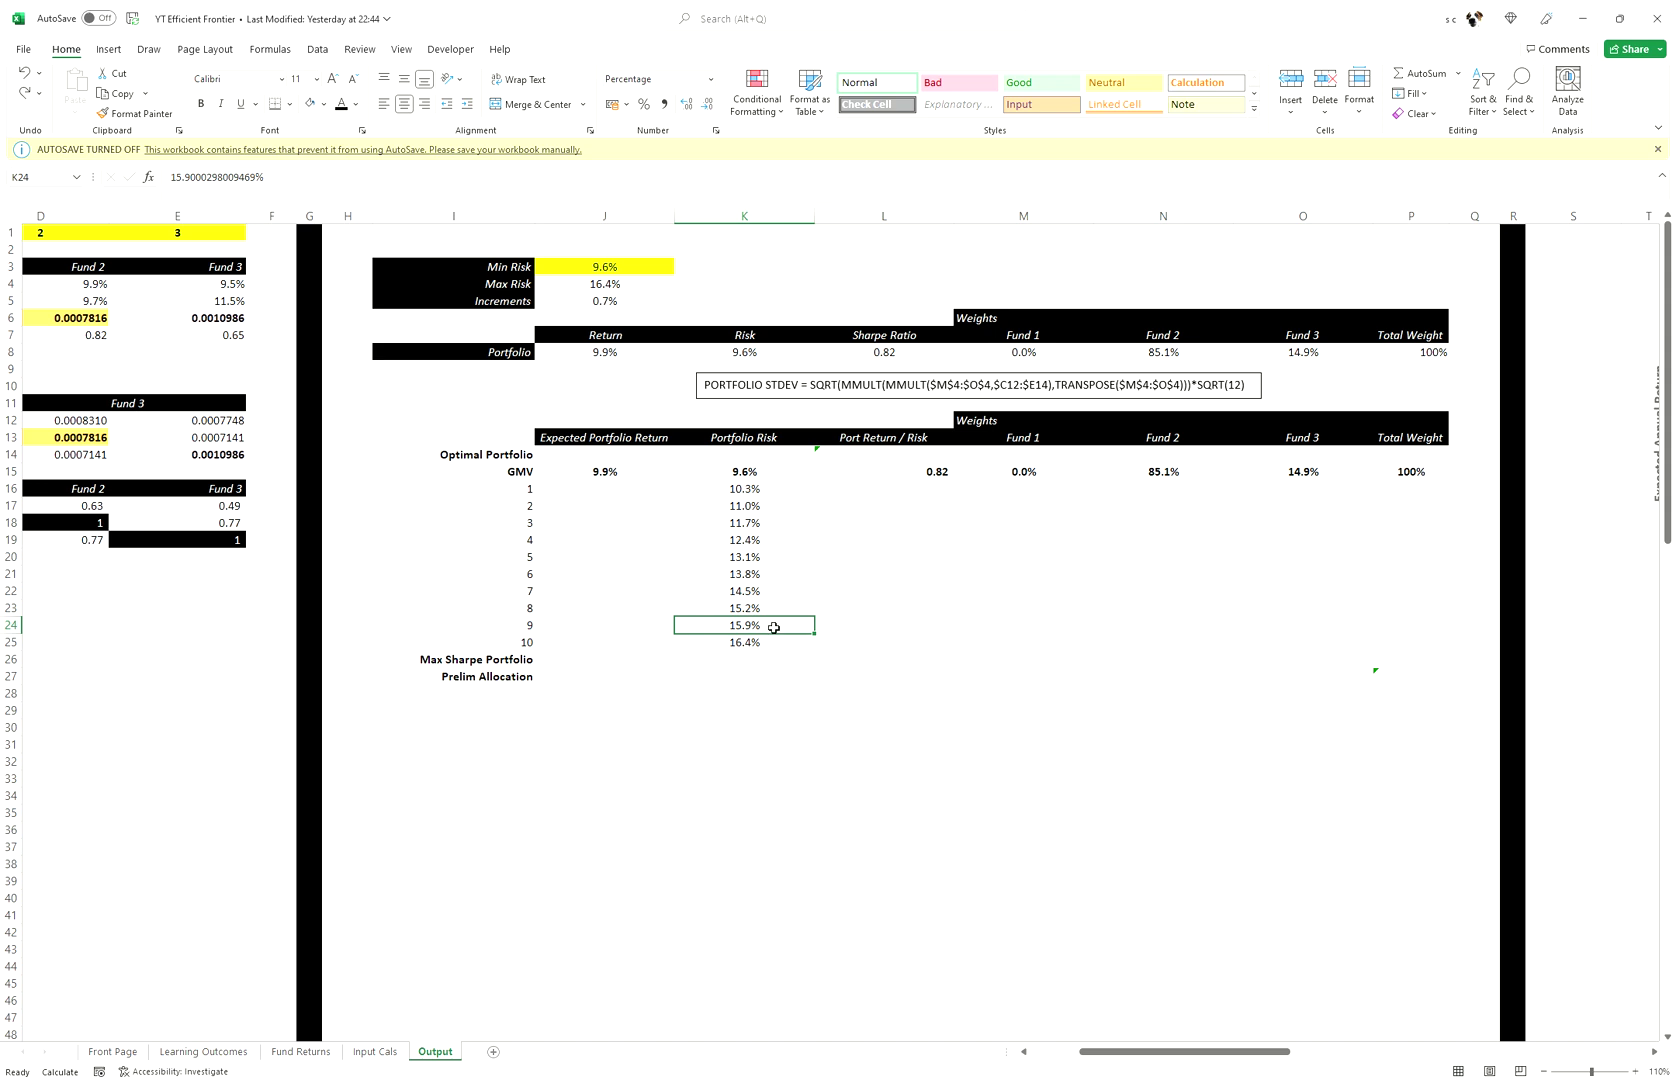
pyautogui.click(611, 494)
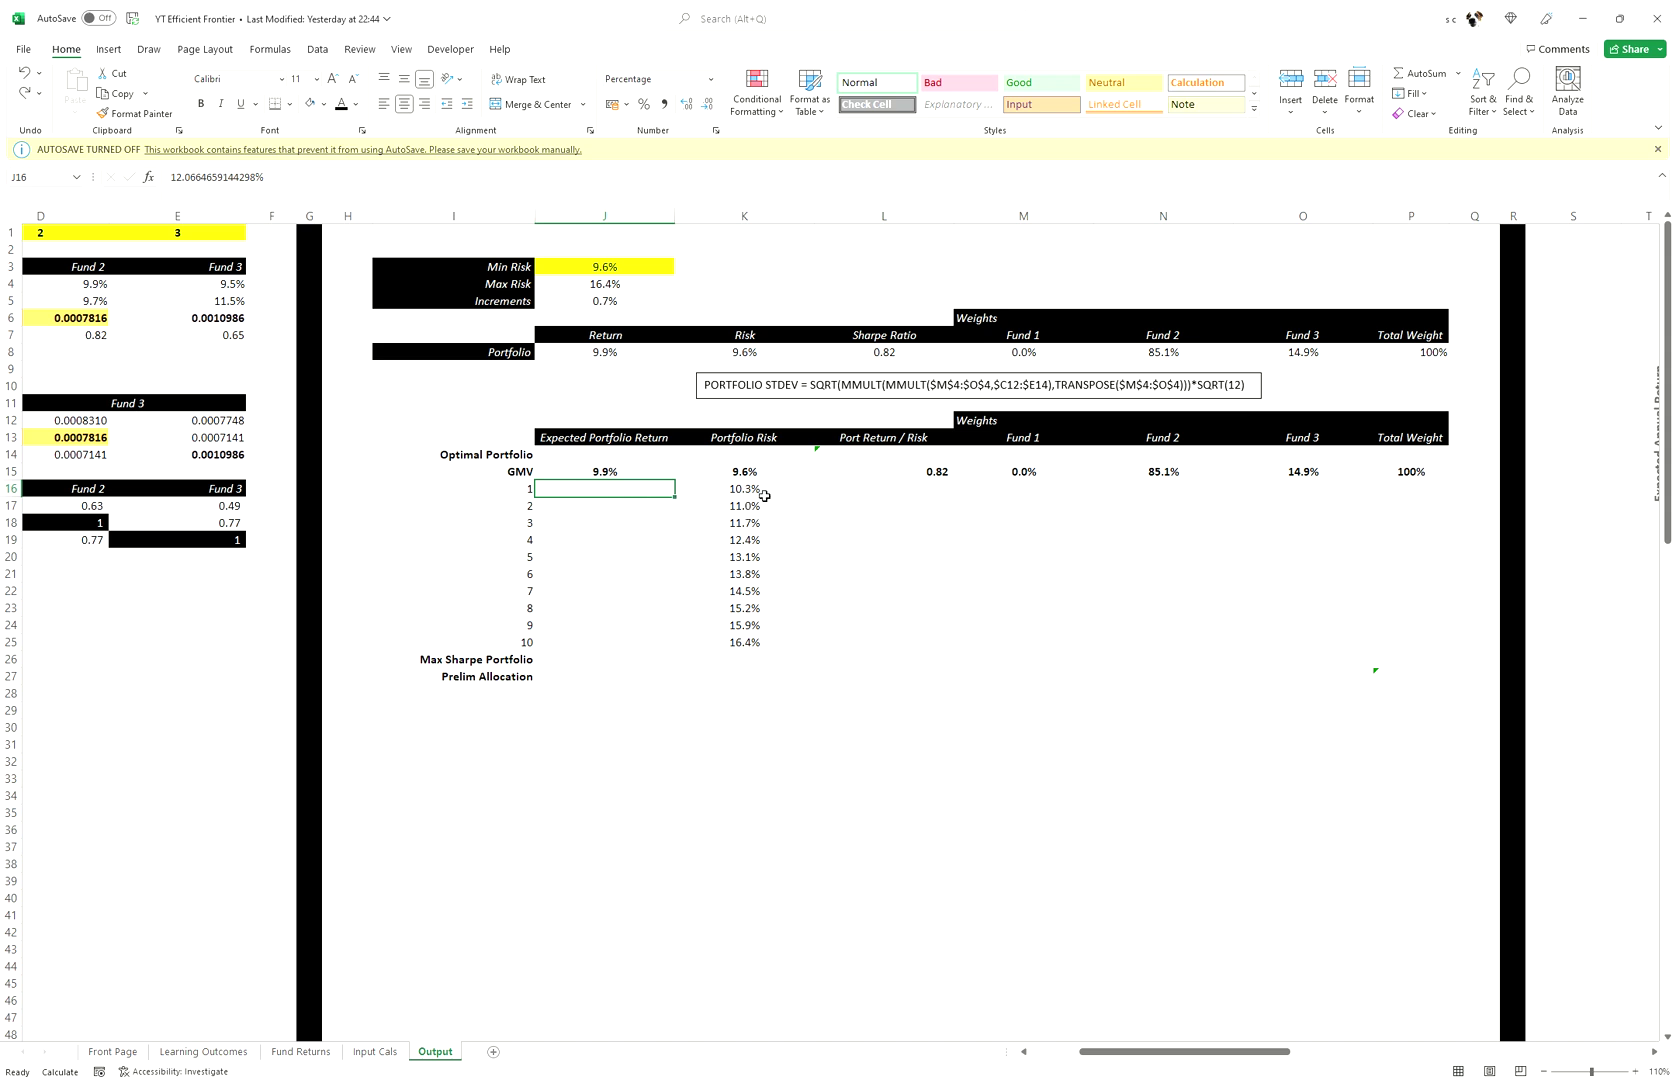
pyautogui.moveTo(757, 488); pyautogui.dragTo(739, 628)
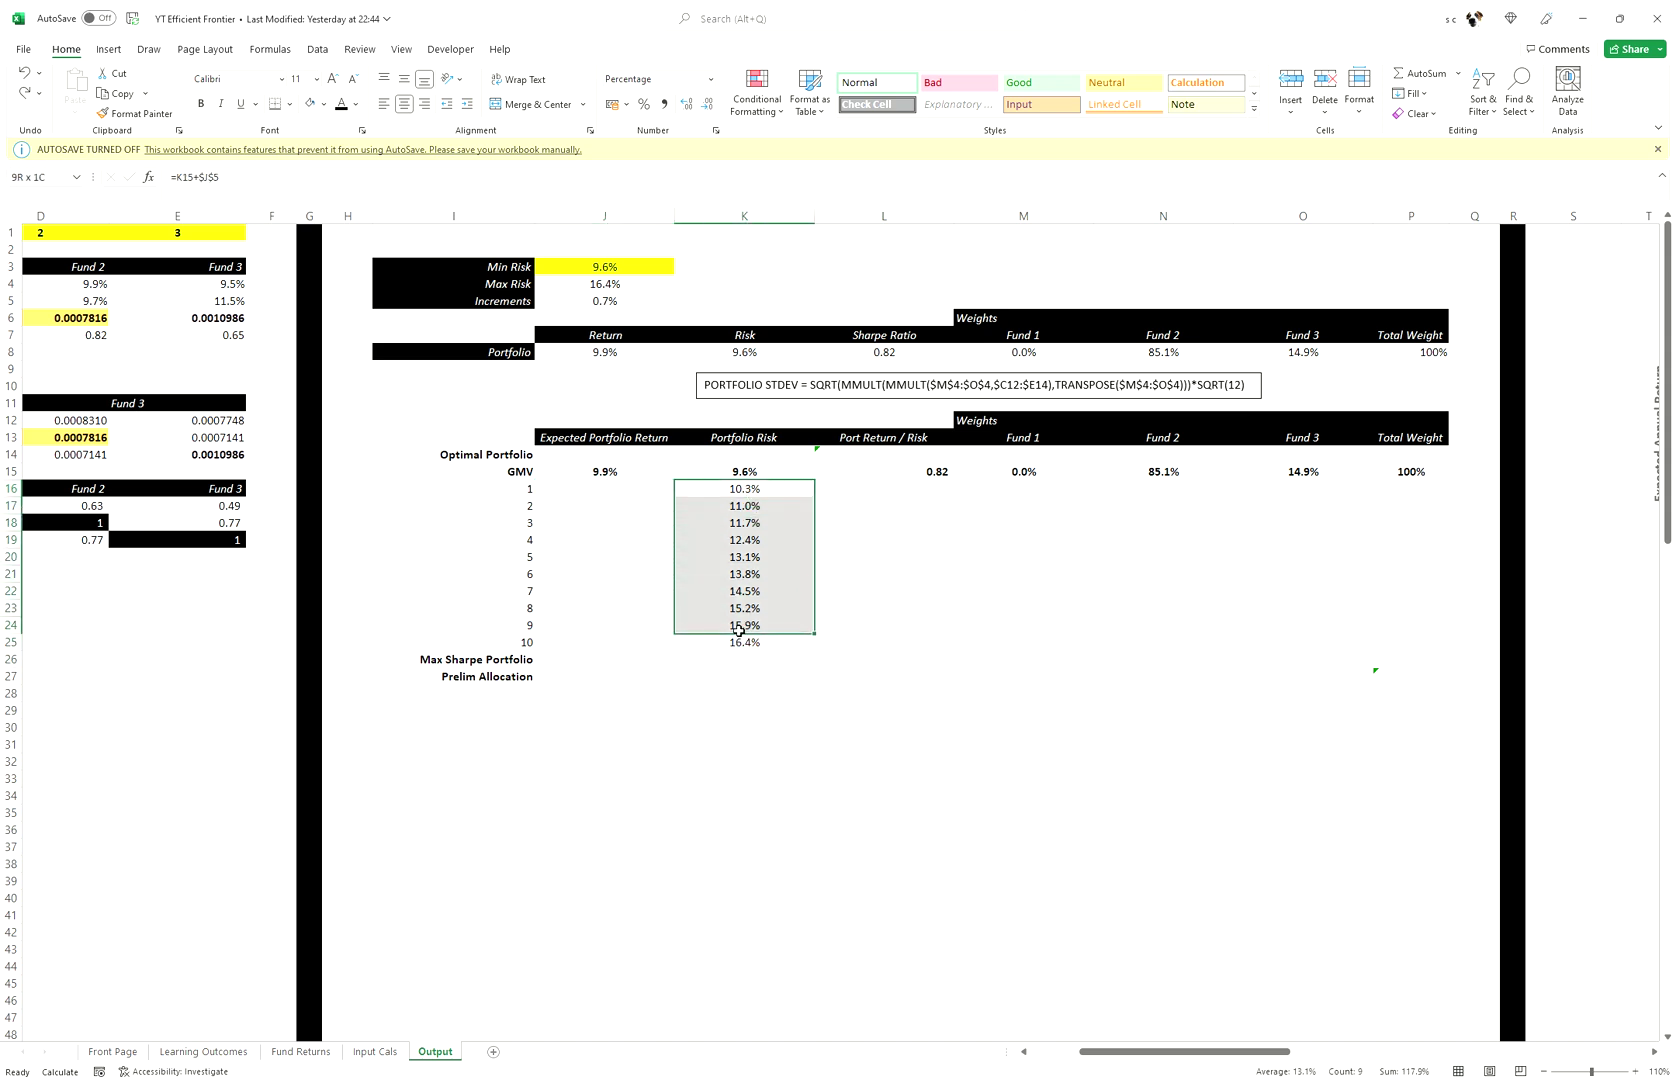
# - Examine the increment formula in J5 and the stepped Portfolio Risk values in K16:K24 against the empty return cell J16
pyautogui.doubleClick(603, 300)
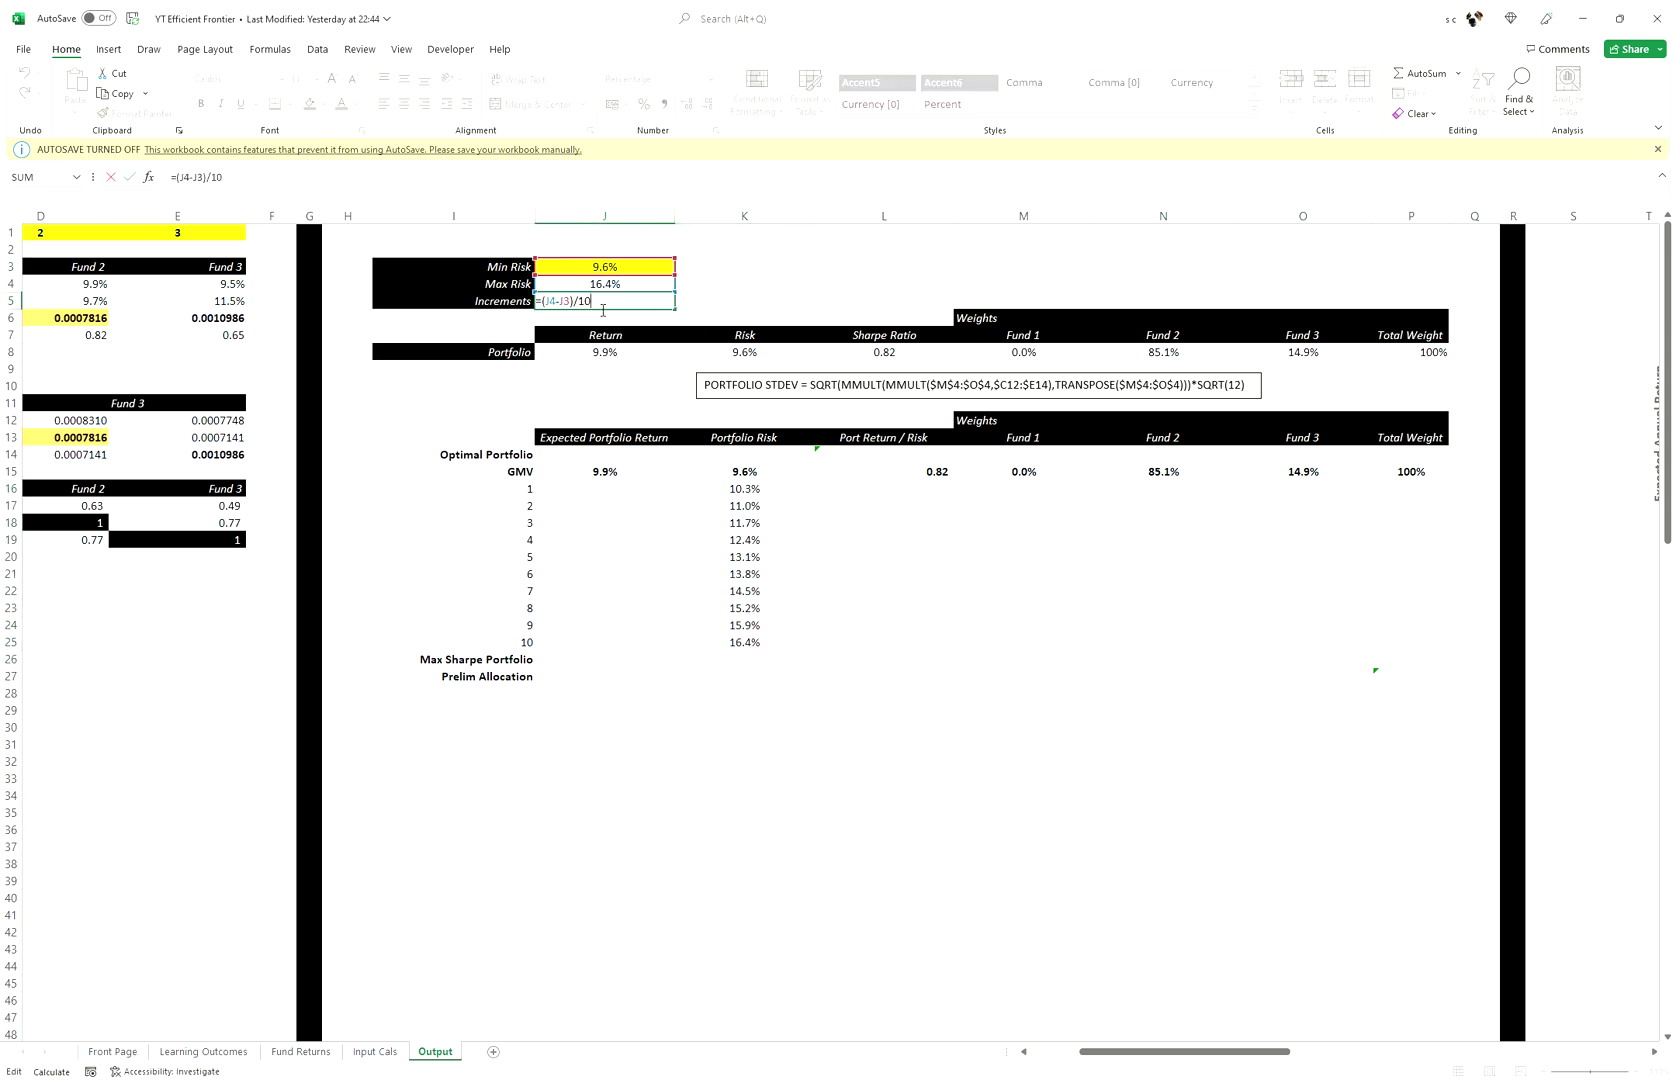
pyautogui.press('Return')
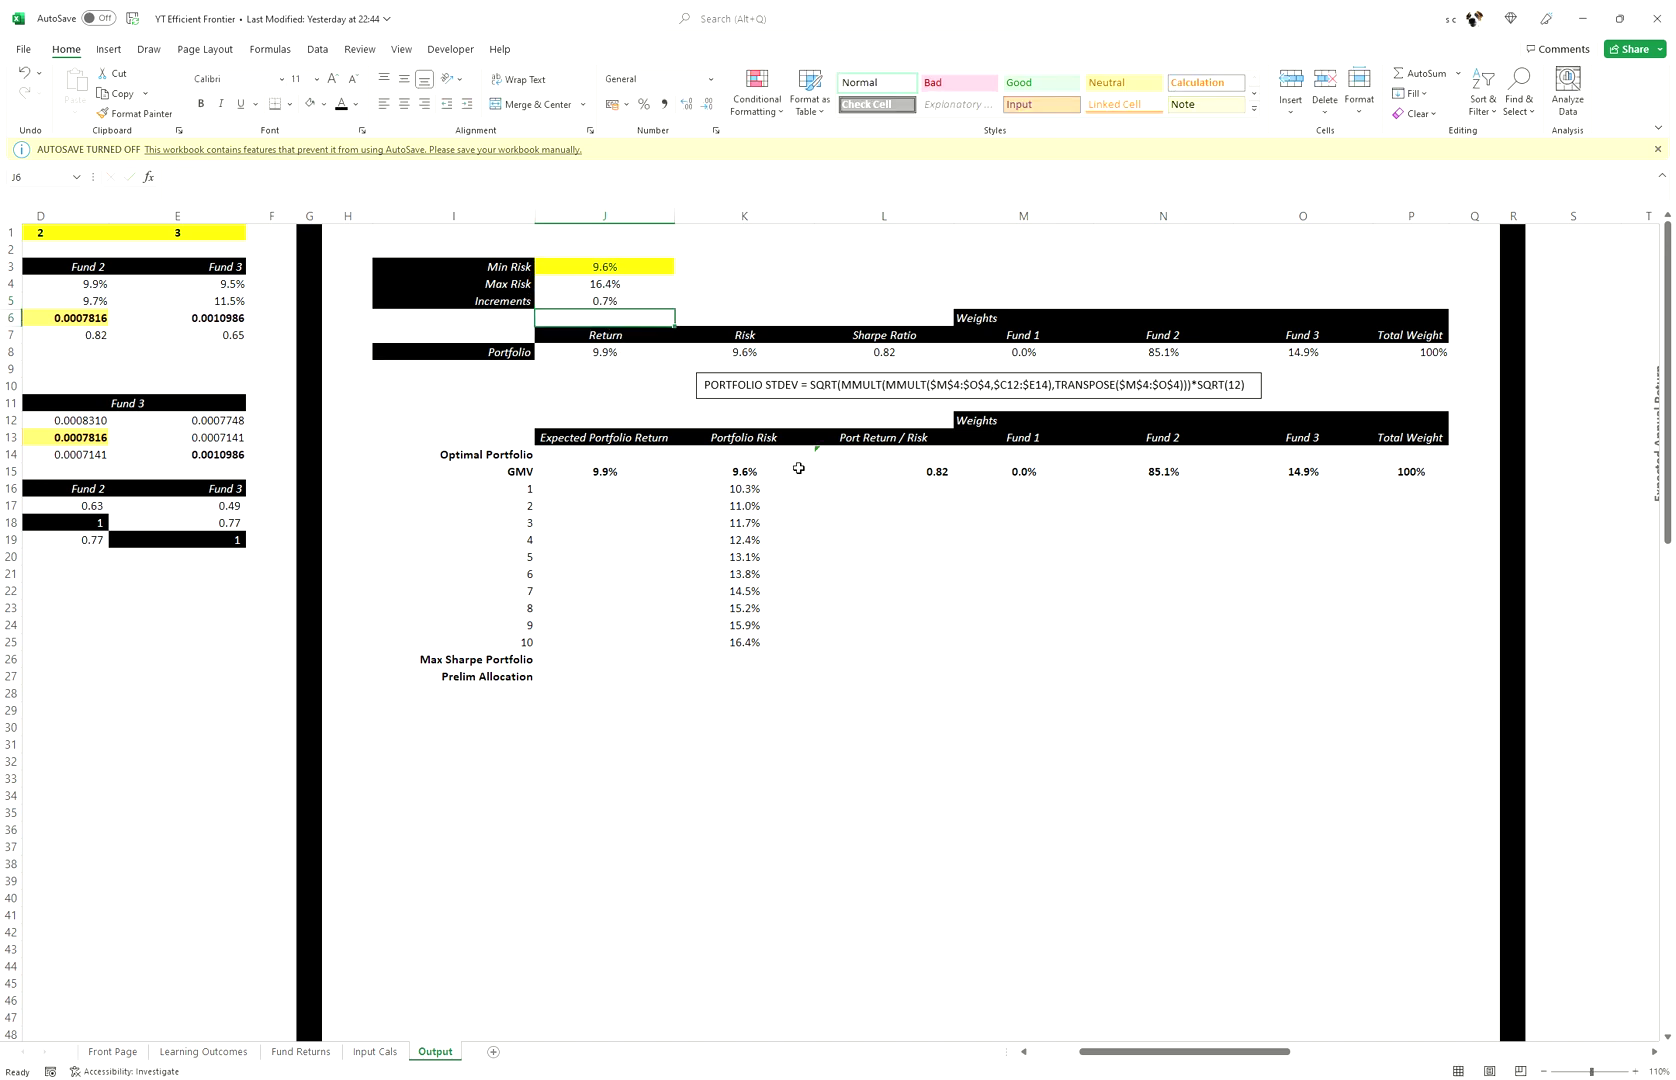
pyautogui.moveTo(748, 492); pyautogui.dragTo(750, 627)
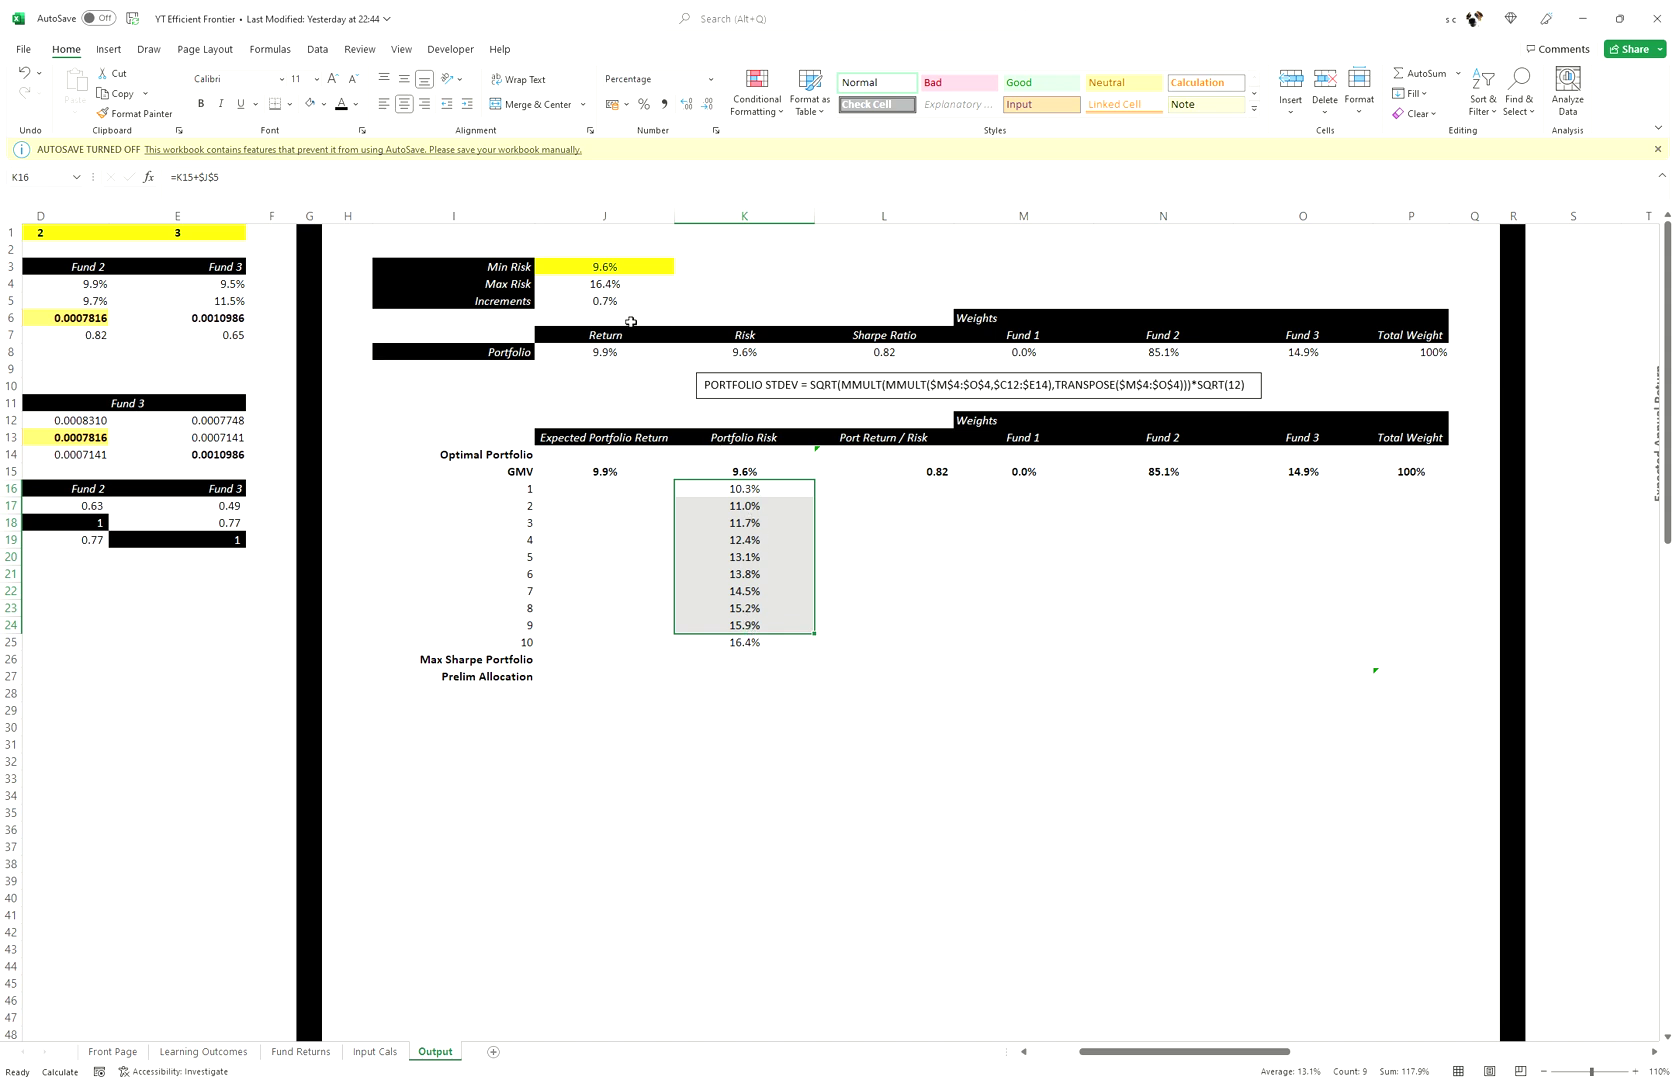
pyautogui.click(735, 629)
pyautogui.click(635, 492)
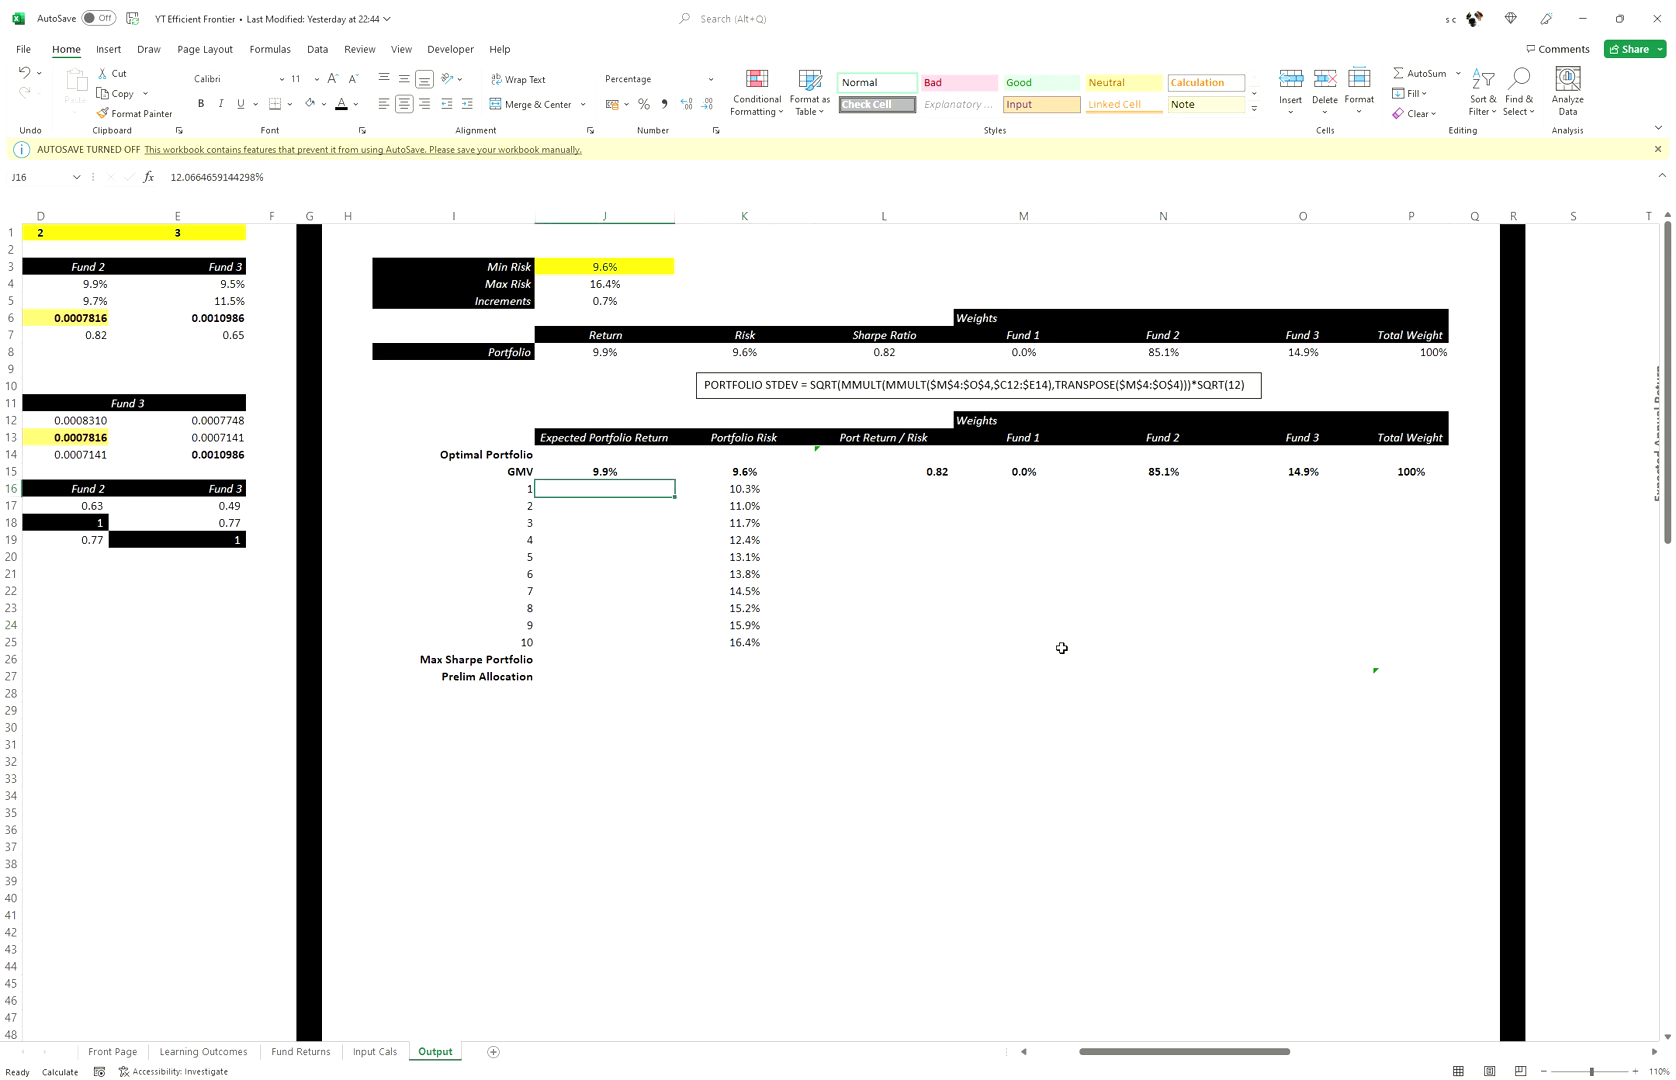
pyautogui.click(769, 491)
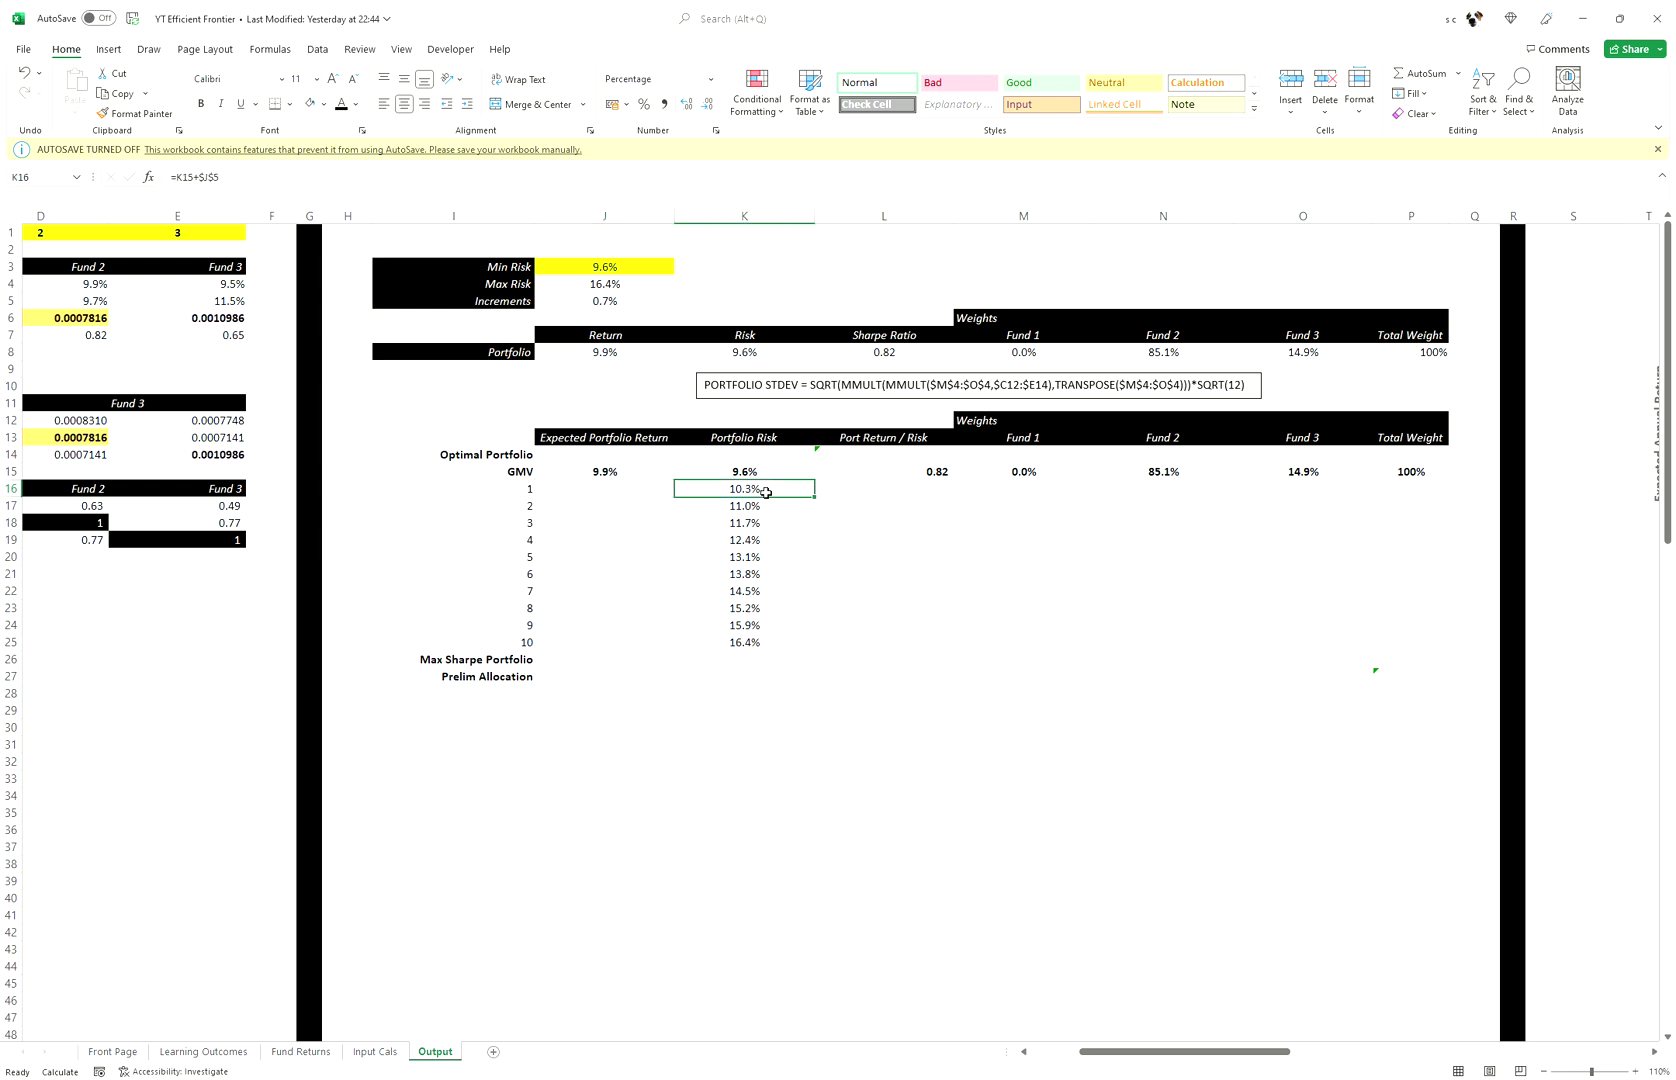
# - Move the Solver Parameters and Add Constraint pictures from under "Max Return for a Given Risk Level" to below the Prelim Allocation row
pyautogui.moveTo(1043, 643); pyautogui.dragTo(1610, 743)
pyautogui.scroll(-2, 1499, 738)
pyautogui.scroll(-2, 1499, 737)
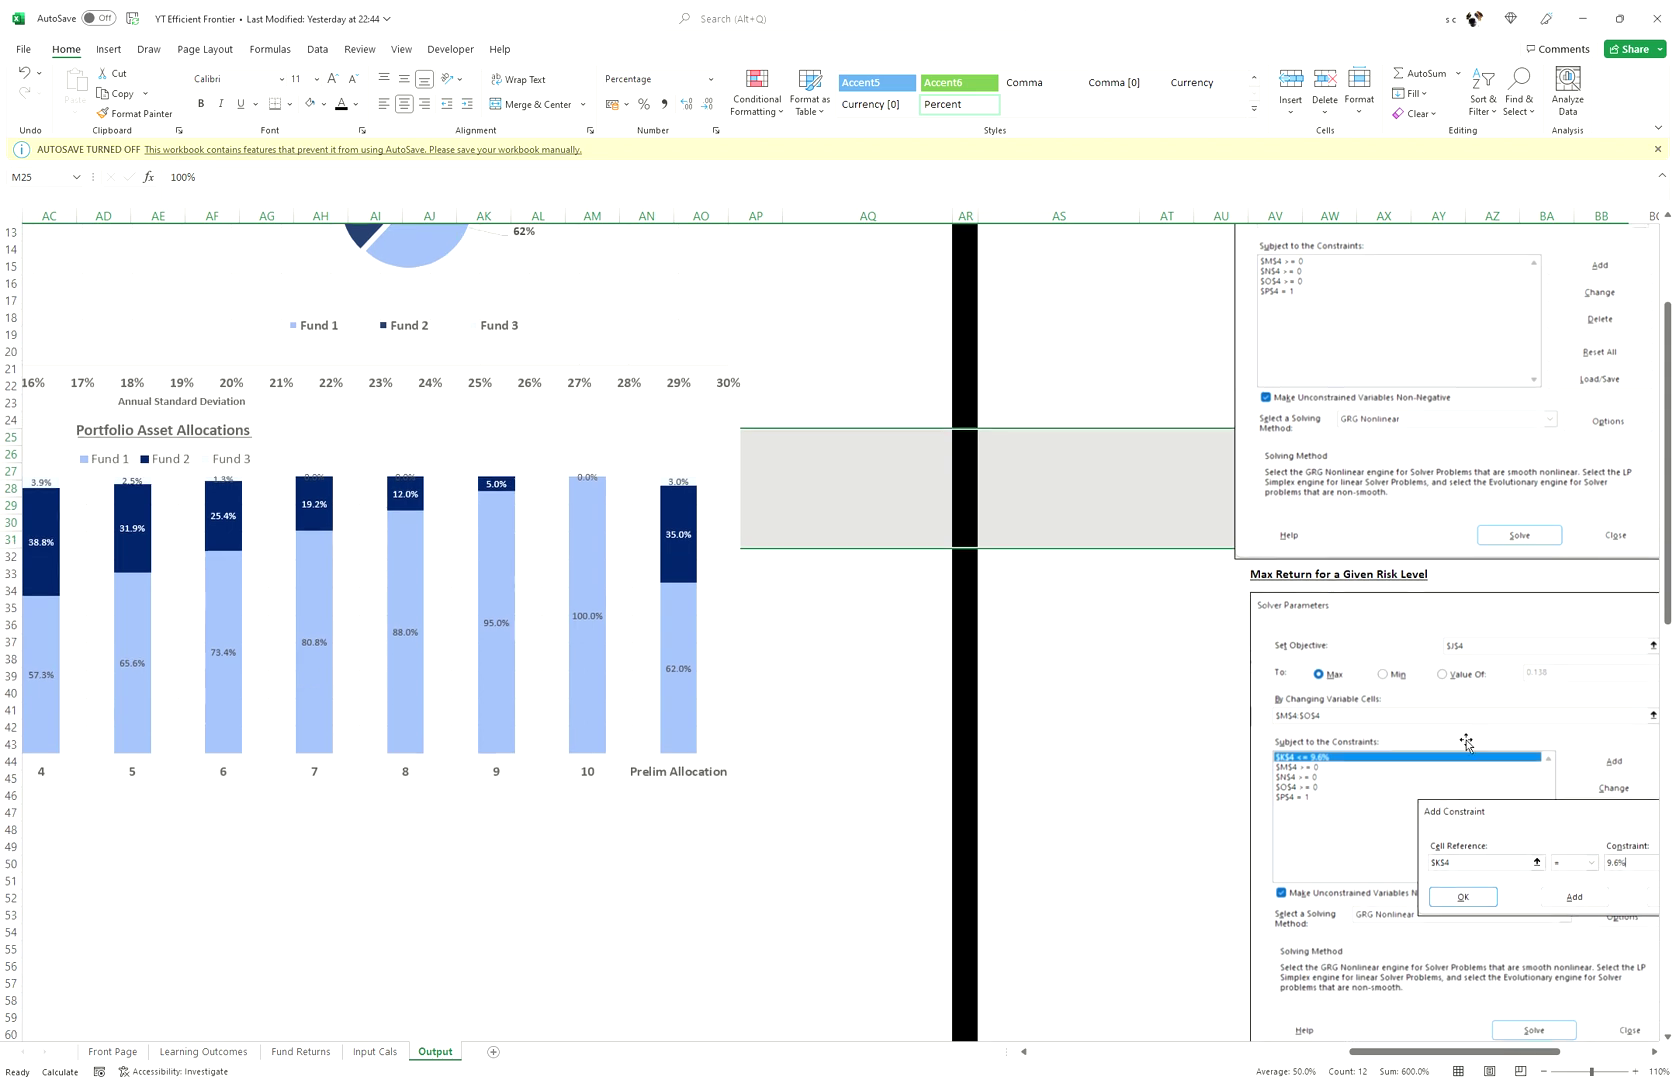
pyautogui.click(1470, 750)
pyautogui.keyDown('ctrl'); pyautogui.click(1514, 837); pyautogui.keyUp('ctrl')
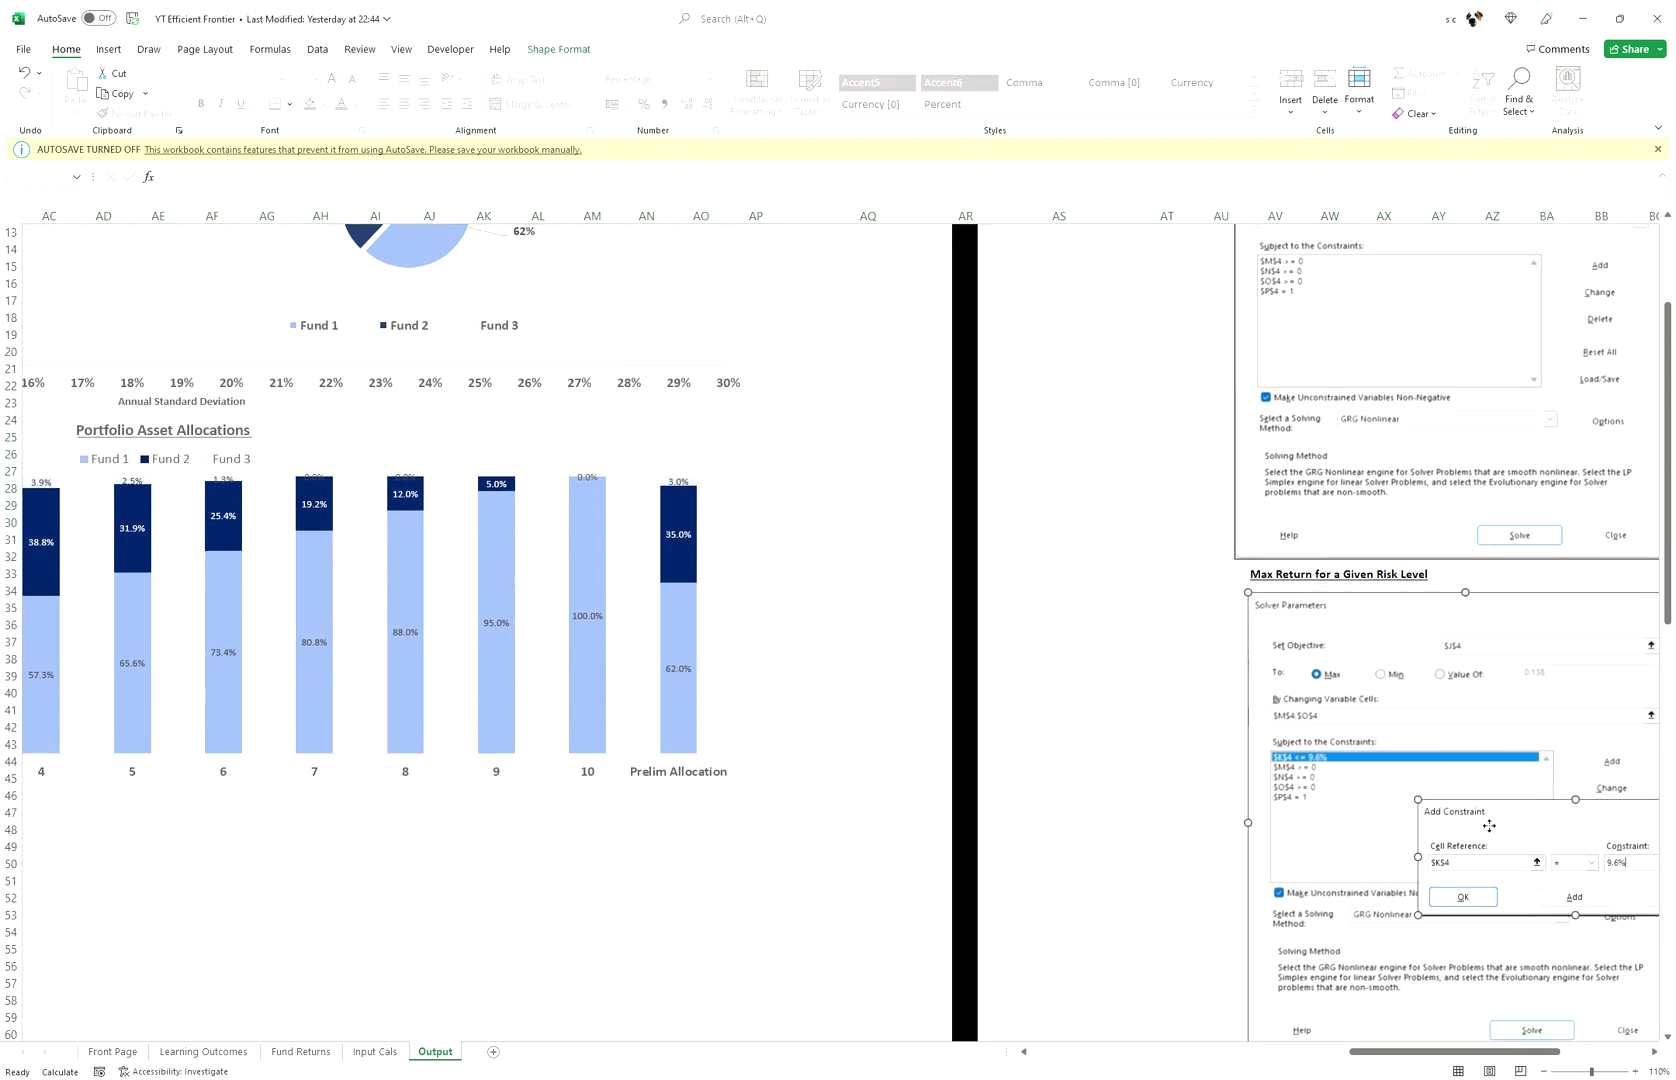
pyautogui.press('Delete')
pyautogui.moveTo(1085, 727); pyautogui.dragTo(488, 656)
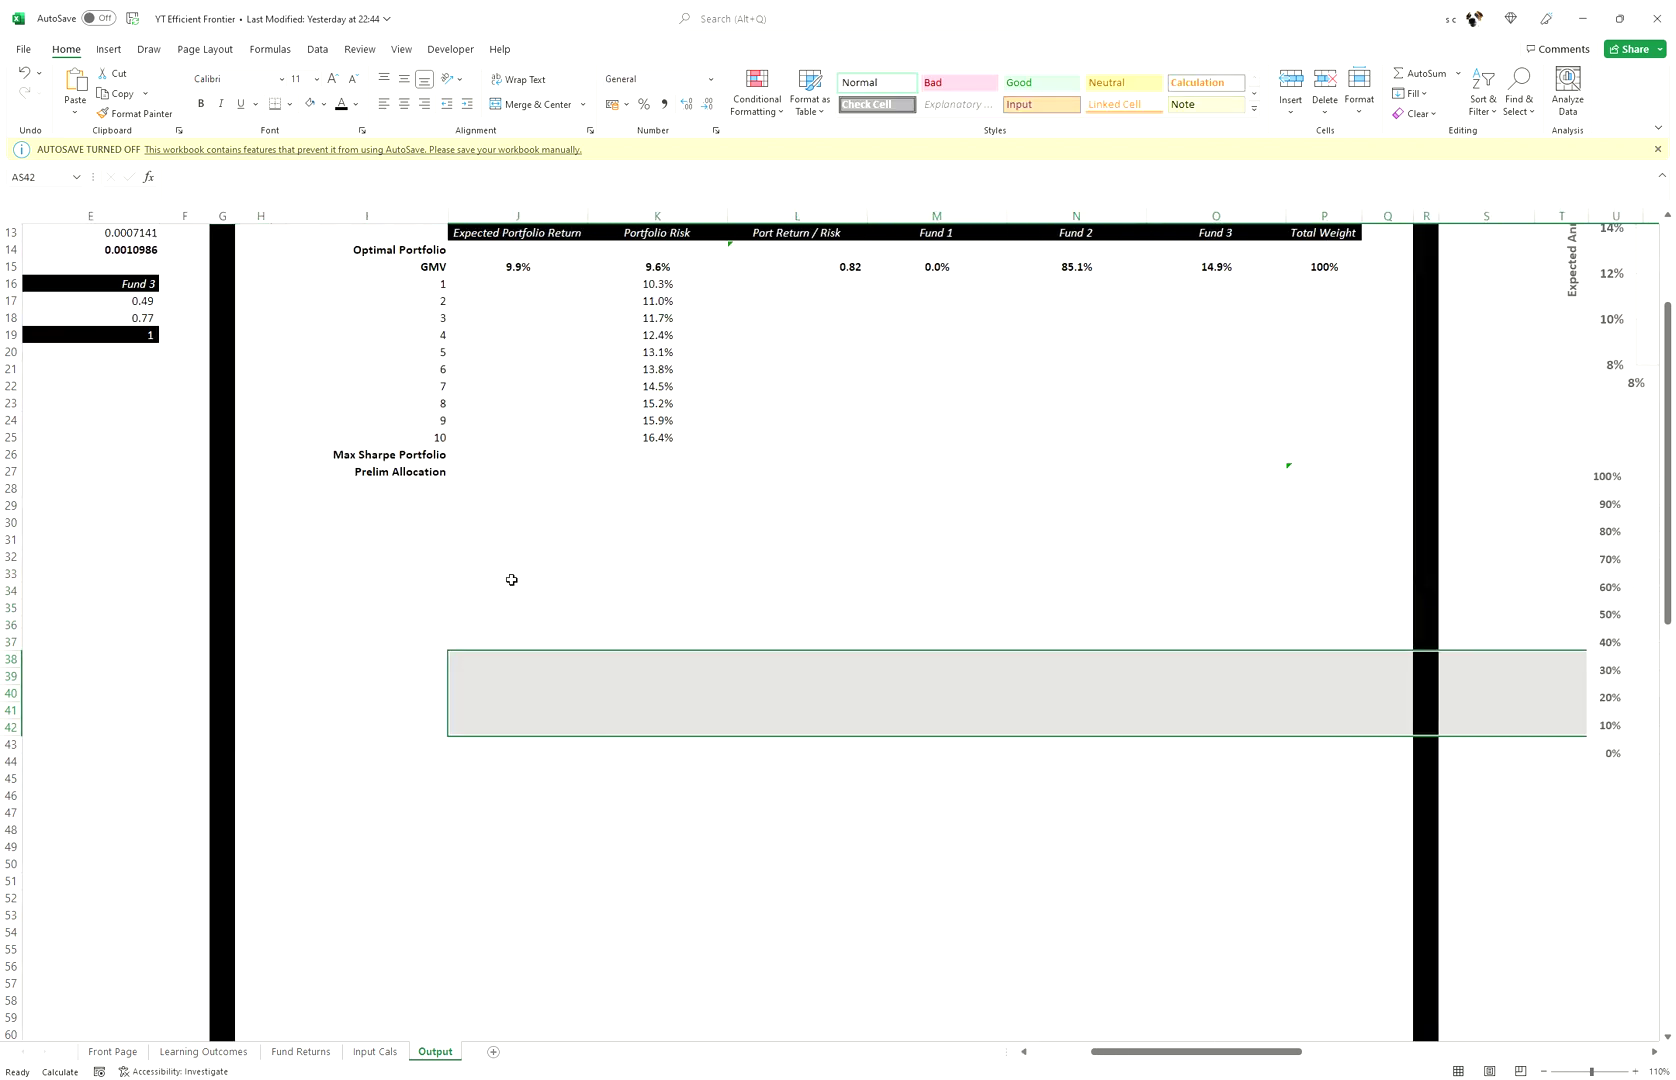
pyautogui.click(522, 546)
pyautogui.click(529, 496)
pyautogui.hotkey('ctrl', 'v')
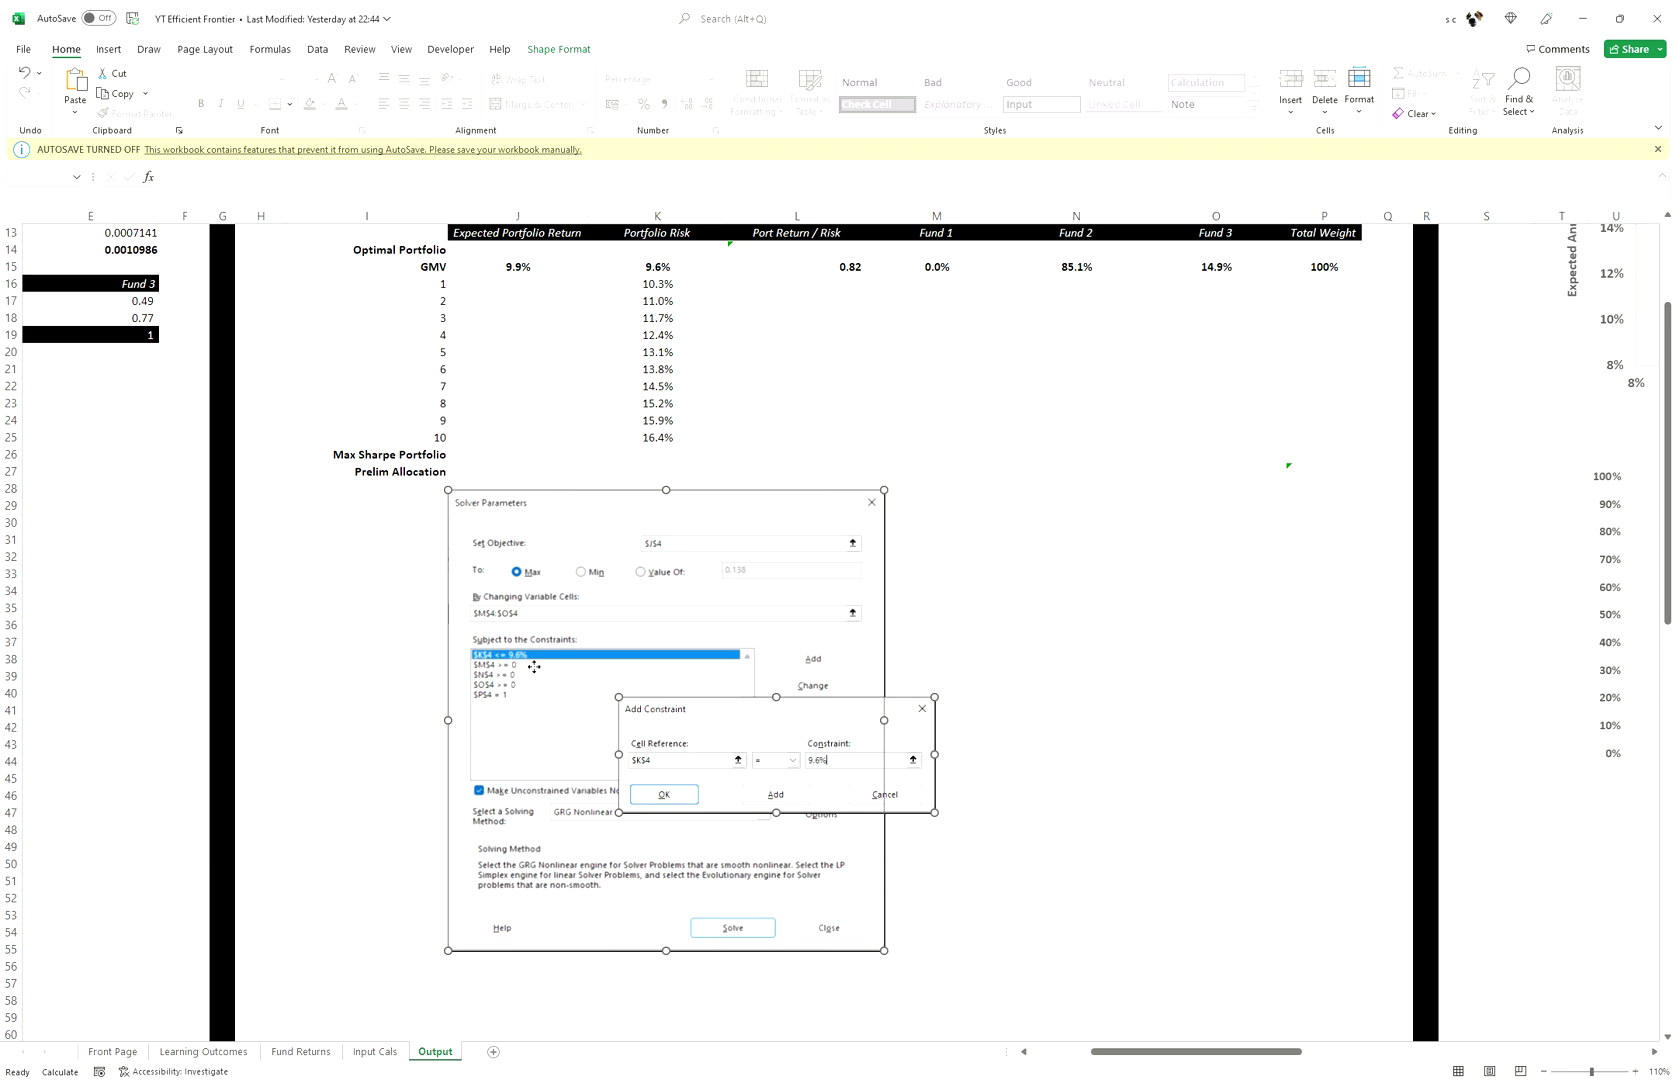
pyautogui.click(1006, 683)
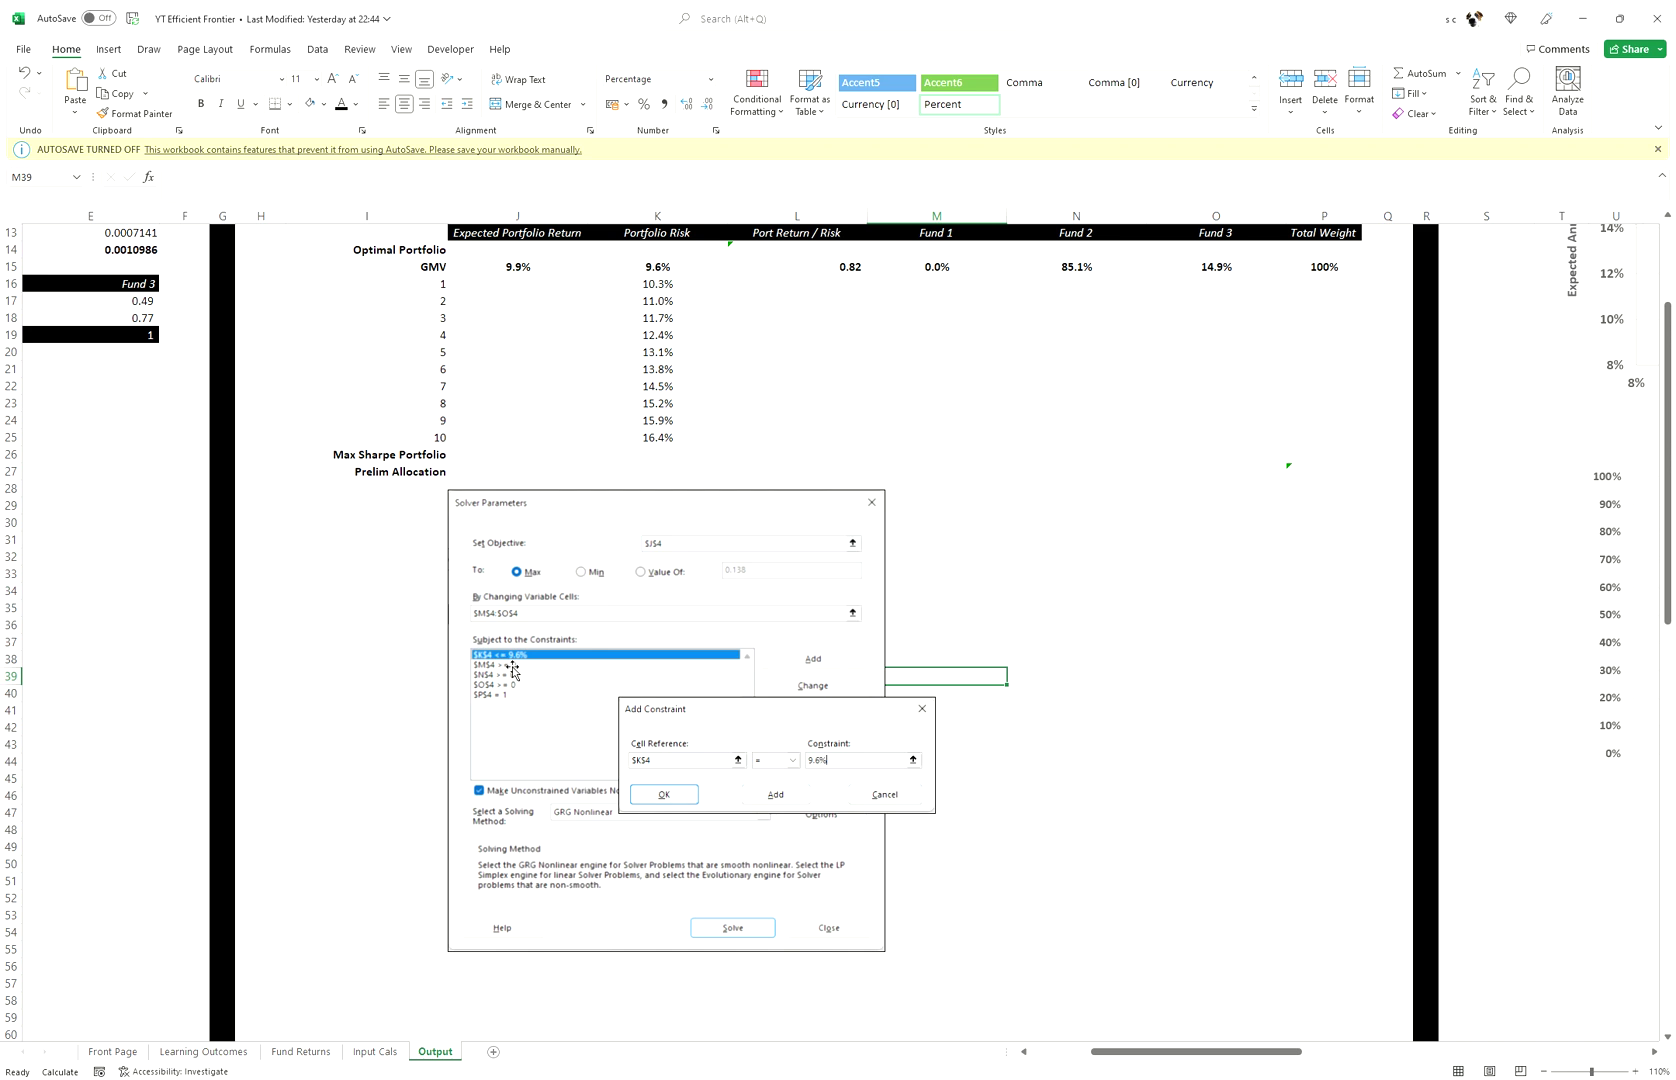
# - Reposition both Solver pictures beside the Portfolio Risk values and shift the Add Constraint picture further over the Solver Parameters picture
pyautogui.scroll(2, 1263, 483)
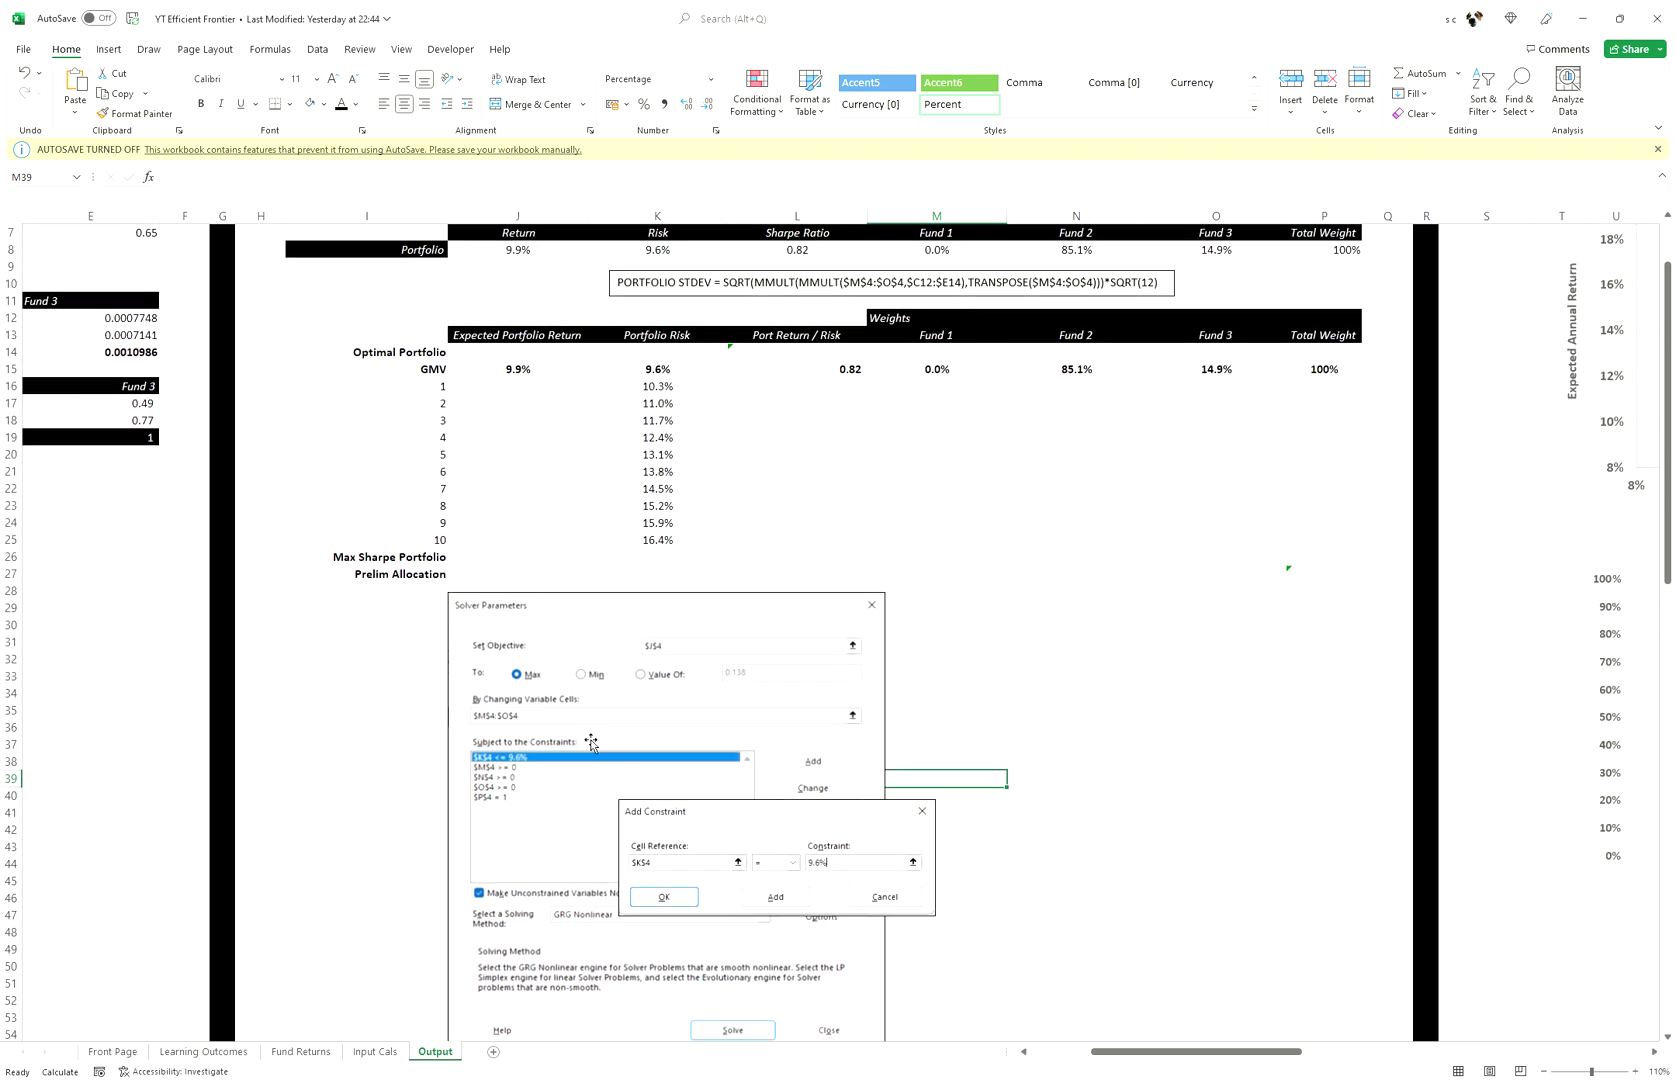
pyautogui.click(724, 810)
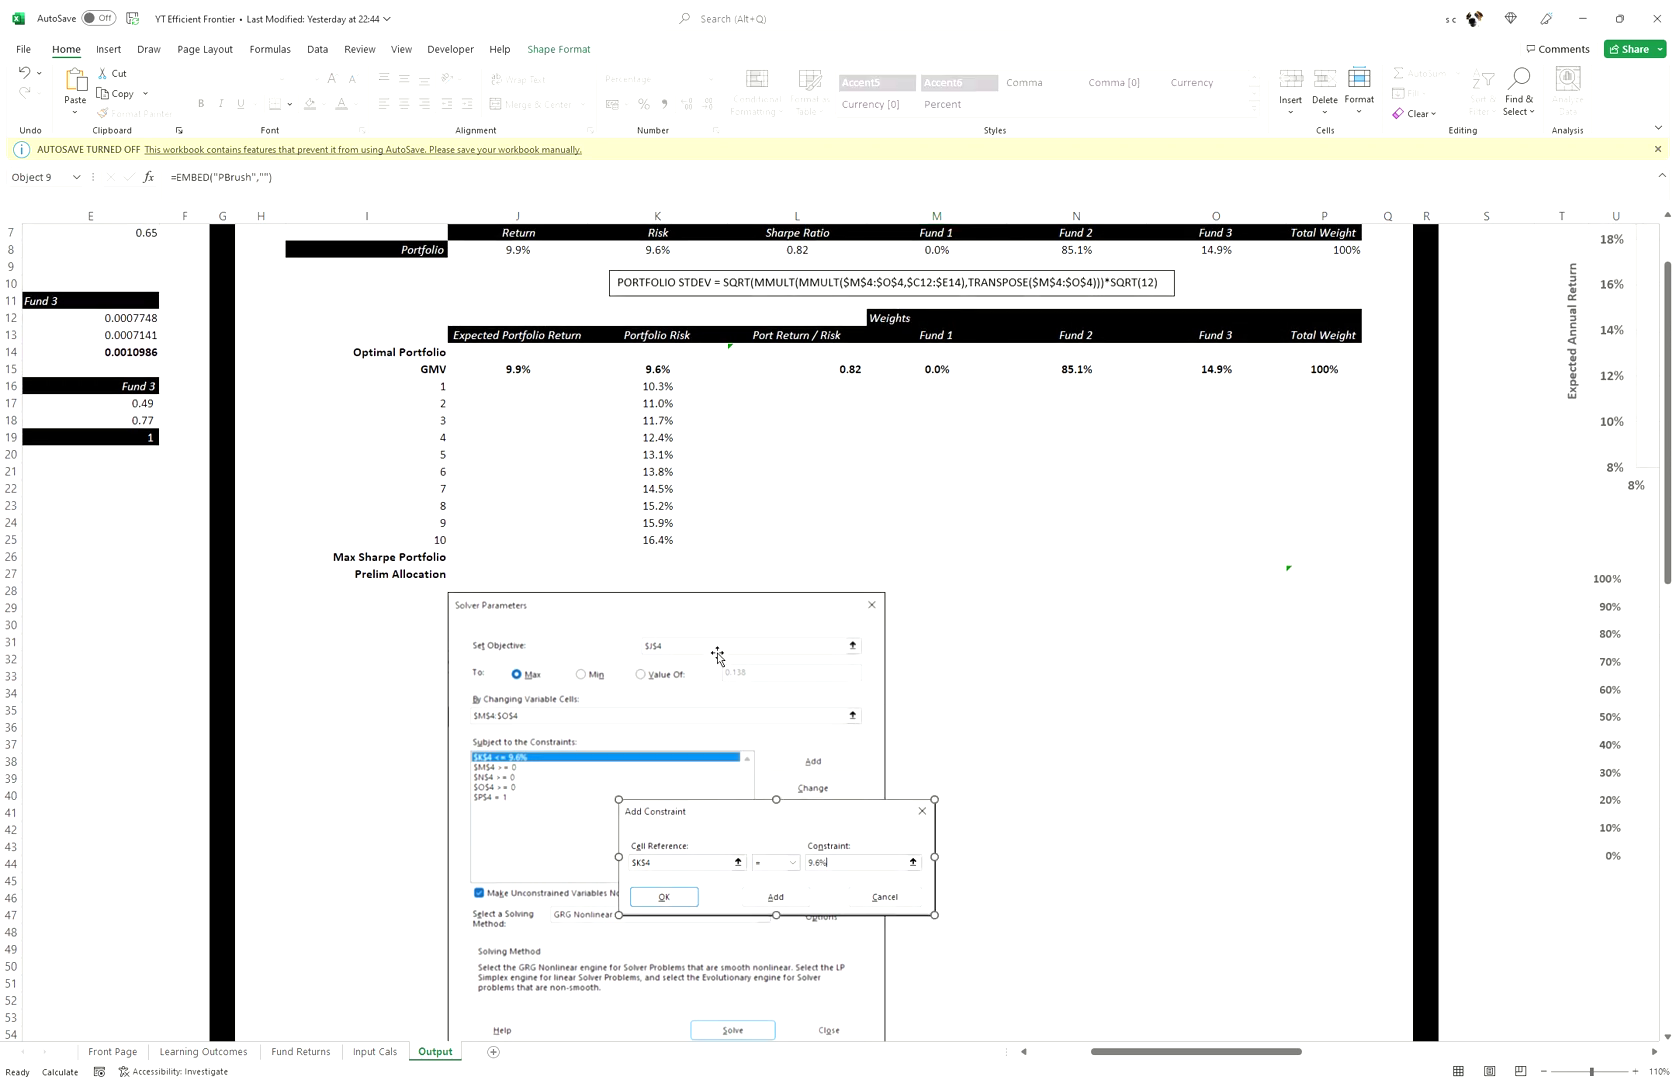
pyautogui.keyDown('shift'); pyautogui.click(717, 654); pyautogui.keyUp('shift')
pyautogui.moveTo(726, 621); pyautogui.dragTo(985, 424)
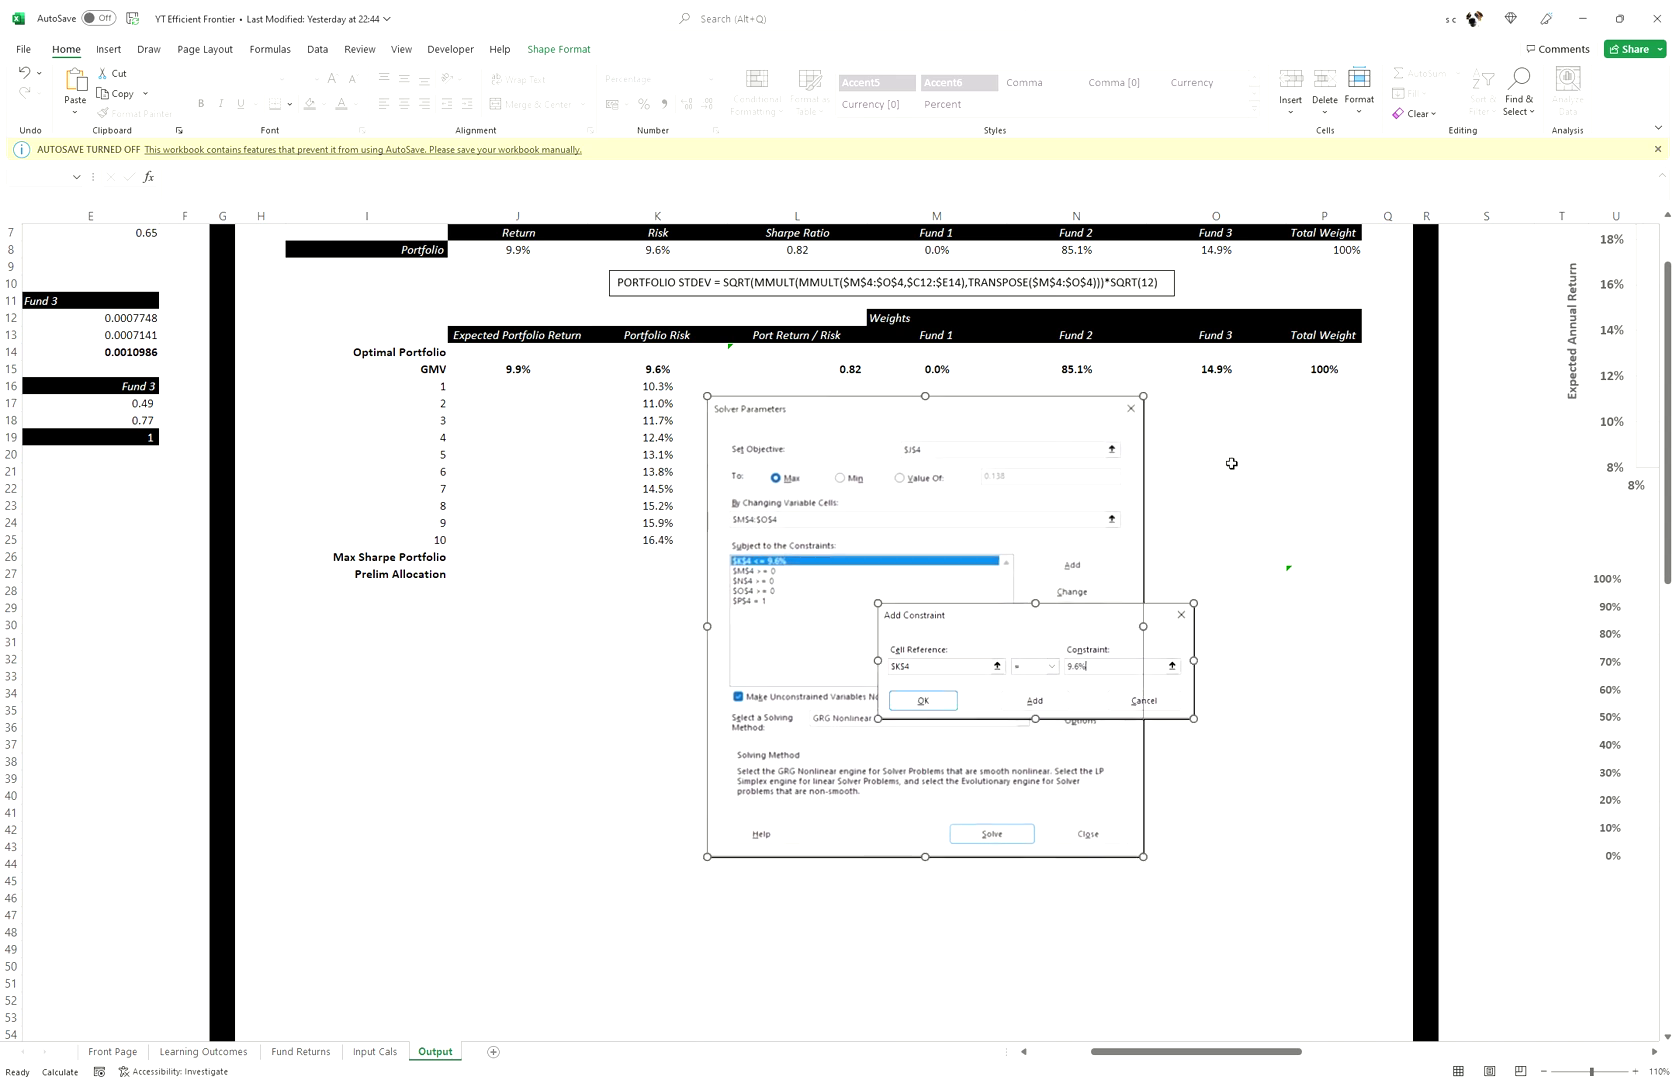
pyautogui.click(1231, 465)
pyautogui.scroll(2, 1231, 468)
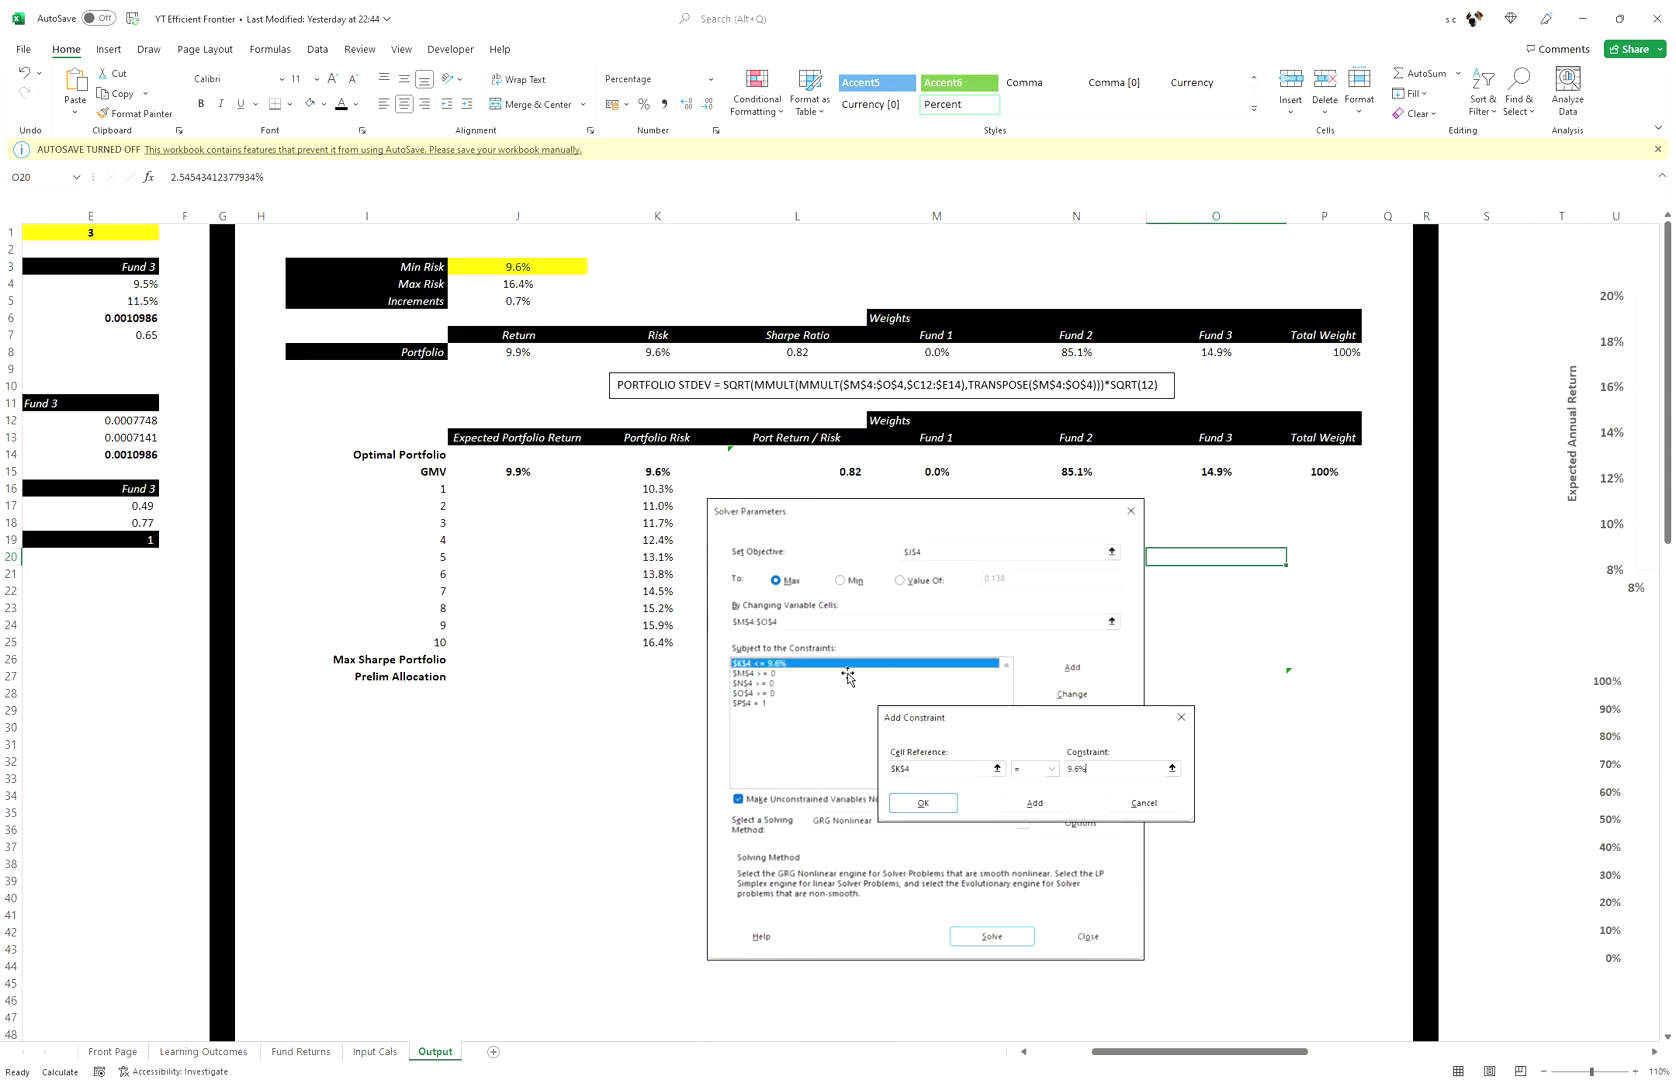
pyautogui.click(1073, 683)
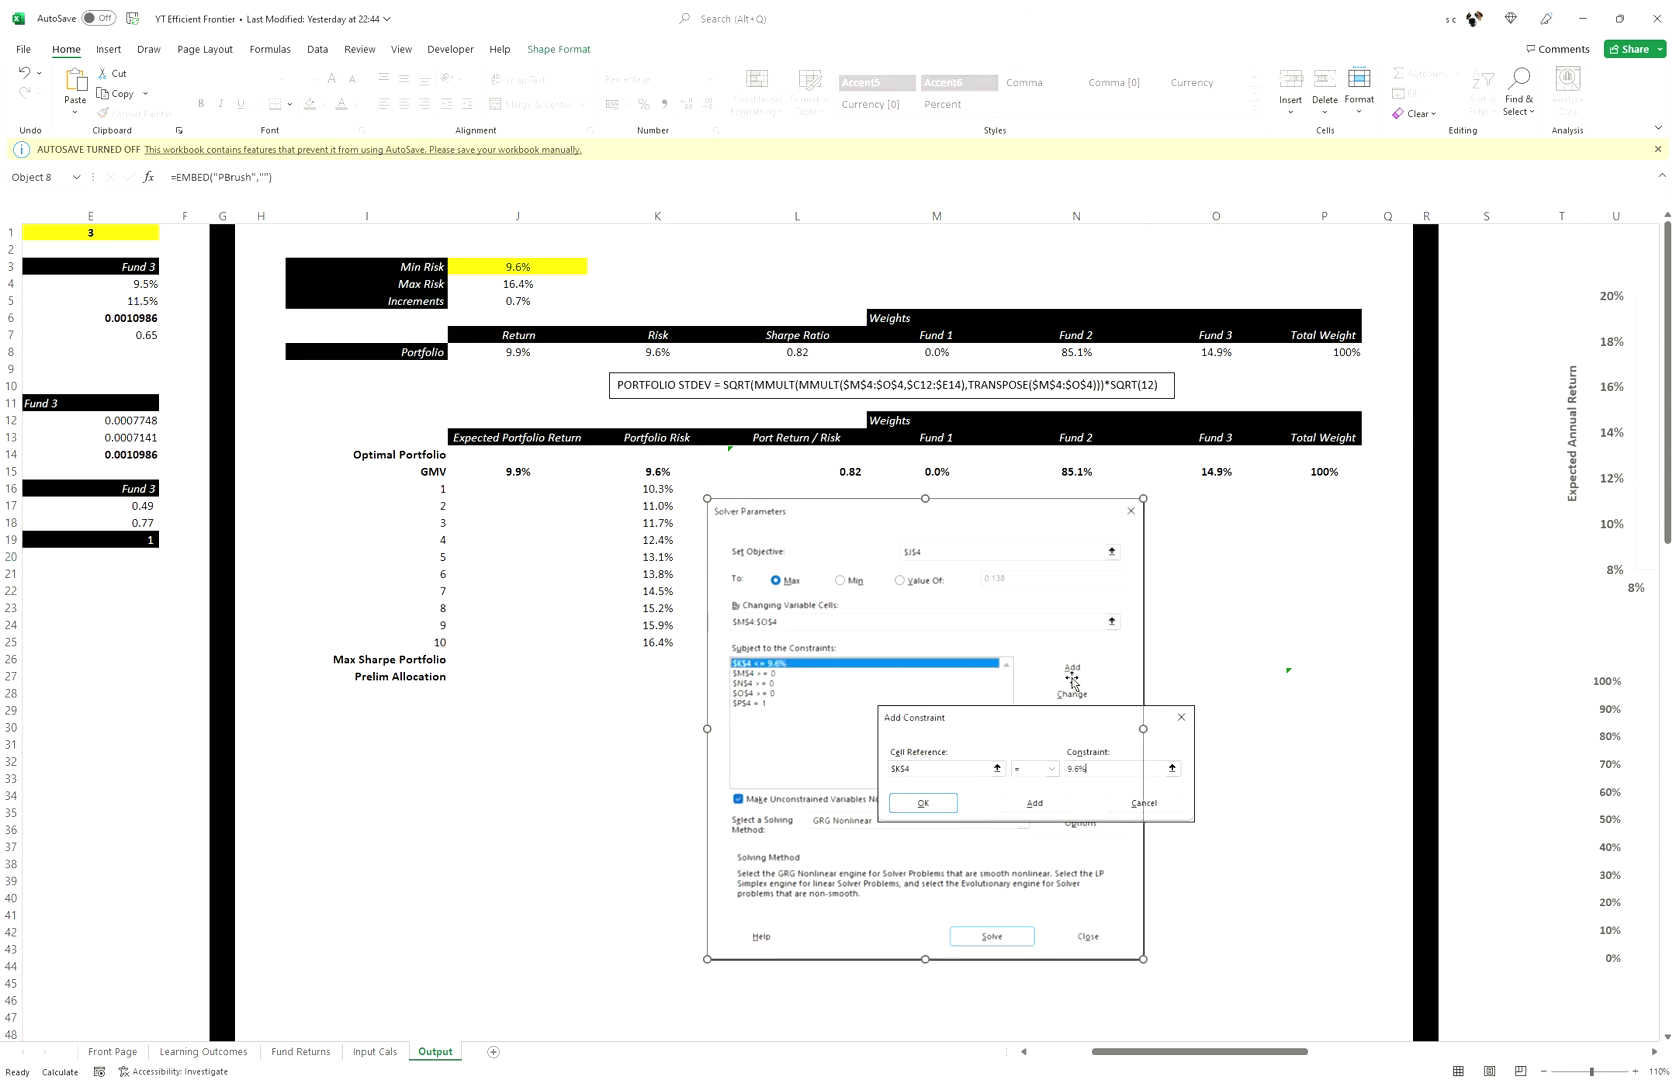
pyautogui.moveTo(1055, 720); pyautogui.dragTo(955, 738)
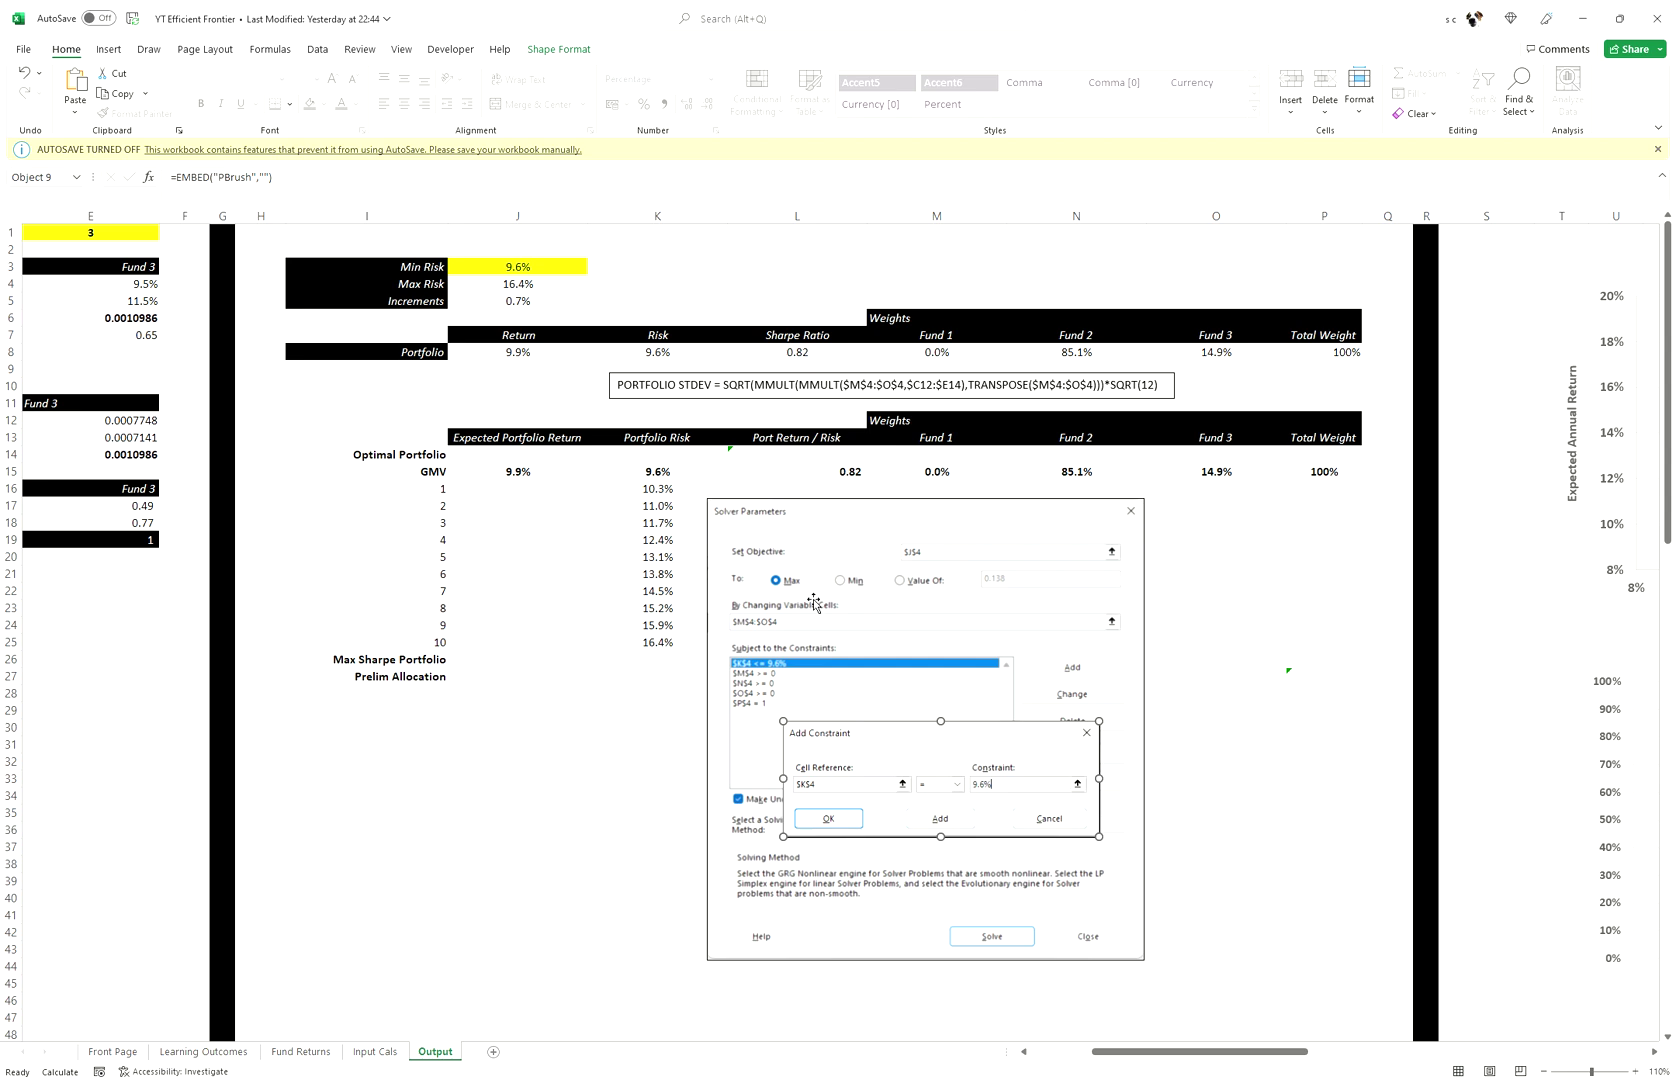
# - Move both Solver pictures back under the "Max Return for a Given Risk Level" heading, at AV35
pyautogui.keyDown('ctrl'); pyautogui.click(829, 600); pyautogui.keyUp('ctrl')
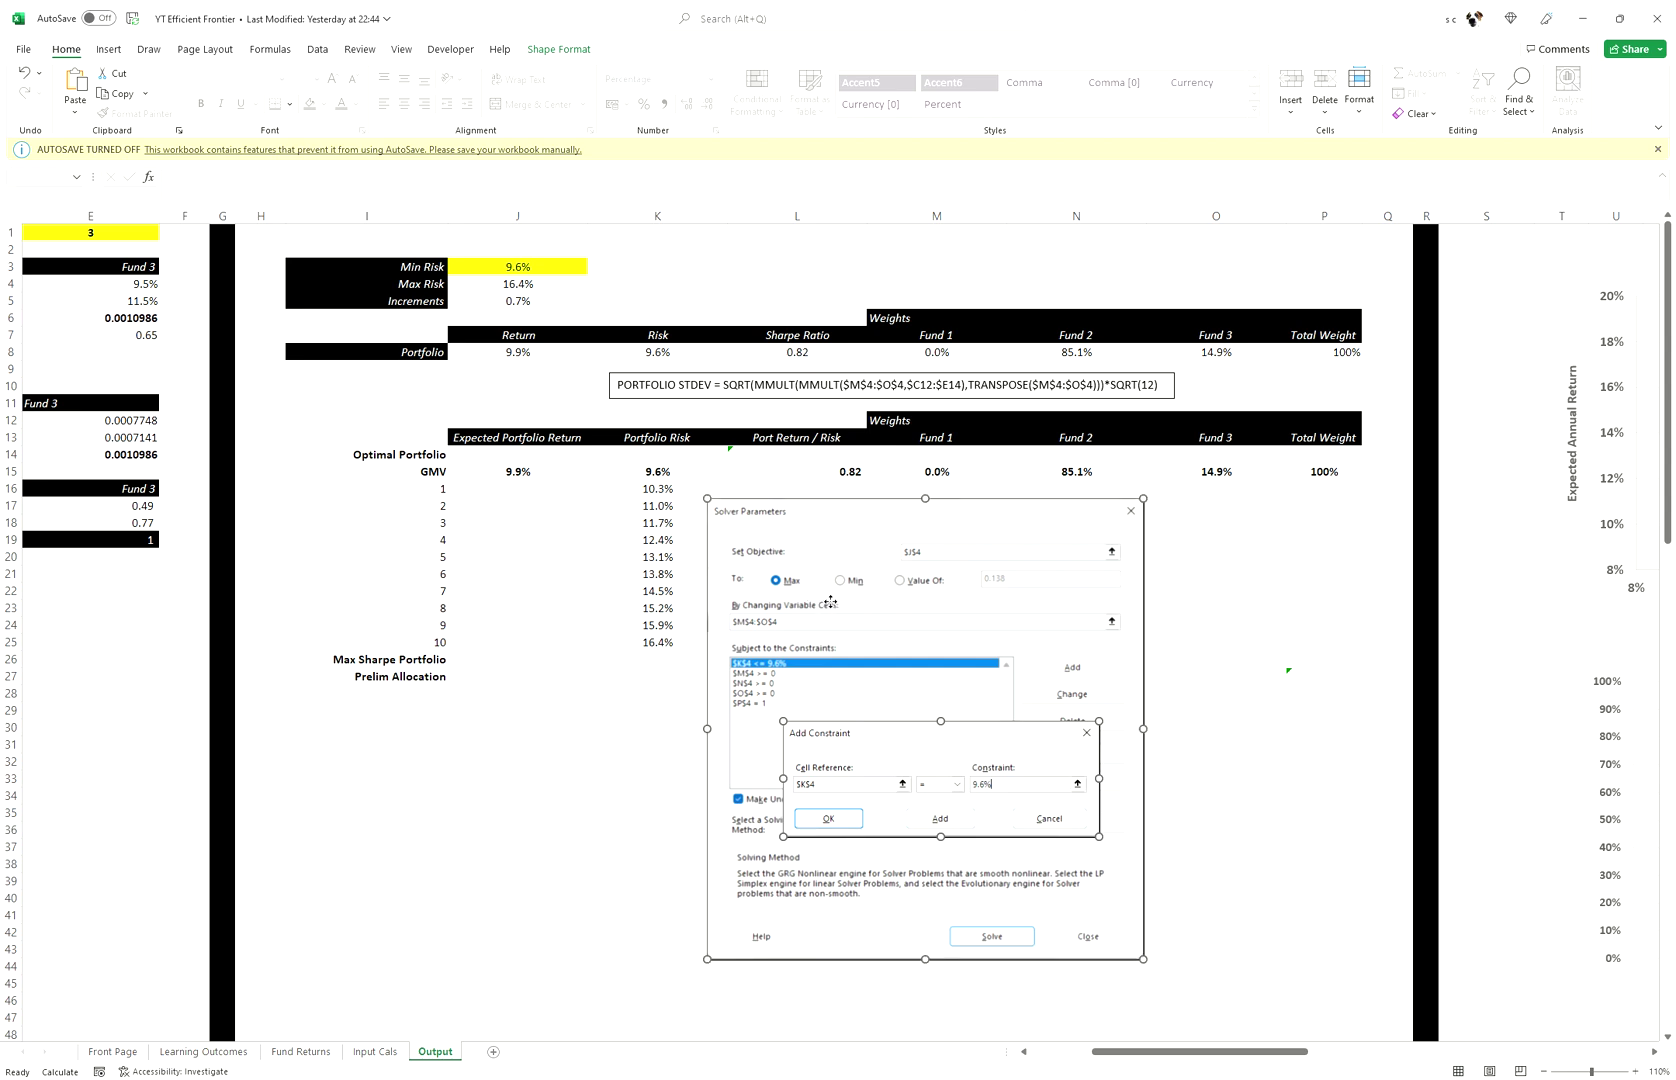
pyautogui.press('Delete')
pyautogui.moveTo(1060, 716); pyautogui.dragTo(1674, 785)
pyautogui.click(1276, 813)
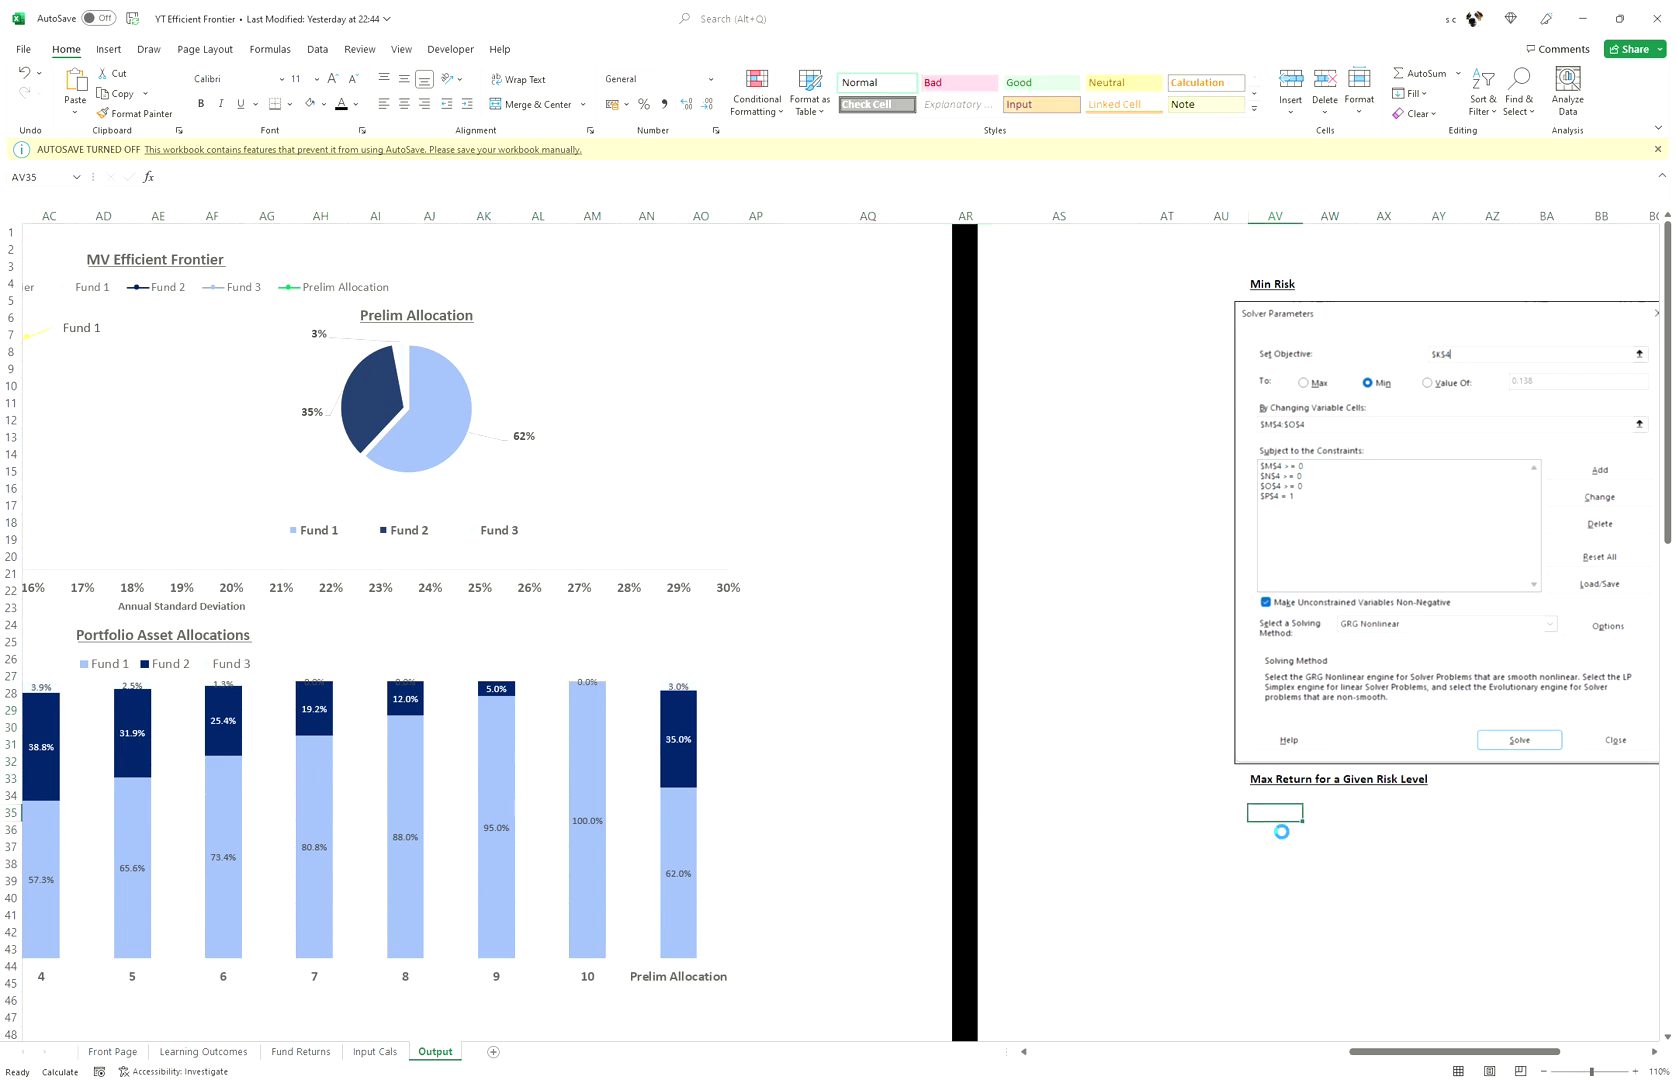
pyautogui.hotkey('ctrl', 'v')
pyautogui.click(1229, 836)
# - Open Solver and add a constraint on the portfolio risk cell K8
pyautogui.moveTo(6, 889); pyautogui.dragTo(351, 870)
pyautogui.click(390, 590)
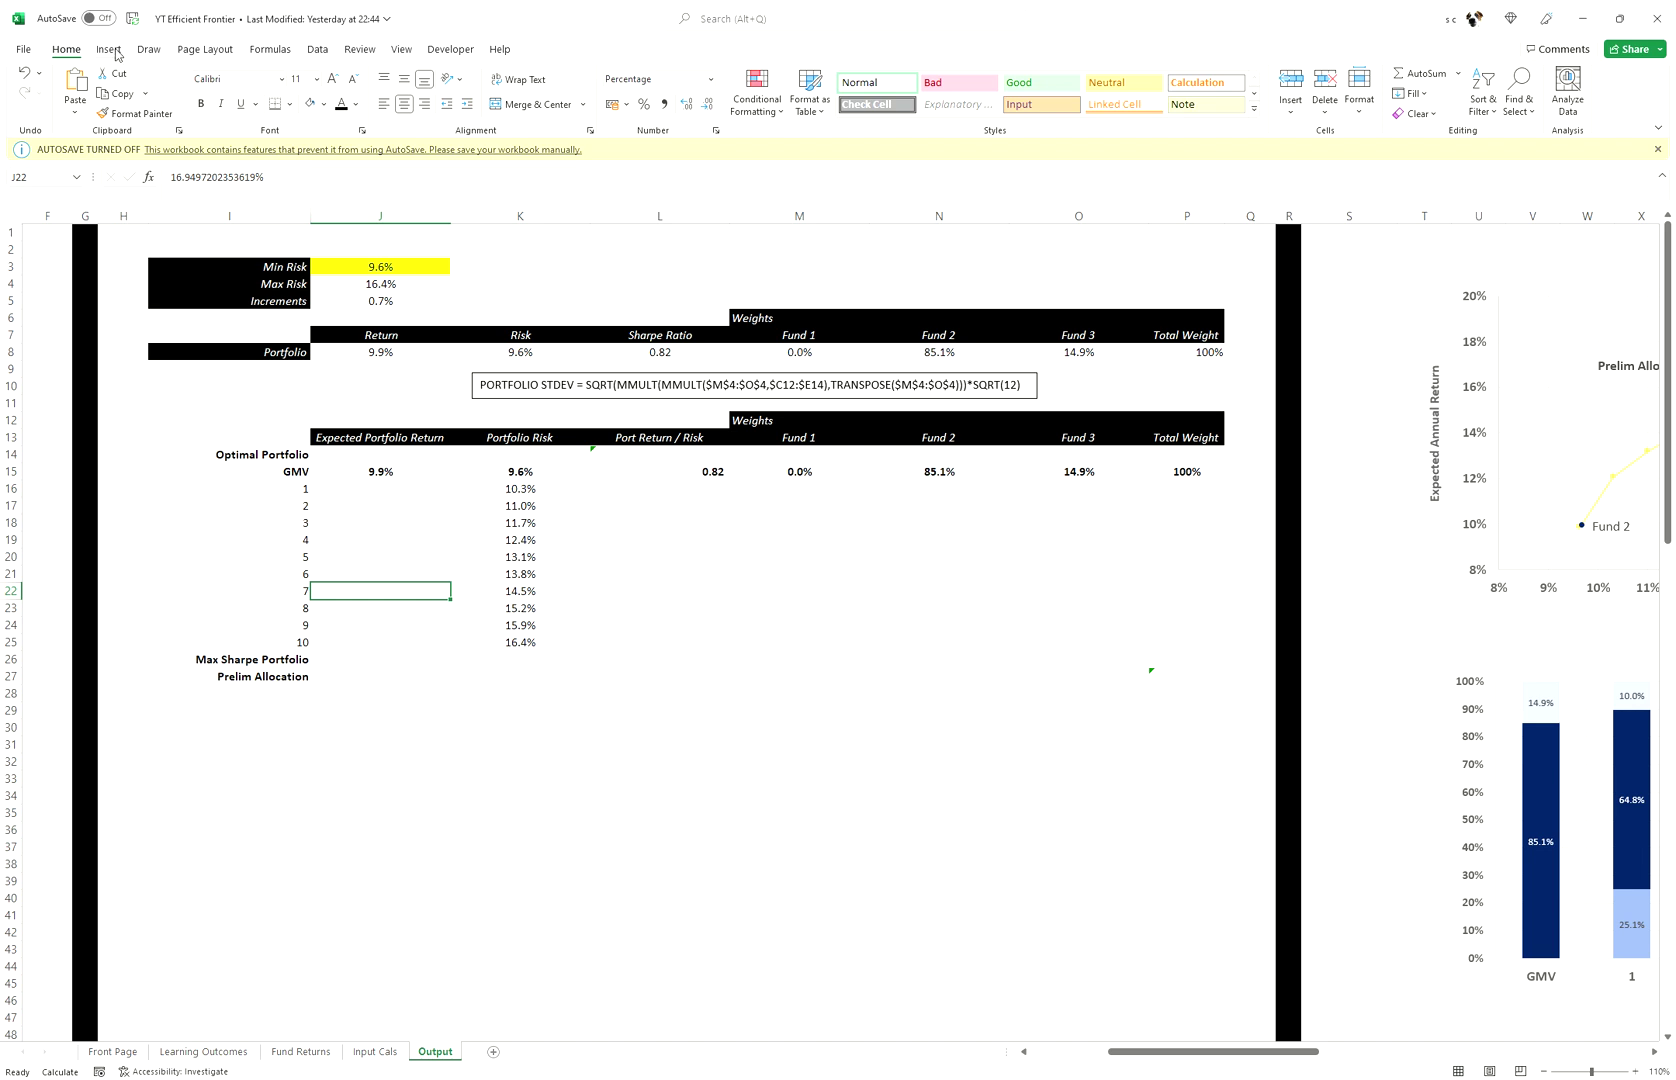
pyautogui.click(313, 51)
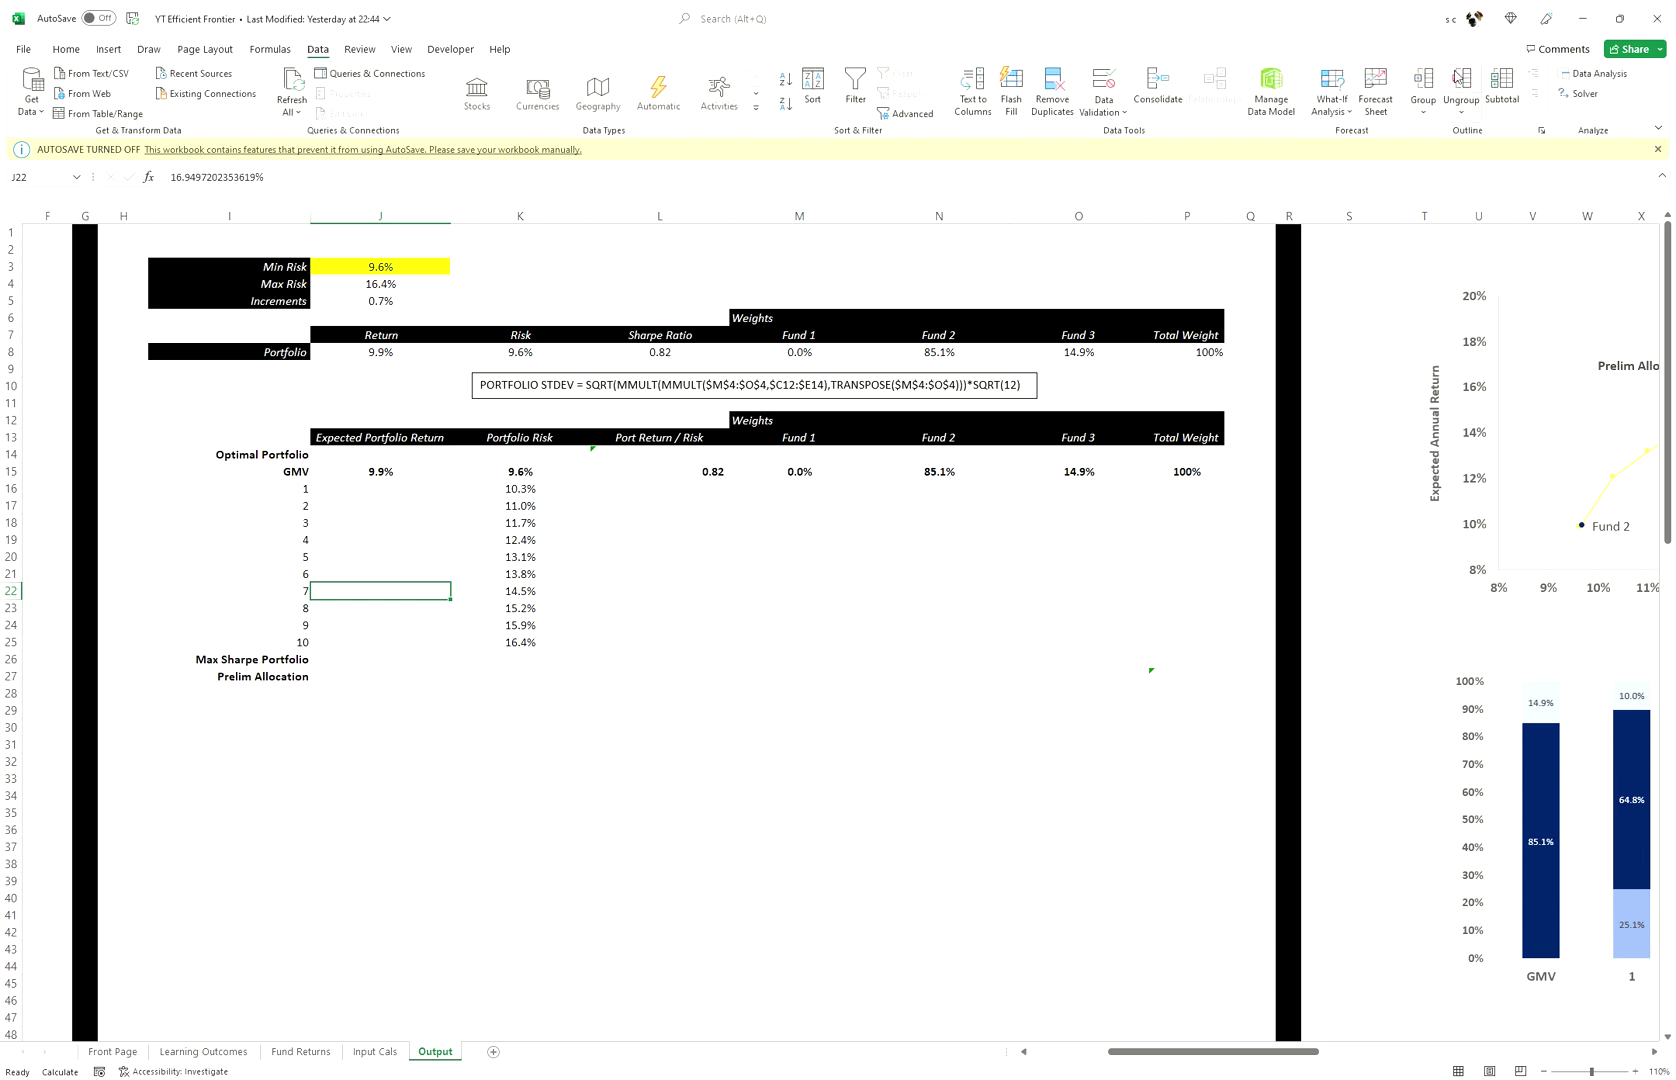
pyautogui.click(1582, 94)
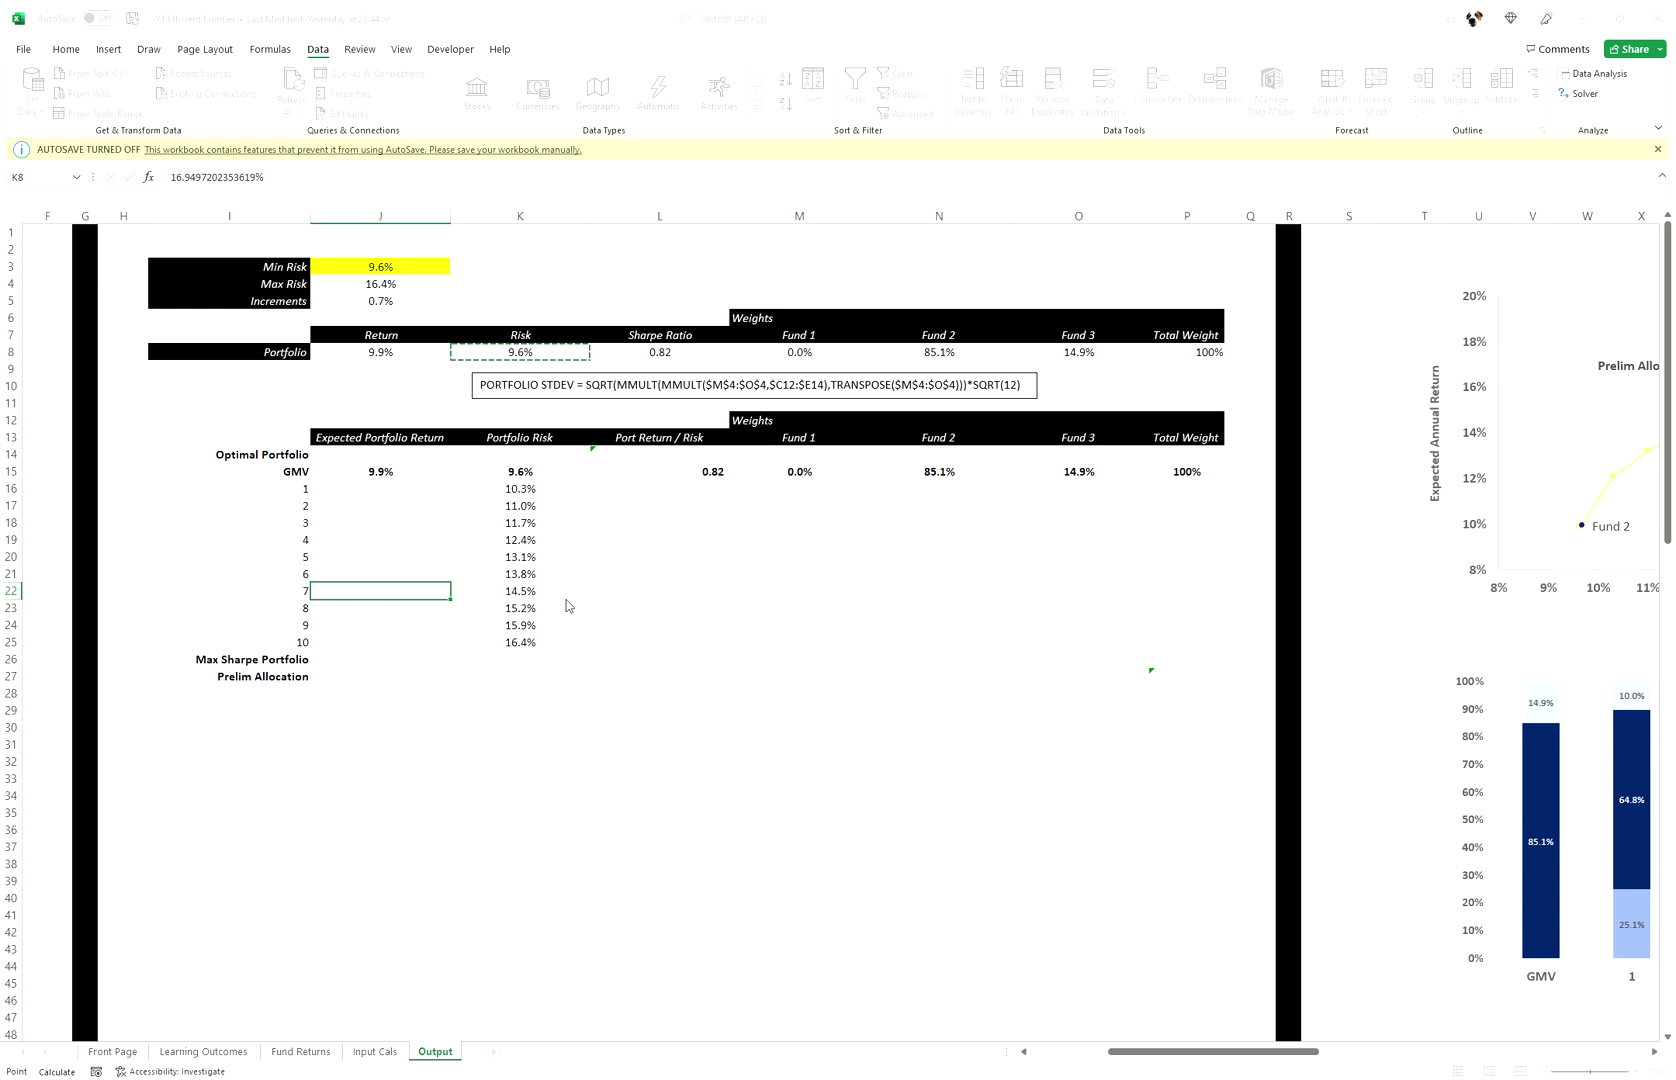
pyautogui.click(873, 649)
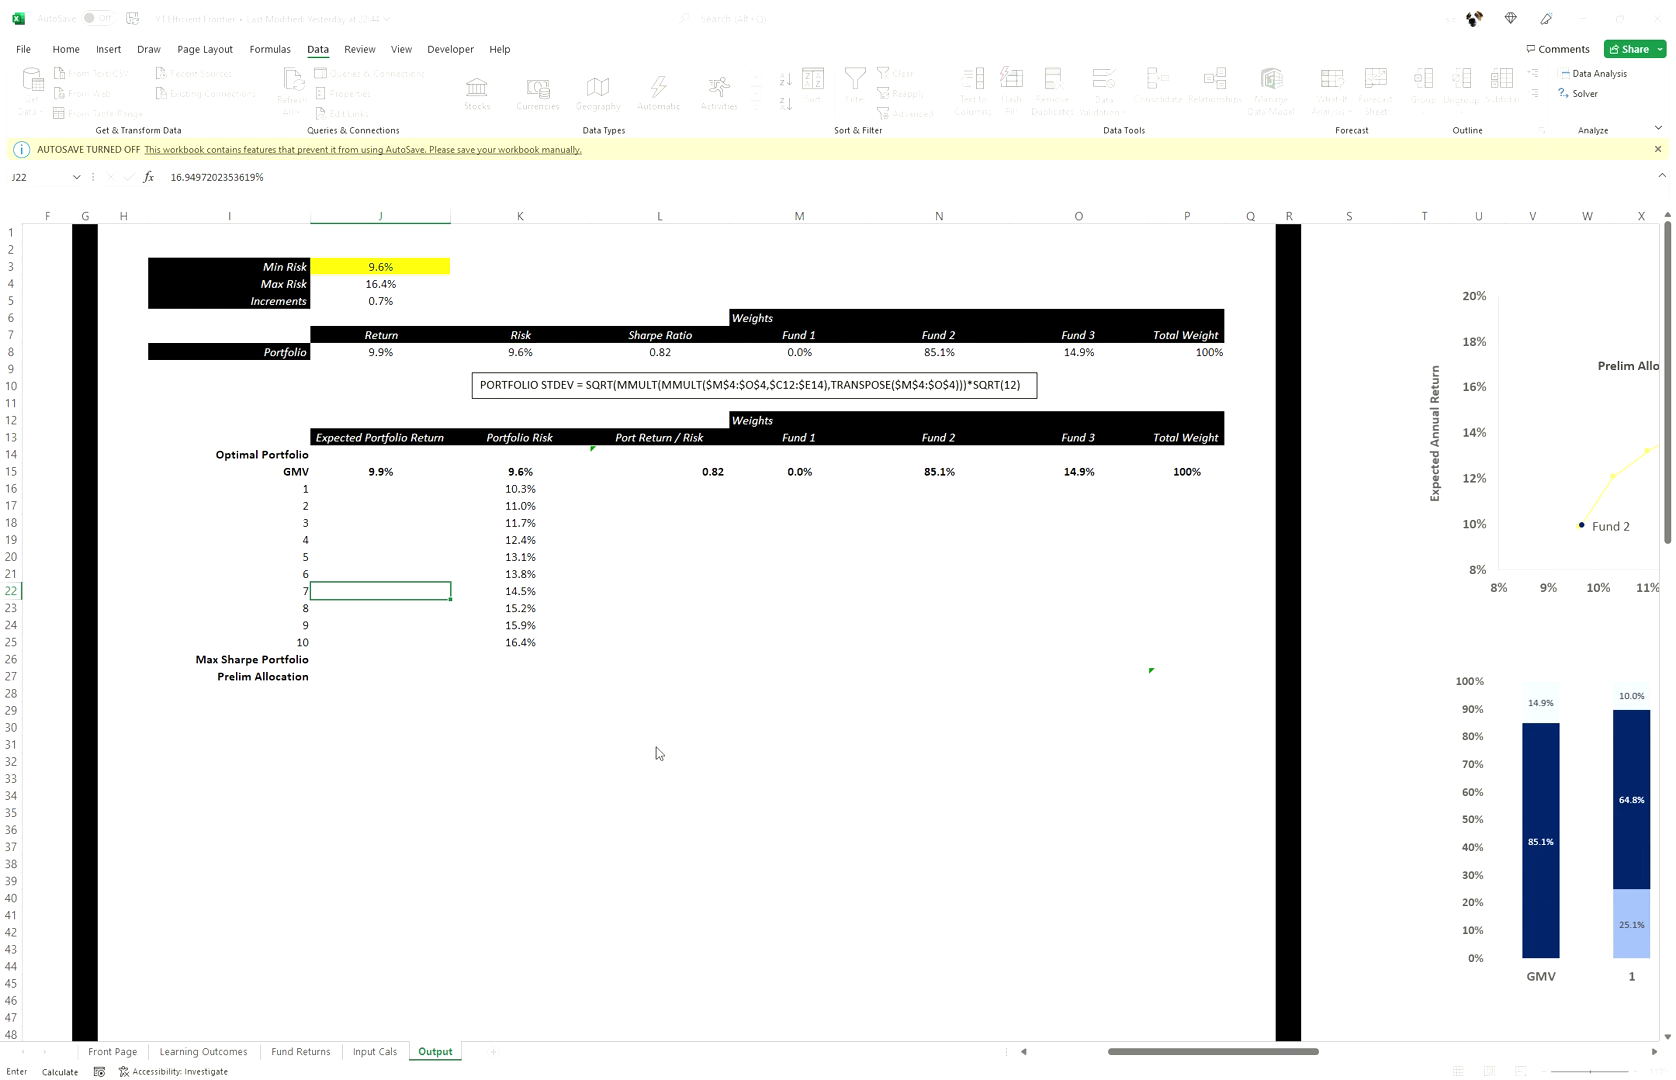
pyautogui.click(528, 358)
pyautogui.click(738, 735)
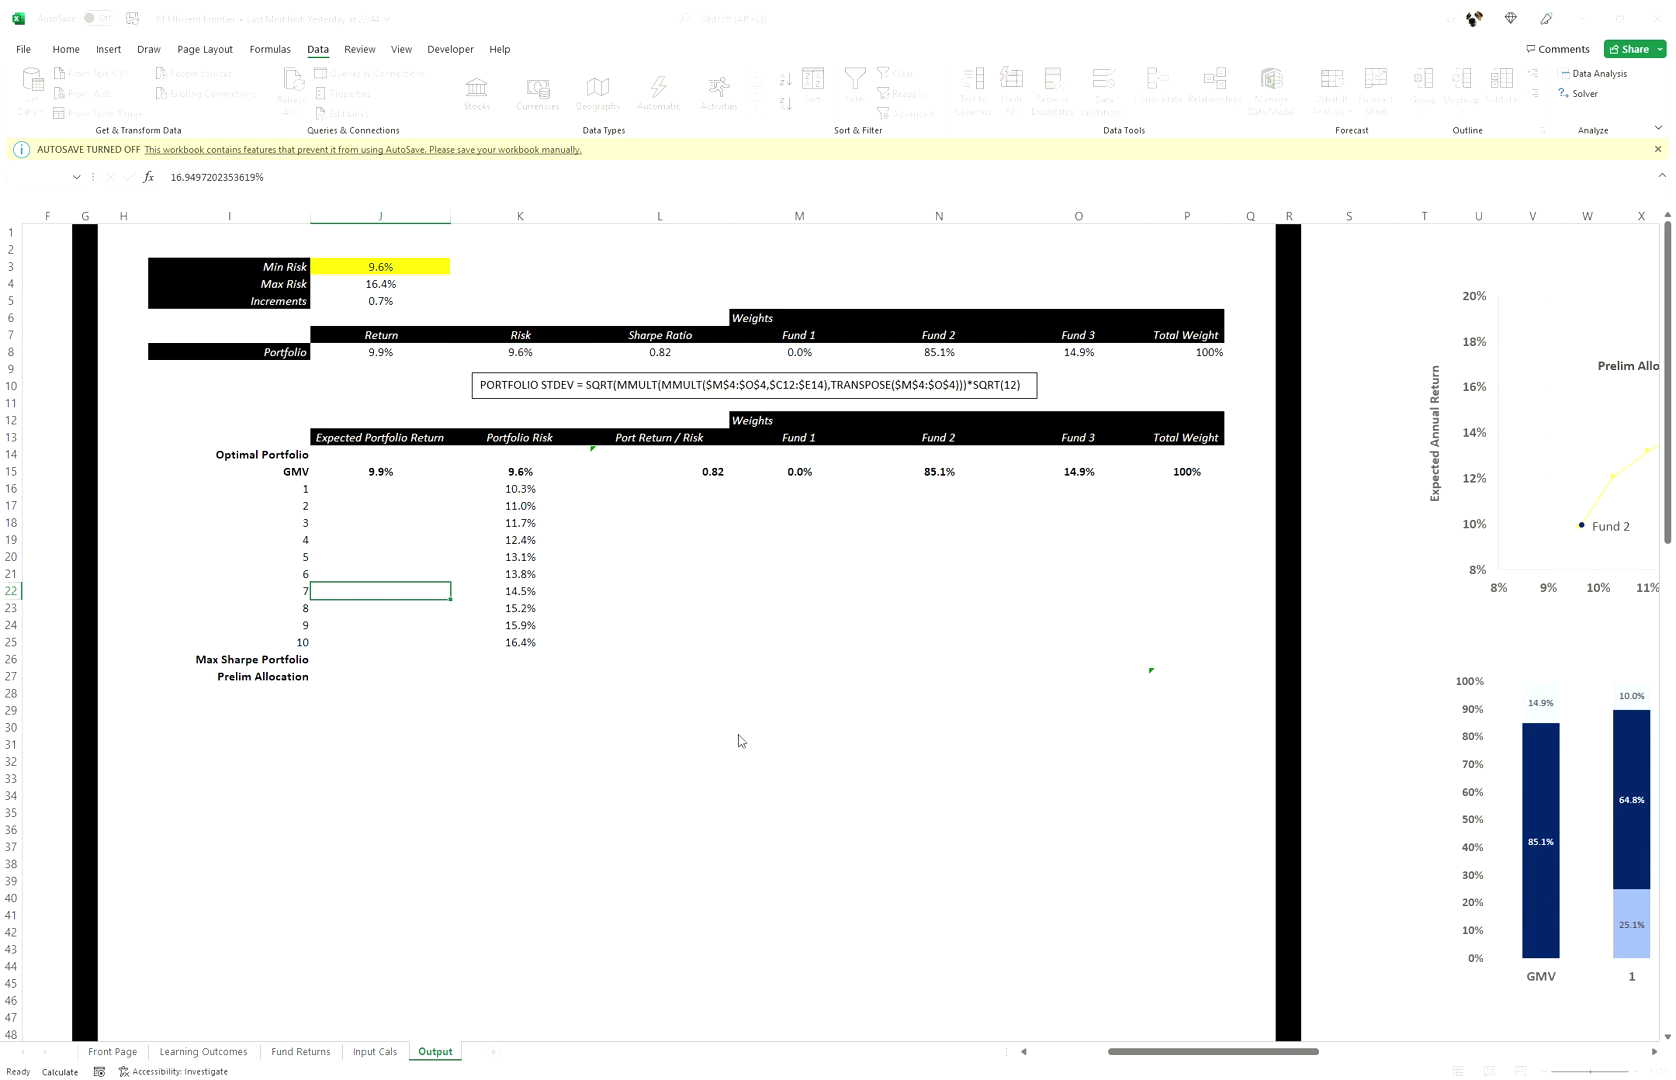
pyautogui.click(789, 716)
# - Set the Solver objective to maximise the portfolio return cell J8 and run it
pyautogui.click(619, 560)
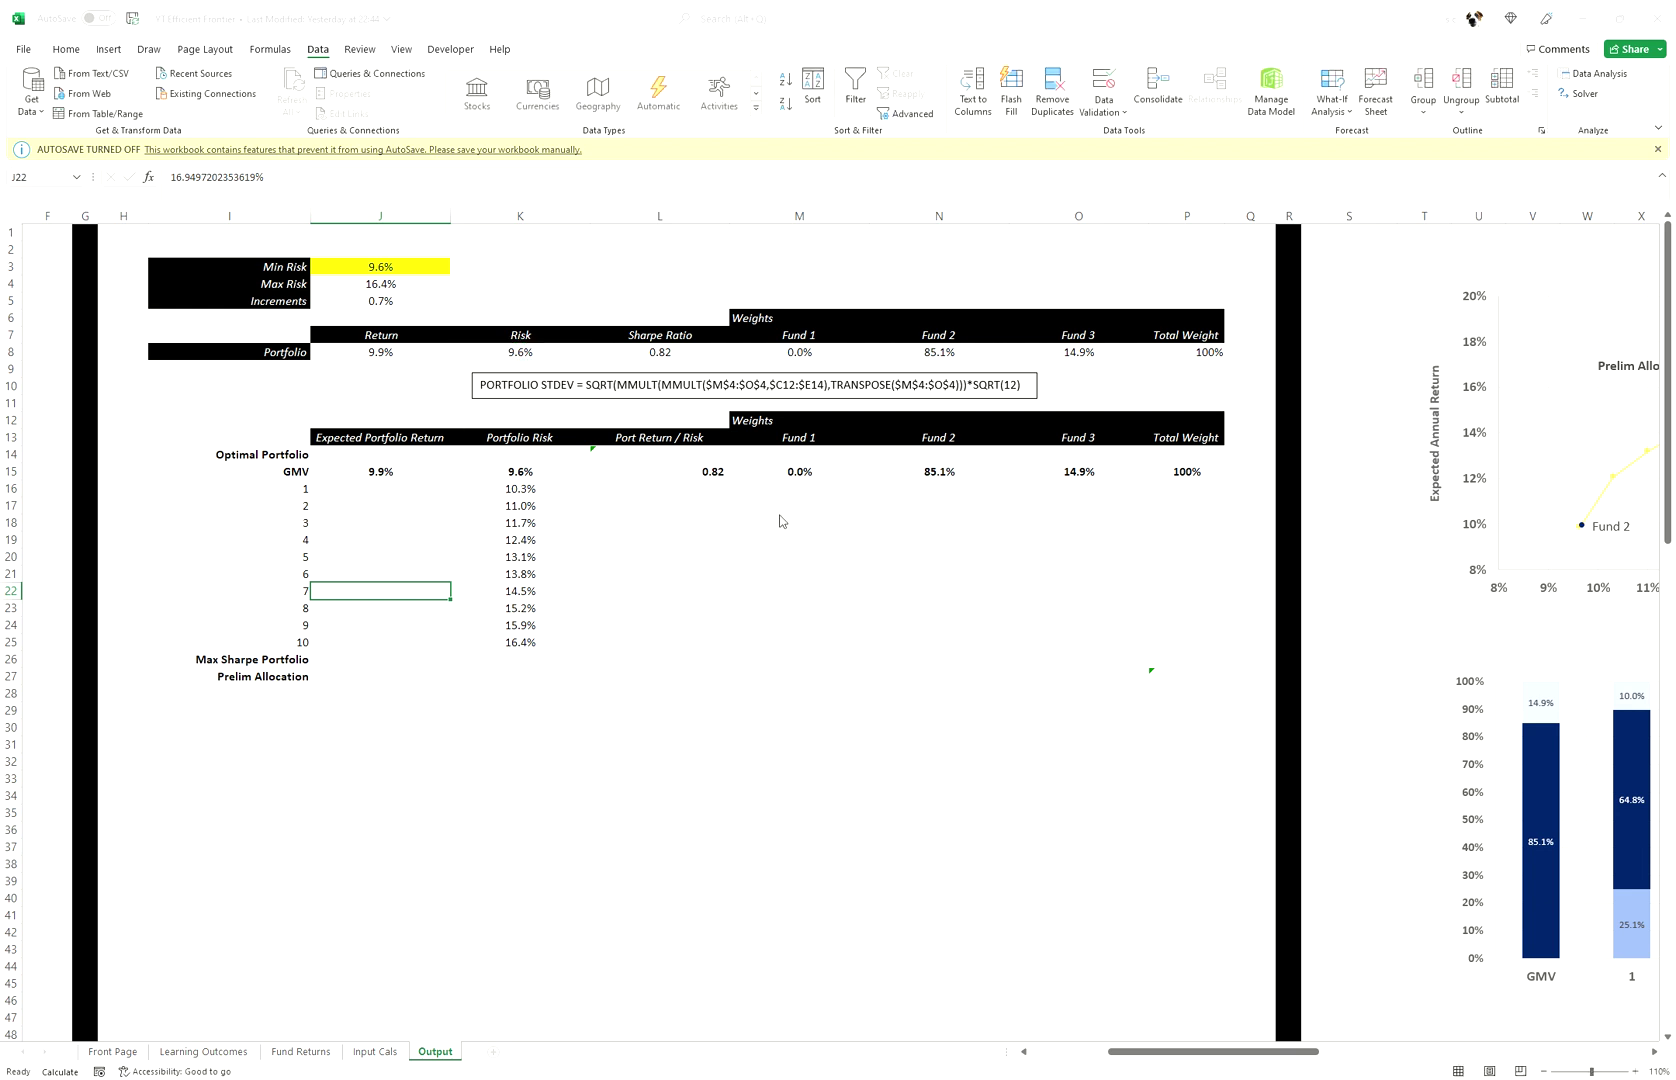
pyautogui.press('BackSpace')
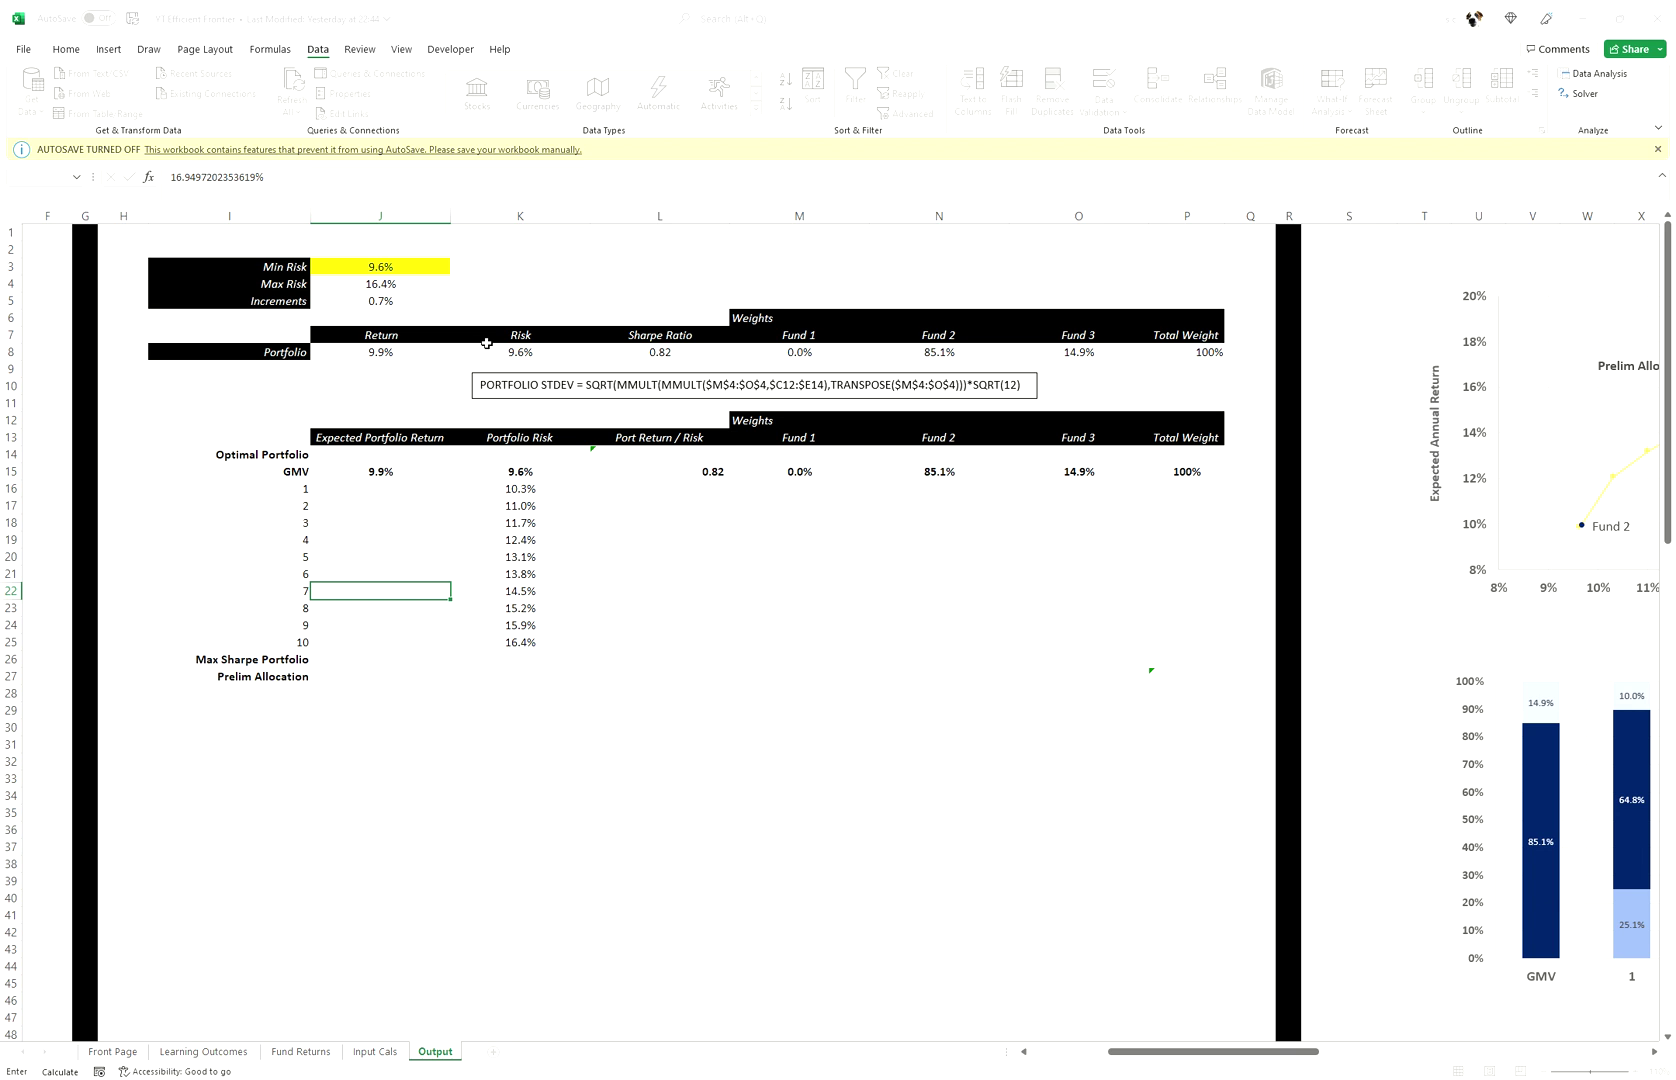
pyautogui.click(424, 357)
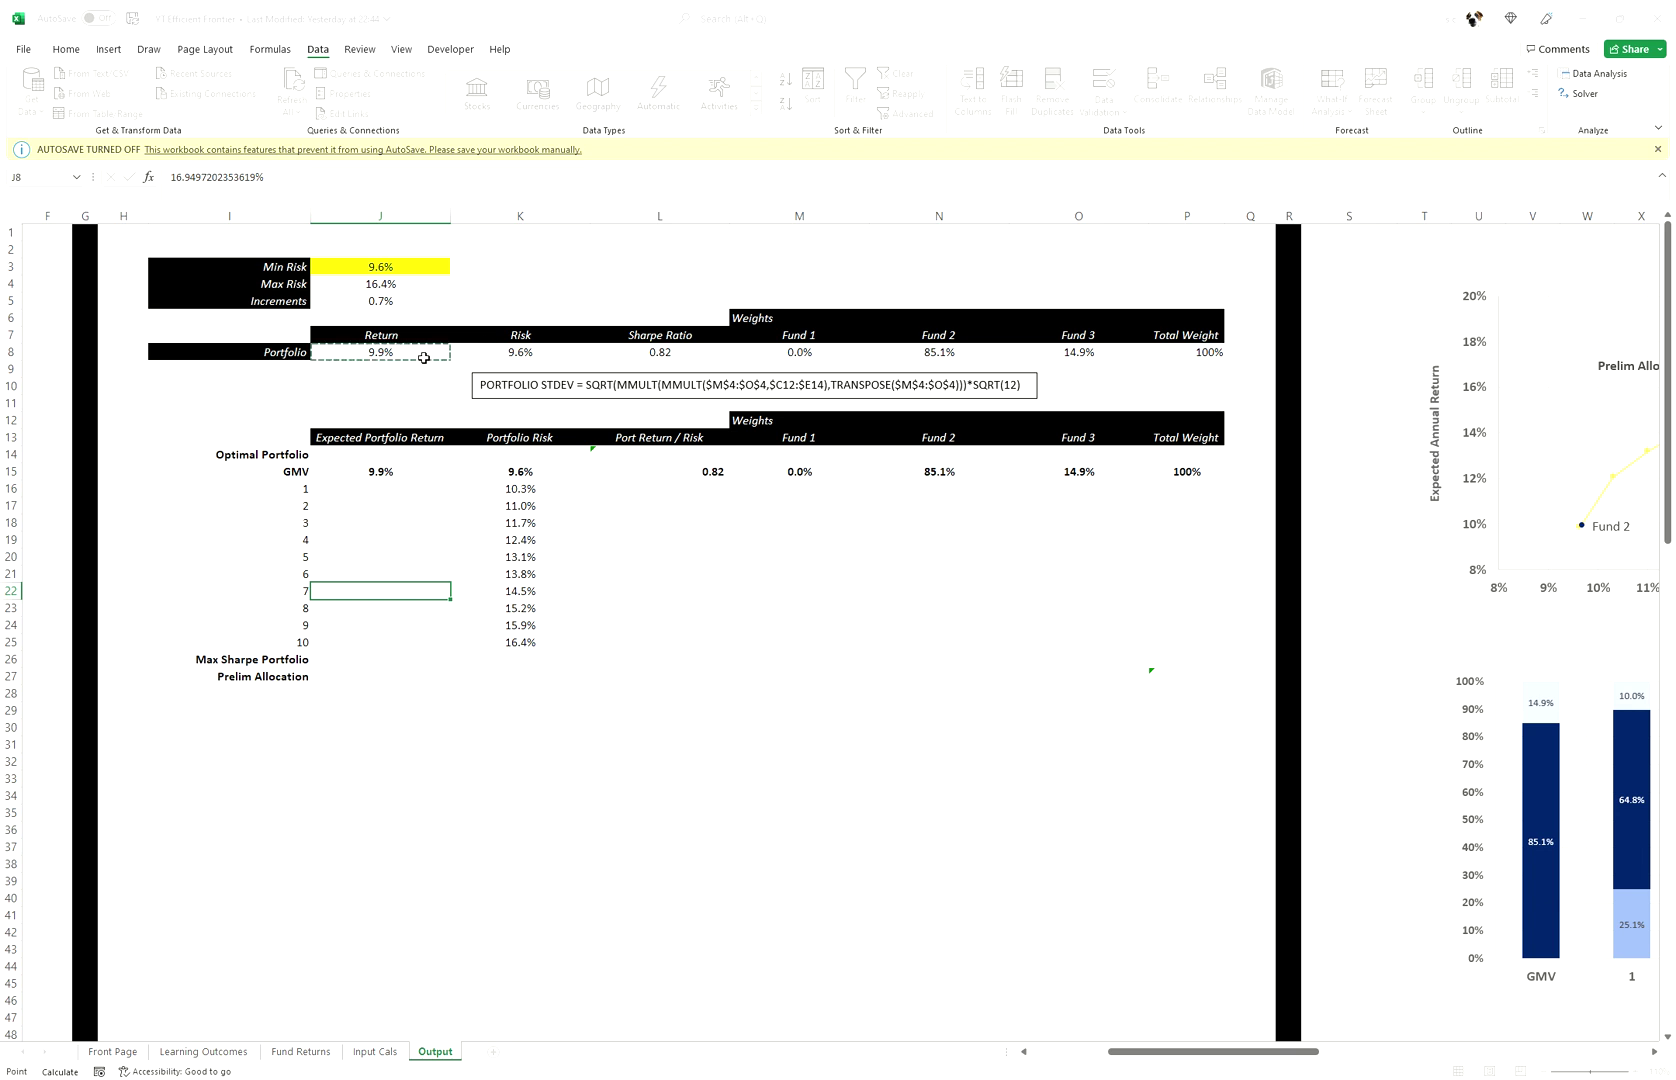
pyautogui.click(781, 906)
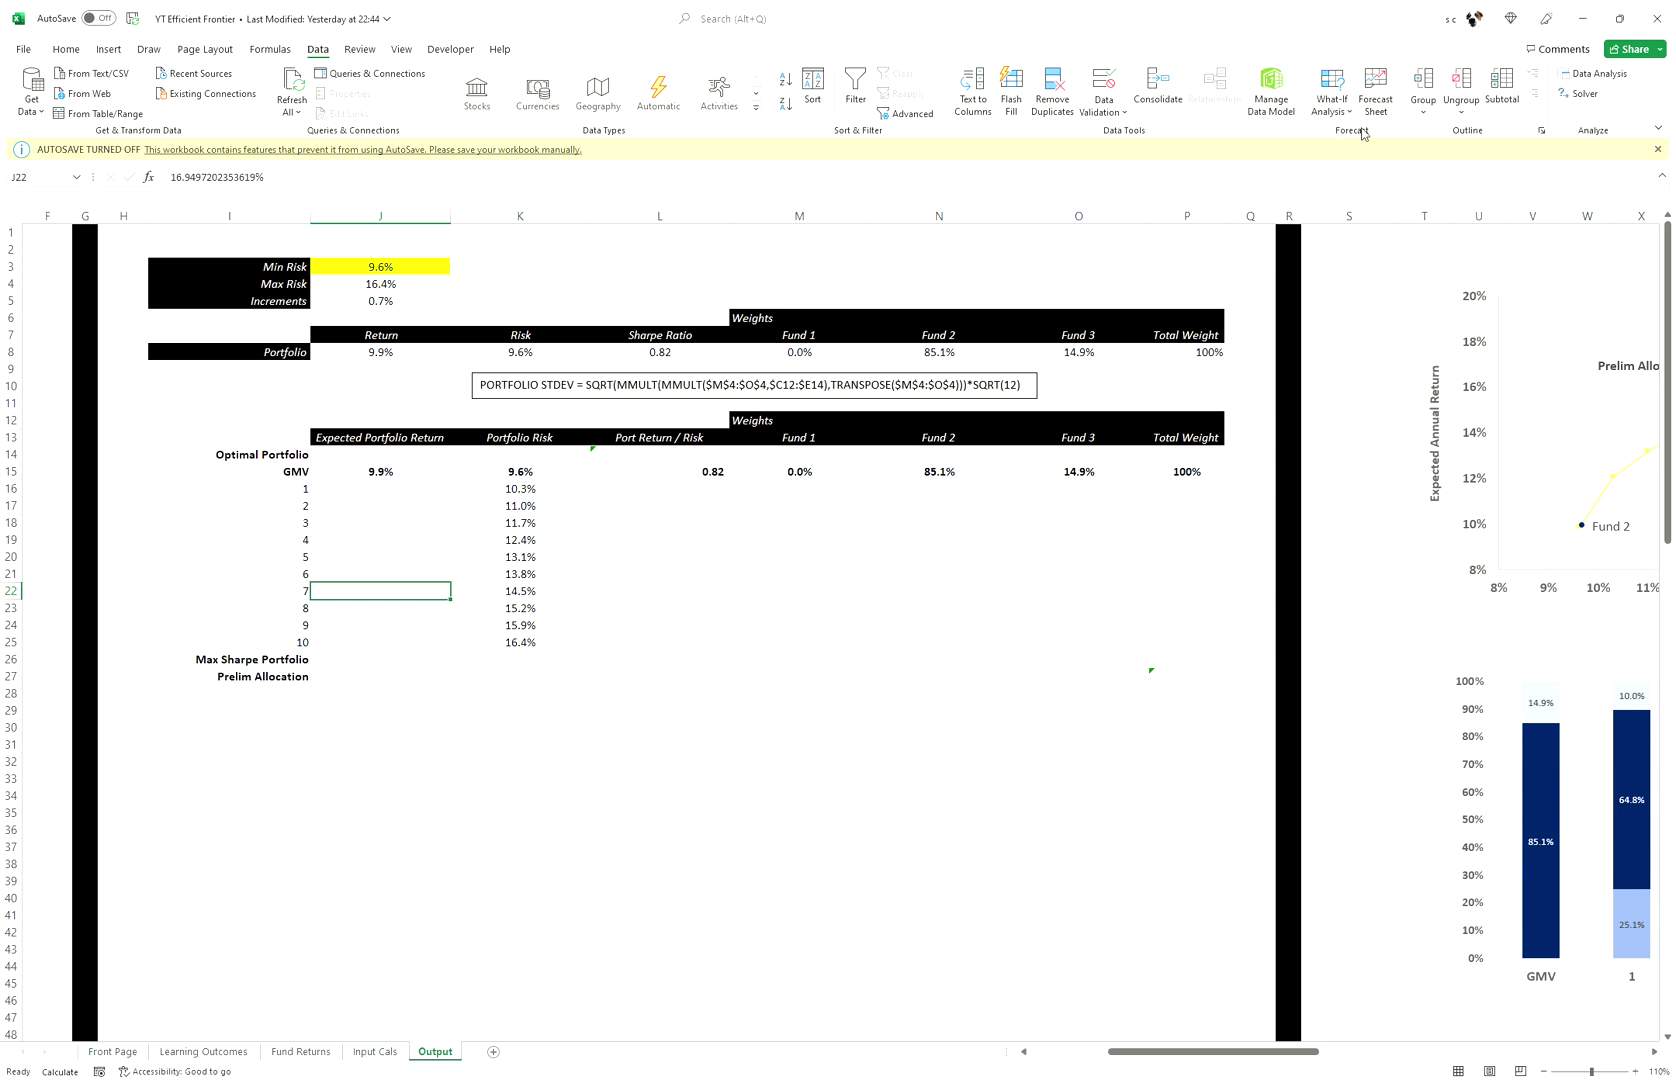
# - Review the current Solver settings and the reference pictures under "Max Return for a Given Risk Level"
pyautogui.click(1577, 94)
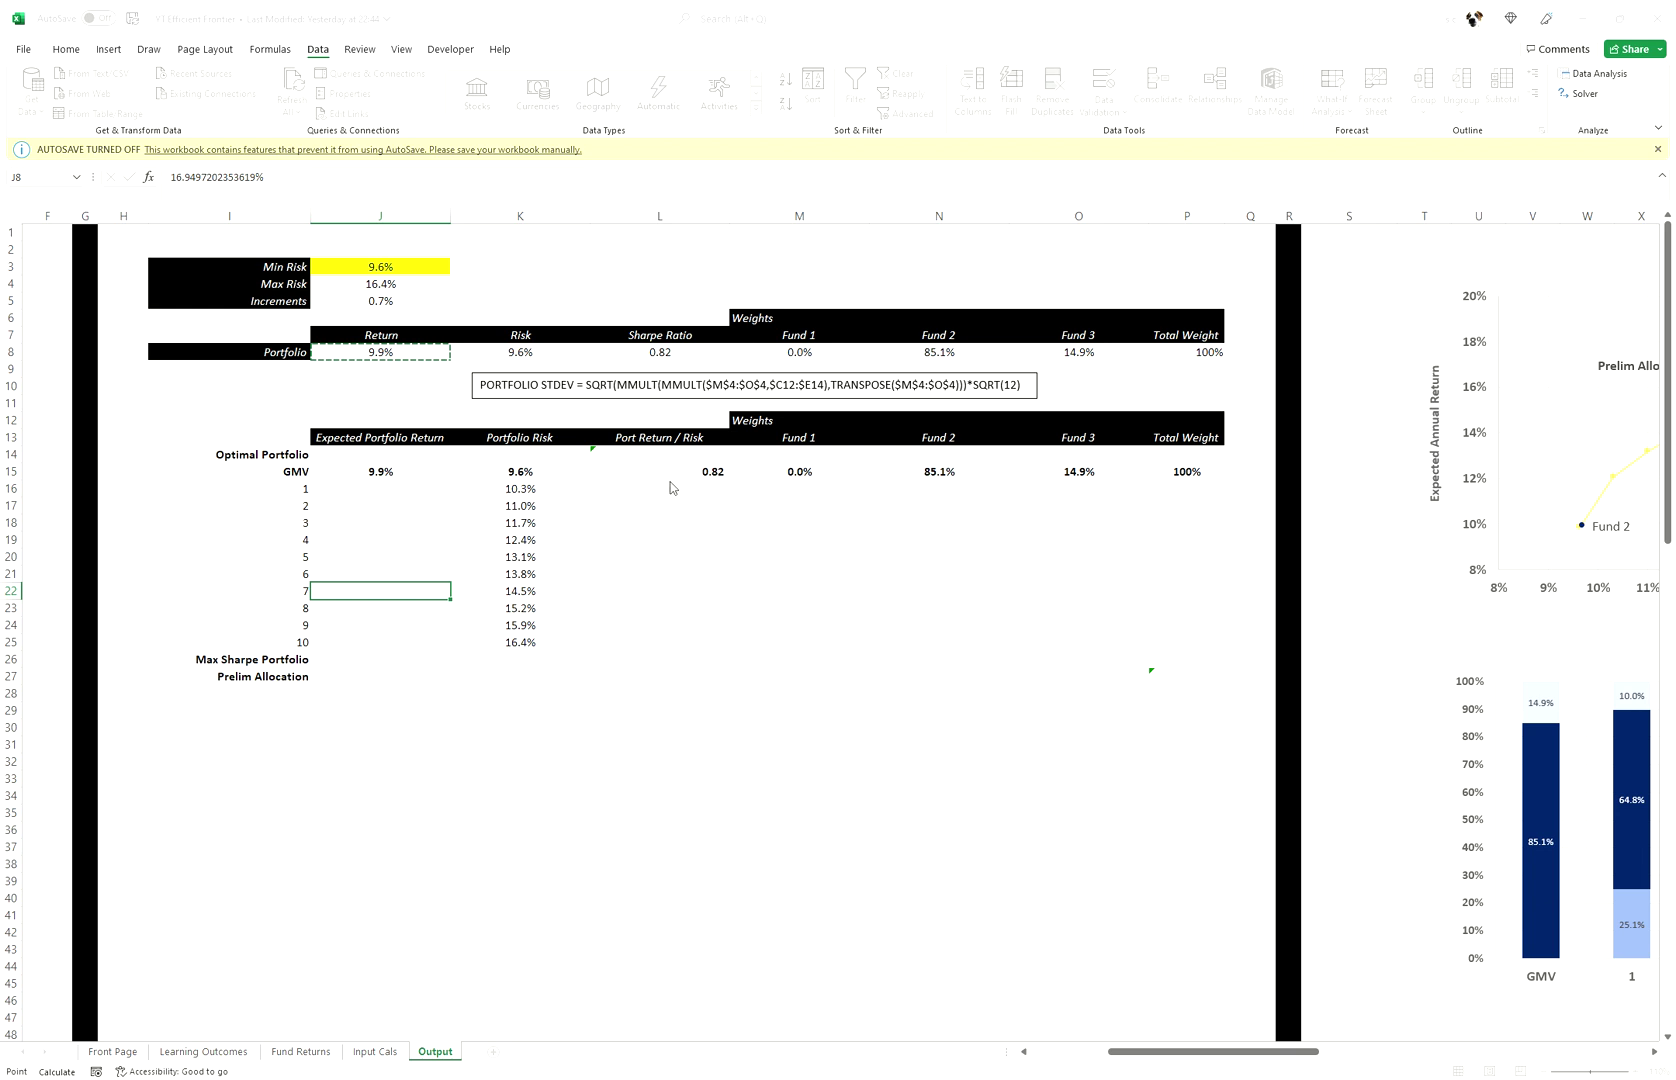
pyautogui.click(719, 637)
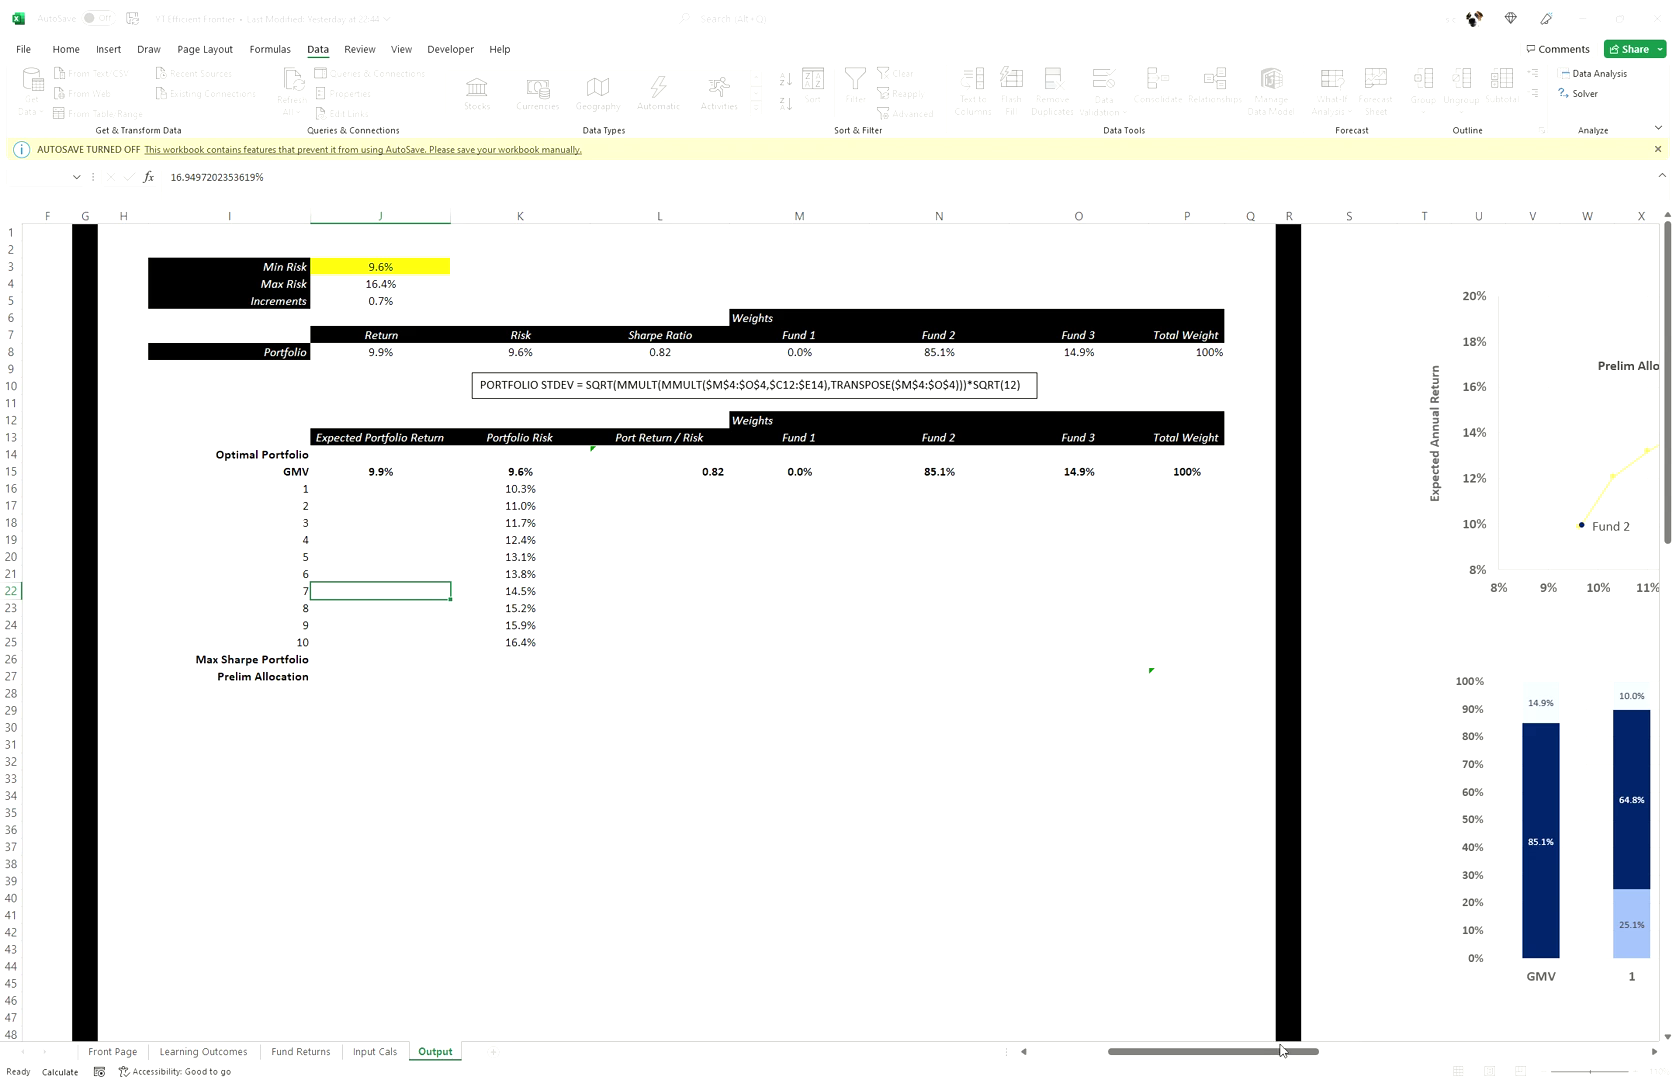
pyautogui.click(1003, 927)
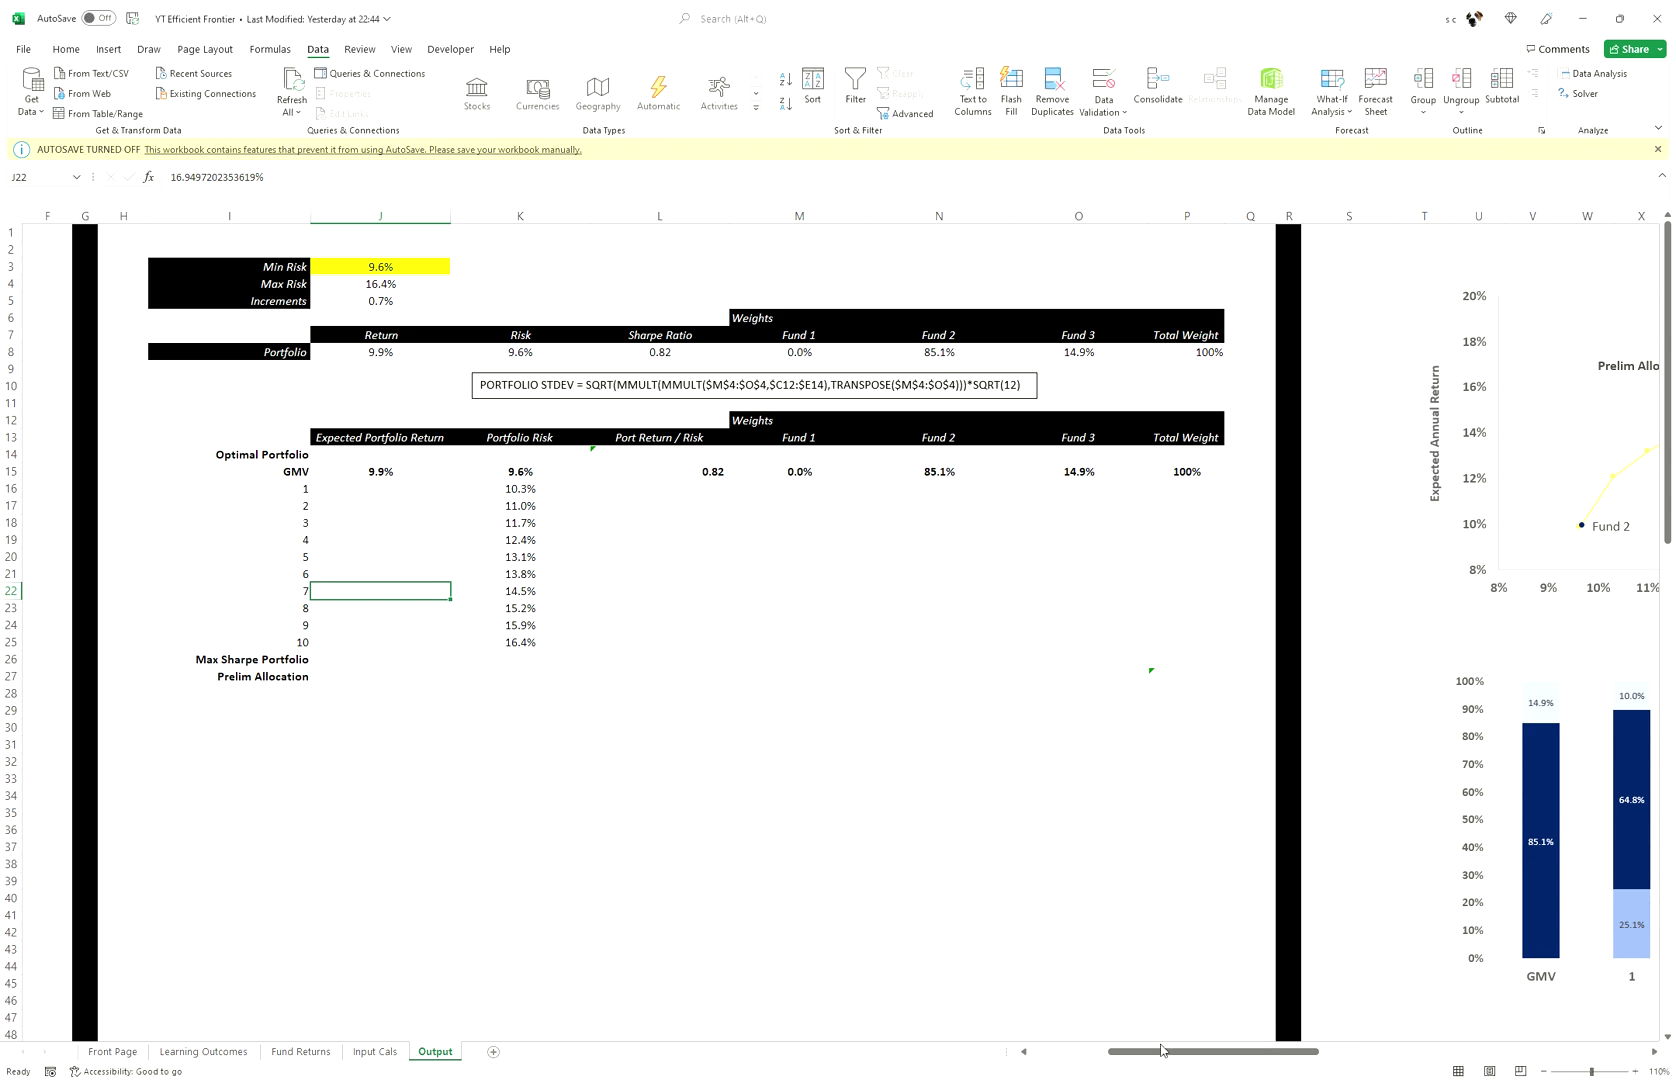
pyautogui.moveTo(1163, 1051); pyautogui.dragTo(1610, 1059)
pyautogui.scroll(-9, 1227, 913)
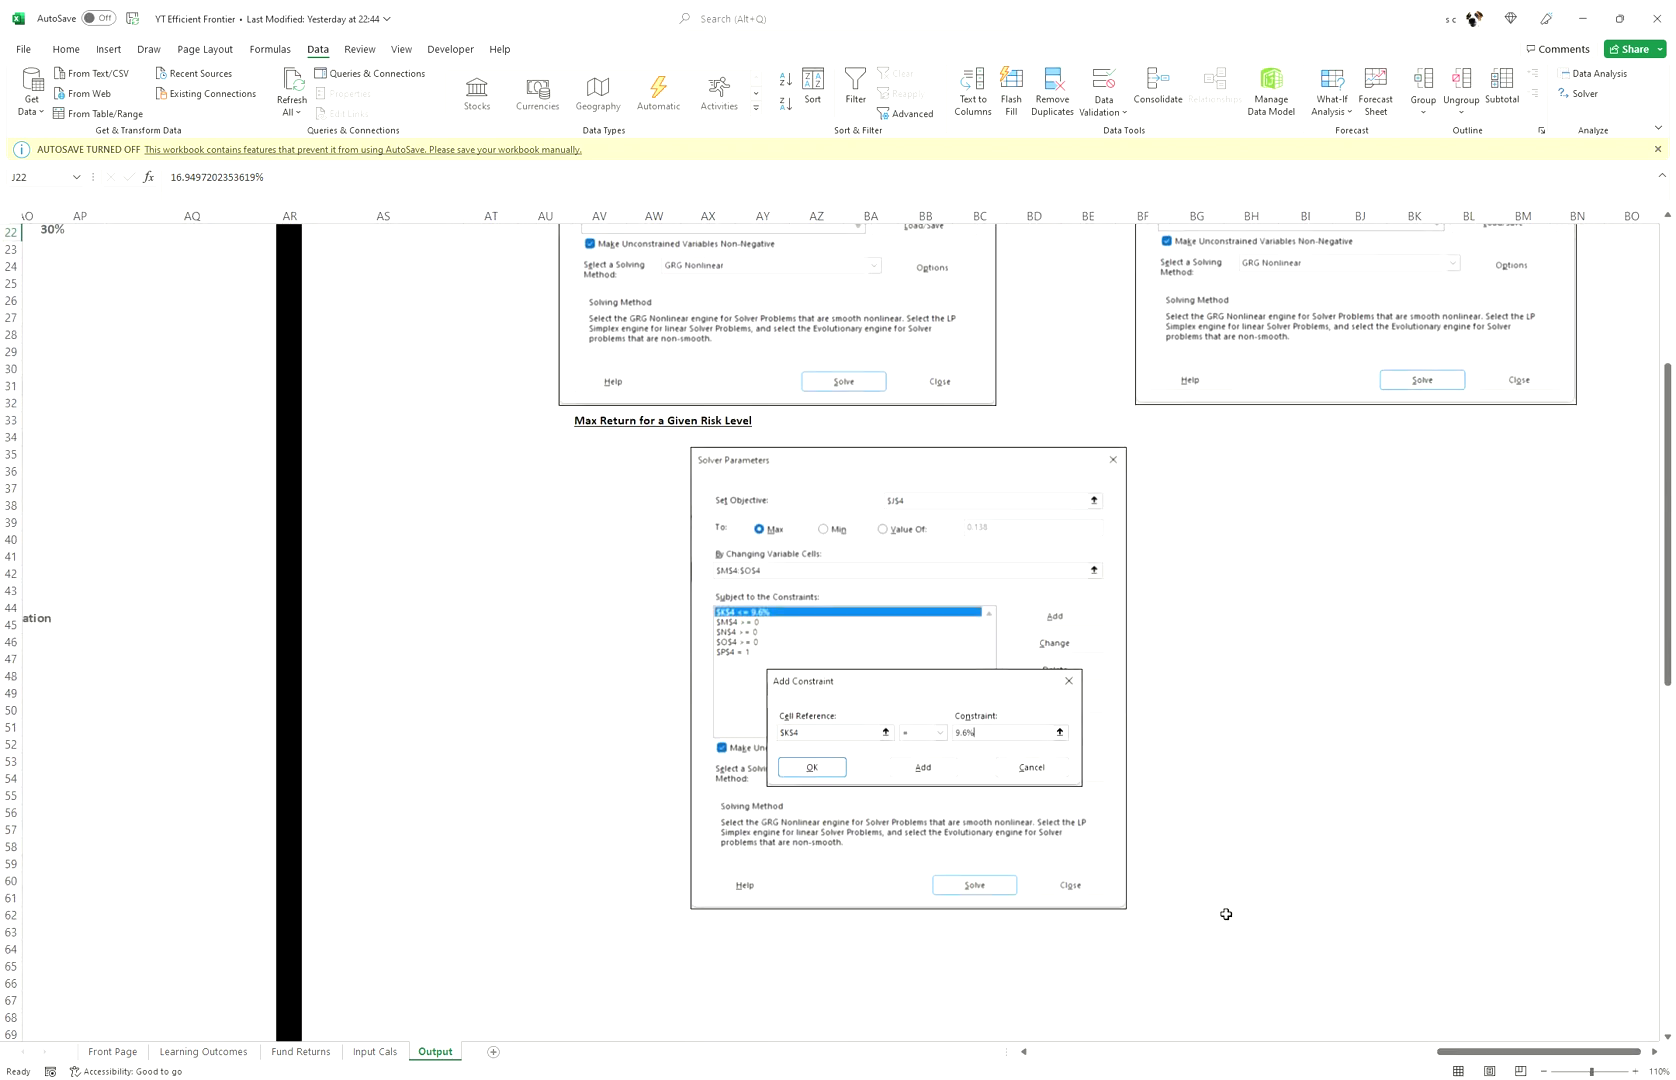
pyautogui.click(790, 512)
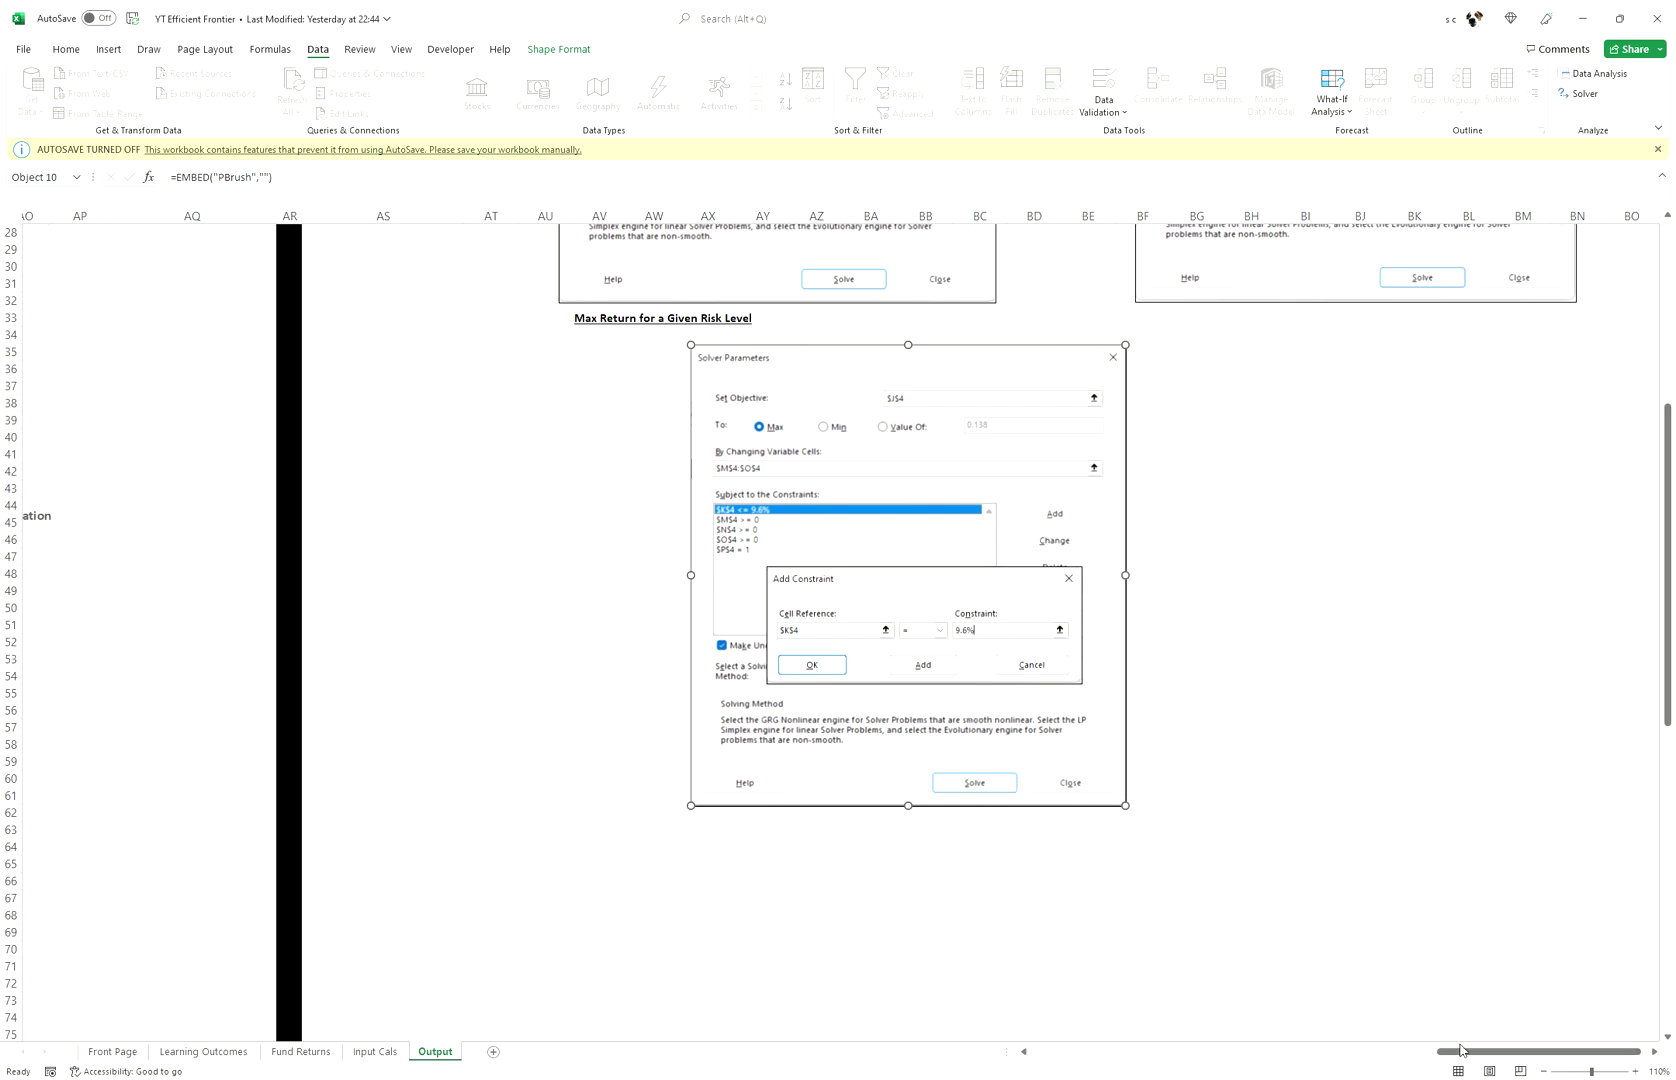
pyautogui.moveTo(1460, 1050); pyautogui.dragTo(1092, 1003)
pyautogui.scroll(9, 1090, 940)
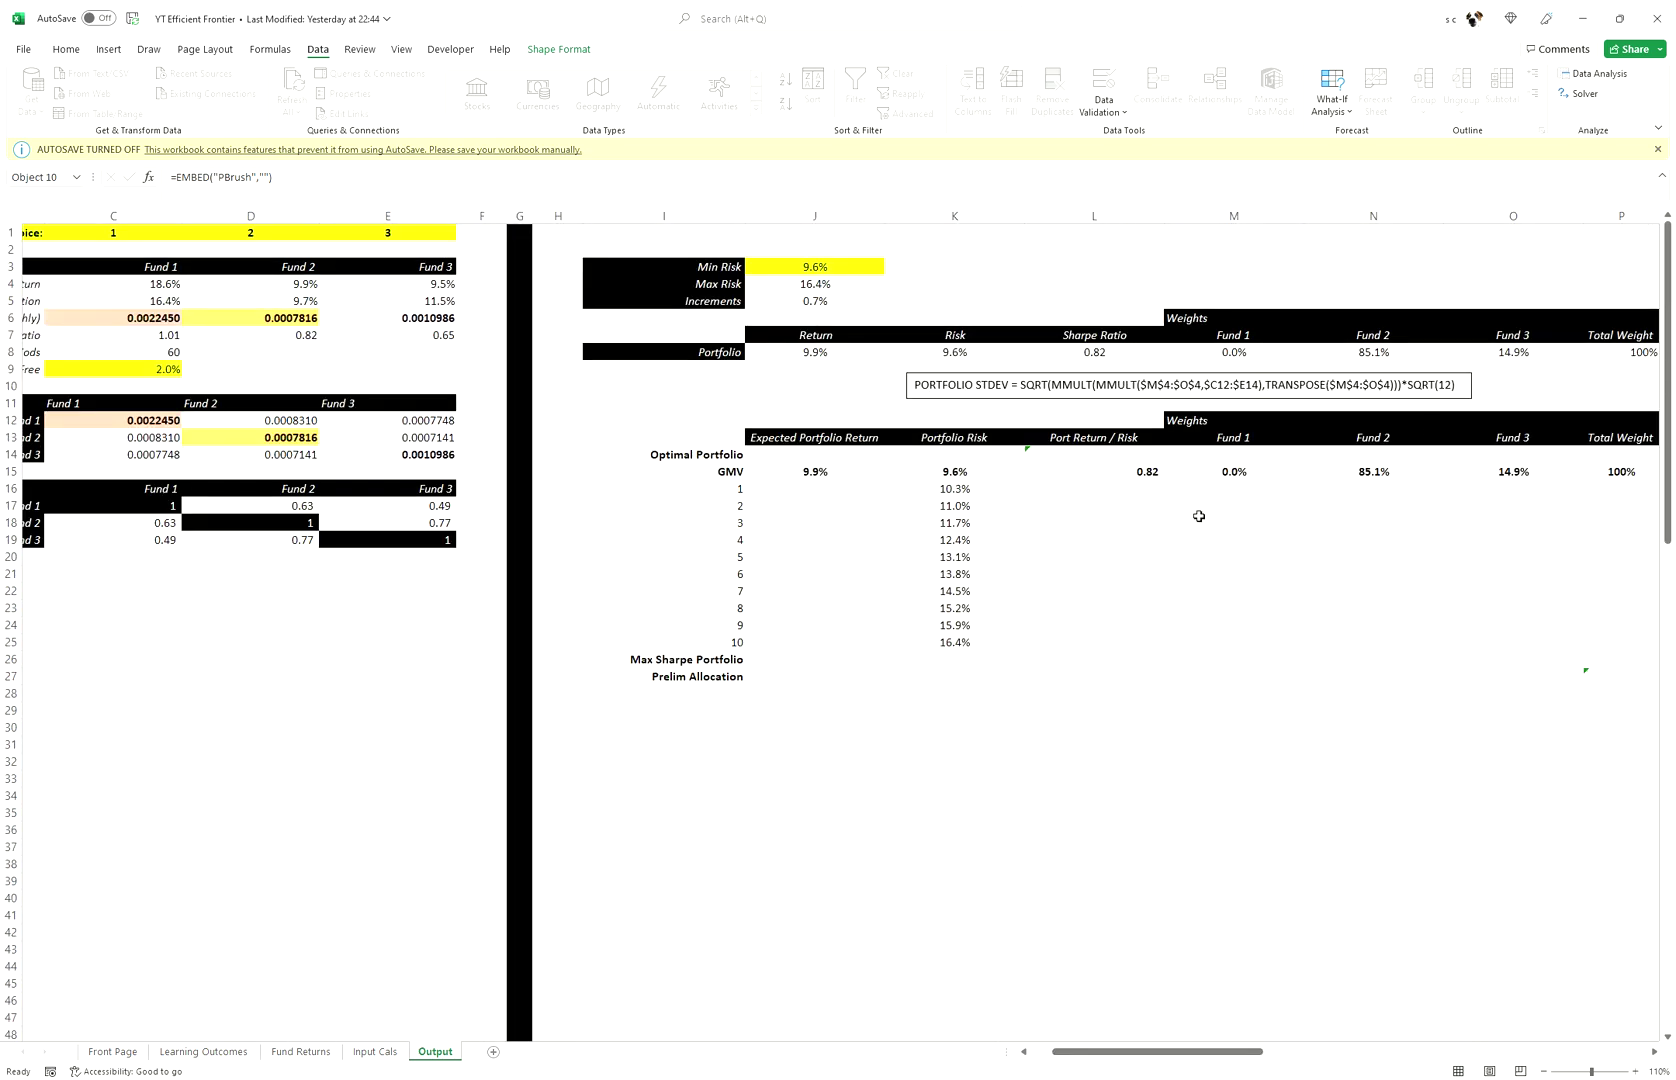
# - Change the Solver risk constraint to portfolio 1's 10.3% risk and solve for the maximum return
pyautogui.click(1582, 93)
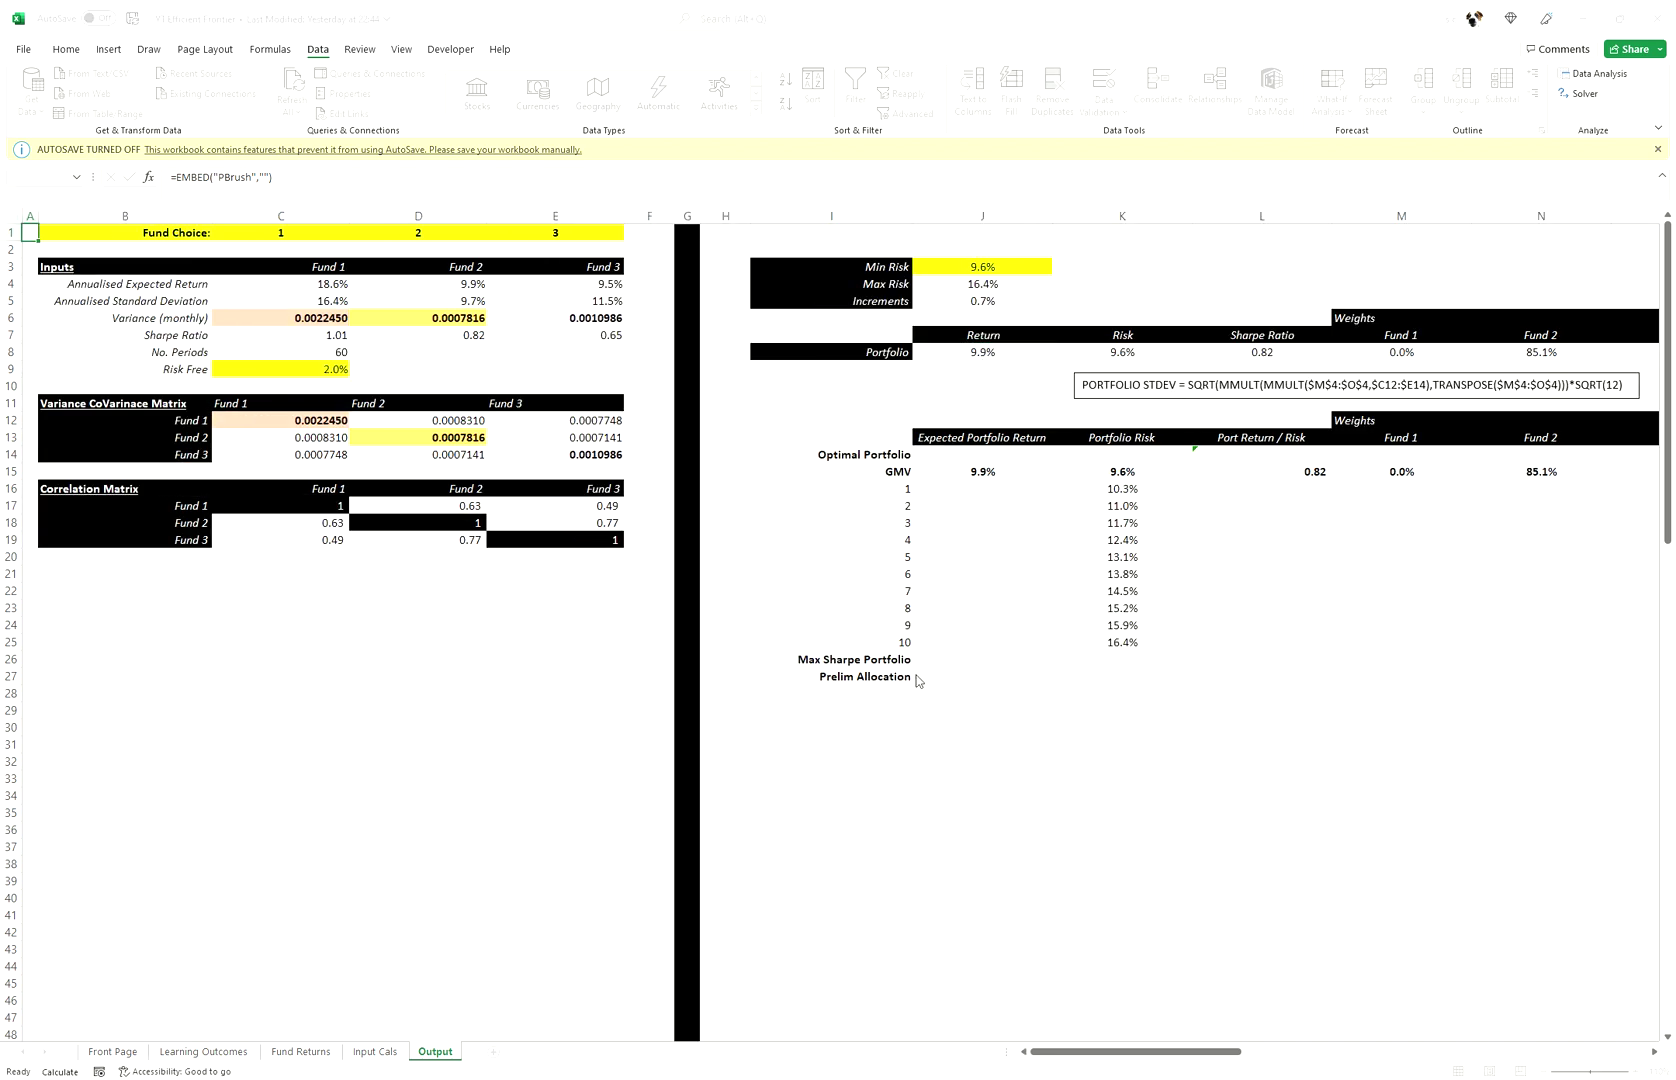
pyautogui.click(967, 677)
pyautogui.click(917, 723)
pyautogui.click(923, 715)
pyautogui.click(911, 918)
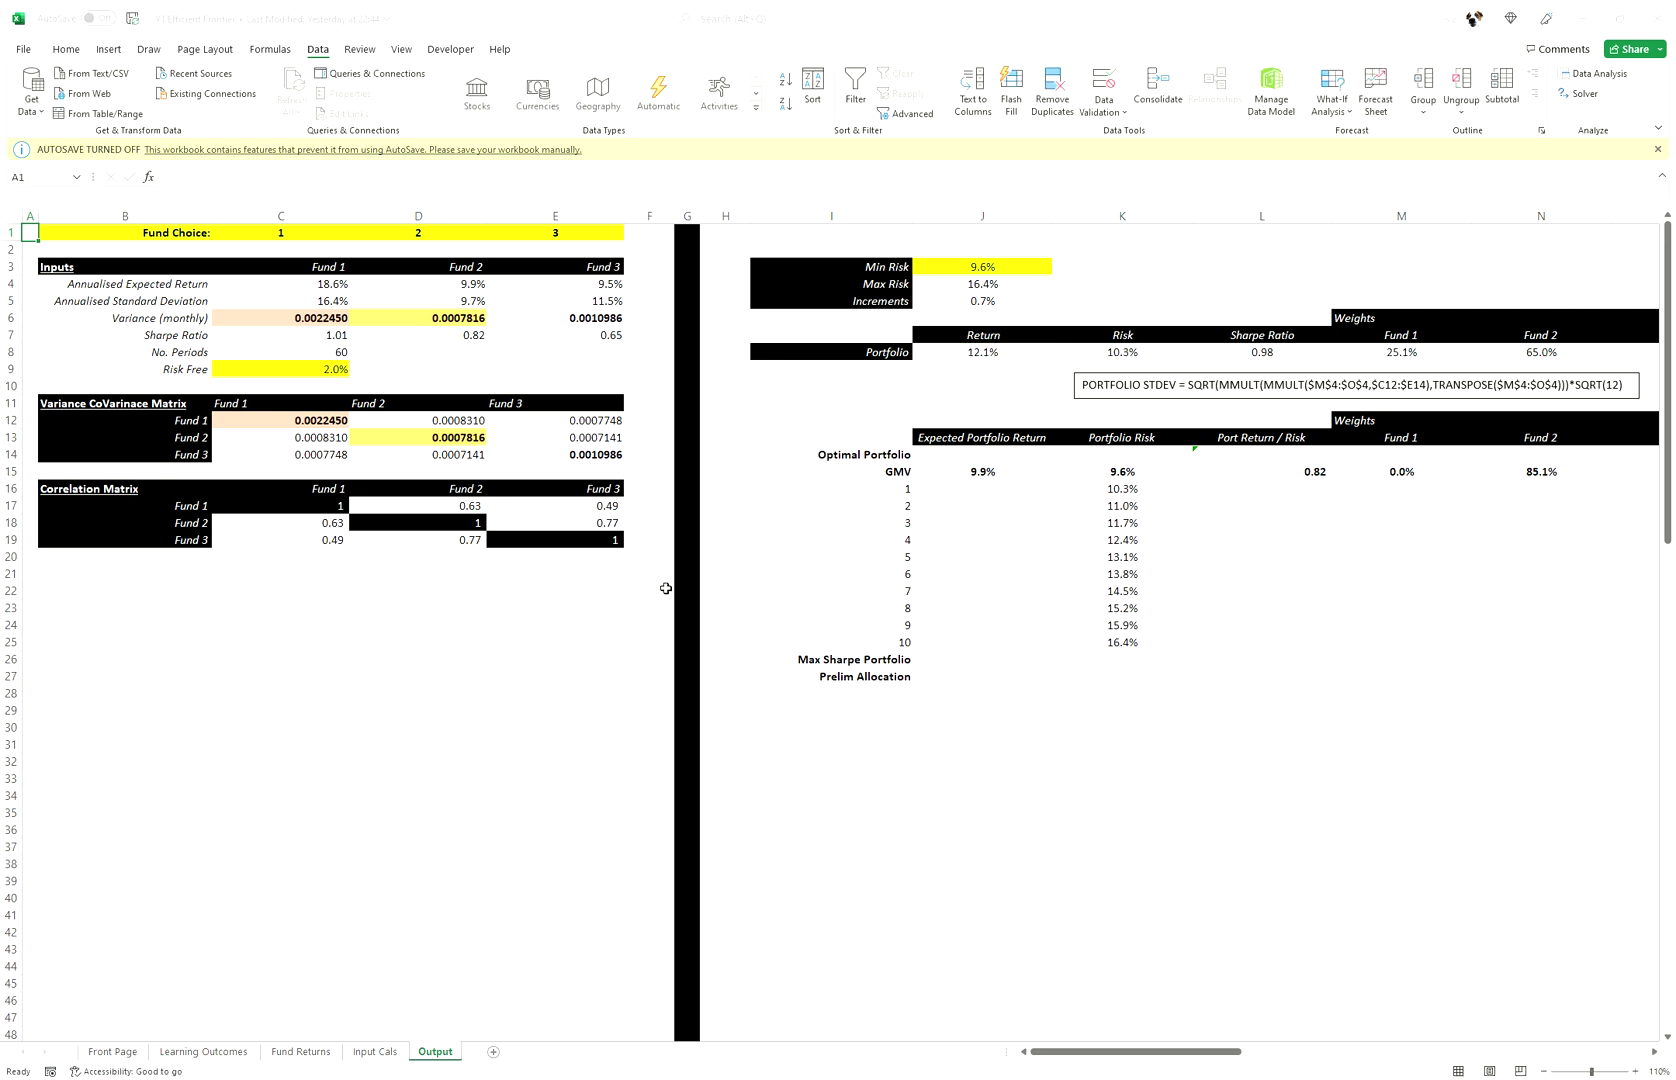
# - Set a black font colour on the hidden frontier results in J16:P26, covering portfolios 1 to 10 and the Max Sharpe Portfolio
pyautogui.moveTo(1288, 546); pyautogui.dragTo(1645, 573)
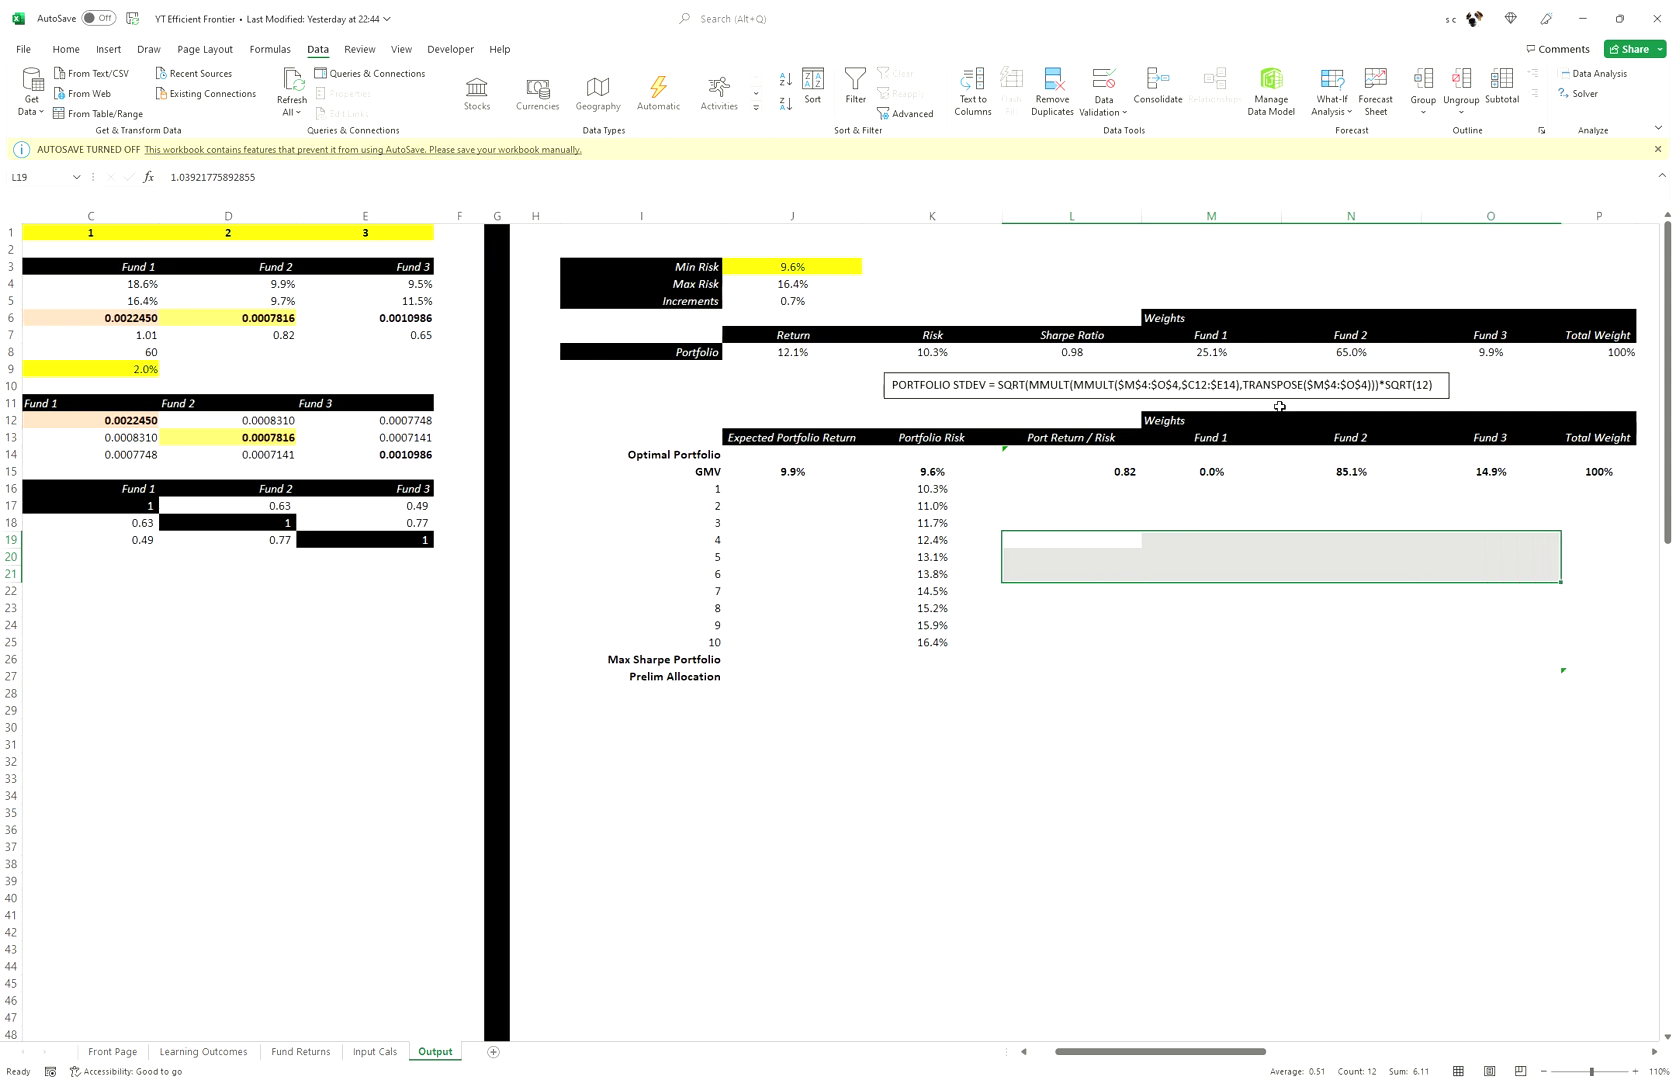
pyautogui.moveTo(1210, 352); pyautogui.dragTo(1506, 357)
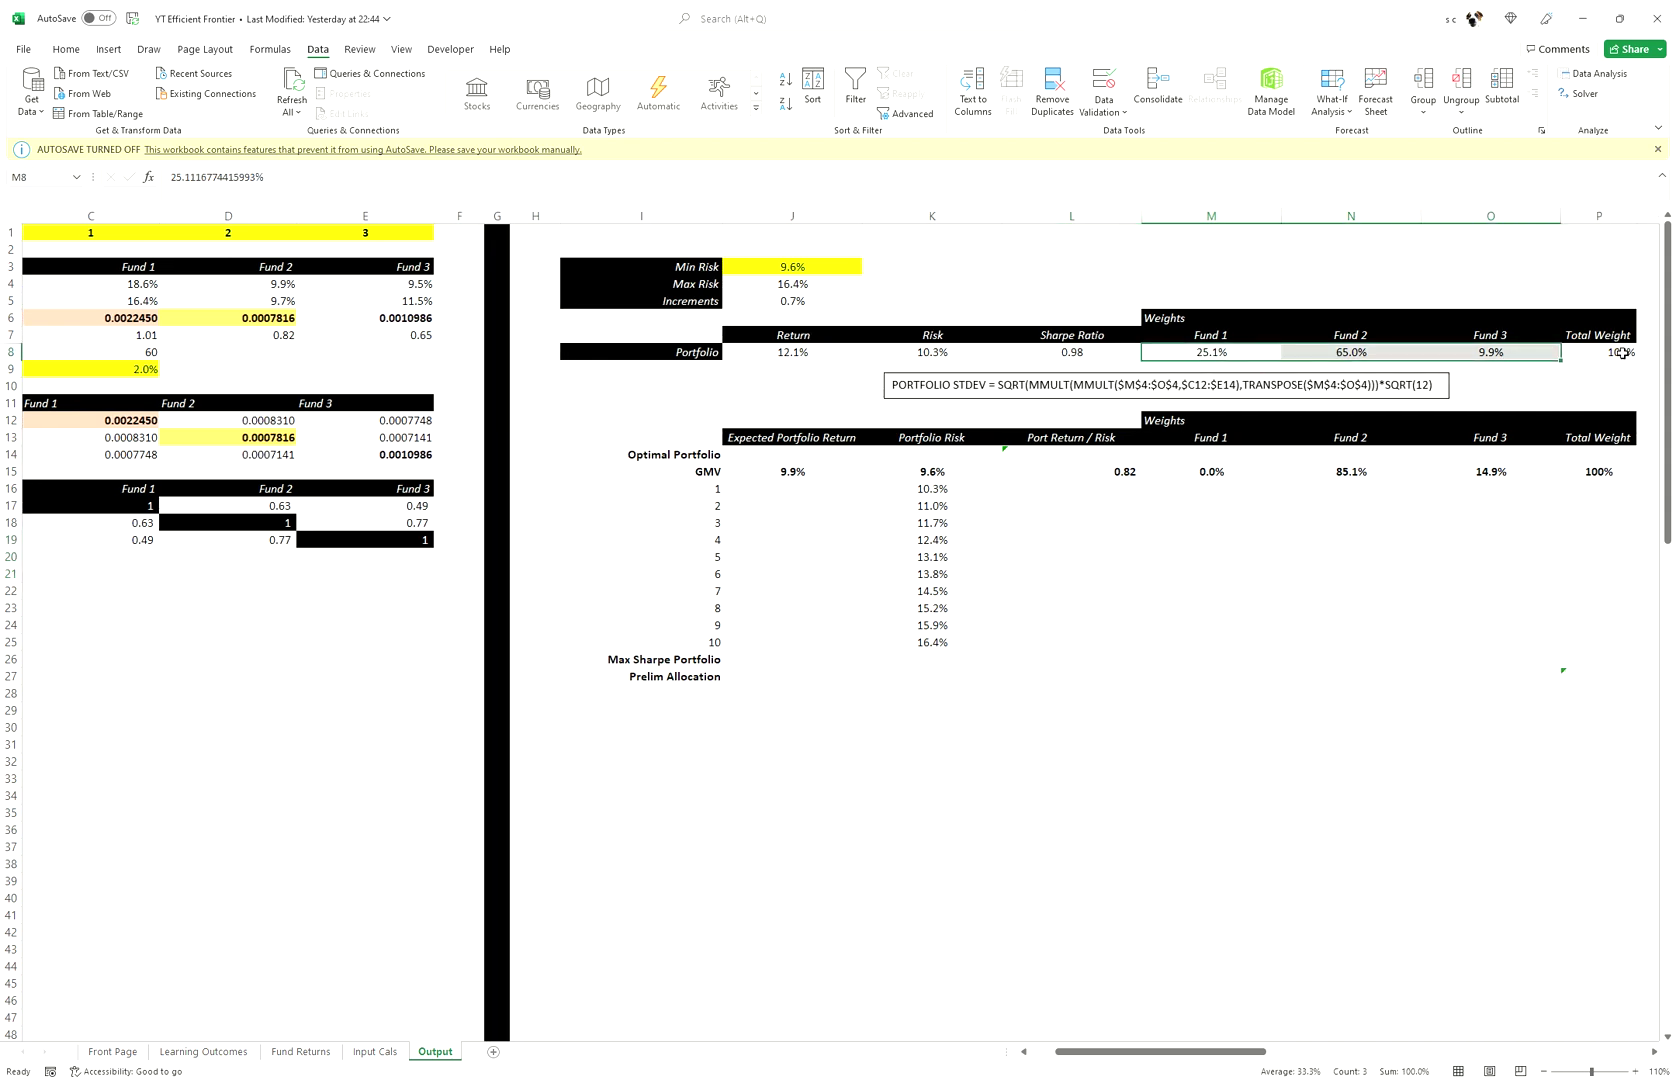
pyautogui.moveTo(1622, 352); pyautogui.dragTo(1451, 357)
pyautogui.moveTo(810, 348); pyautogui.dragTo(969, 400)
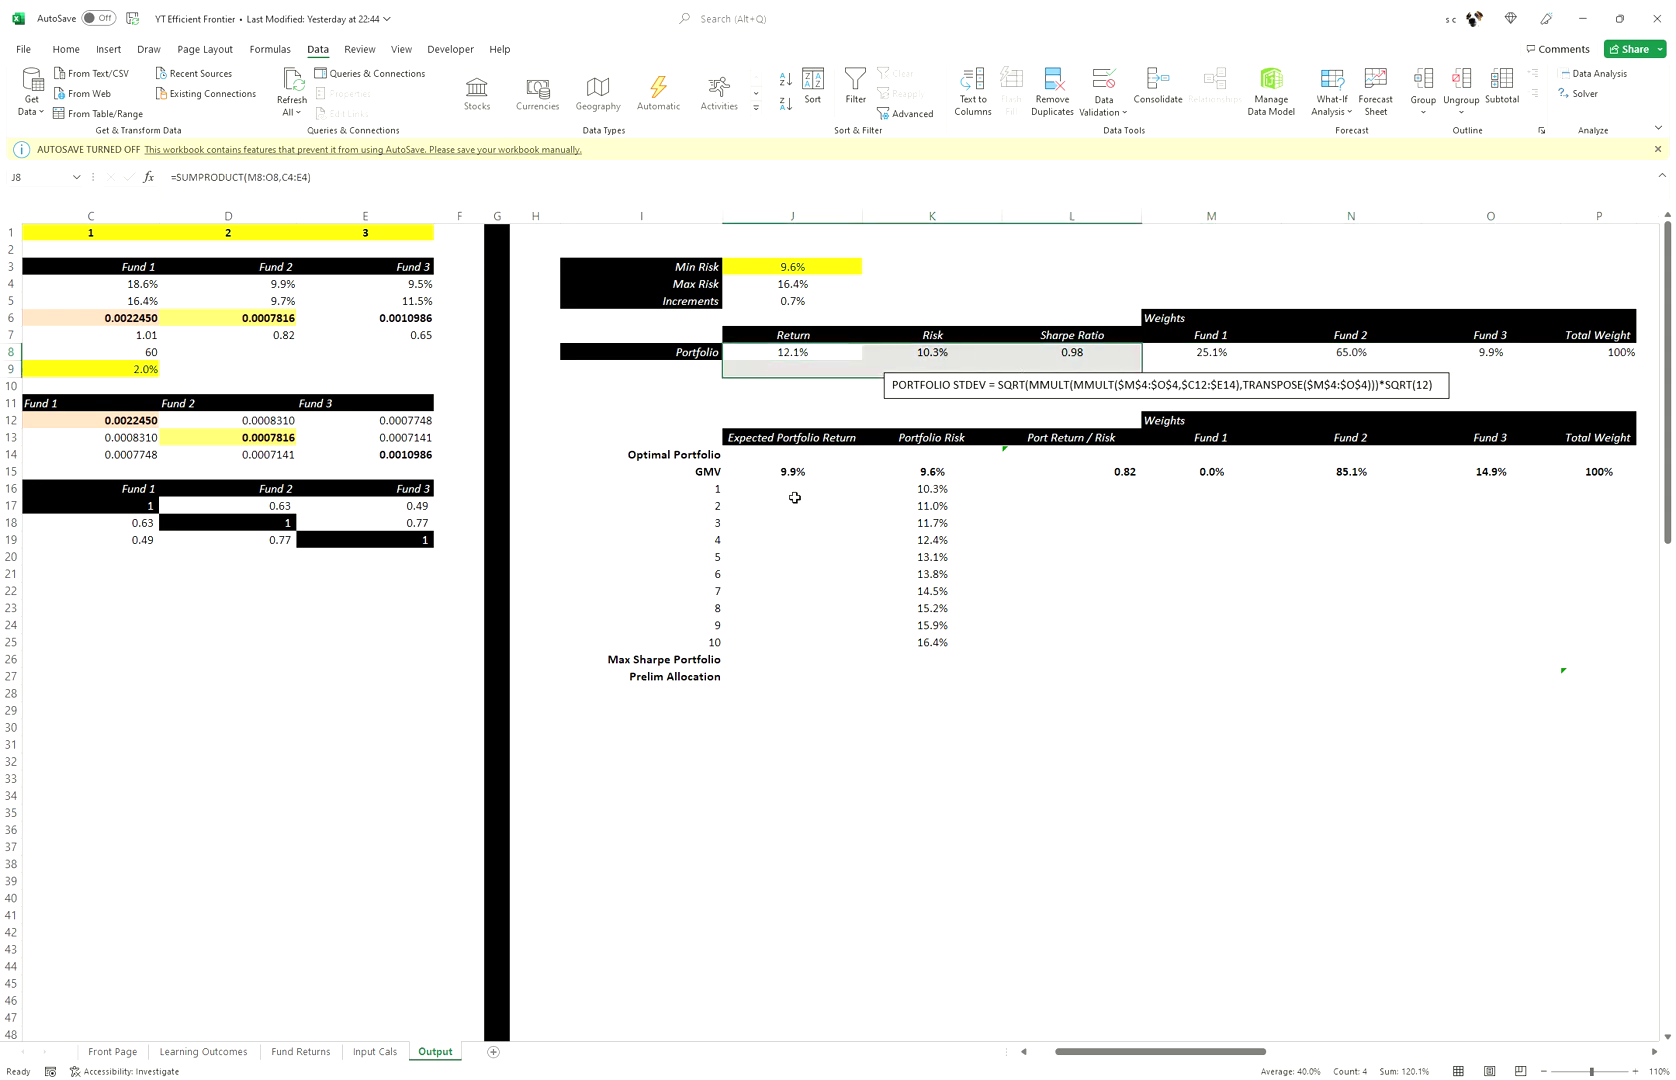
pyautogui.moveTo(794, 497); pyautogui.dragTo(1577, 687)
pyautogui.click(80, 50)
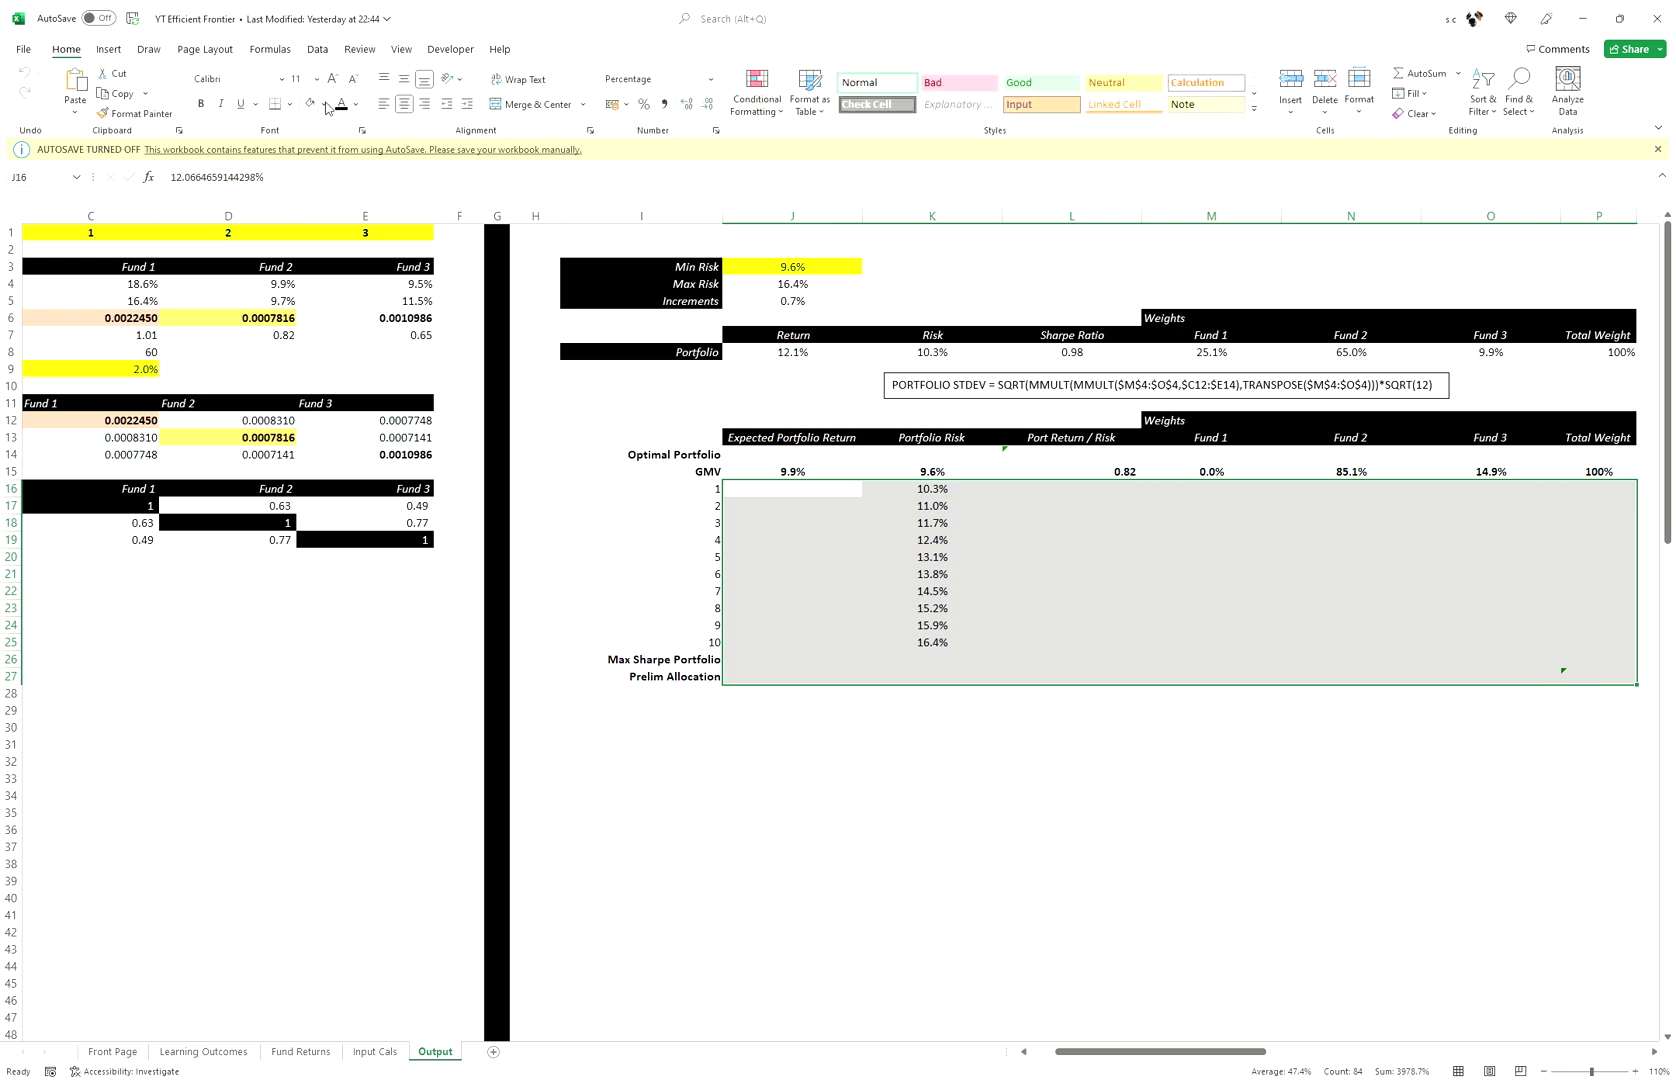
pyautogui.moveTo(780, 495); pyautogui.dragTo(1586, 675)
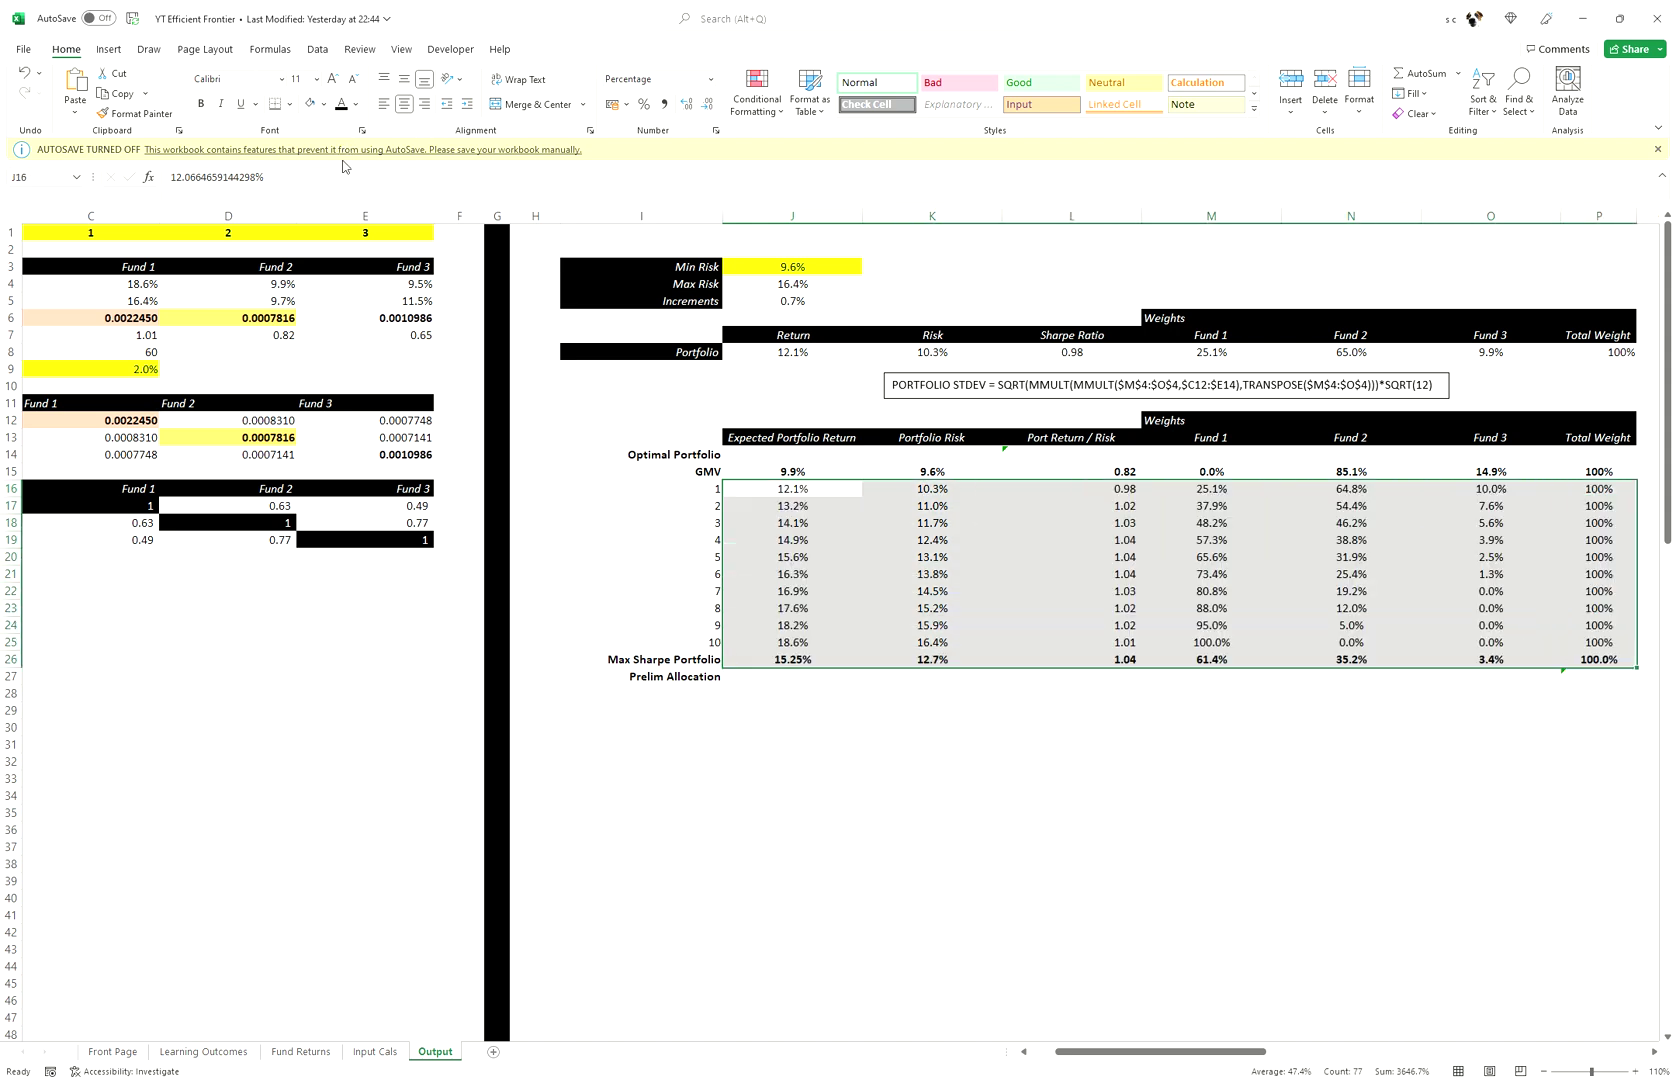
# - Hide the Max Sharpe Portfolio values in J26:P26 by giving them a white font colour
pyautogui.click(794, 680)
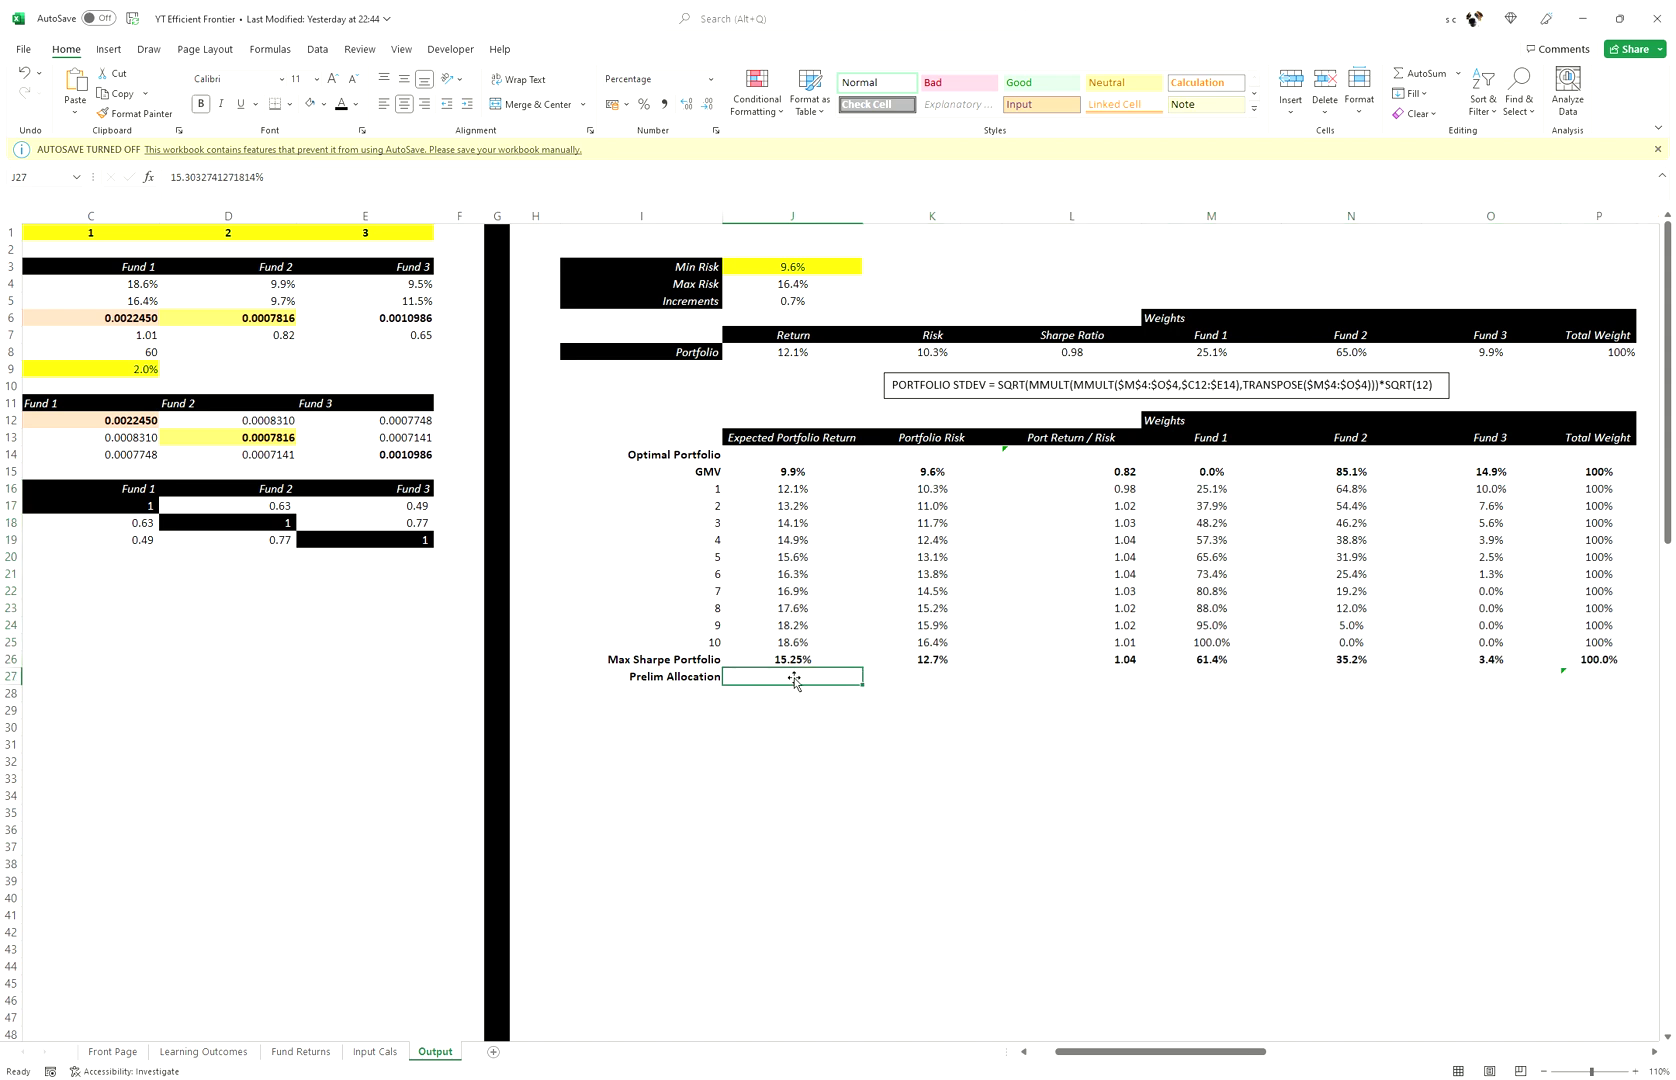
pyautogui.moveTo(793, 662); pyautogui.dragTo(1205, 663)
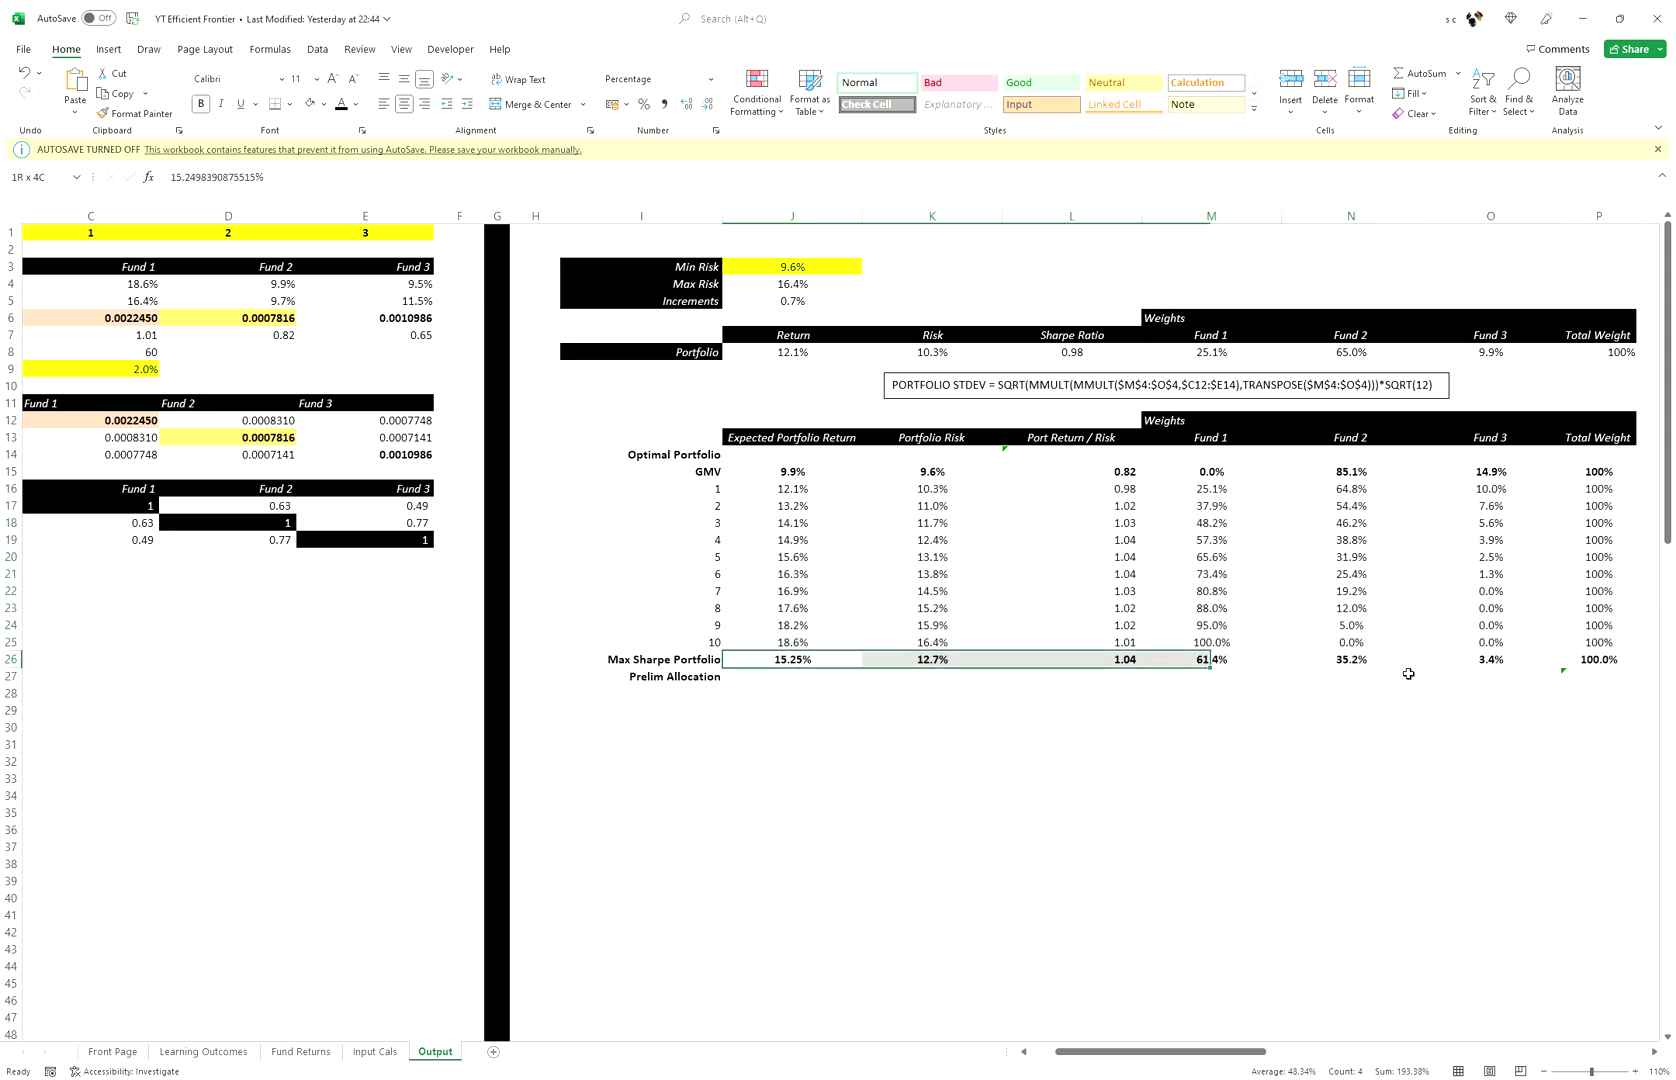
pyautogui.moveTo(1408, 674); pyautogui.dragTo(1610, 670)
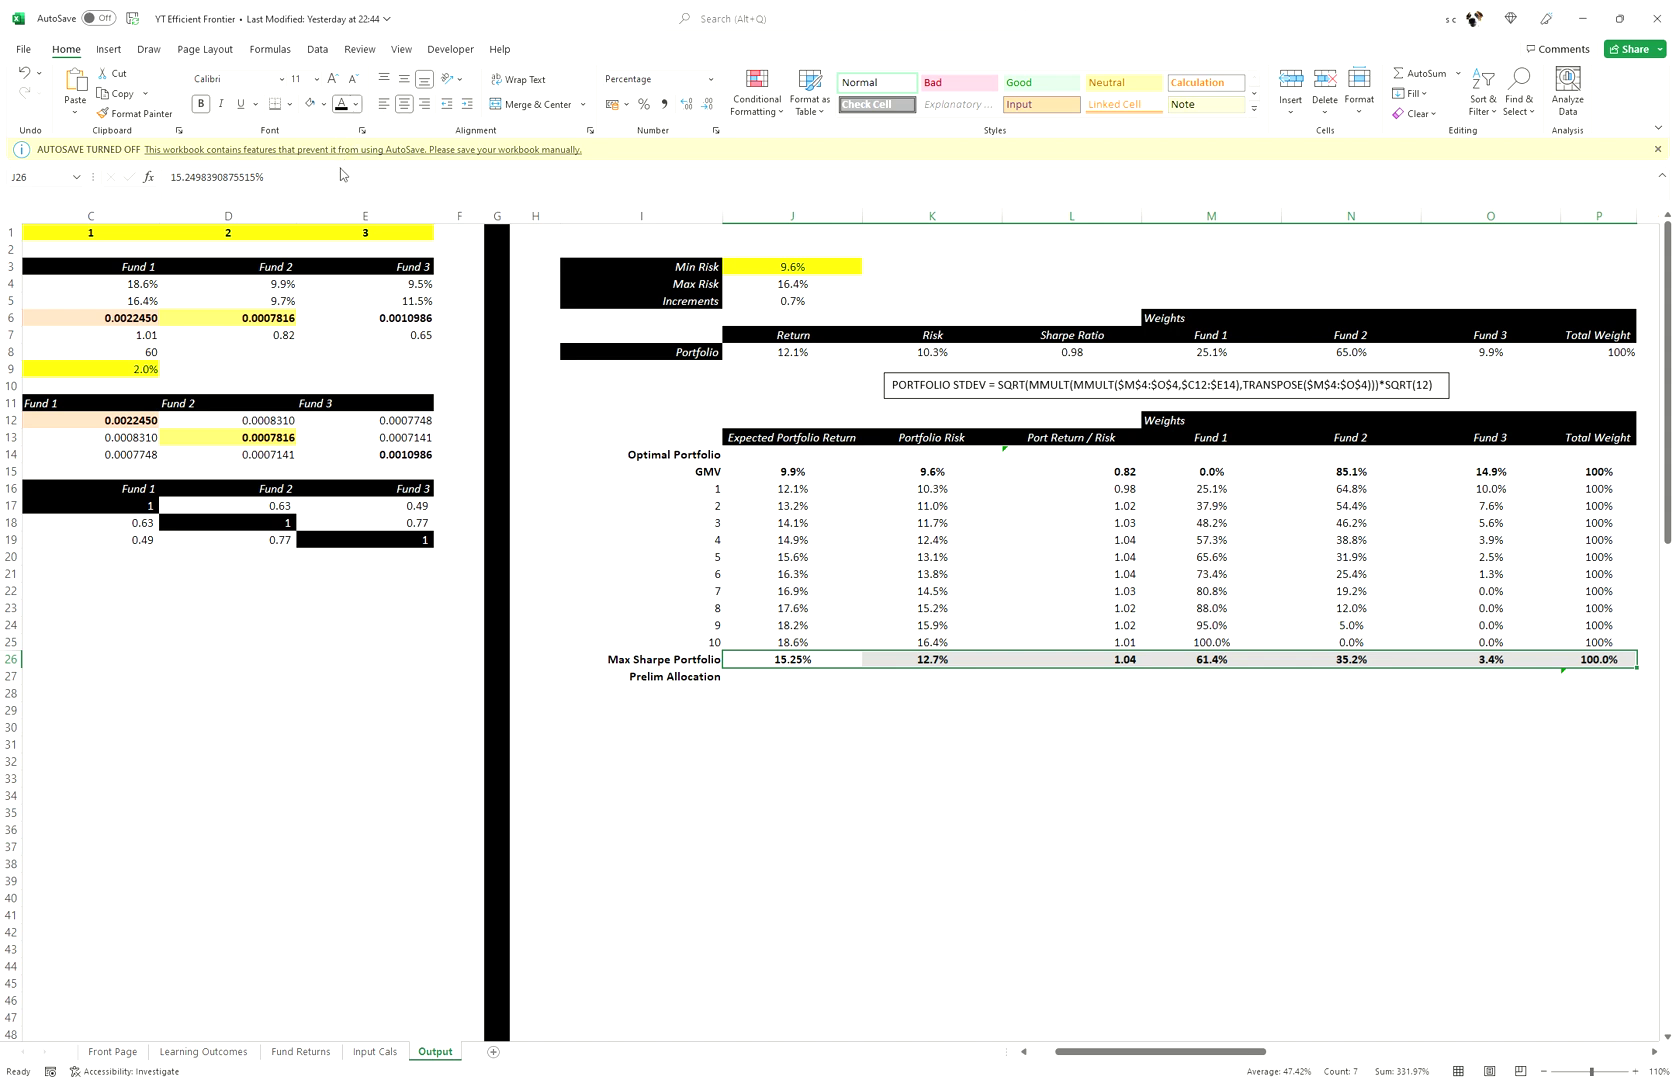
pyautogui.press('Delete')
pyautogui.click(931, 761)
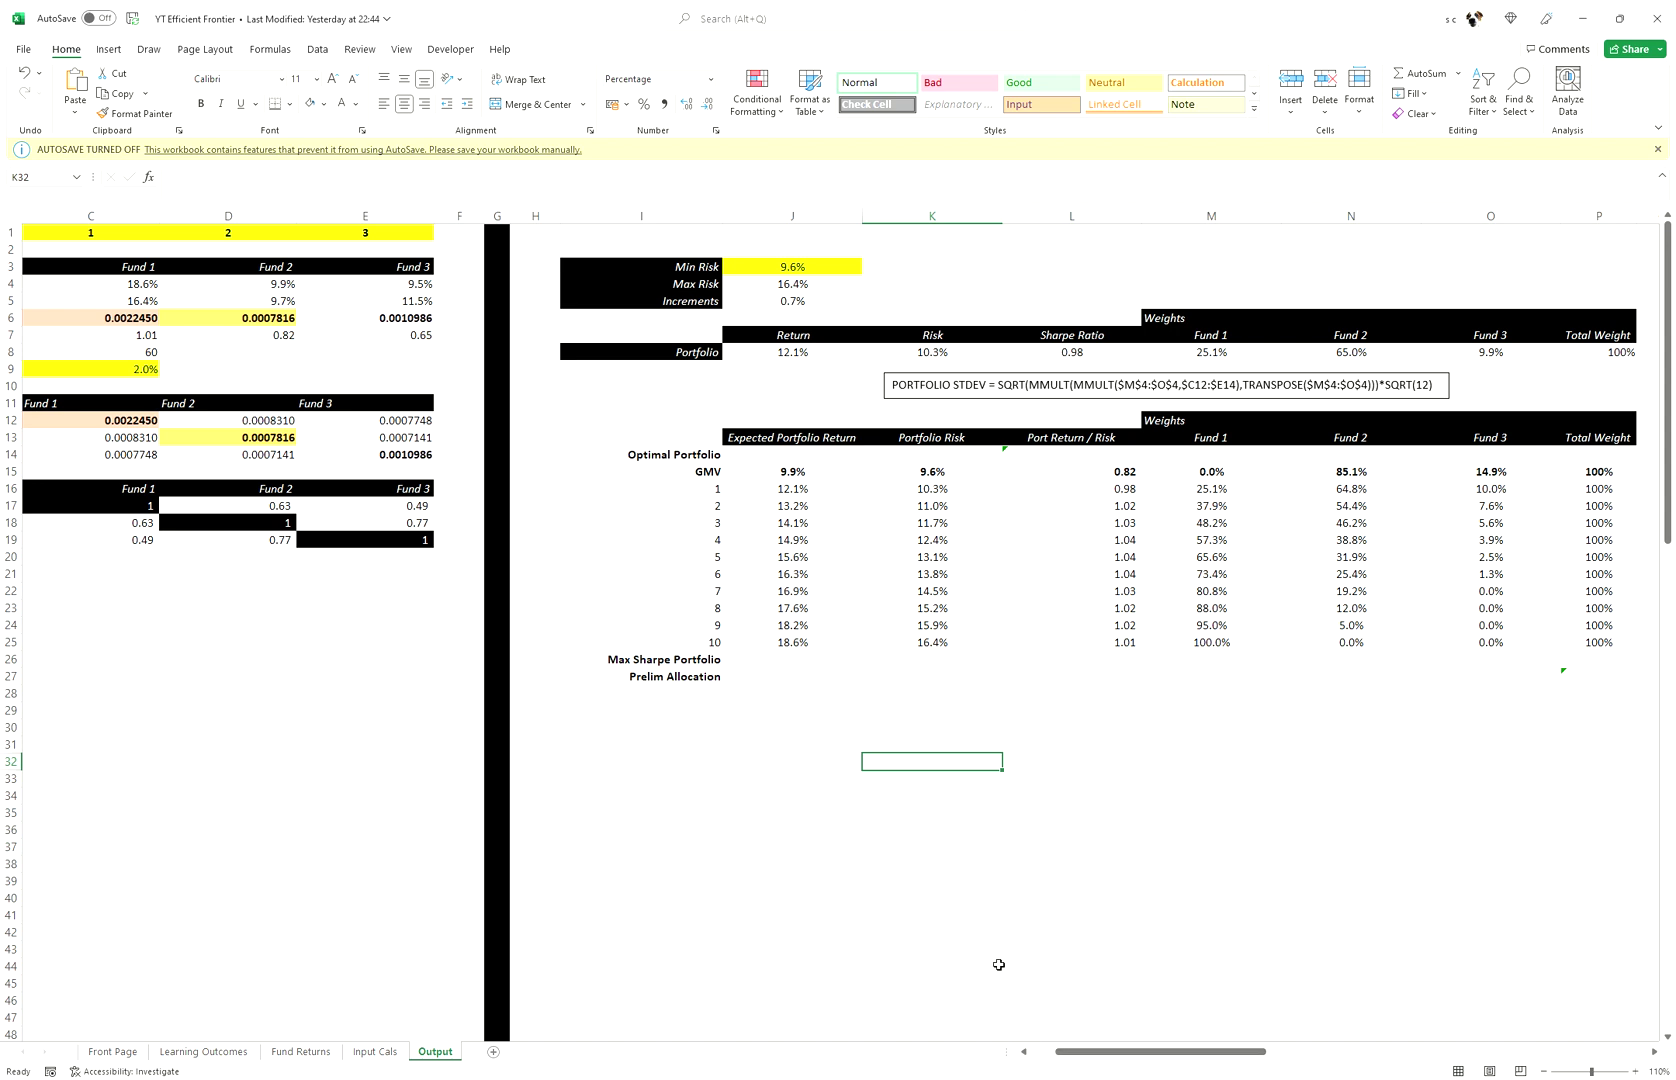
# - Check the Sharpe ratio formula in L8 and move the Max Sharpe Solver reference picture beneath the results table
pyautogui.click(1072, 352)
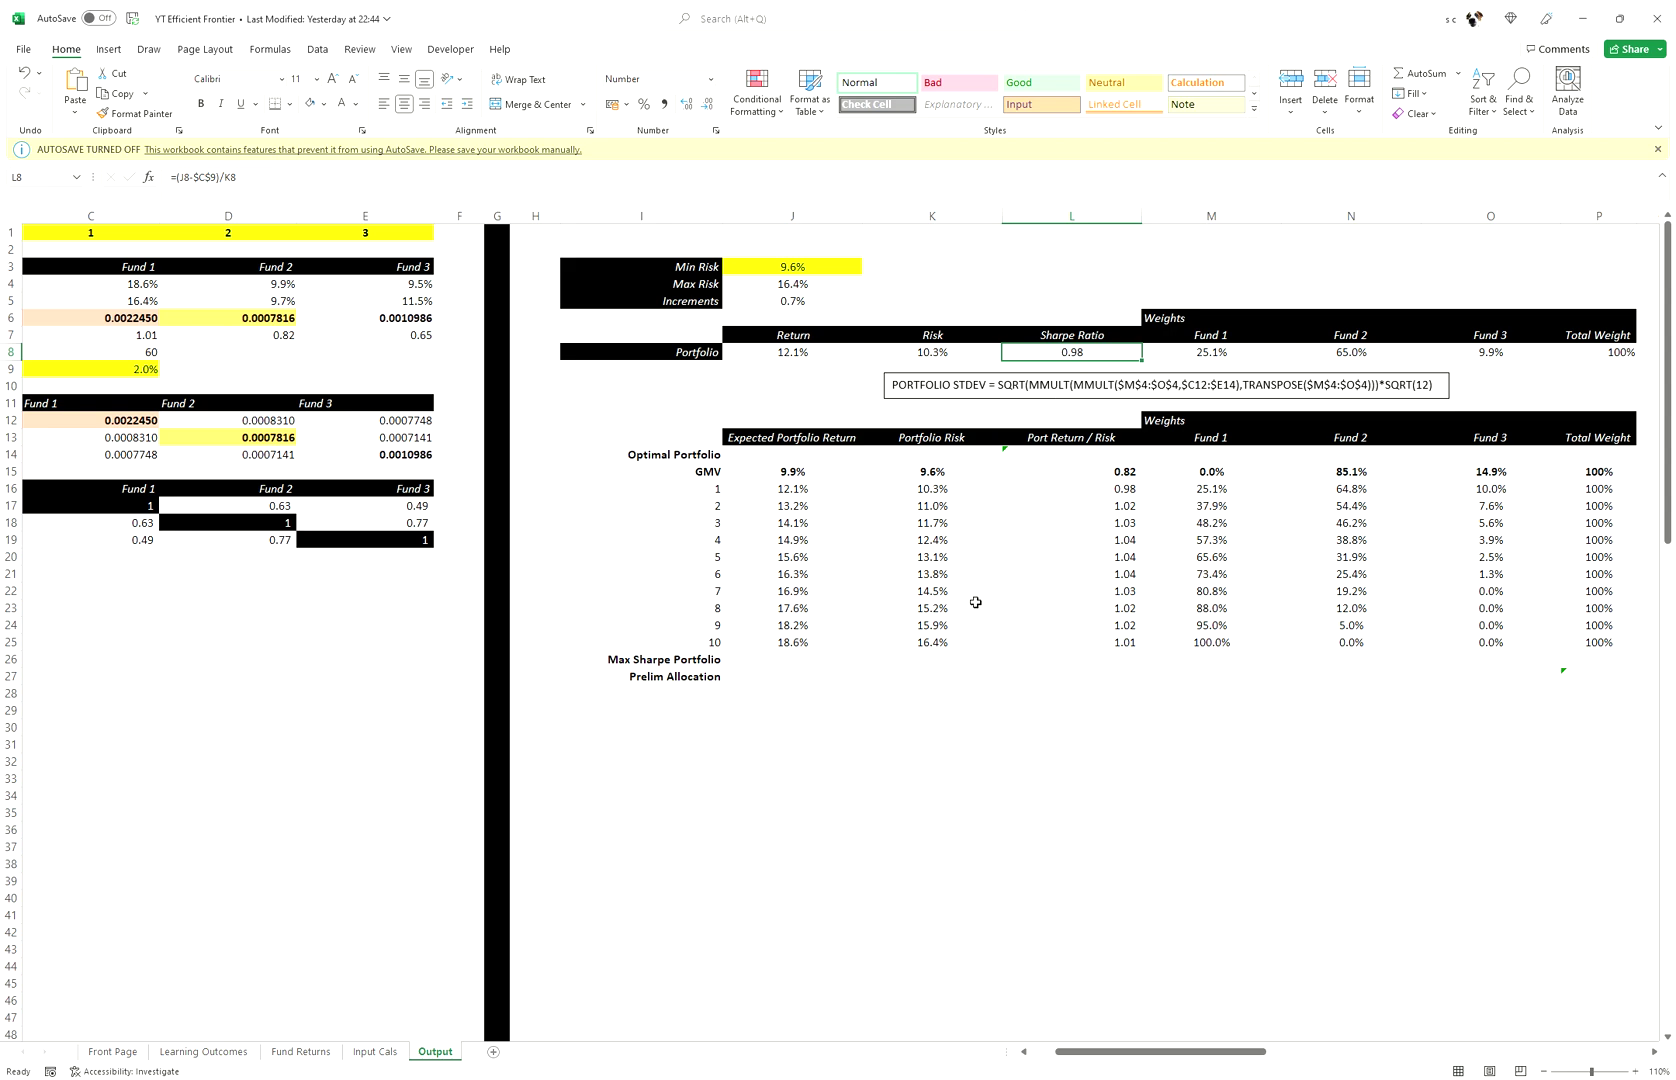
pyautogui.moveTo(980, 734); pyautogui.dragTo(946, 622)
pyautogui.click(643, 376)
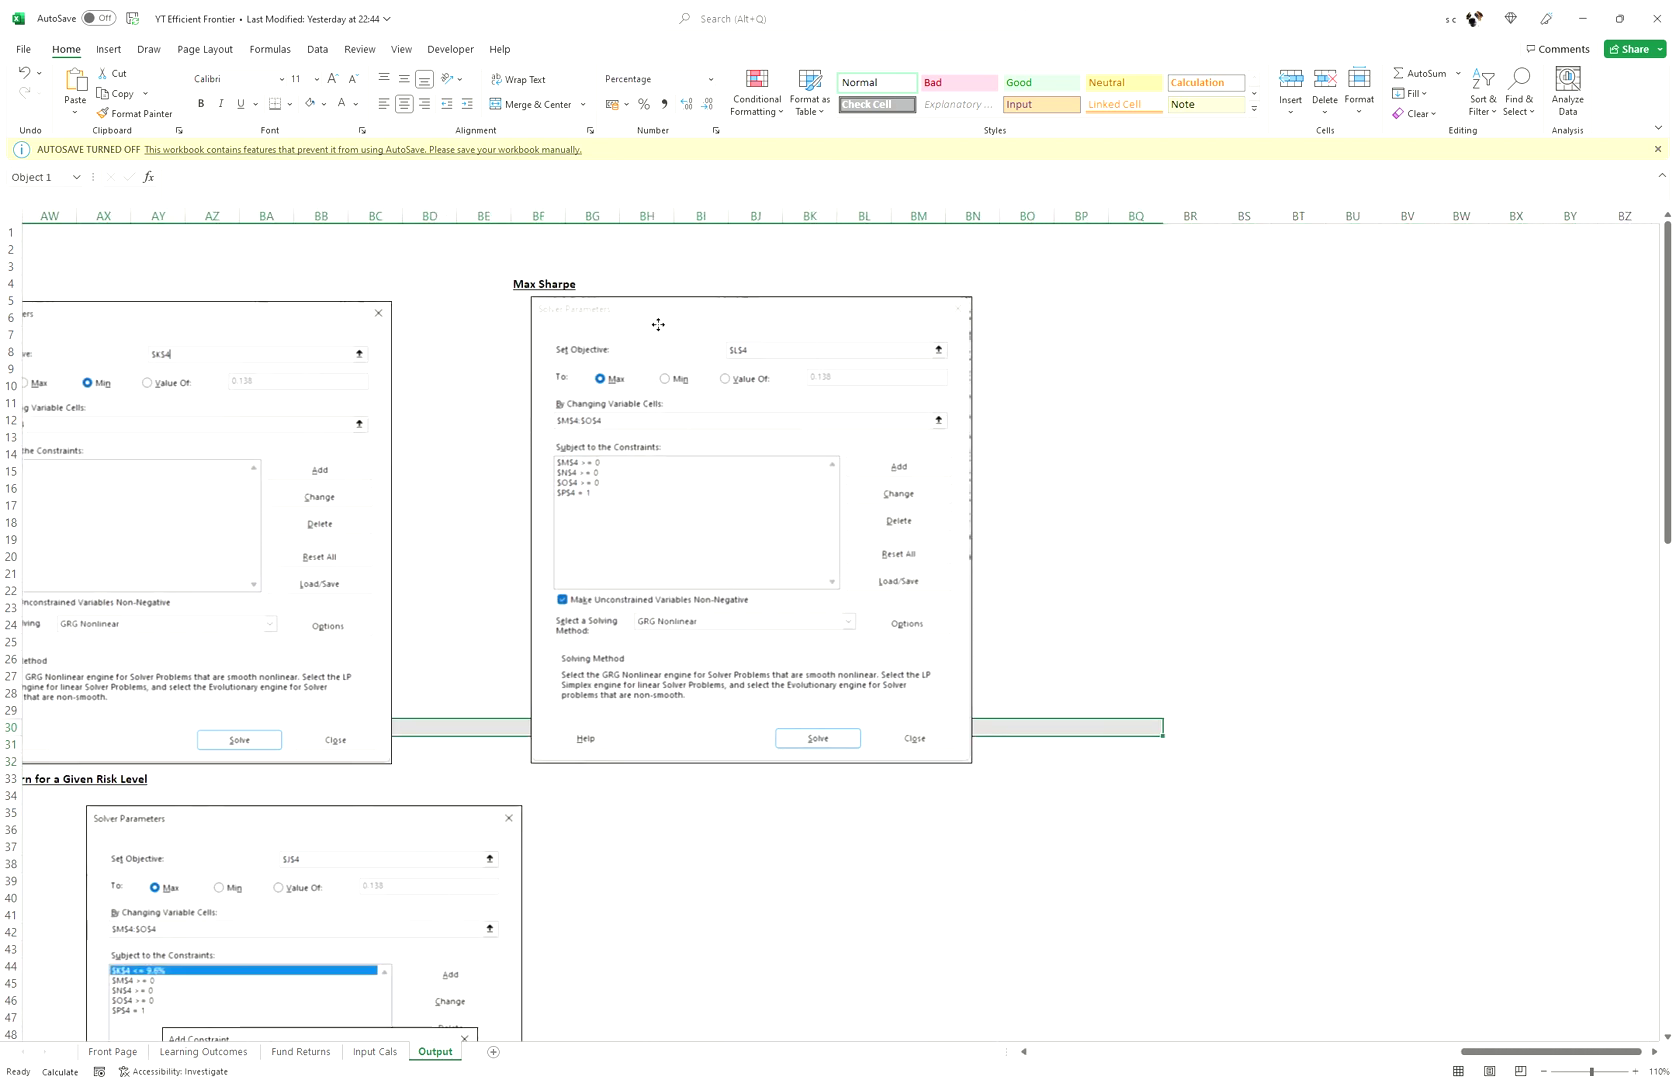
pyautogui.press('Delete')
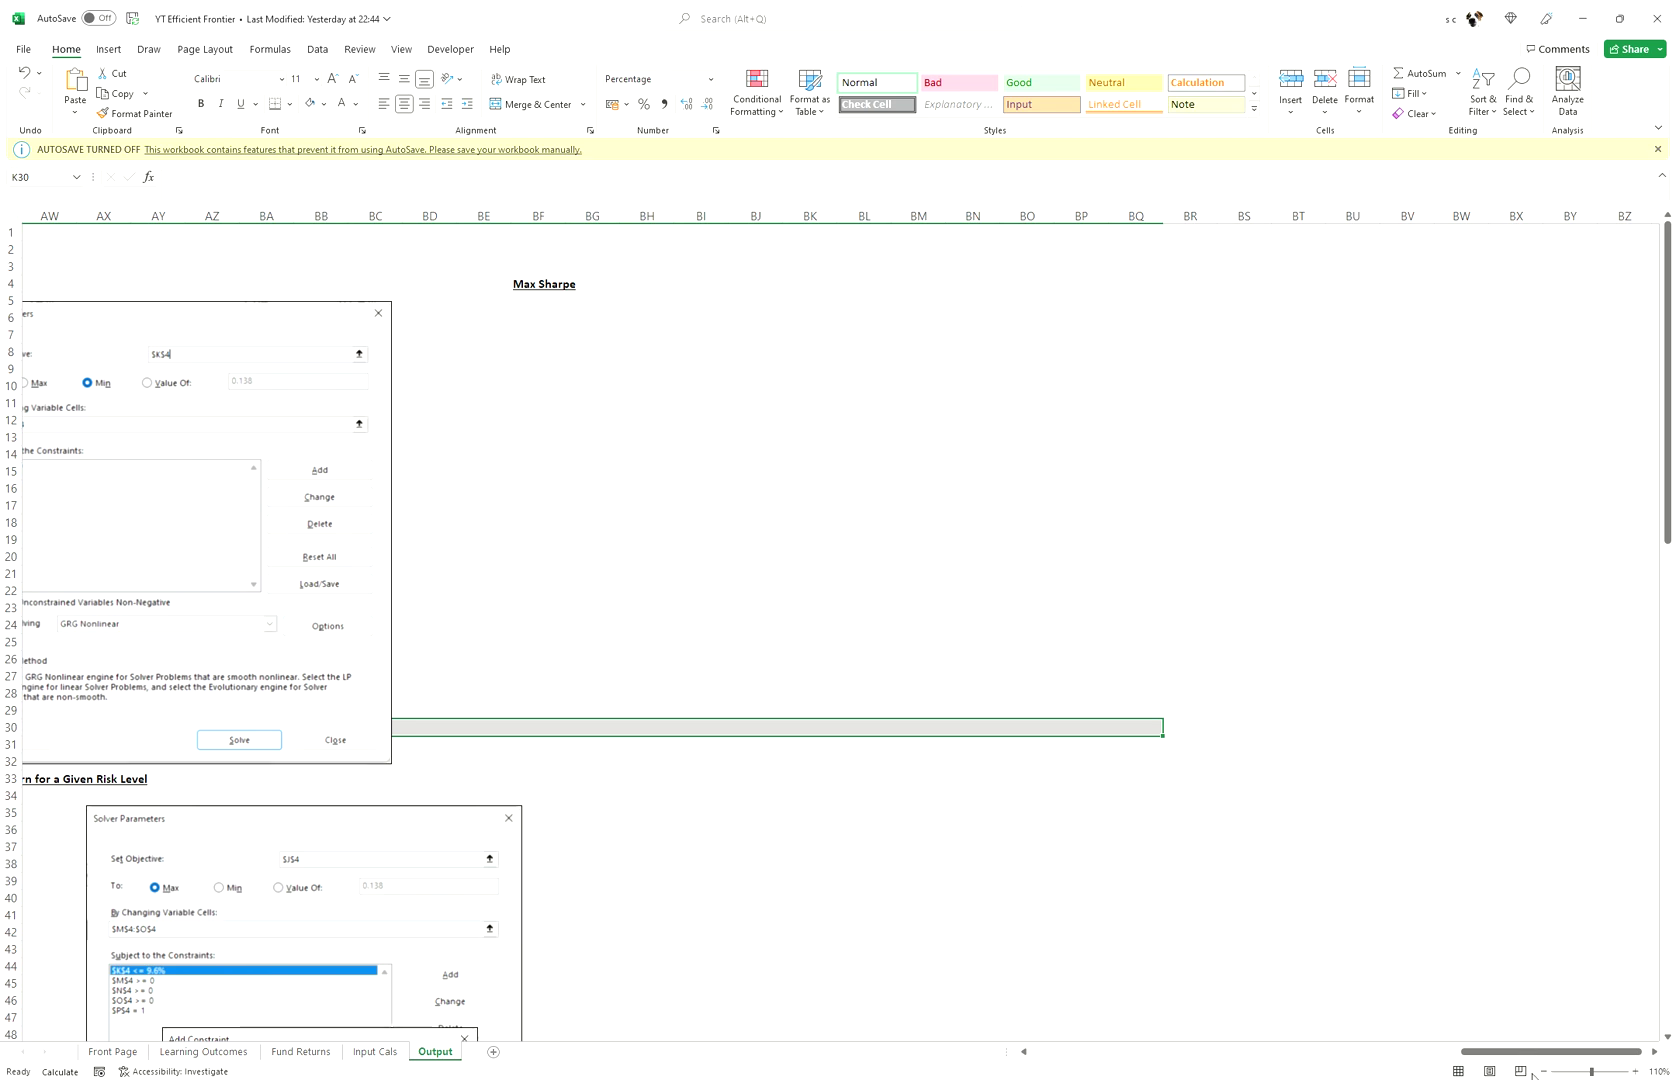
pyautogui.moveTo(1524, 1060); pyautogui.dragTo(940, 1062)
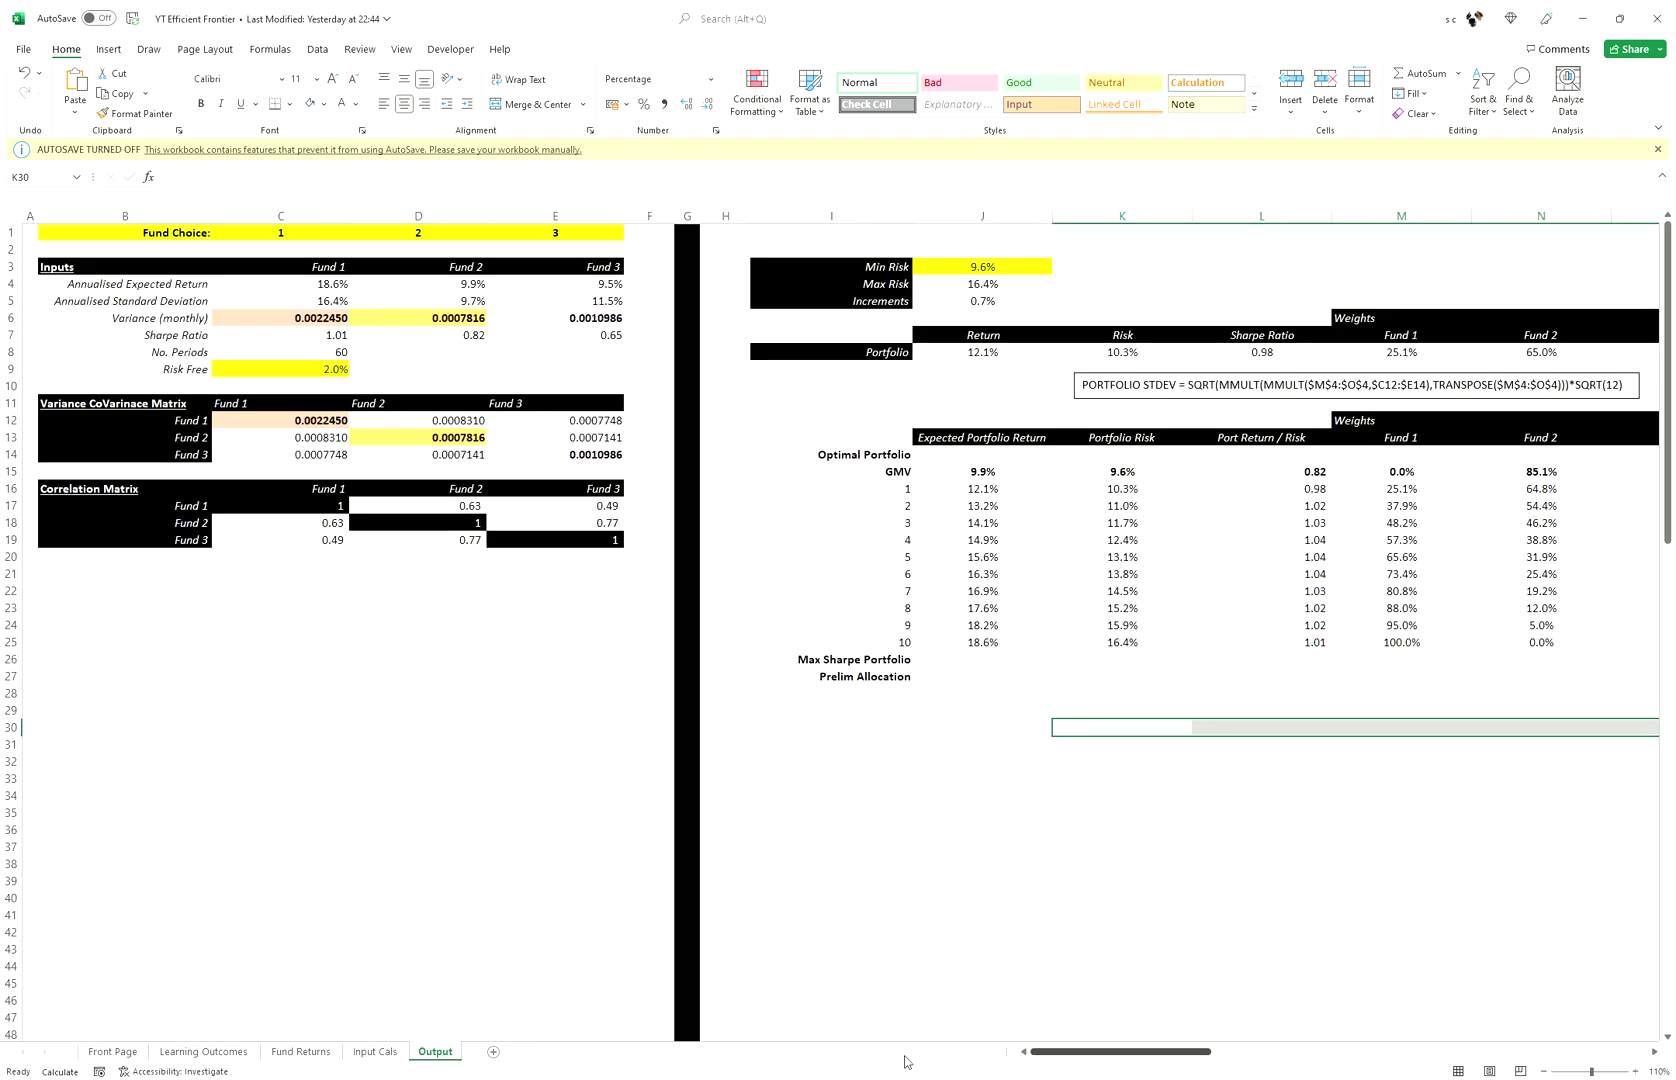
pyautogui.click(1255, 675)
pyautogui.hotkey('ctrl', 'v')
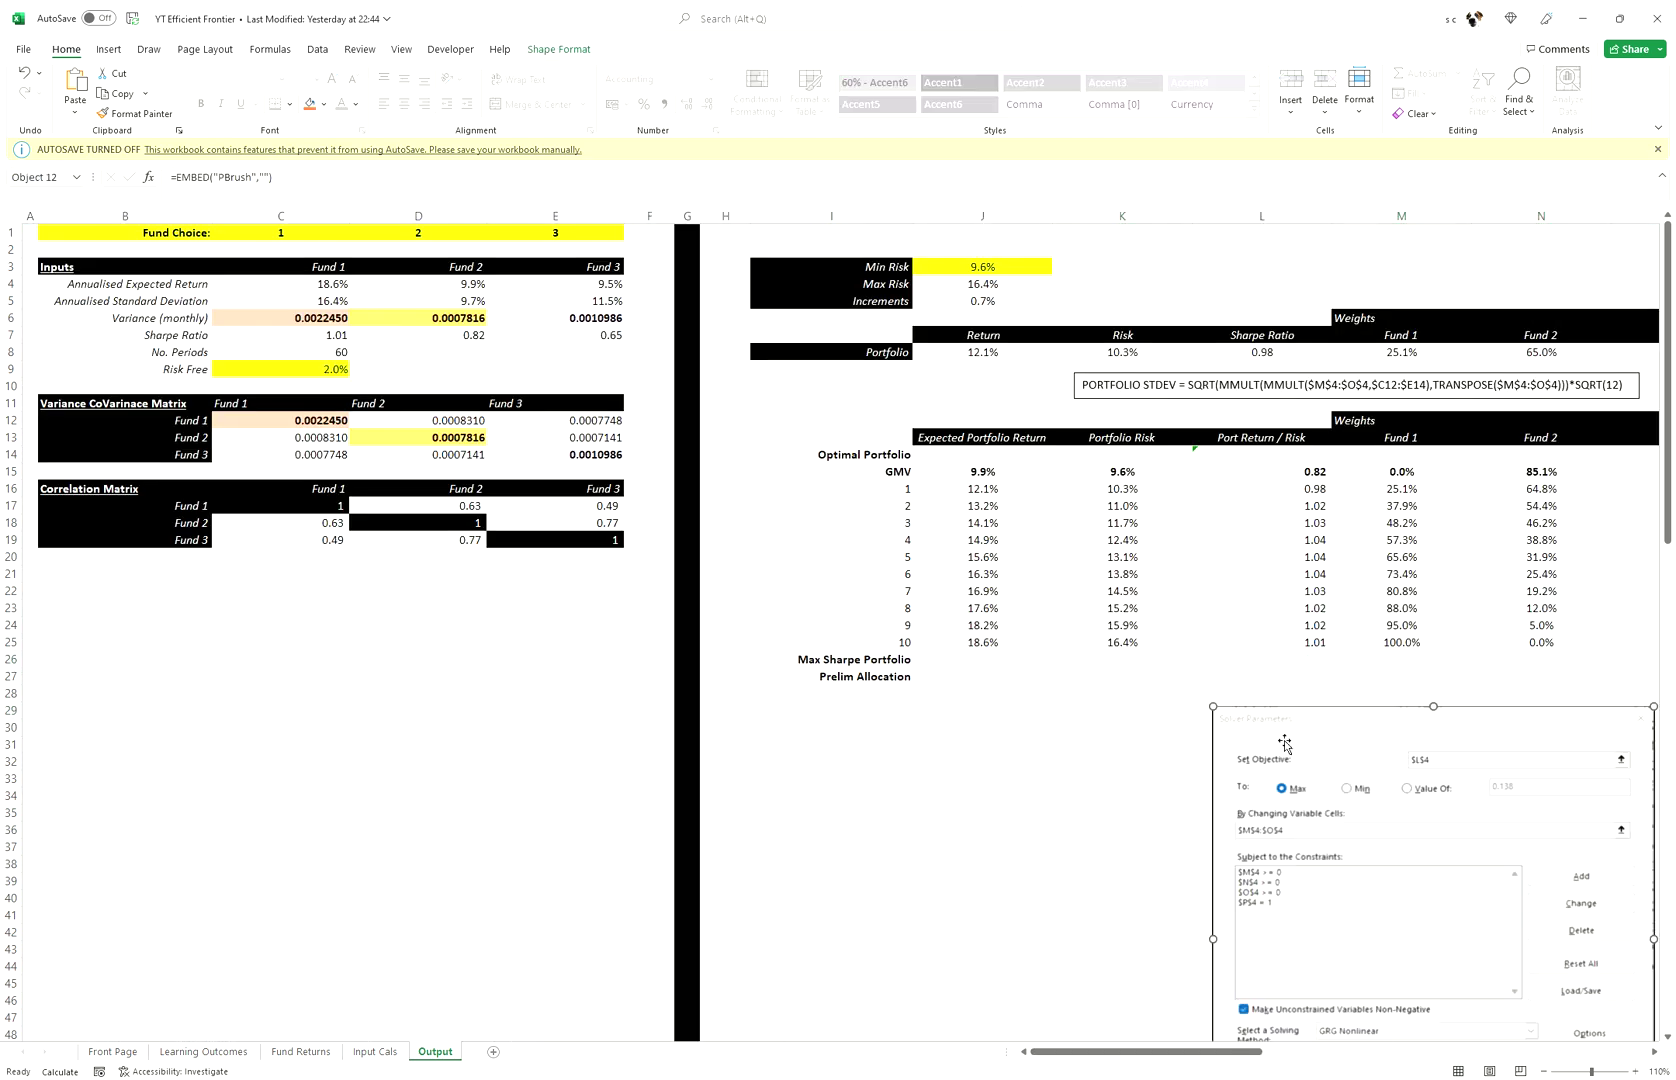
# - Reposition the pasted Solver reference picture over the lower part of the results table
pyautogui.moveTo(1478, 676); pyautogui.dragTo(1612, 665)
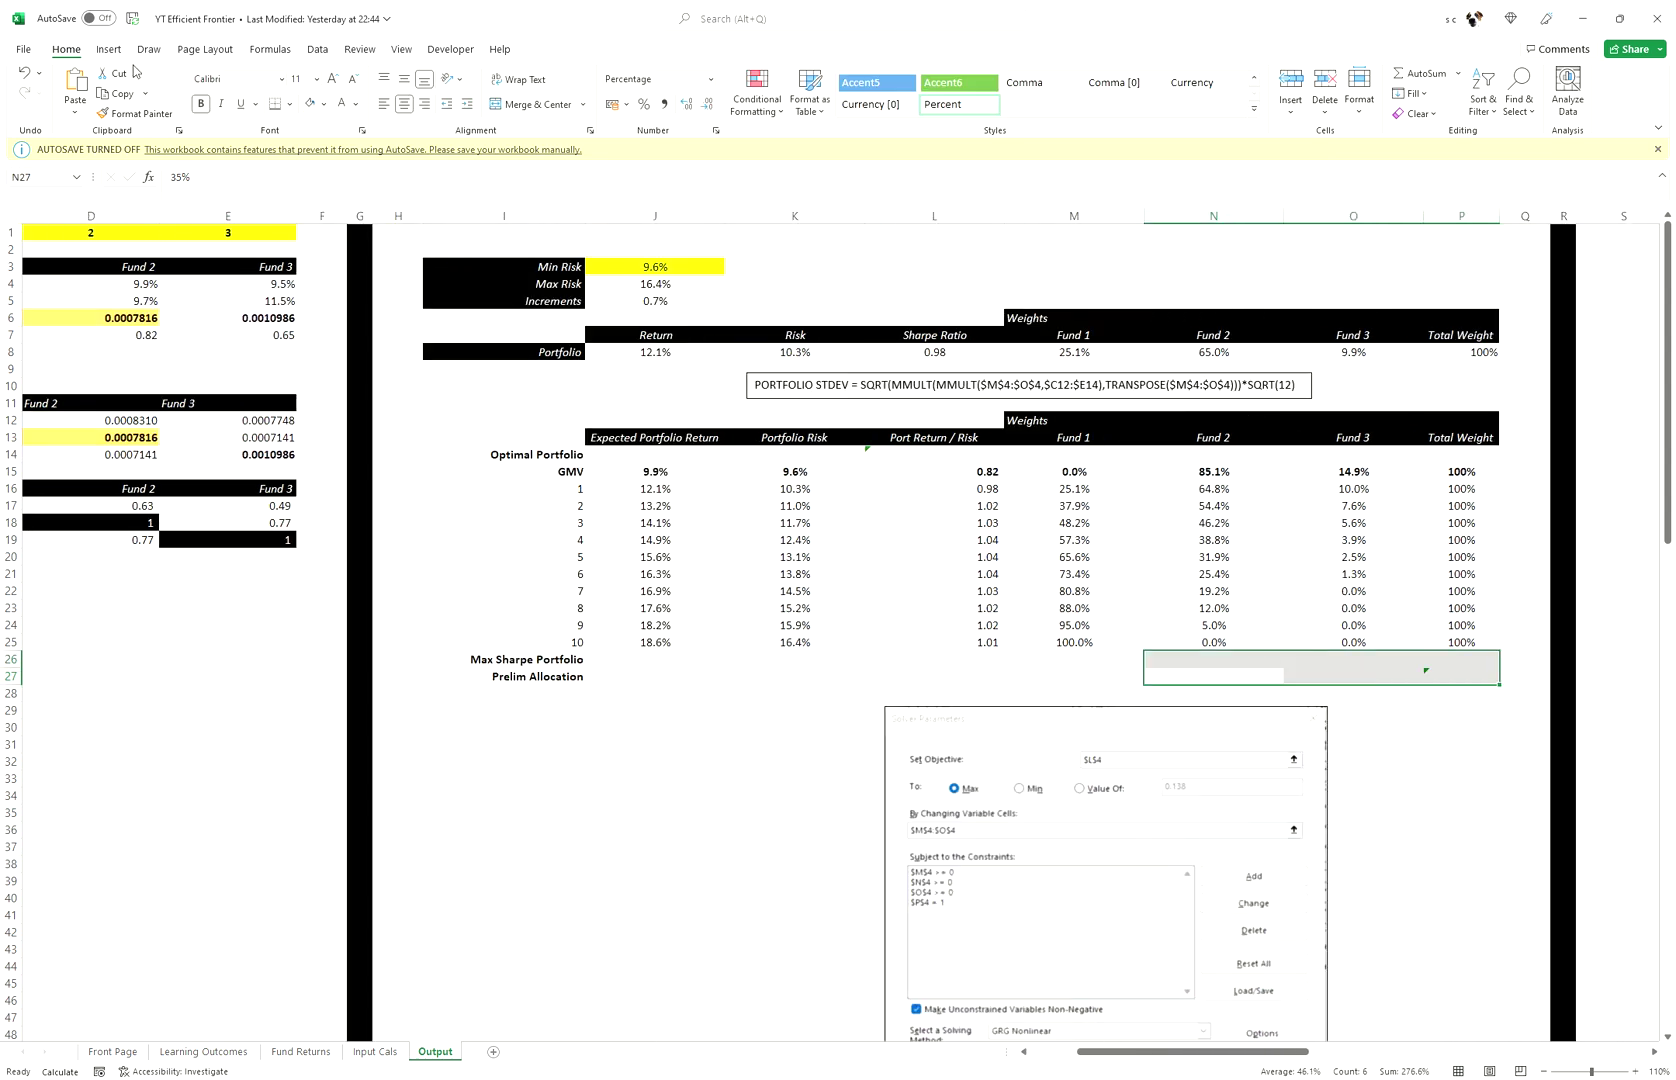
pyautogui.click(327, 52)
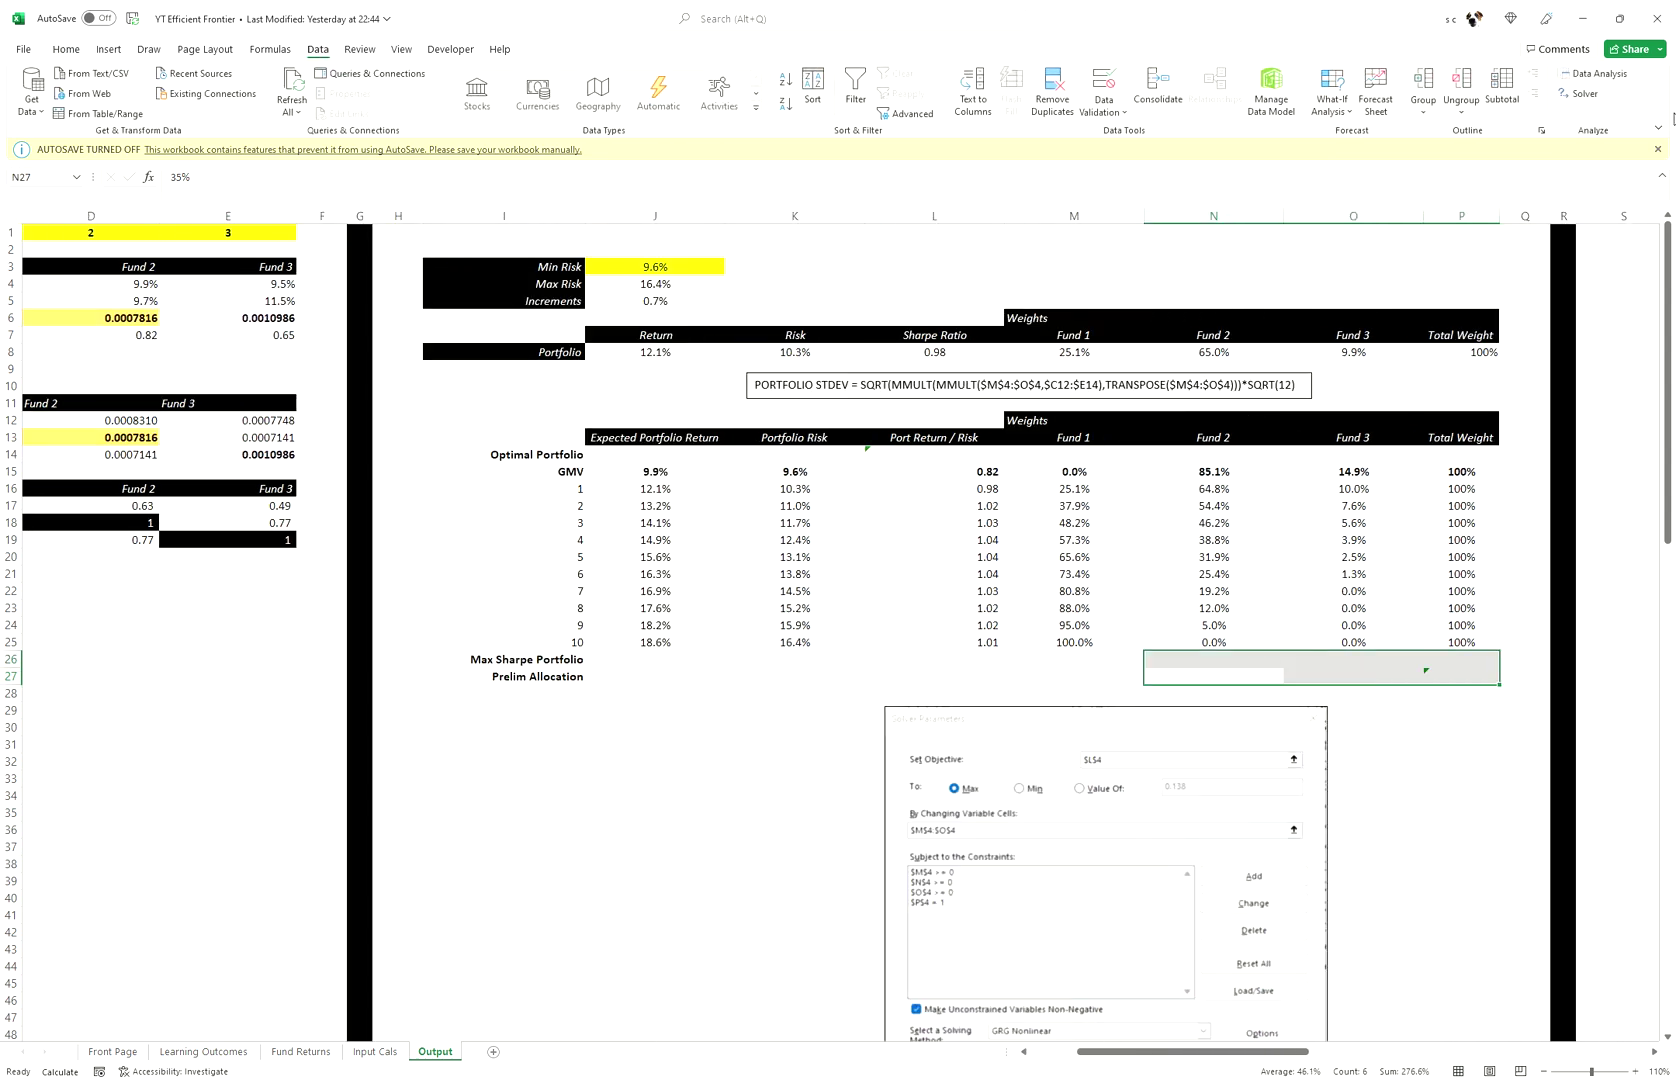
pyautogui.click(1584, 94)
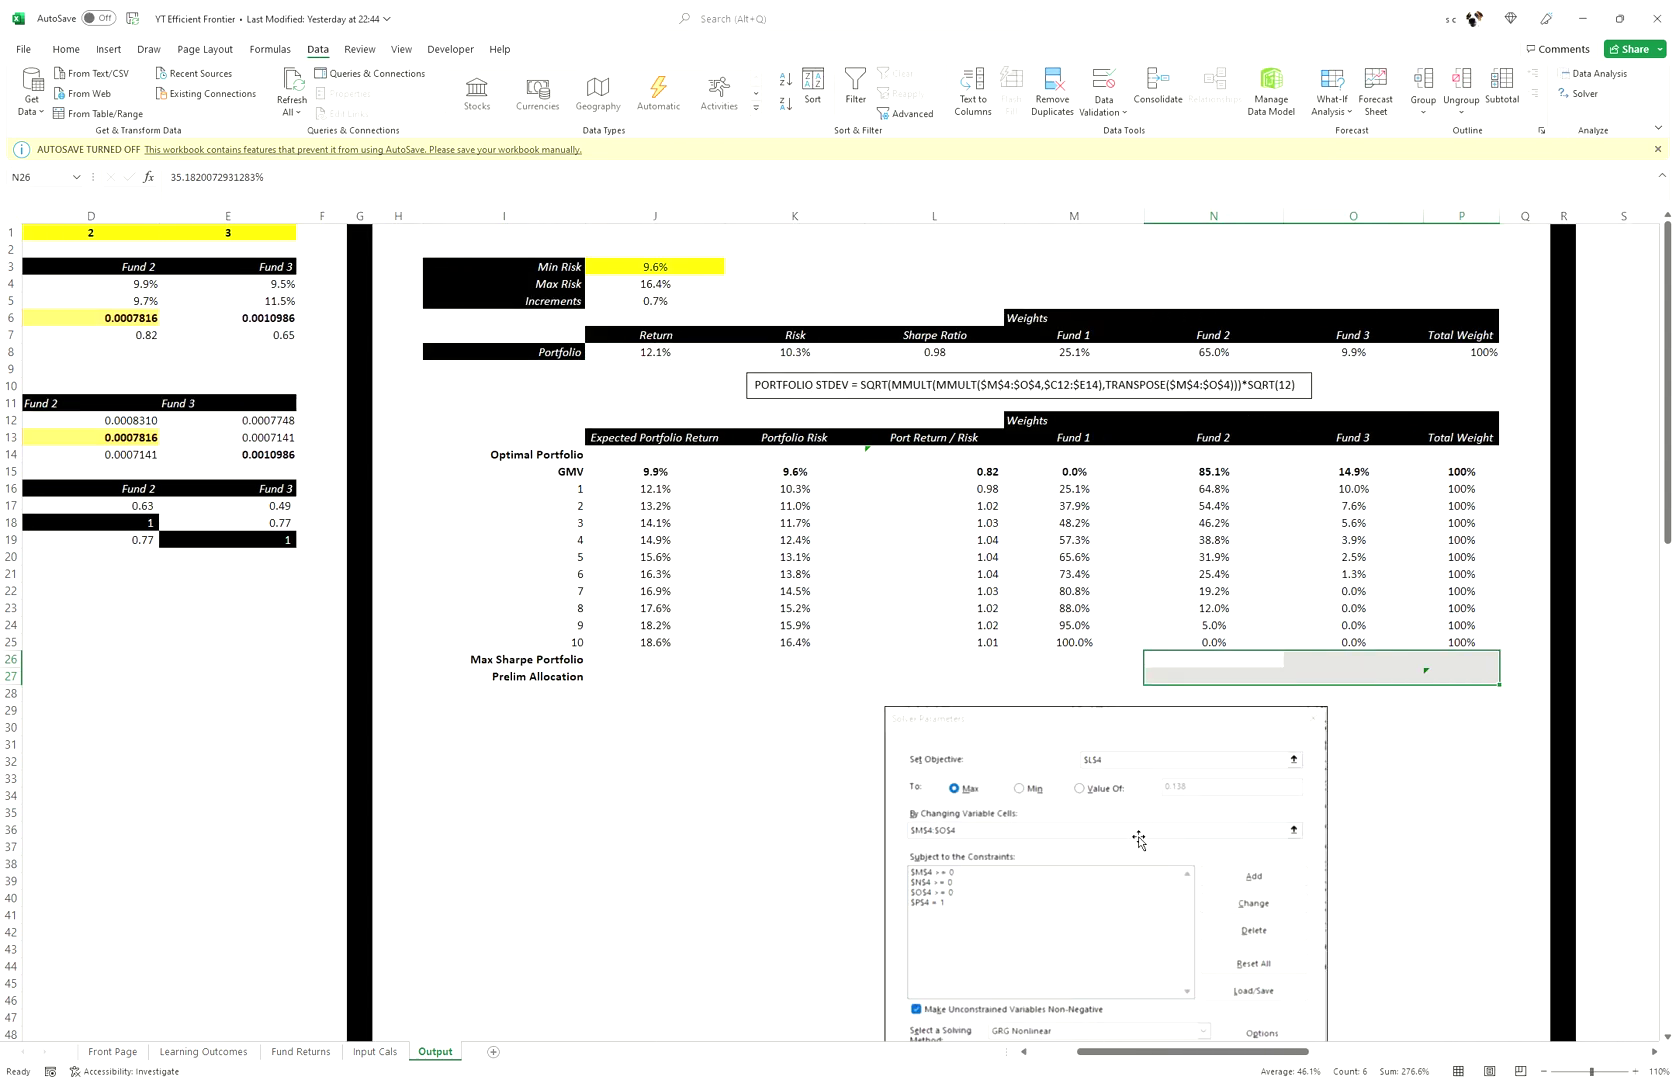
pyautogui.moveTo(1110, 720)
pyautogui.mouseDown()
pyautogui.moveTo(973, 684)
pyautogui.moveTo(989, 479)
pyautogui.mouseUp()
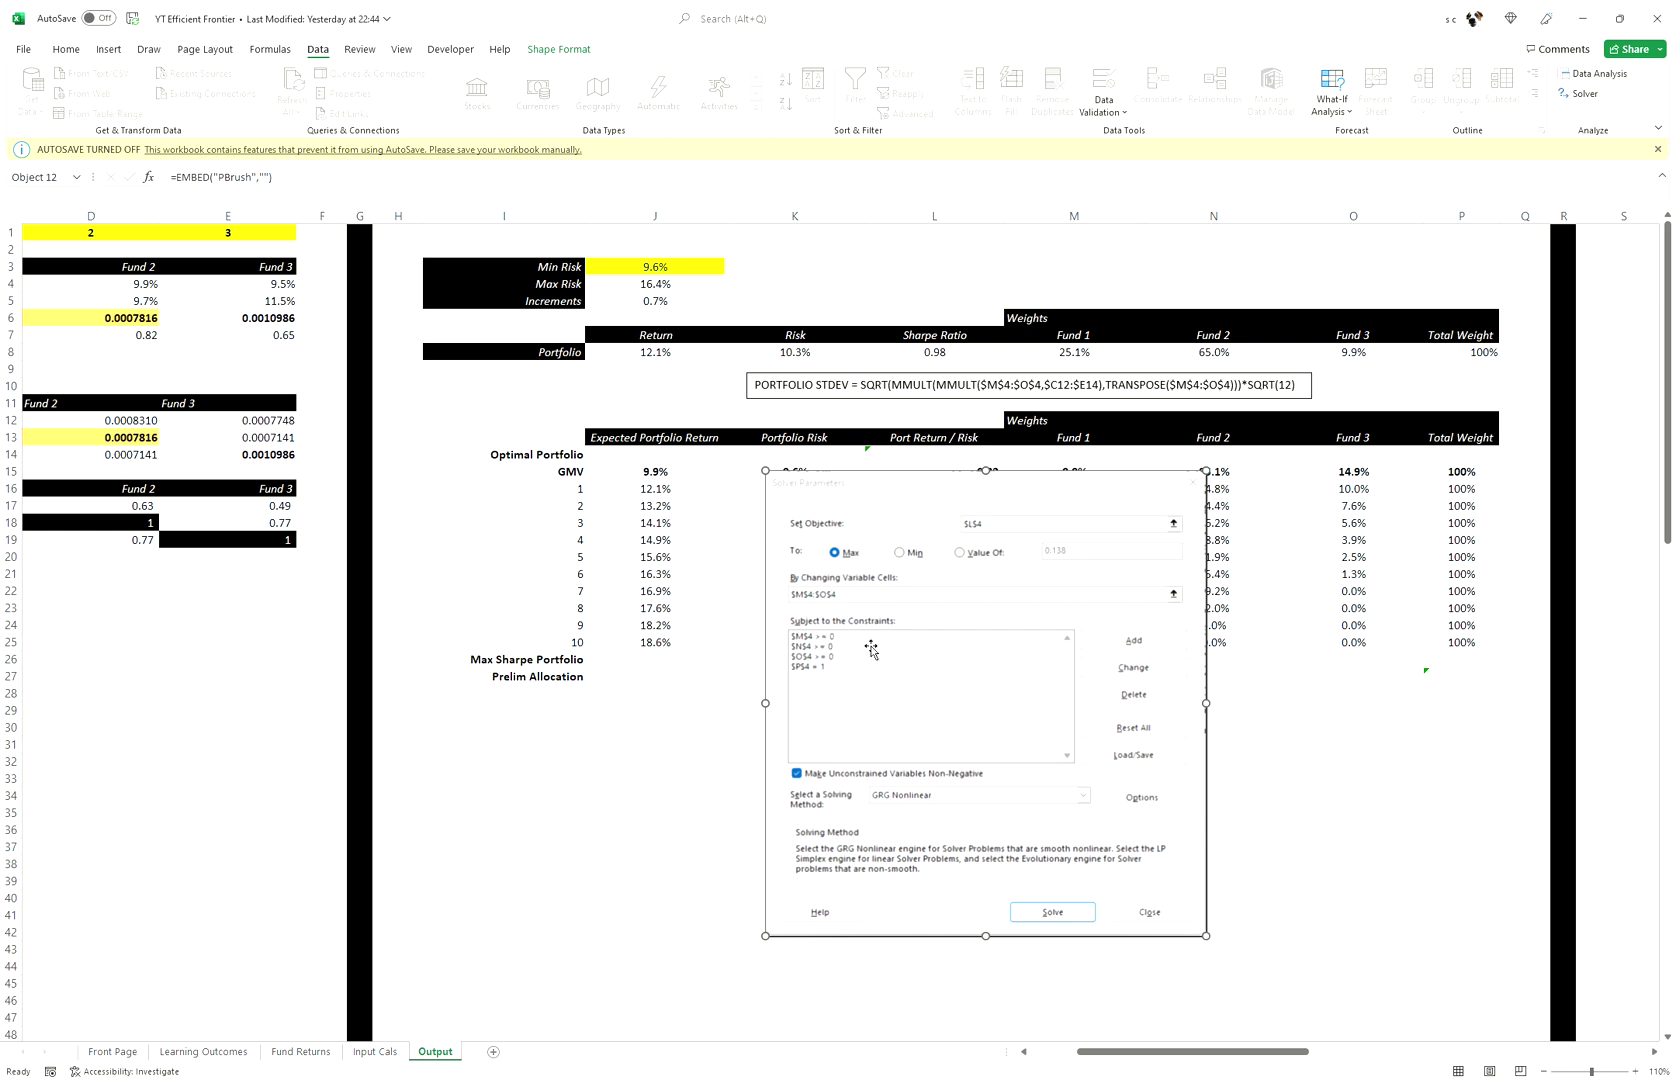
pyautogui.moveTo(910, 500); pyautogui.dragTo(940, 640)
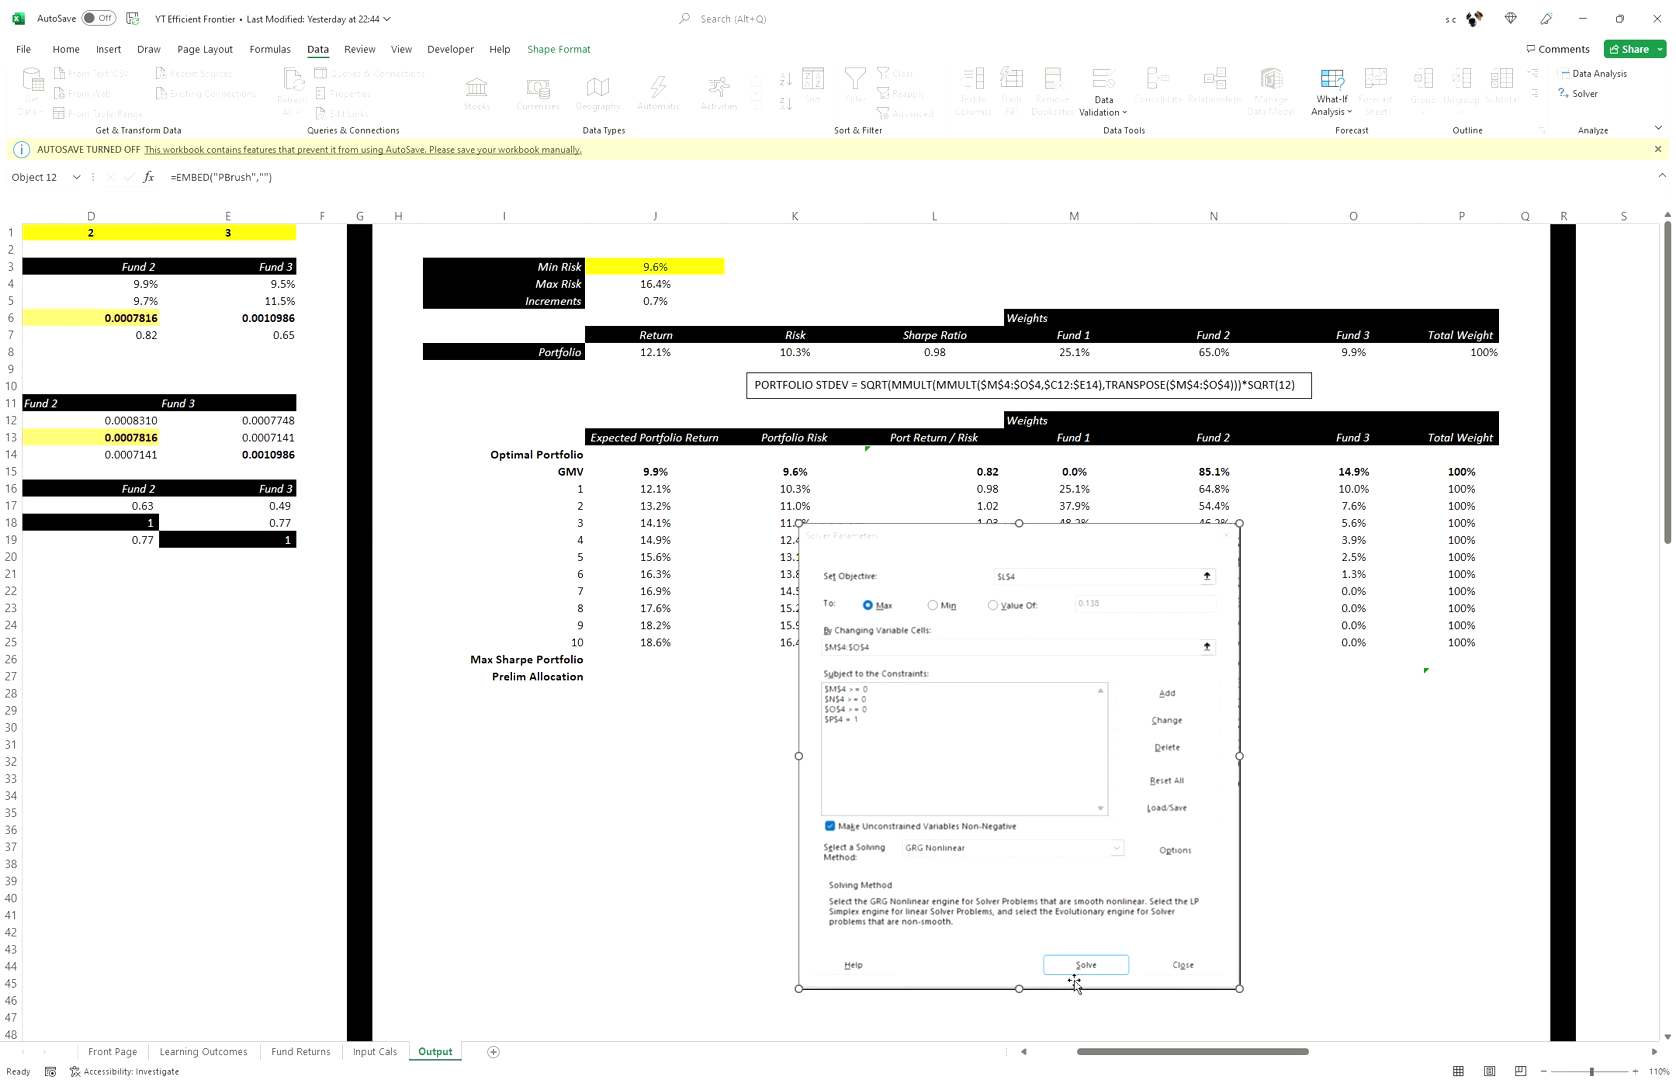
# - Delete the portfolio risk constraint in Solver and solve for the maximum Sharpe ratio in cell L8
pyautogui.click(1575, 103)
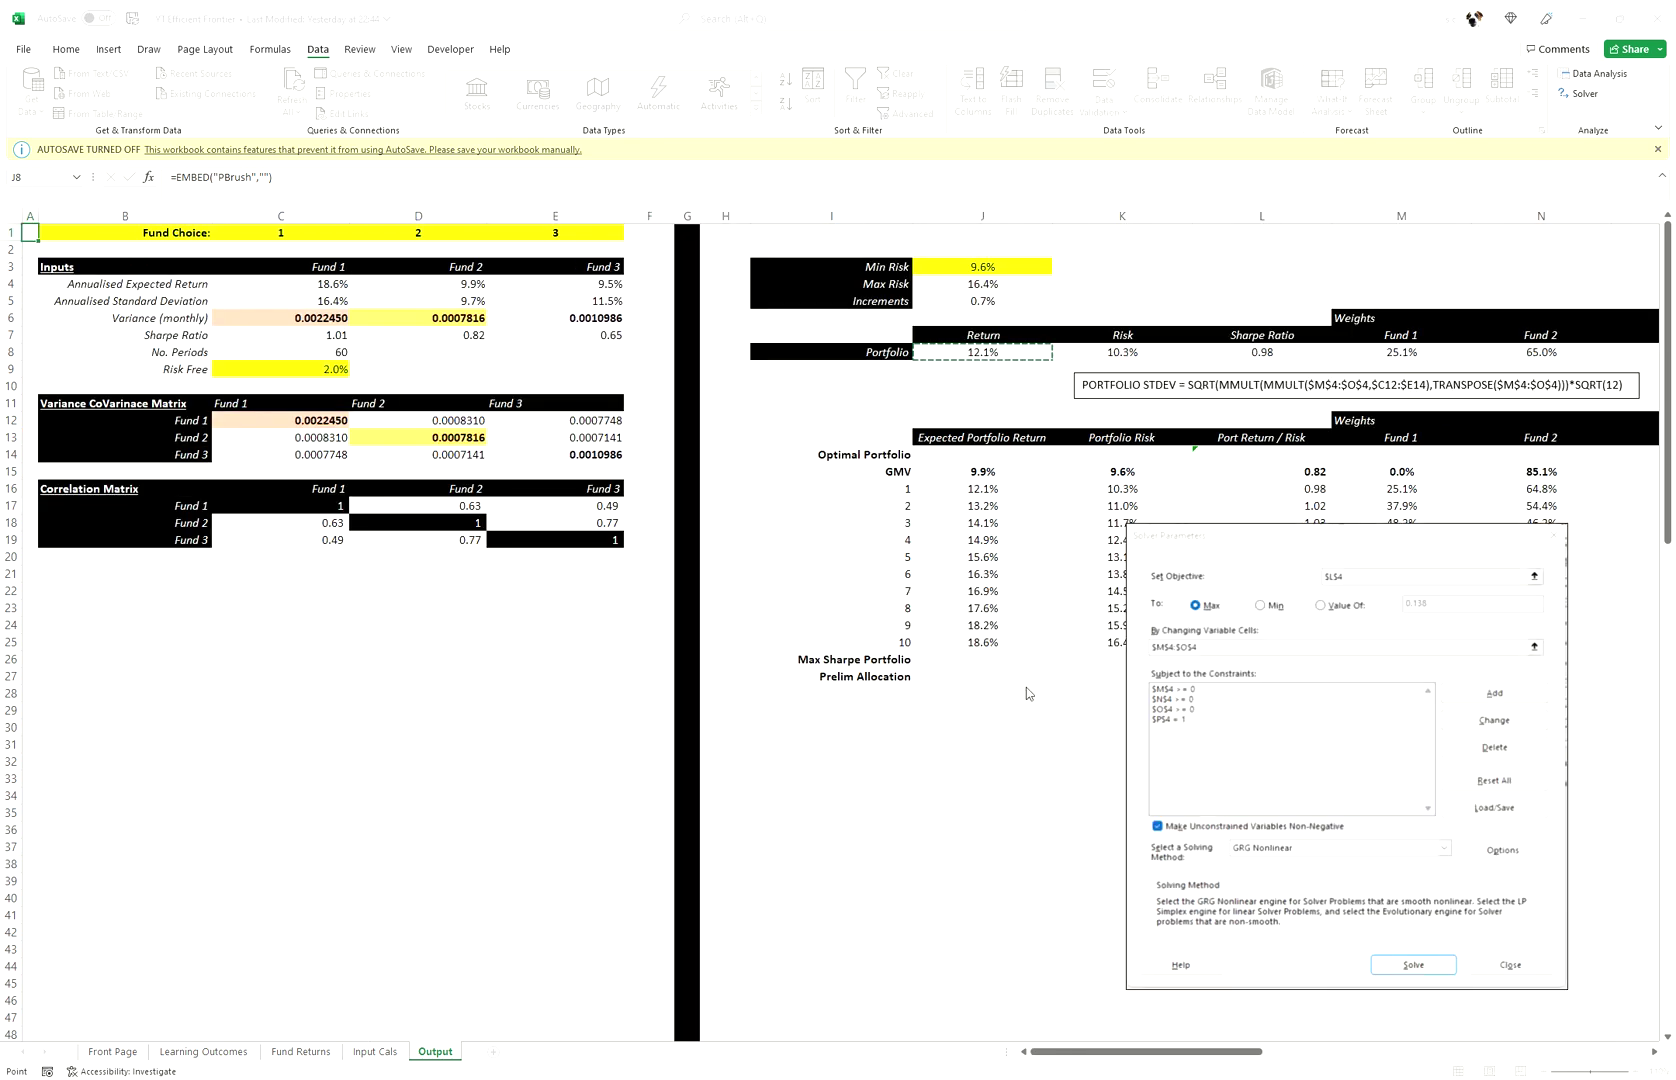
pyautogui.click(706, 642)
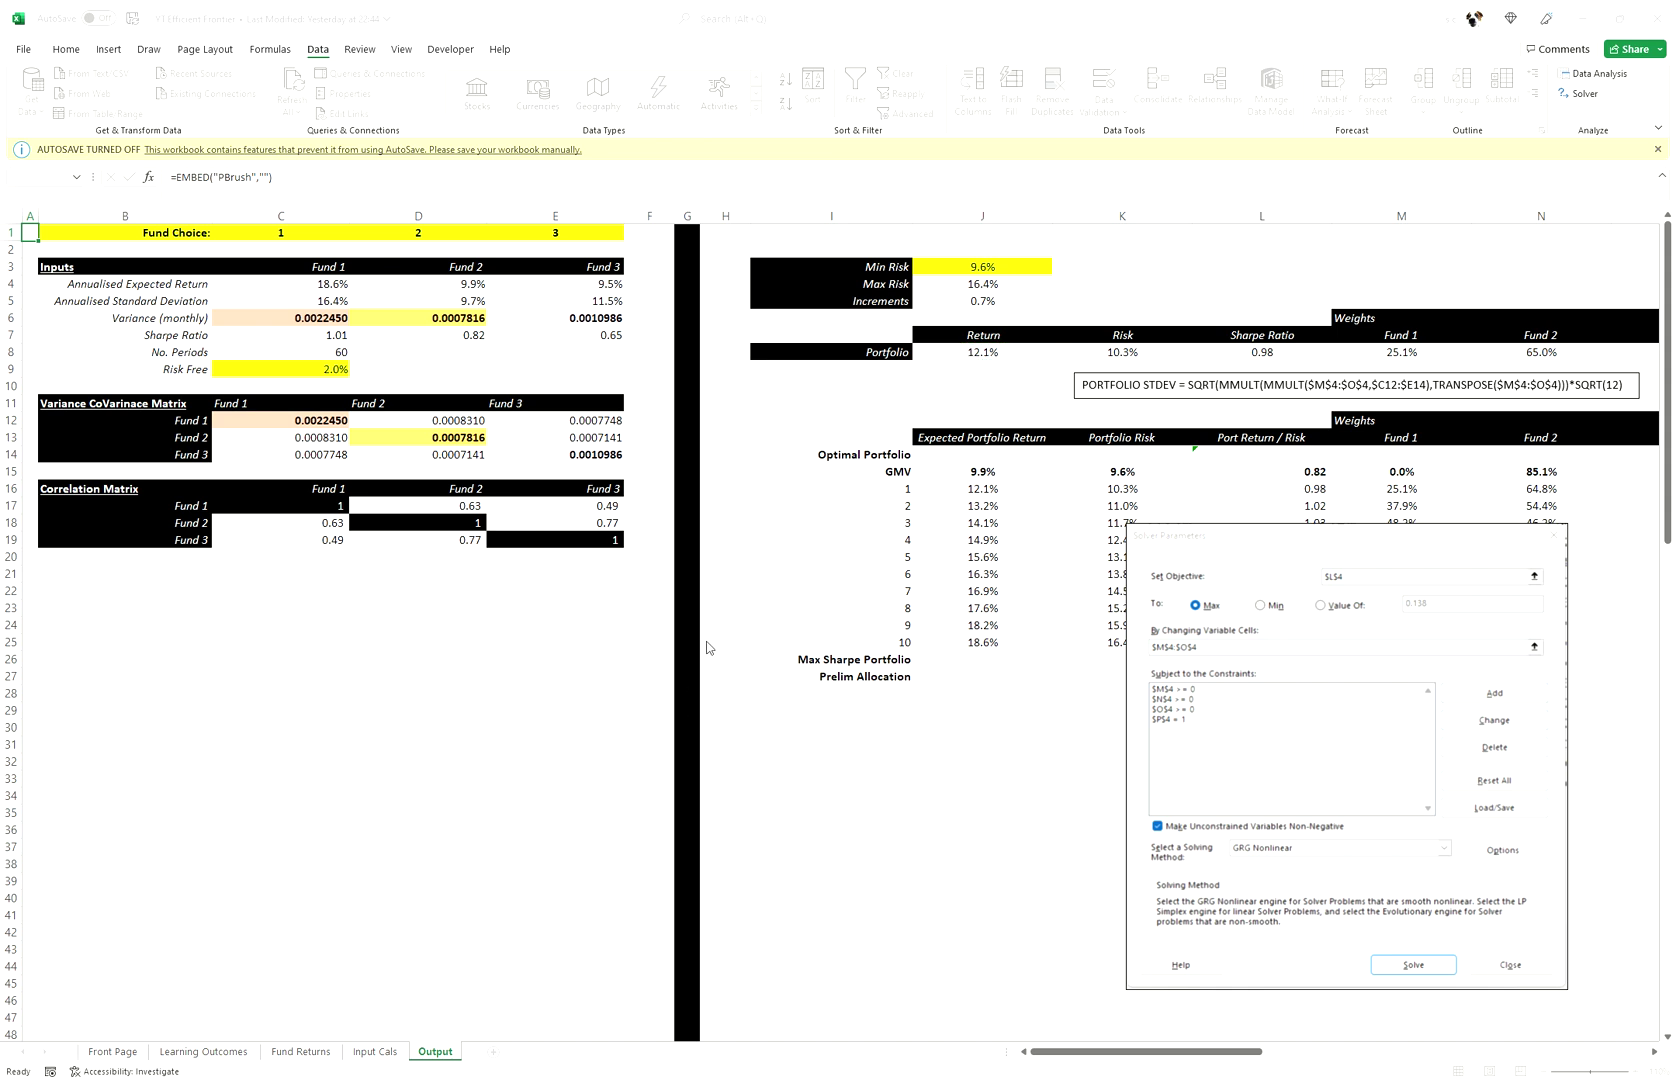
pyautogui.click(995, 709)
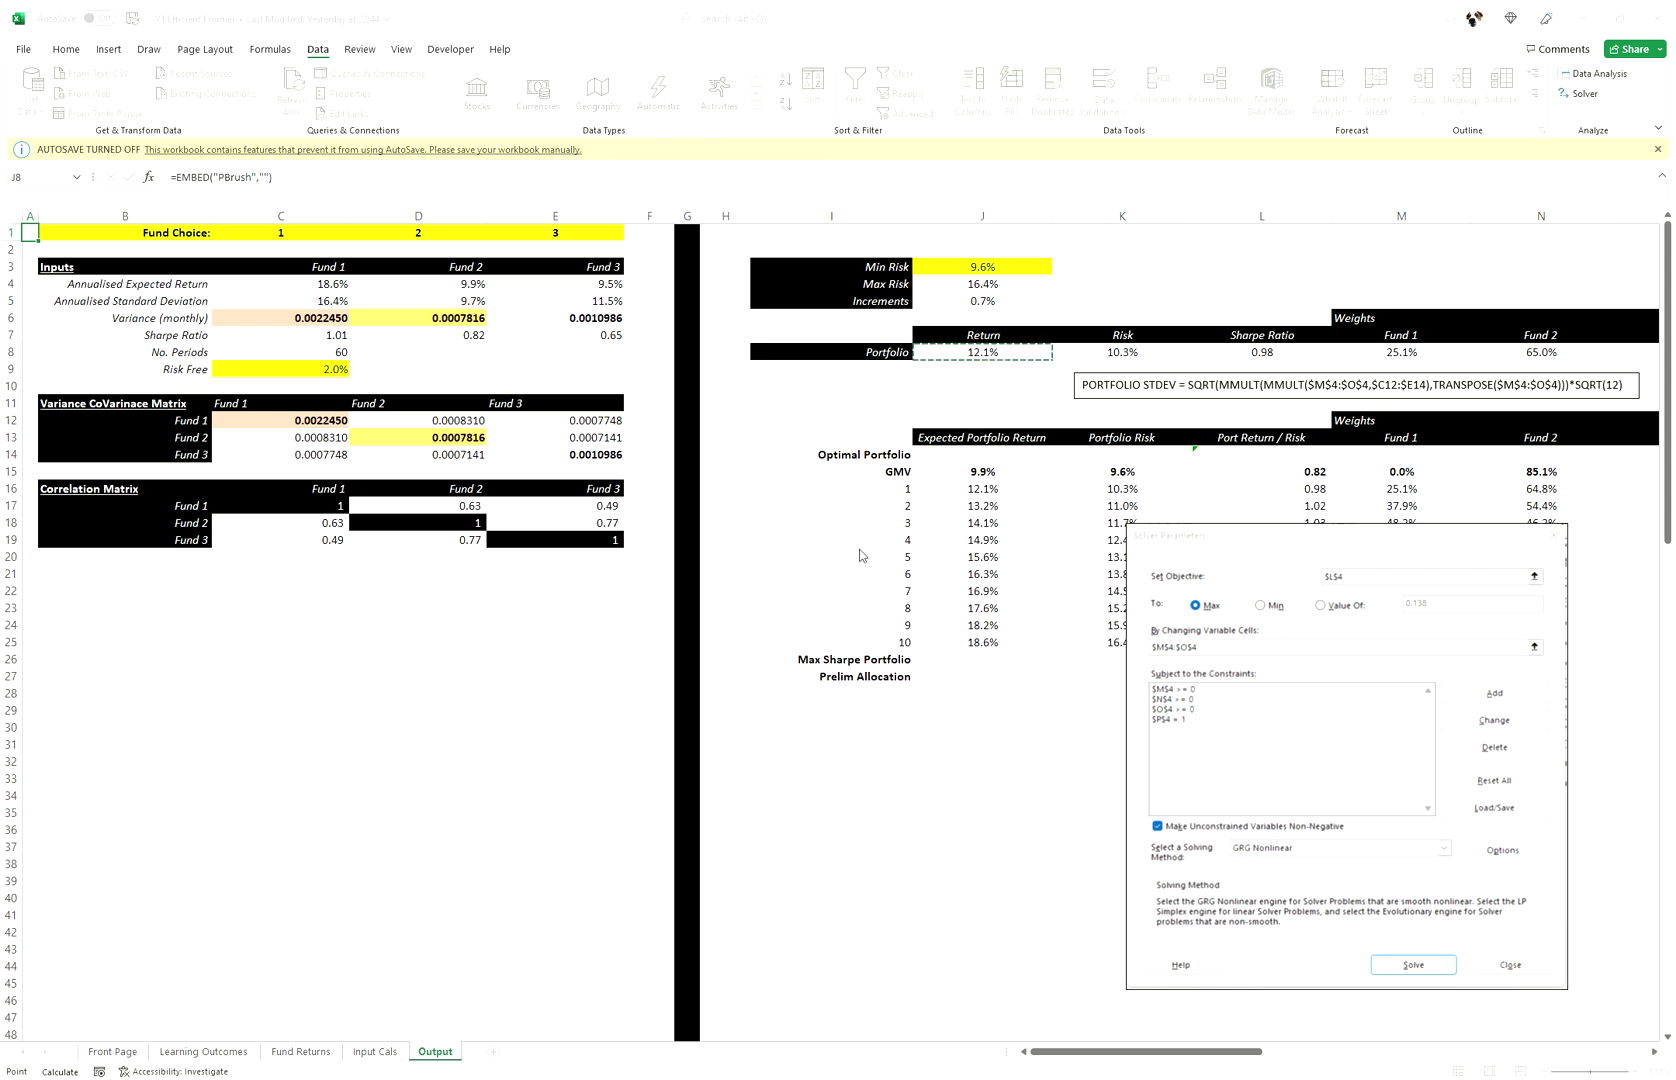
pyautogui.click(994, 578)
pyautogui.click(1298, 355)
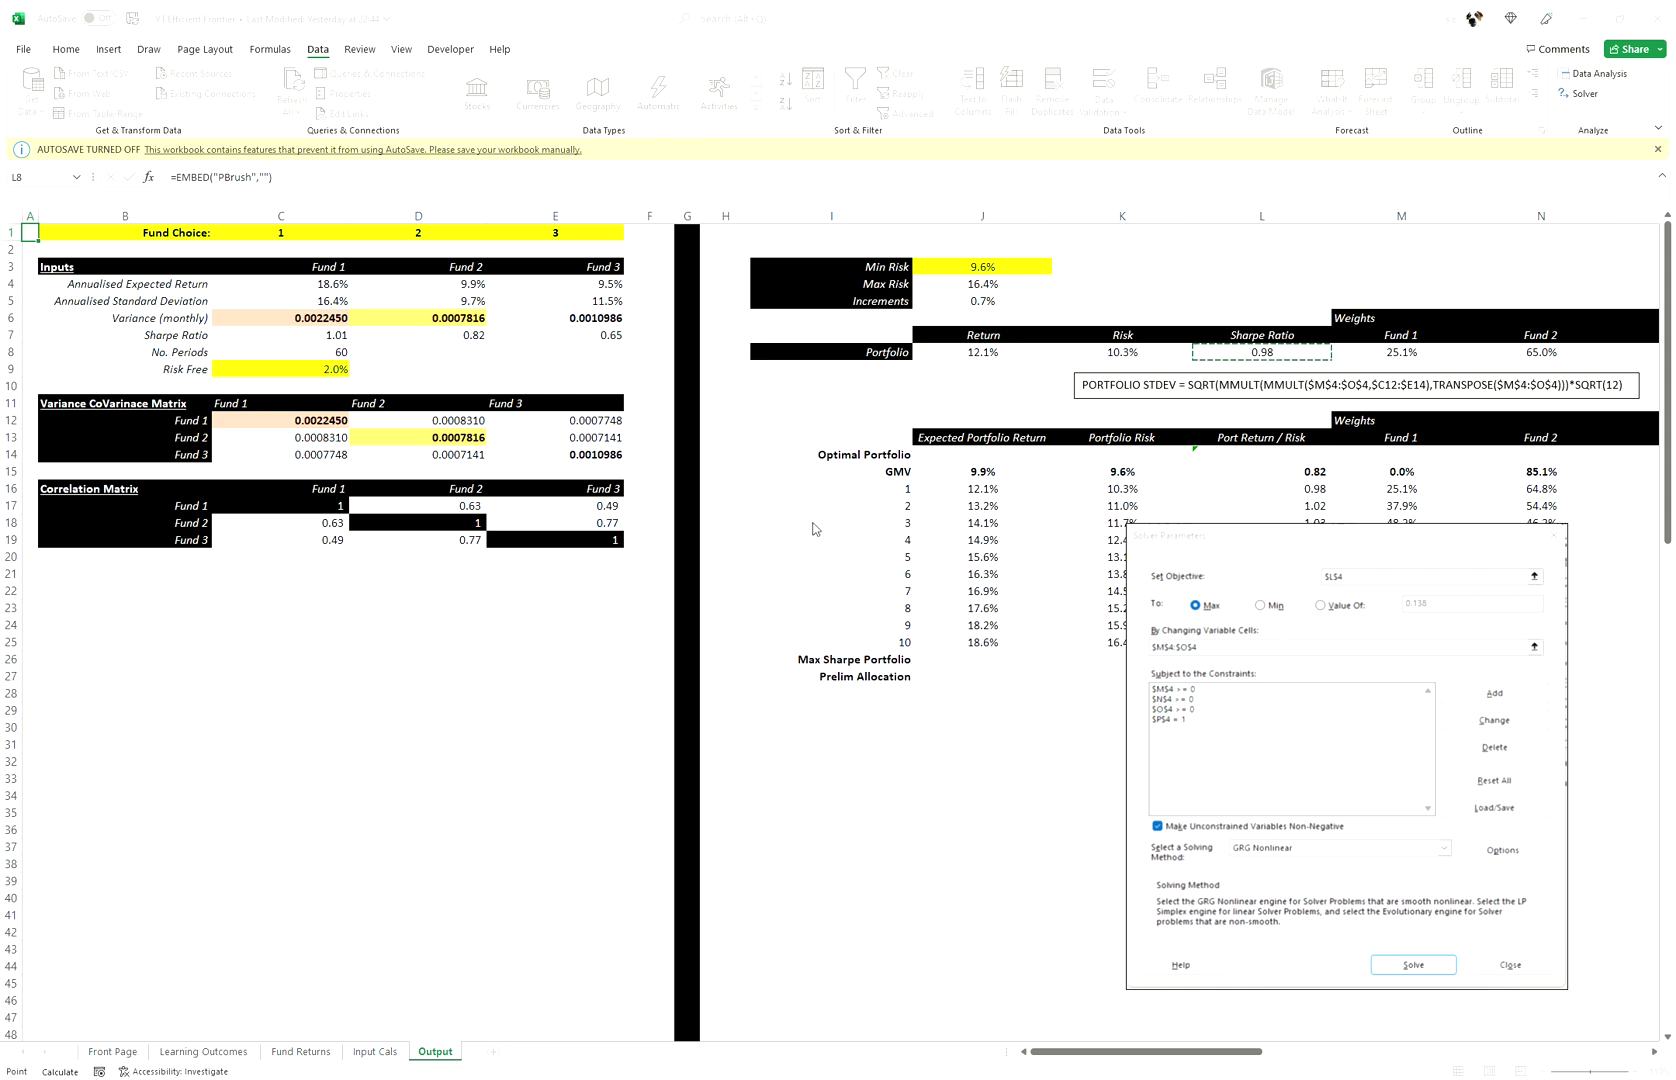
pyautogui.click(910, 911)
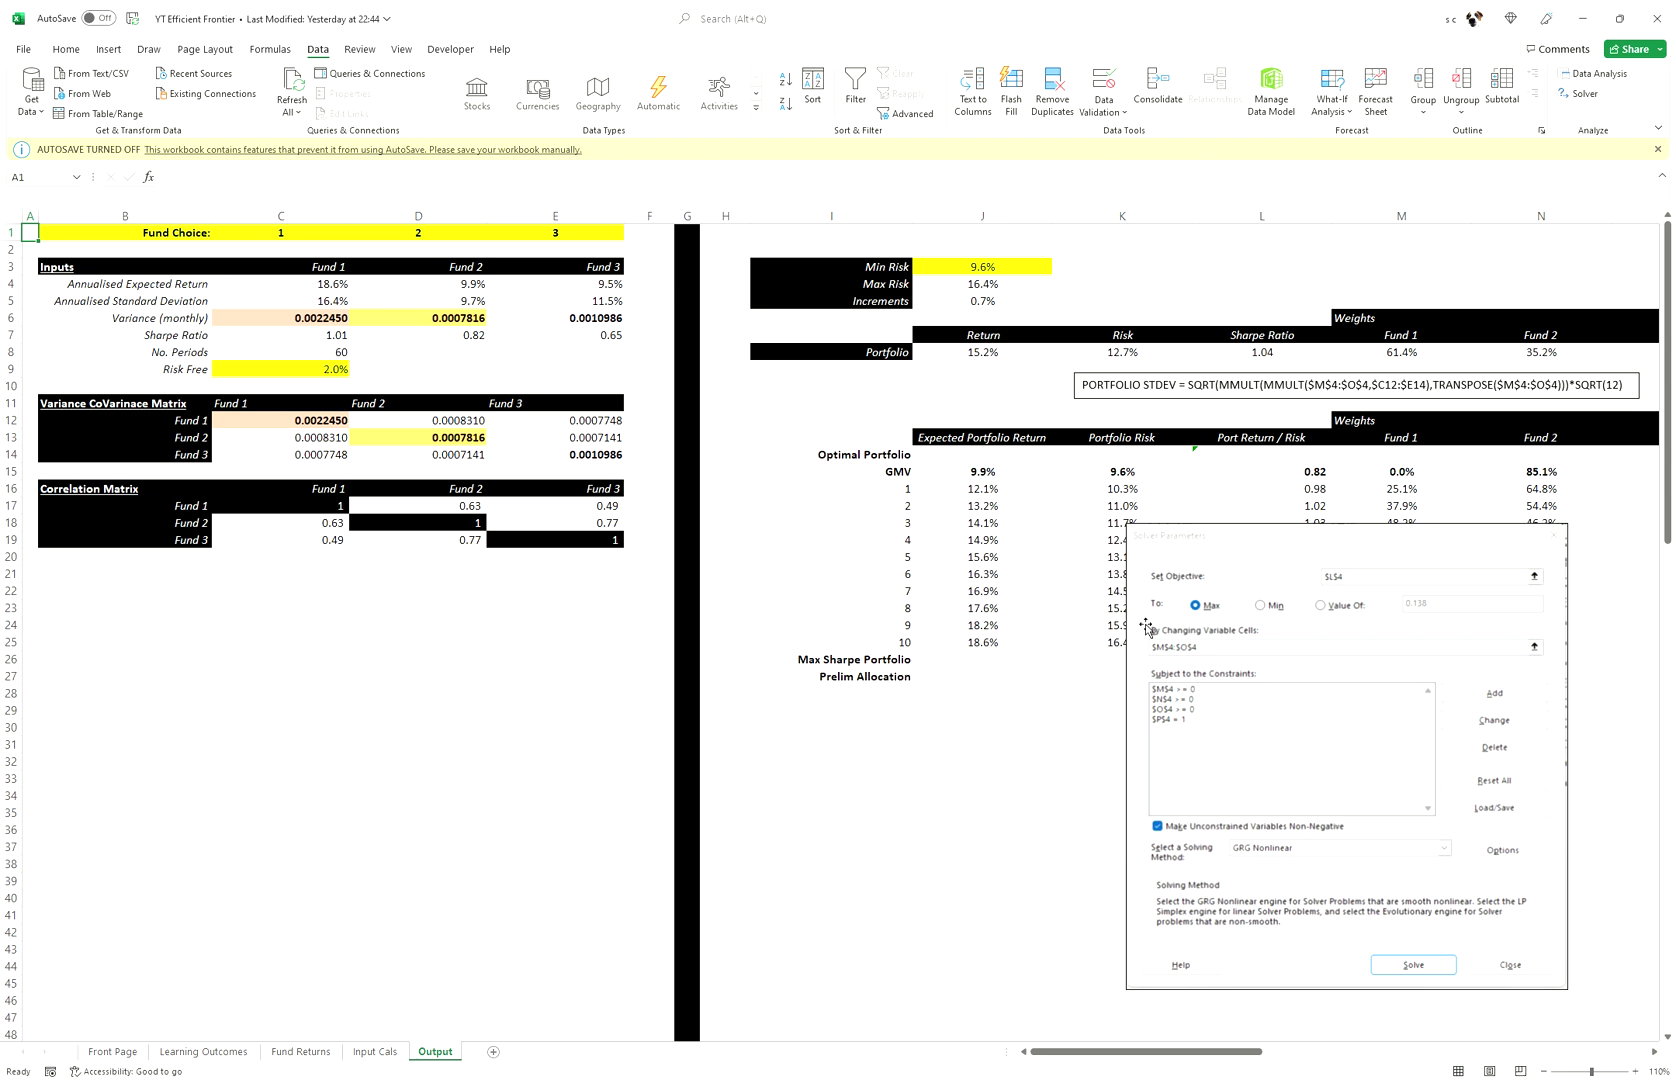
# - Review the solved portfolio row J8:P8 and move the Solver reference picture back under the "Max Sharpe" heading
pyautogui.moveTo(1257, 546); pyautogui.dragTo(1237, 639)
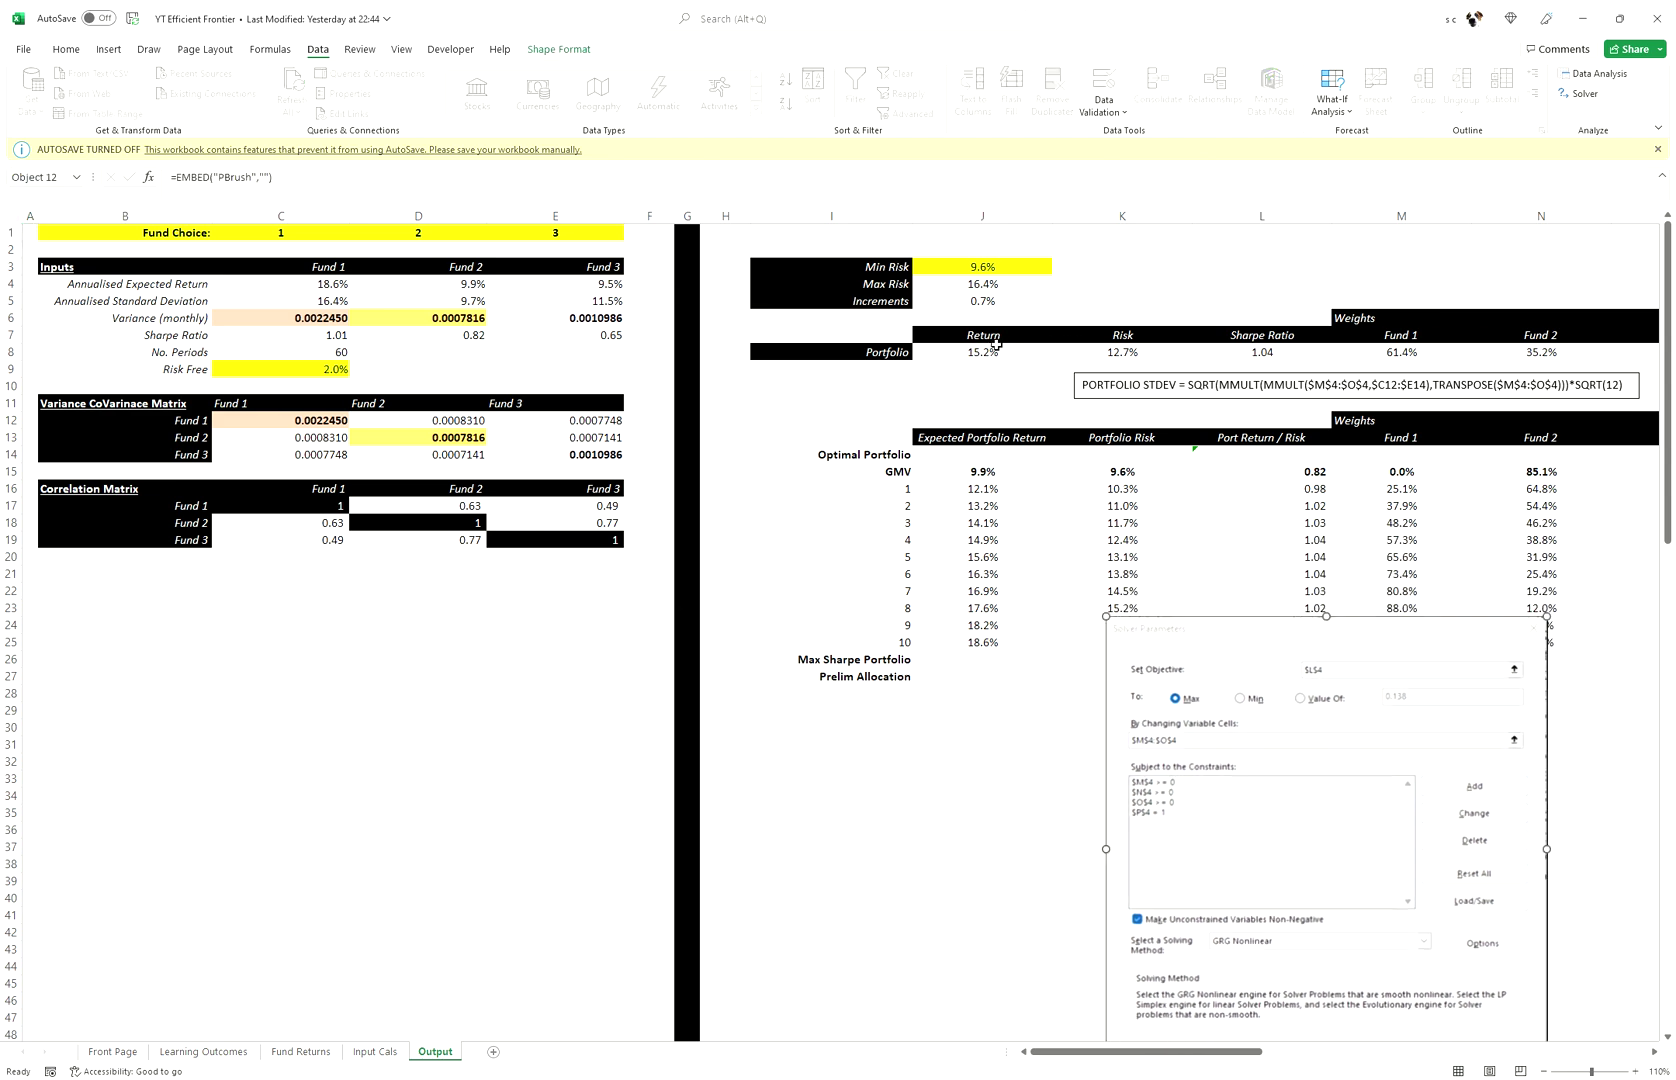
pyautogui.moveTo(997, 344); pyautogui.dragTo(1437, 376)
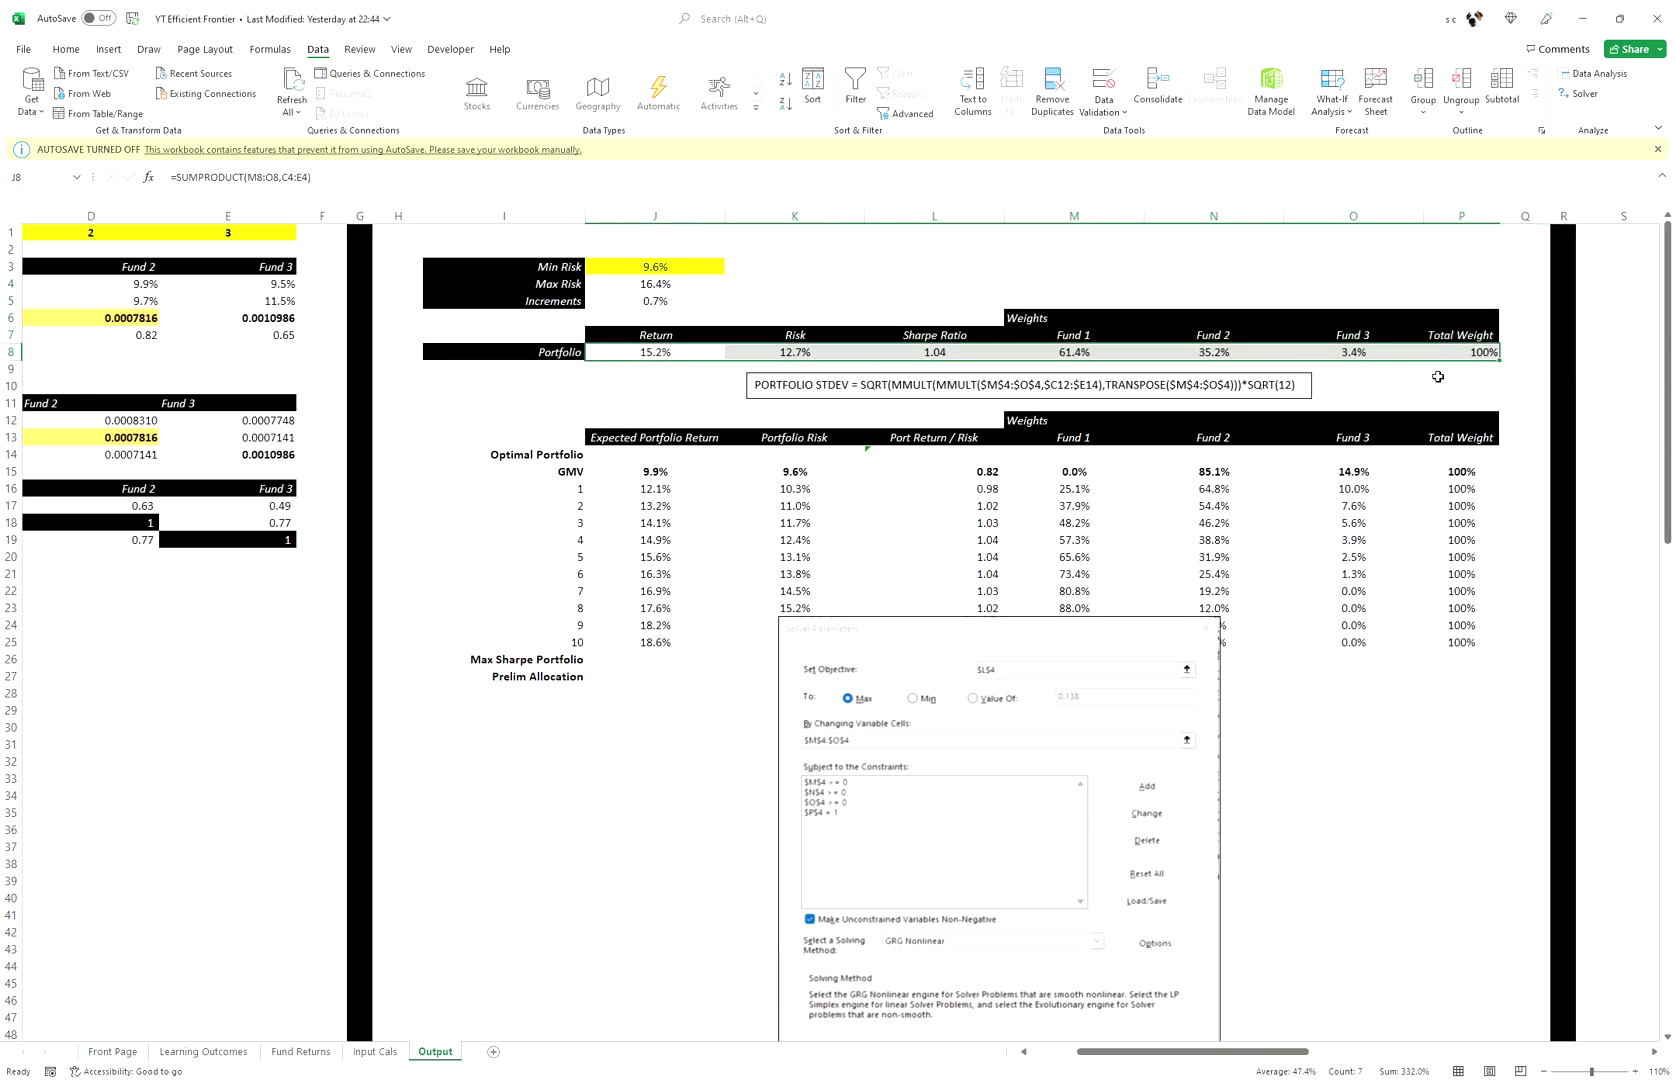
pyautogui.click(1087, 640)
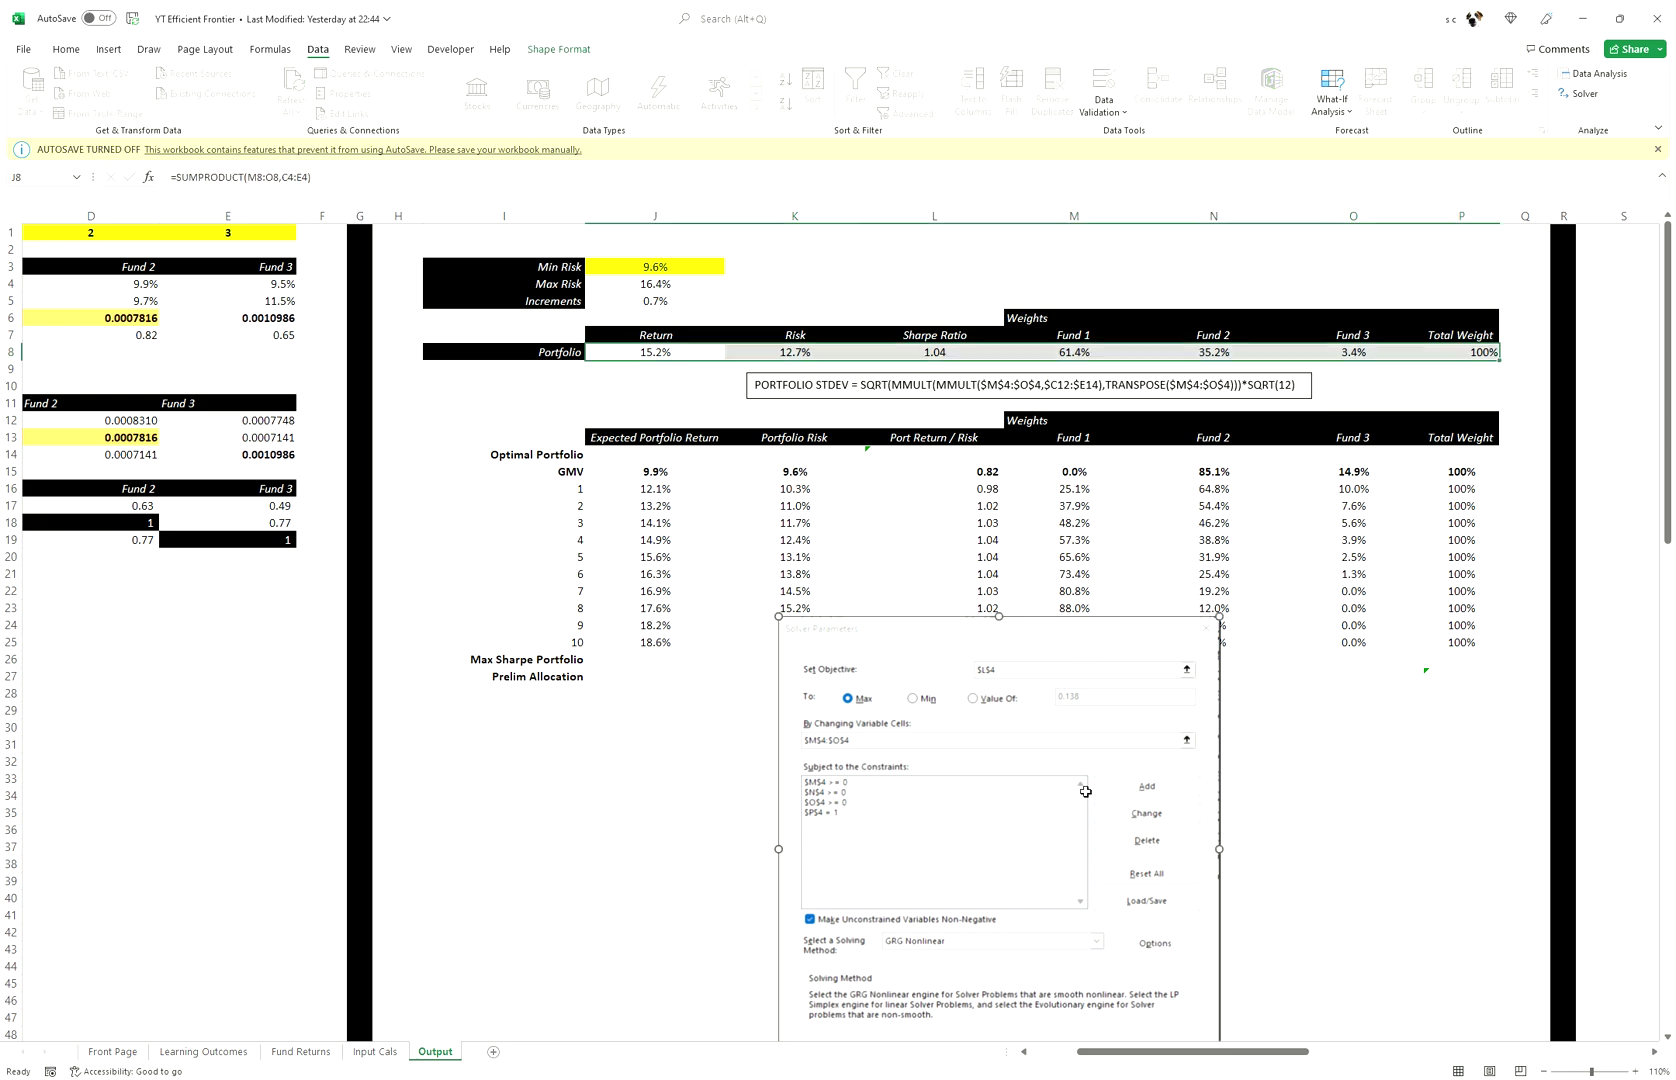
pyautogui.press('Delete')
pyautogui.moveTo(1172, 1051); pyautogui.dragTo(1517, 1018)
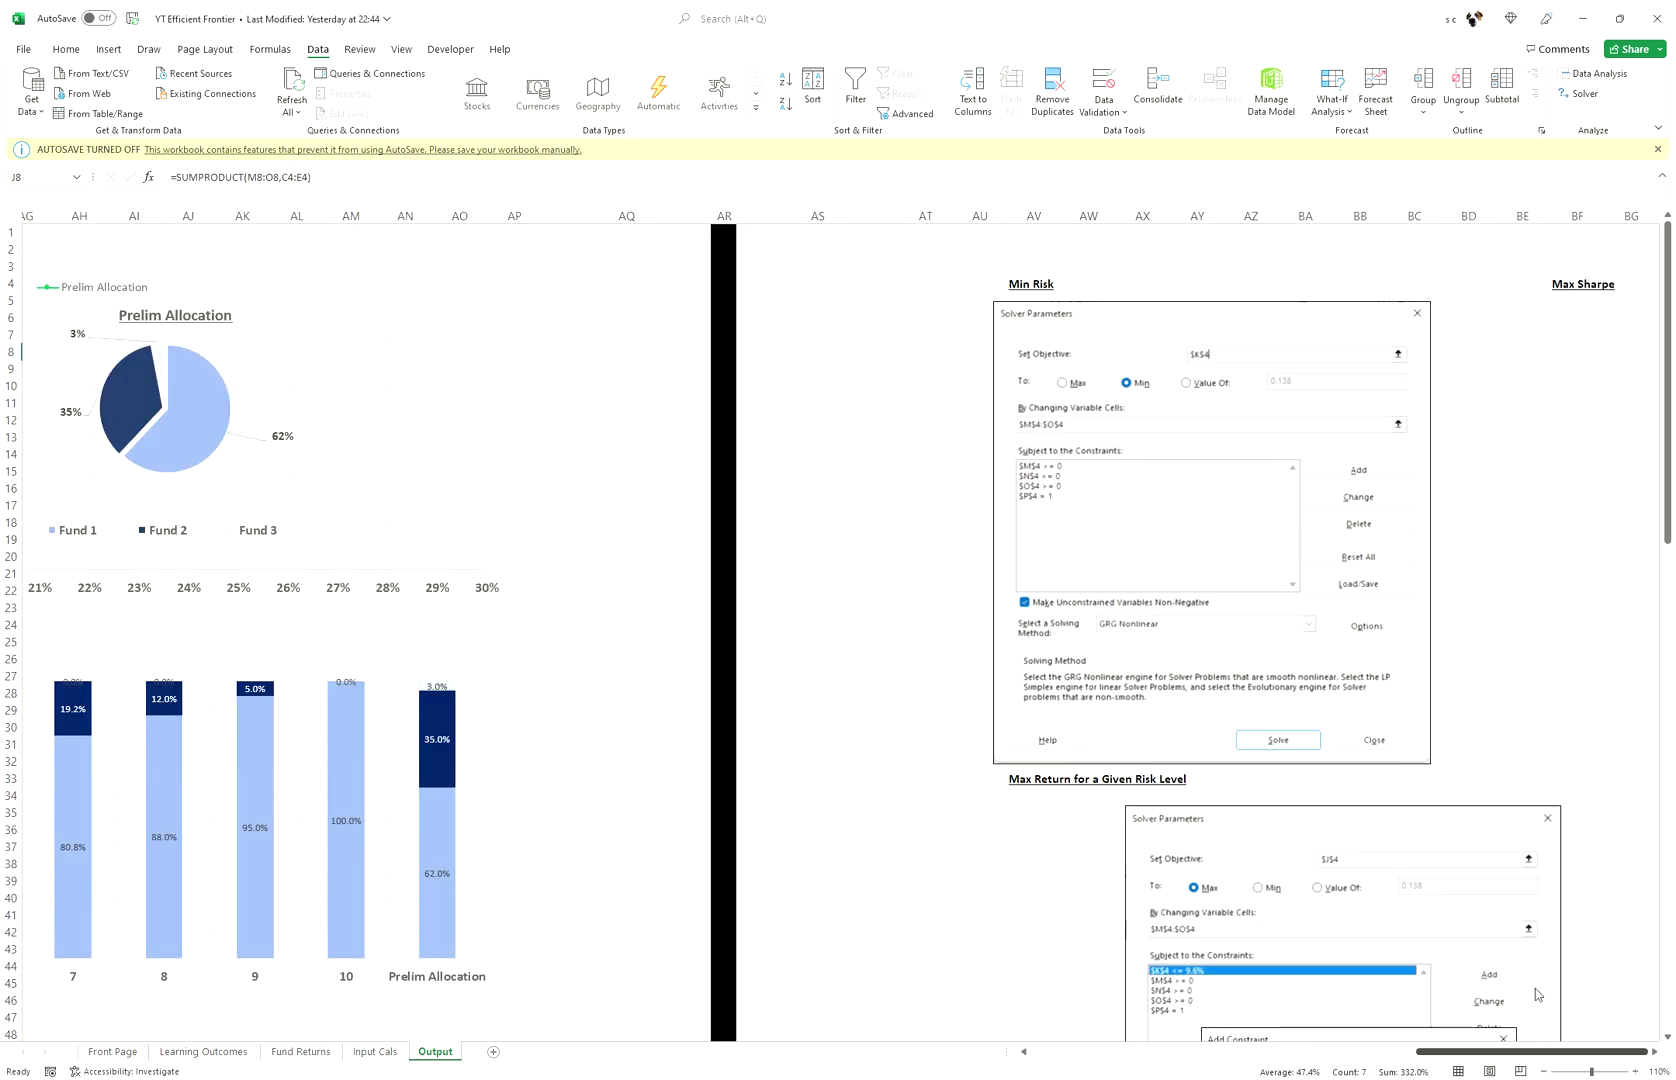
pyautogui.click(1583, 322)
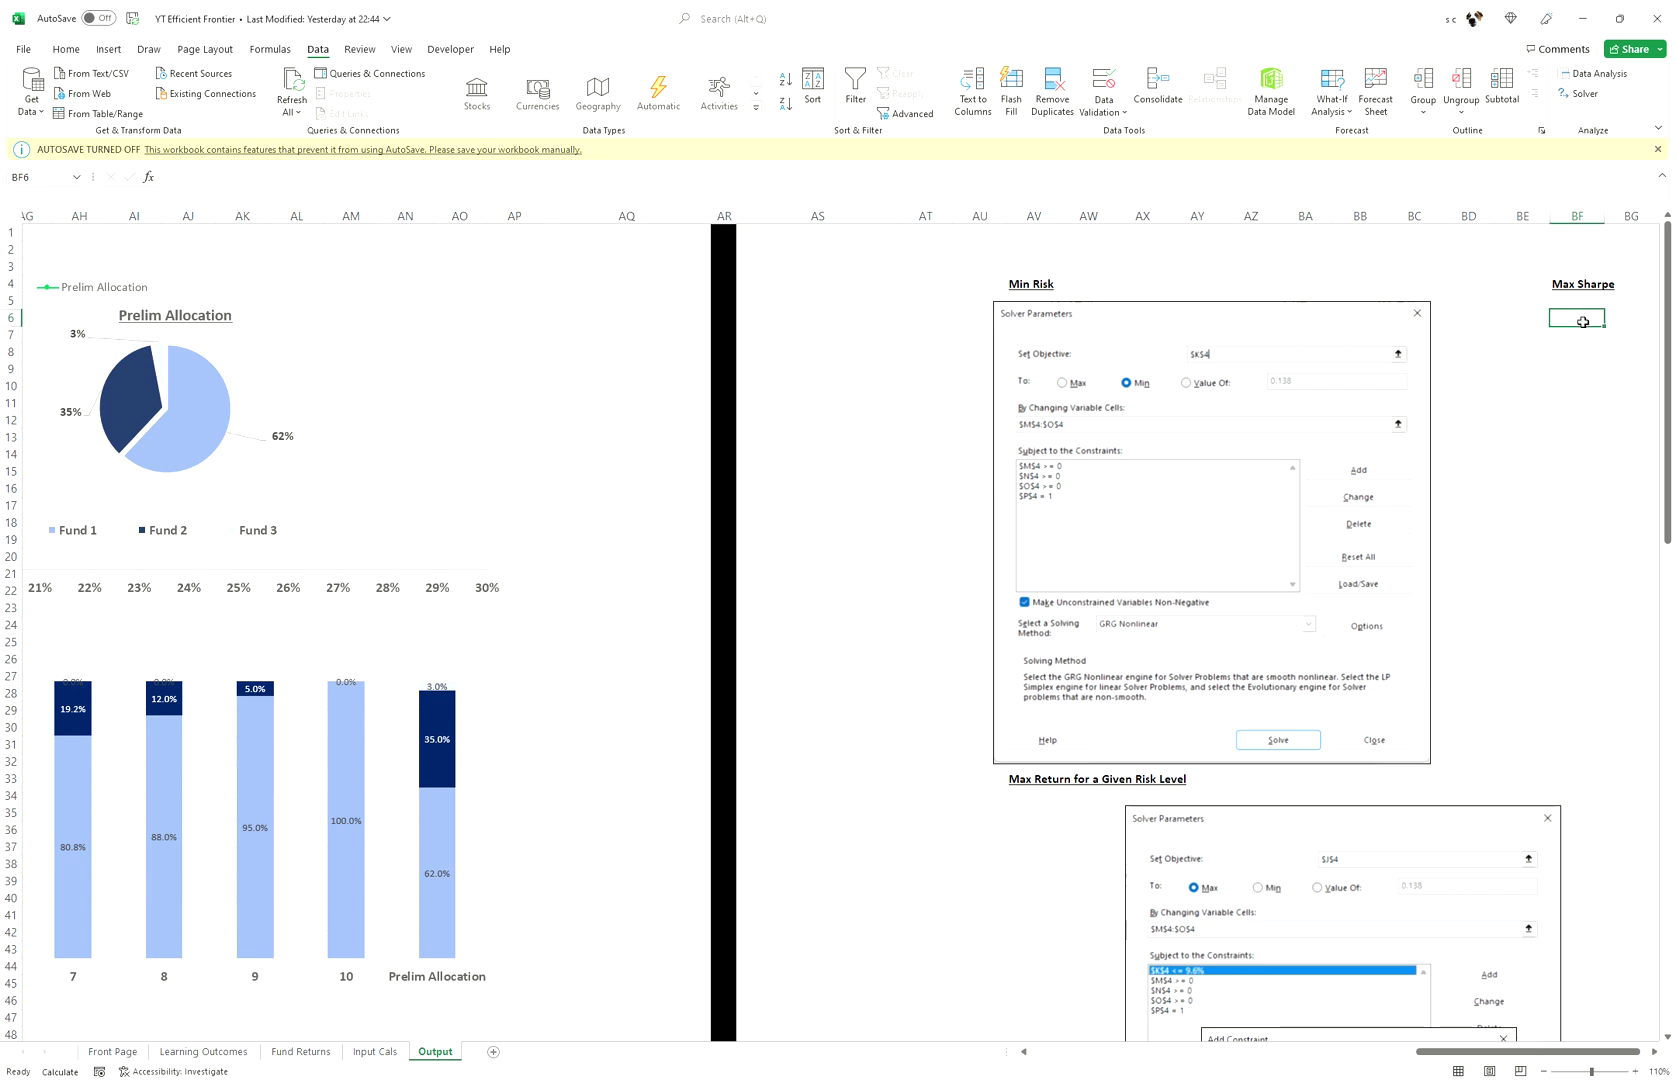
pyautogui.hotkey('ctrl', 'v')
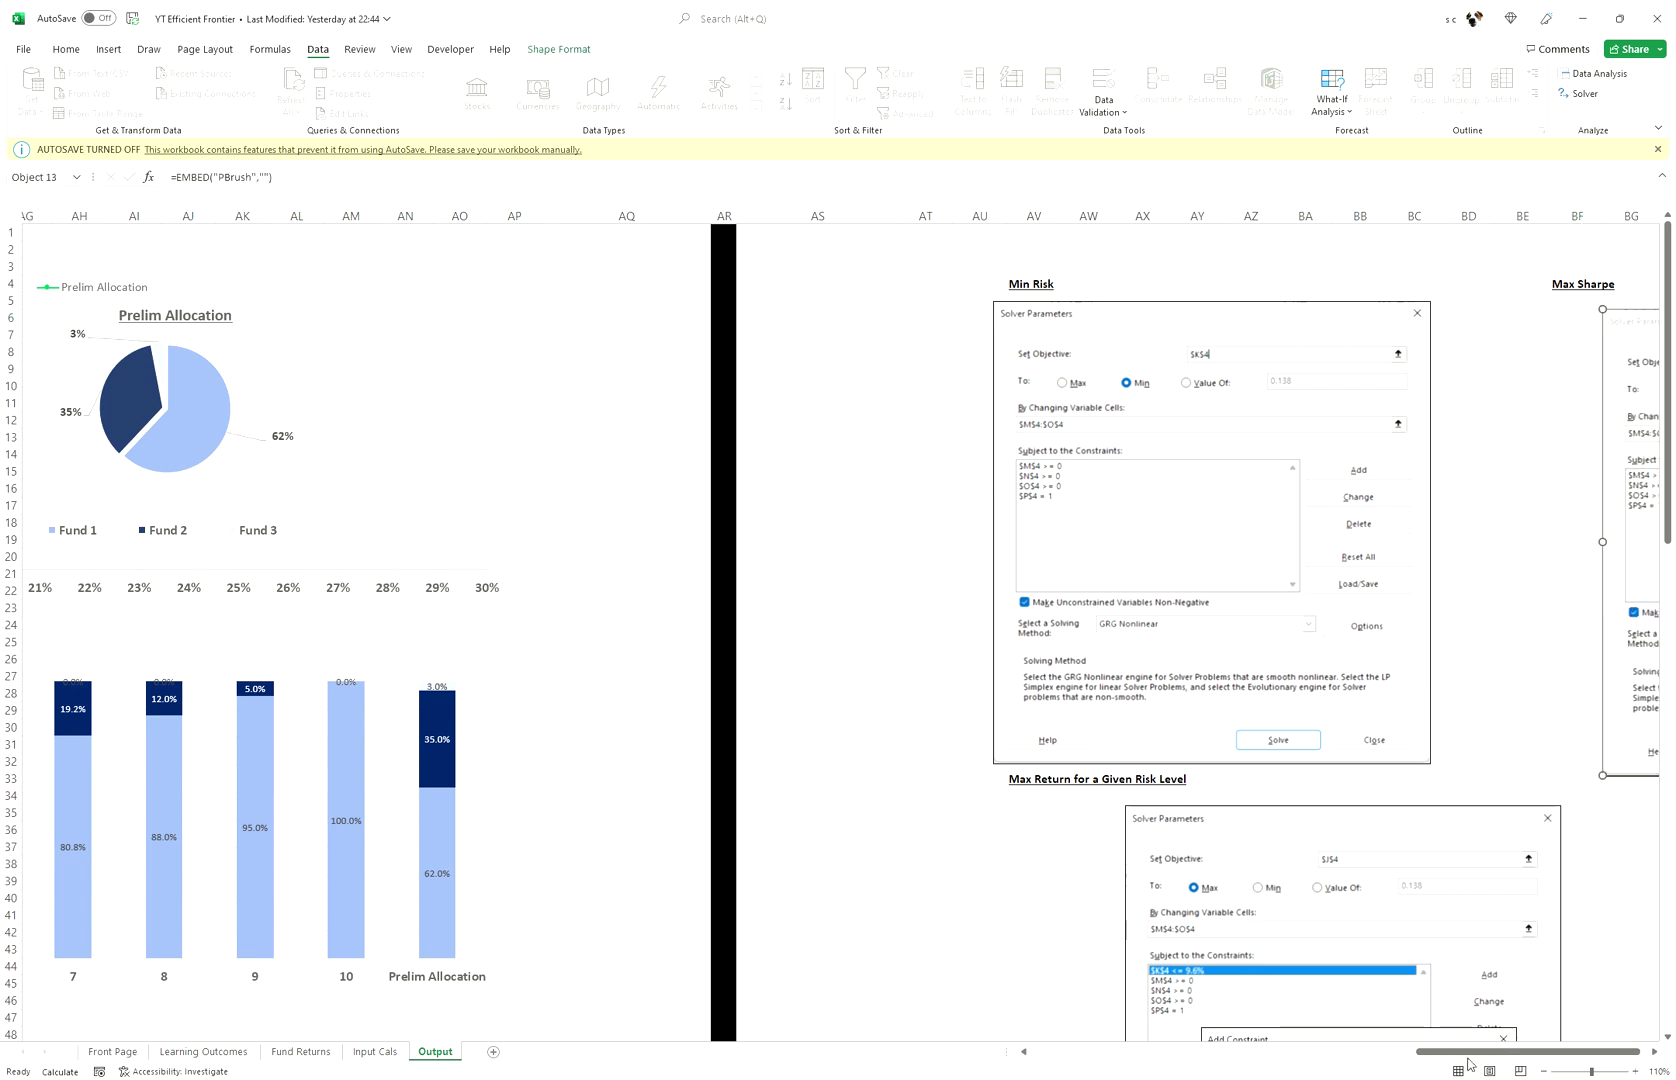
pyautogui.moveTo(1421, 1056); pyautogui.dragTo(1133, 1068)
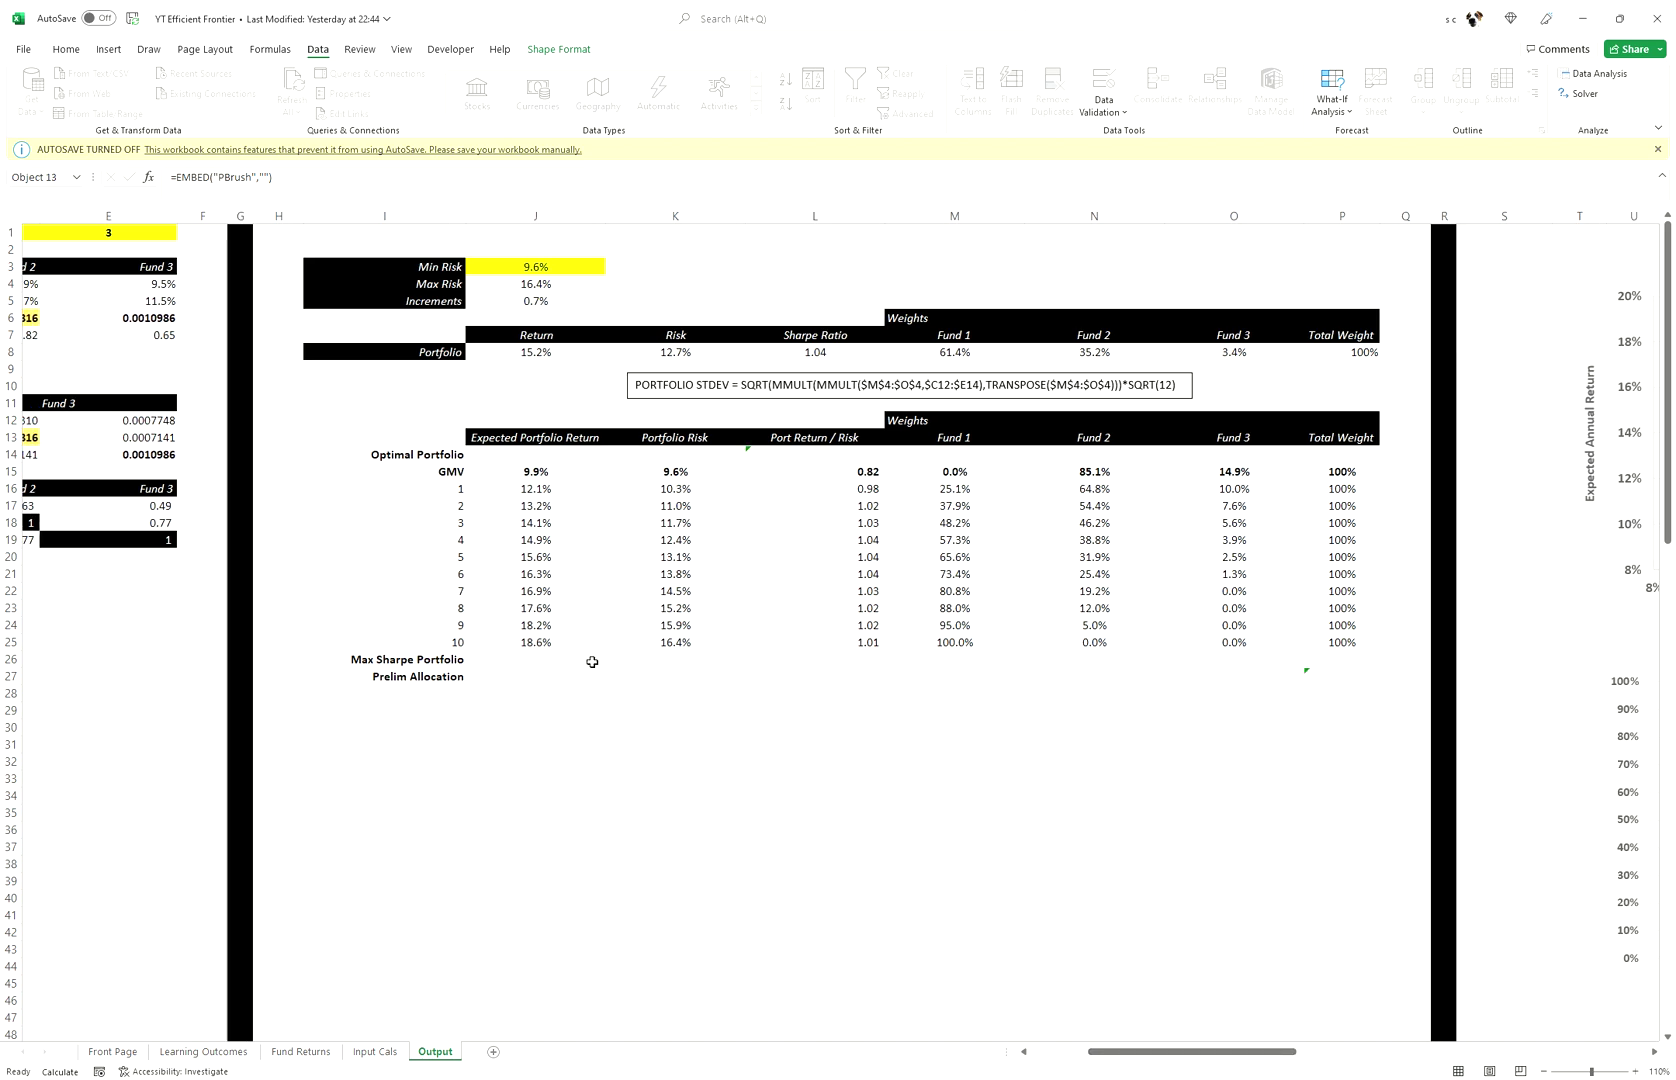
# - Reveal the Max Sharpe Portfolio values in J26:P26 with a black font colour and indent the return value in J26
pyautogui.moveTo(520, 660); pyautogui.dragTo(1336, 662)
pyautogui.click(72, 51)
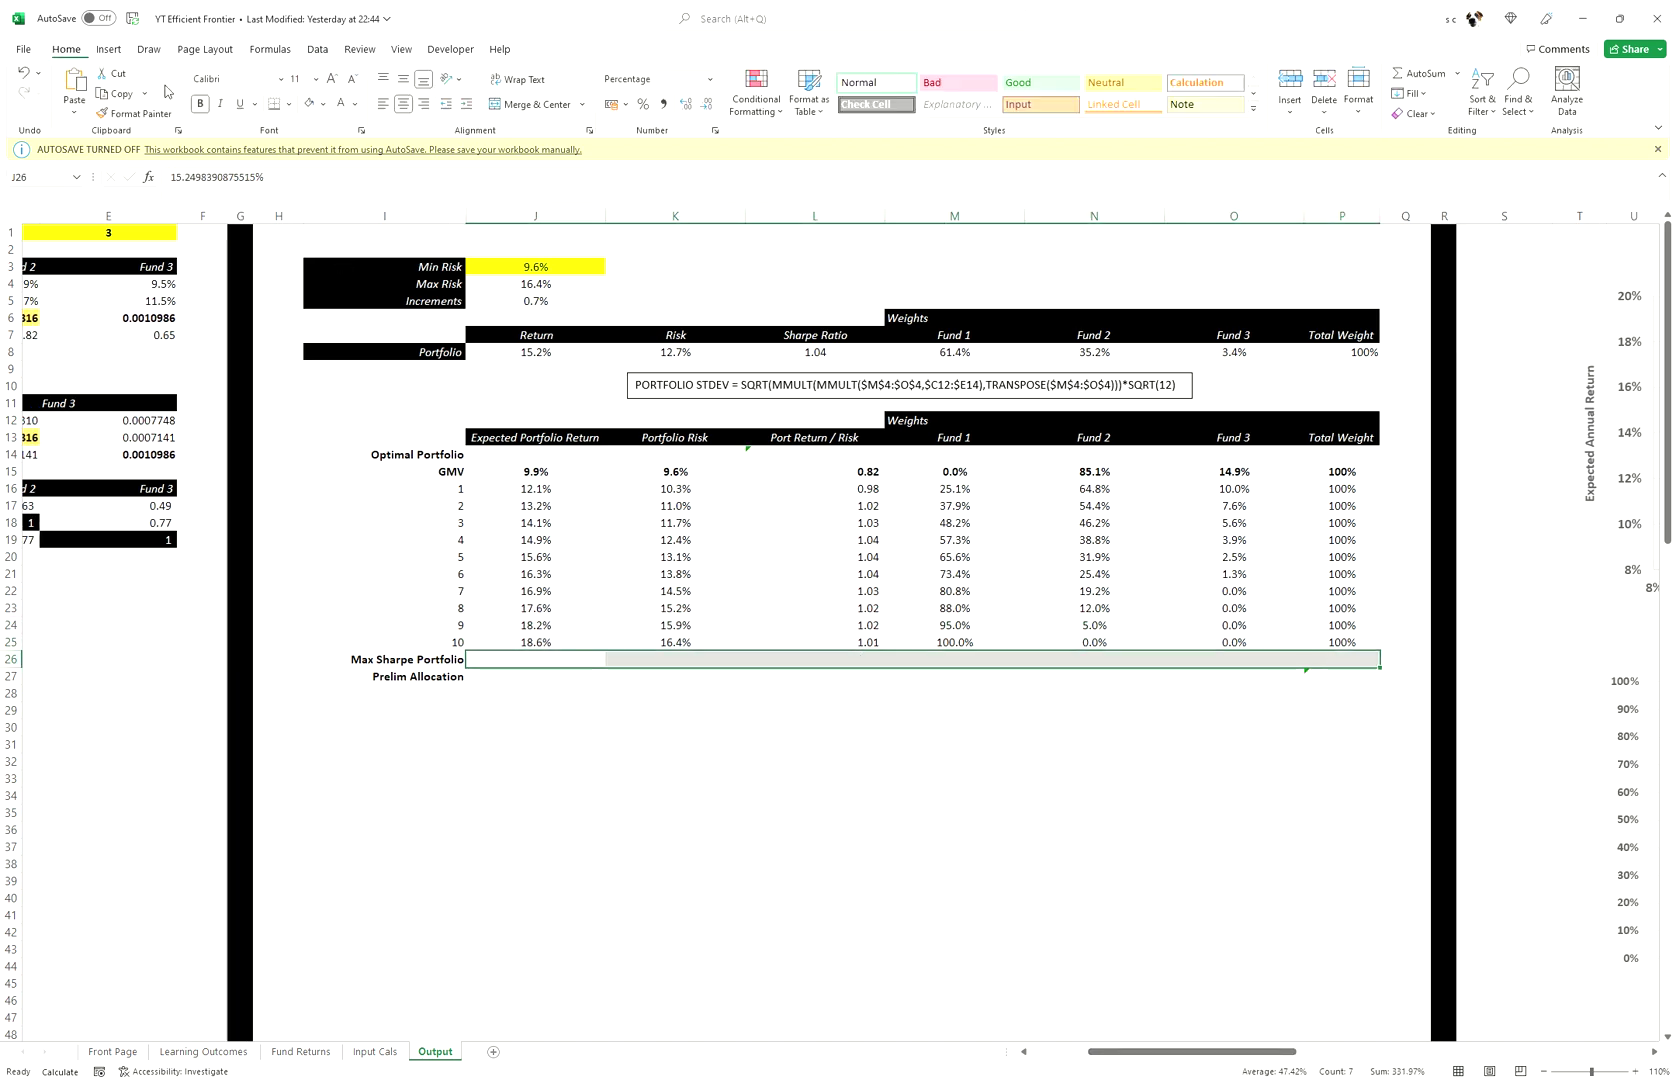
pyautogui.click(356, 106)
pyautogui.click(355, 126)
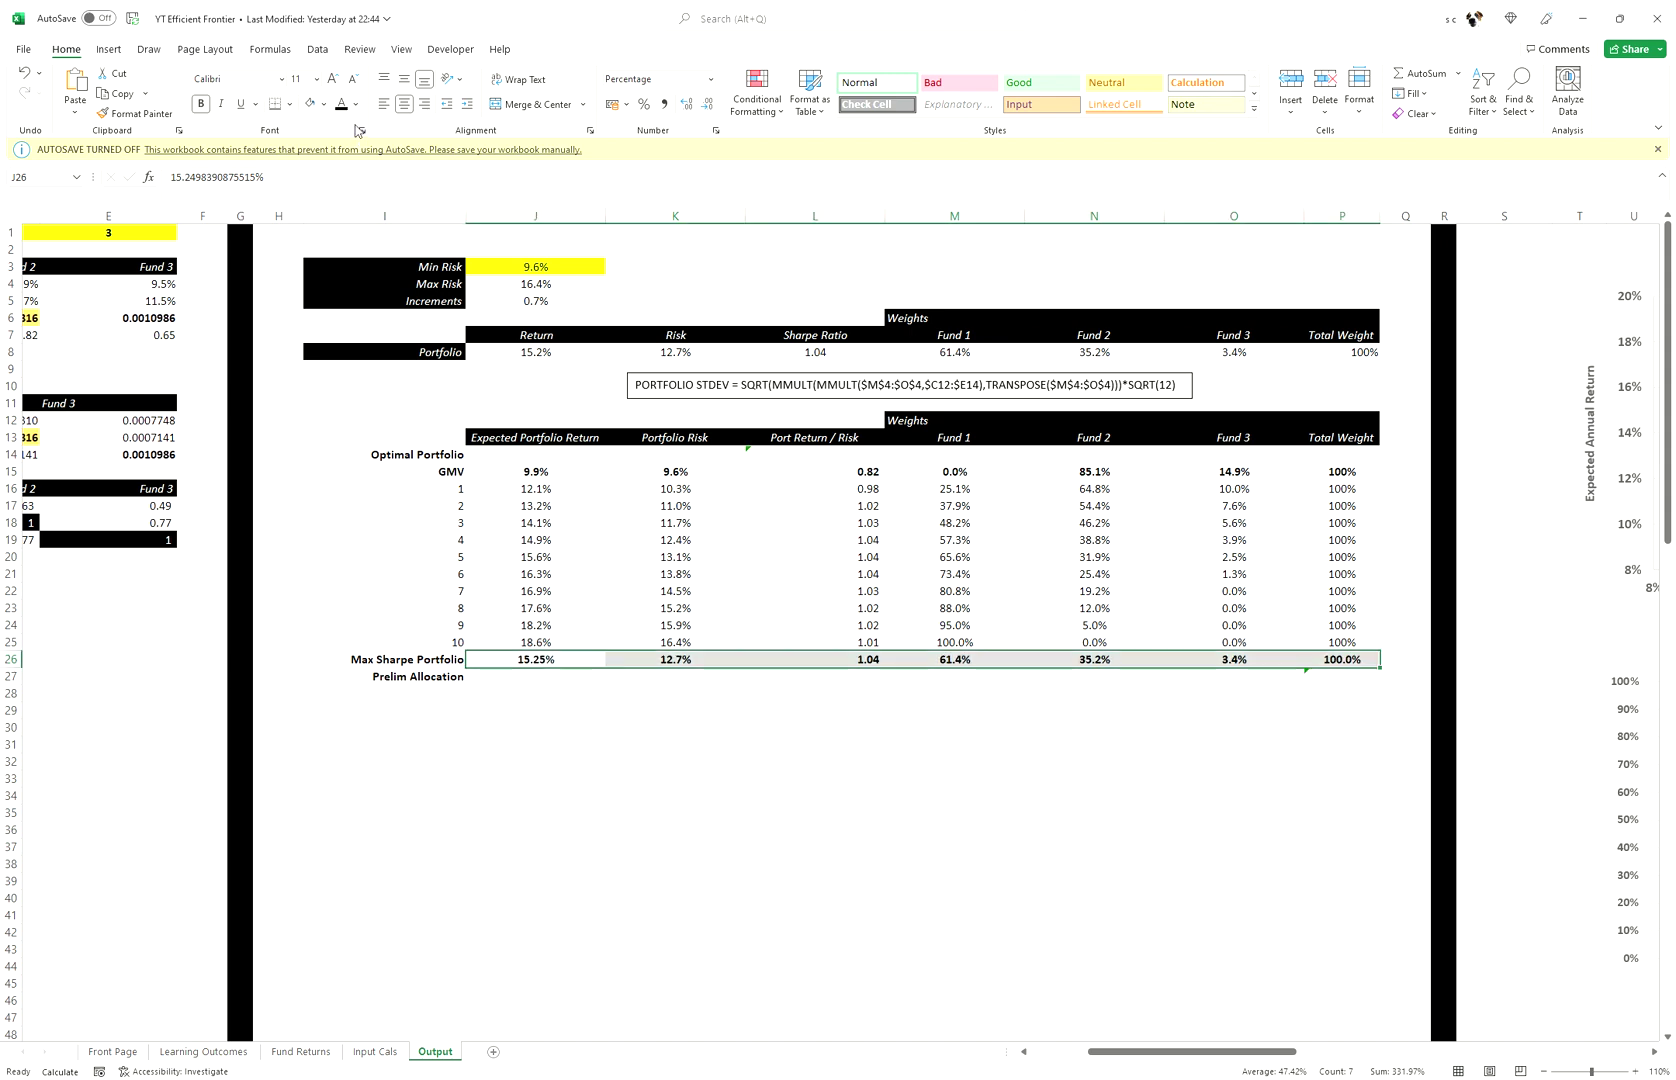
pyautogui.click(507, 664)
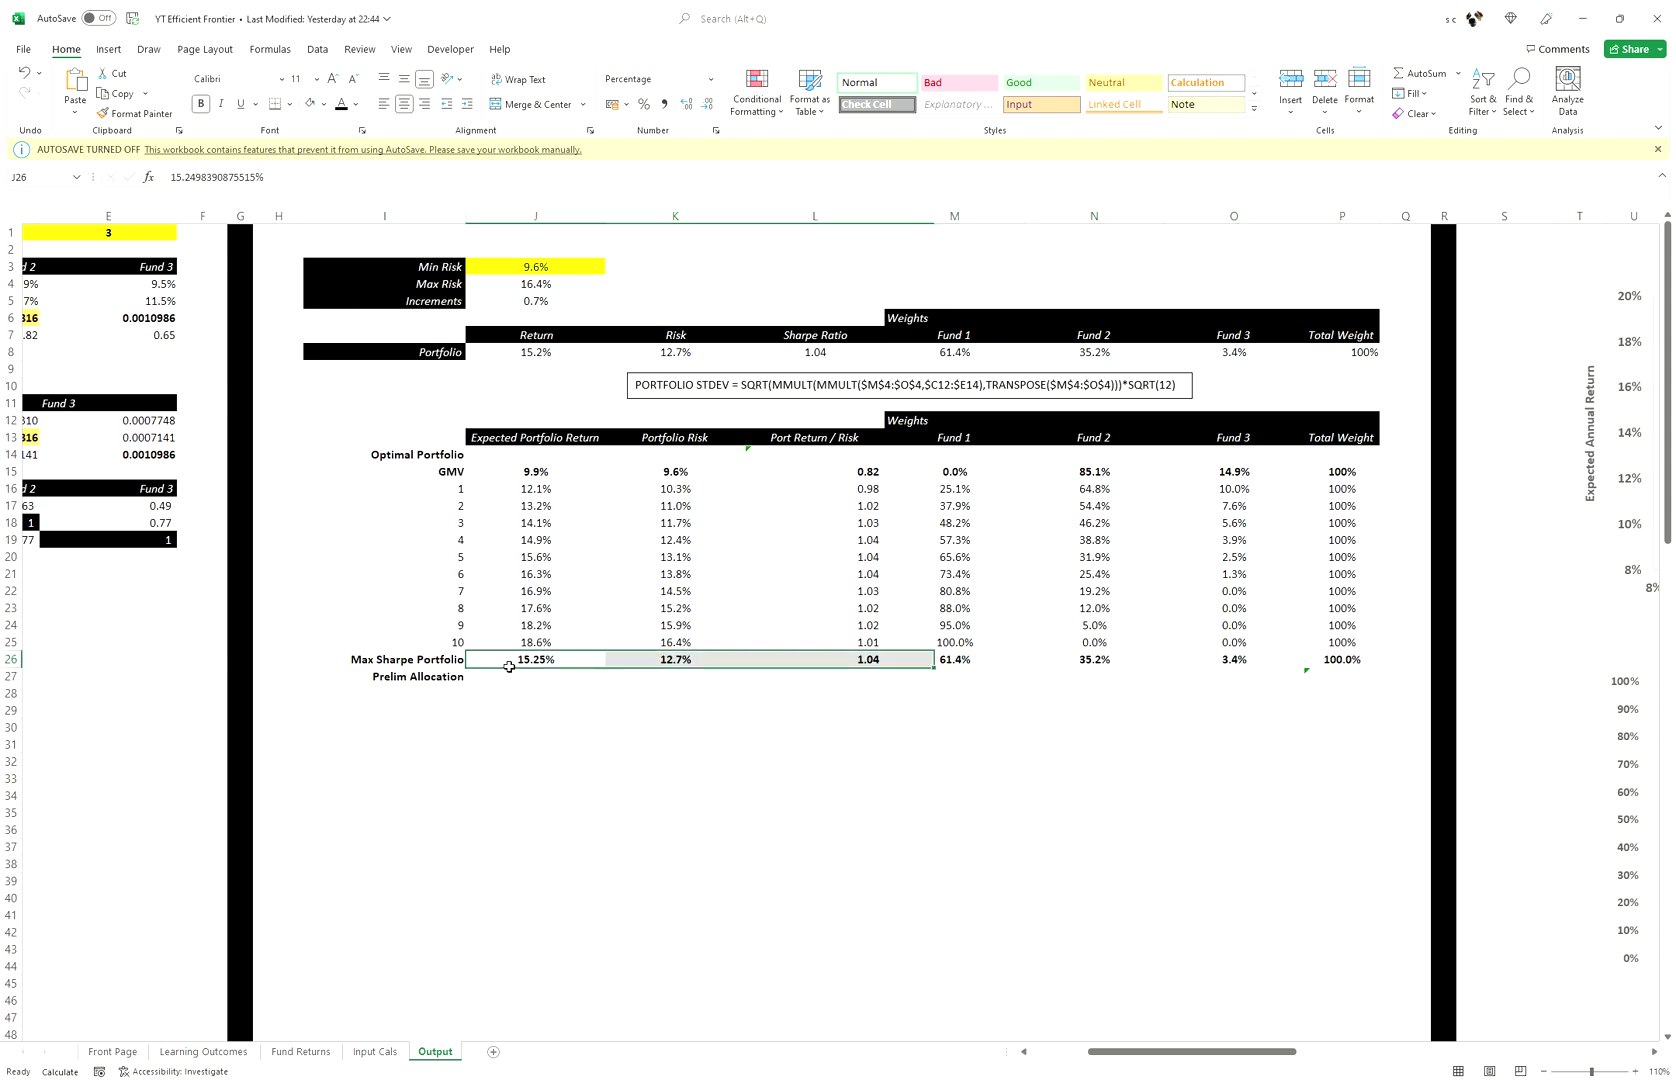
pyautogui.click(467, 106)
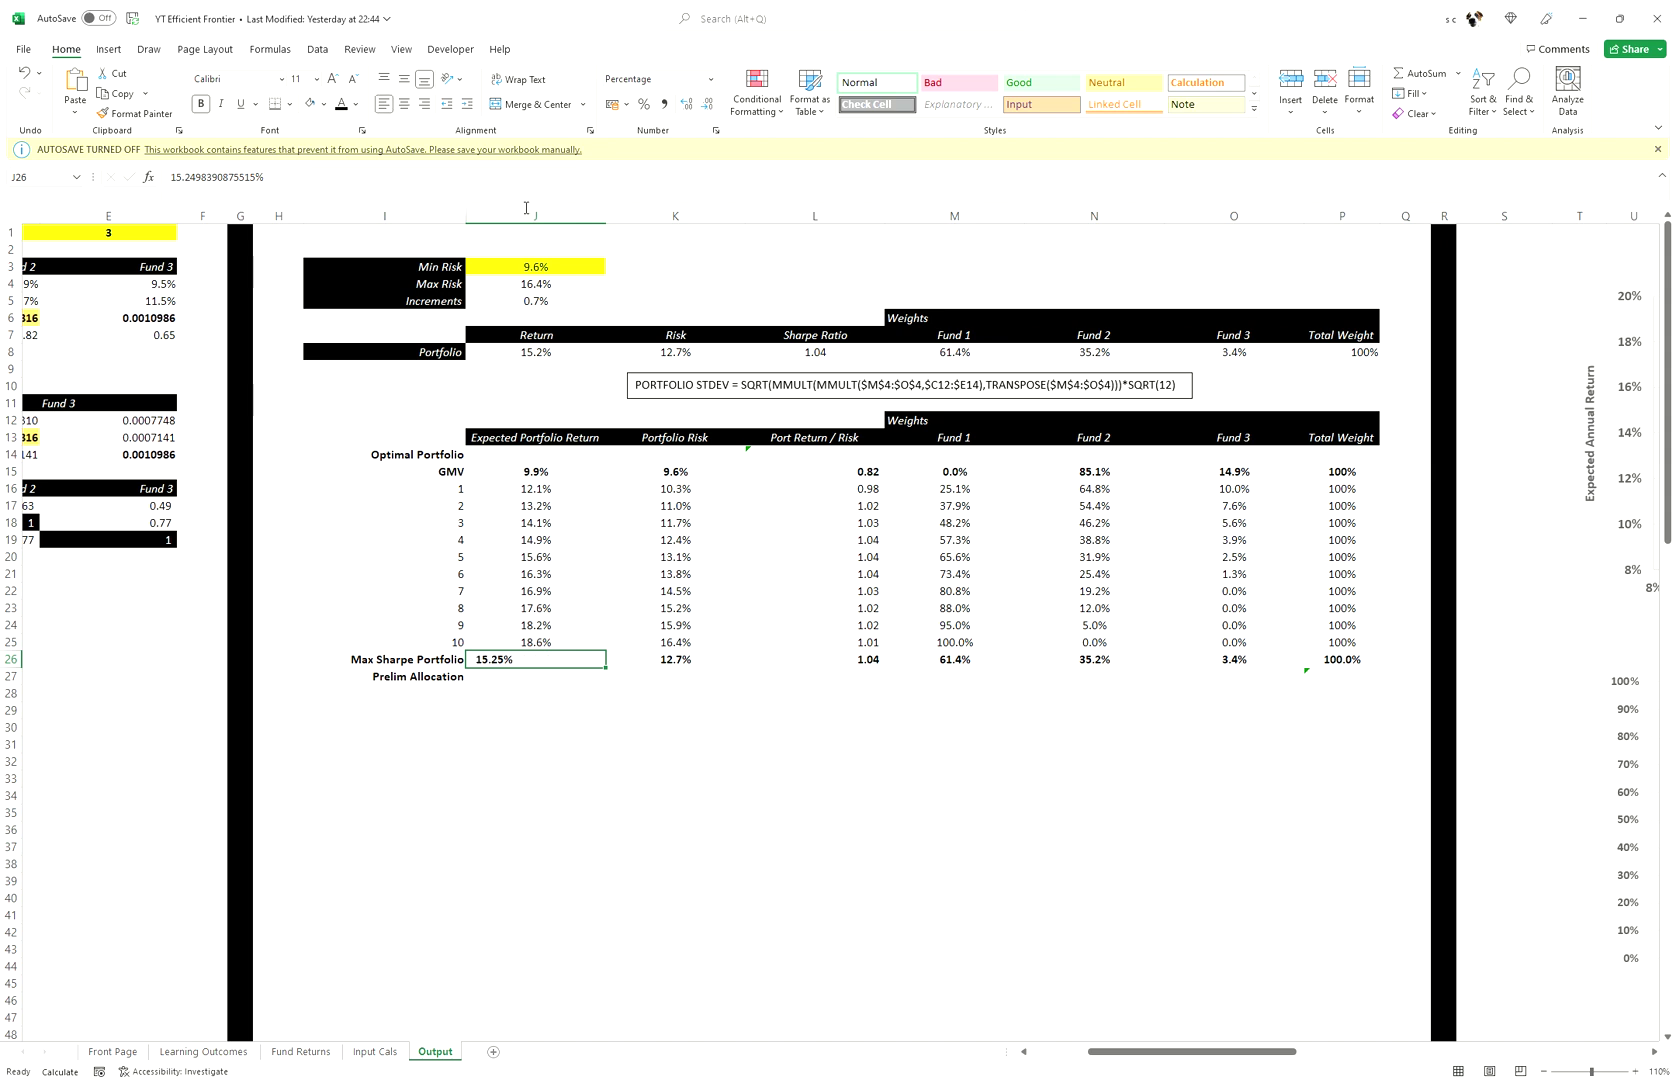
# - Centre the Max Sharpe Portfolio return in J26 and display it with one decimal place
pyautogui.click(447, 110)
pyautogui.click(467, 110)
pyautogui.click(467, 110)
pyautogui.click(404, 105)
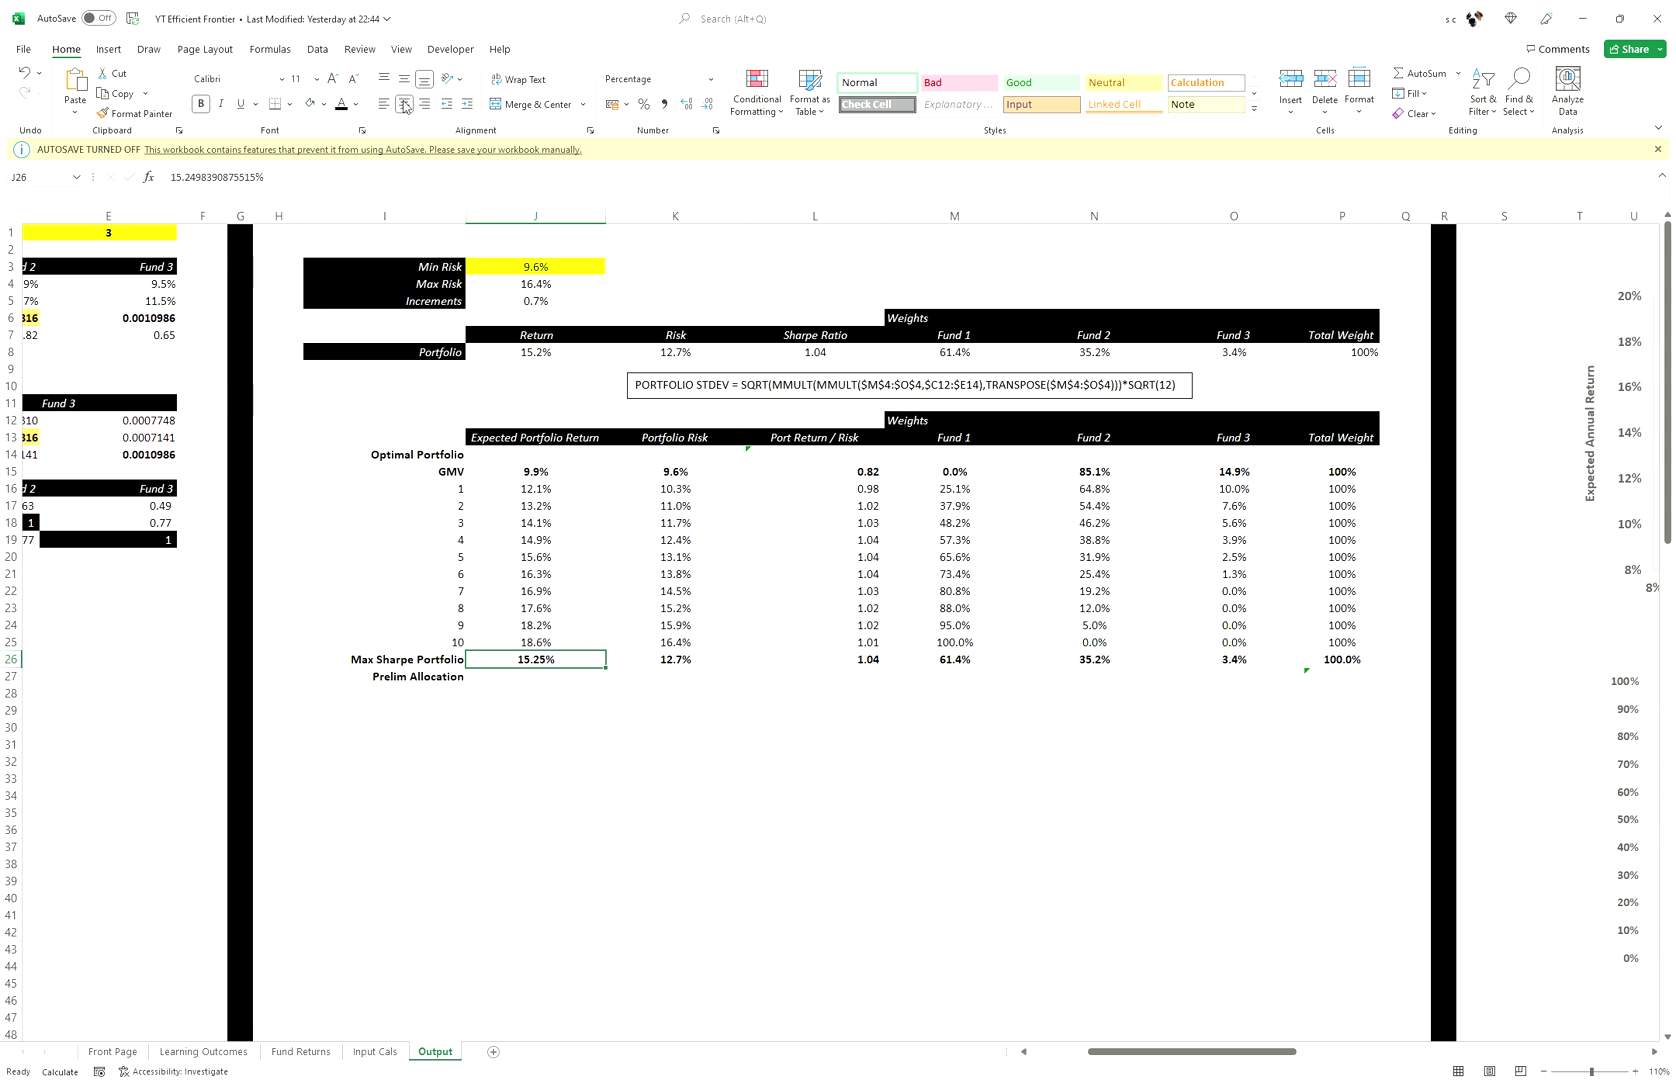
pyautogui.click(705, 108)
# - Reveal the Prelim Allocation values in J27:P27 with a black font colour
pyautogui.click(518, 684)
pyautogui.moveTo(518, 684); pyautogui.dragTo(1338, 678)
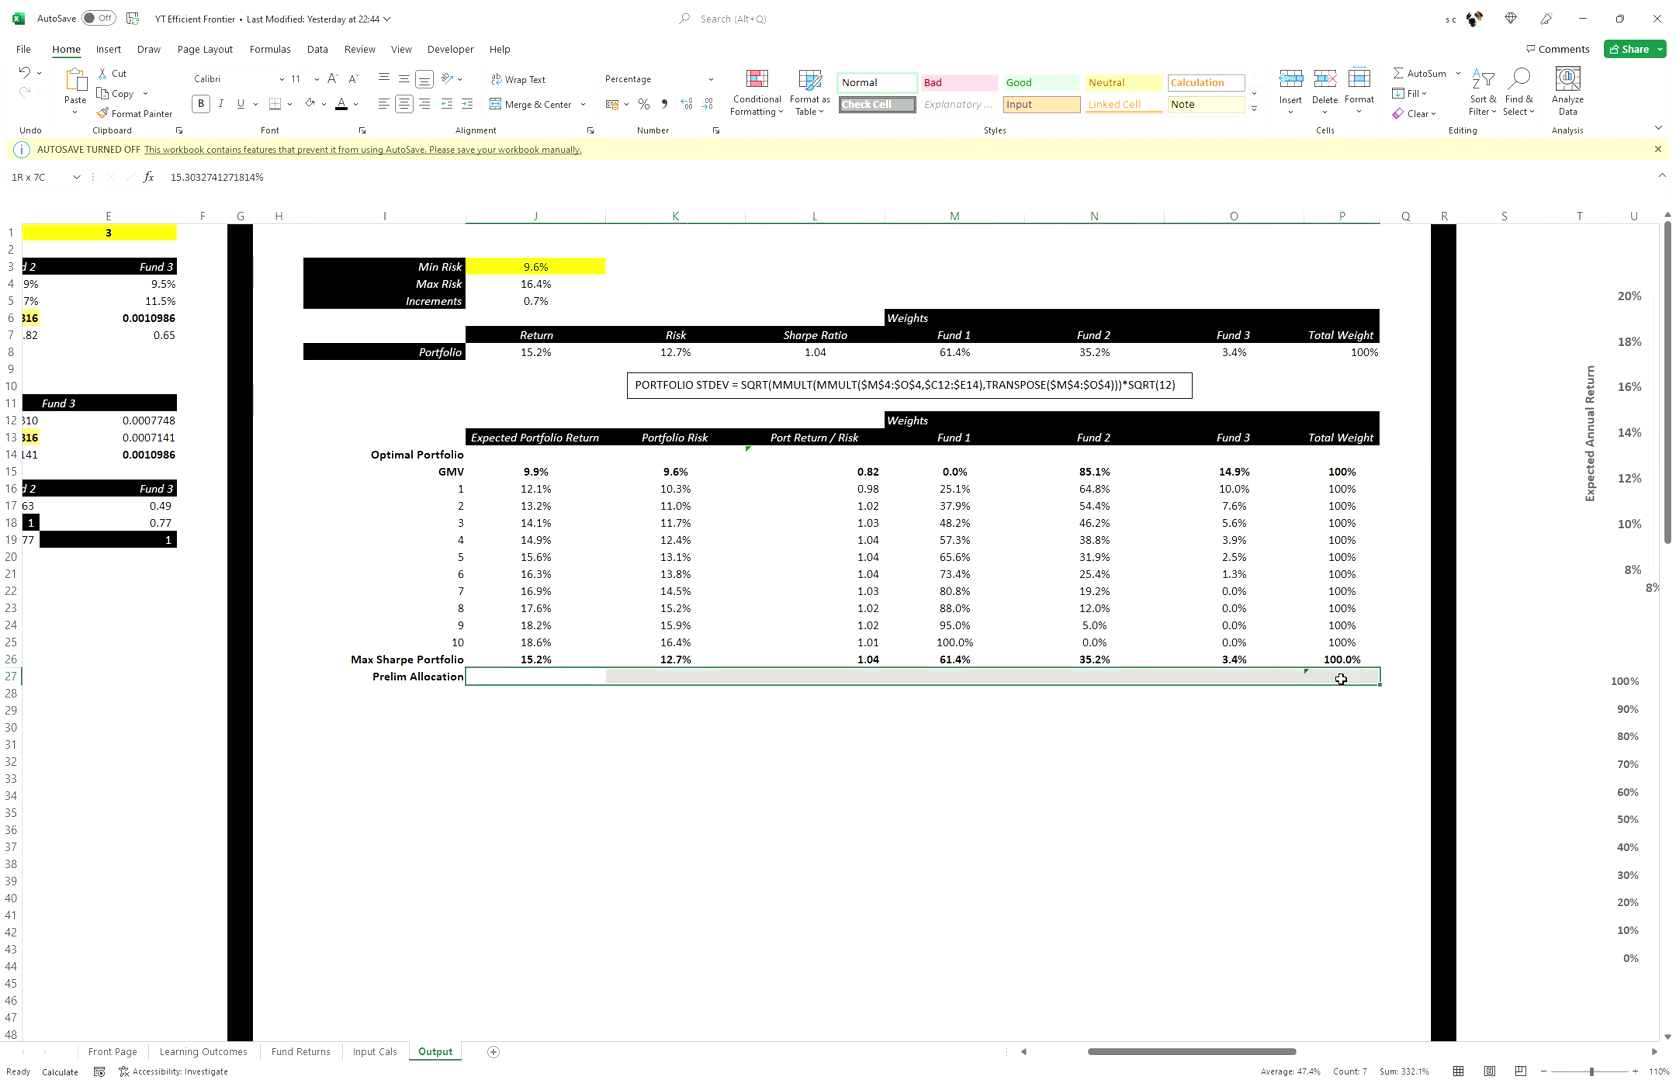
pyautogui.click(345, 105)
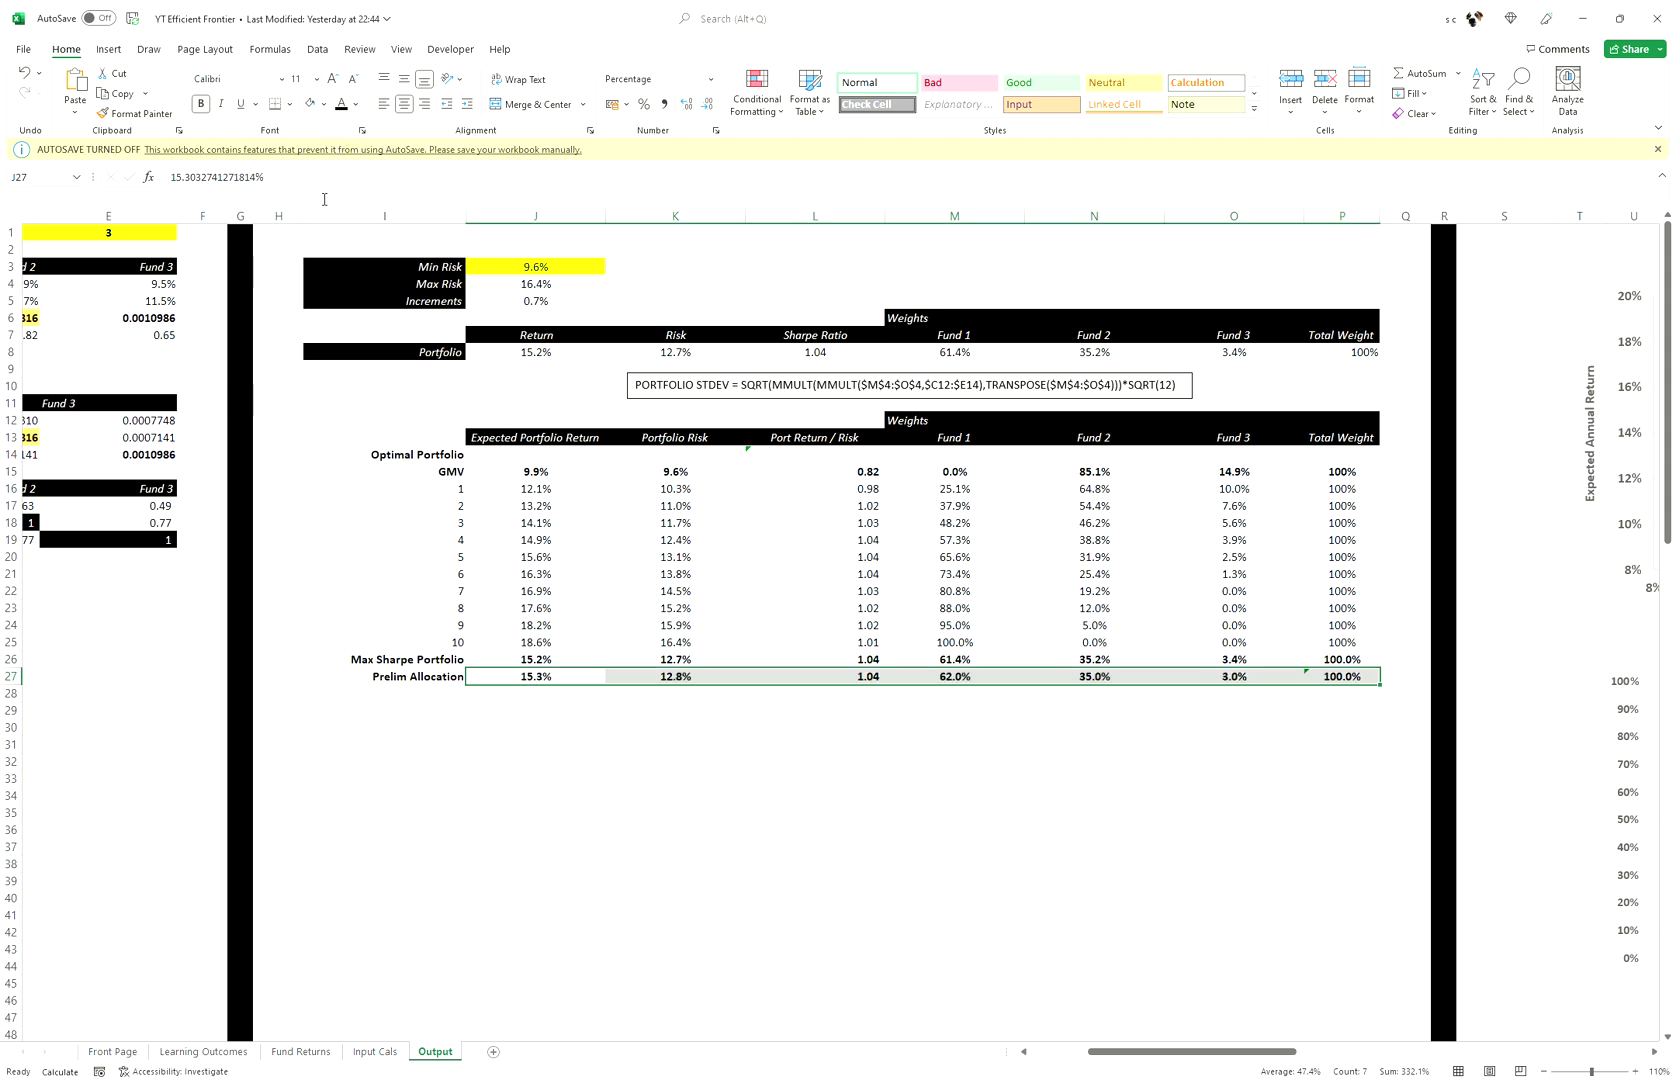
# - Compare the Fund 1 weights in M27 and M26, and trace the Efficient Frontier chart series to its source ranges in the table
pyautogui.click(945, 678)
pyautogui.press('Up')
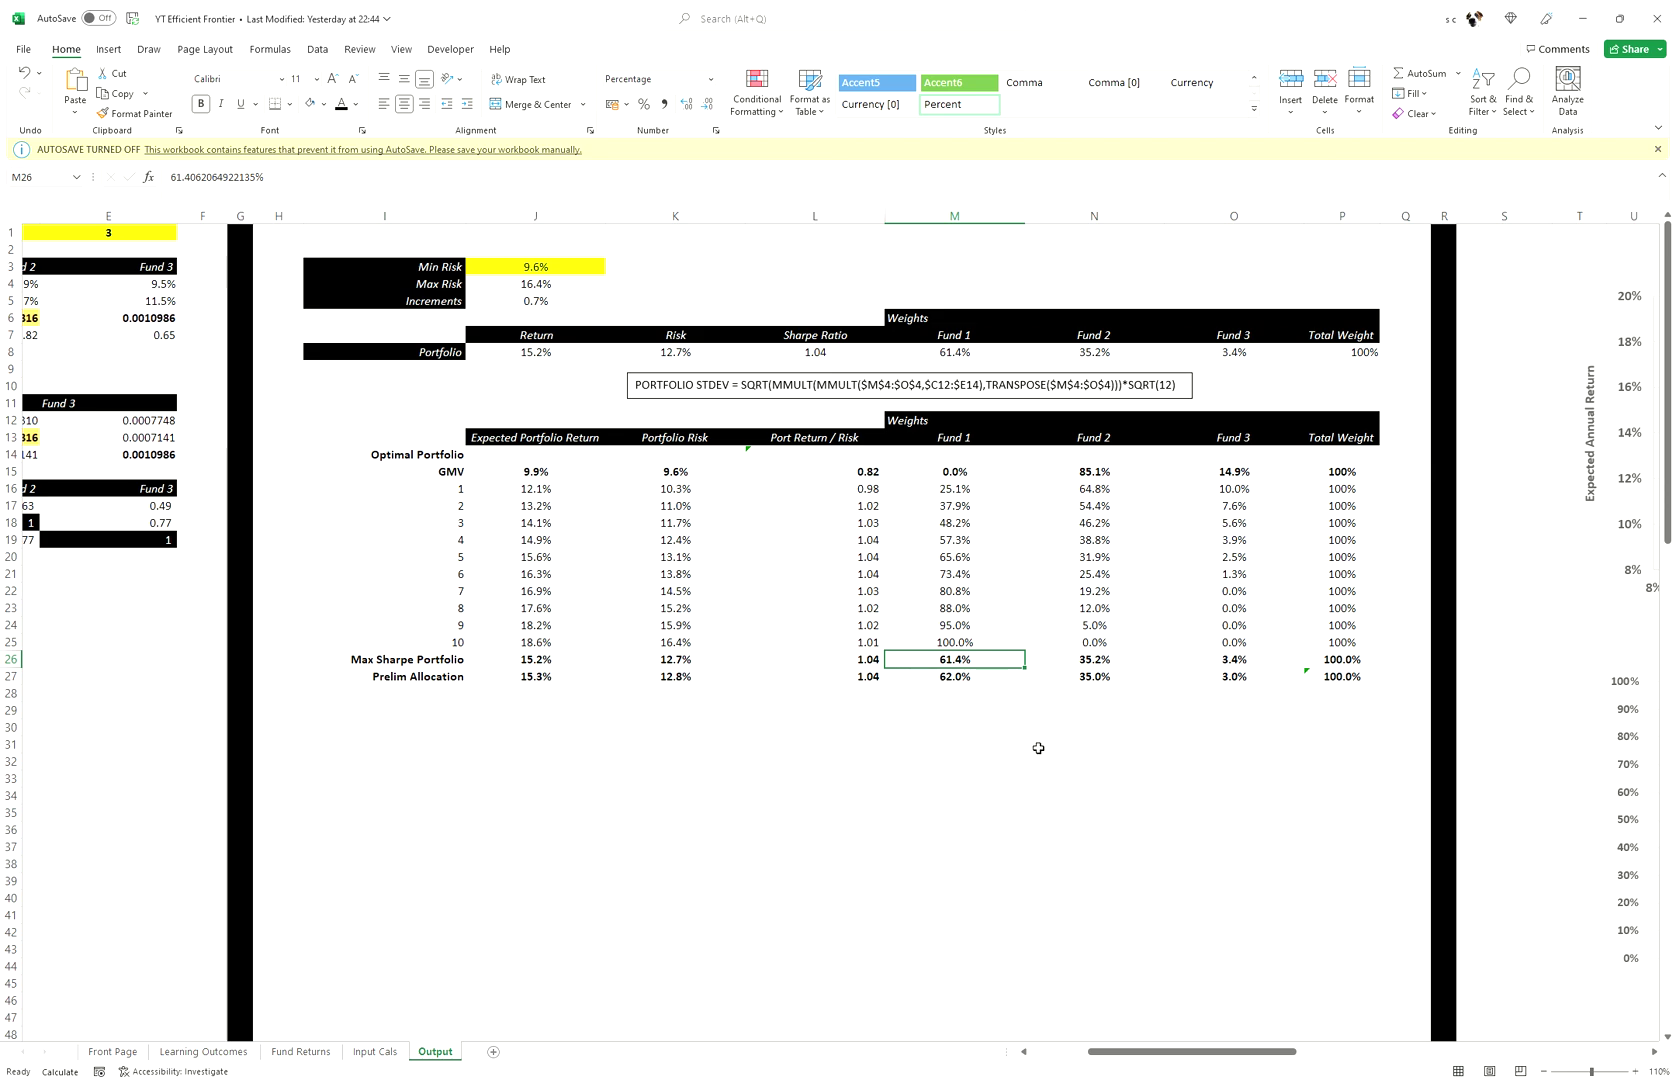
pyautogui.moveTo(1229, 800); pyautogui.dragTo(1663, 812)
pyautogui.click(794, 401)
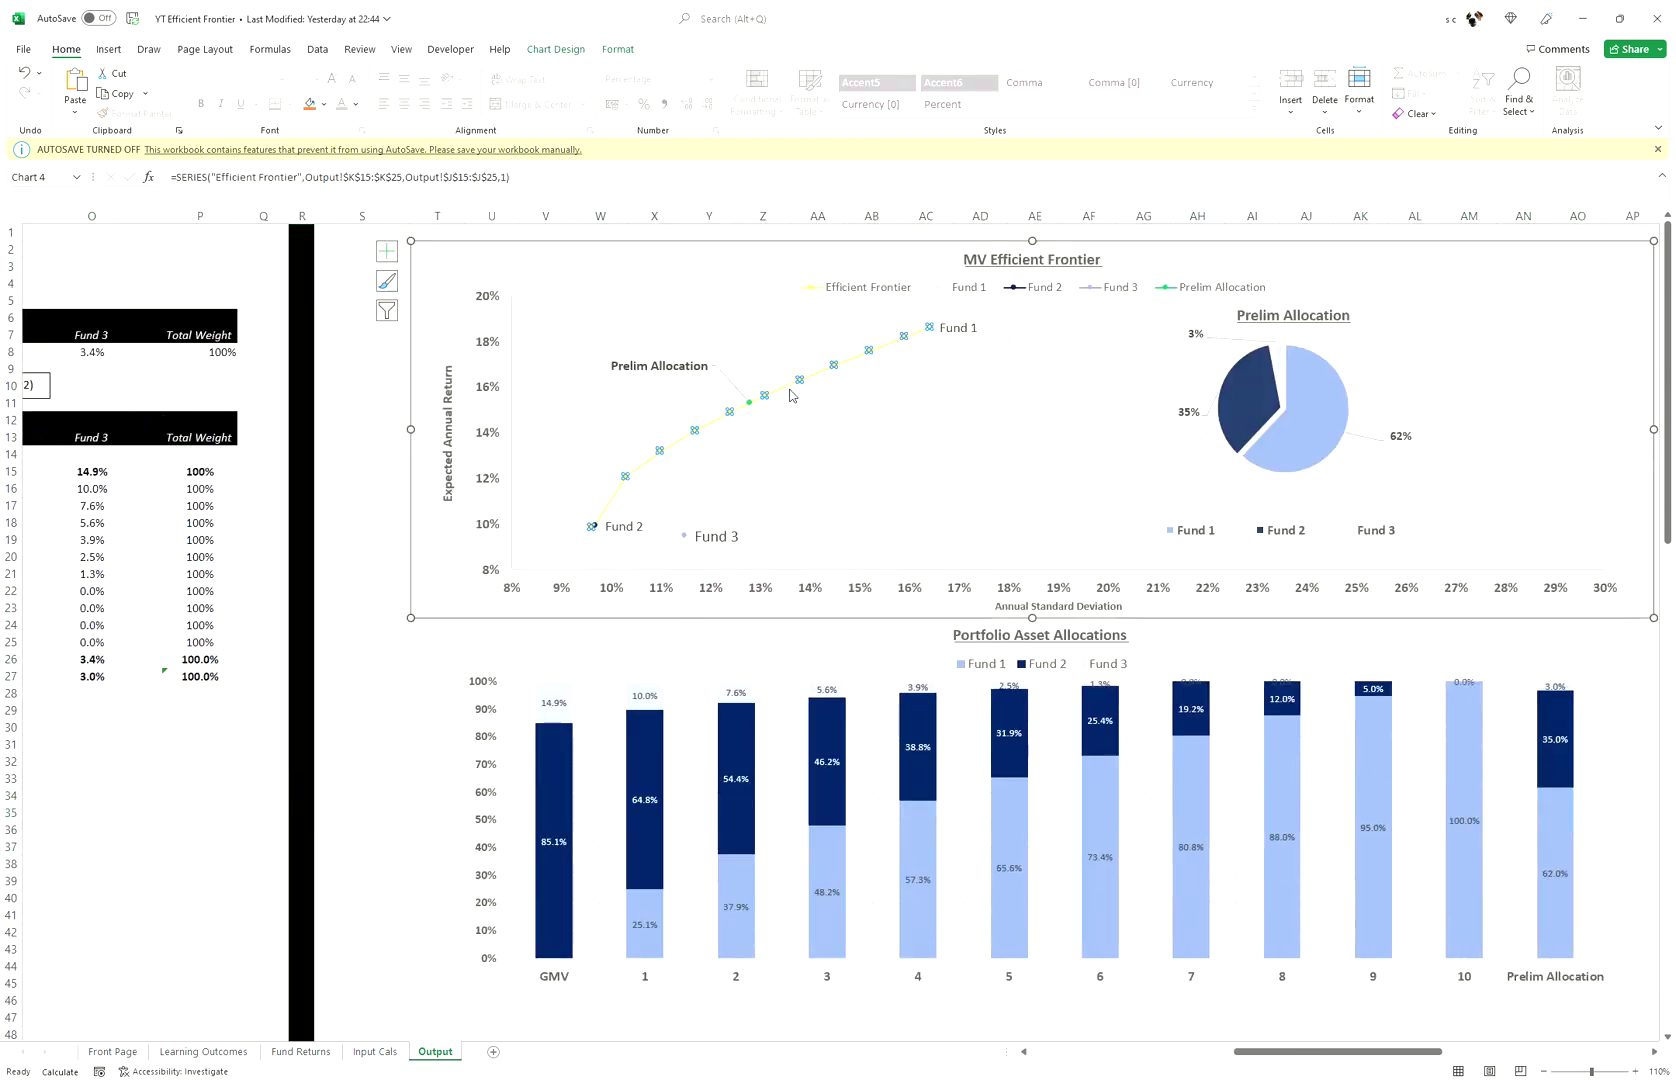
pyautogui.moveTo(1352, 1047); pyautogui.dragTo(1222, 1045)
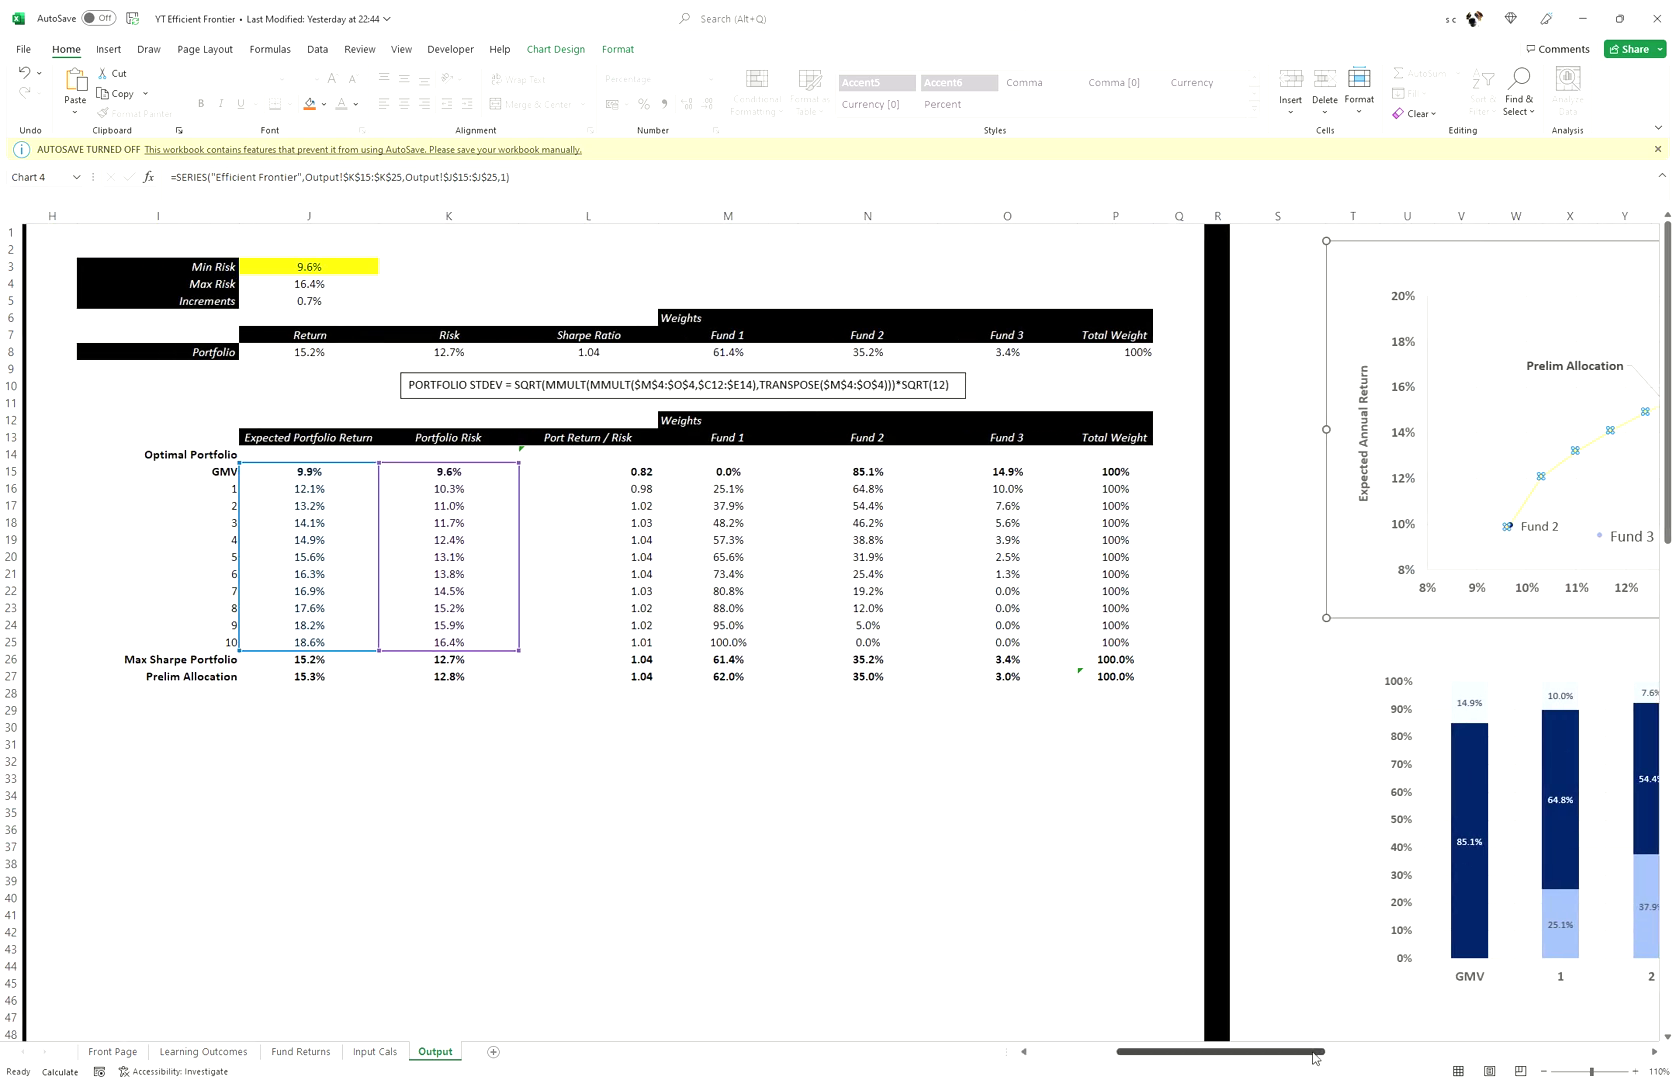
pyautogui.moveTo(1313, 1057); pyautogui.dragTo(1374, 1057)
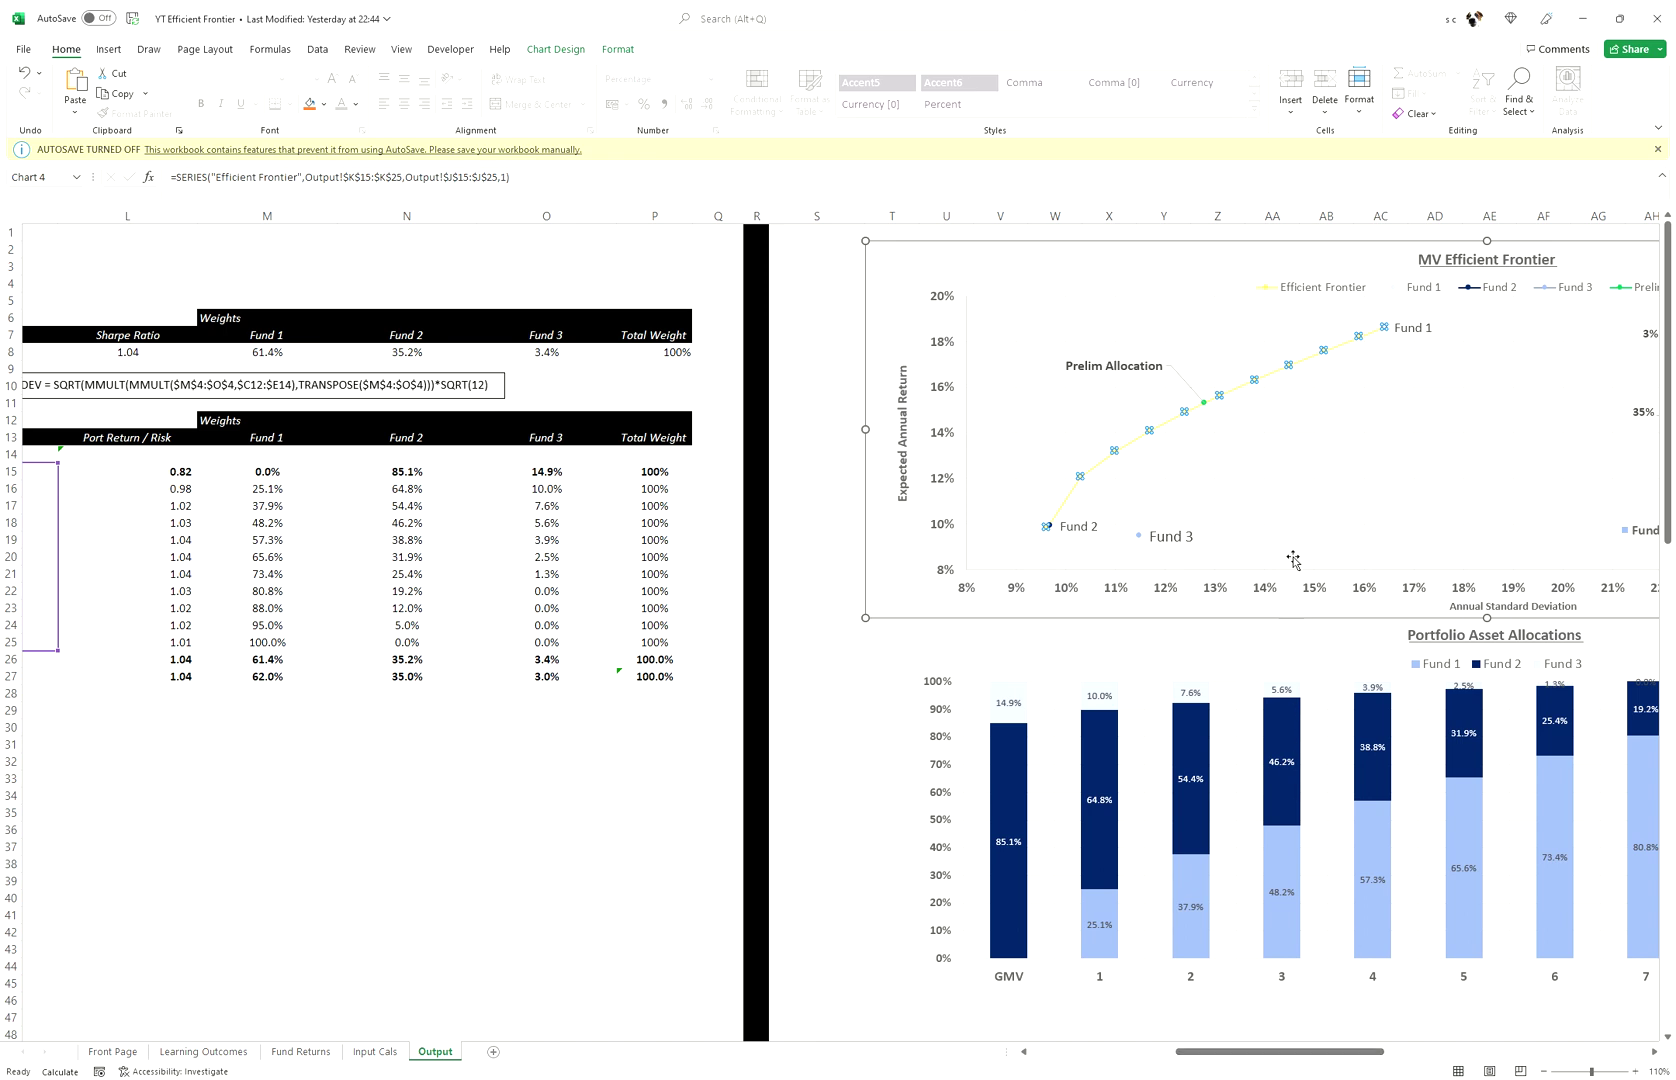
# - Examine the Prelim Allocation point on the MV Efficient Frontier chart and its return and risk values in J27:K27
pyautogui.click(1265, 482)
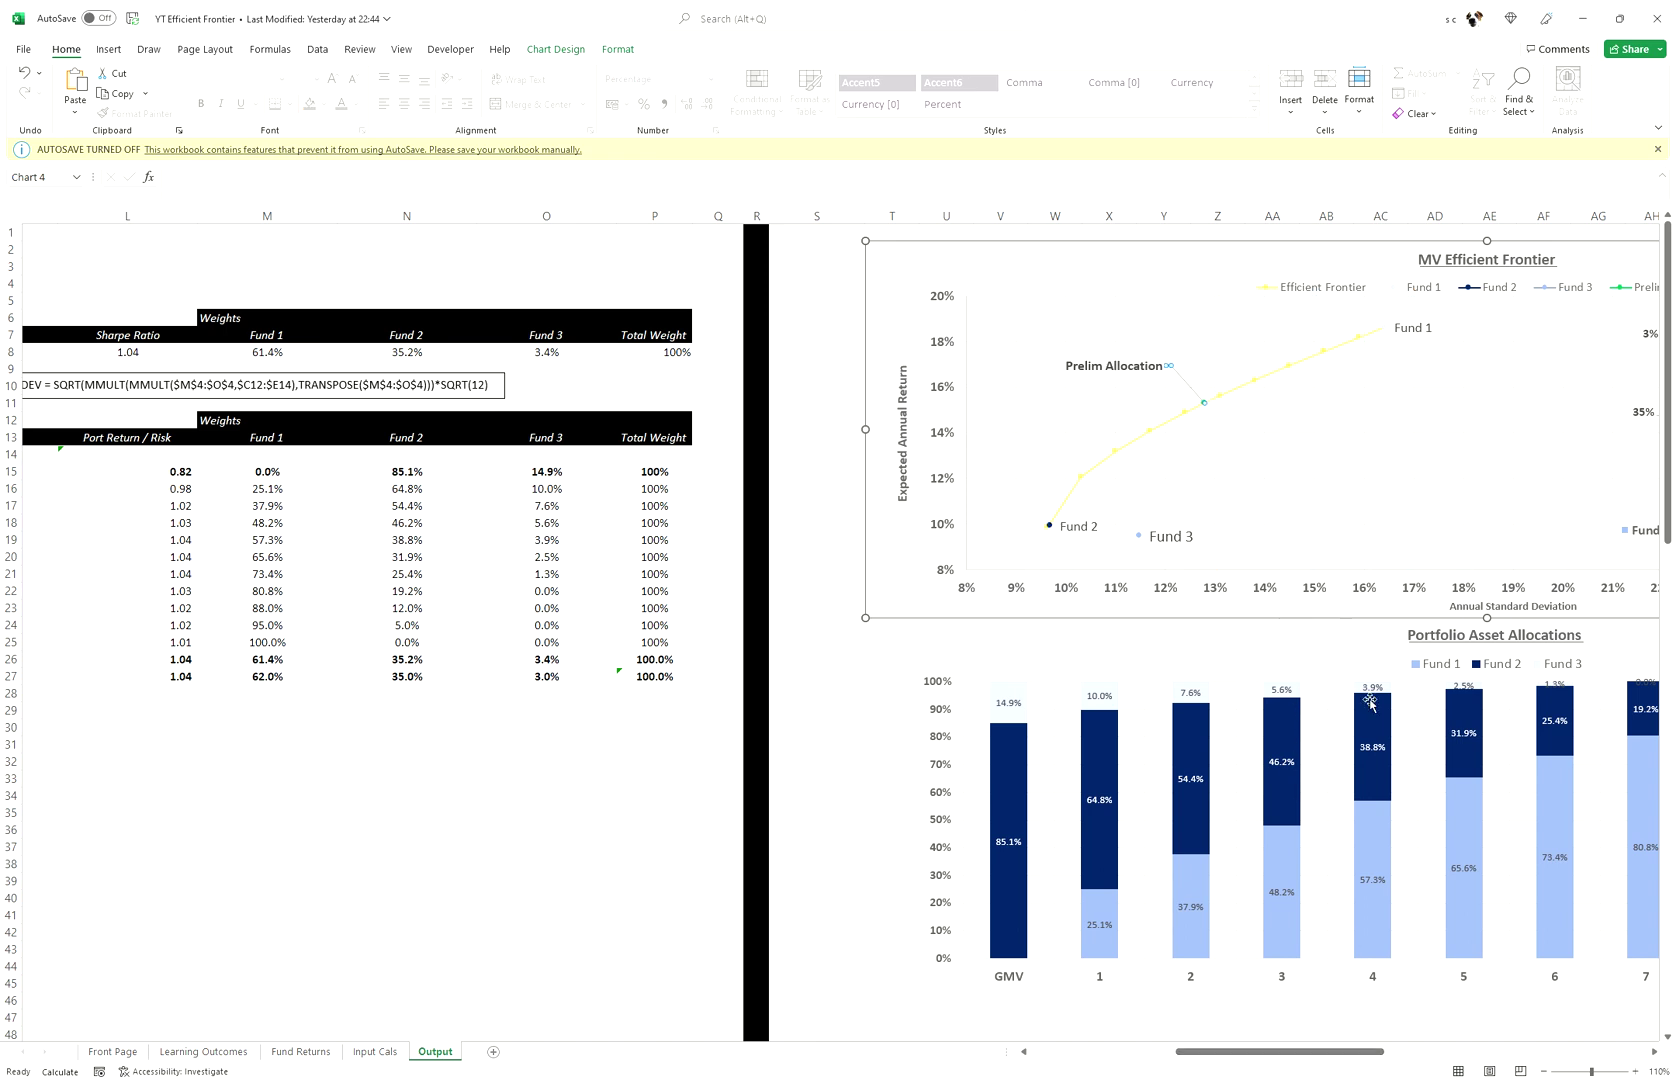
pyautogui.moveTo(1372, 1050); pyautogui.dragTo(1252, 1047)
pyautogui.moveTo(442, 679); pyautogui.dragTo(518, 683)
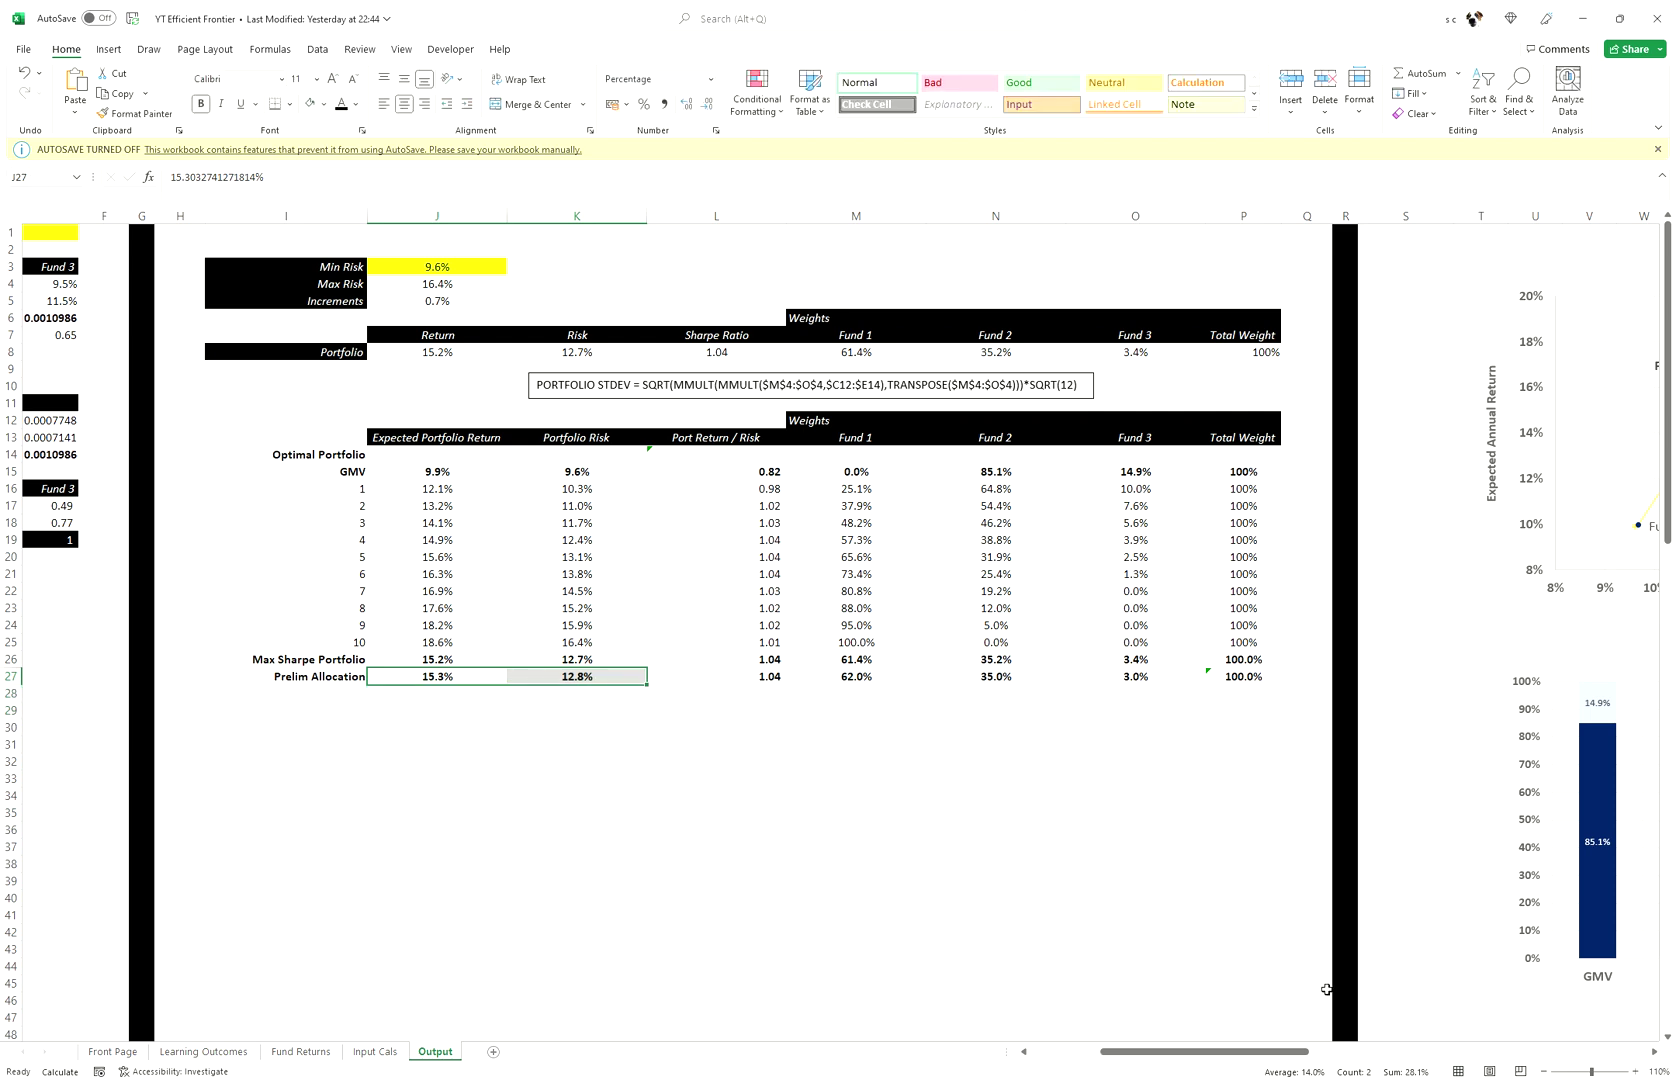
pyautogui.moveTo(1272, 1051); pyautogui.dragTo(1317, 1051)
pyautogui.click(1403, 1053)
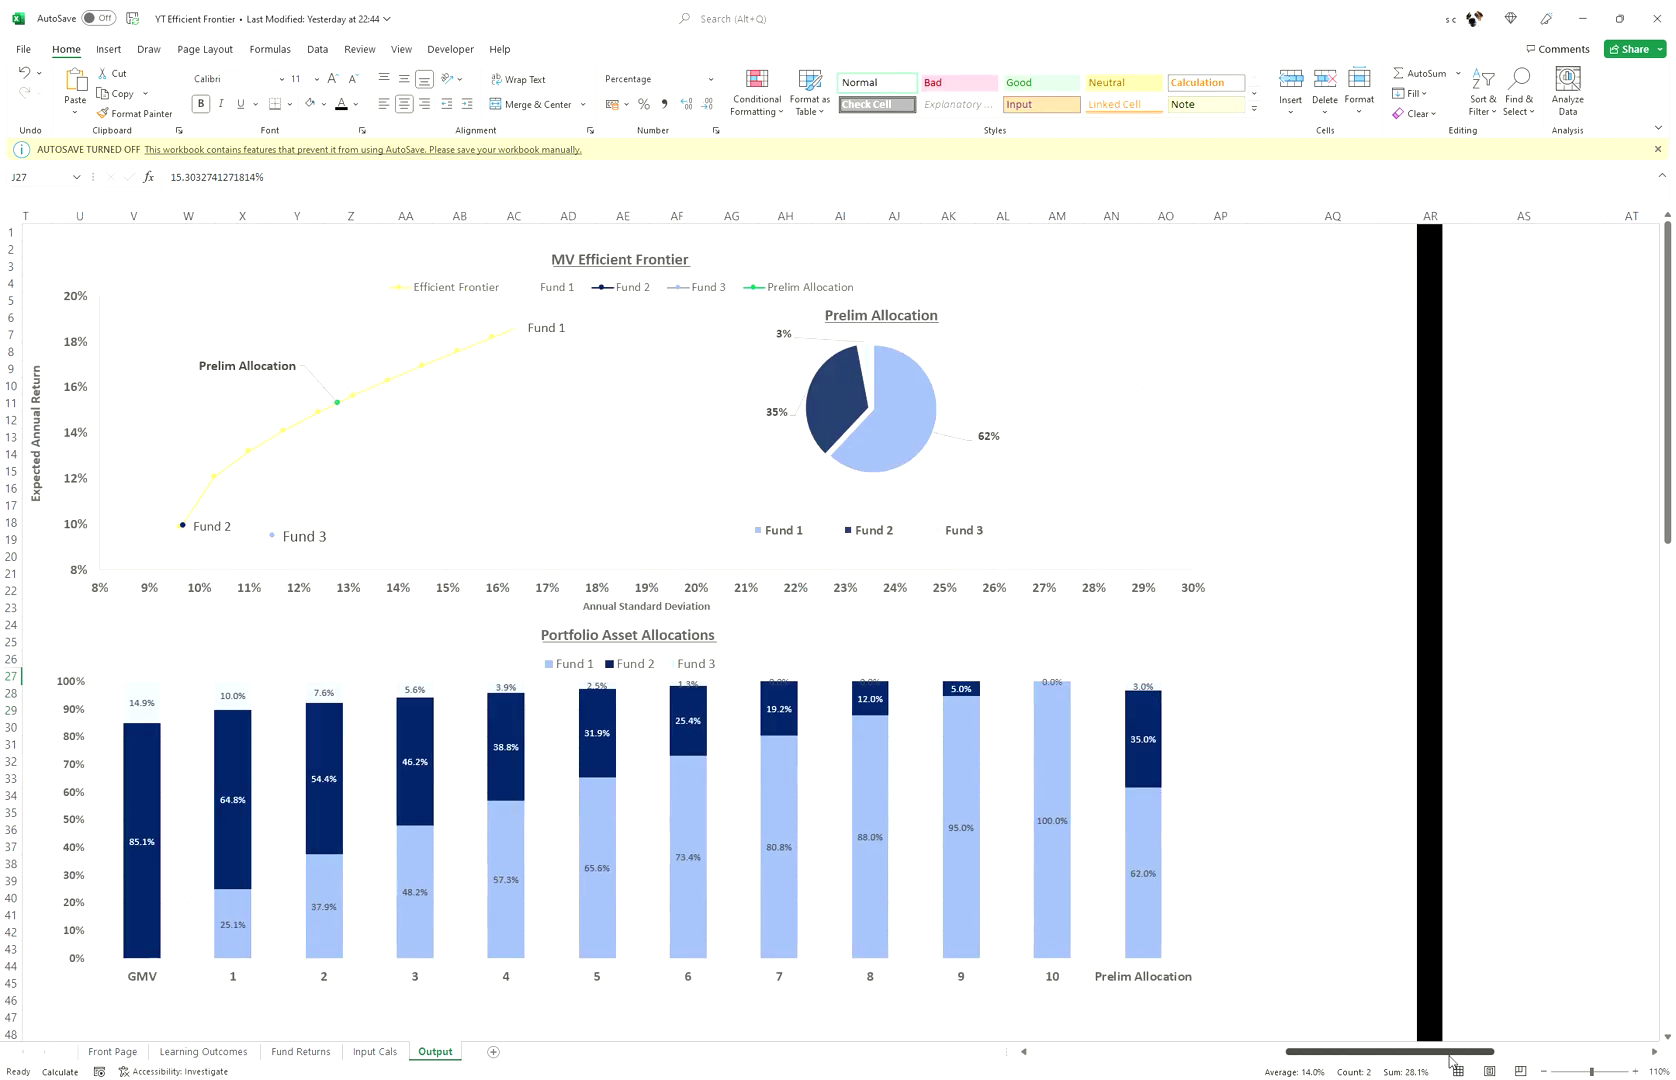
# - Trace the Prelim Allocation pie chart to its source weights in M27:O27
pyautogui.click(1078, 449)
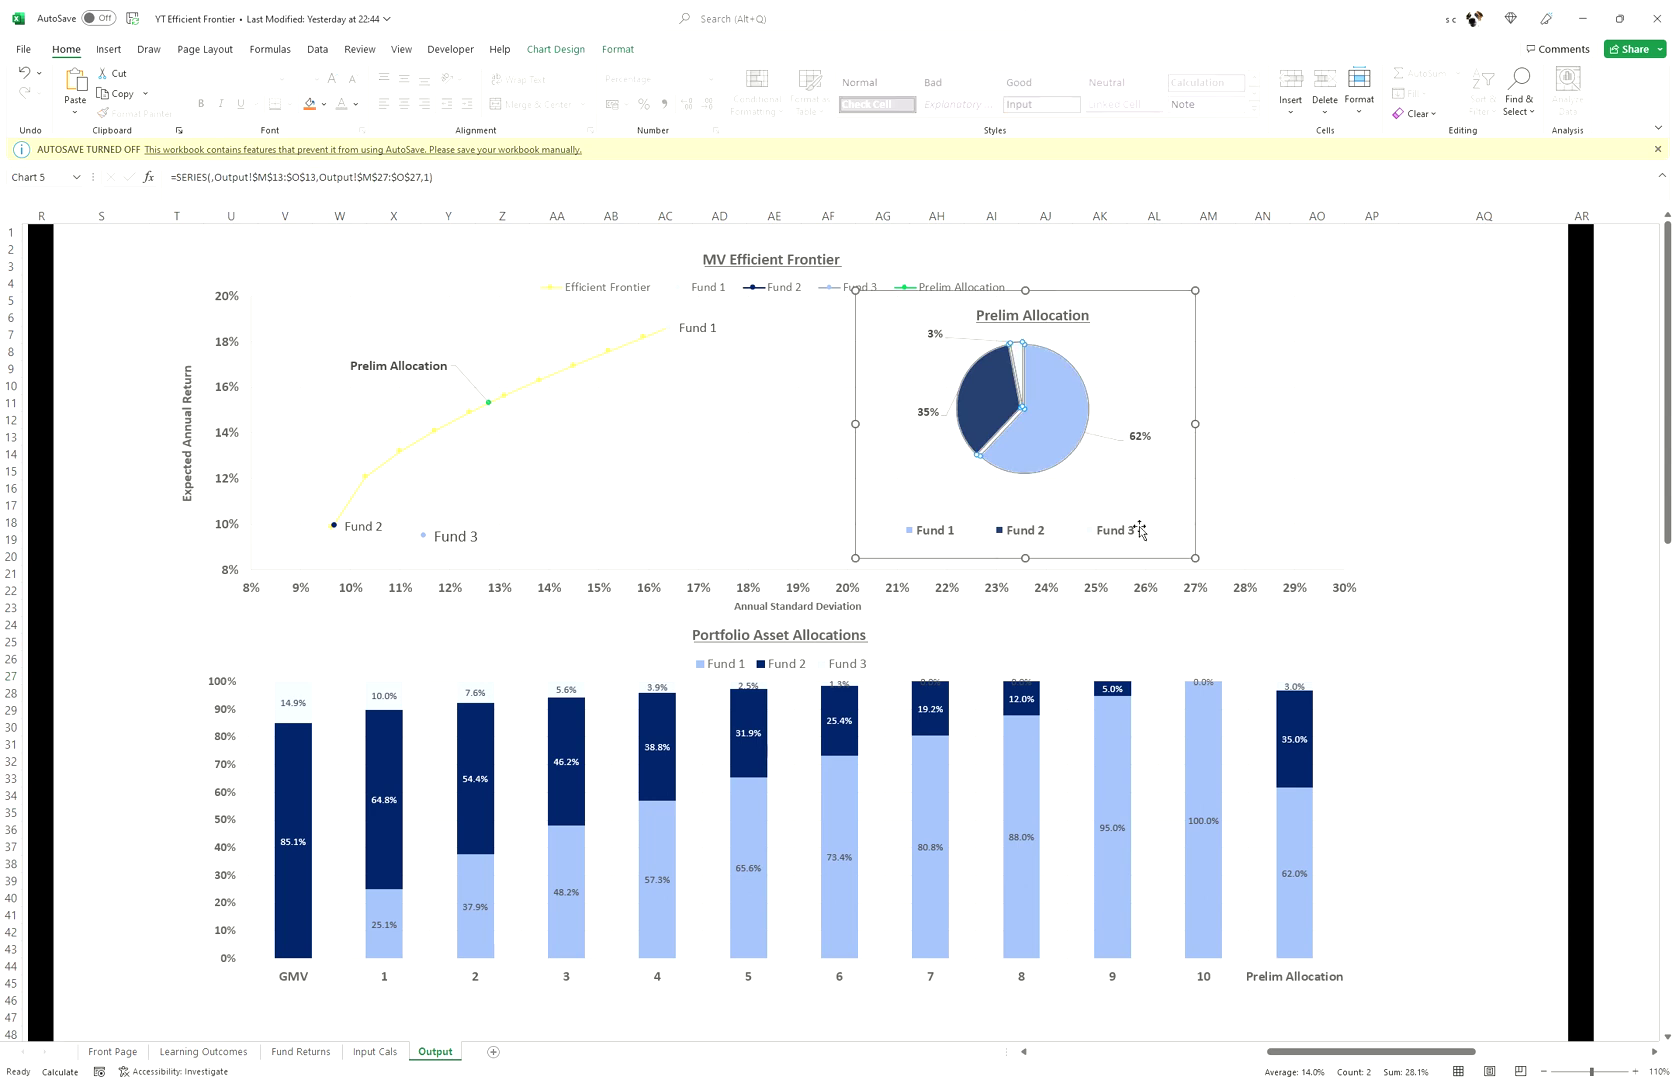
pyautogui.moveTo(1393, 1057); pyautogui.dragTo(1263, 1034)
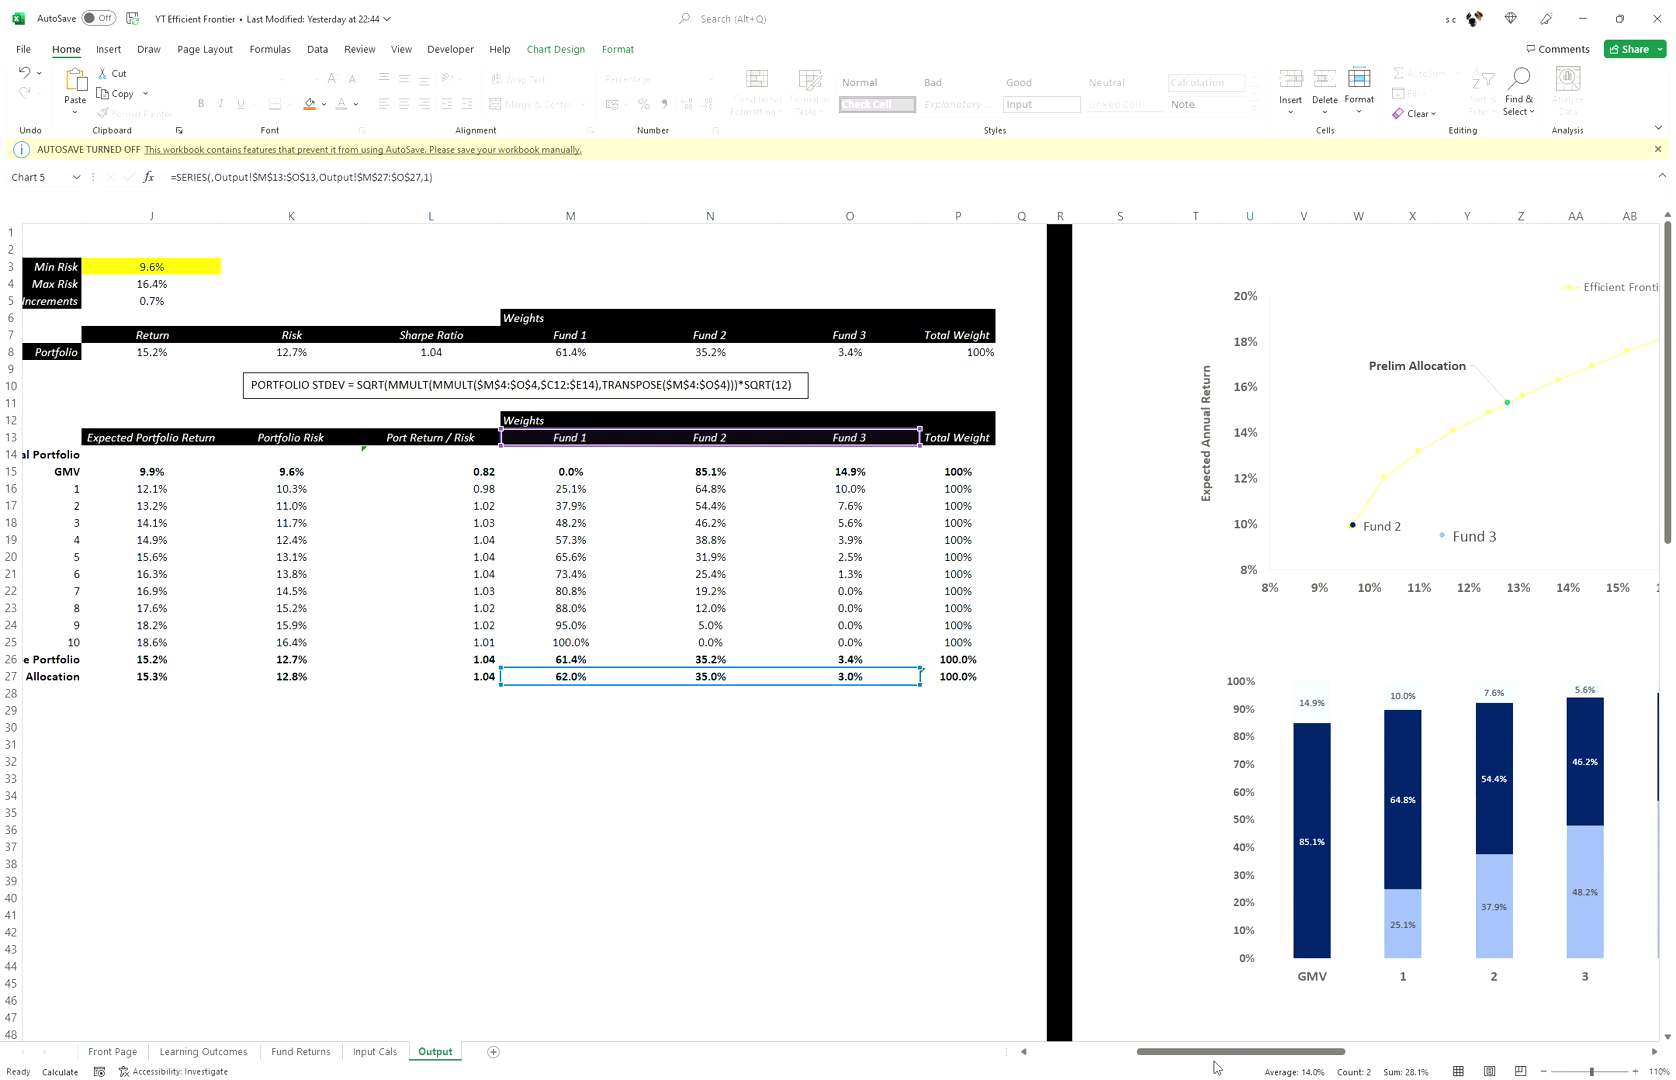
pyautogui.moveTo(1216, 1056); pyautogui.dragTo(1338, 1052)
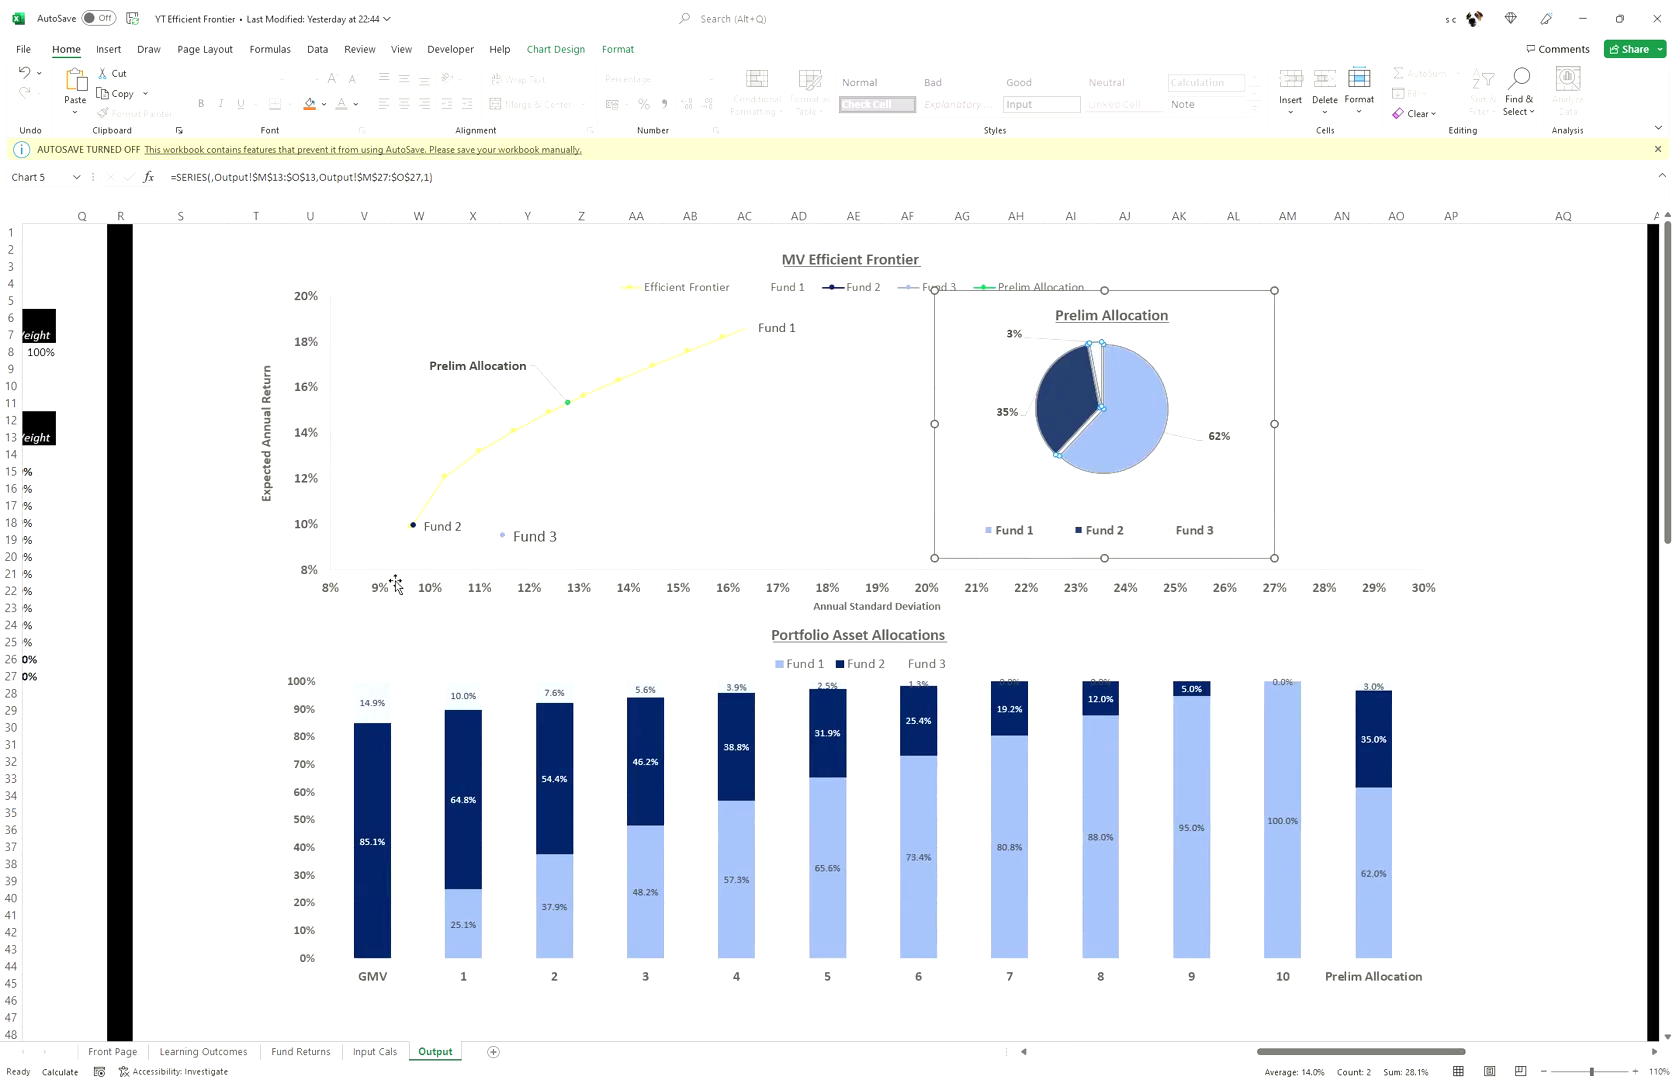
# - Examine the Portfolio Asset Allocations stacked column chart and the source ranges of its fund weight series
pyautogui.click(275, 625)
pyautogui.click(448, 737)
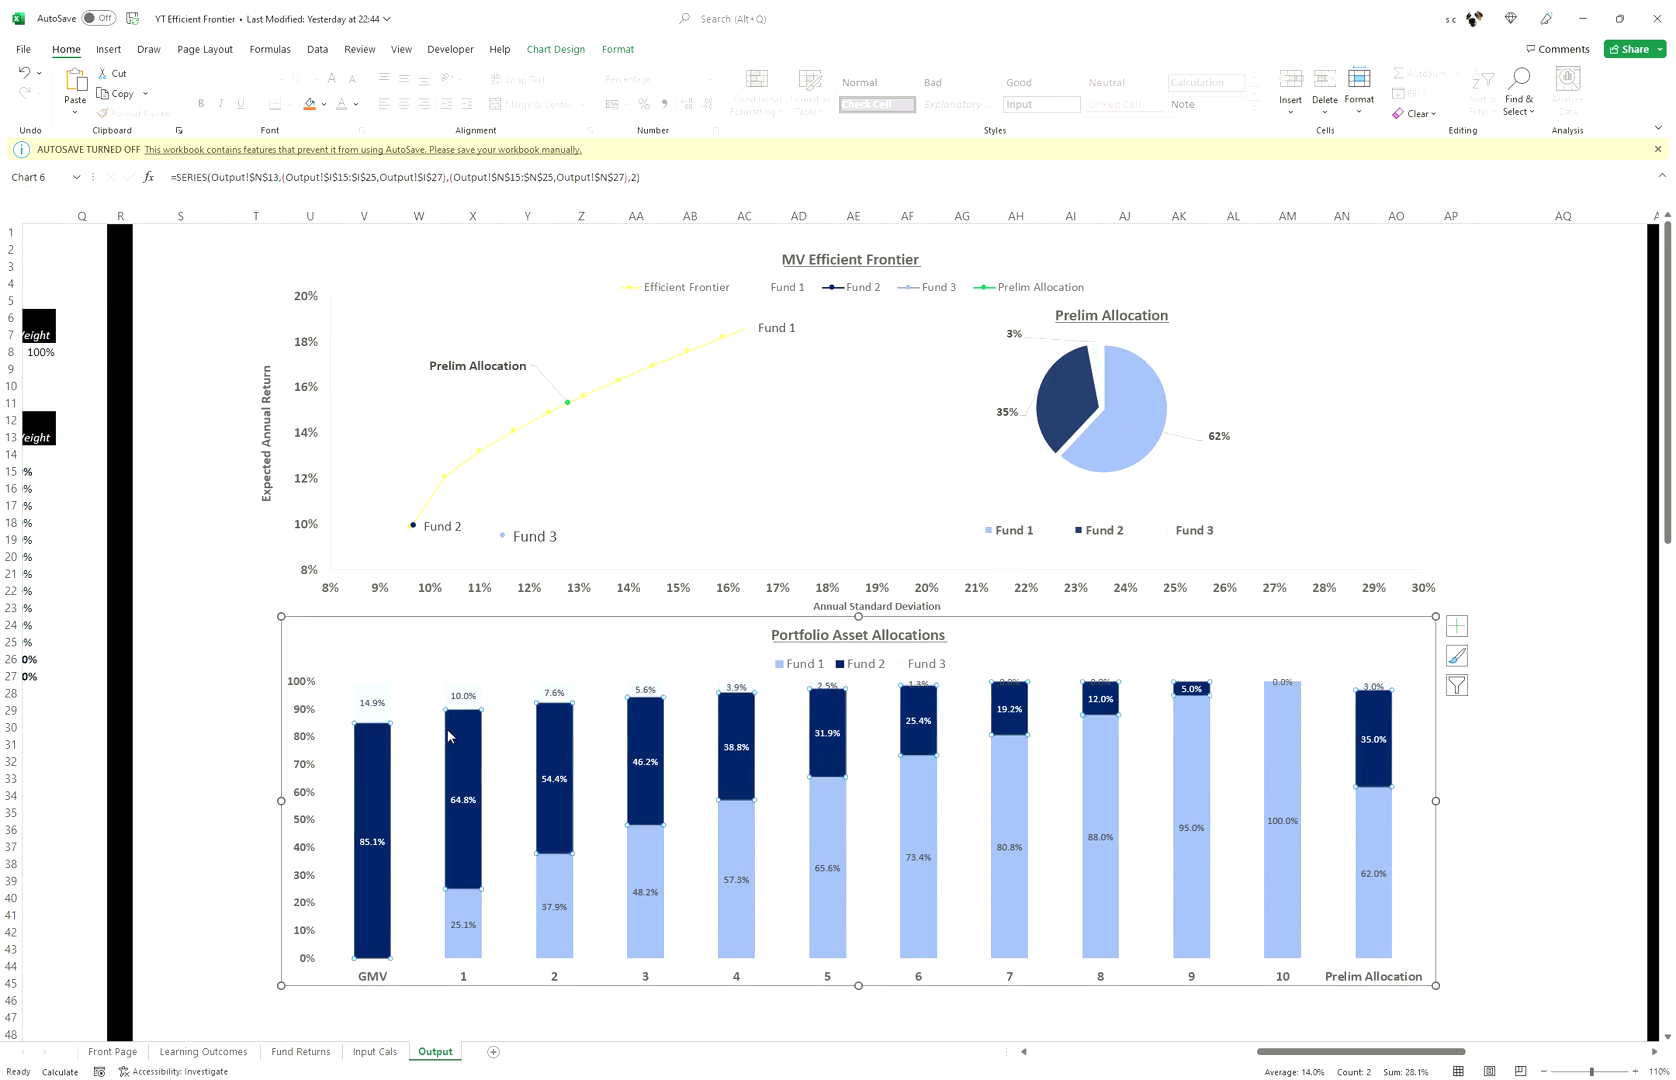
pyautogui.moveTo(1272, 1052); pyautogui.dragTo(1207, 1052)
pyautogui.click(826, 852)
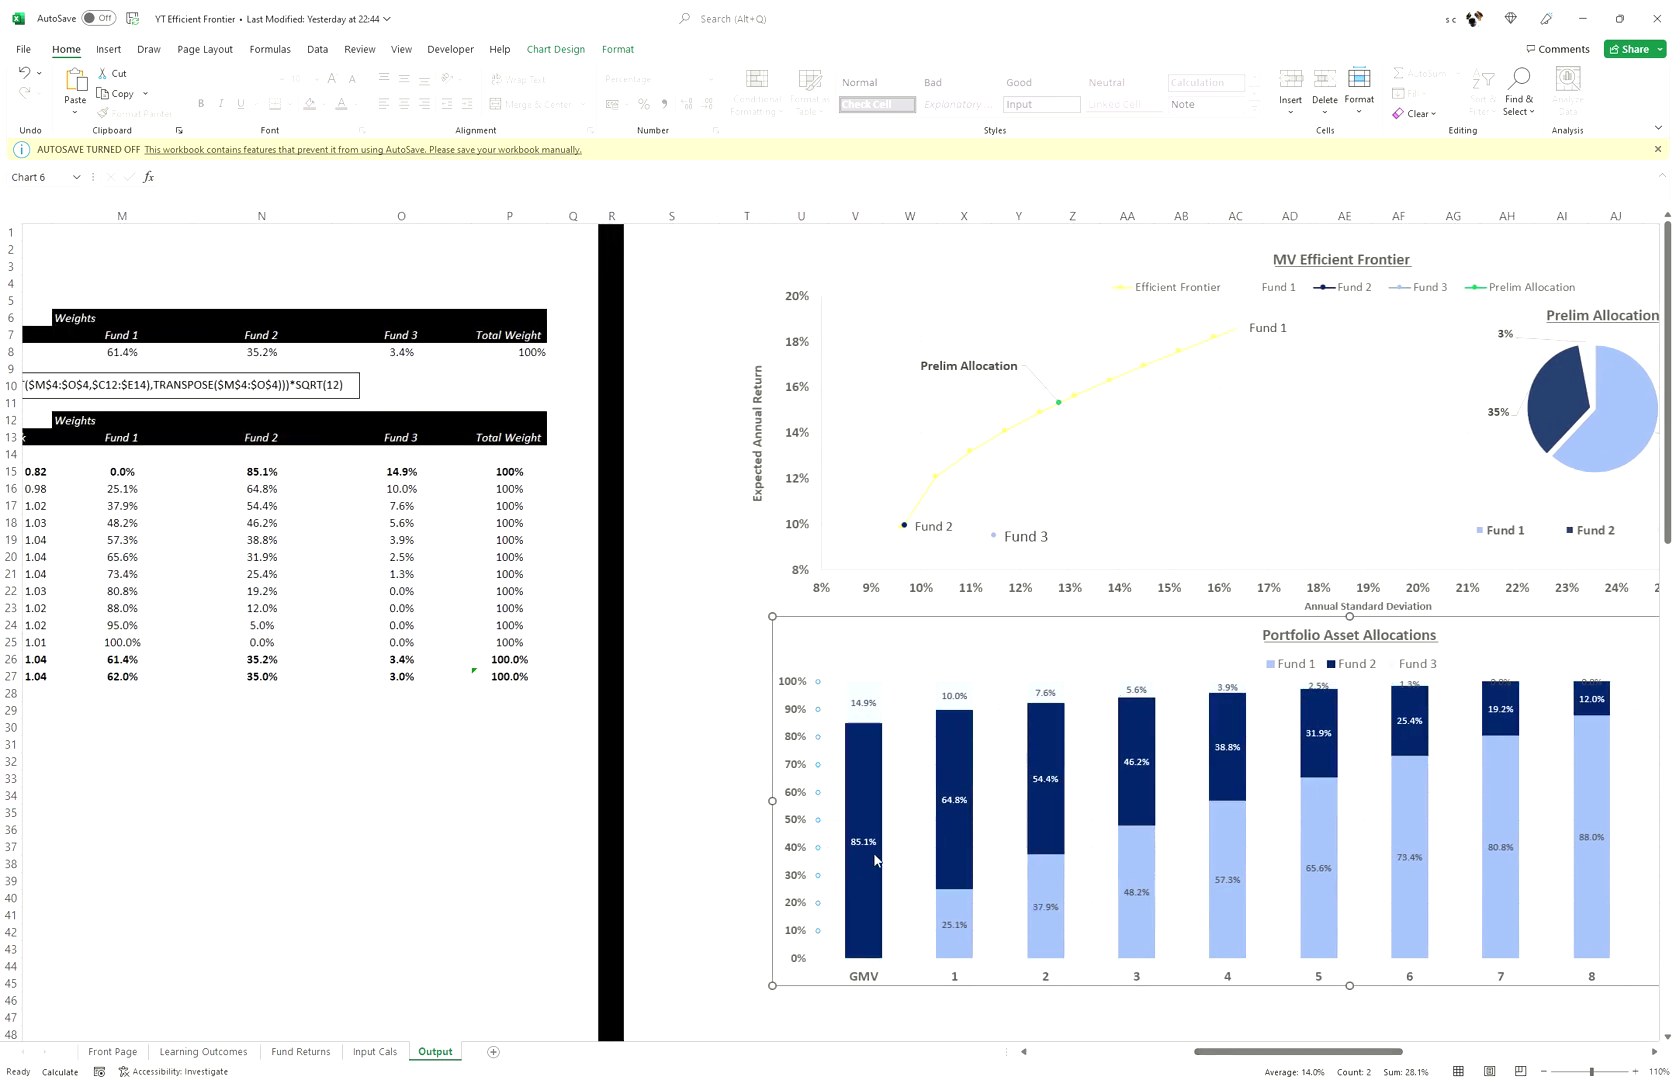
pyautogui.click(911, 860)
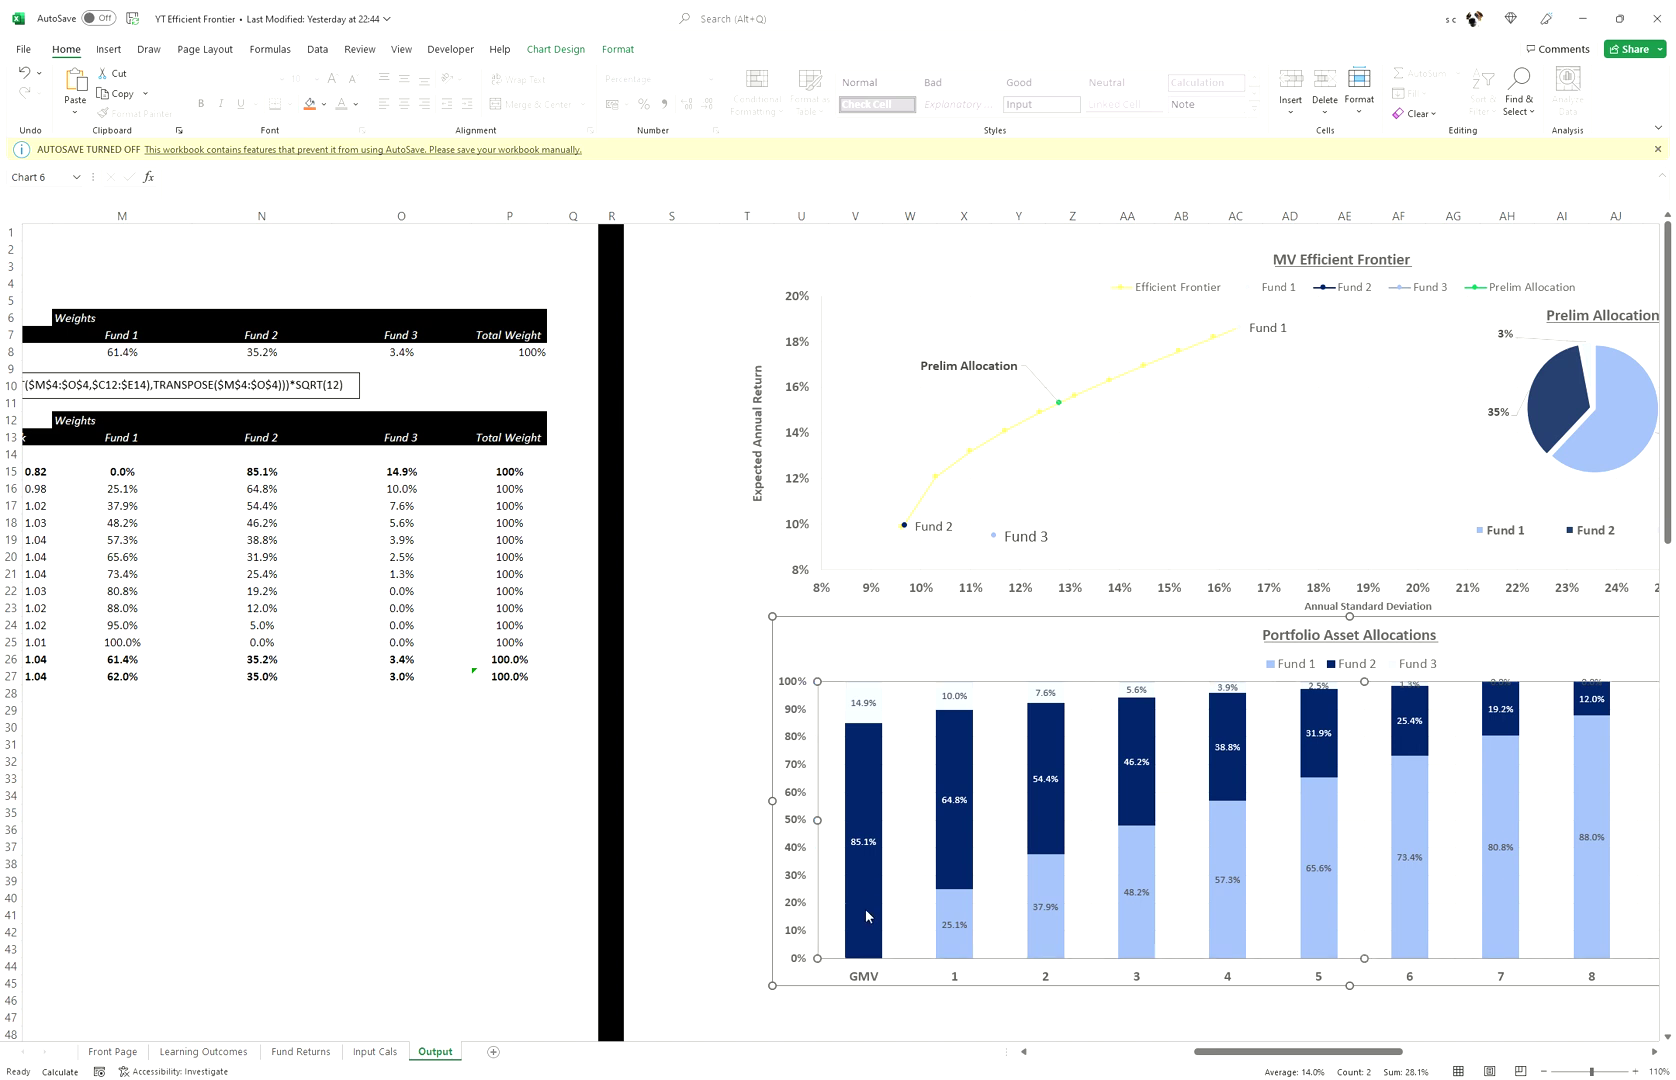
pyautogui.click(966, 878)
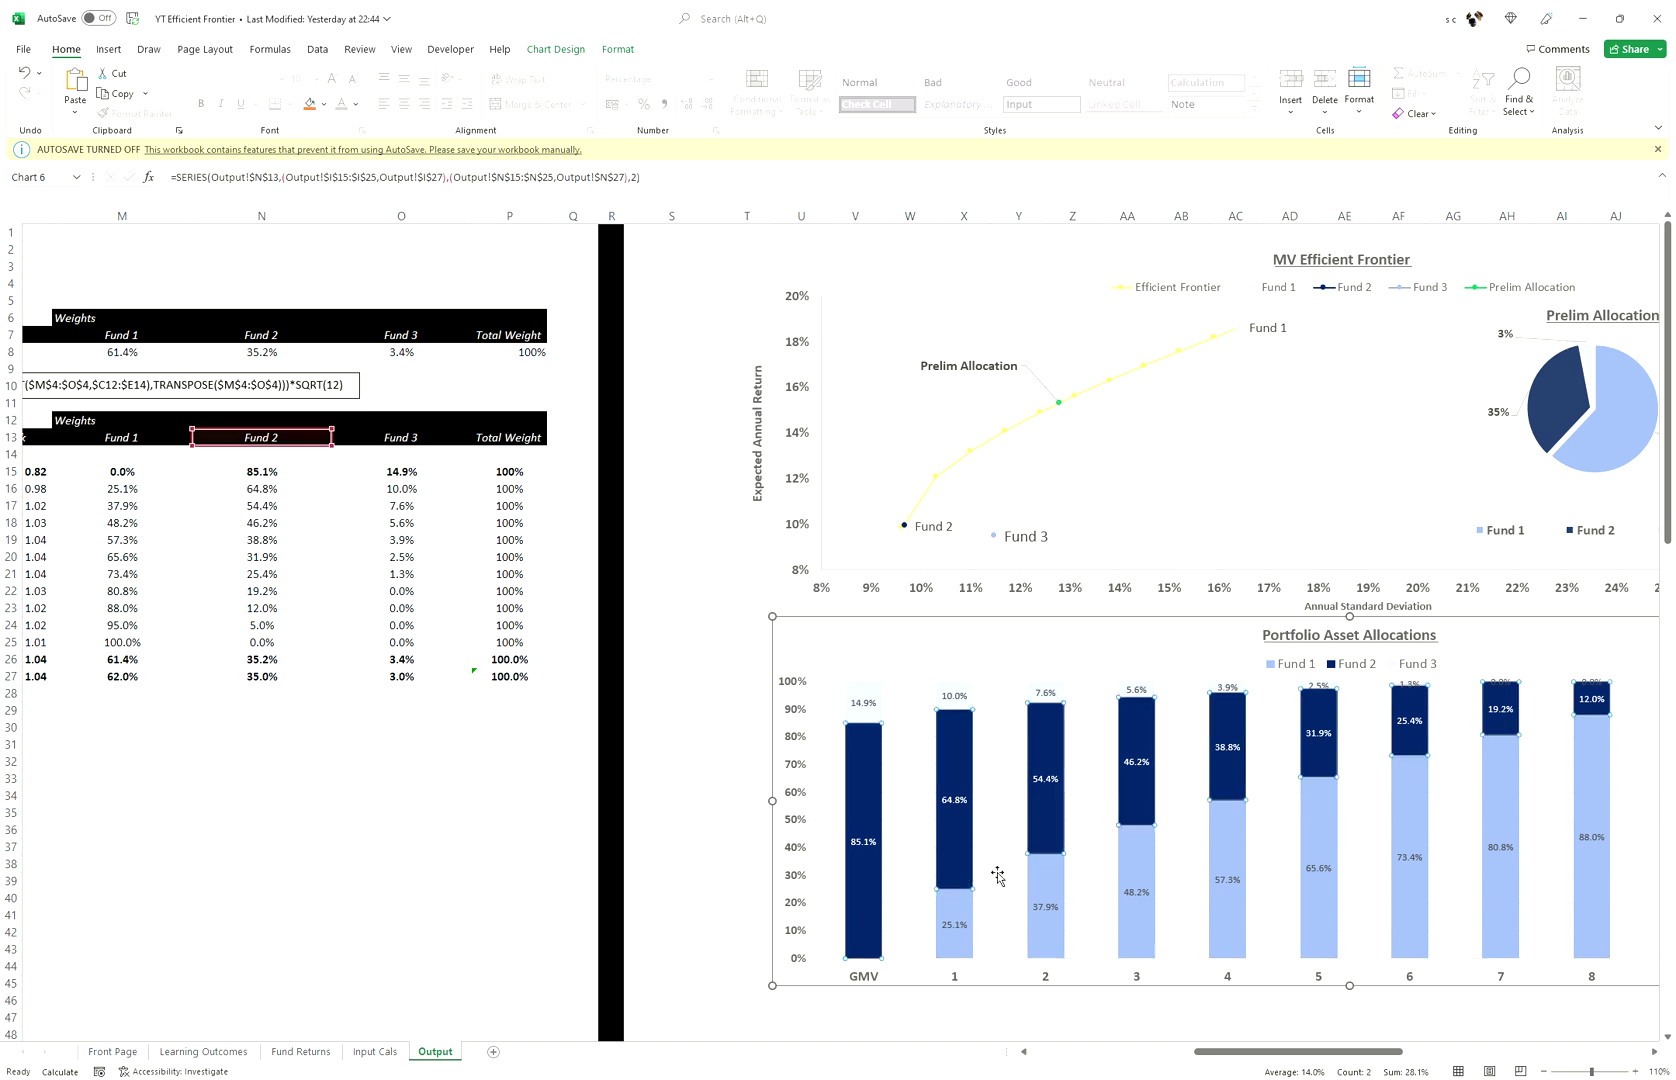
pyautogui.click(1000, 872)
pyautogui.click(1033, 940)
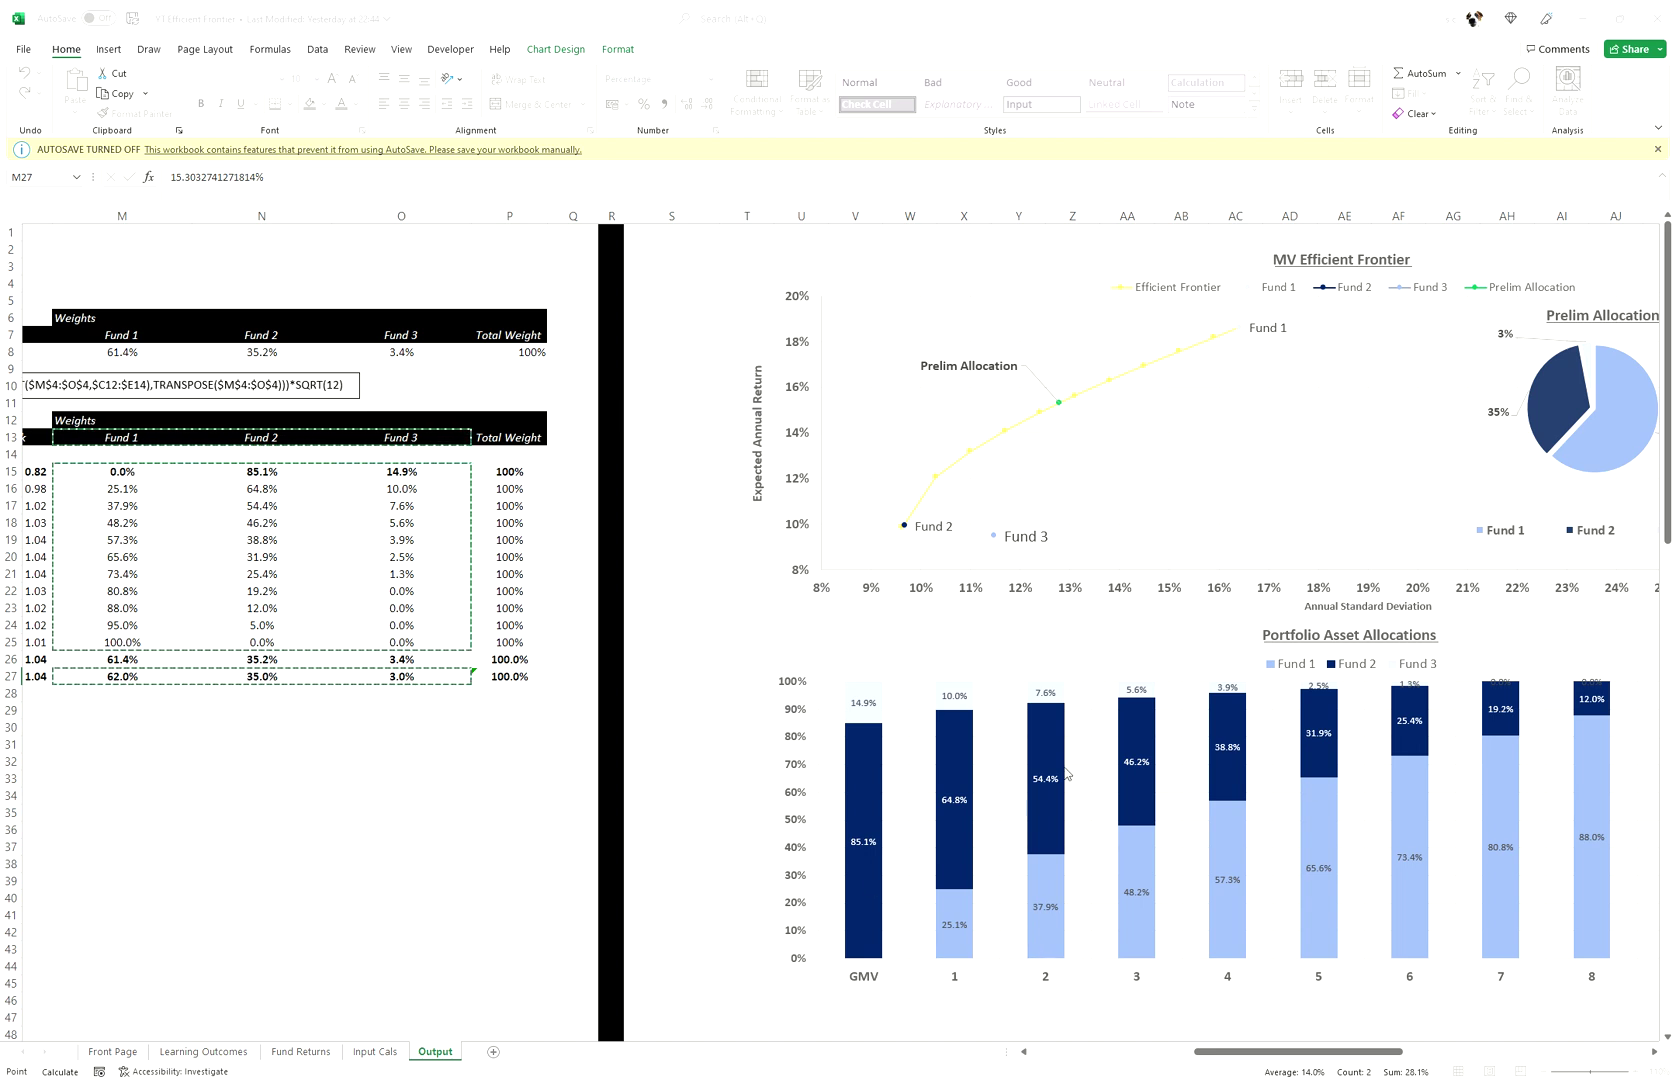
pyautogui.click(1038, 850)
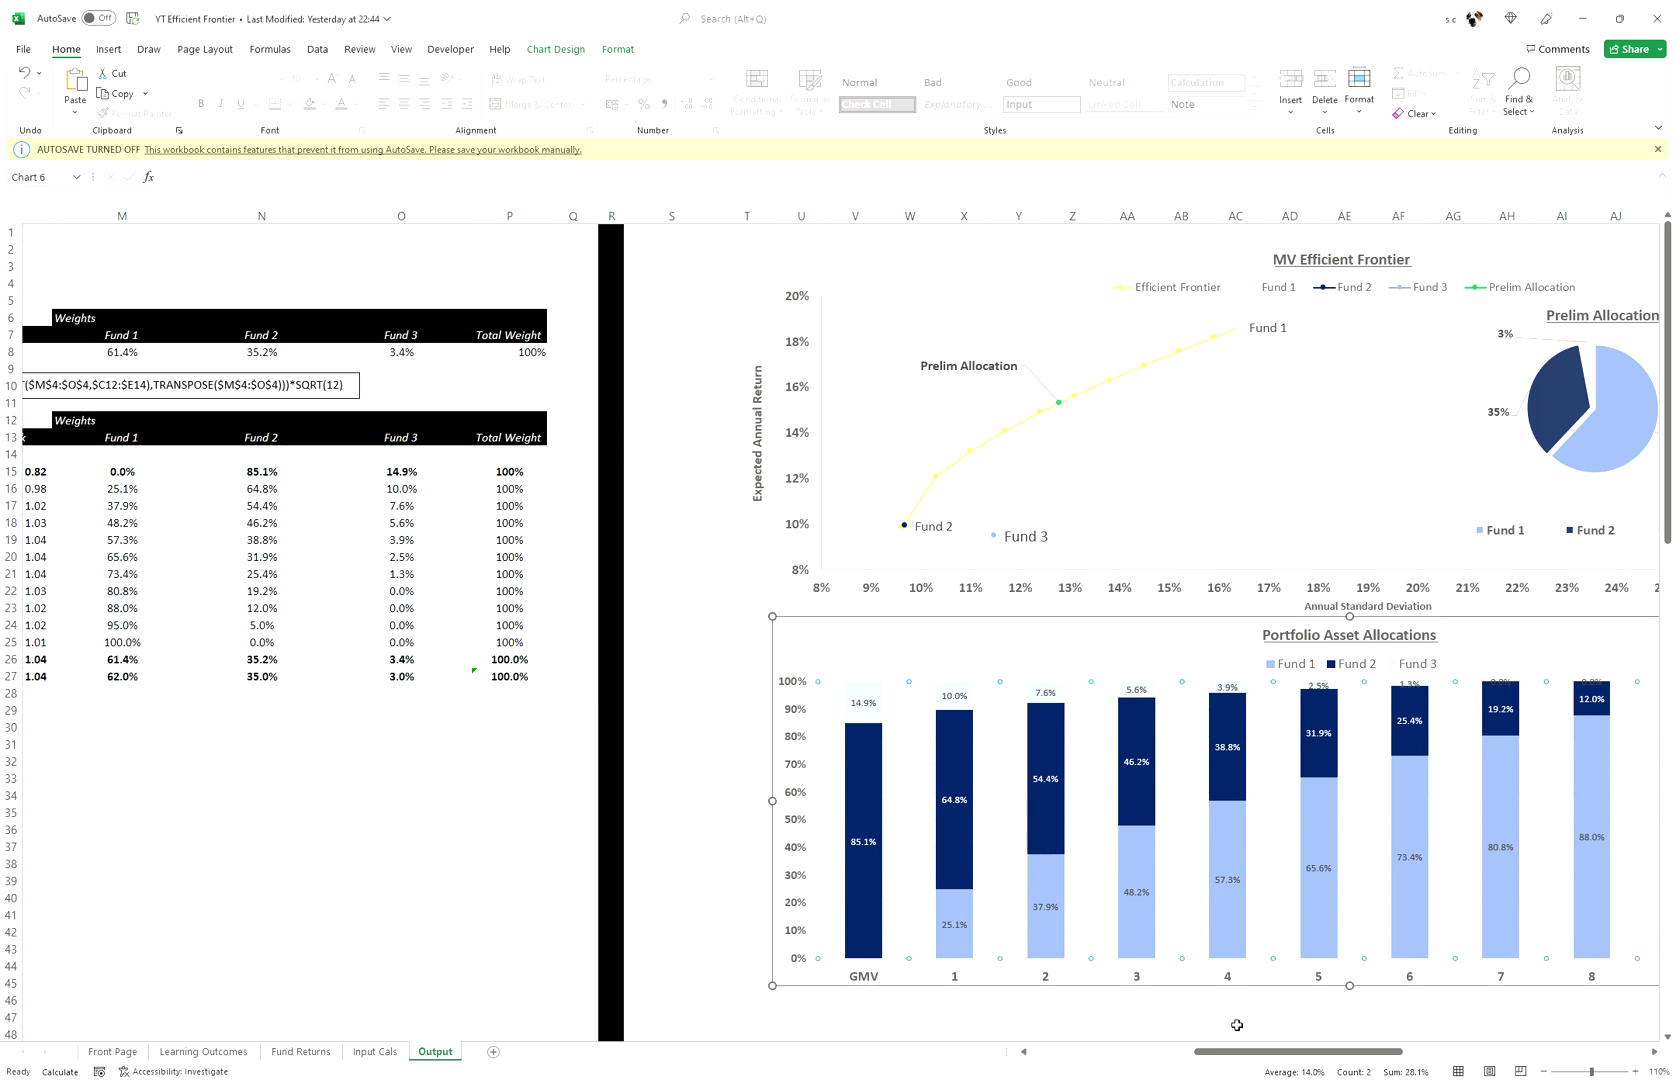
# - Review the optimal portfolio table, including the risk step formula in K16, against the frontier and allocation charts
pyautogui.hscroll(-2, 1219, 1058)
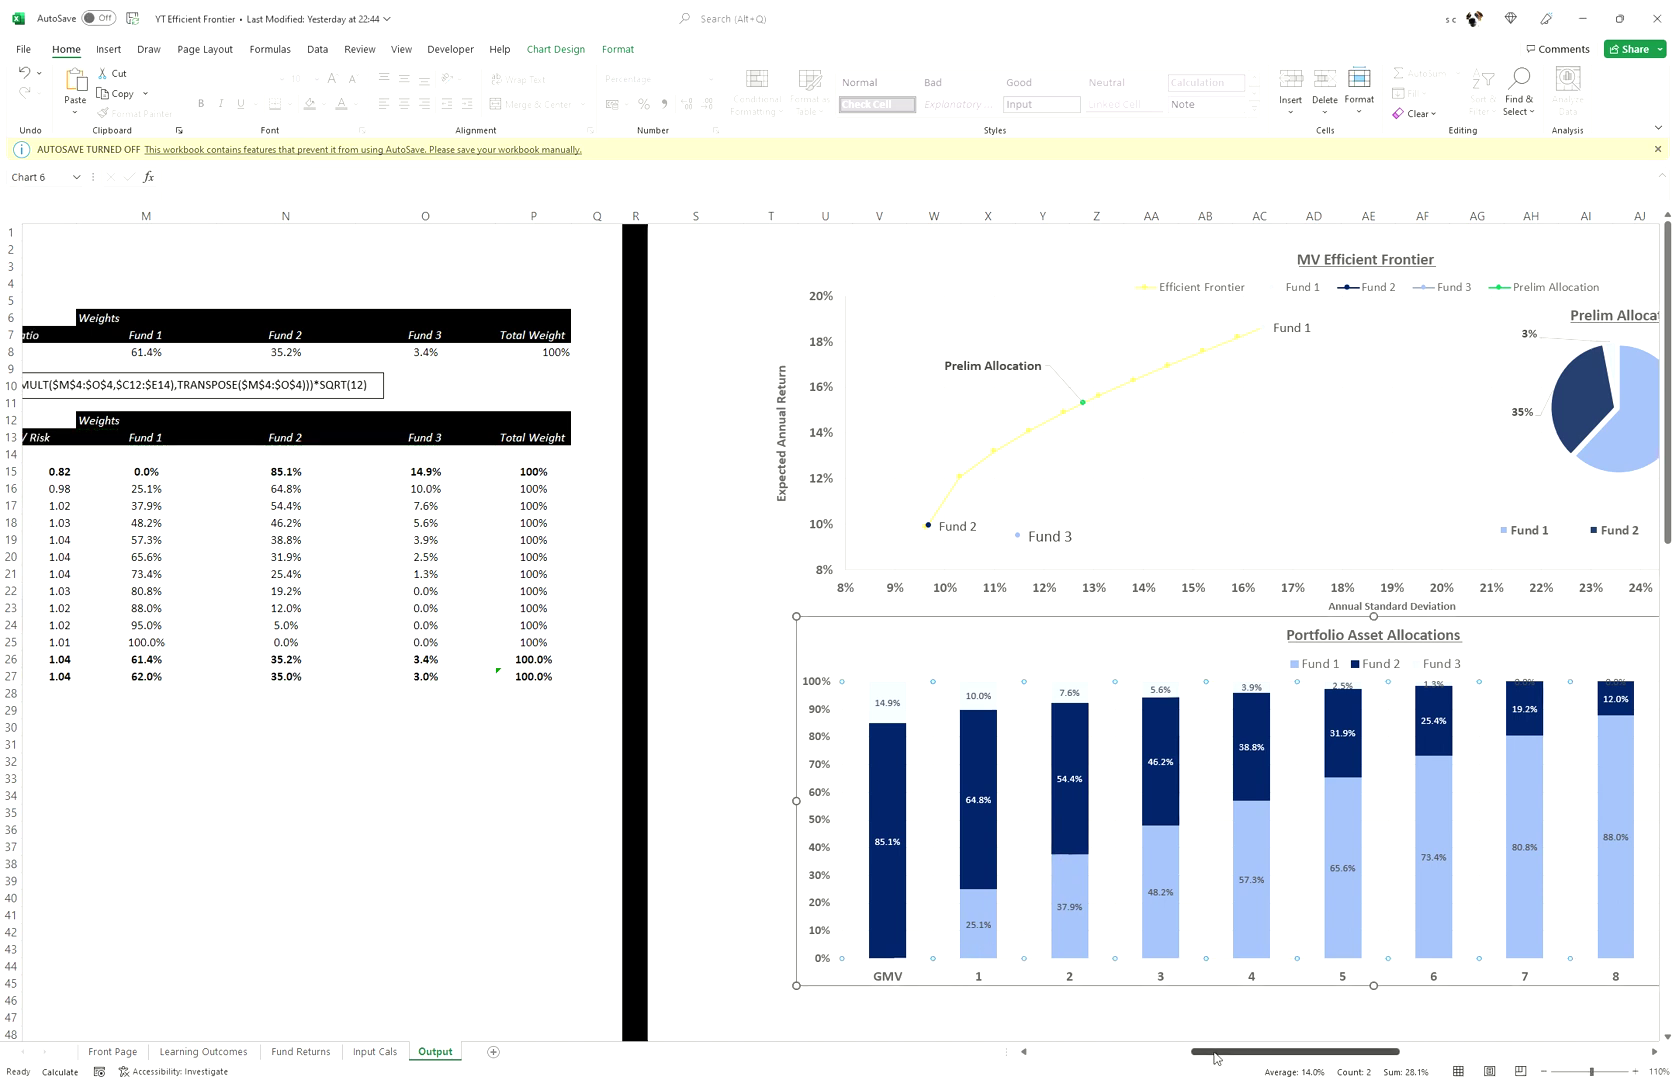
pyautogui.hscroll(-4, 1166, 1058)
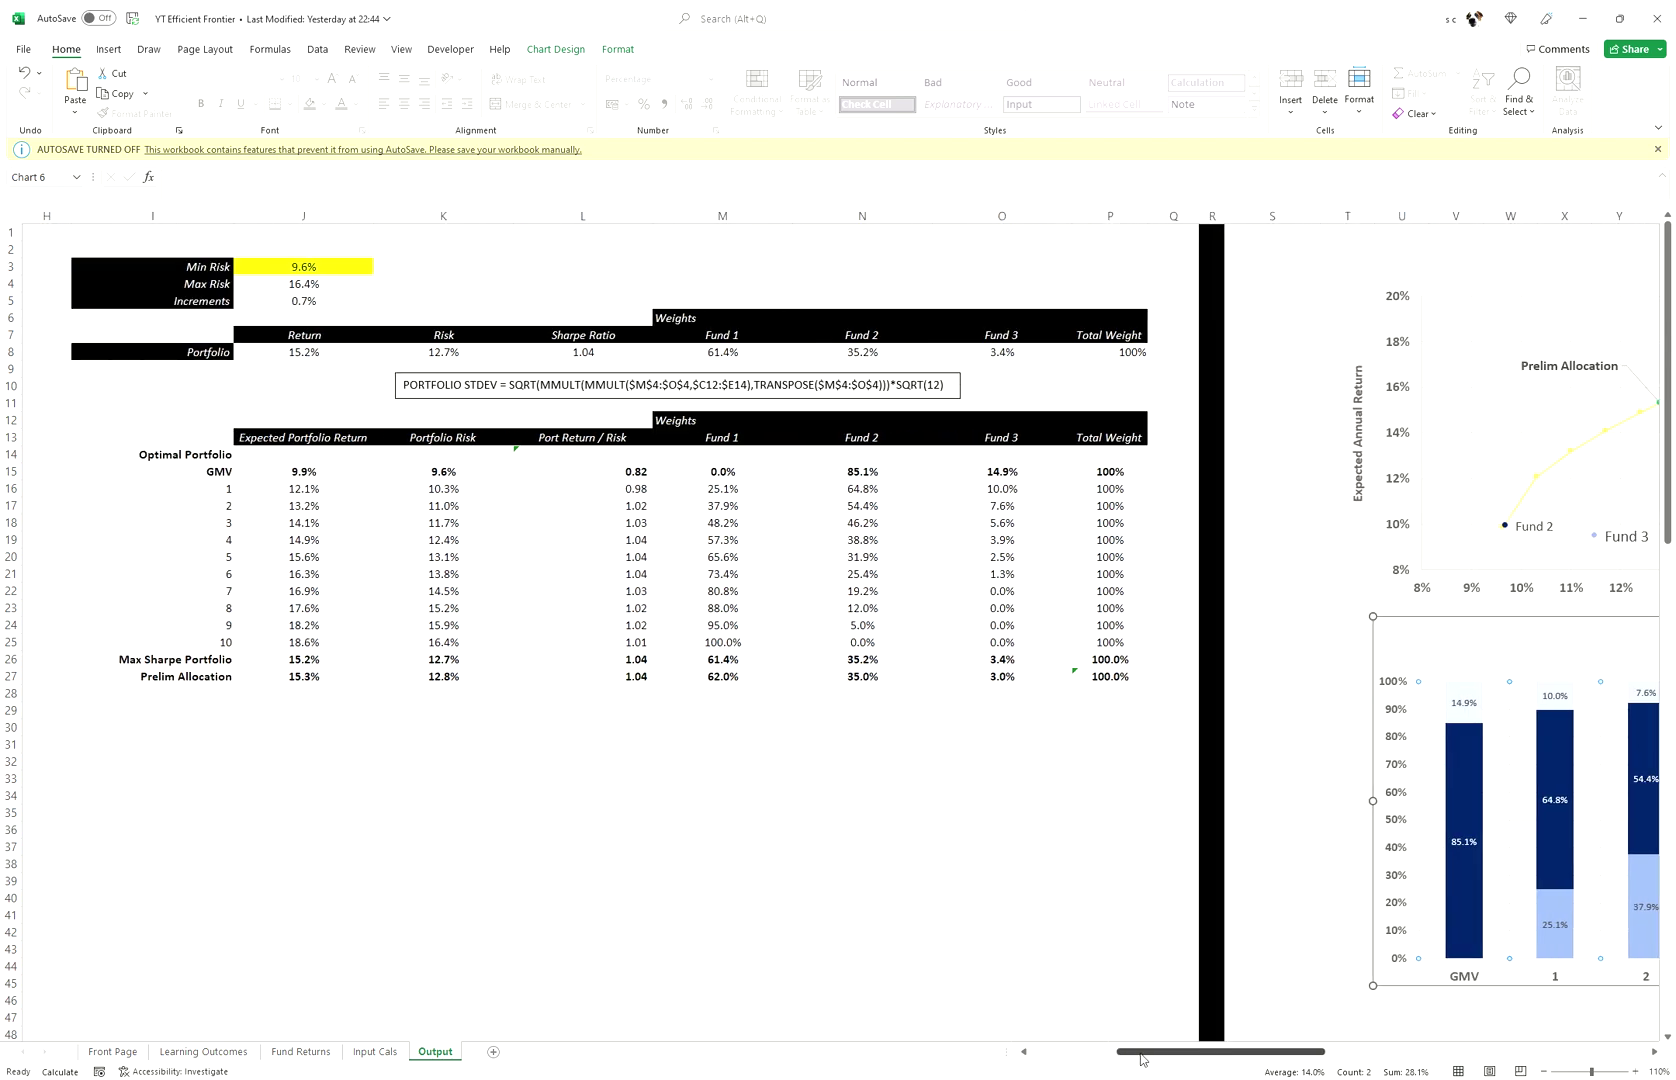
pyautogui.moveTo(1141, 1054); pyautogui.dragTo(1144, 1059)
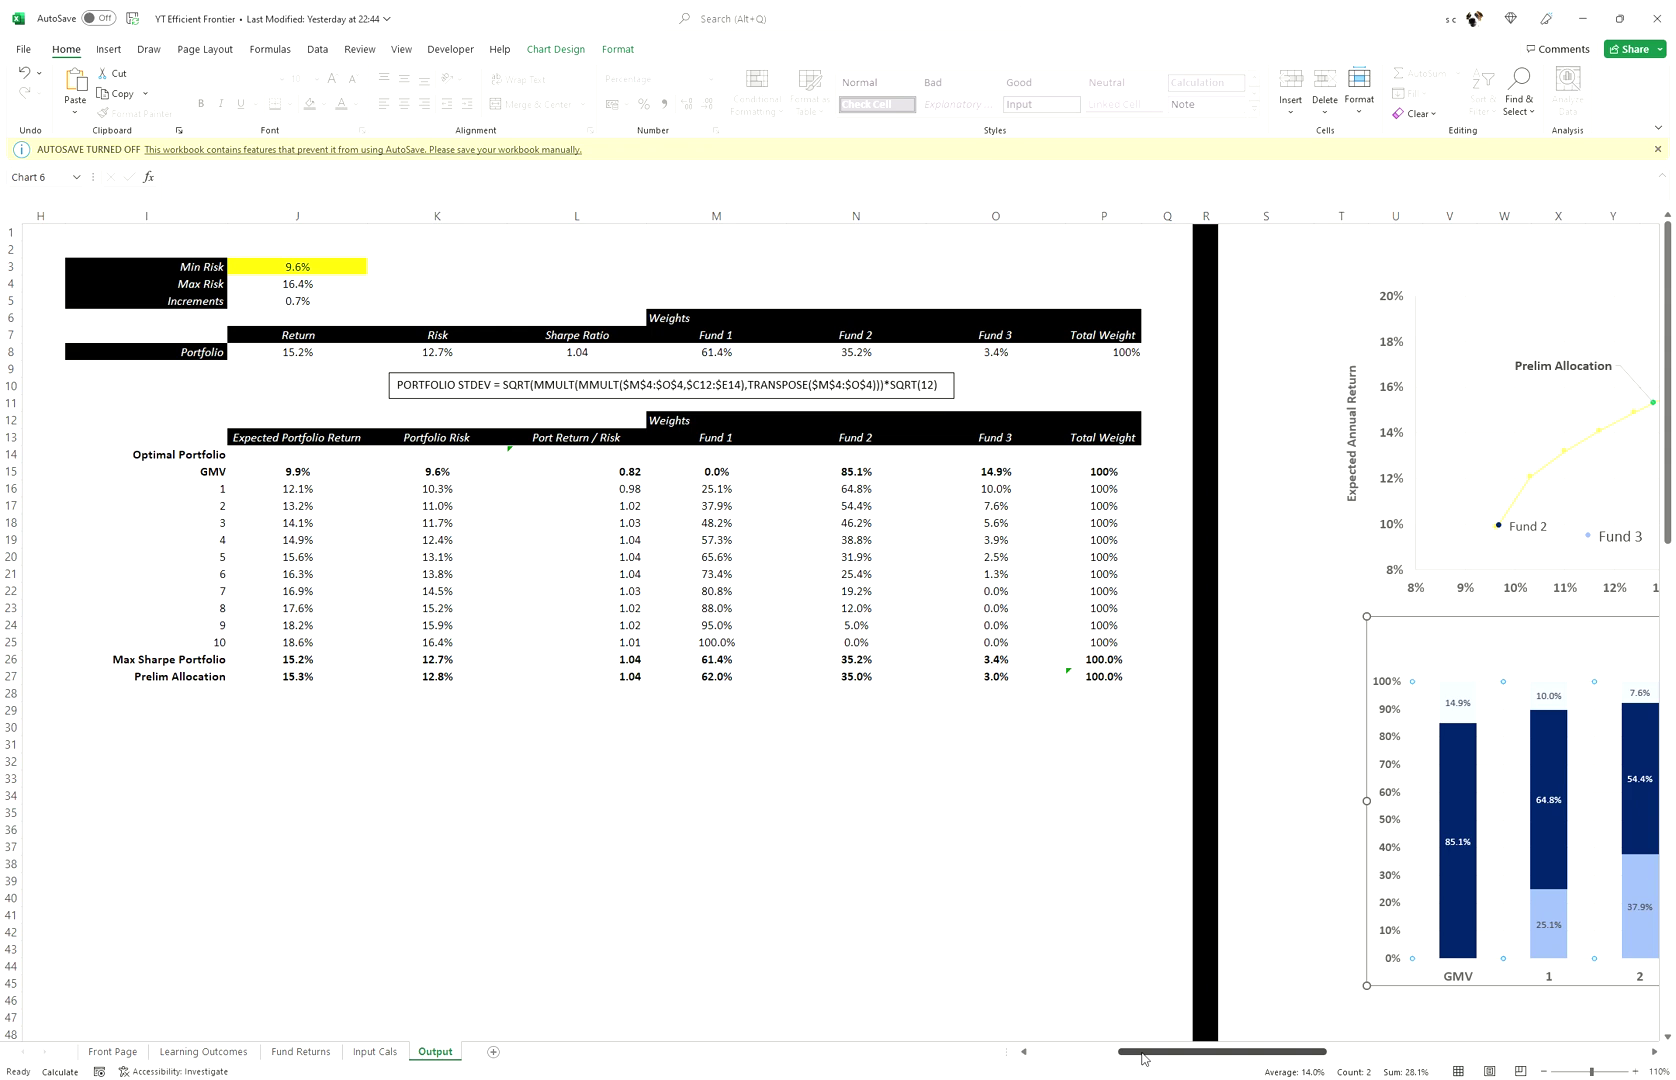
pyautogui.moveTo(1142, 1058)
pyautogui.mouseDown()
pyautogui.moveTo(1206, 1048)
pyautogui.moveTo(1156, 1052)
pyautogui.mouseUp()
pyautogui.click(322, 489)
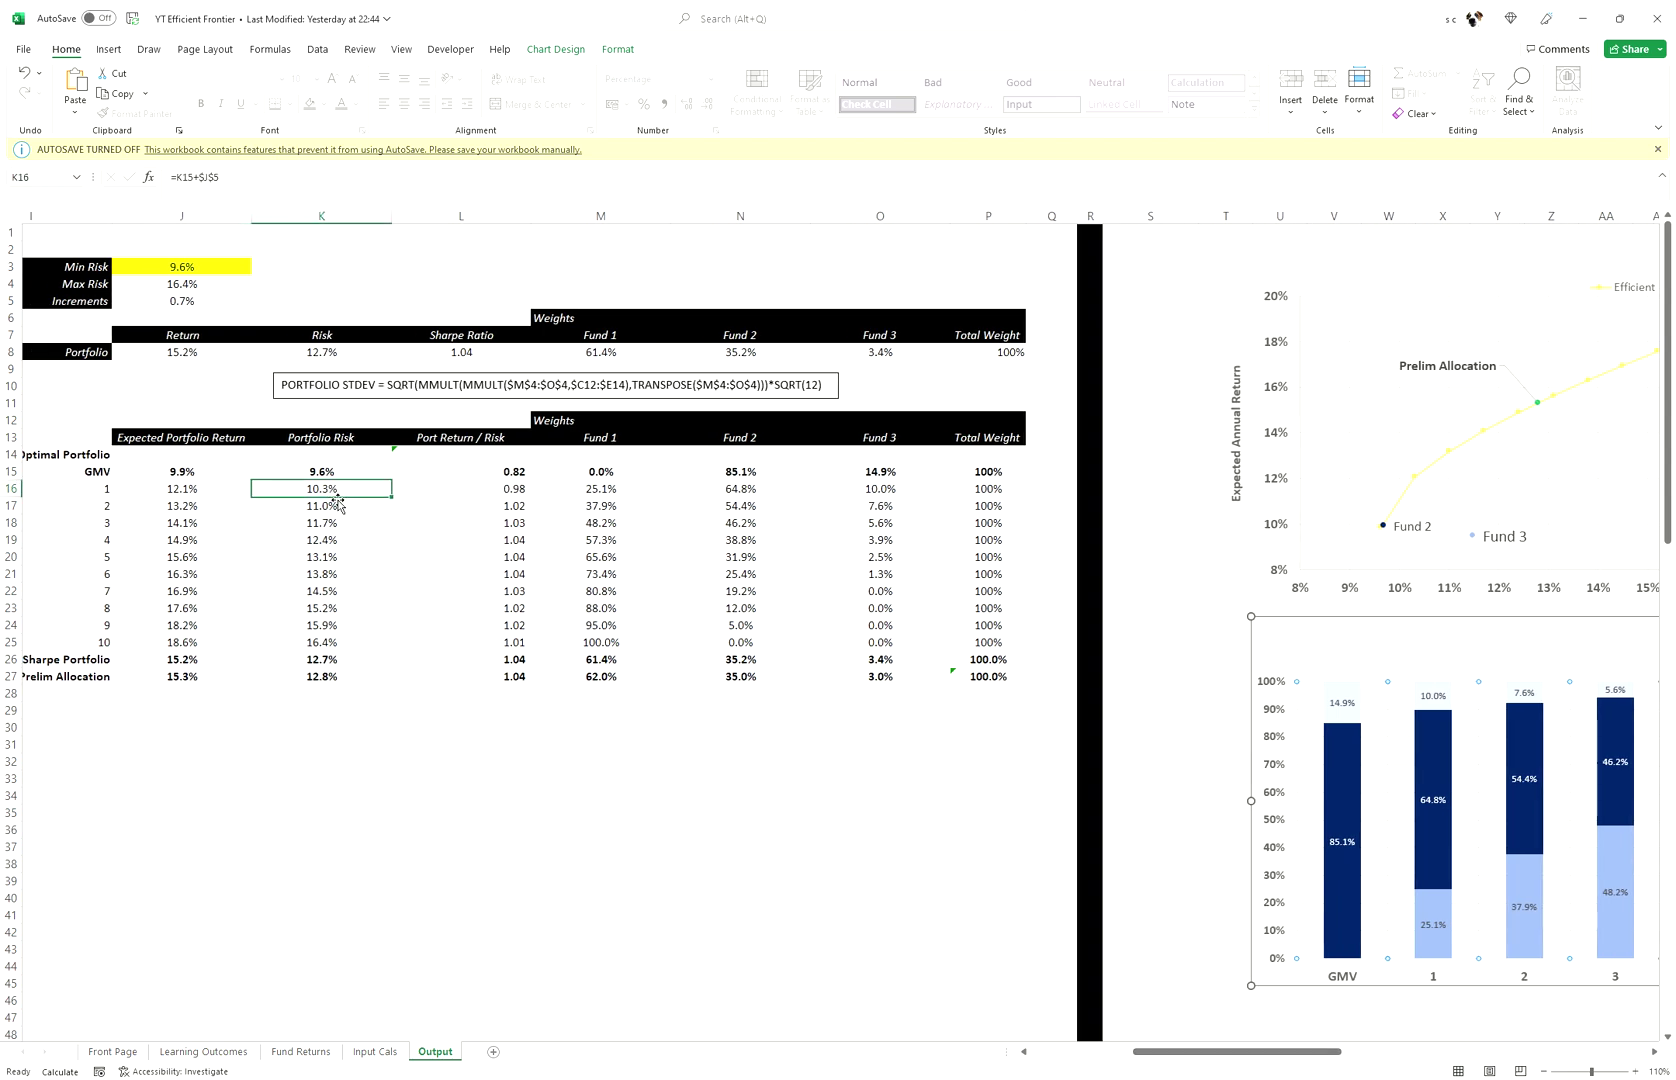
pyautogui.moveTo(1332, 1057); pyautogui.dragTo(1410, 1056)
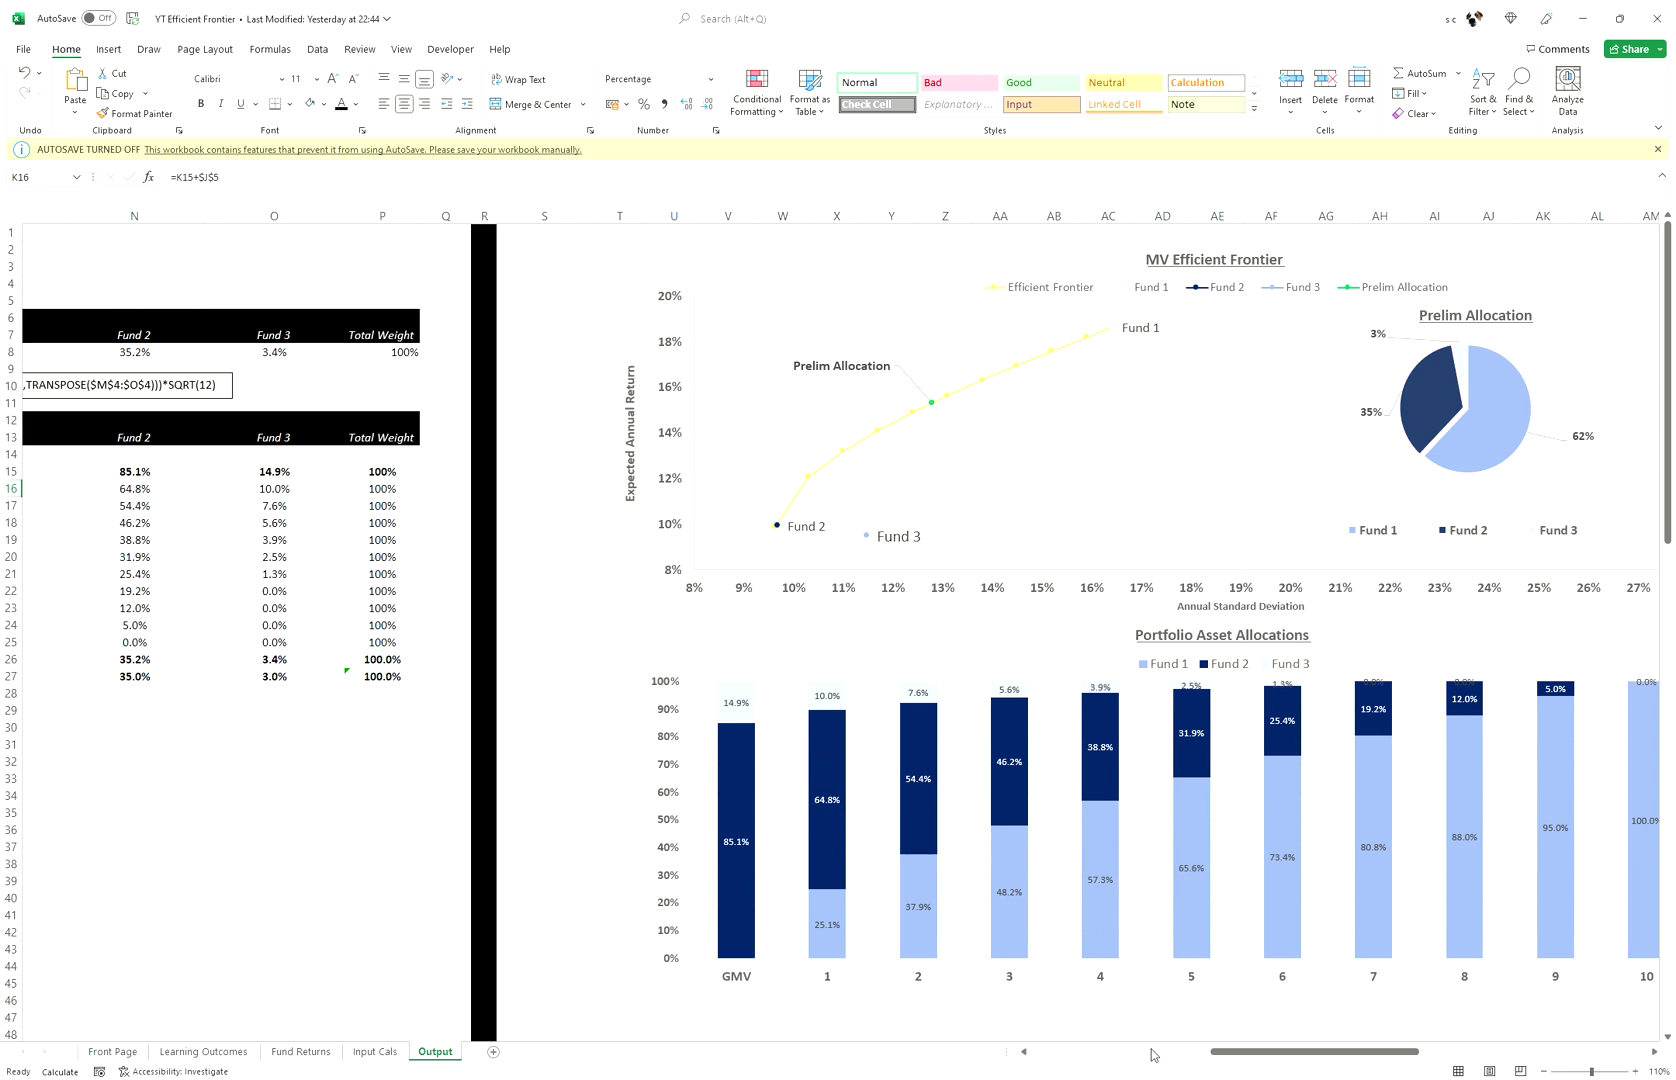
pyautogui.moveTo(1242, 1057); pyautogui.dragTo(1288, 1057)
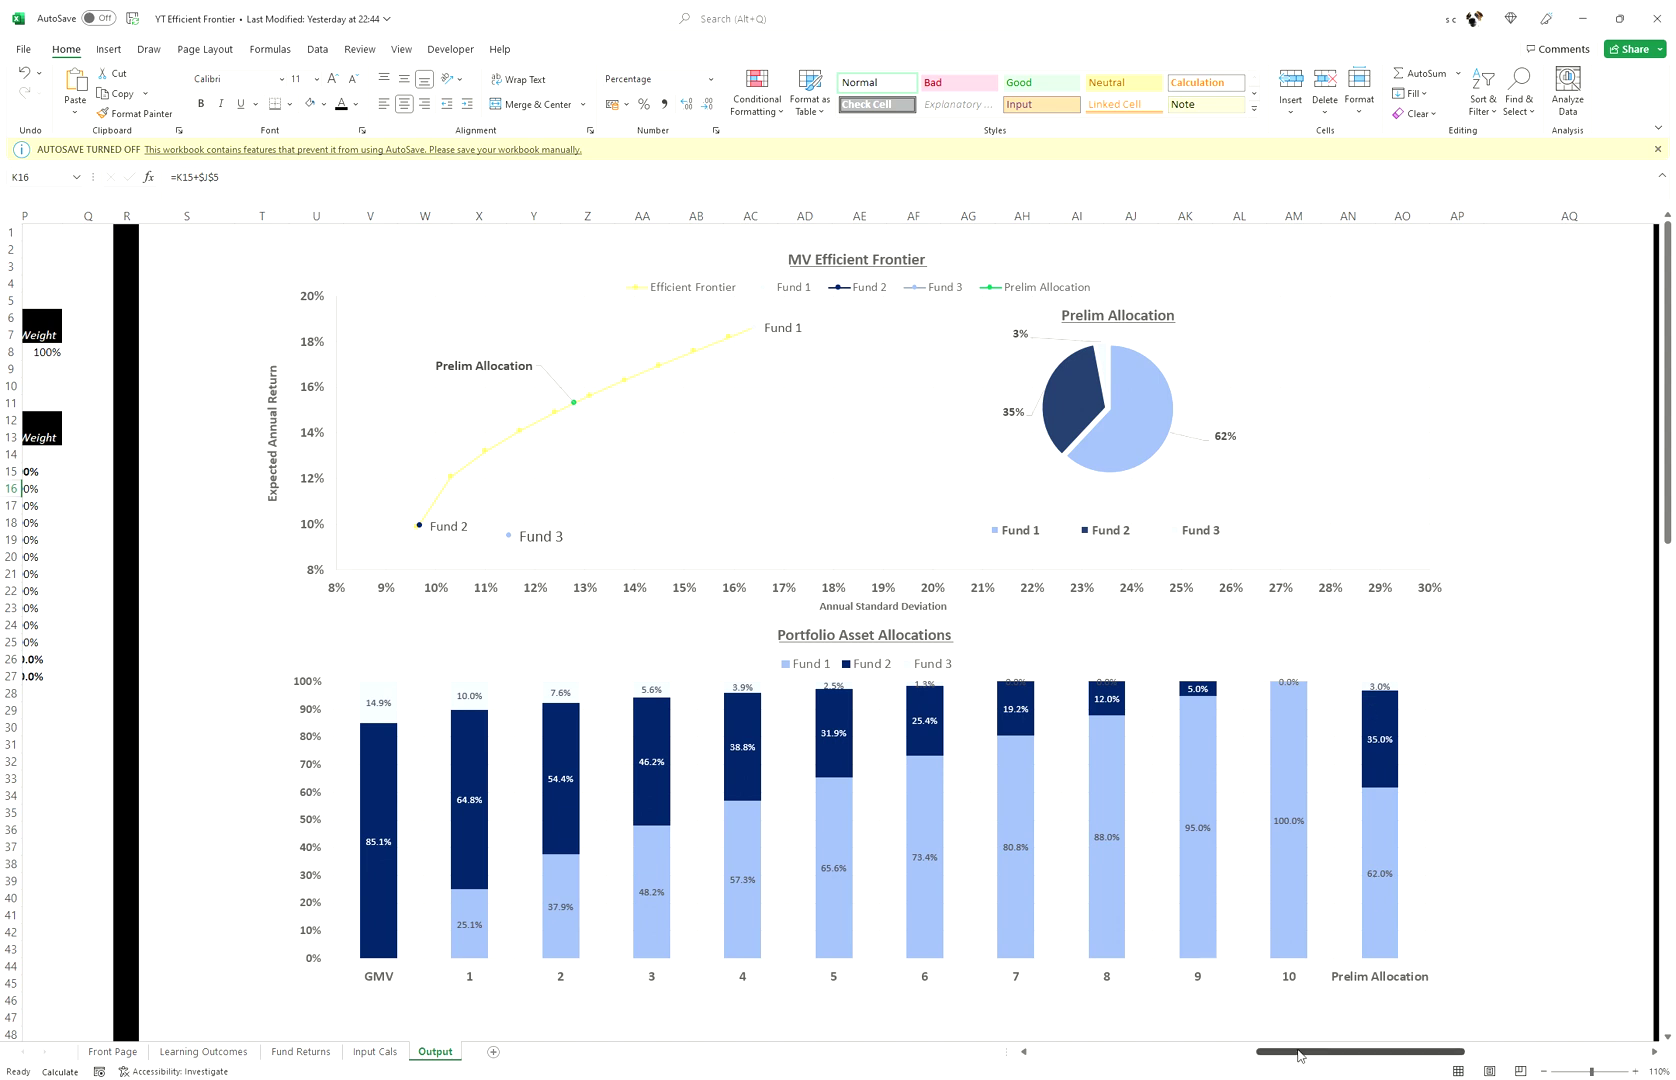
# - Set the second fund choice in D1 to 4 and the third in E1 to 6, and check the updated charts
pyautogui.moveTo(1297, 1053); pyautogui.dragTo(1075, 1034)
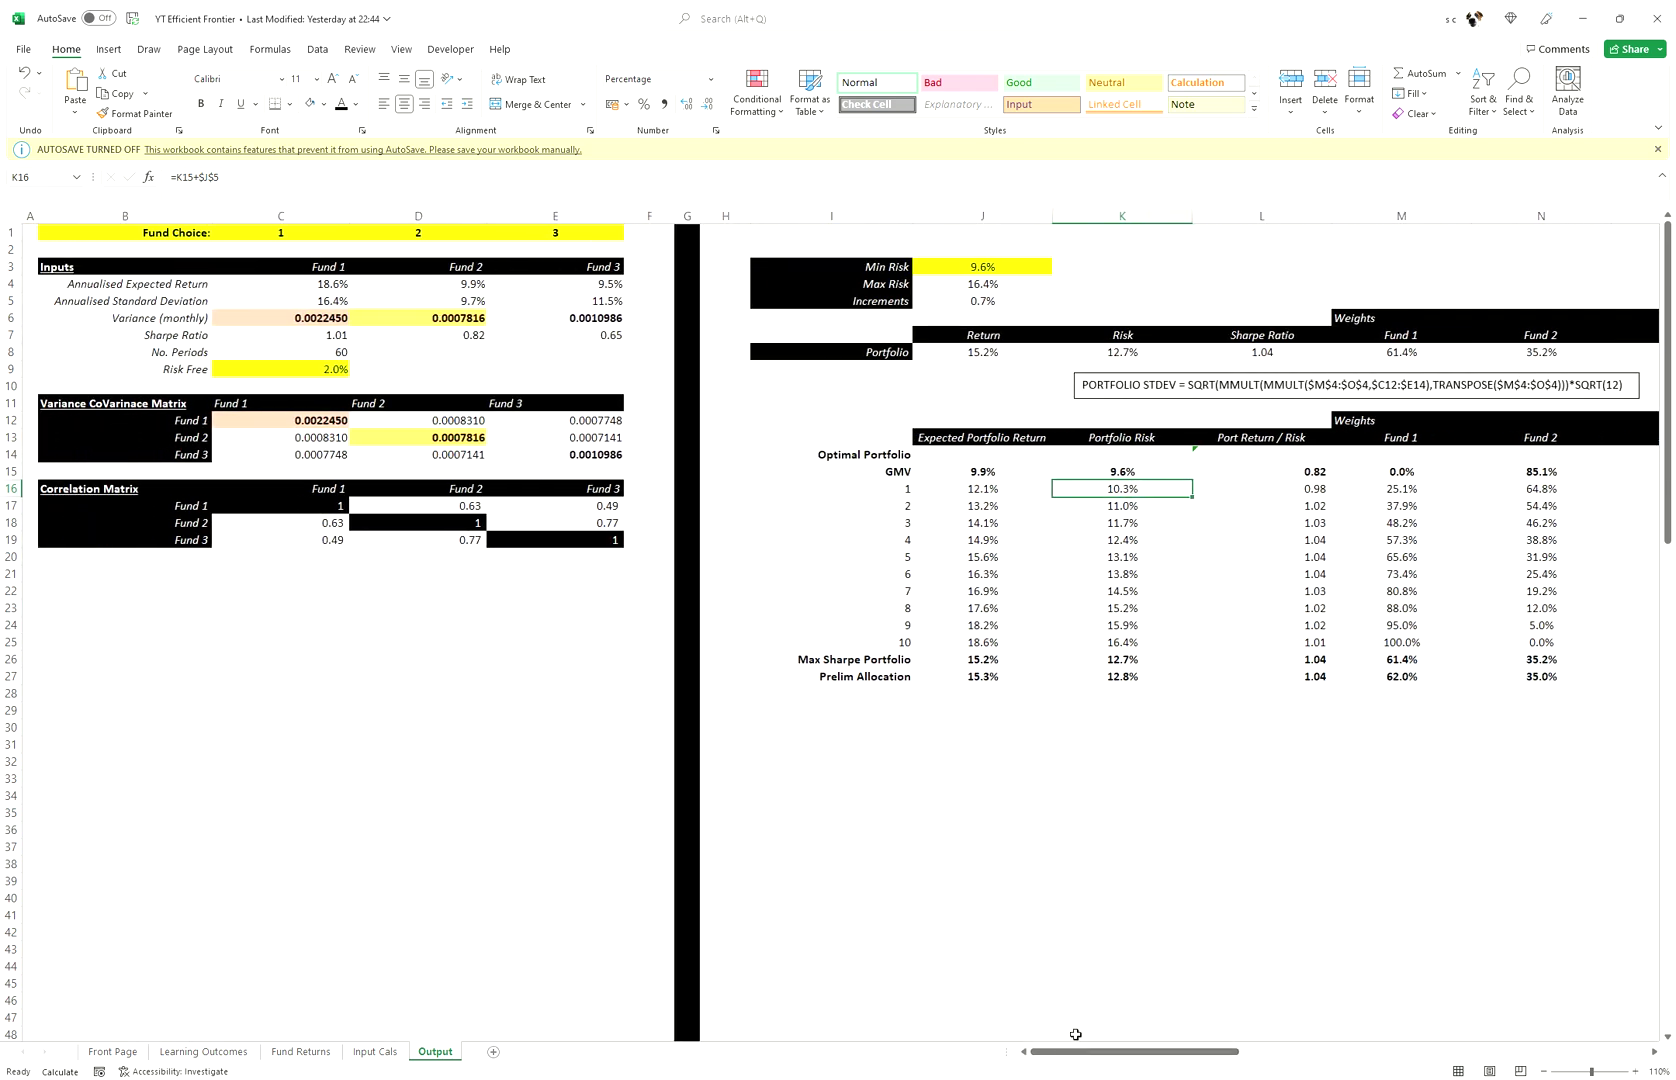
pyautogui.click(414, 238)
pyautogui.write('4')
pyautogui.press('Tab')
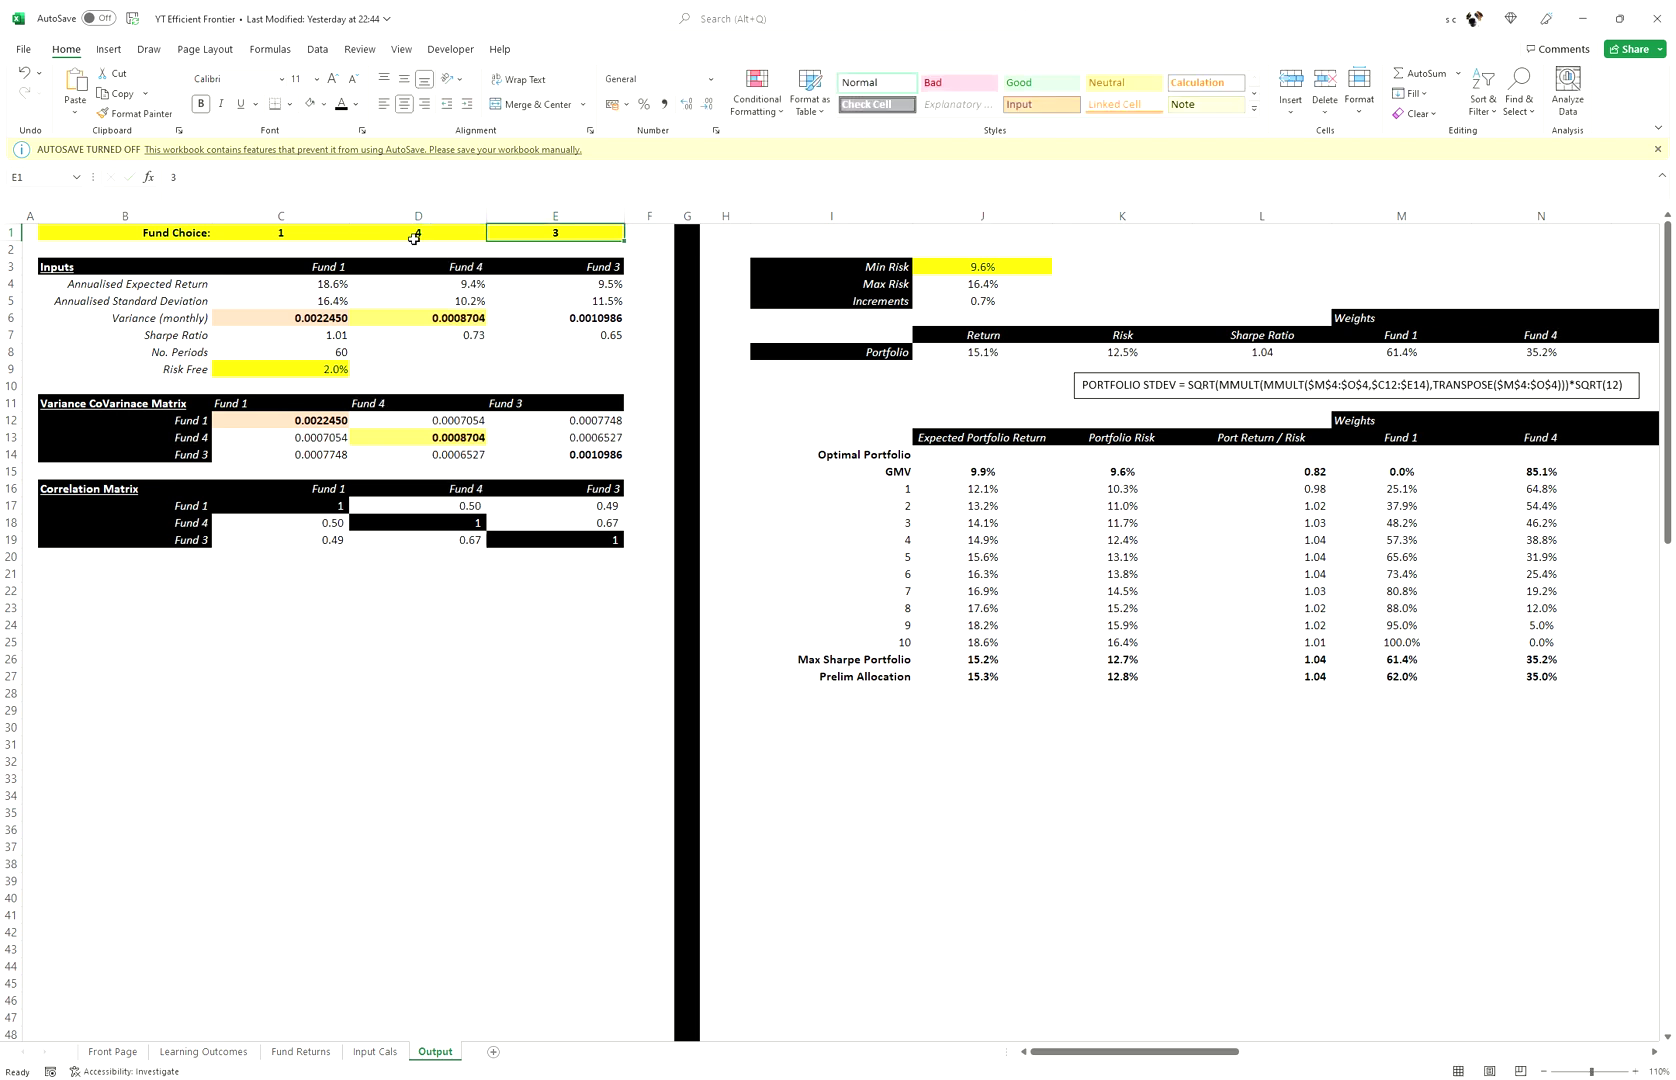
pyautogui.write('6')
pyautogui.press('Tab')
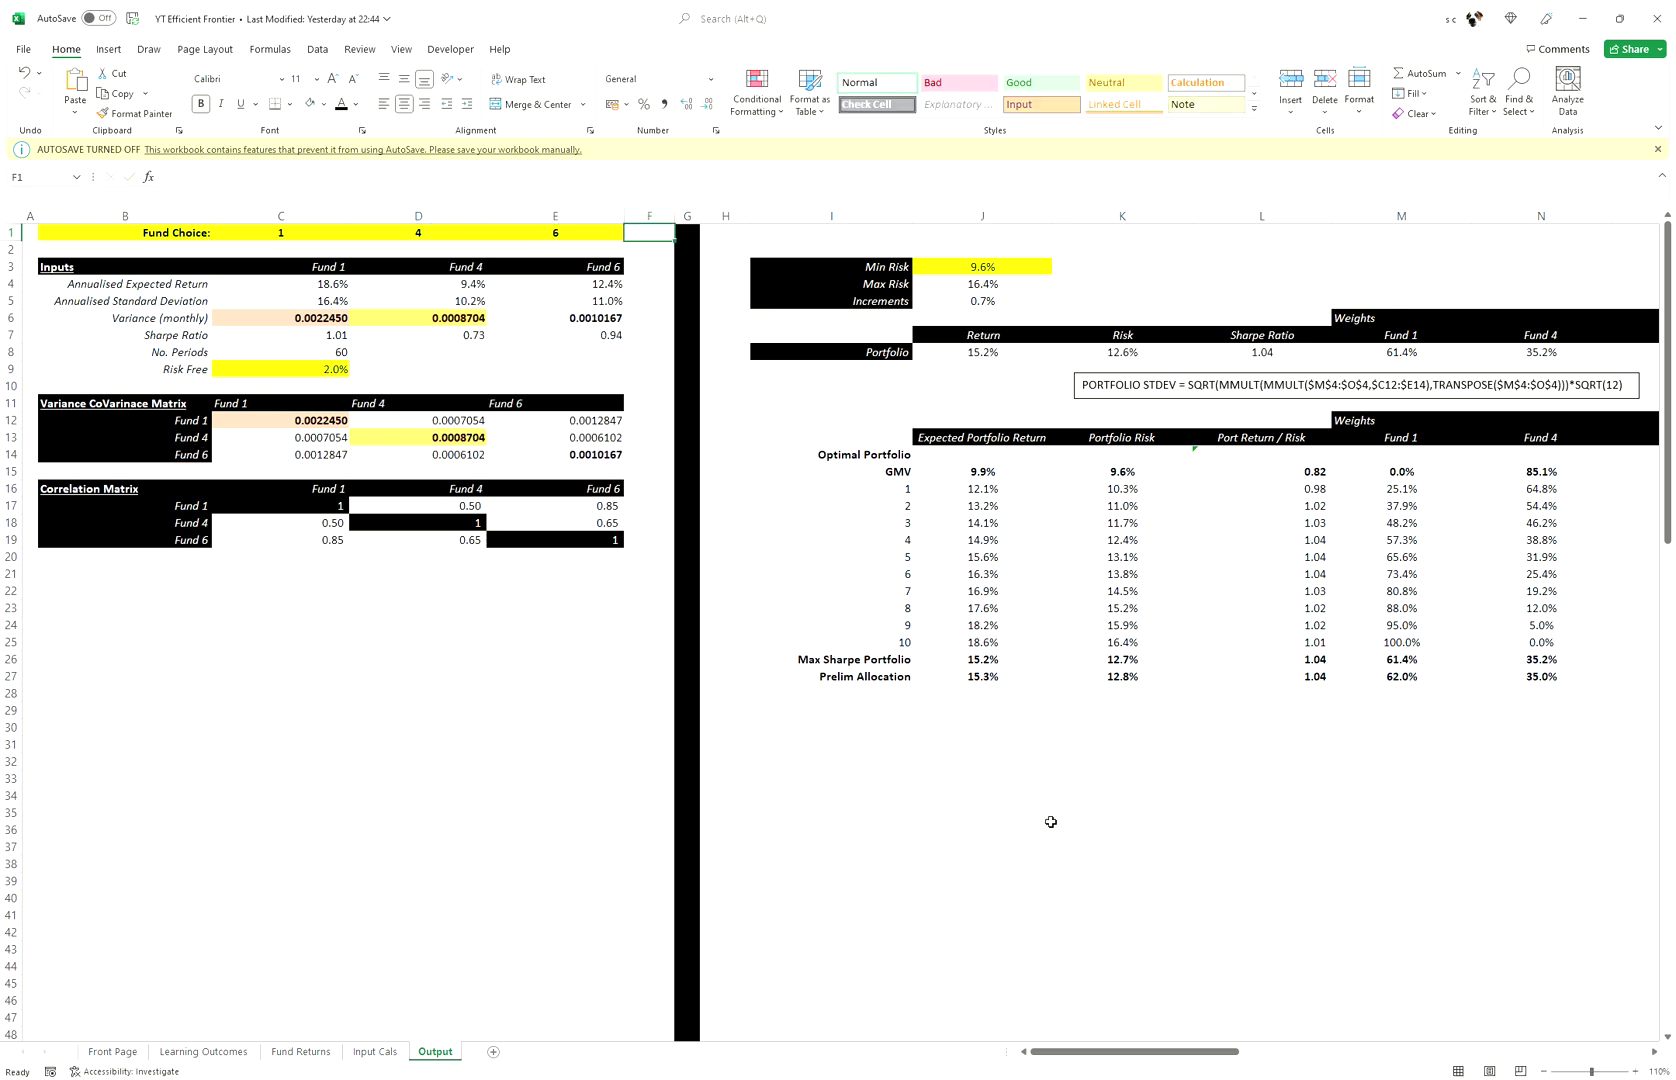
pyautogui.moveTo(1148, 1049); pyautogui.dragTo(1360, 1056)
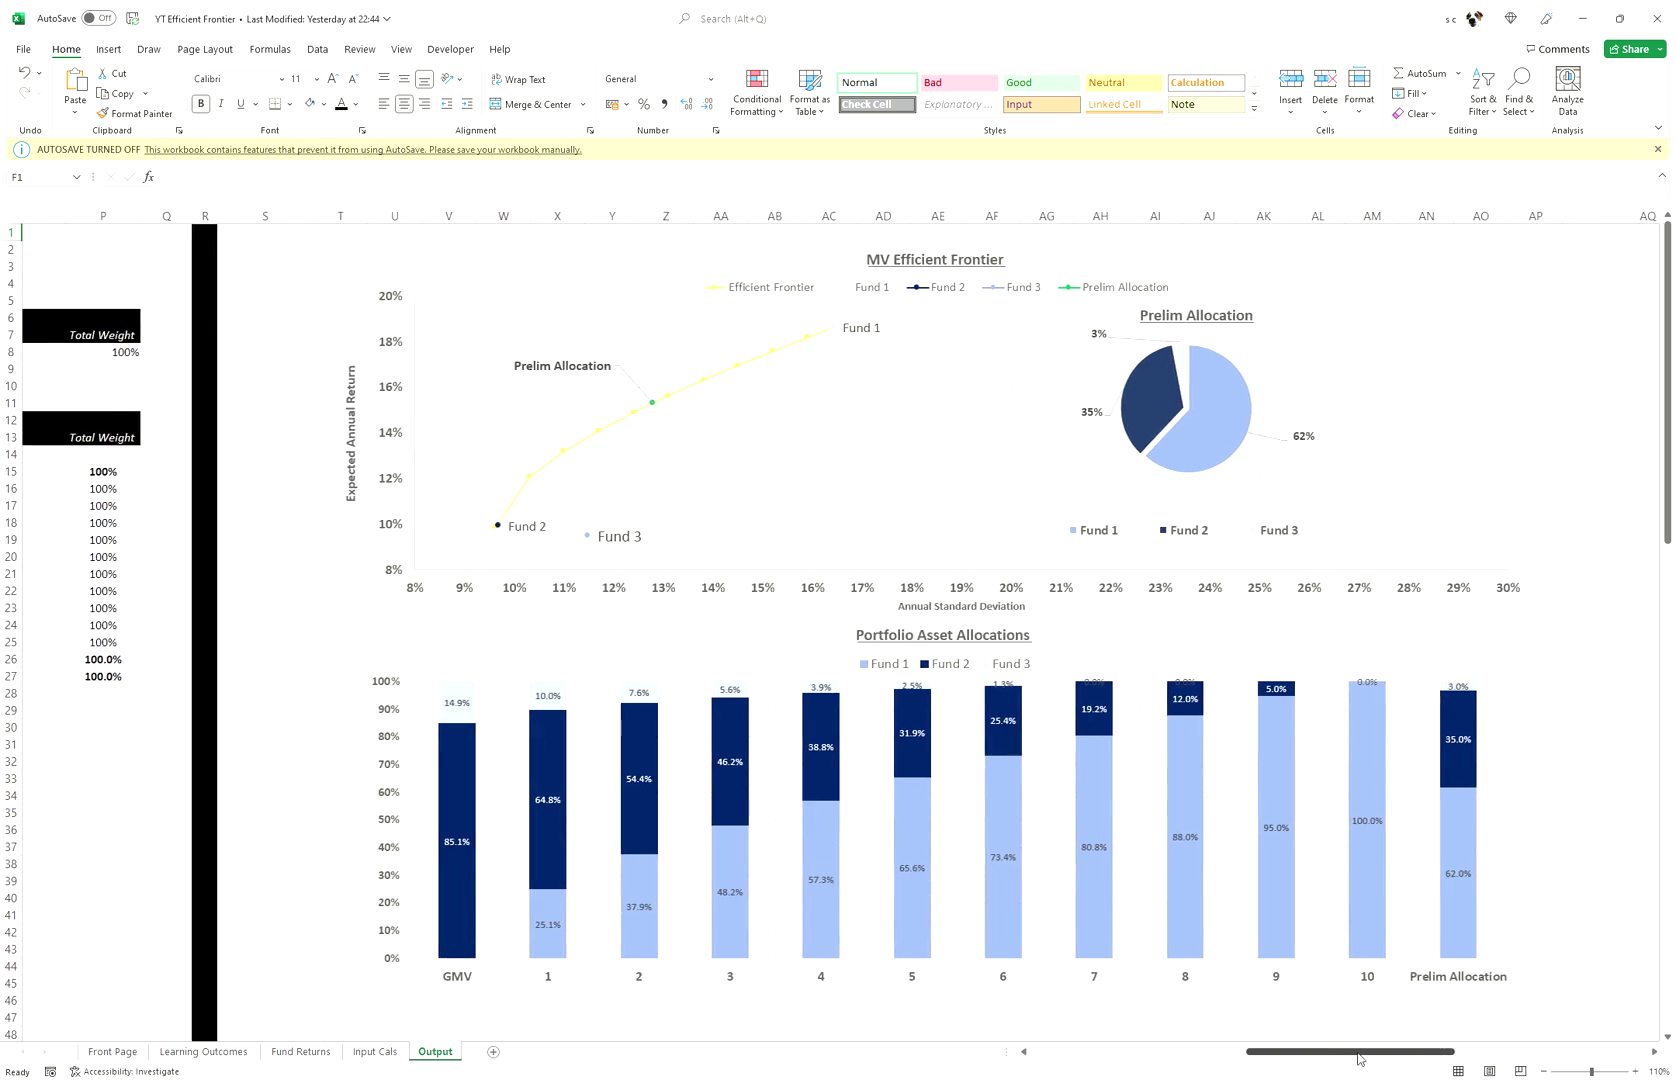
pyautogui.moveTo(1358, 1059); pyautogui.dragTo(1362, 1059)
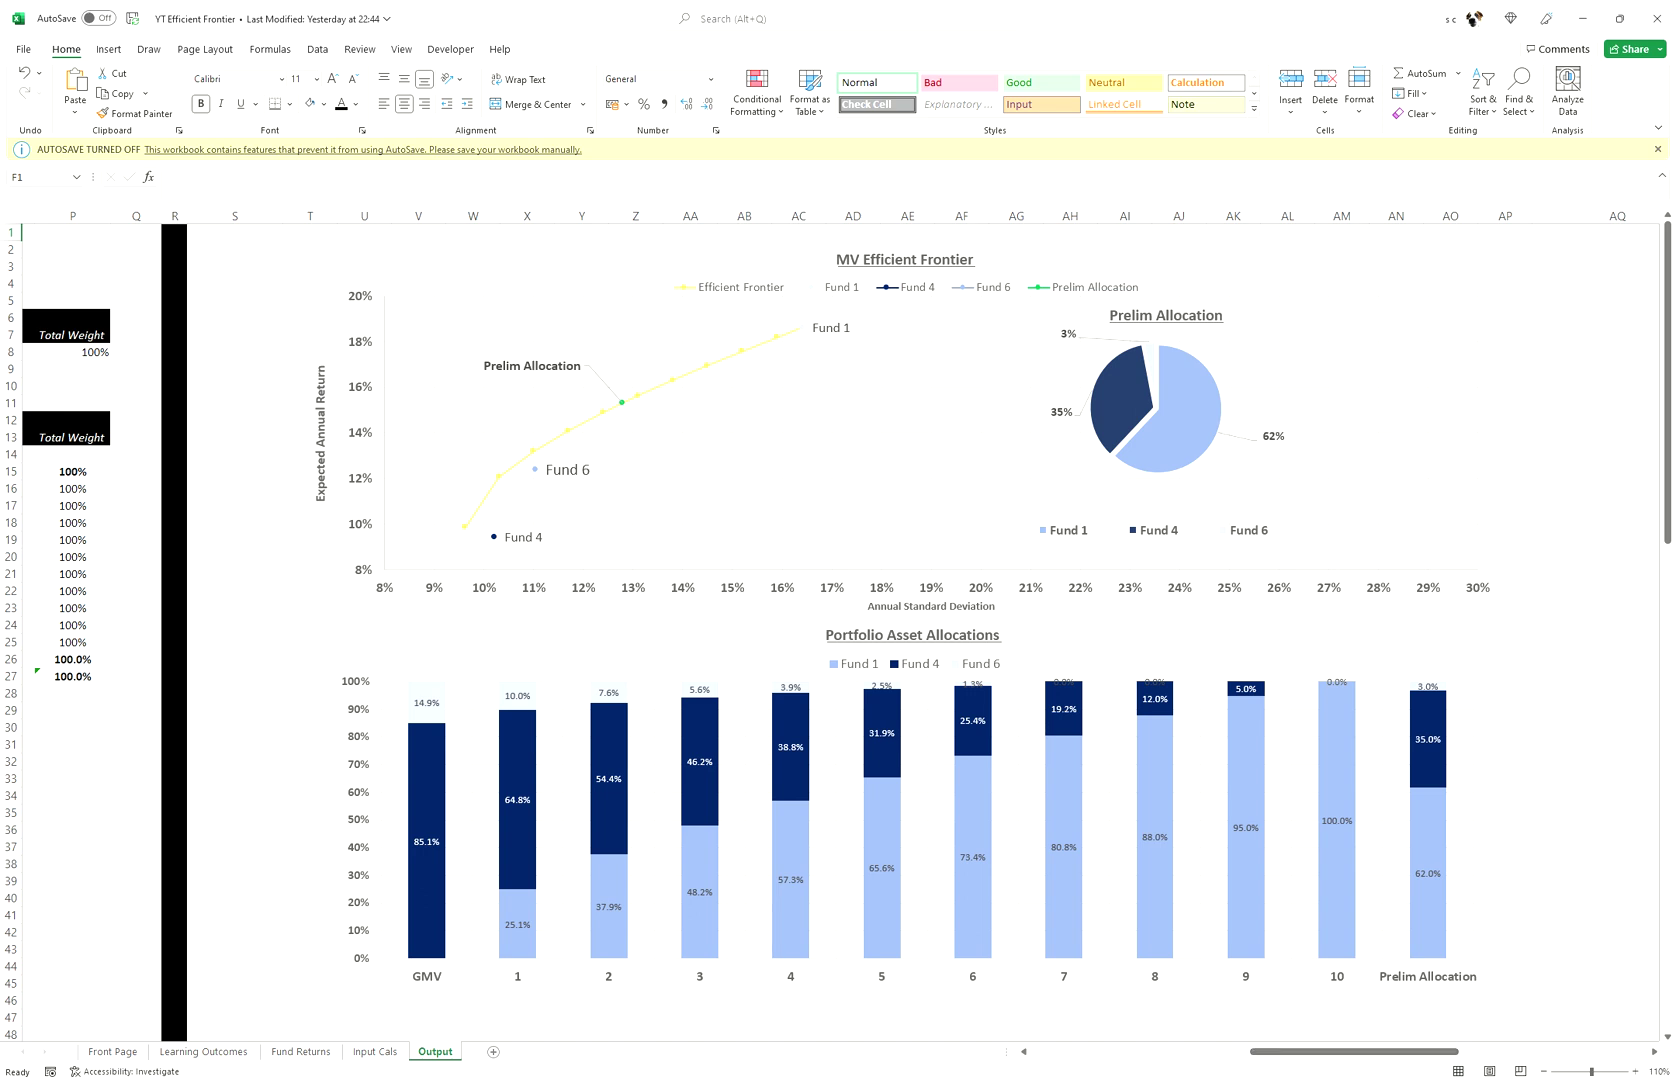
# - Review the monthly returns on the Fund Returns sheet and the statistics on the Input Cals sheet, and return to the Output sheet
pyautogui.click(300, 1051)
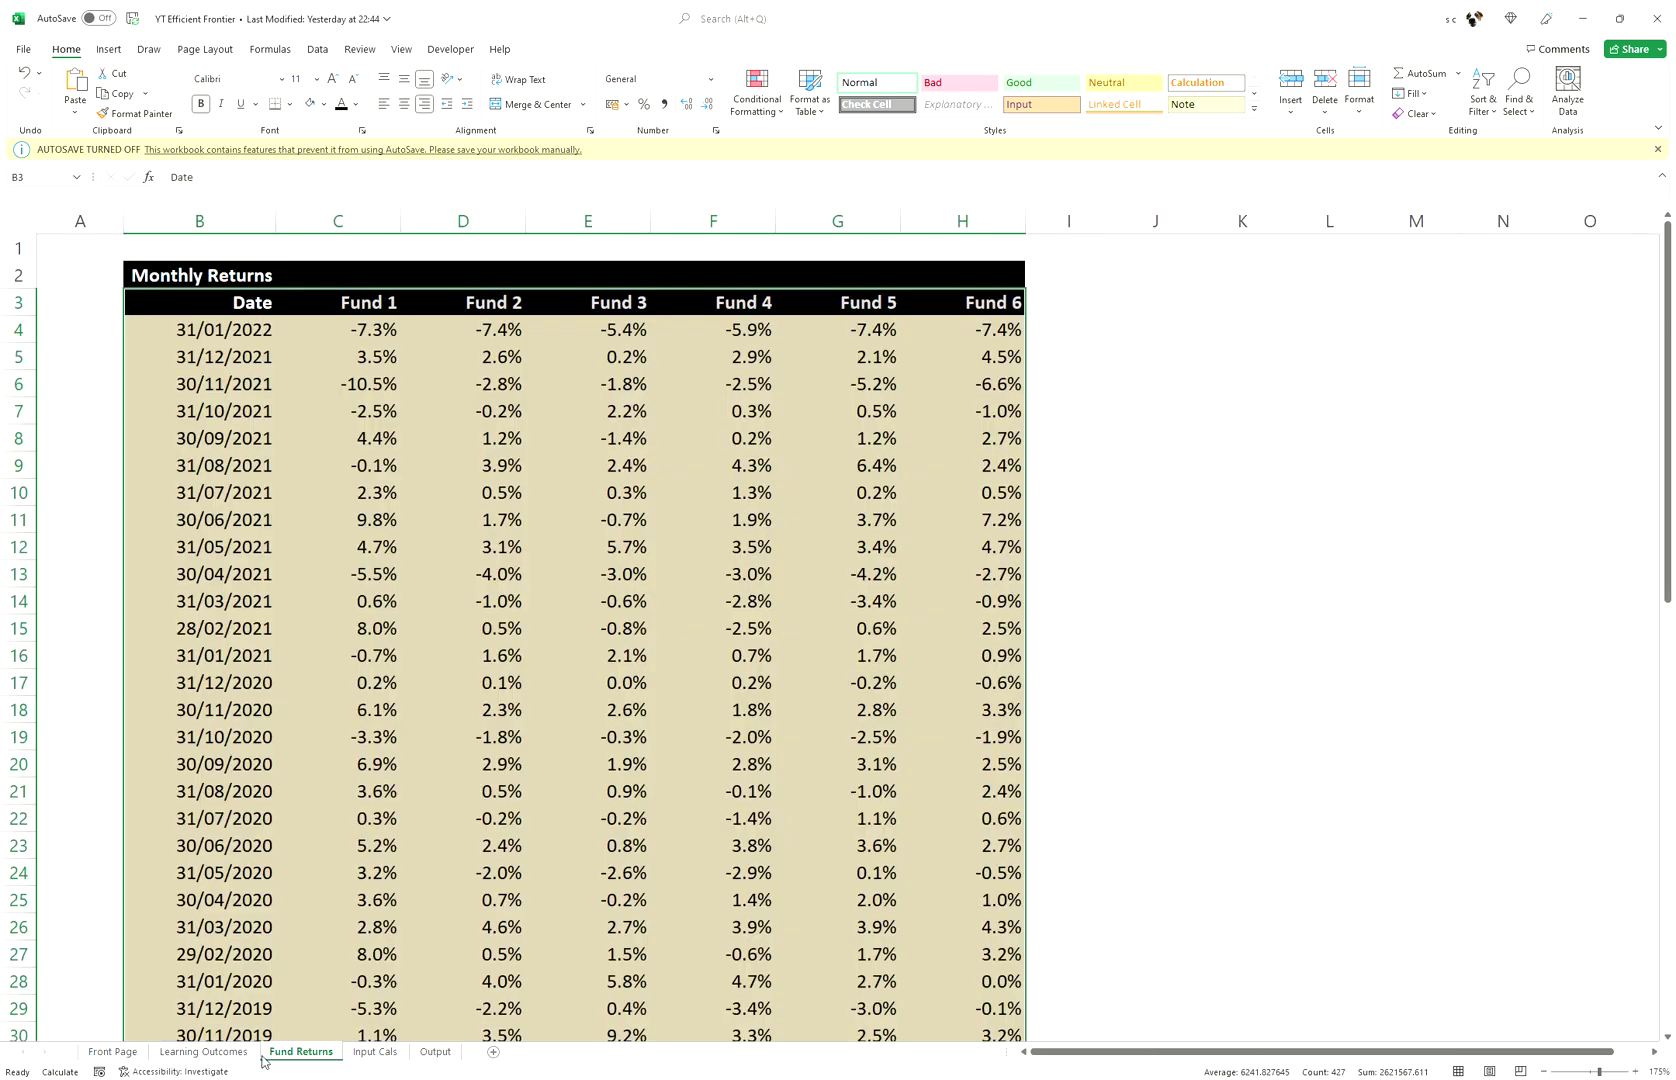
pyautogui.click(378, 329)
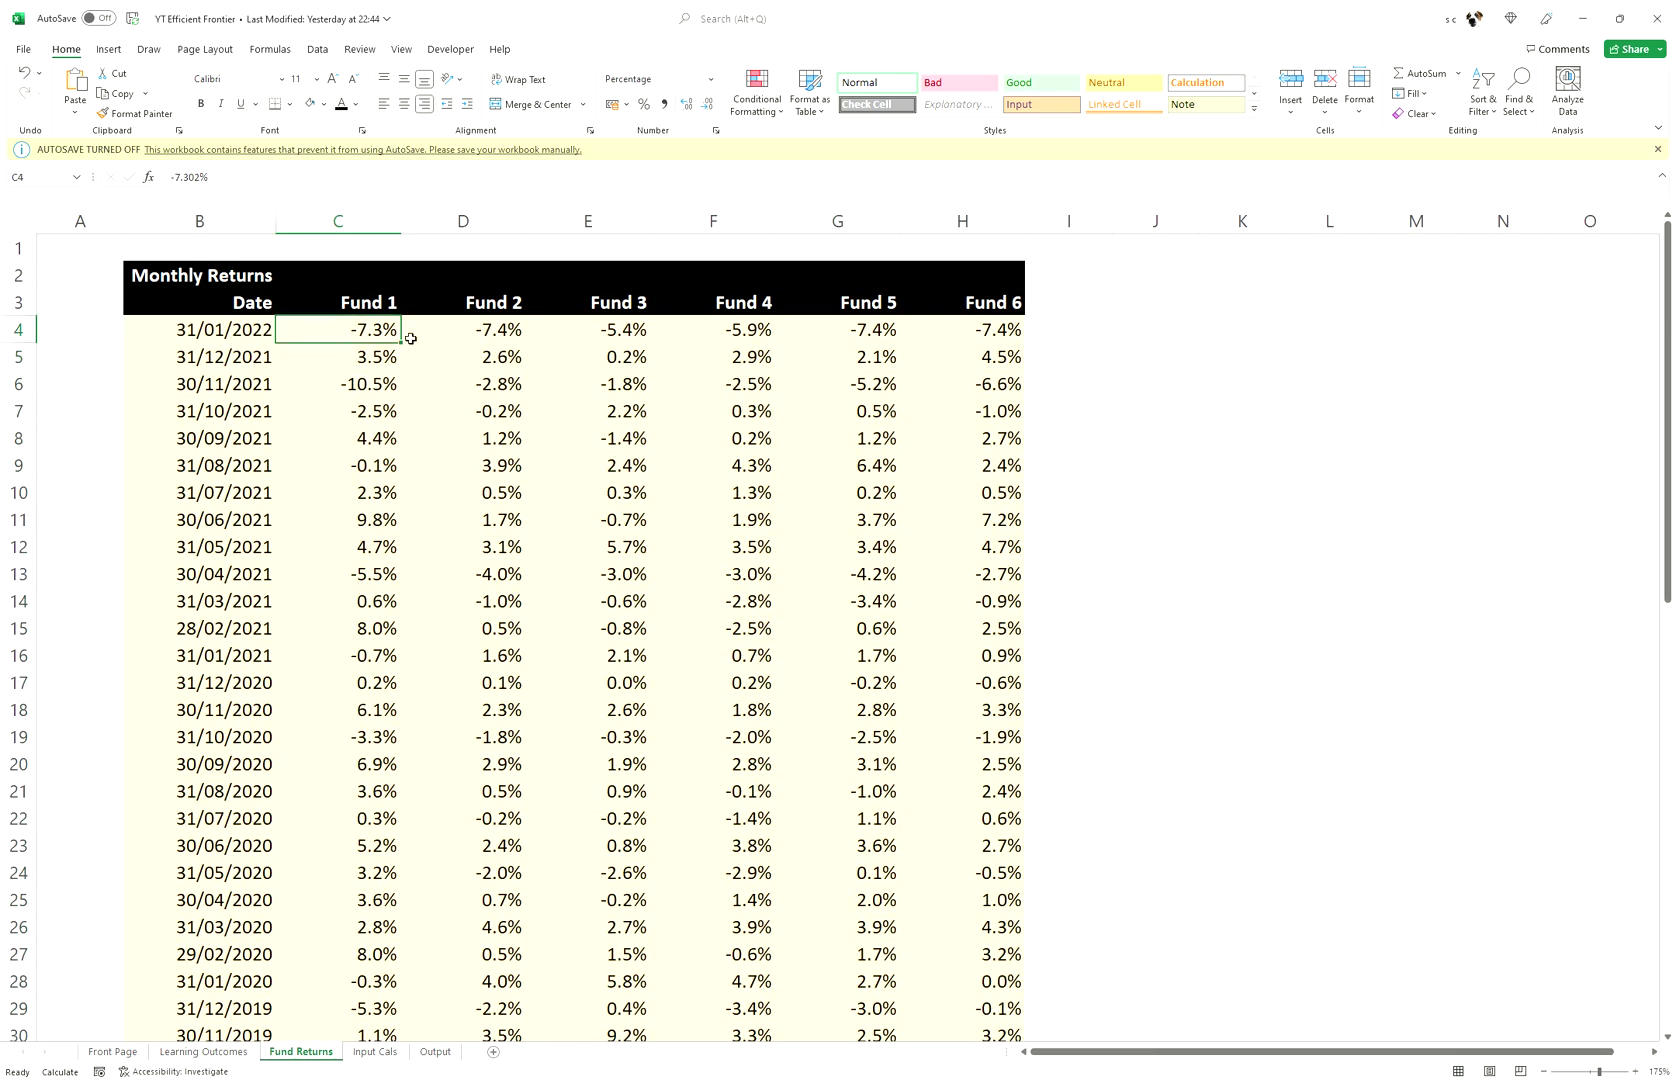
pyautogui.click(463, 327)
pyautogui.click(470, 359)
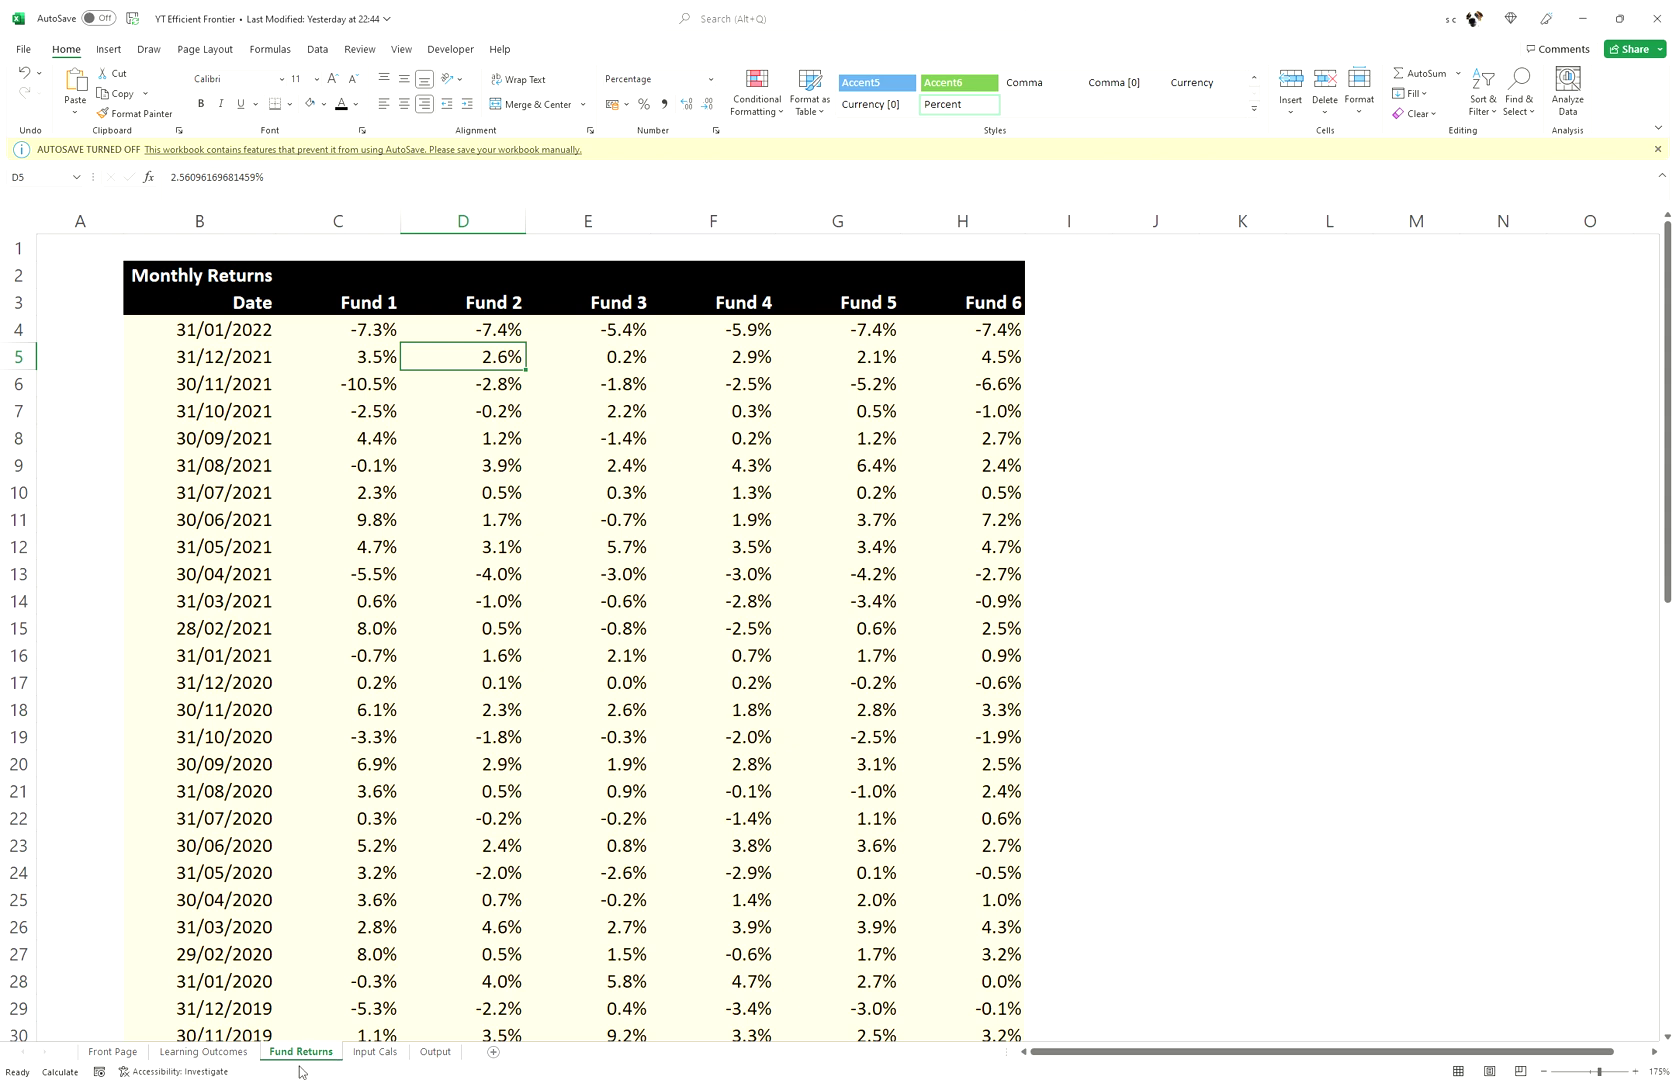
pyautogui.click(375, 1052)
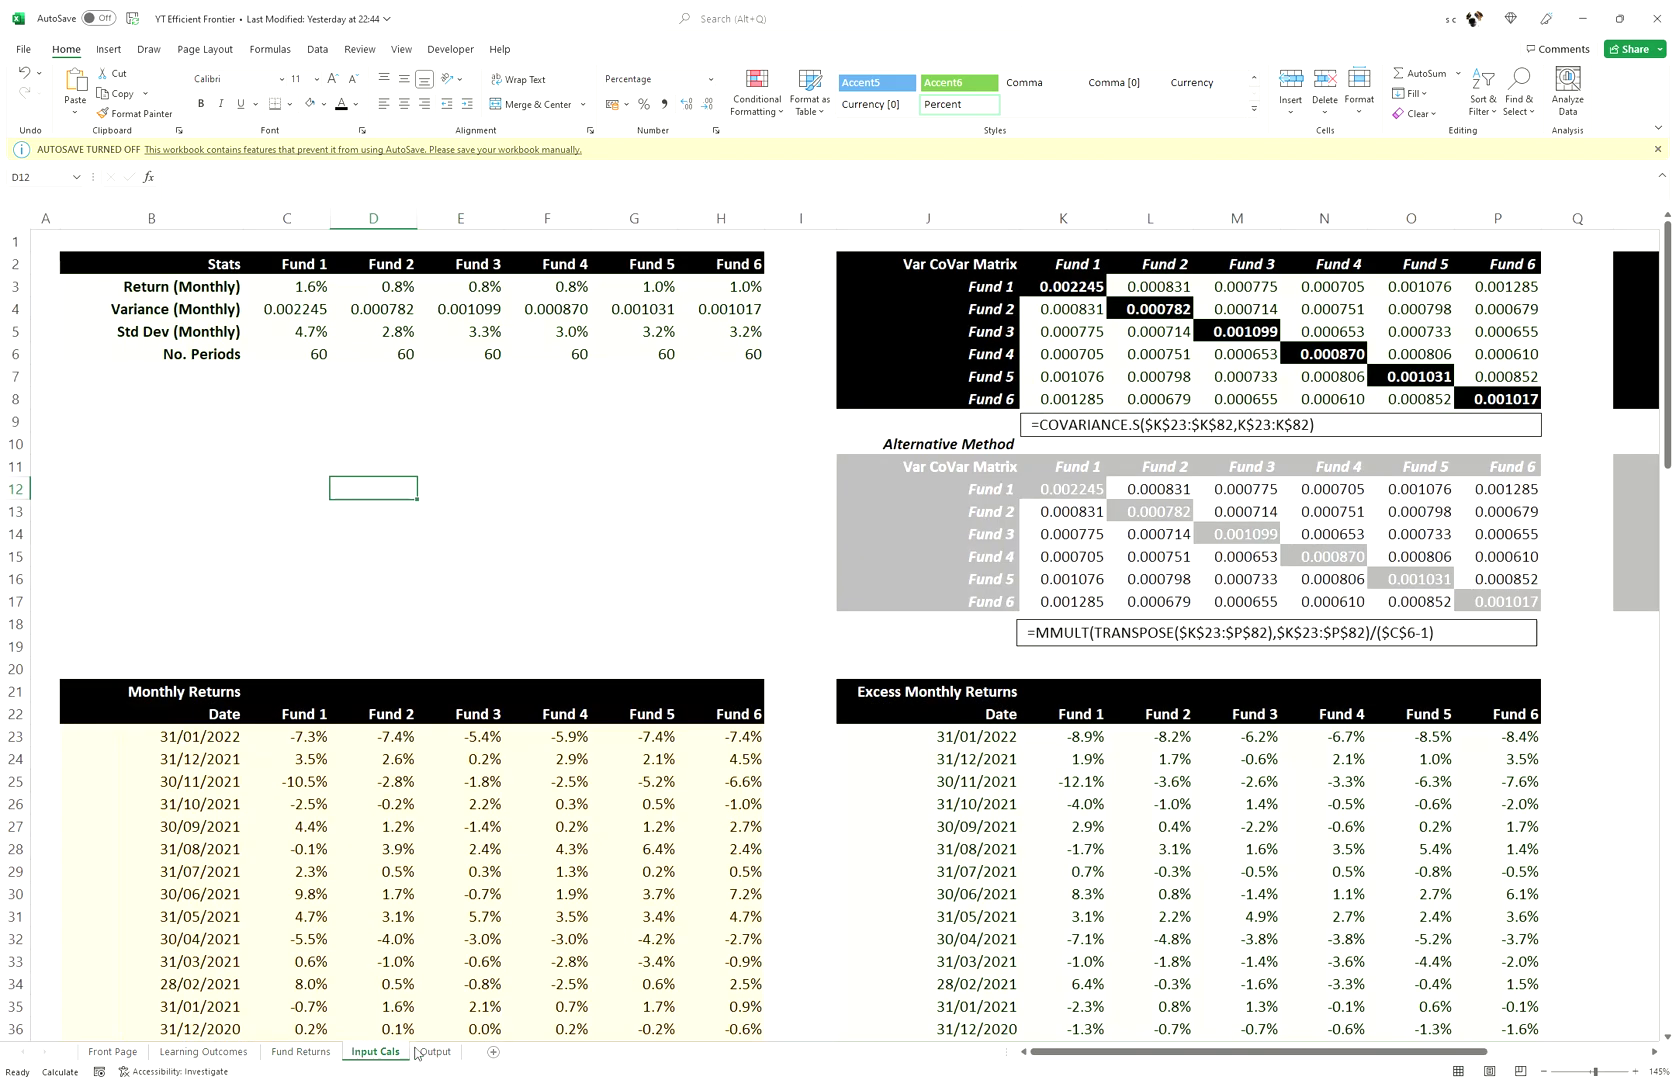
pyautogui.click(435, 1052)
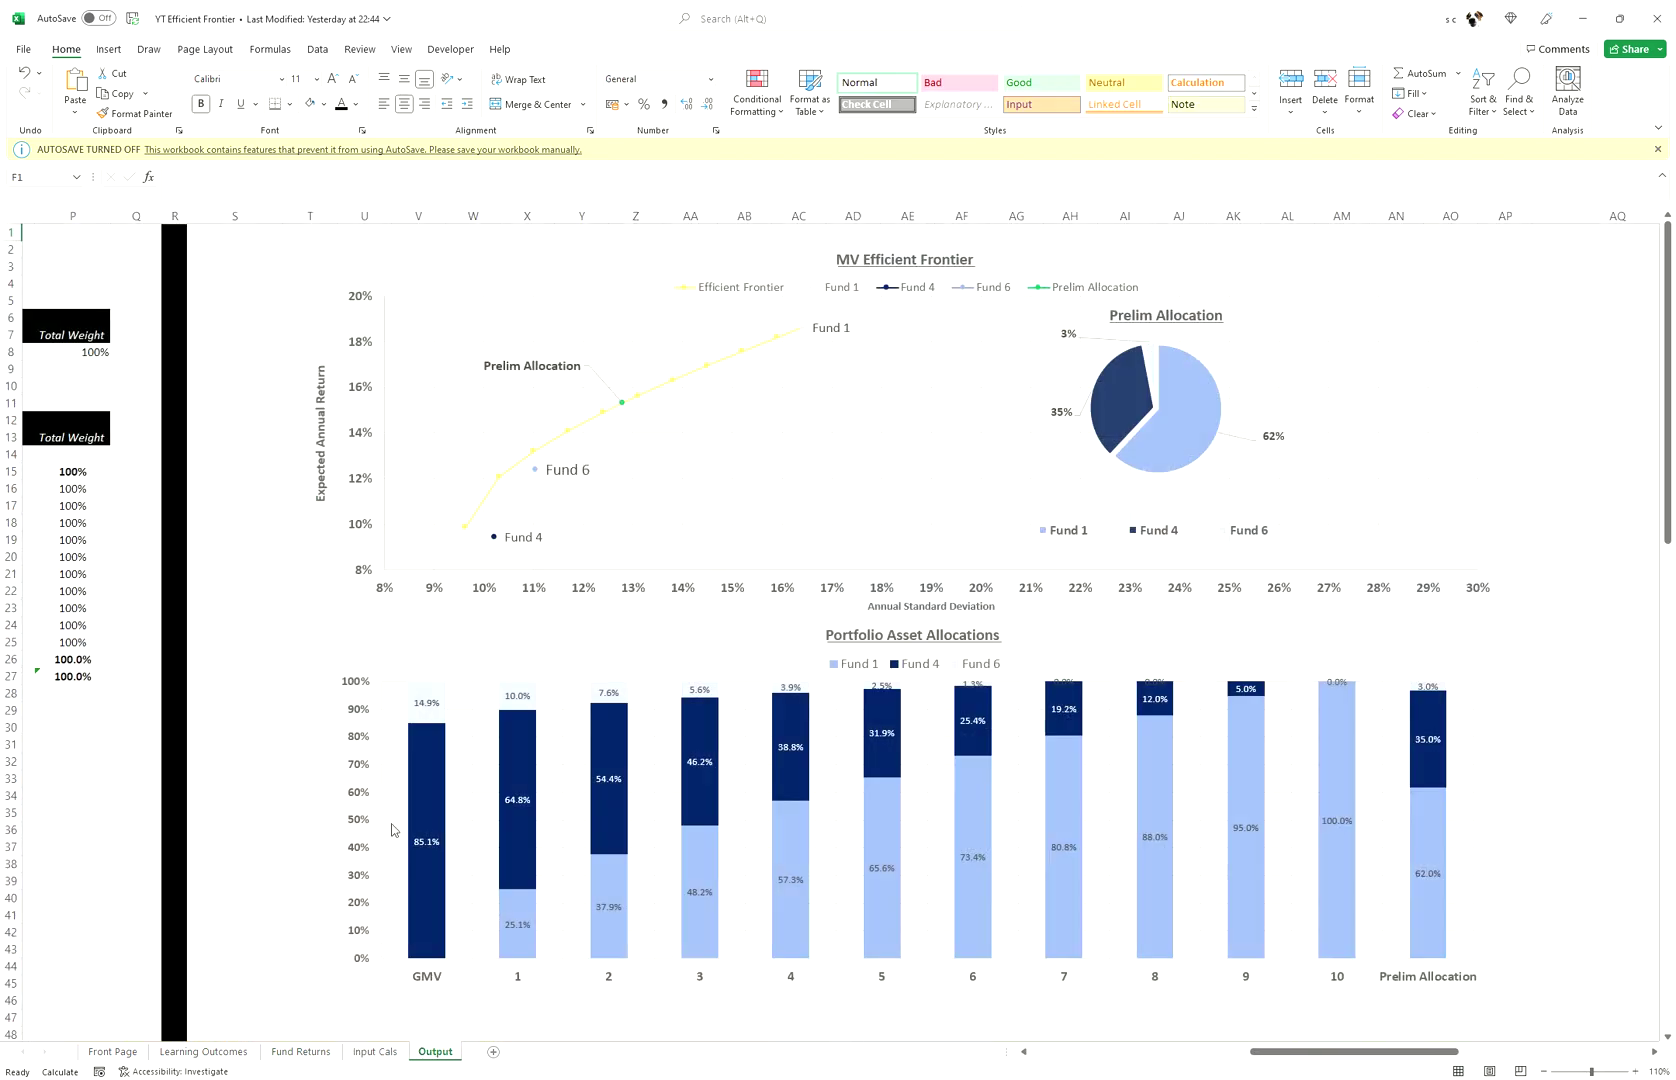